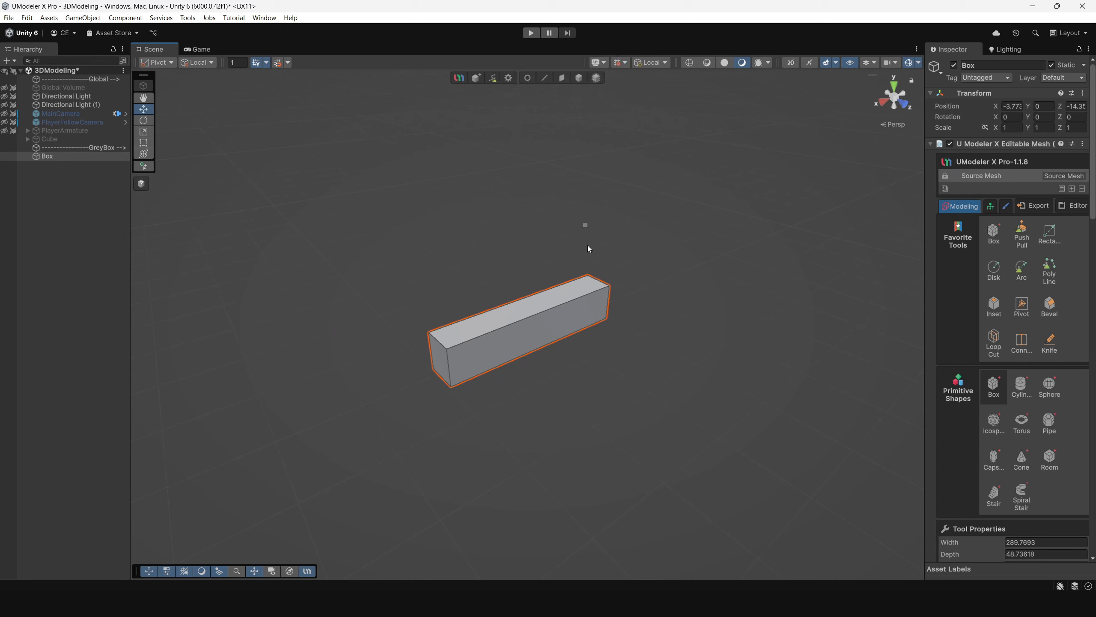
Move the box's top face up by about 13.4 units in face mode, then deselect the box
click(581, 80)
click(561, 79)
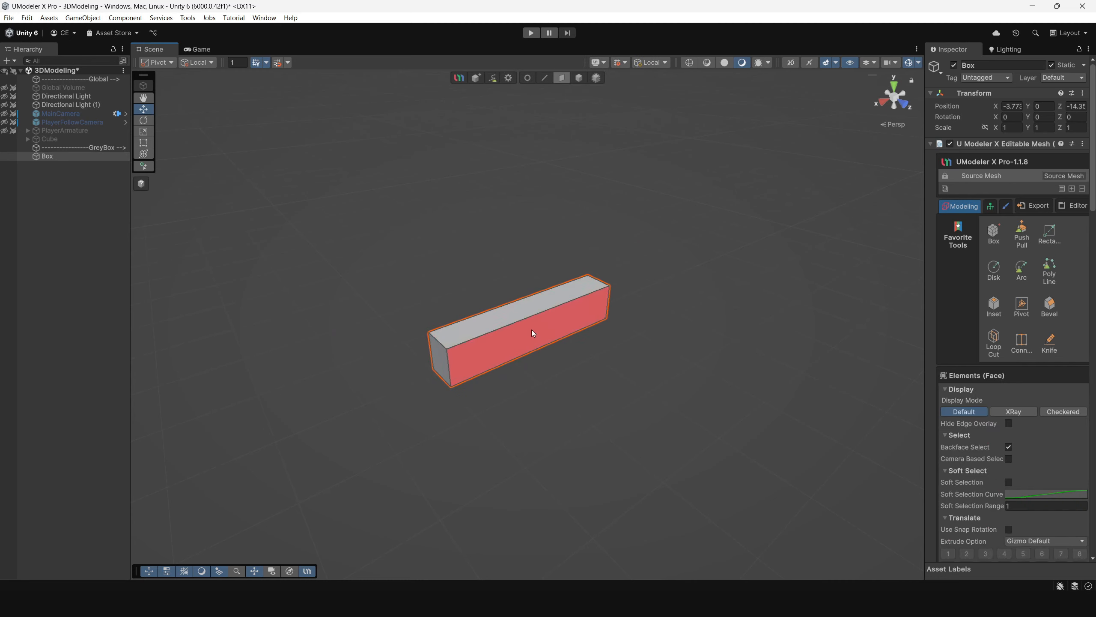
click(534, 332)
alt+drag(535, 335, 586, 354)
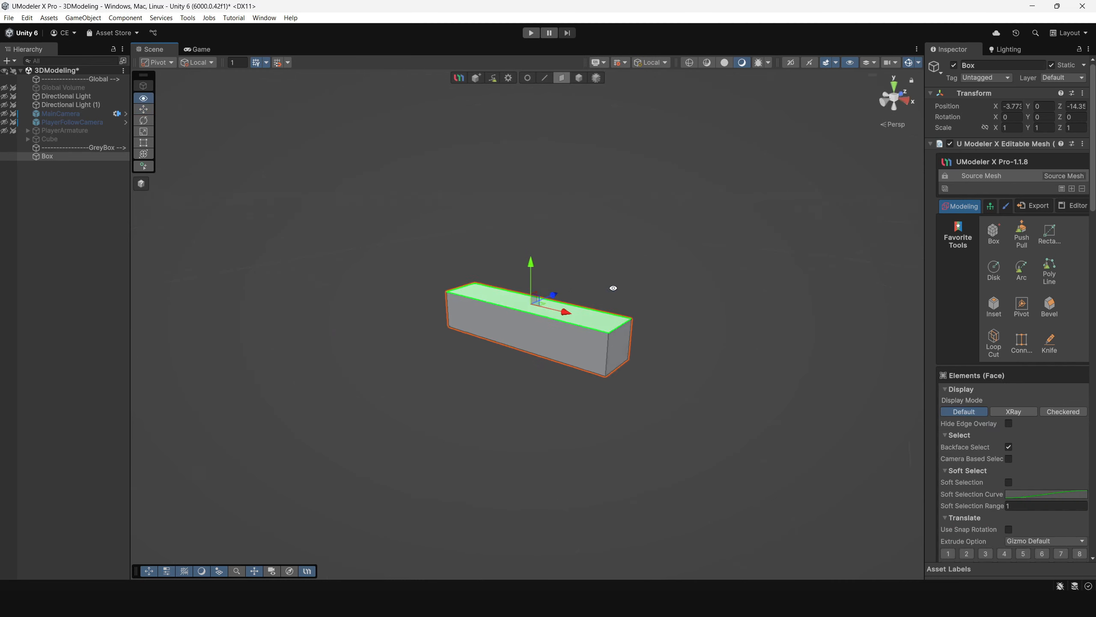
alt+drag(614, 287, 524, 296)
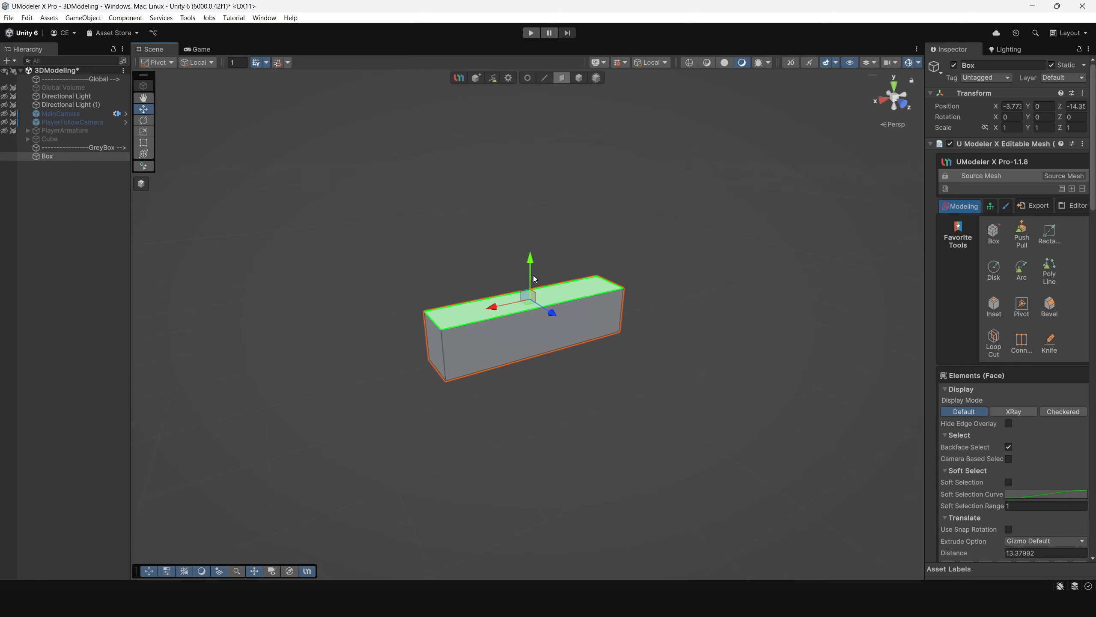
middle_drag(534, 278, 516, 335)
click(579, 79)
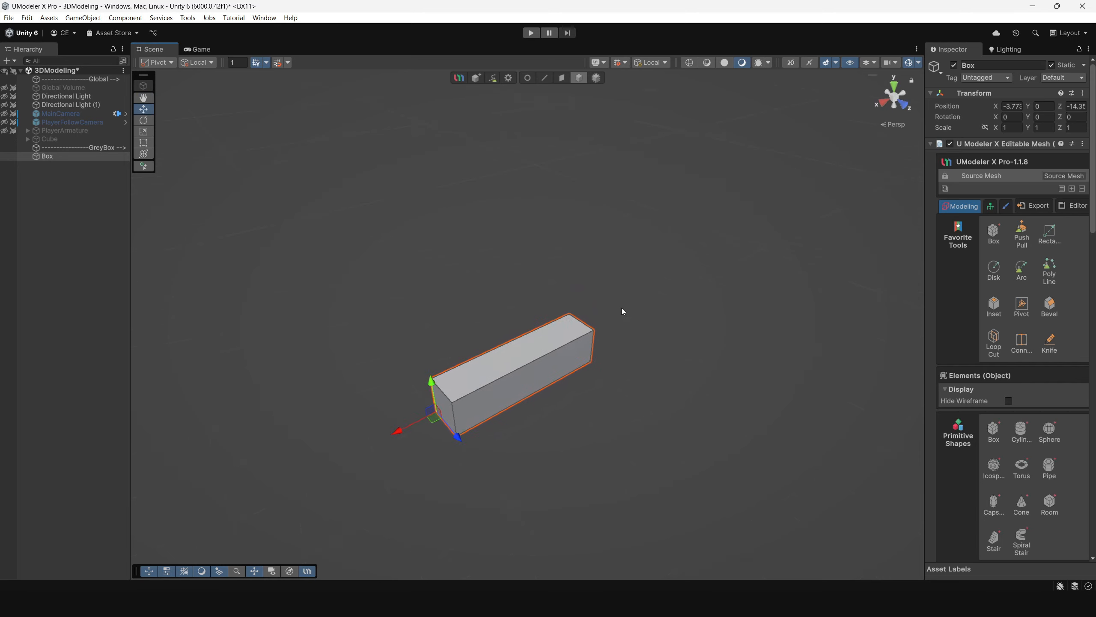
click(749, 302)
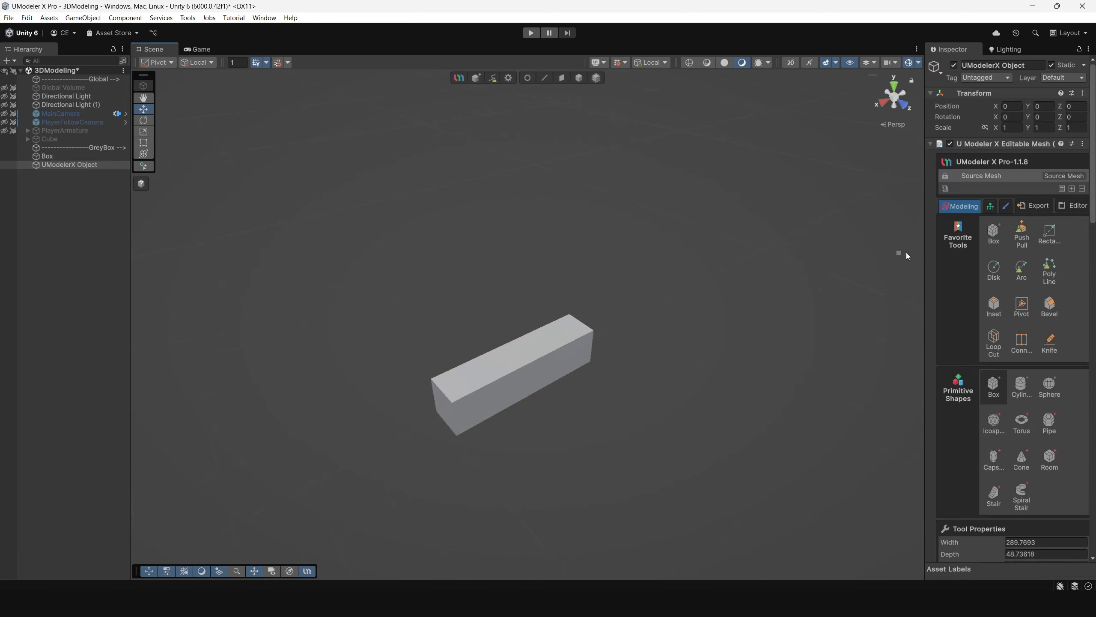
Draw a separate box on top of the first, about 251 wide, 31.5 deep and 866 high, as the blade
click(988, 233)
scroll(526, 360, up, 5)
alt+drag(526, 360, 479, 397)
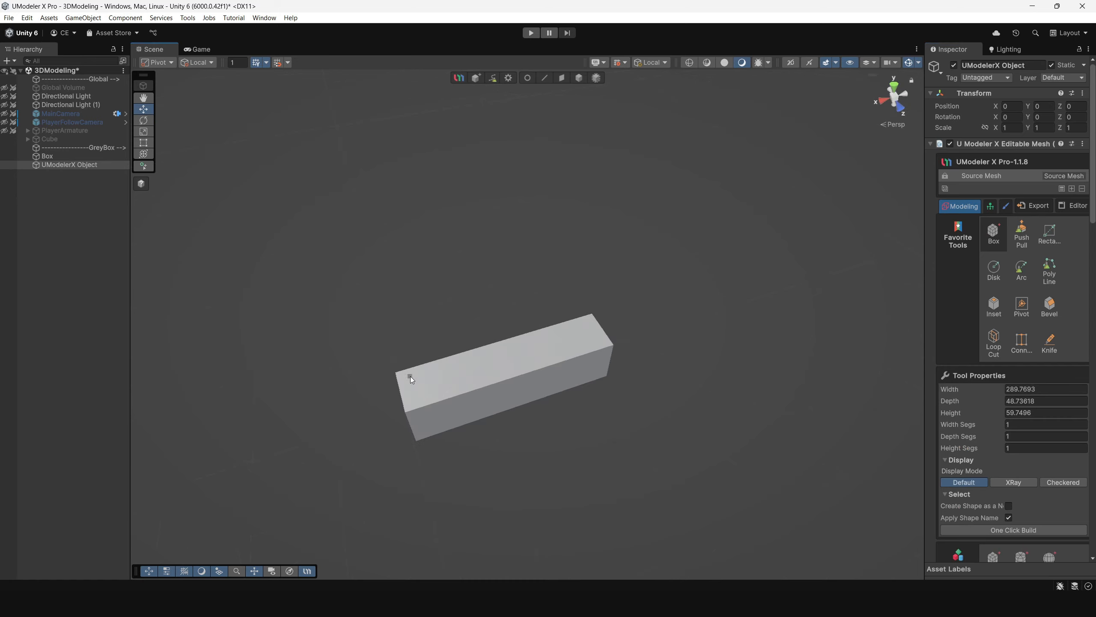
drag(413, 378, 597, 344)
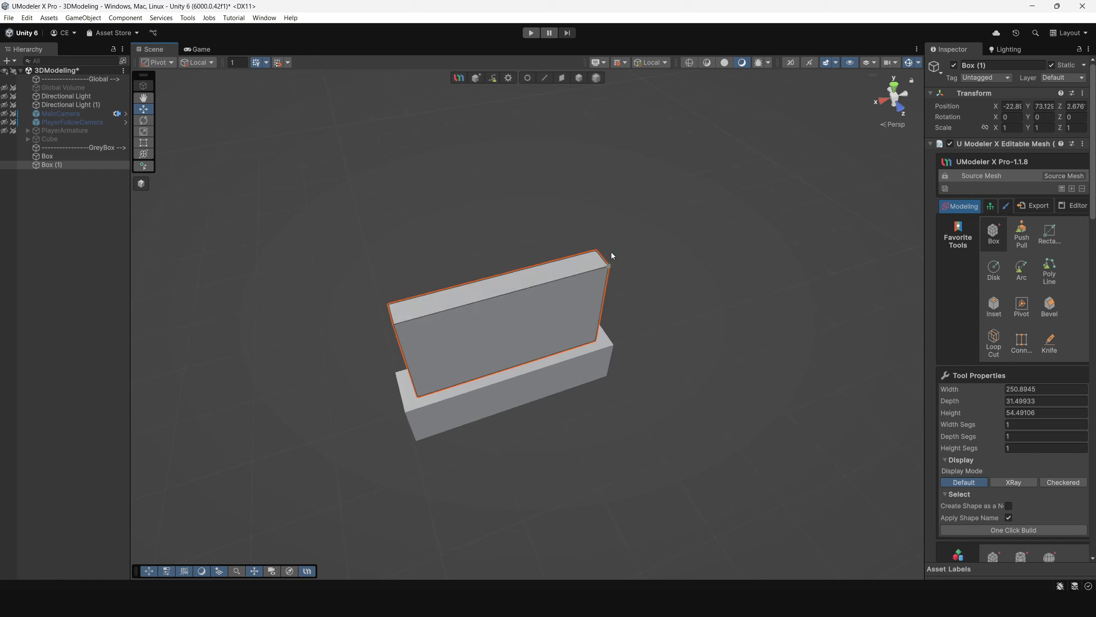
click(593, 170)
scroll(590, 164, down, 5)
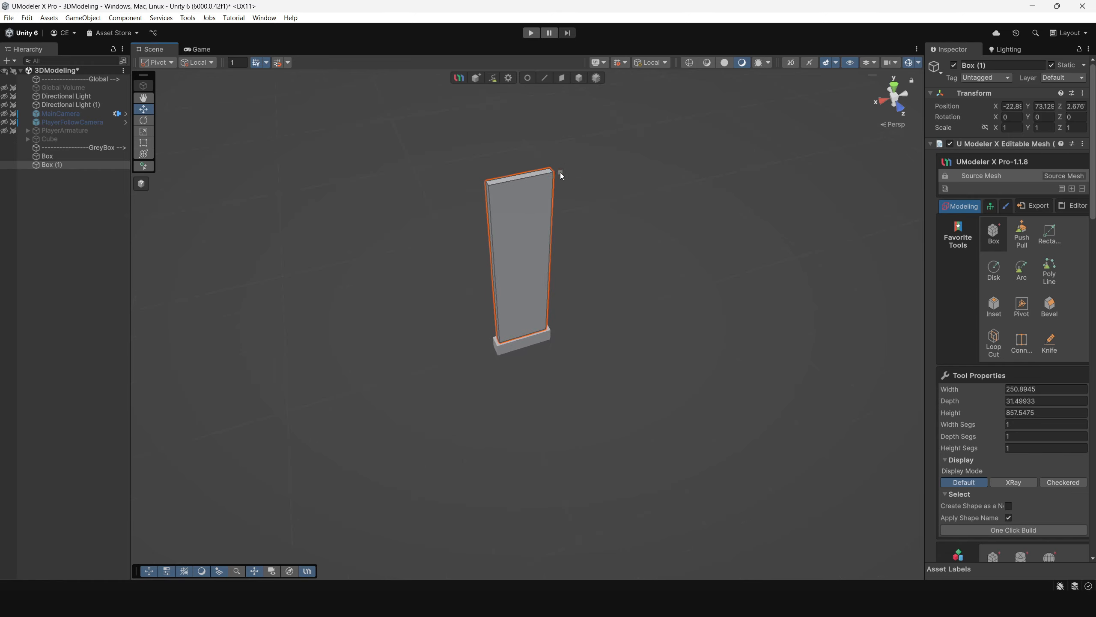
click(560, 171)
Examine the tall blade box and how it sits on its base from several angles
scroll(695, 323, up, 5)
alt+drag(695, 323, 646, 392)
mouse_move(486, 259)
alt+mouse_down()
mouse_move(562, 290)
mouse_move(522, 276)
mouse_move(619, 284)
mouse_move(570, 308)
mouse_move(648, 300)
mouse_move(682, 282)
mouse_move(472, 263)
alt+mouse_up()
alt+right_drag(472, 262, 529, 310)
alt+drag(529, 311, 569, 296)
alt+right_drag(569, 297, 569, 321)
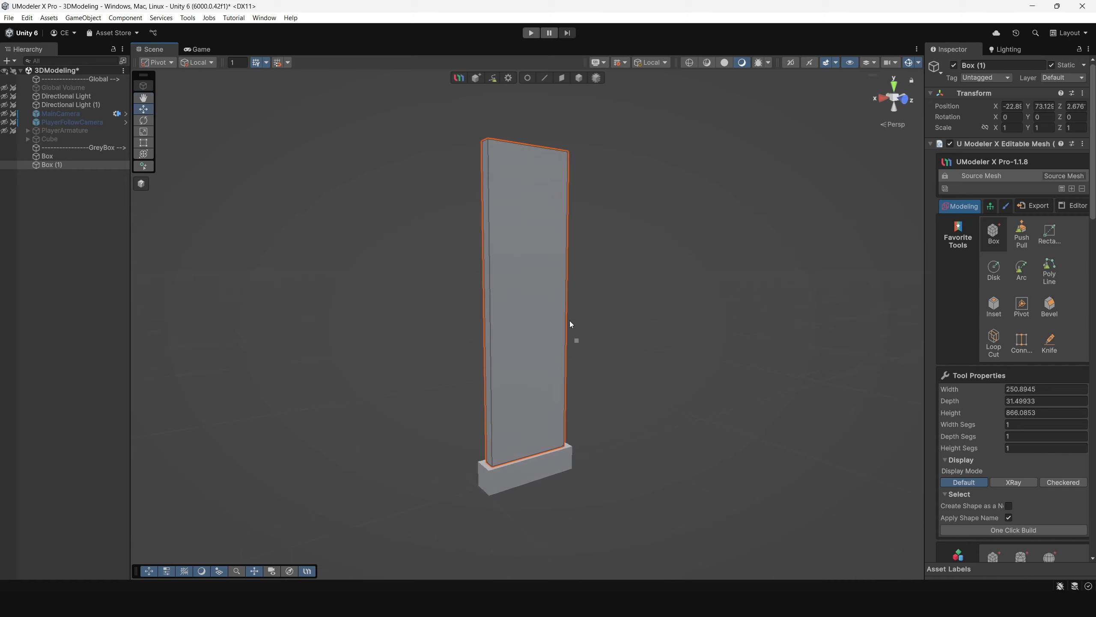
middle_drag(569, 321, 572, 366)
alt+drag(572, 322, 513, 310)
middle_drag(514, 310, 522, 233)
alt+right_drag(522, 233, 529, 401)
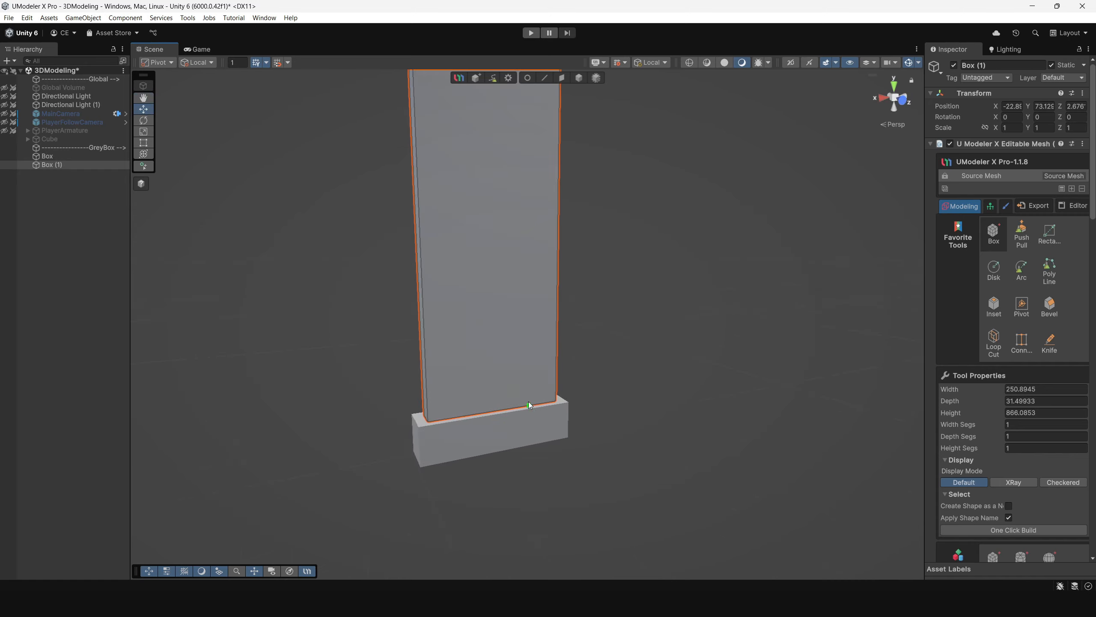
Select the base box and move the vertices at one end to adjust its overhang around the blade
click(578, 81)
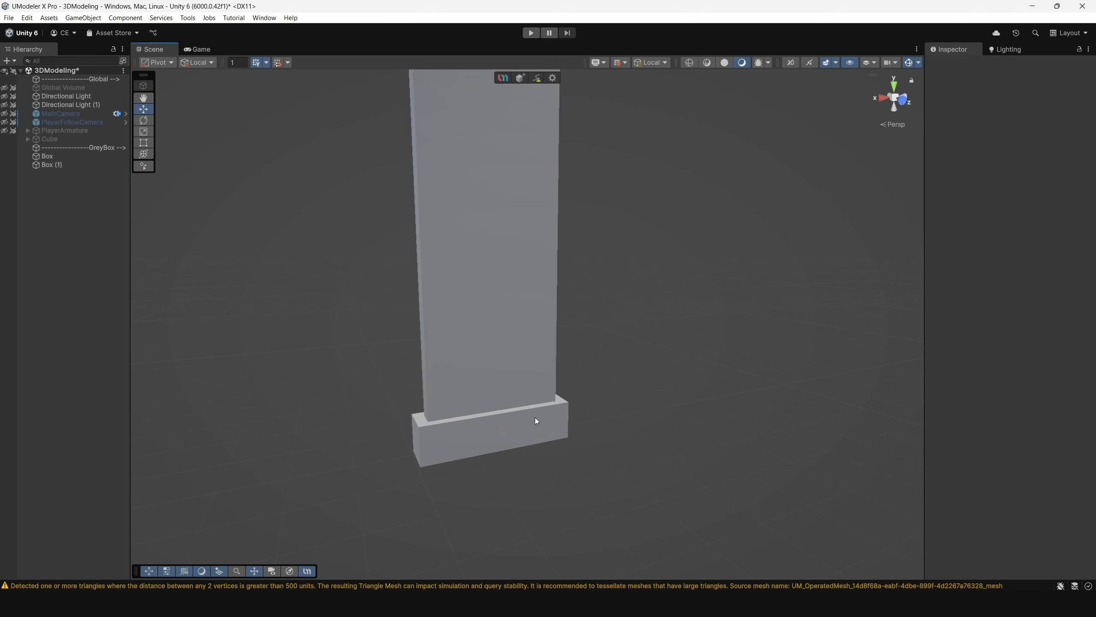
click(535, 418)
scroll(555, 422, up, 1)
key(f)
mouse_move(560, 362)
alt+mouse_down()
mouse_move(653, 381)
mouse_move(688, 338)
mouse_move(545, 368)
alt+mouse_up()
click(525, 80)
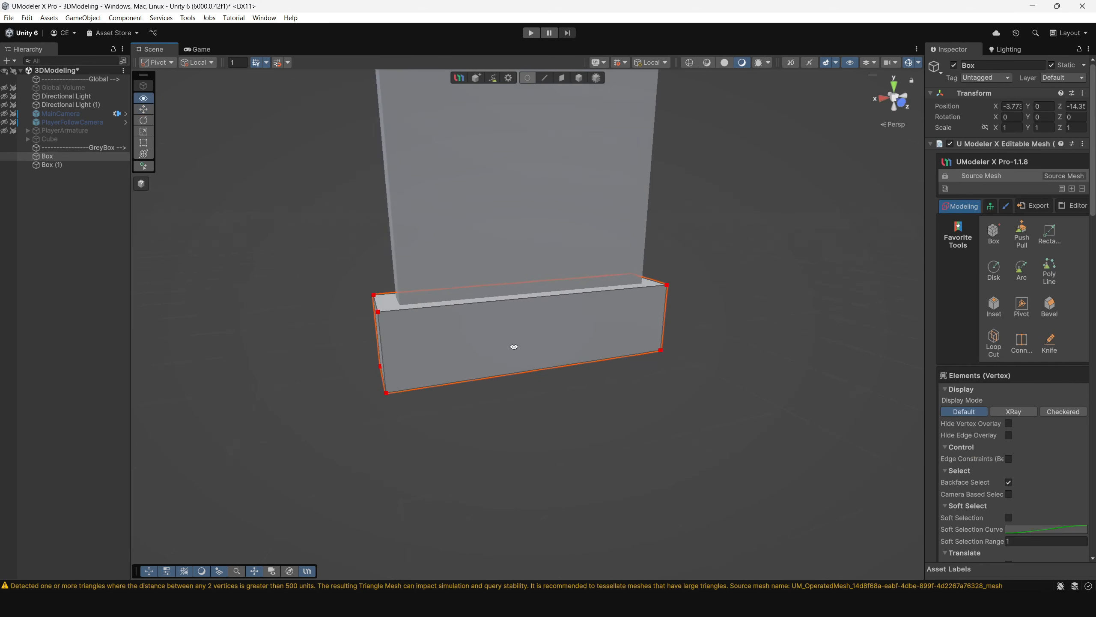
drag(342, 274, 425, 430)
alt+drag(432, 432, 583, 347)
Move the vertices along the base box's long side to adjust its depth around the blade
drag(656, 418, 535, 257)
alt+drag(572, 292, 599, 311)
alt+drag(490, 296, 519, 298)
drag(402, 236, 542, 447)
drag(541, 409, 540, 408)
alt+drag(641, 391, 482, 417)
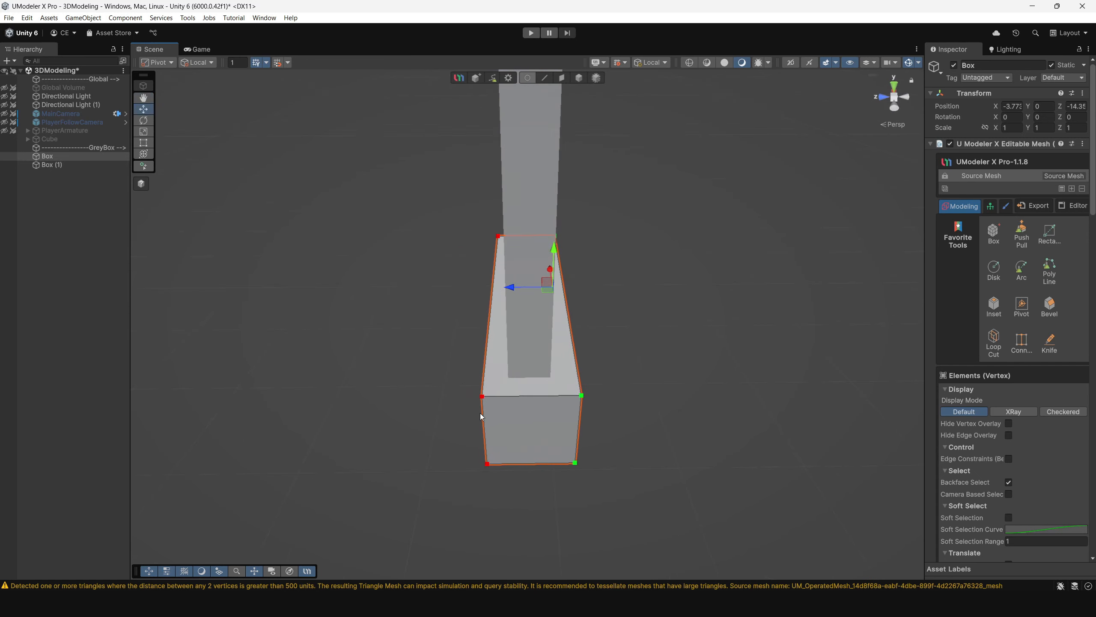
Move the blade box along its depth axis to centre it on the base
click(529, 322)
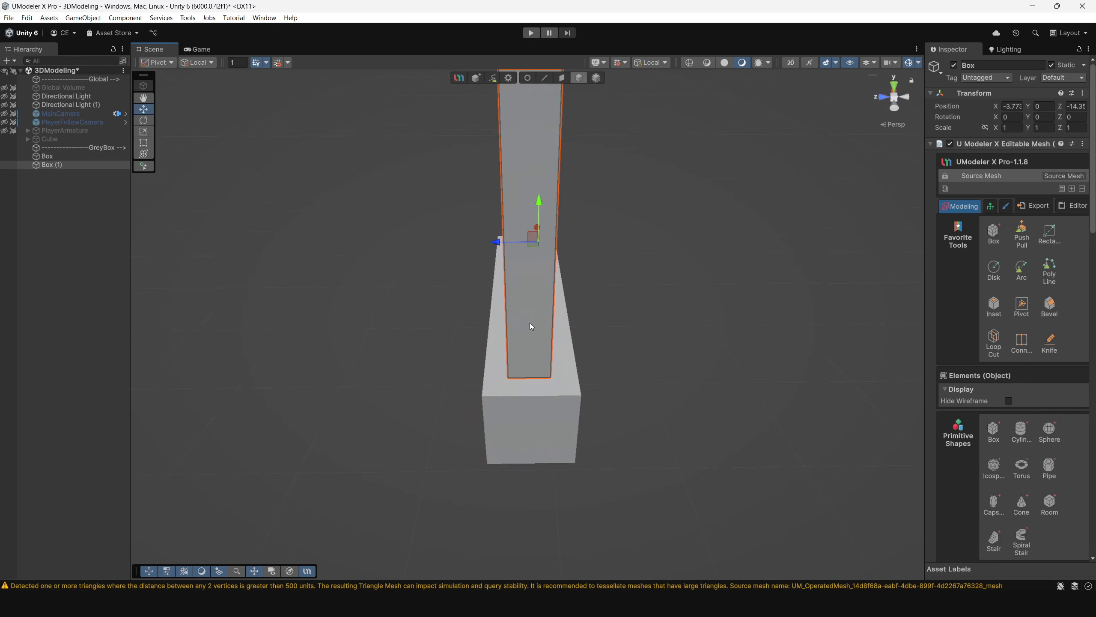
alt+drag(495, 244, 666, 391)
alt+drag(311, 404, 512, 314)
Raise the base box's bottom face to turn it into a thin slab under the blade, then deselect it
click(540, 359)
alt+drag(580, 422, 589, 149)
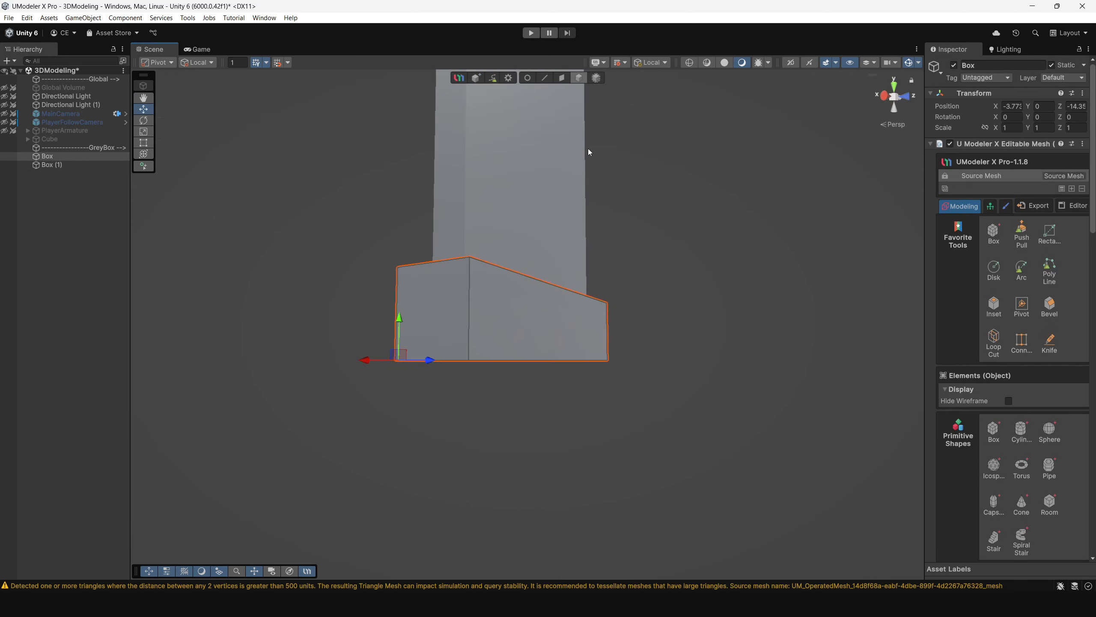
click(562, 78)
alt+drag(535, 182, 546, 315)
click(513, 341)
click(580, 78)
click(698, 222)
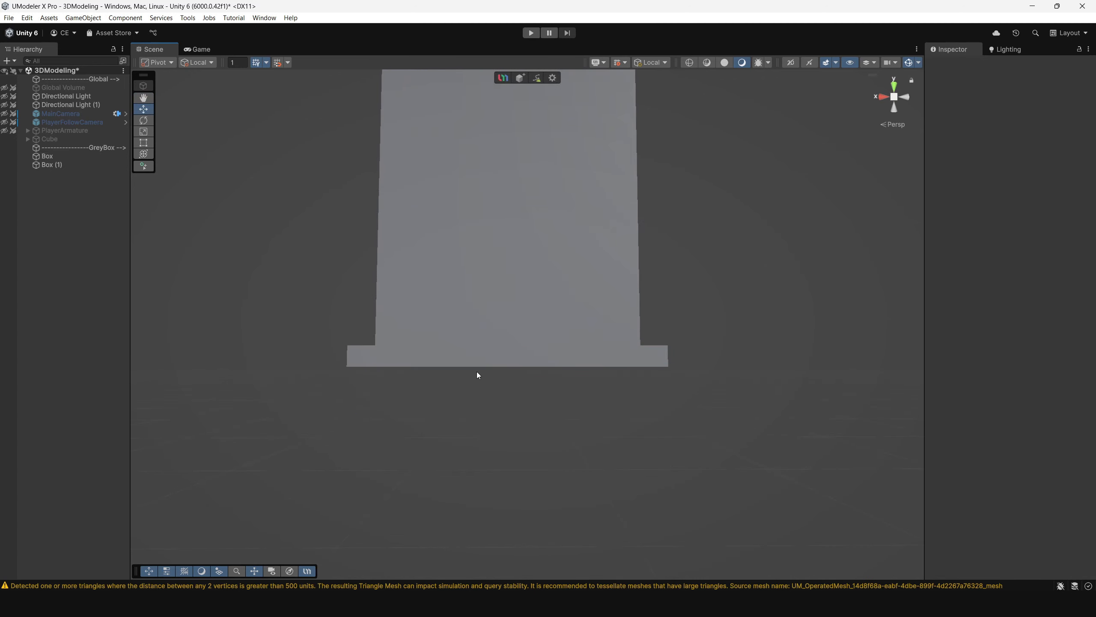
Set the pivot of the slab under the blade to its centre
click(481, 359)
alt+drag(582, 362, 572, 379)
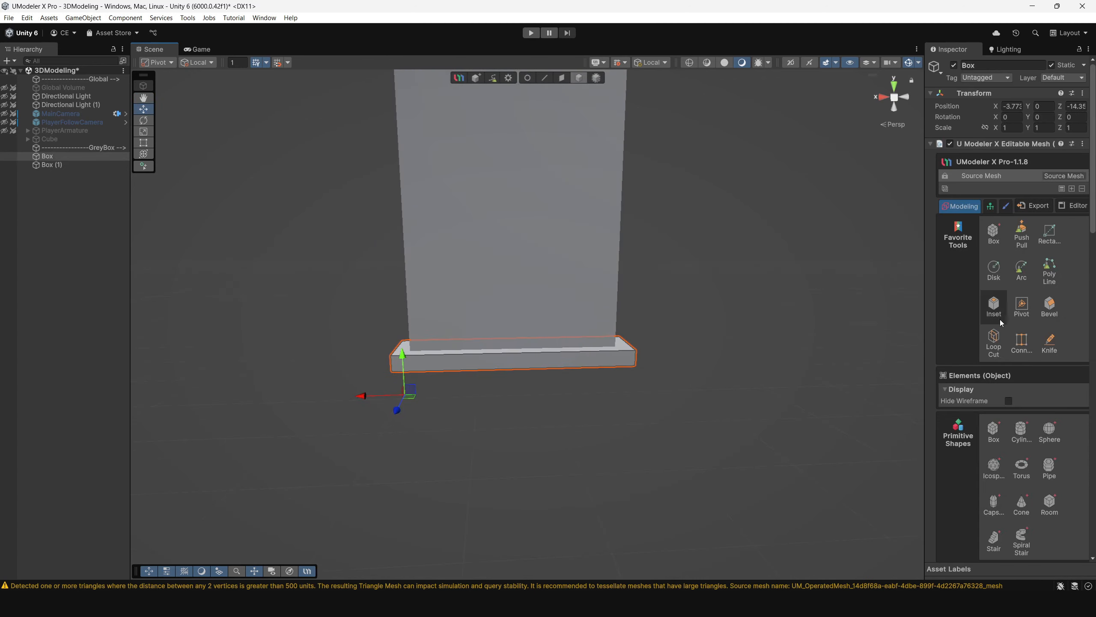
click(1033, 310)
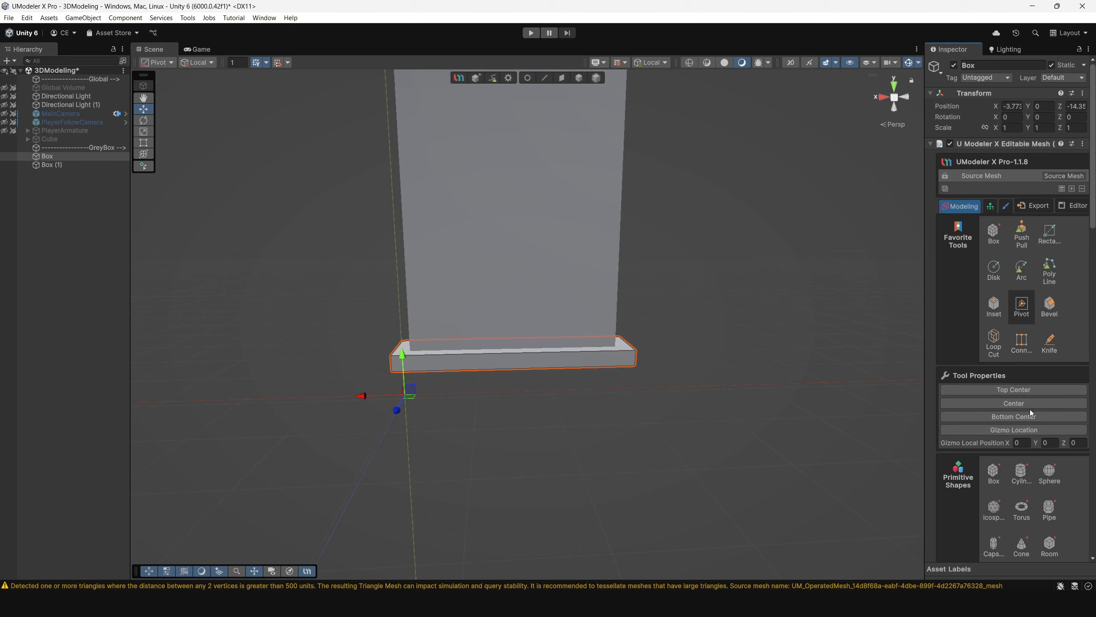
click(1029, 406)
alt+drag(528, 287, 603, 144)
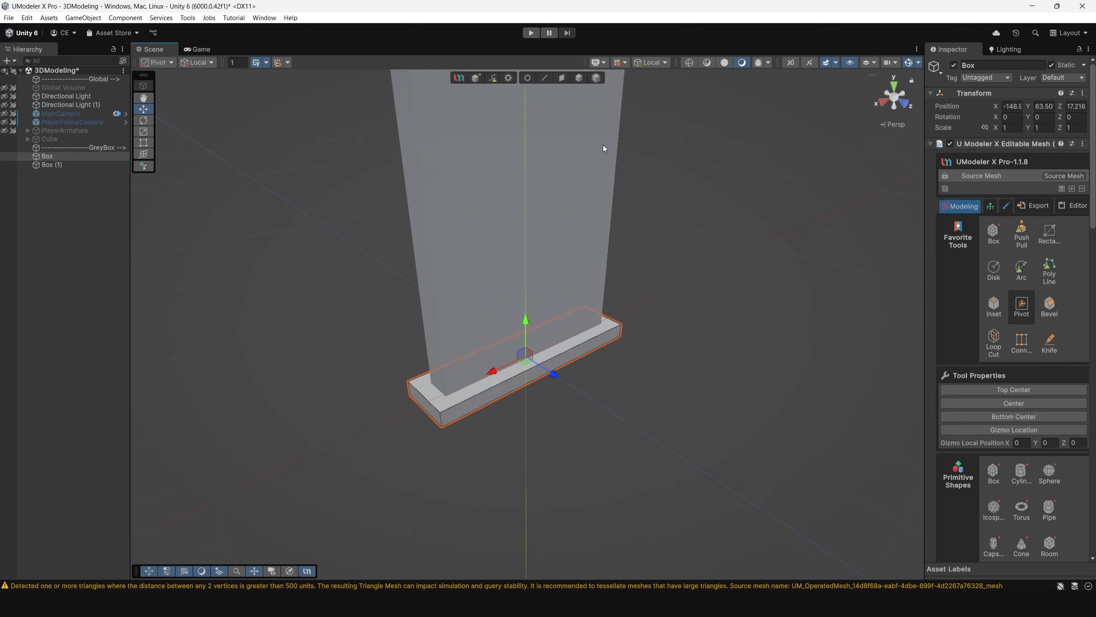
click(581, 78)
Duplicate the slab and move the copy straight down, leaving a gap below the original
alt+drag(688, 273, 493, 279)
alt+drag(629, 351, 546, 245)
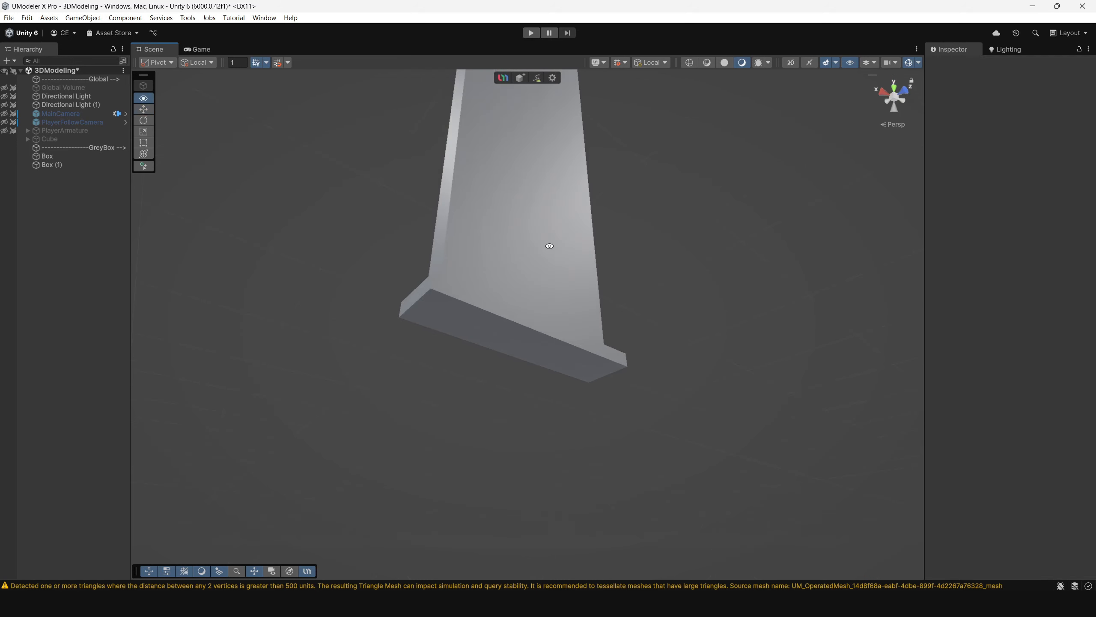
key(ctrl+d)
drag(525, 306, 528, 354)
alt+drag(569, 292, 504, 305)
click(661, 357)
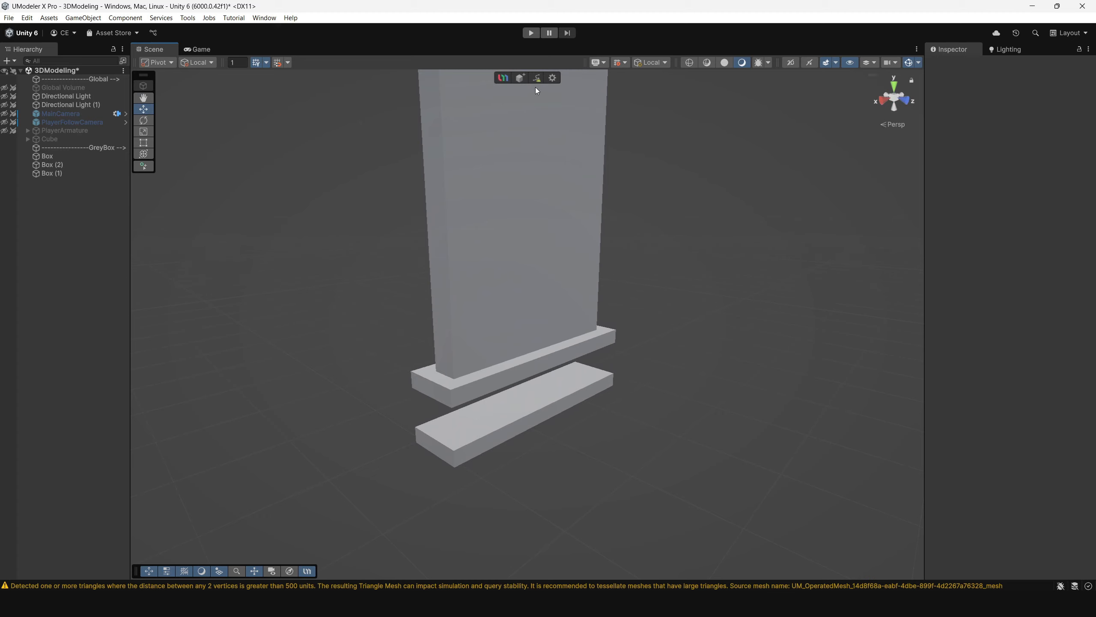
Draw a box about 255 wide and 31.6 deep on the lower slab, reaching up to the upper slab
click(520, 79)
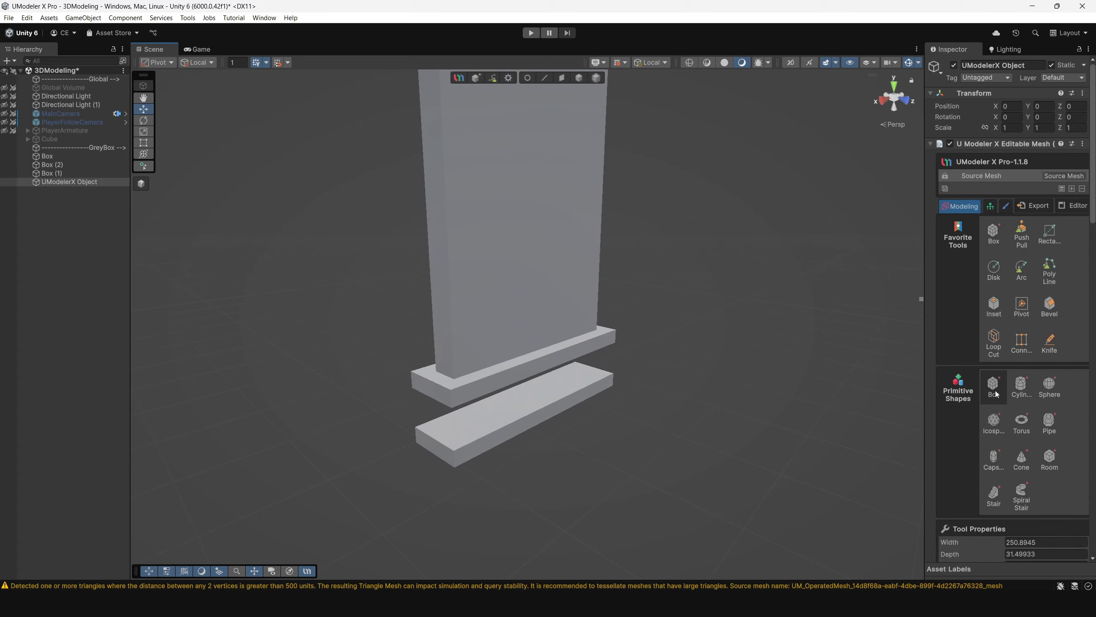
click(993, 387)
scroll(551, 403, up, 4)
alt+drag(549, 408, 463, 416)
drag(372, 399, 598, 288)
click(666, 306)
Lower the top vertices of the middle box so it ends at the underside of the upper slab
key(1)
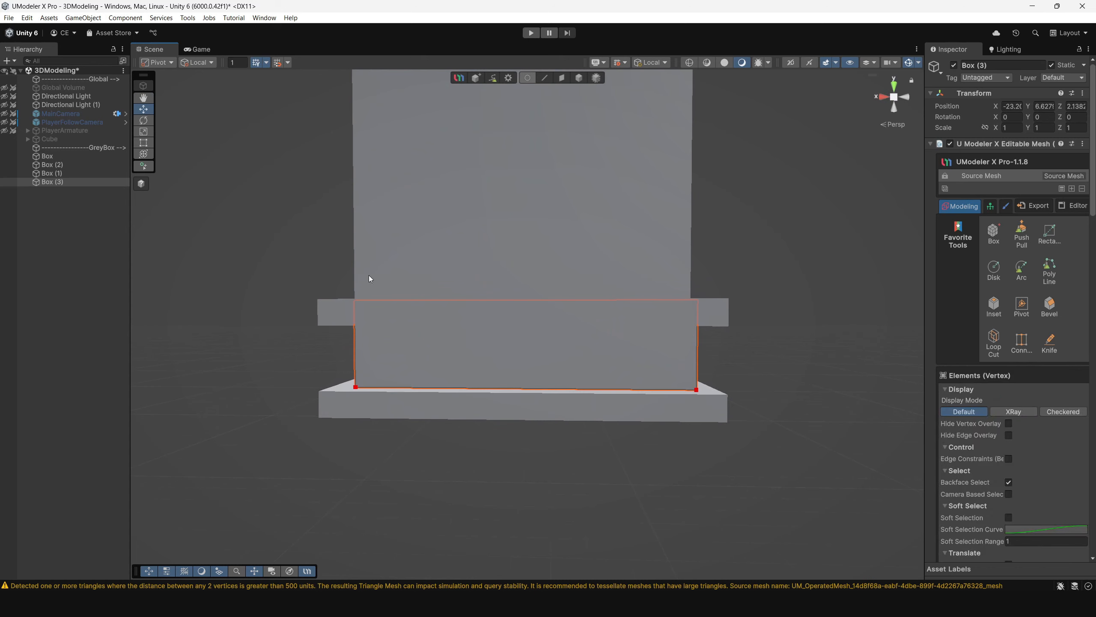
drag(321, 264, 751, 340)
click(906, 98)
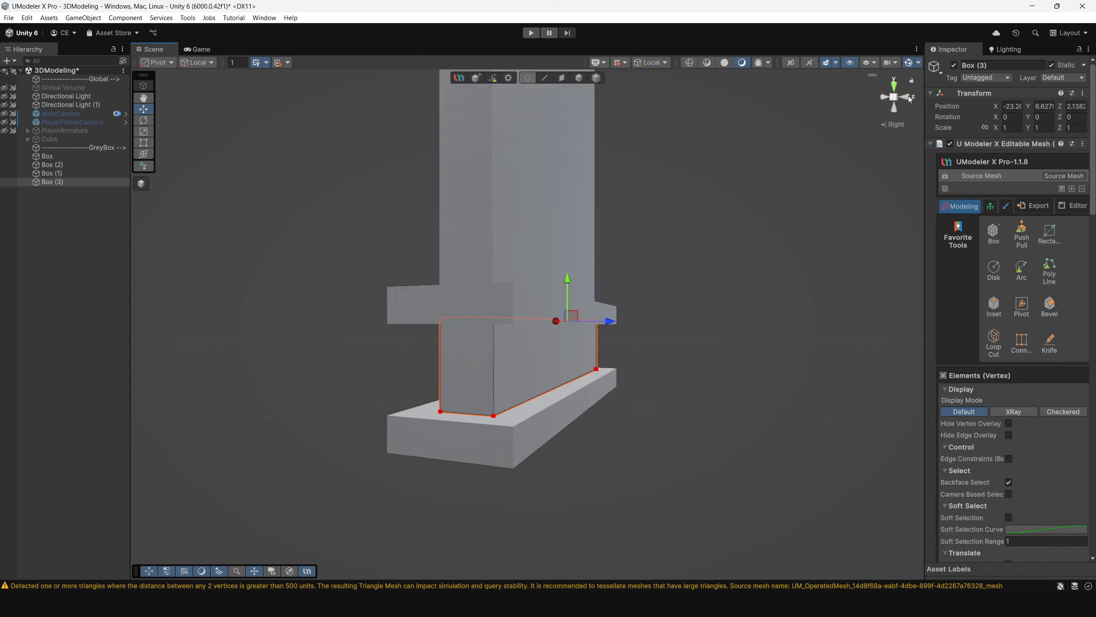
click(909, 98)
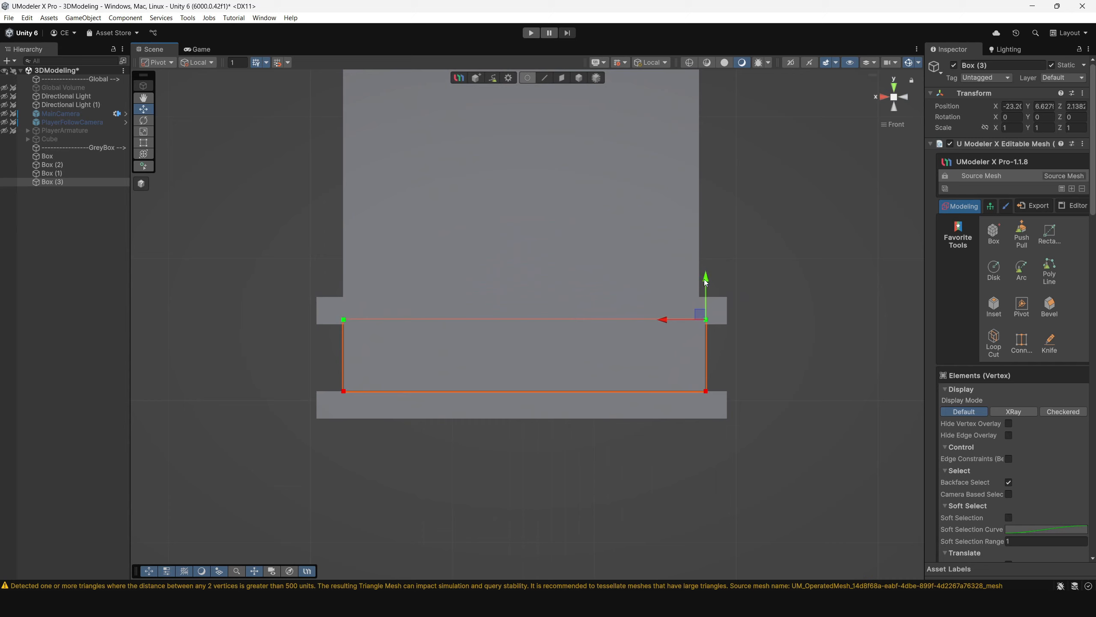
Move the end vertices of the middle box in the front view to align both ends with the blade's edges
drag(331, 300, 384, 423)
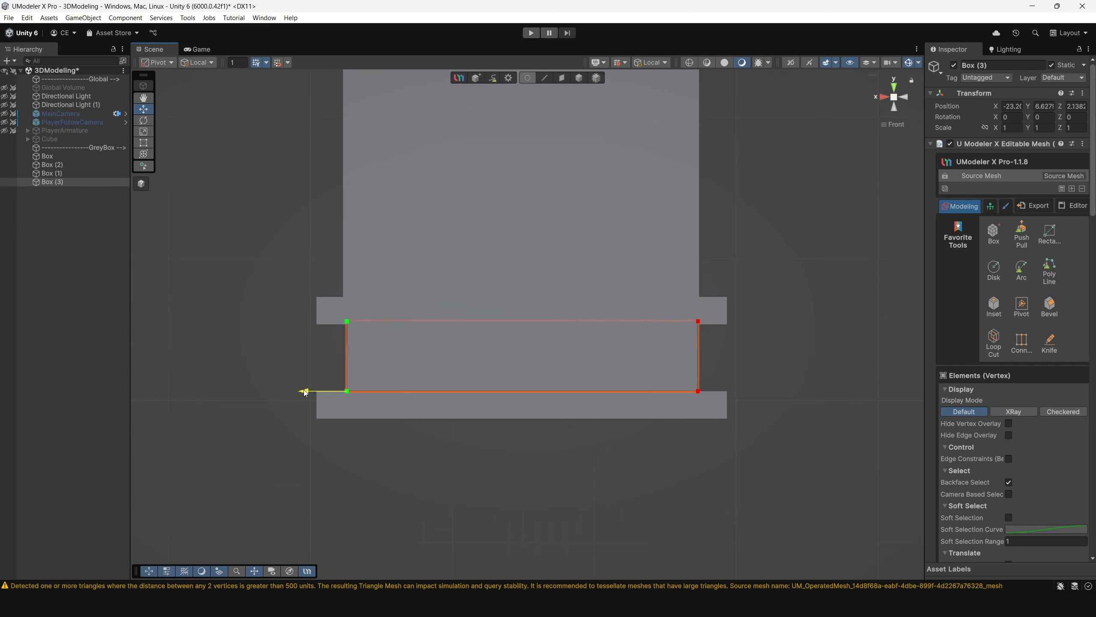
alt+drag(508, 419, 487, 360)
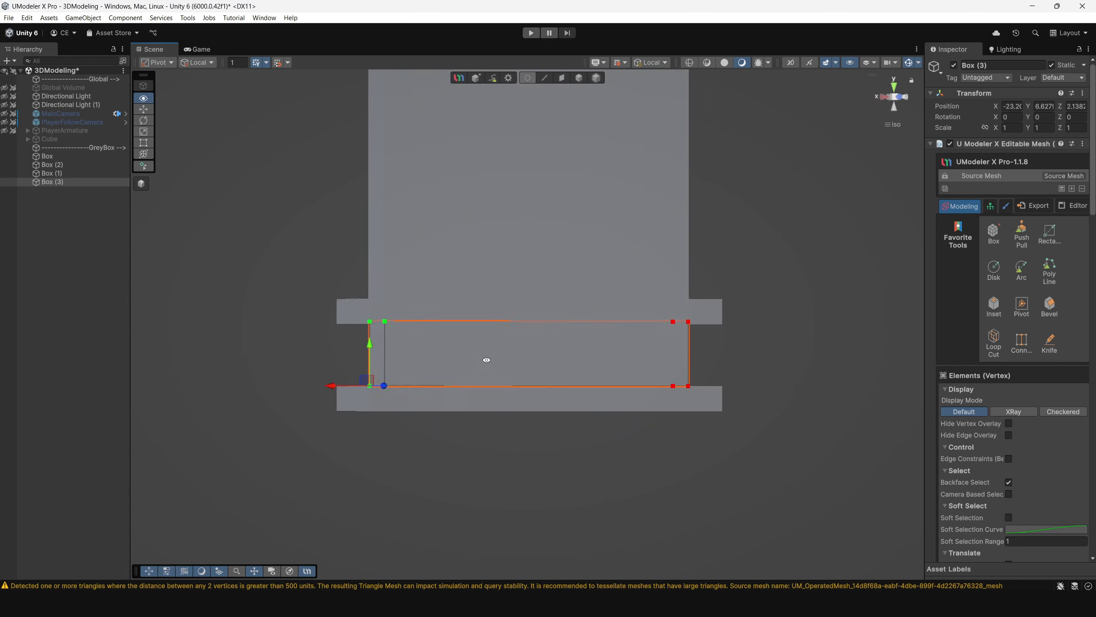
click(895, 97)
alt+drag(632, 313, 650, 336)
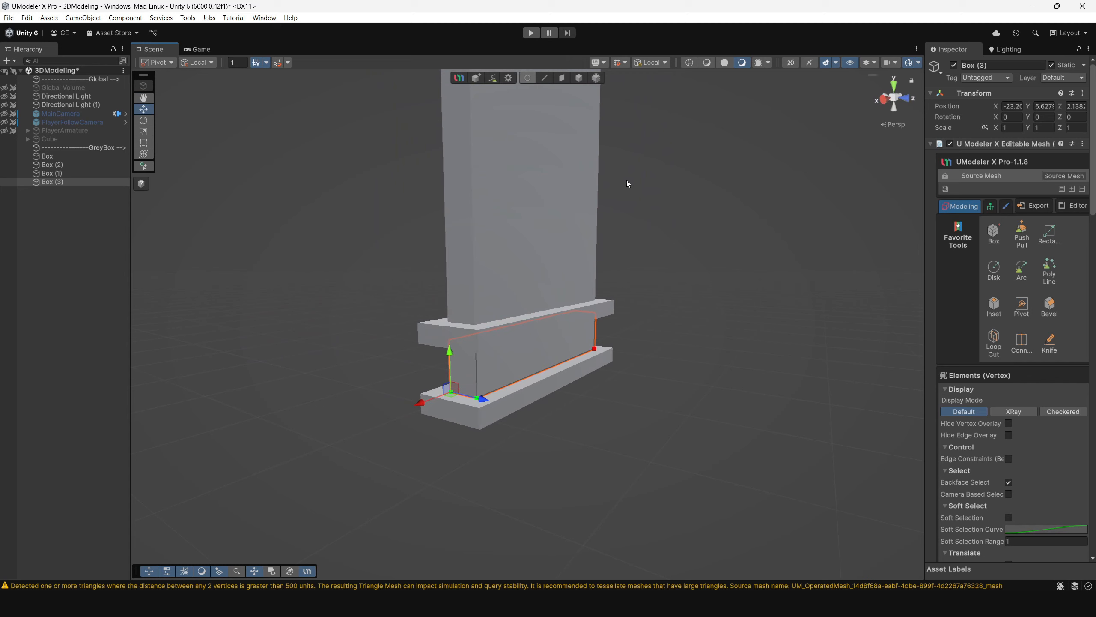
Adjust the middle box's long side face and move its two end faces by about 4.5 and 4.7 units
click(561, 78)
click(533, 347)
alt+drag(532, 346, 600, 349)
alt+drag(471, 392, 561, 343)
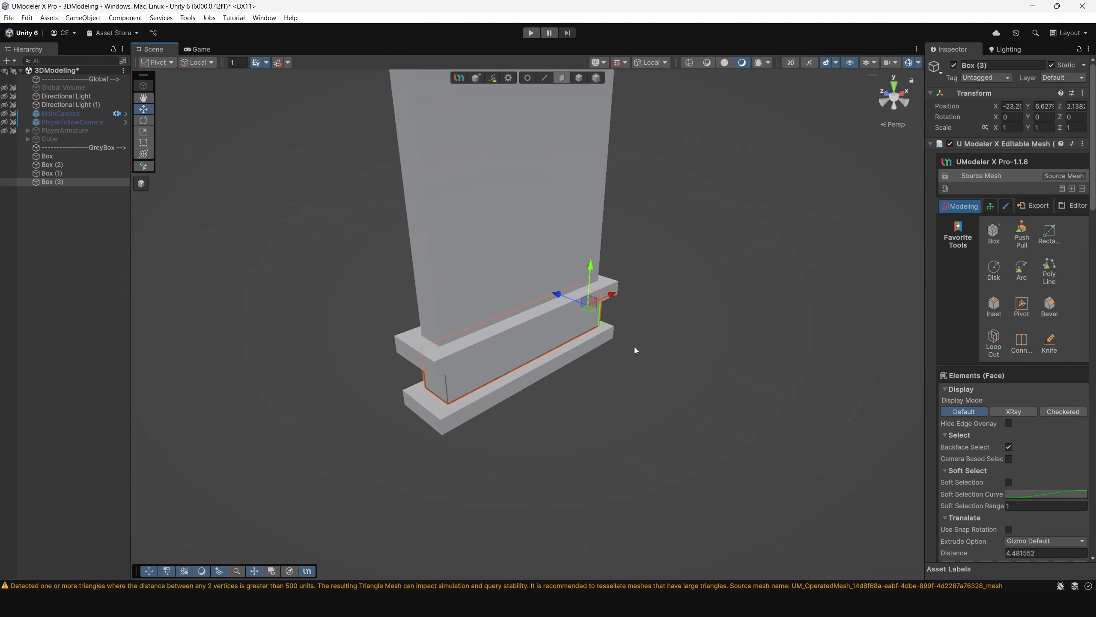
shift+click(463, 368)
drag(468, 366, 465, 367)
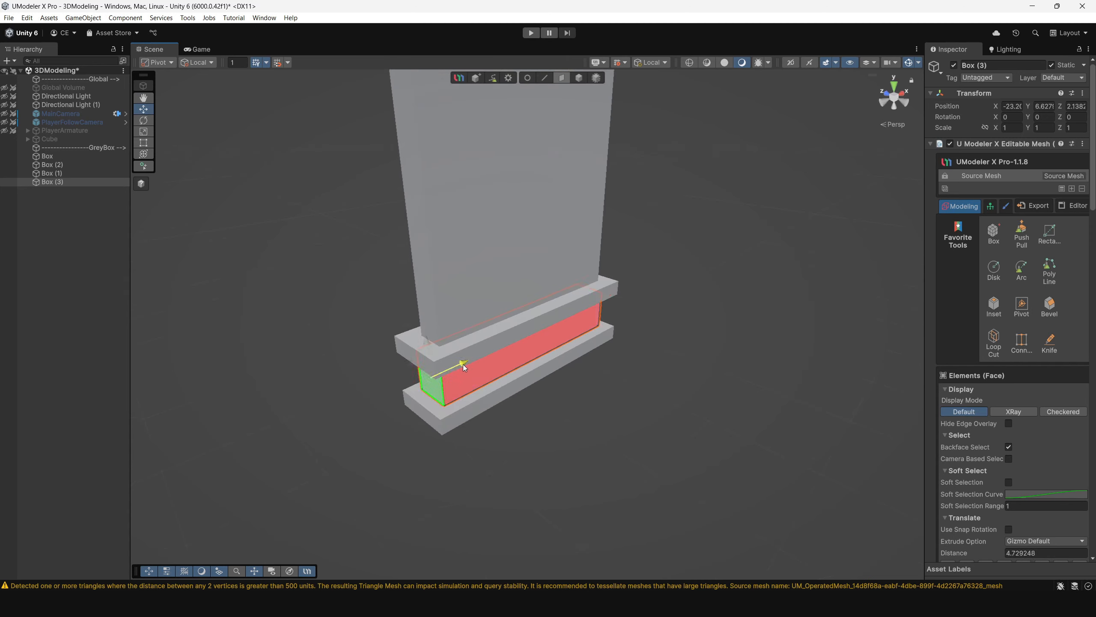
alt+drag(561, 362, 392, 378)
click(584, 79)
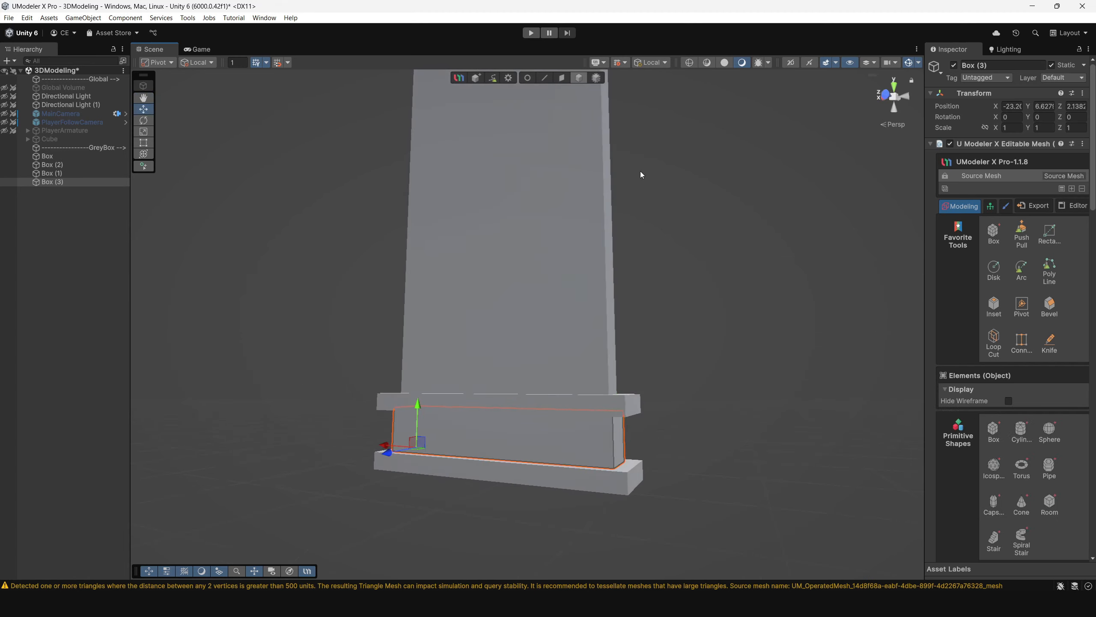
click(640, 172)
Create a 12-segment cylinder centred on the lower slab's underside and extend it downward as the sword's handle
mouse_move(596, 364)
alt+mouse_down()
mouse_move(368, 370)
mouse_move(410, 331)
mouse_move(558, 414)
mouse_move(519, 402)
mouse_move(526, 352)
mouse_move(514, 348)
mouse_move(611, 373)
mouse_move(516, 403)
mouse_move(510, 303)
mouse_move(595, 386)
alt+mouse_up()
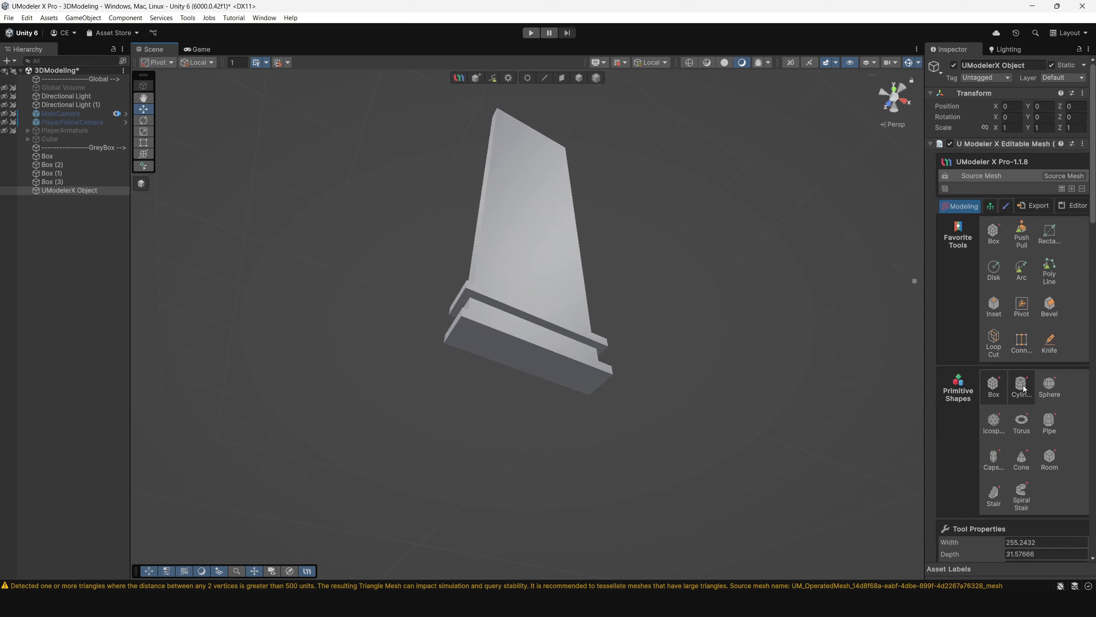
click(1022, 386)
alt+drag(575, 373, 543, 317)
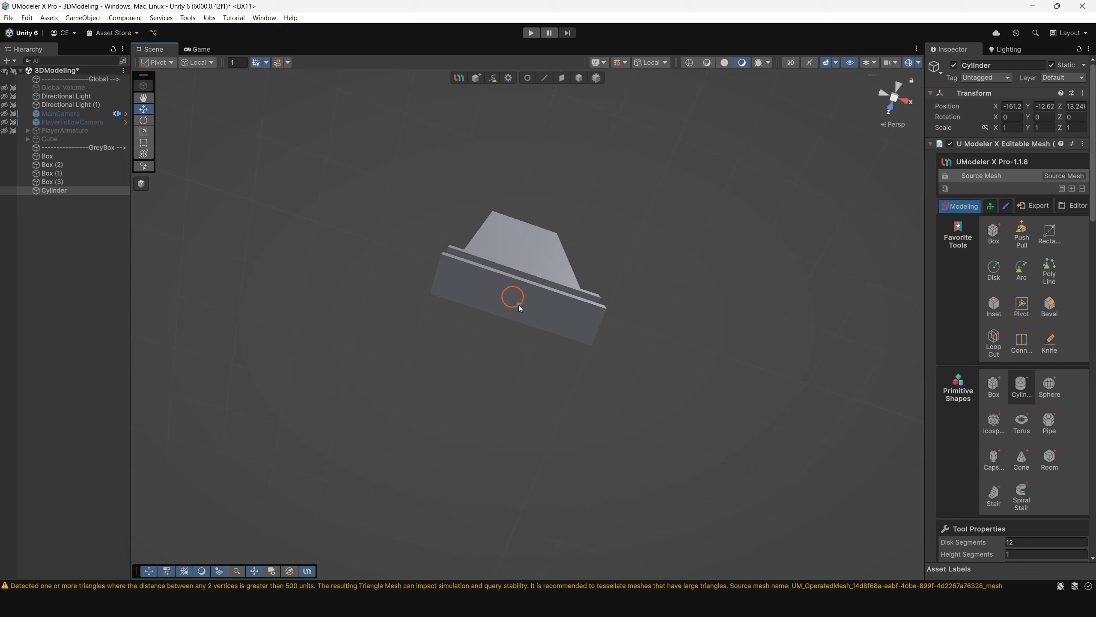
click(519, 305)
alt+drag(632, 442, 542, 358)
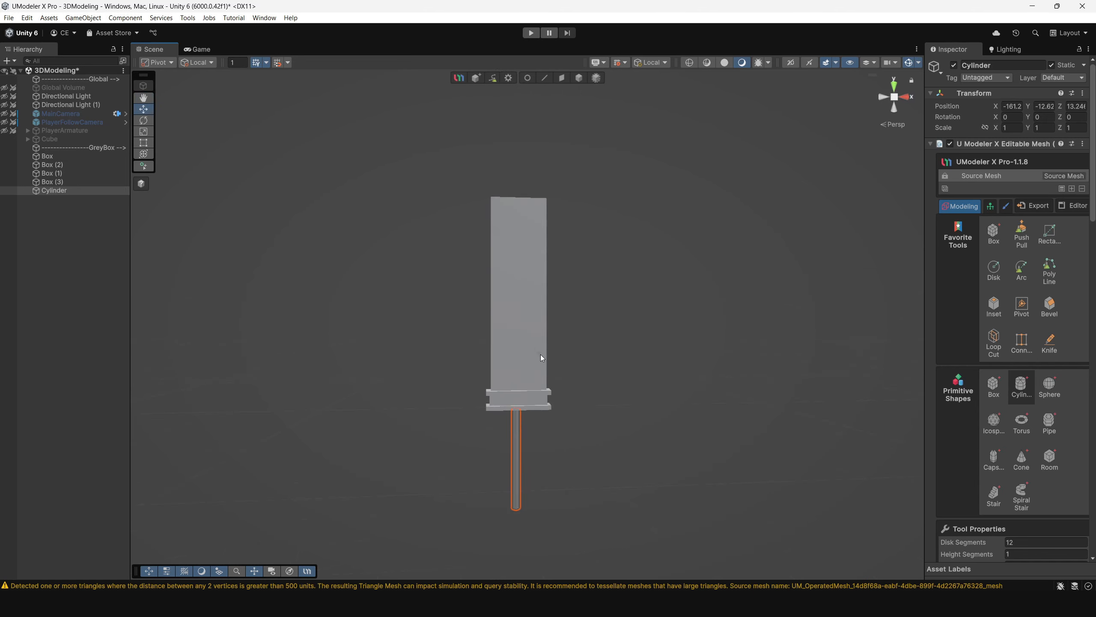
Raise the handle cylinder's bottom vertices slightly to shorten the handle
click(528, 79)
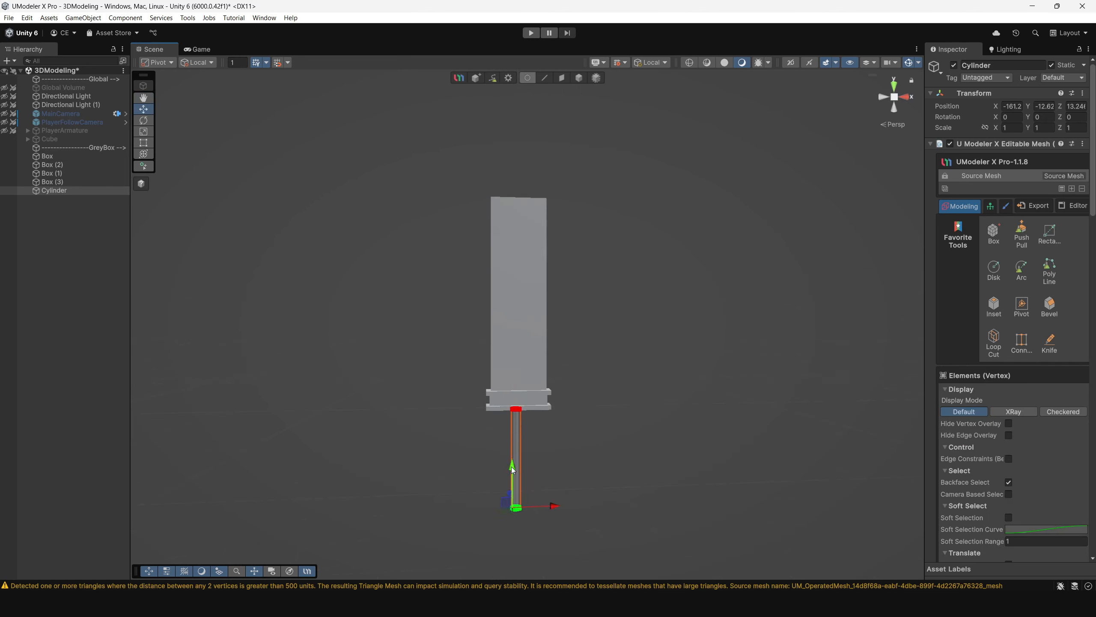
drag(515, 454, 517, 451)
alt+drag(617, 427, 609, 450)
alt+right_drag(609, 450, 620, 491)
alt+drag(620, 492, 612, 478)
click(577, 78)
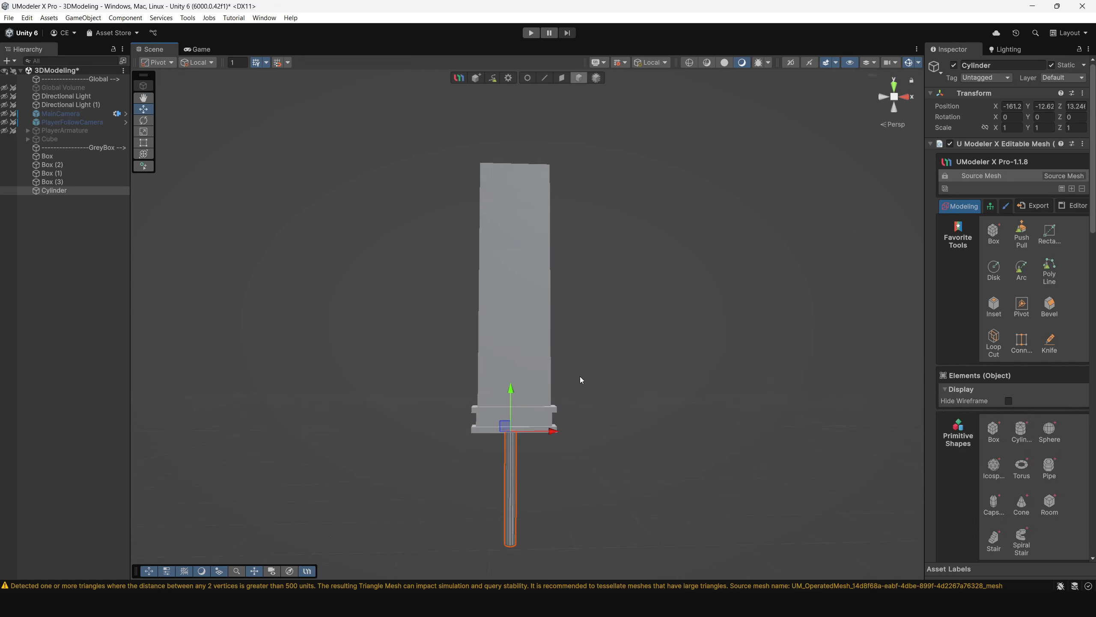
In the back view, move the handle sideways to X -151 to centre it under the guard
click(883, 97)
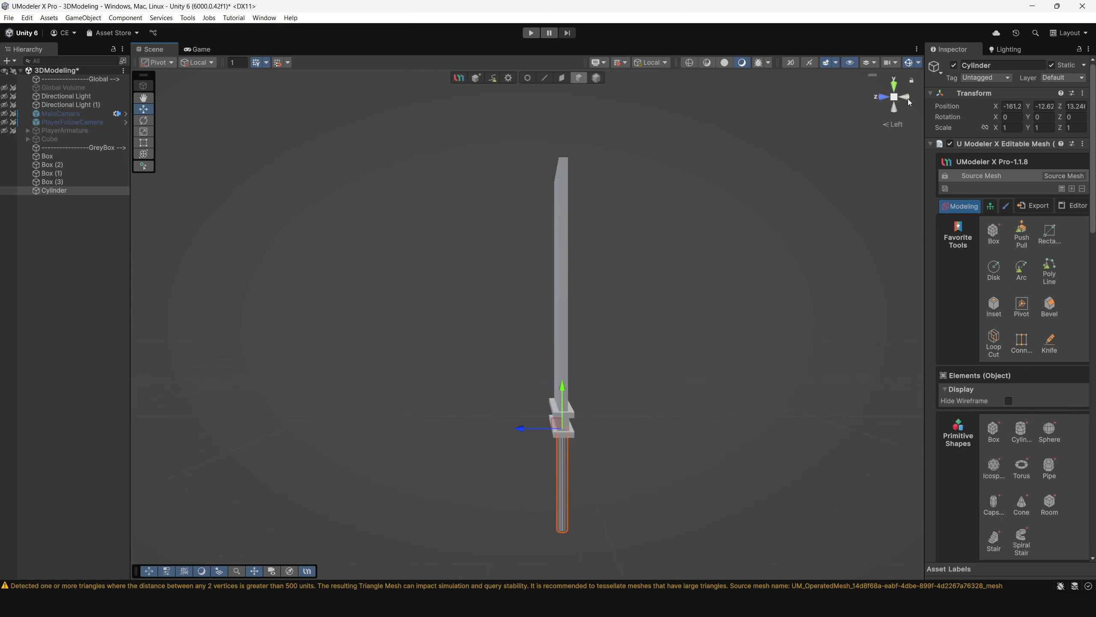
click(906, 97)
click(894, 97)
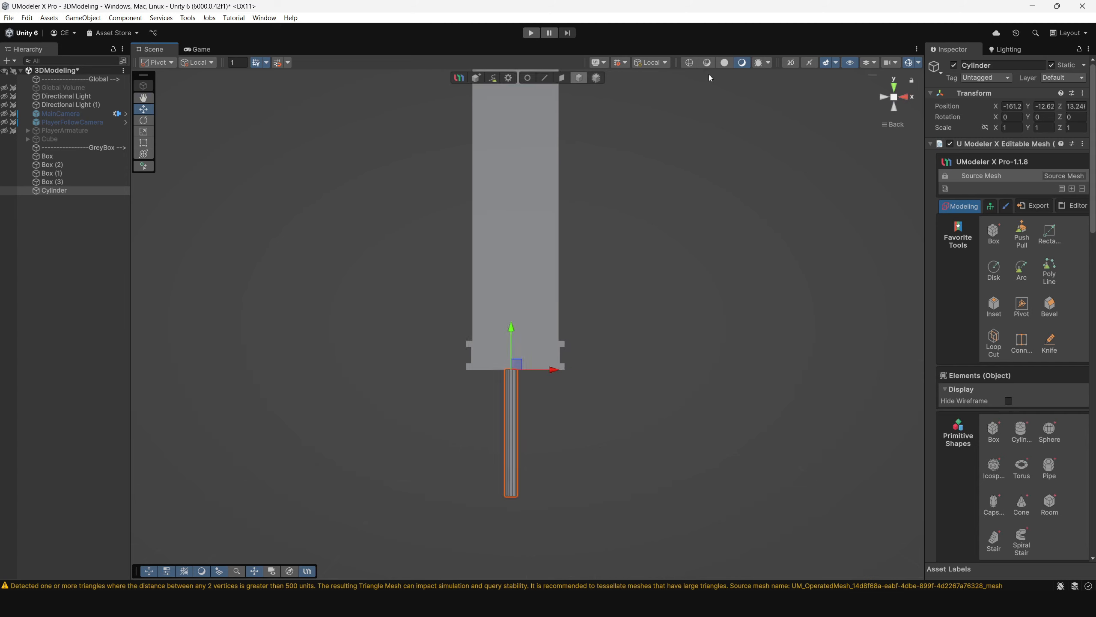
drag(560, 370, 565, 371)
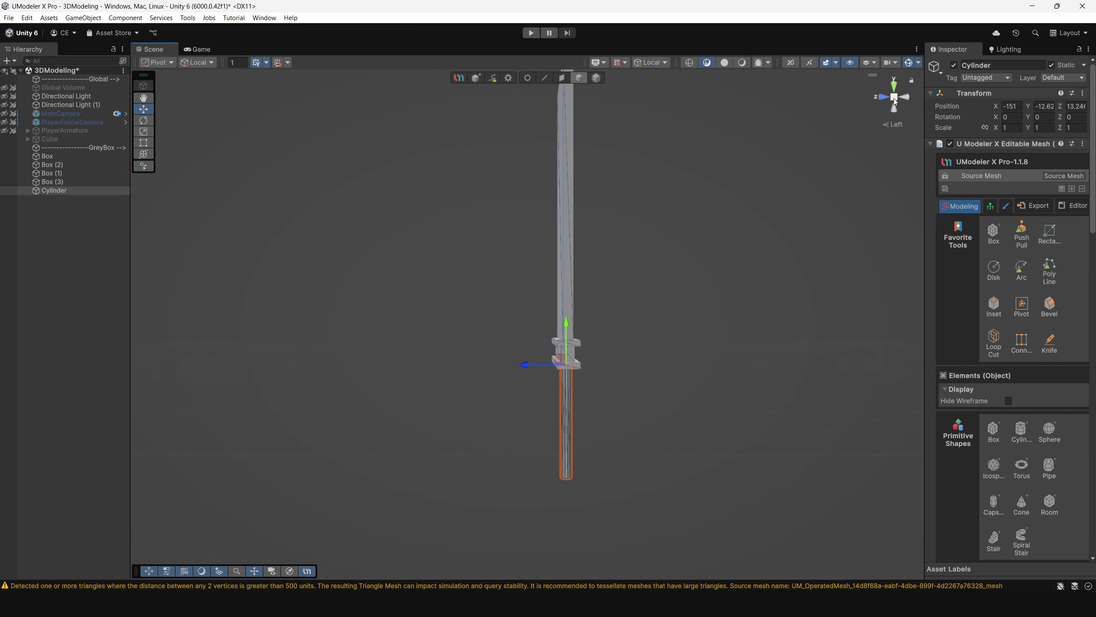
In the side view, centre the handle on the guard's thickness by moving it to Z 16.3
click(893, 96)
middle_drag(643, 390, 636, 352)
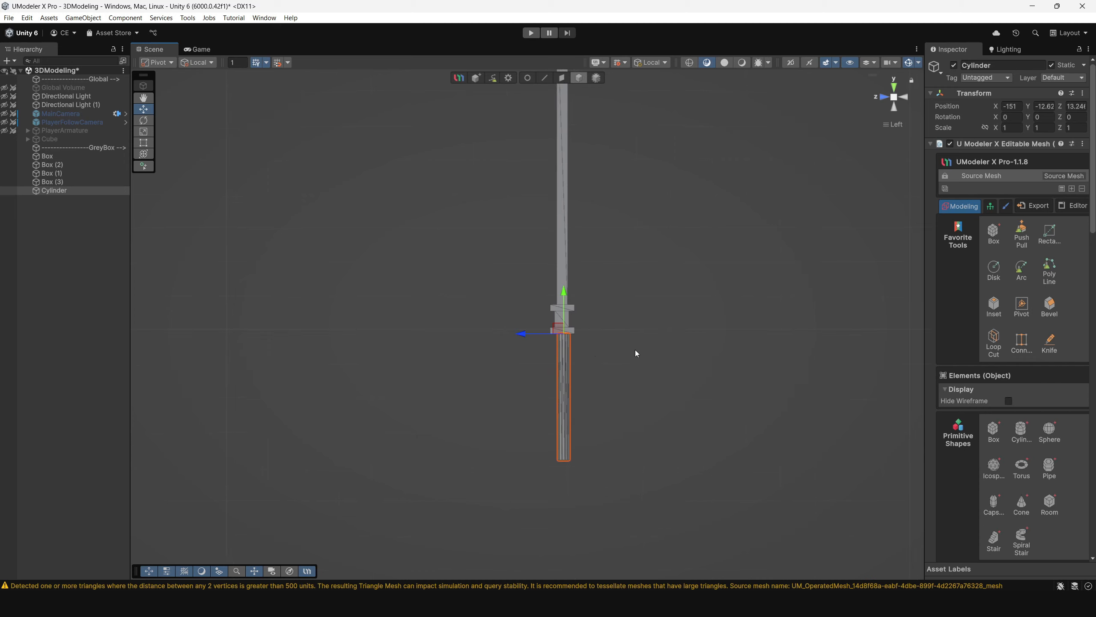
scroll(636, 353, up, 5)
drag(546, 342, 544, 342)
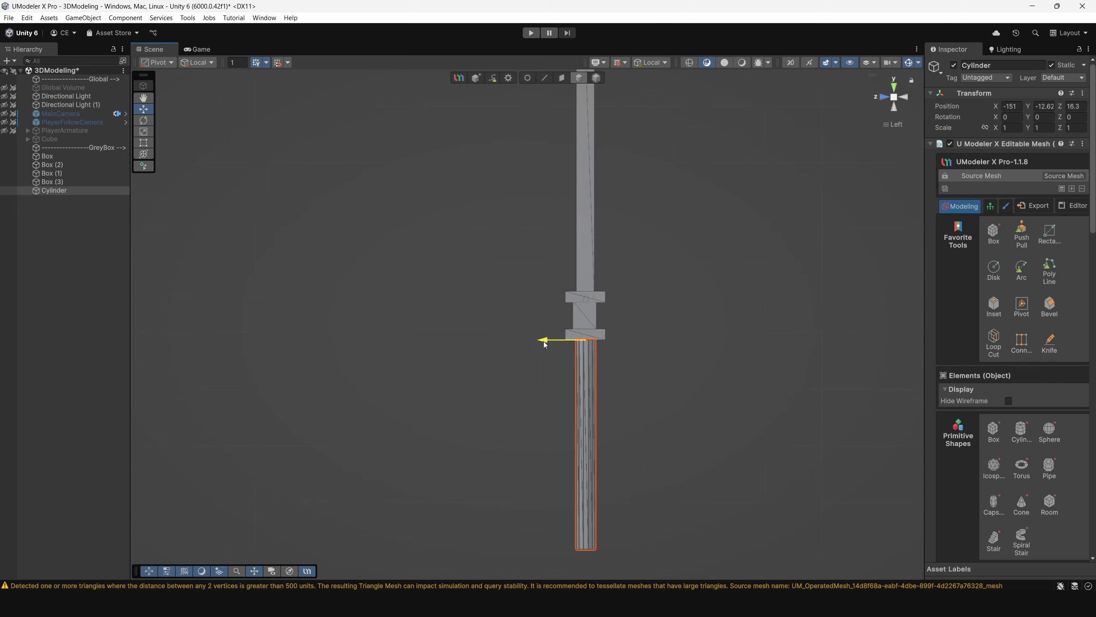
click(896, 98)
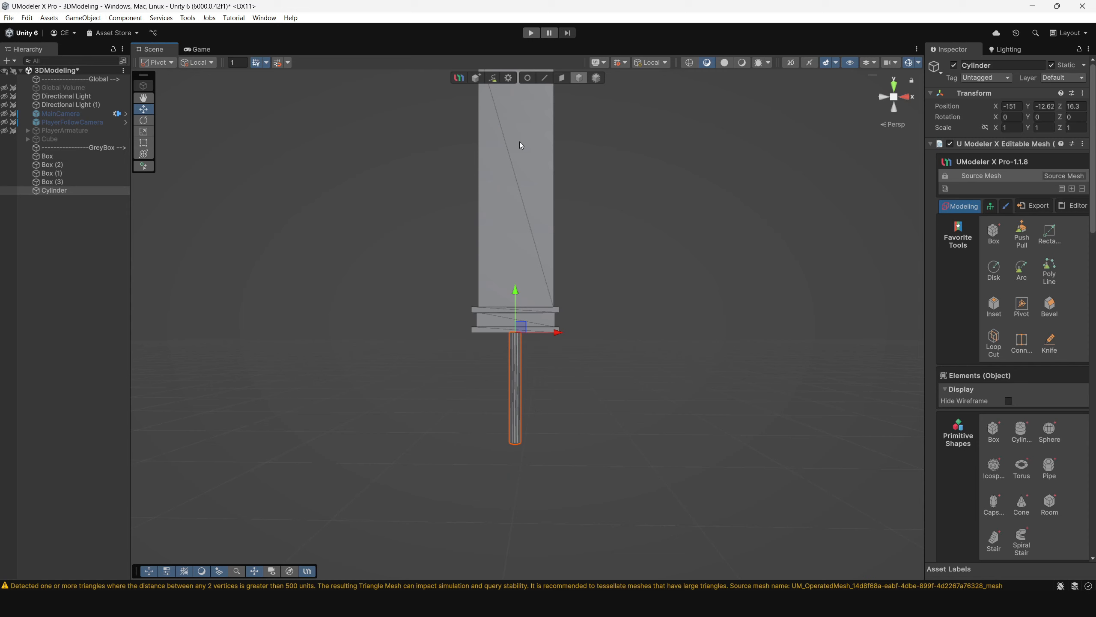
key(1)
drag(492, 408, 666, 468)
alt+drag(565, 332, 518, 343)
click(579, 77)
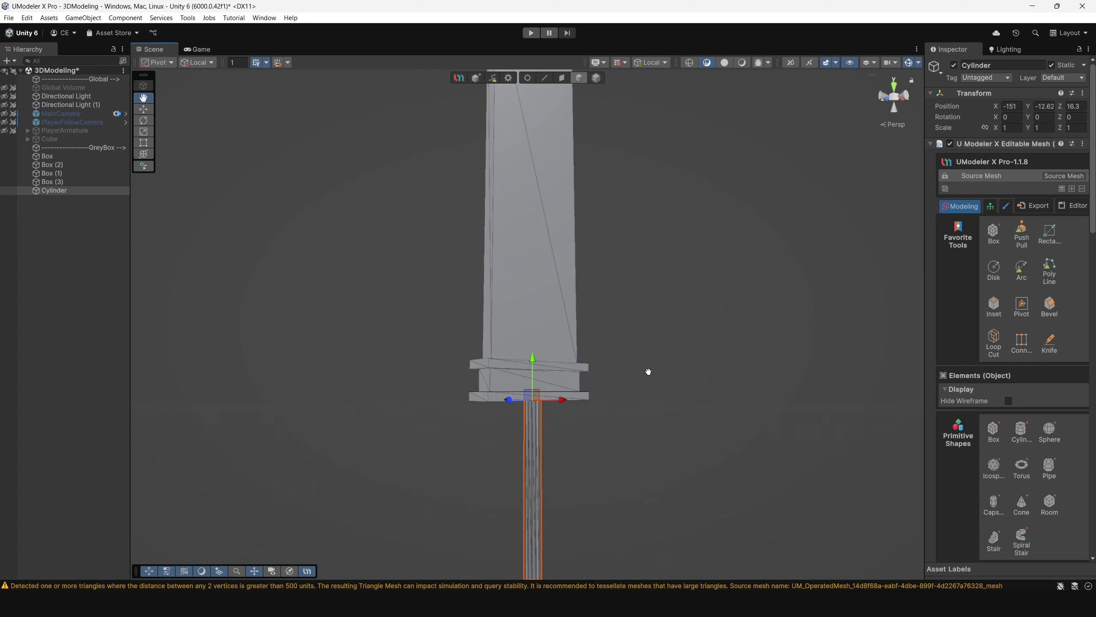
alt+drag(648, 372, 550, 312)
click(522, 342)
key(ctrl+z)
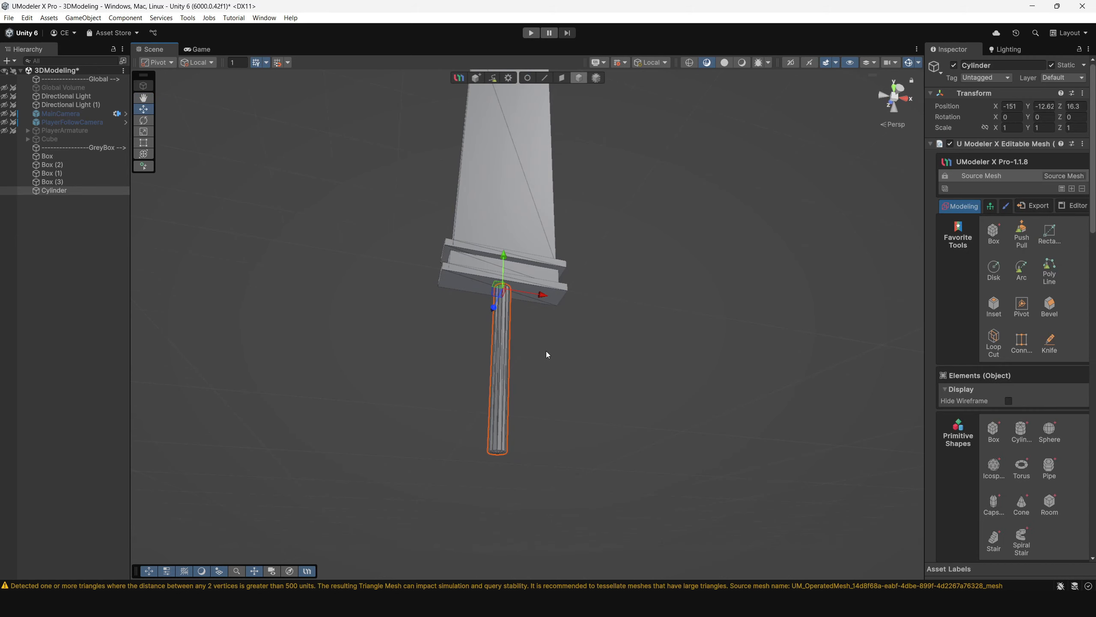
Duplicate the handle, move the copy down to Y -255 and lower its top vertices to leave a short cylinder
key(ctrl+d)
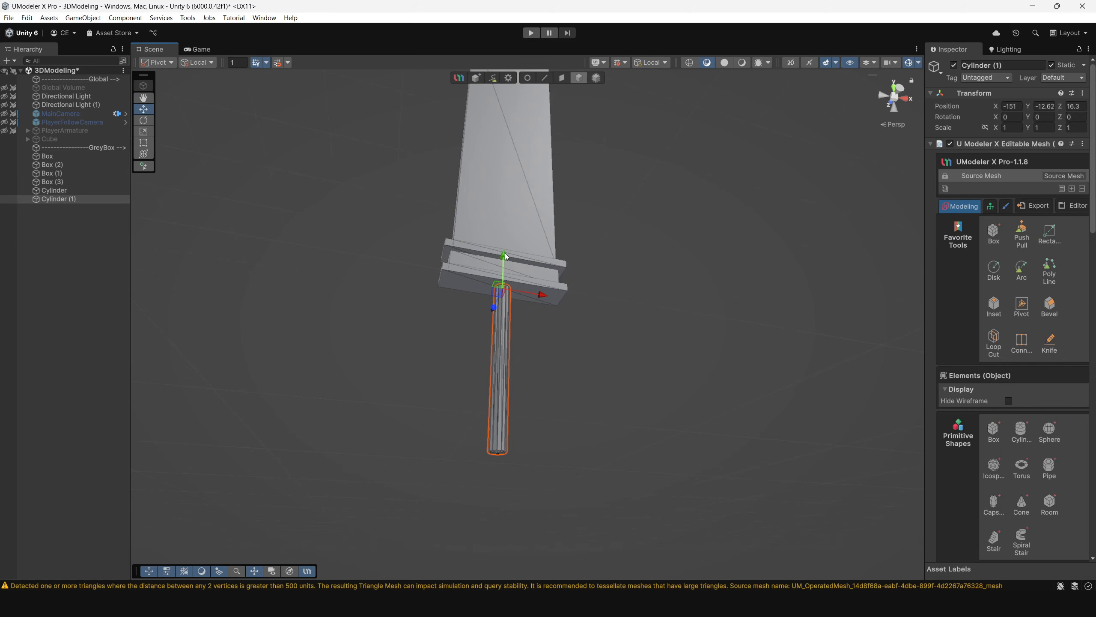
drag(505, 257, 506, 350)
click(525, 80)
drag(433, 334, 540, 428)
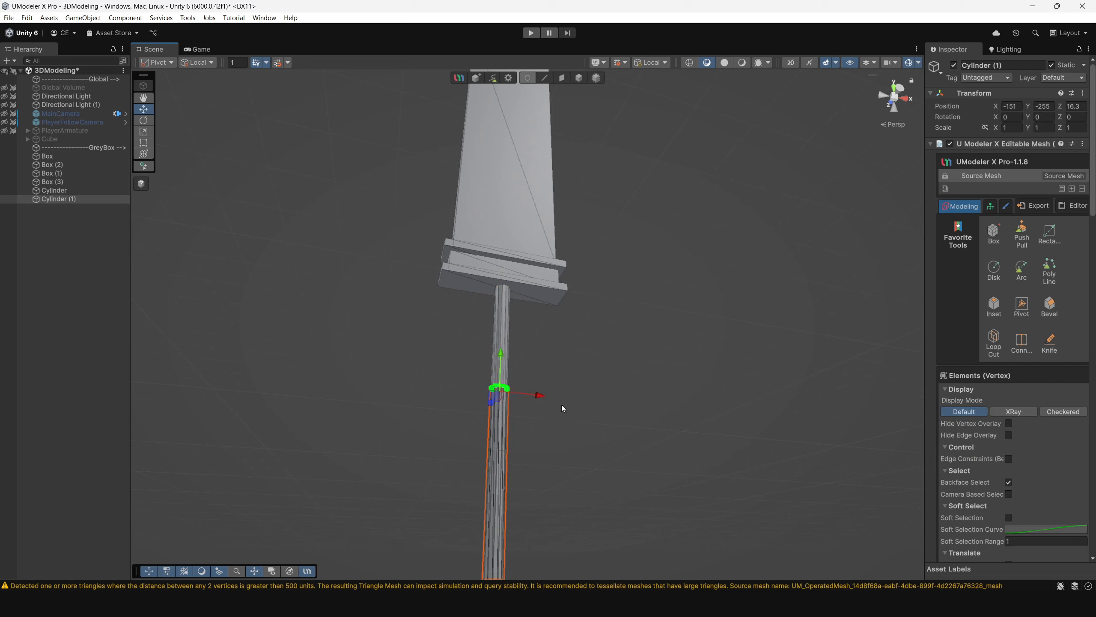
scroll(552, 376, down, 5)
alt+drag(541, 343, 511, 352)
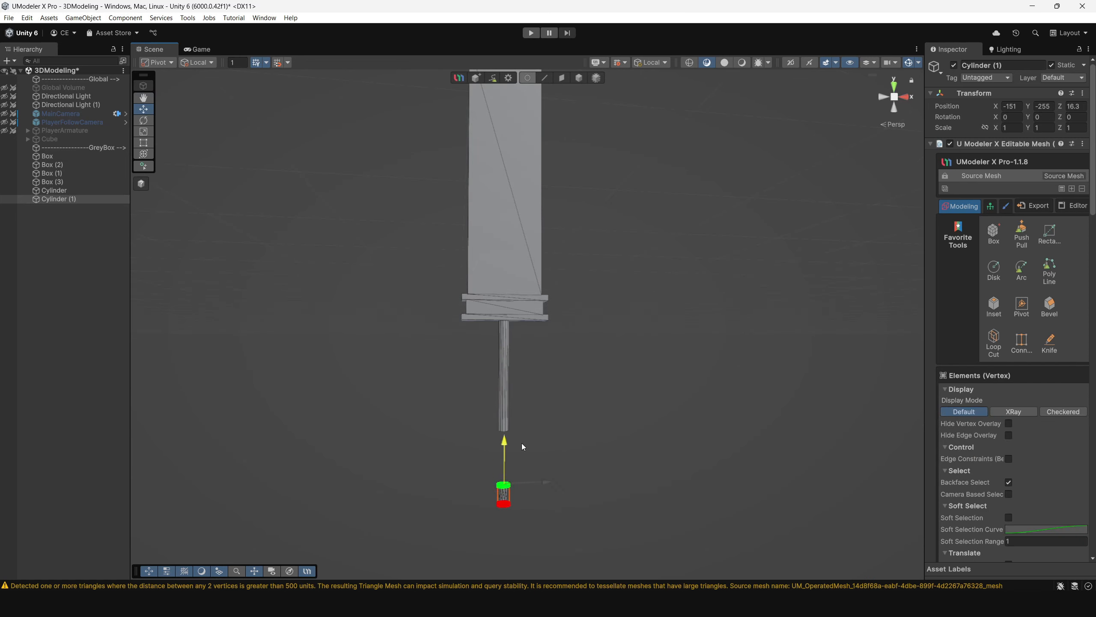
drag(521, 443, 522, 453)
Set the short cylinder's pivot to its centre
key(4)
click(1023, 321)
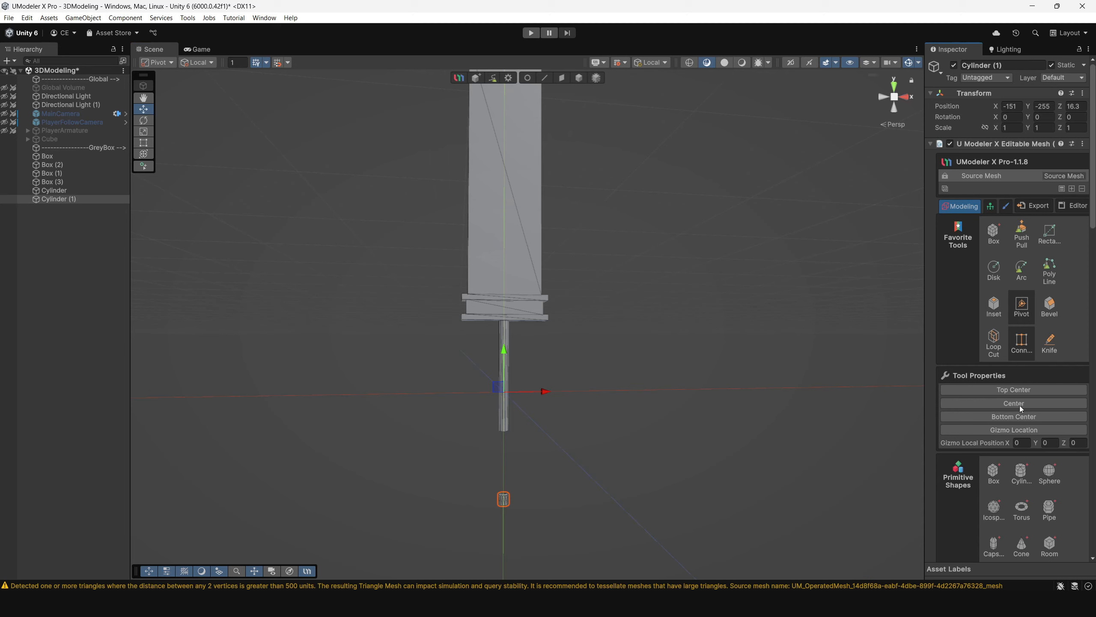
click(1015, 404)
key(Escape)
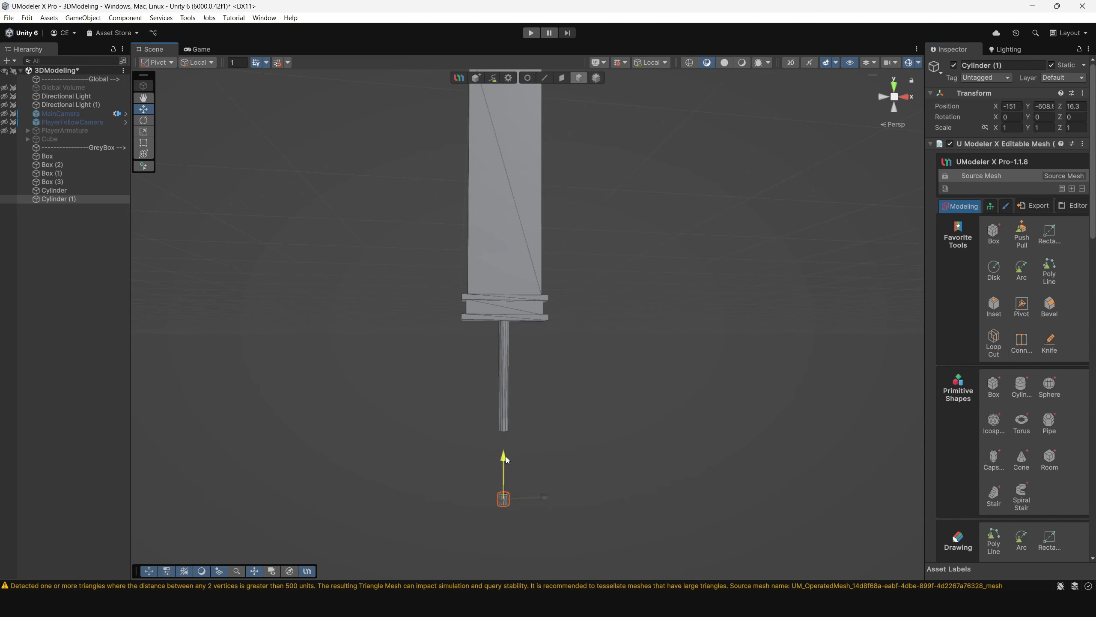
Raise the short cylinder to Y -379 at the handle's lower end and scale it uniformly to about 1.24
drag(505, 459, 504, 392)
scroll(502, 388, up, 10)
middle_drag(501, 387, 531, 315)
alt+drag(531, 316, 527, 367)
middle_drag(524, 216, 516, 303)
alt+drag(517, 303, 509, 254)
scroll(514, 320, up, 4)
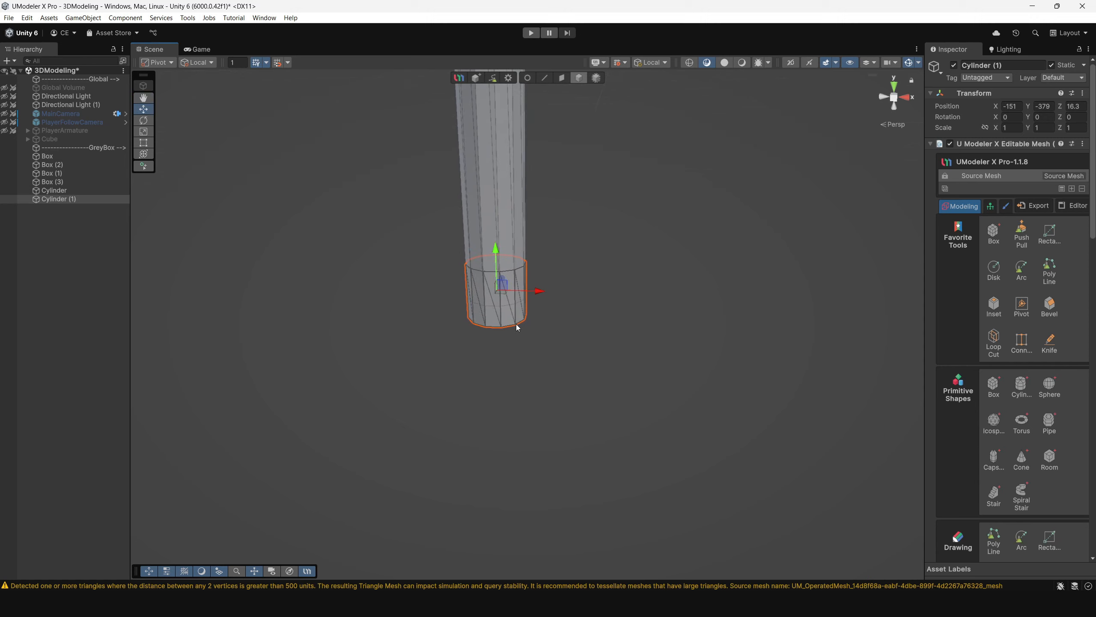
drag(497, 292, 512, 294)
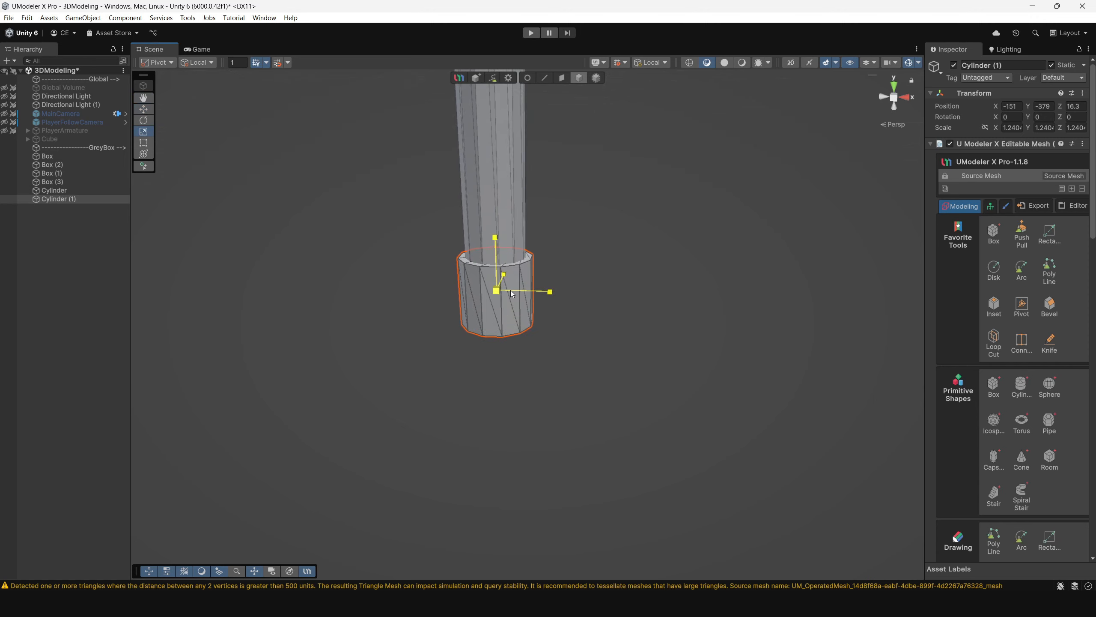
alt+drag(536, 359, 555, 240)
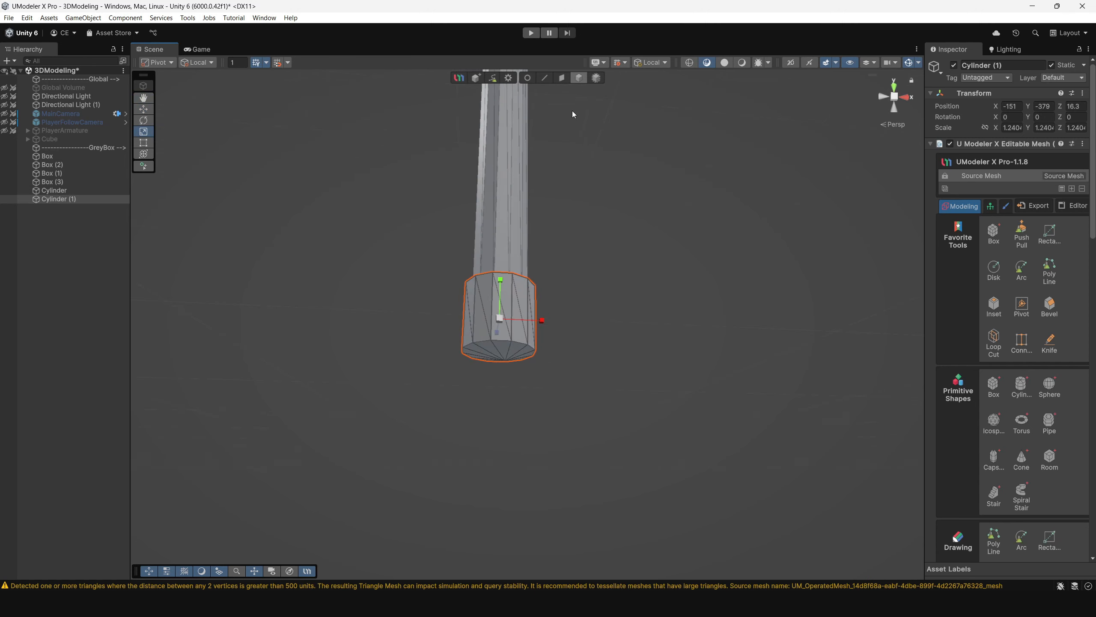
Inset the pommel's bottom face and extrude it downward about 16.9 units as a narrower tip
click(500, 358)
alt+drag(535, 316, 497, 326)
key(w)
key(w)
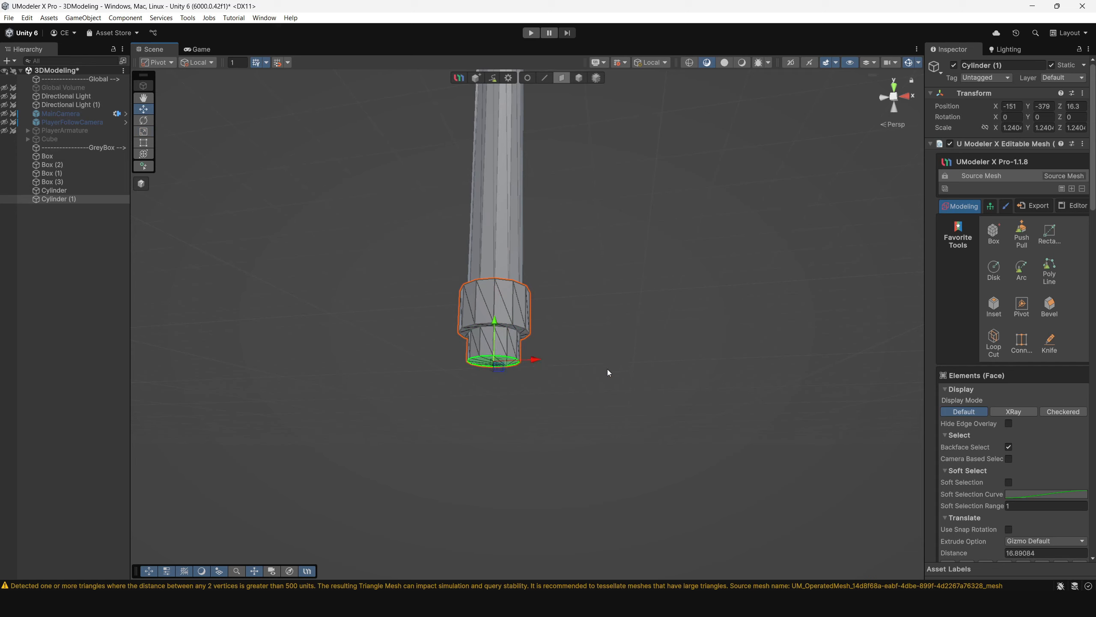
alt+drag(609, 372, 637, 417)
alt+right_drag(552, 327, 564, 233)
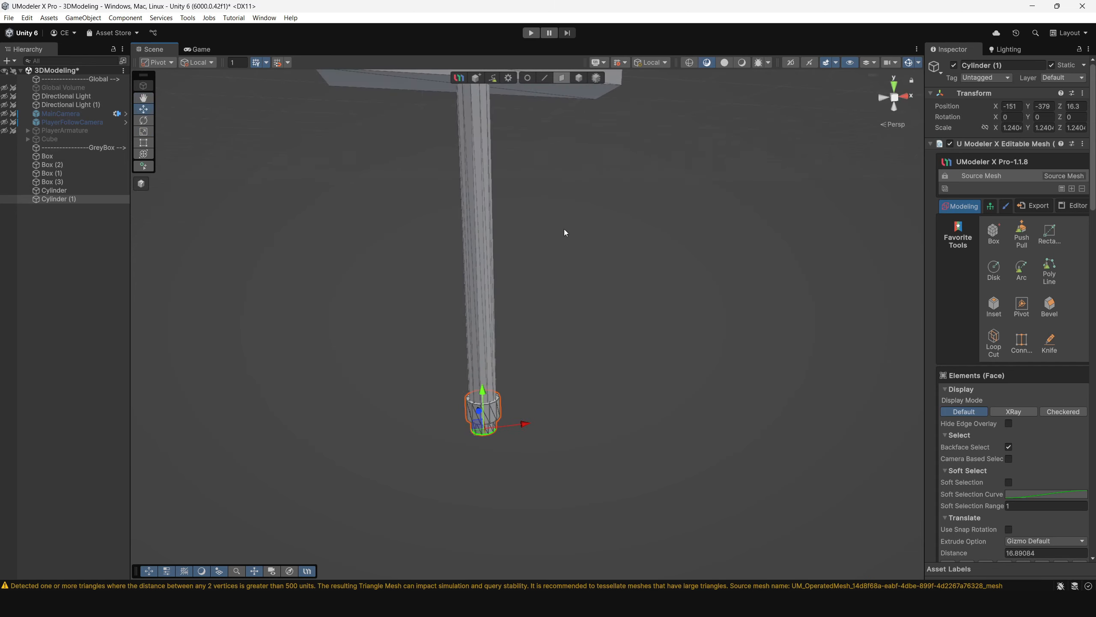
click(550, 228)
Duplicate the pommel and raise the copy to Y -31.8, directly beneath the guard, as a collar
scroll(550, 228, down, 3)
middle_drag(571, 265, 574, 355)
alt+drag(574, 355, 496, 315)
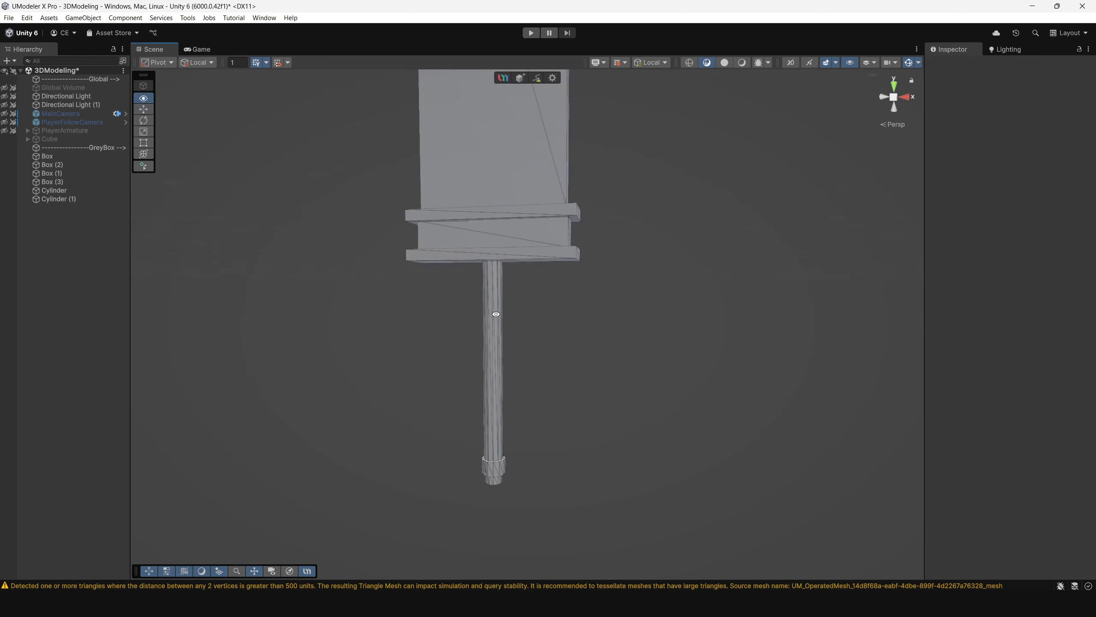
click(498, 464)
alt+drag(541, 442, 525, 413)
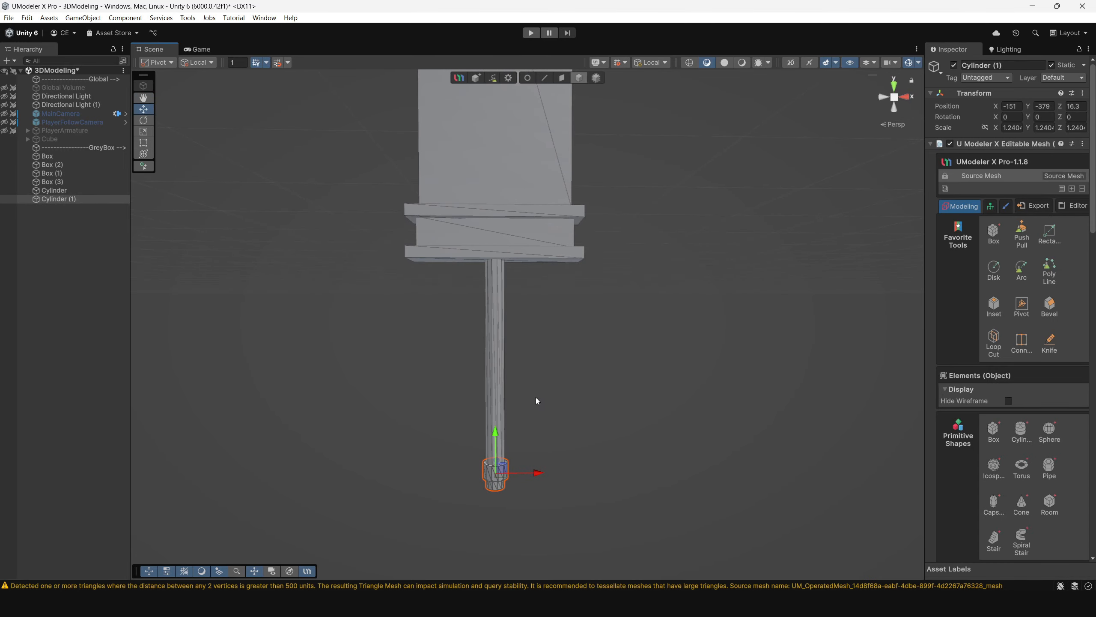
key(ctrl+d)
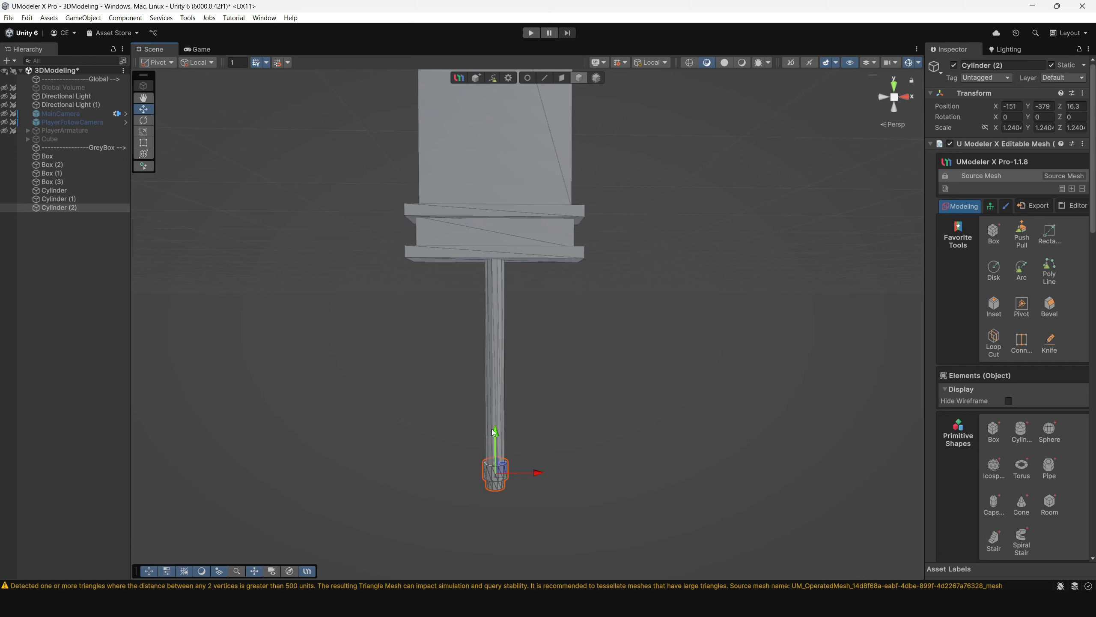
drag(495, 431, 537, 233)
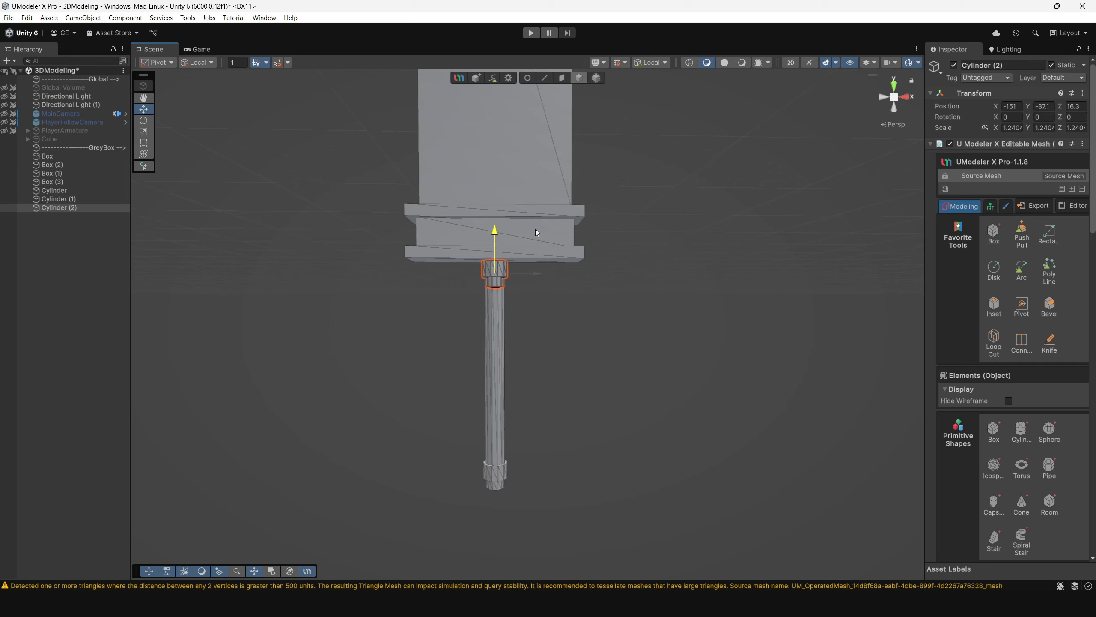
key(f)
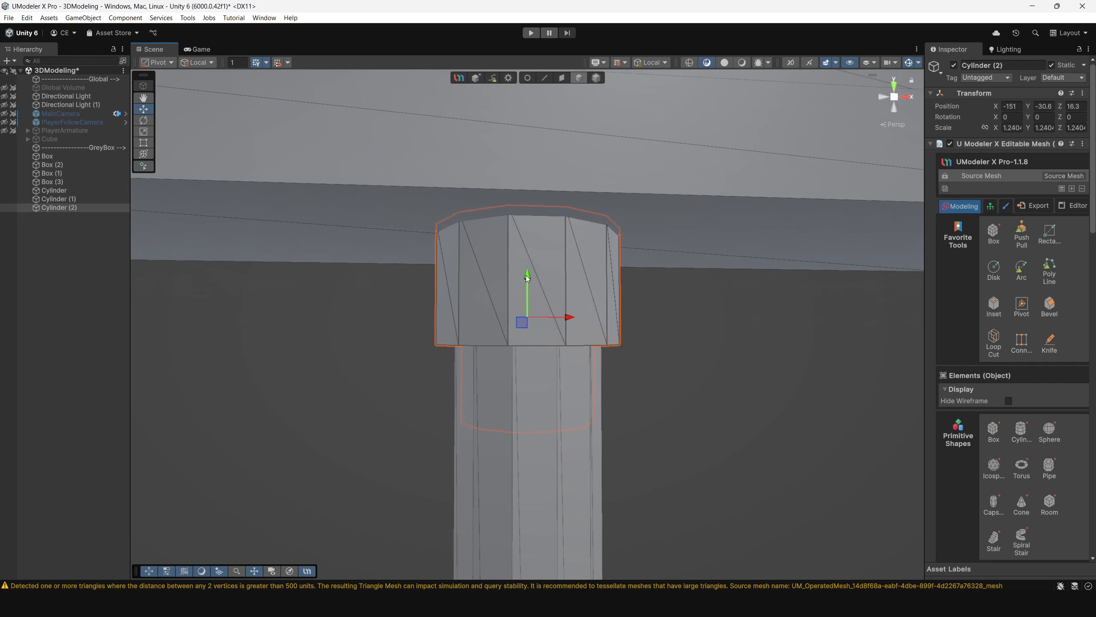
drag(528, 276, 527, 281)
scroll(528, 285, down, 3)
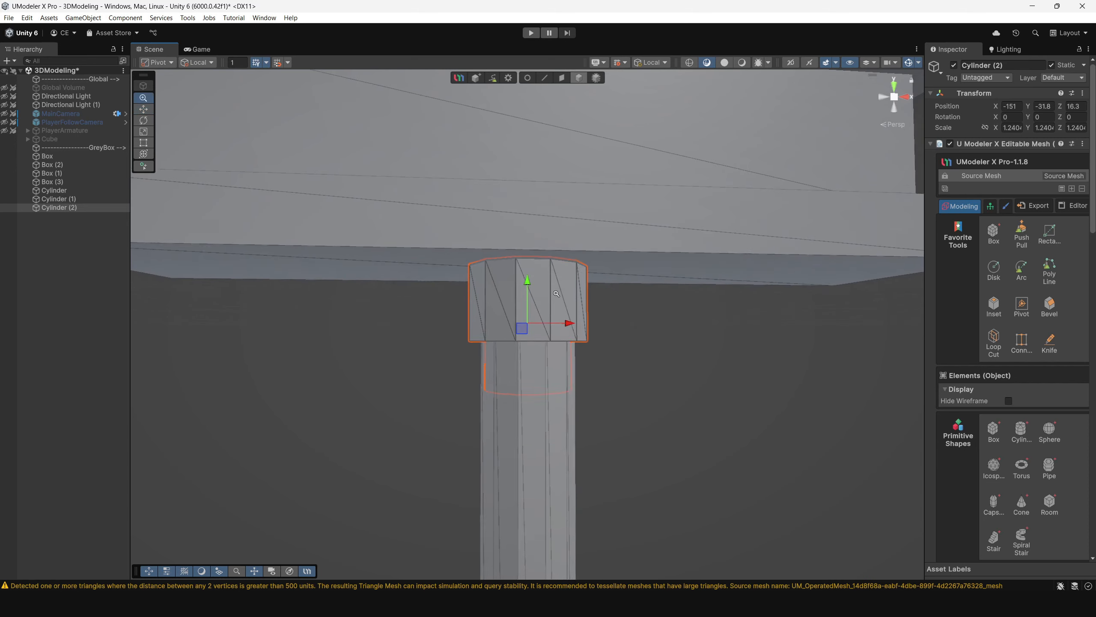
Delete the faces of the narrower lower section from the collar under the guard
click(561, 79)
drag(672, 427, 492, 363)
key(Delete)
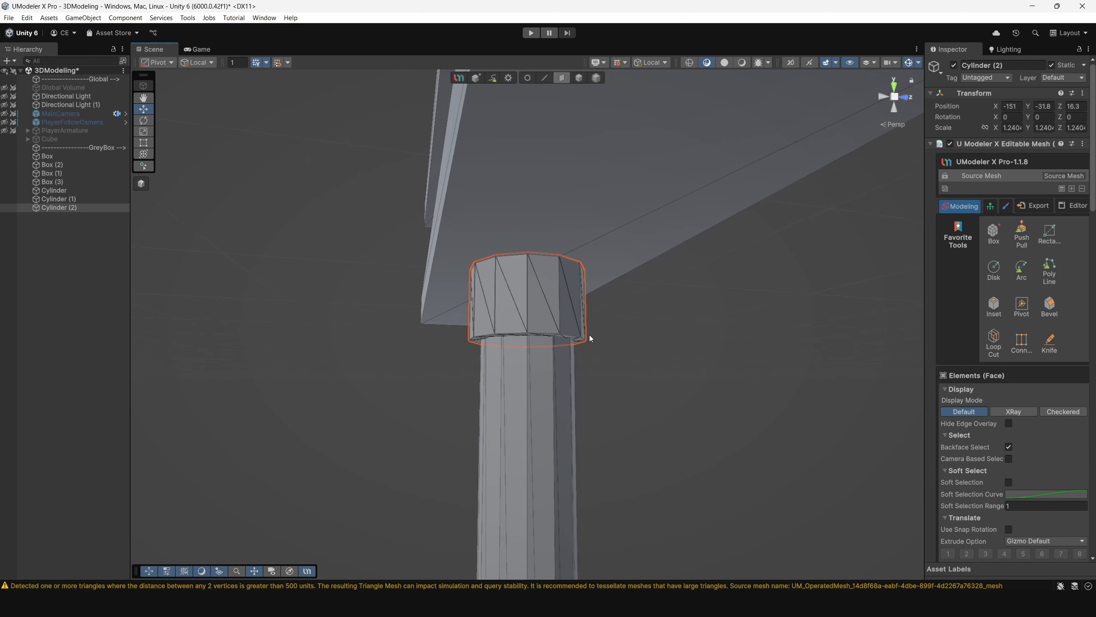
Shift the collar off the handle to Z -18.9 and examine its open underside and inner faces
click(584, 80)
drag(562, 326, 430, 272)
click(561, 78)
click(407, 330)
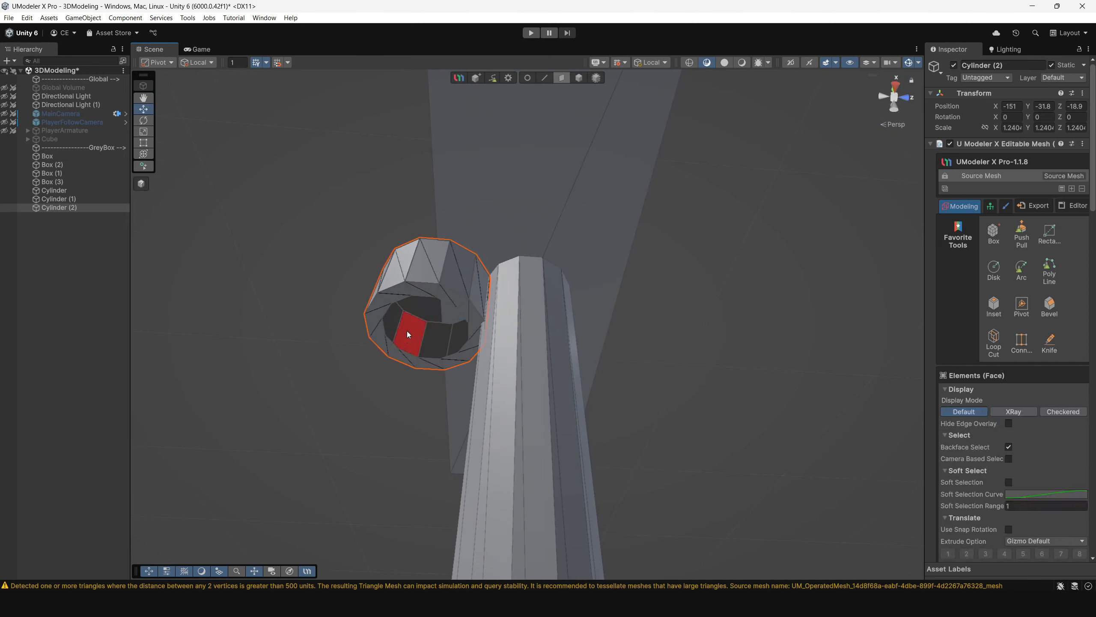
click(408, 324)
alt+drag(364, 334, 482, 365)
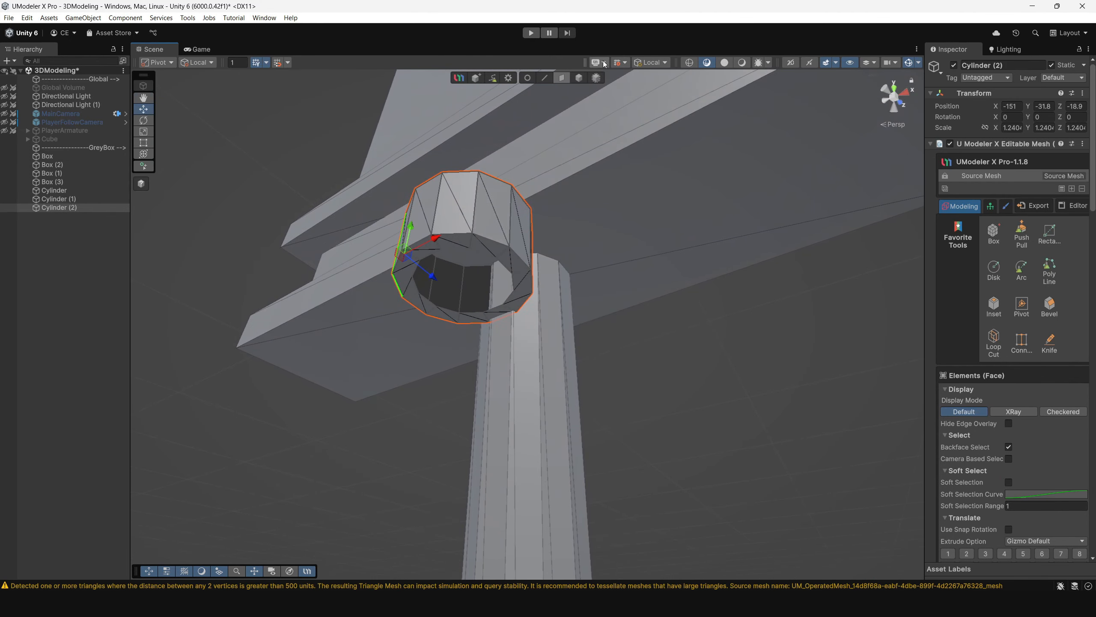
Display the scene shaded without wireframe and return the collar to Z 16.3 around the handle
click(579, 78)
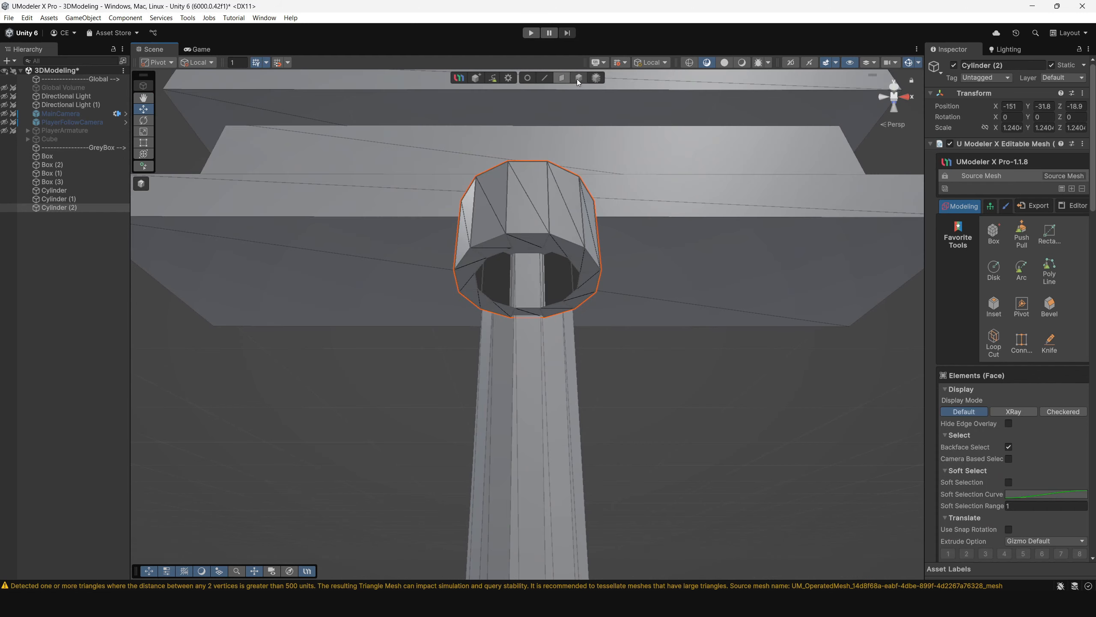
click(579, 79)
alt+drag(630, 240, 651, 282)
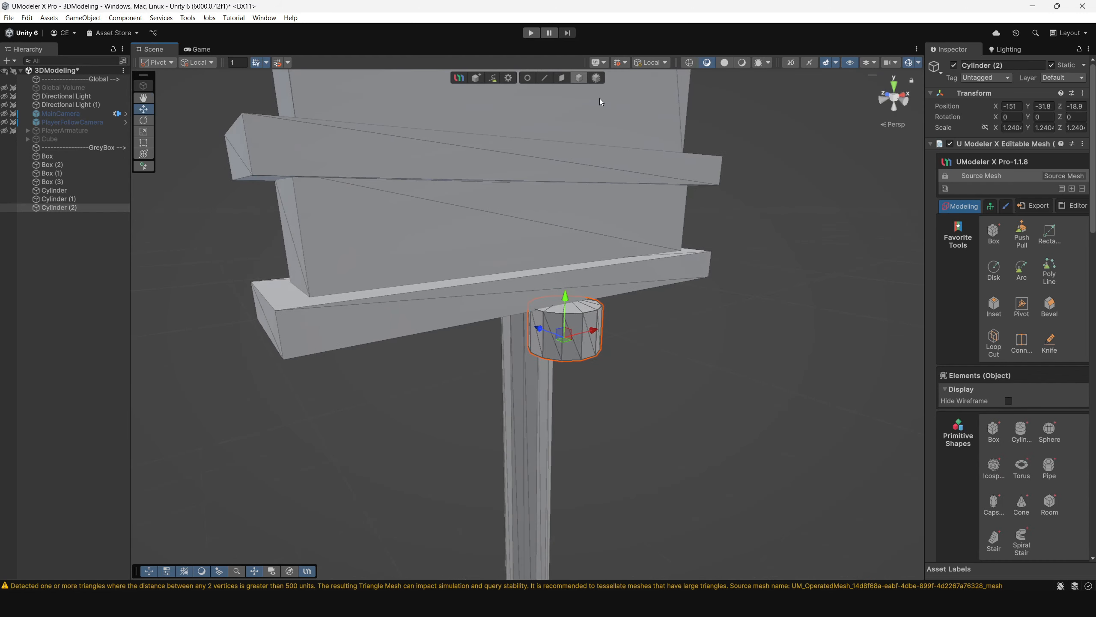
scroll(600, 98, down, 3)
click(742, 63)
alt+drag(723, 220, 489, 168)
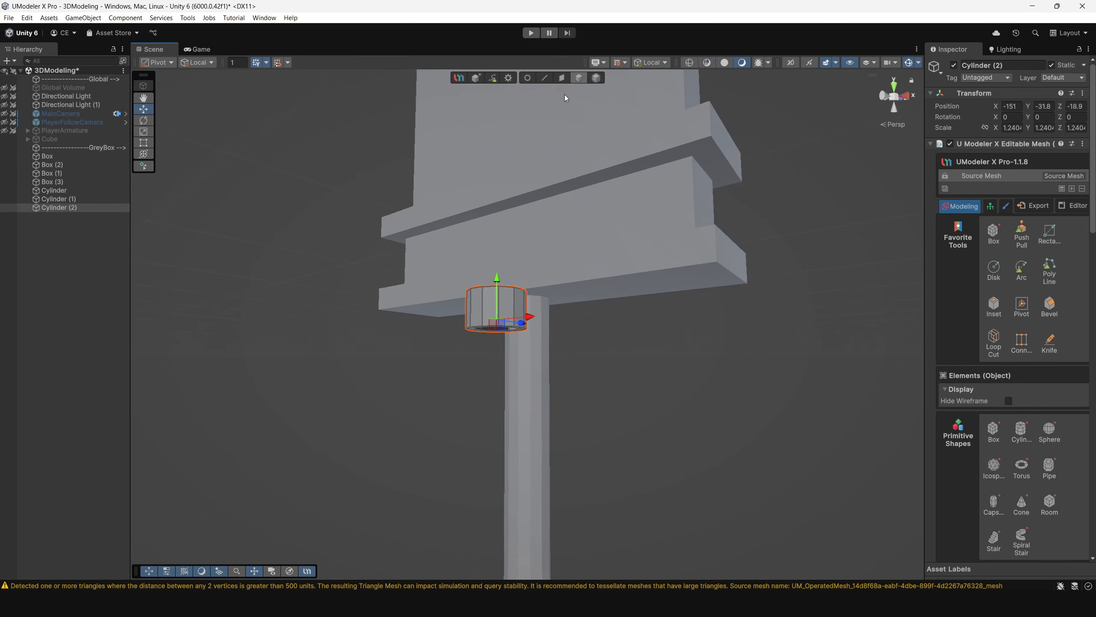
key(3)
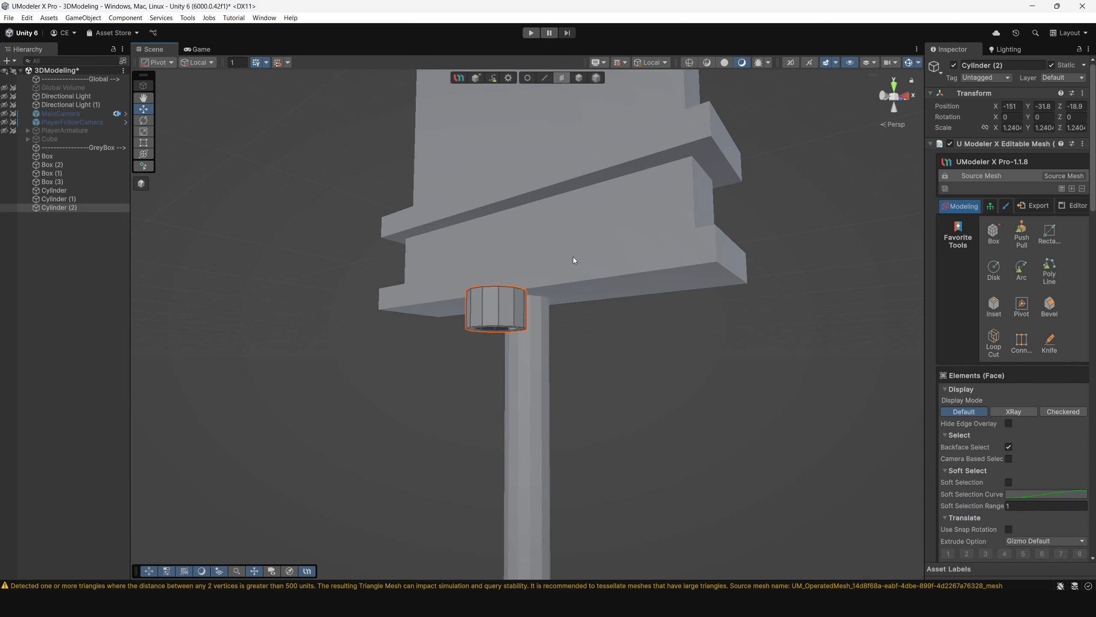
key(4)
alt+drag(573, 260, 594, 173)
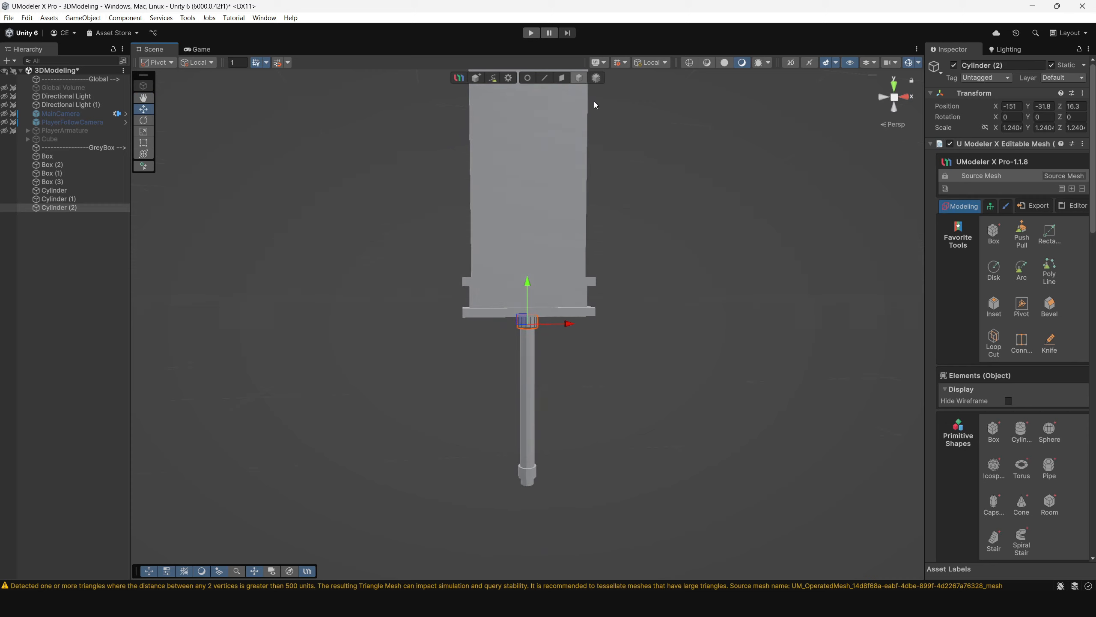
Lower the vertices at the blade's upper left corner so that its top edge becomes a slanted tip
click(624, 357)
alt+drag(624, 357, 567, 324)
click(509, 276)
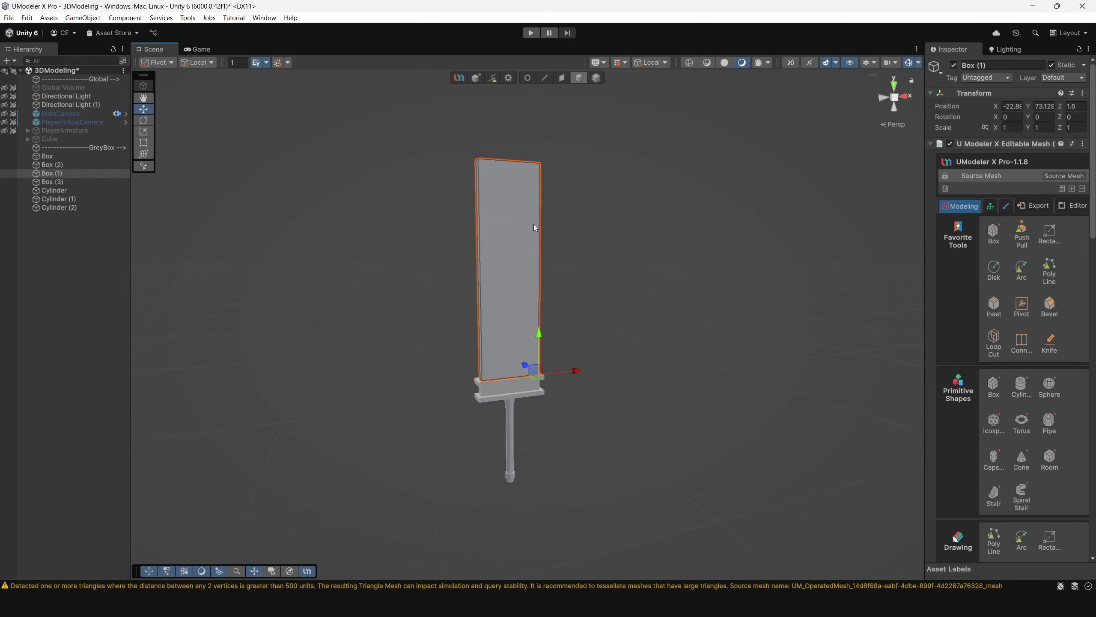
click(528, 78)
click(476, 159)
alt+drag(553, 209, 559, 278)
drag(478, 142, 574, 276)
drag(484, 203, 525, 244)
Clear the mesh warning from the console and close the console
click(99, 585)
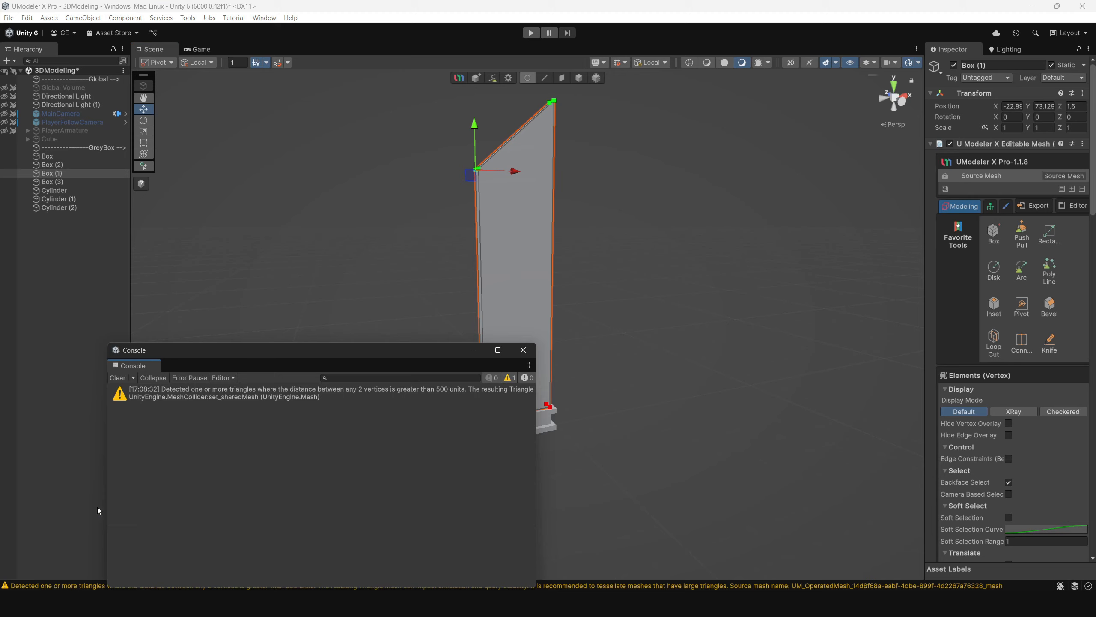
click(117, 378)
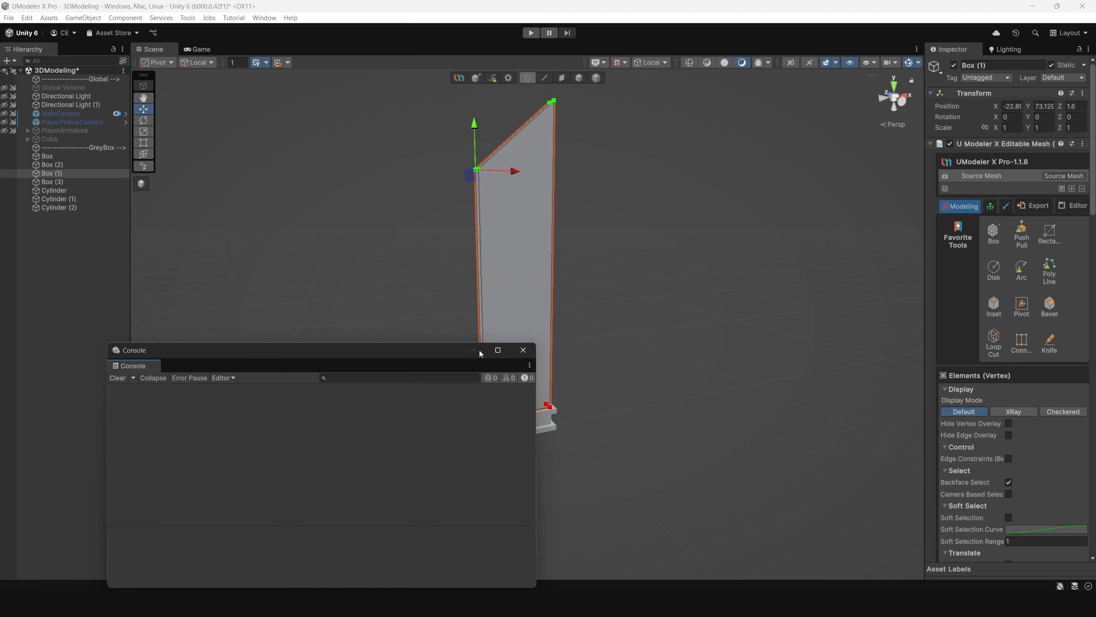
click(523, 350)
Examine the whole sword with its slanted tip in object mode from the front and at an angle
alt+drag(514, 373, 542, 369)
alt+right_drag(542, 369, 508, 345)
alt+drag(508, 345, 477, 315)
click(579, 79)
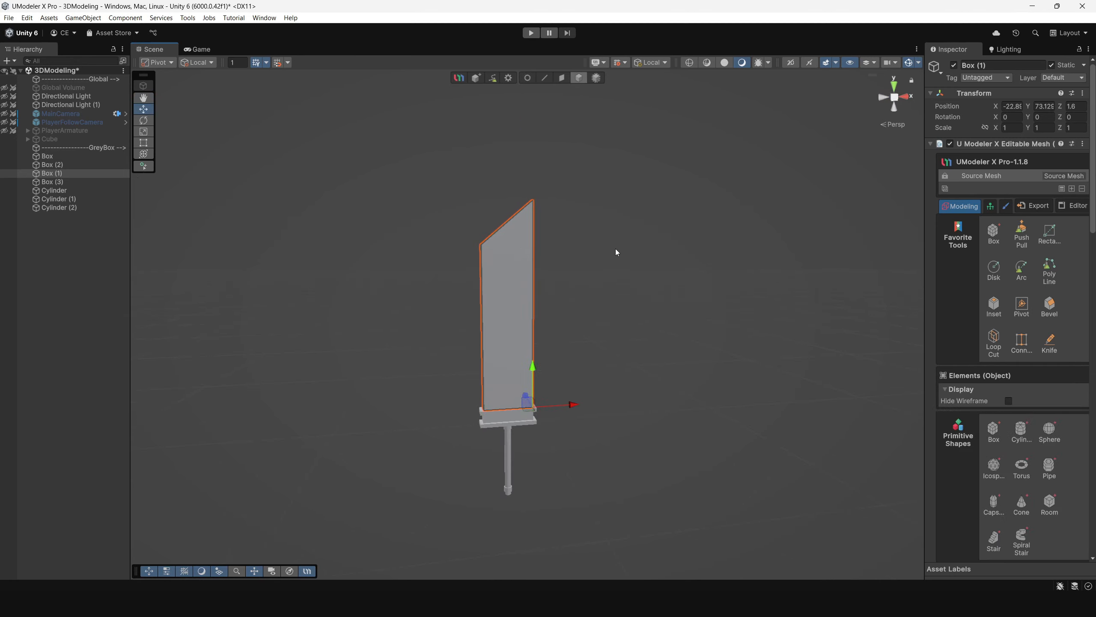
click(615, 249)
alt+drag(439, 428, 783, 392)
alt+right_drag(783, 392, 478, 316)
alt+drag(478, 317, 513, 264)
Raise the vertices at the blade's higher tip corner slightly to make the point steeper
click(510, 233)
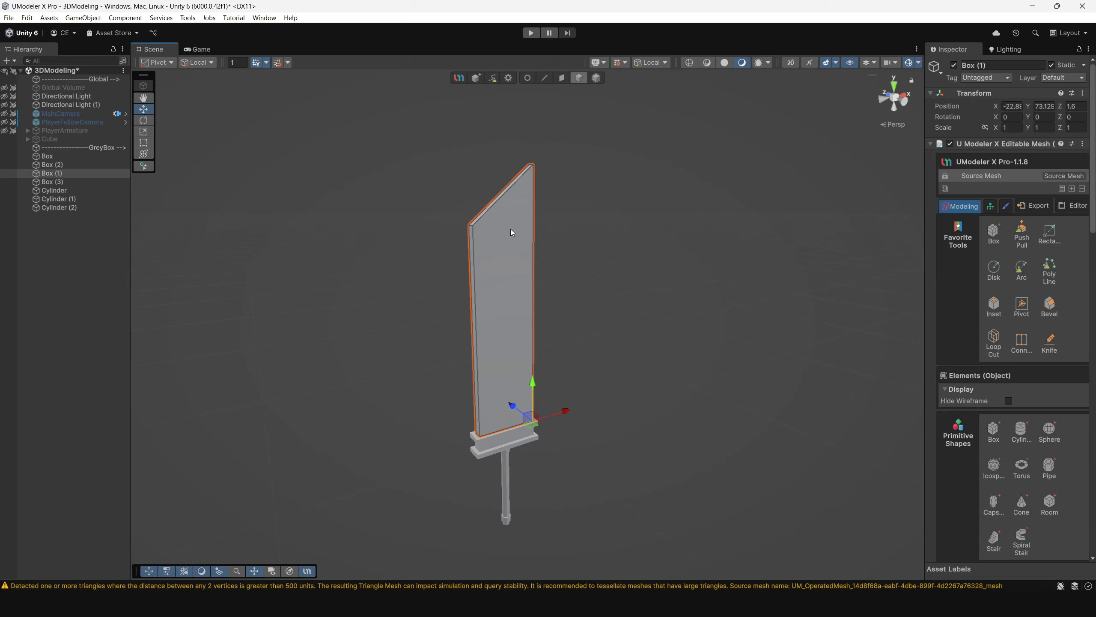
click(528, 79)
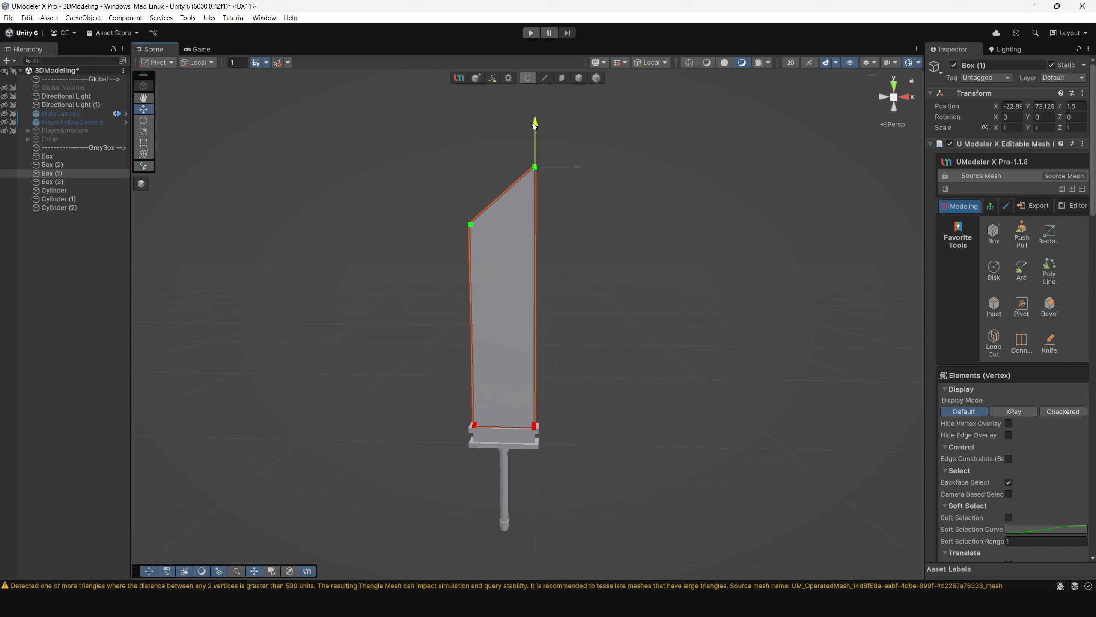
drag(533, 123, 533, 111)
Examine the blade's thickness and its joint with the guard and handle from the side, front and angled views
alt+drag(483, 238, 729, 302)
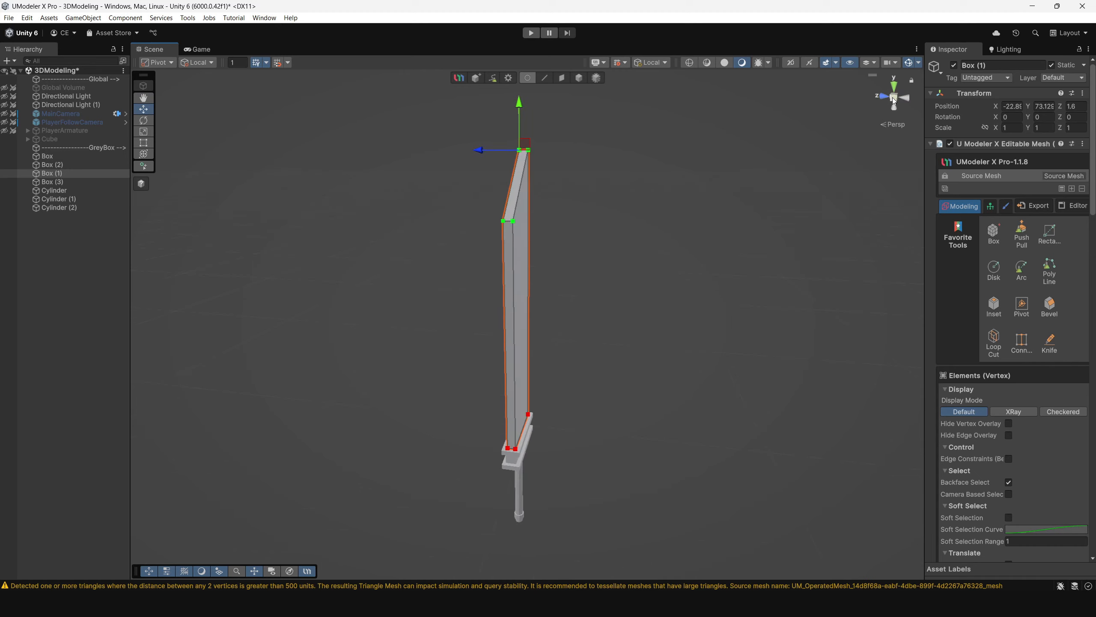
click(893, 100)
alt+drag(583, 303, 560, 311)
scroll(582, 384, up, 6)
middle_drag(583, 384, 611, 353)
click(896, 102)
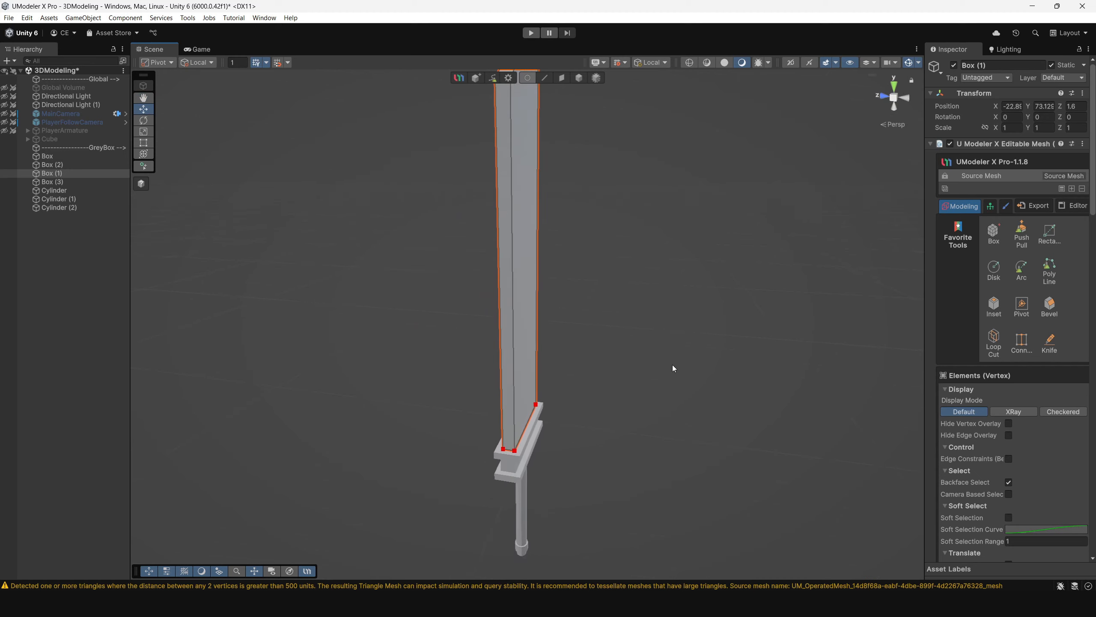
mouse_move(673, 365)
alt+mouse_down()
mouse_move(569, 351)
mouse_move(662, 498)
mouse_move(561, 360)
mouse_move(565, 318)
mouse_move(577, 374)
mouse_move(497, 398)
mouse_move(521, 414)
mouse_move(680, 380)
alt+mouse_up()
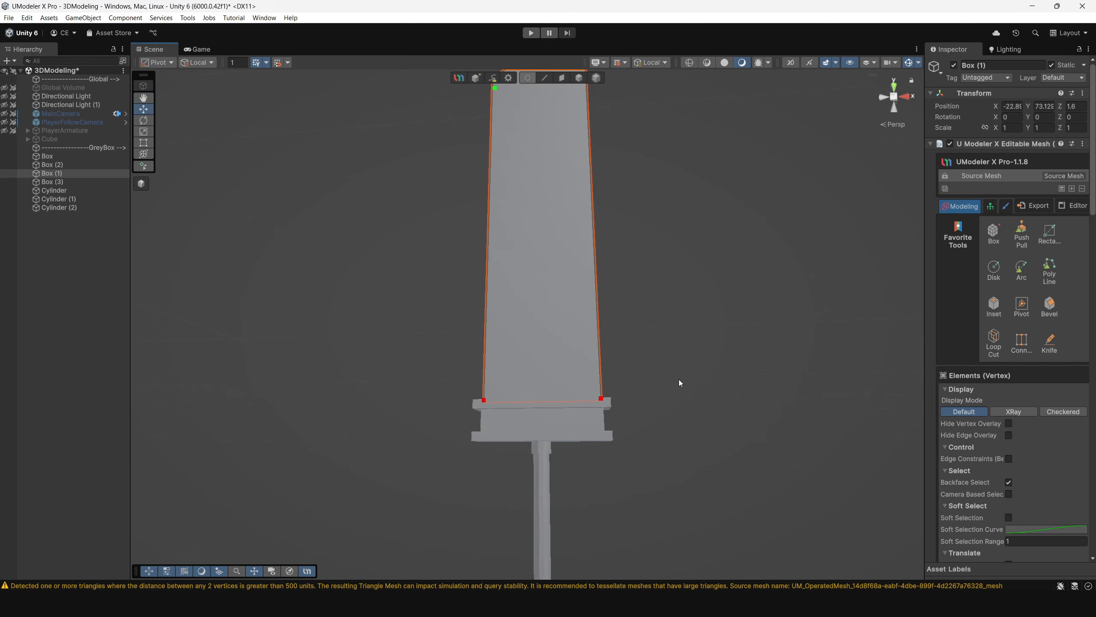
alt+drag(630, 420, 605, 383)
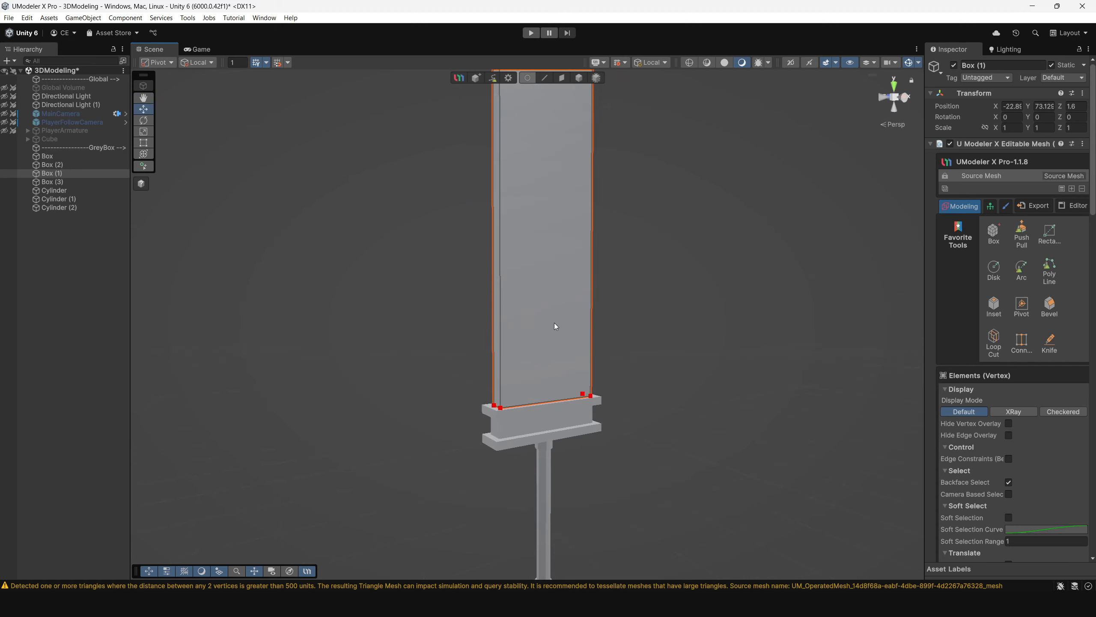
alt+drag(496, 390, 587, 429)
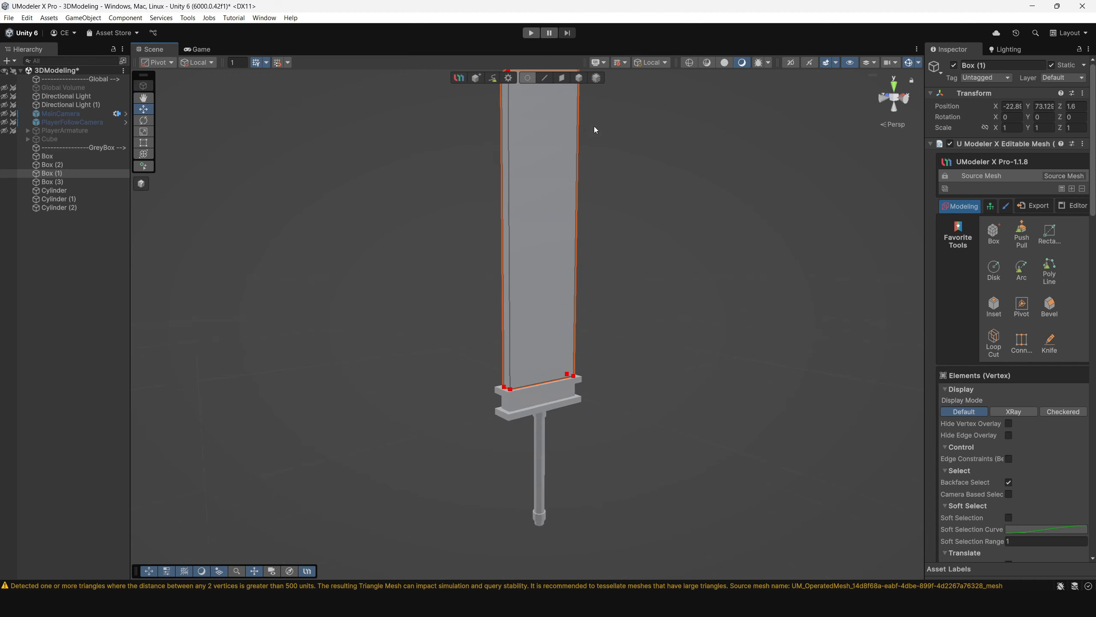
click(580, 78)
click(698, 333)
alt+drag(698, 332, 493, 422)
click(493, 423)
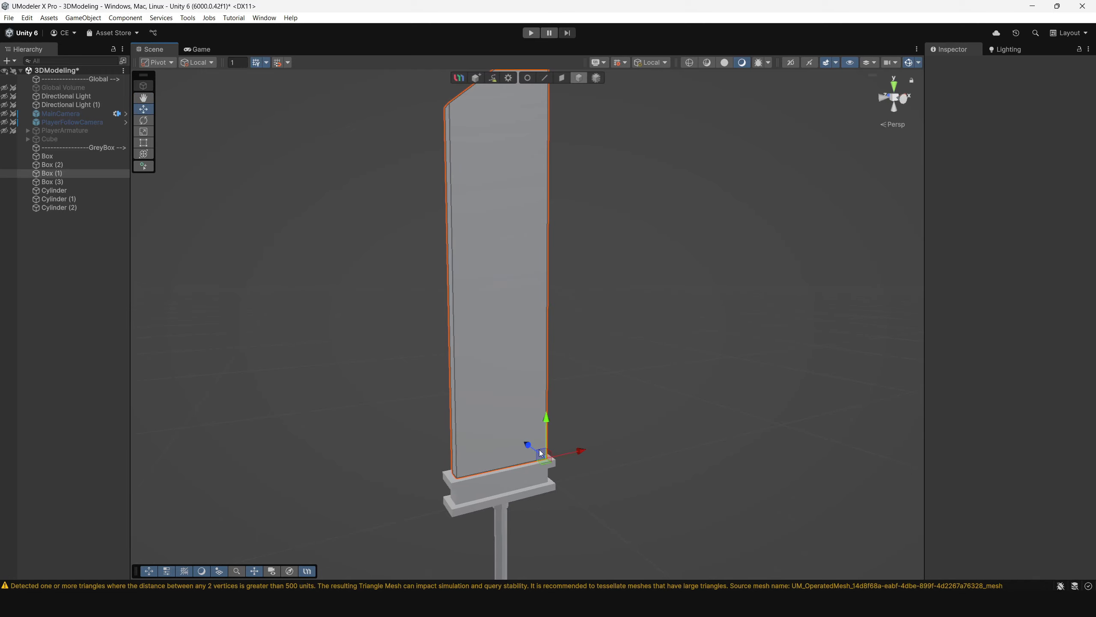
alt+drag(539, 449, 506, 432)
alt+right_drag(506, 432, 618, 560)
scroll(712, 336, down, 2)
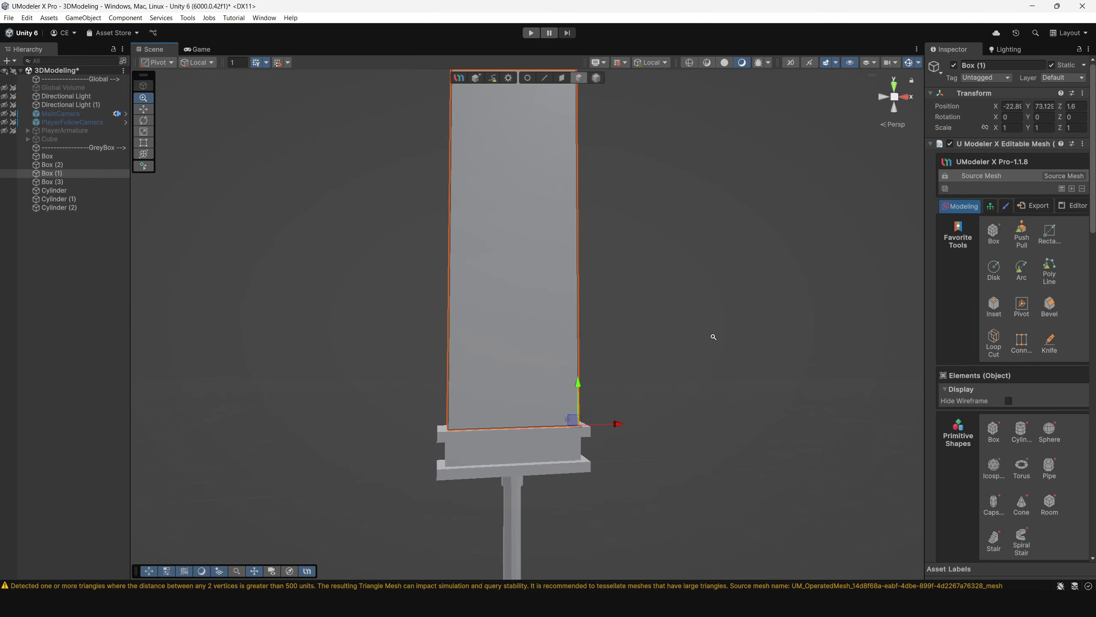
alt+drag(809, 314, 667, 351)
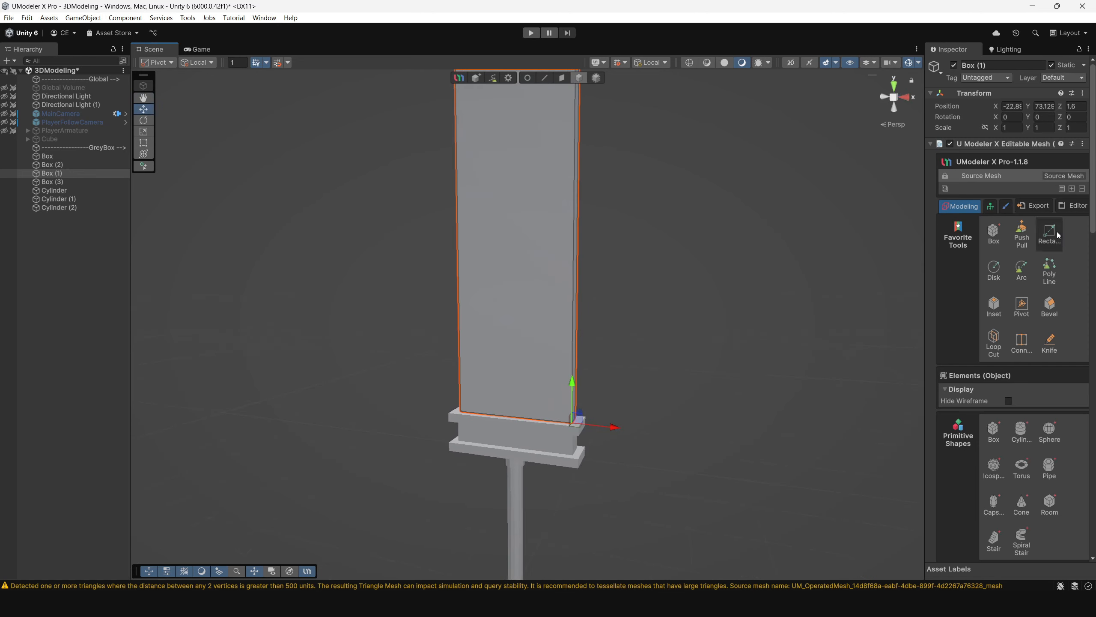
Use World snapping with a 0.25 grid and draw a rectangle about 175.5 by 82 at the base of the blade's broad face
click(1050, 236)
middle_drag(533, 351, 550, 304)
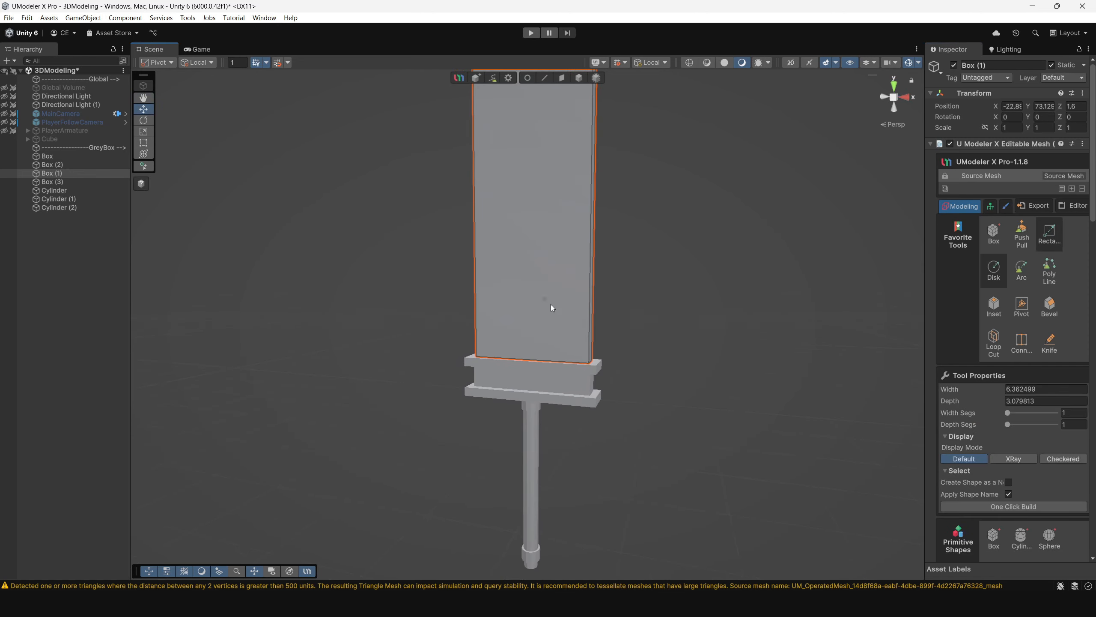
alt+drag(550, 304, 510, 350)
scroll(507, 355, up, 1)
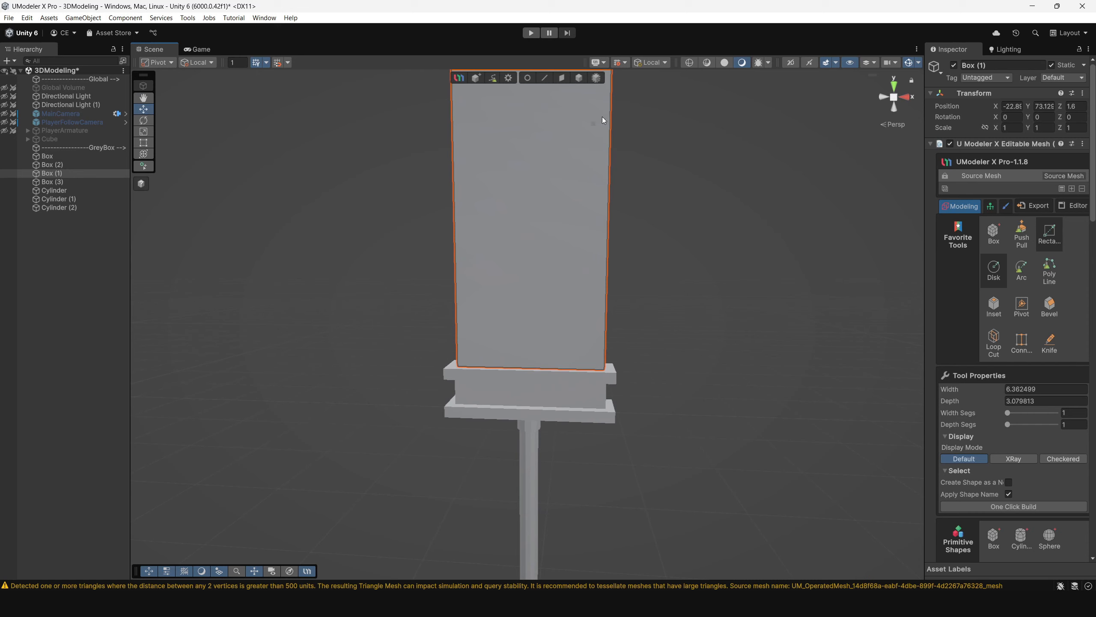
click(624, 65)
click(661, 83)
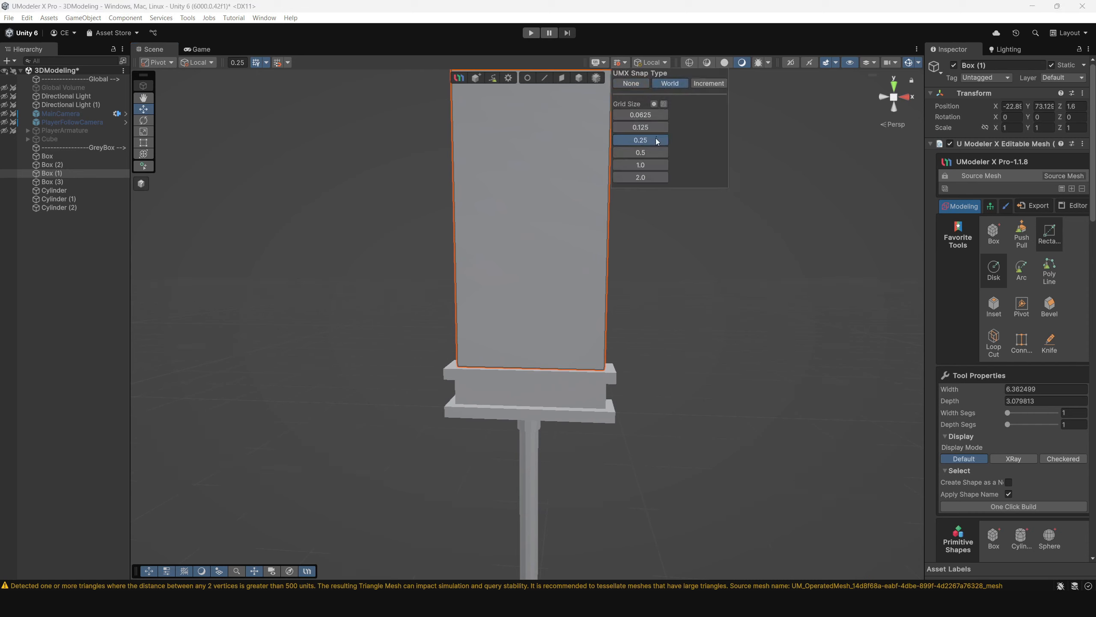
right_drag(404, 356, 432, 348)
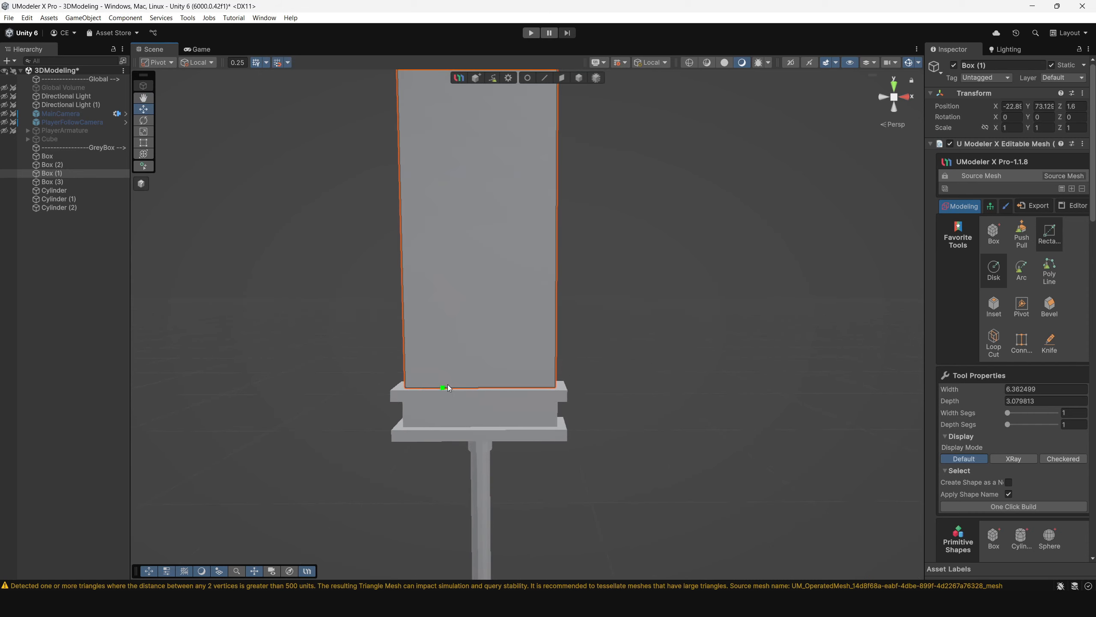
mouse_move(456, 386)
mouse_down()
mouse_move(451, 352)
mouse_move(505, 283)
mouse_up()
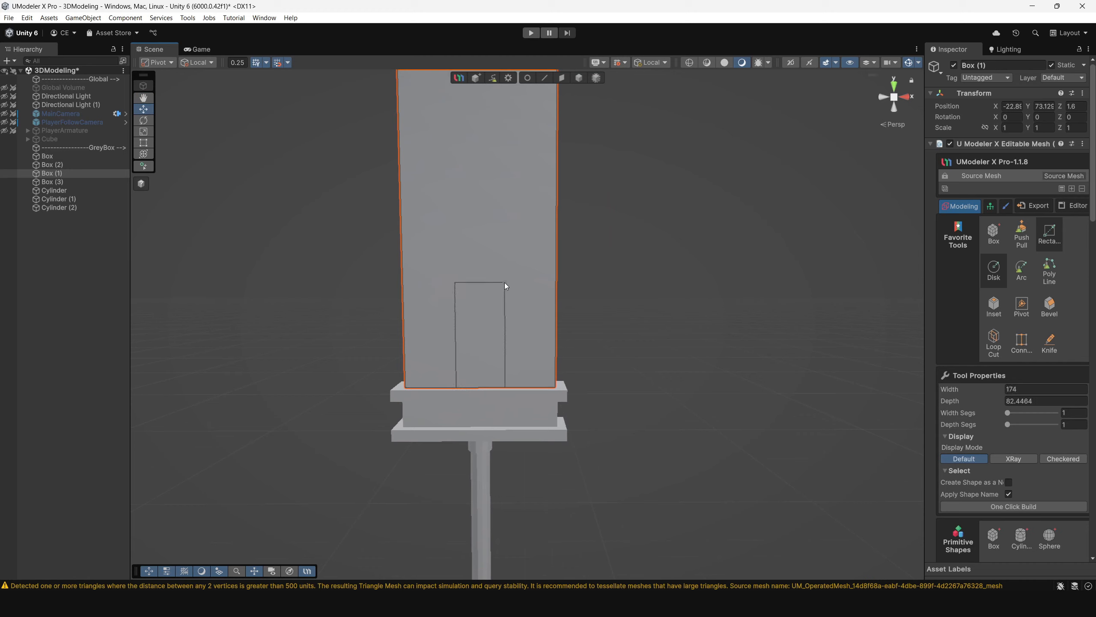
Push Pull the rectangular face through the full thickness of the blade to cut an open slot above the guard
middle_drag(594, 433, 595, 399)
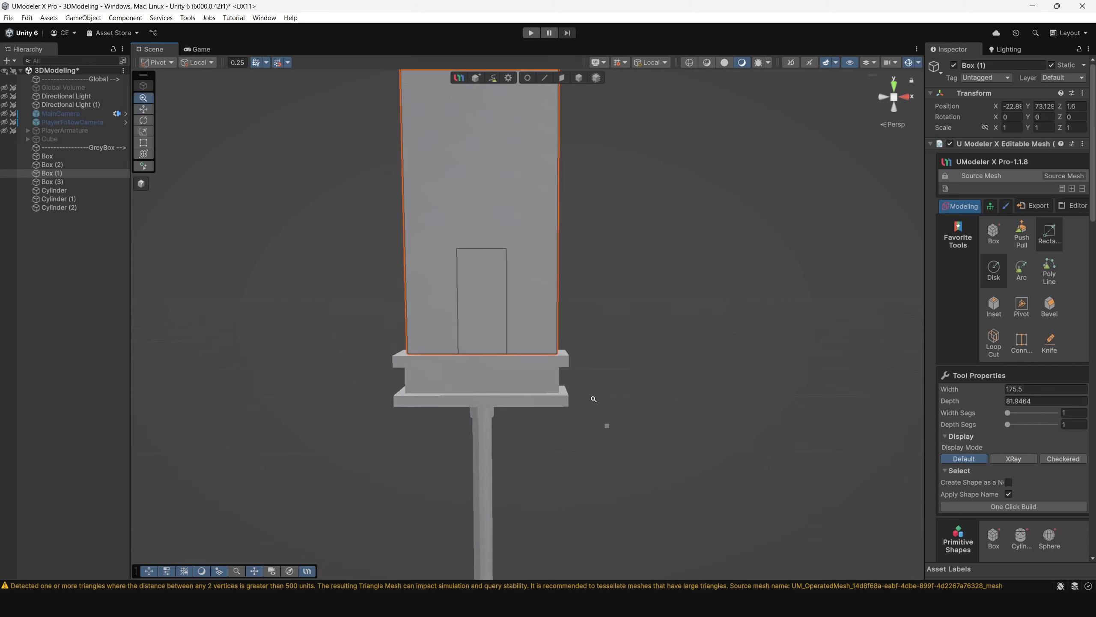
alt+right_drag(594, 399, 605, 293)
alt+drag(605, 292, 657, 299)
click(882, 100)
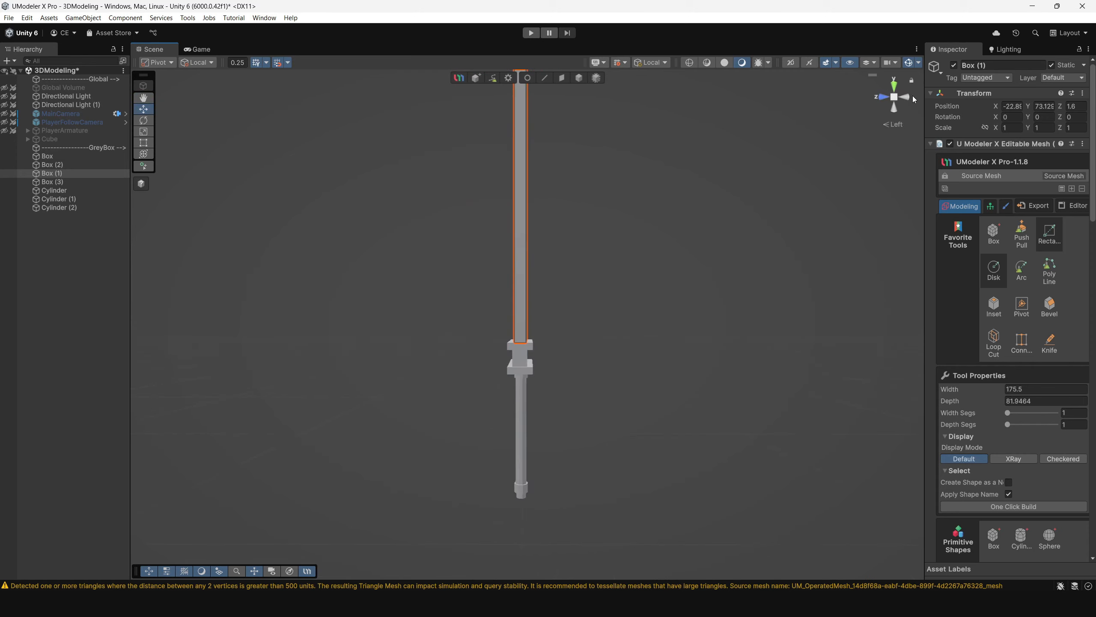
click(912, 97)
middle_drag(472, 350, 530, 378)
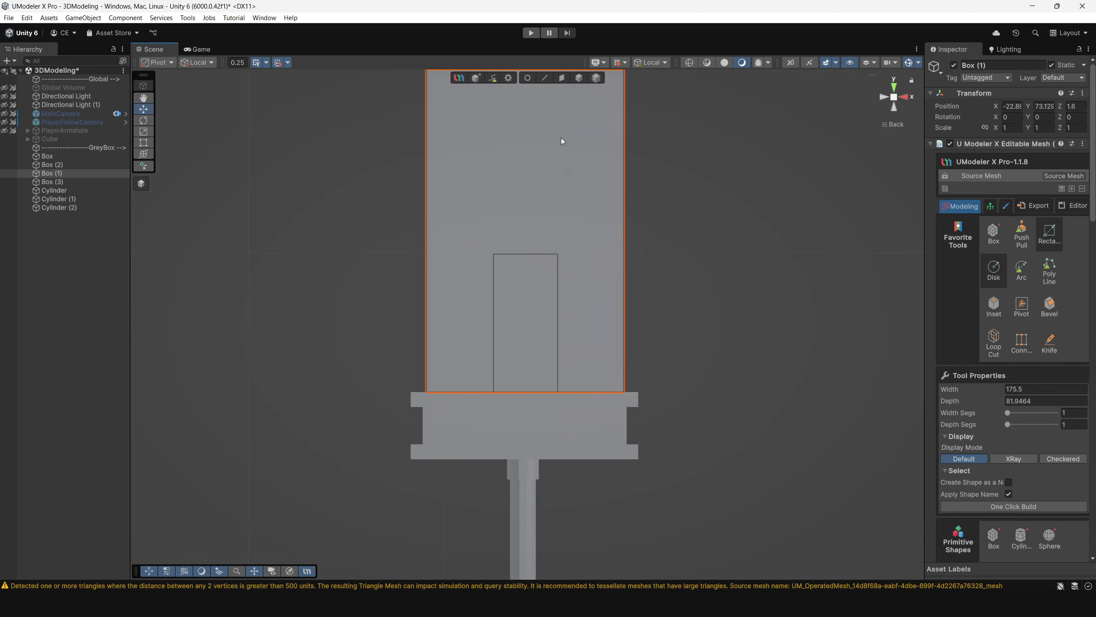
click(561, 79)
click(549, 302)
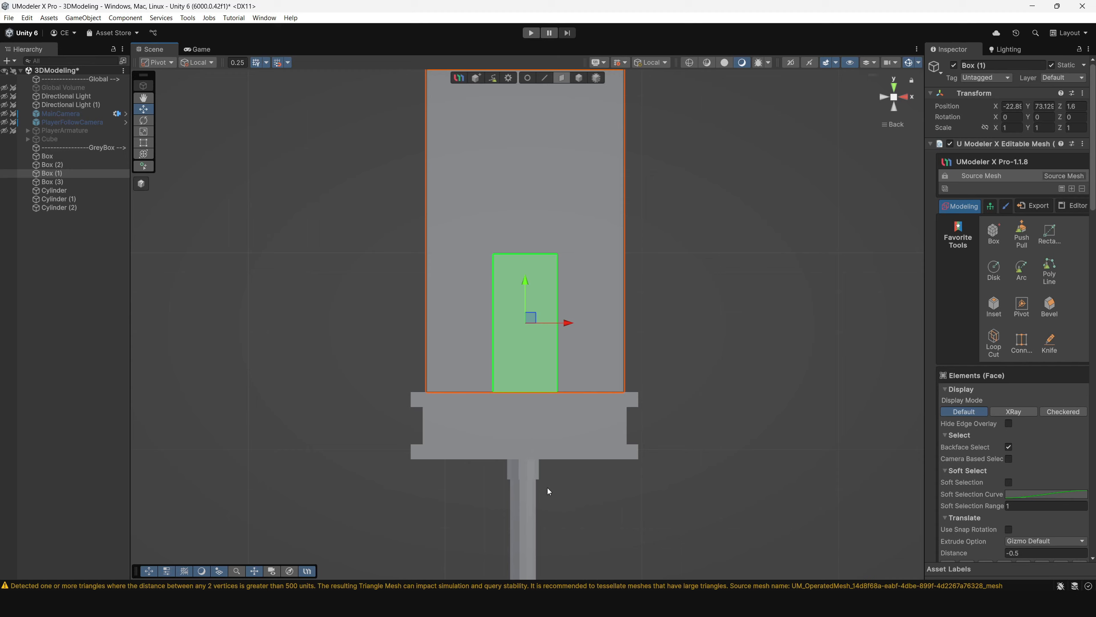
middle_drag(541, 348, 543, 391)
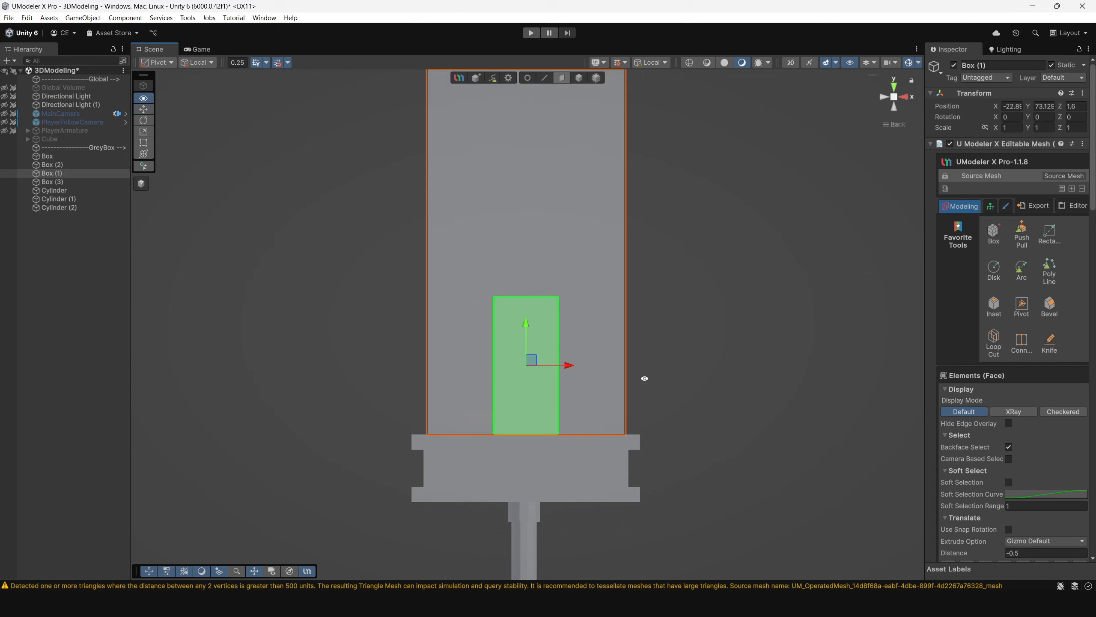
alt+drag(644, 376, 729, 406)
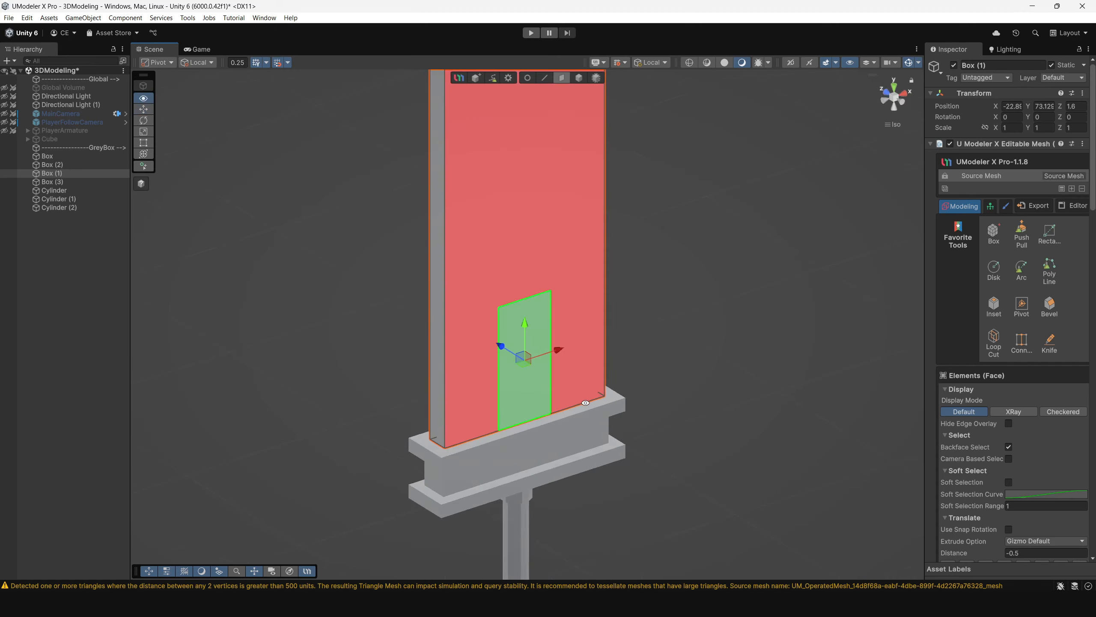
click(1021, 233)
drag(537, 380, 561, 347)
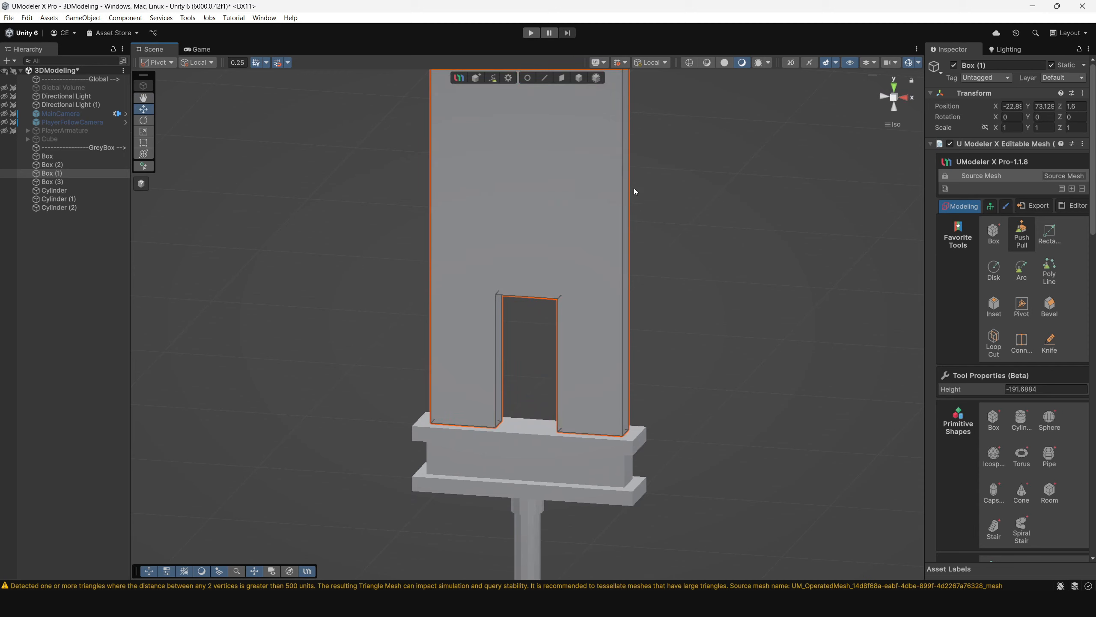
Examine the slot cut through the base of the blade from several angles in object mode
click(578, 76)
scroll(712, 278, down, 3)
alt+drag(712, 279, 768, 328)
click(895, 104)
scroll(560, 379, up, 3)
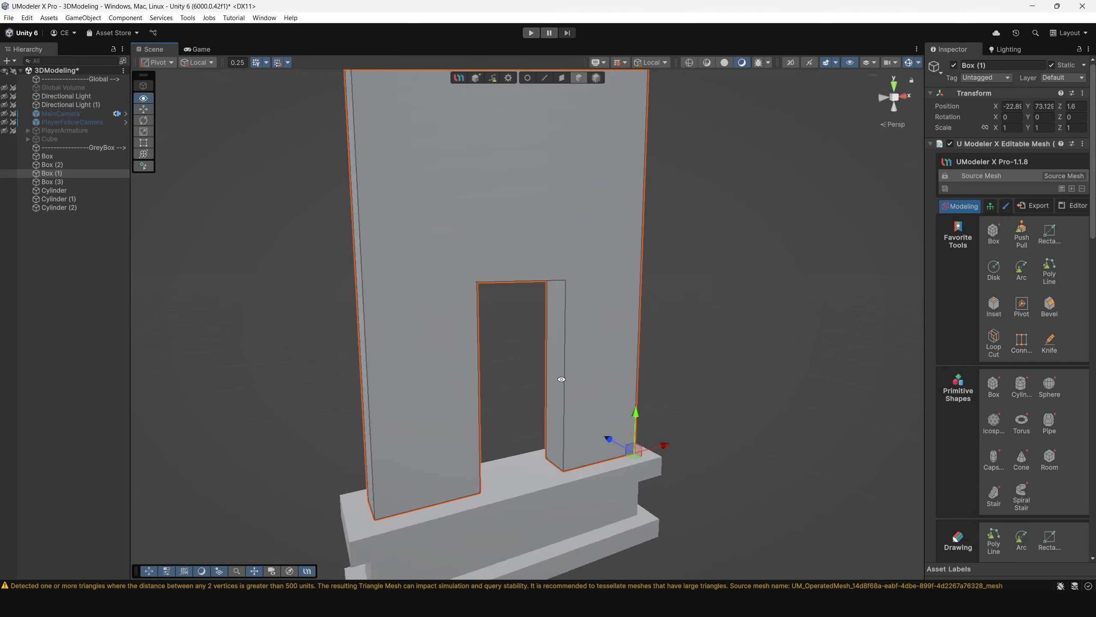
alt+drag(560, 380, 587, 348)
alt+drag(621, 262, 562, 79)
Try to delete the inner faces of the slot at the base of the blade
click(562, 78)
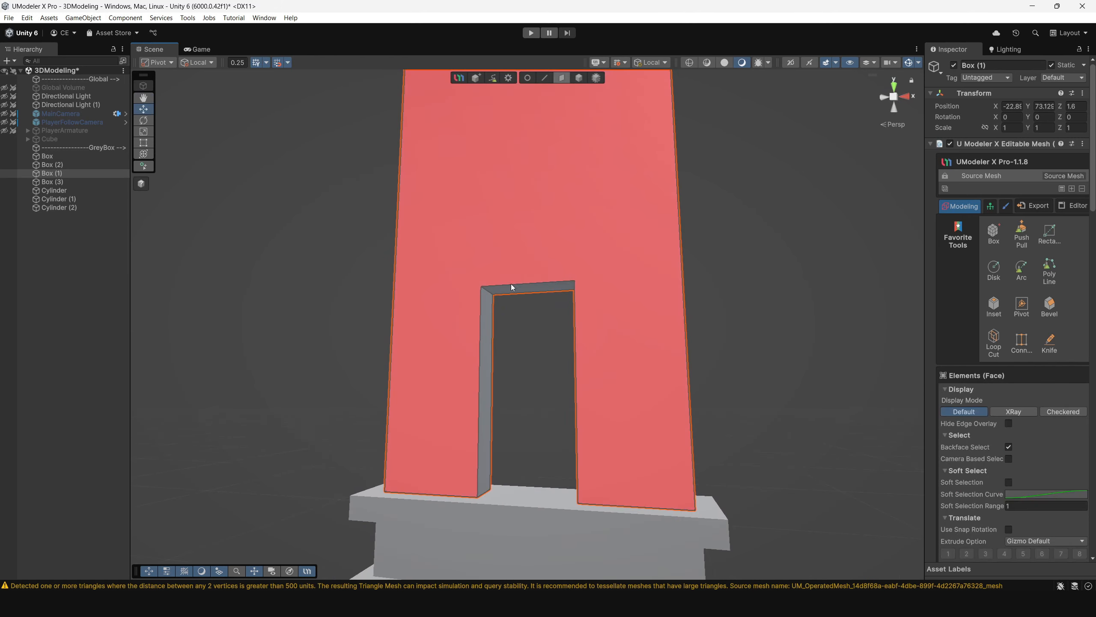
click(486, 367)
shift+click(512, 289)
alt+drag(529, 319, 593, 359)
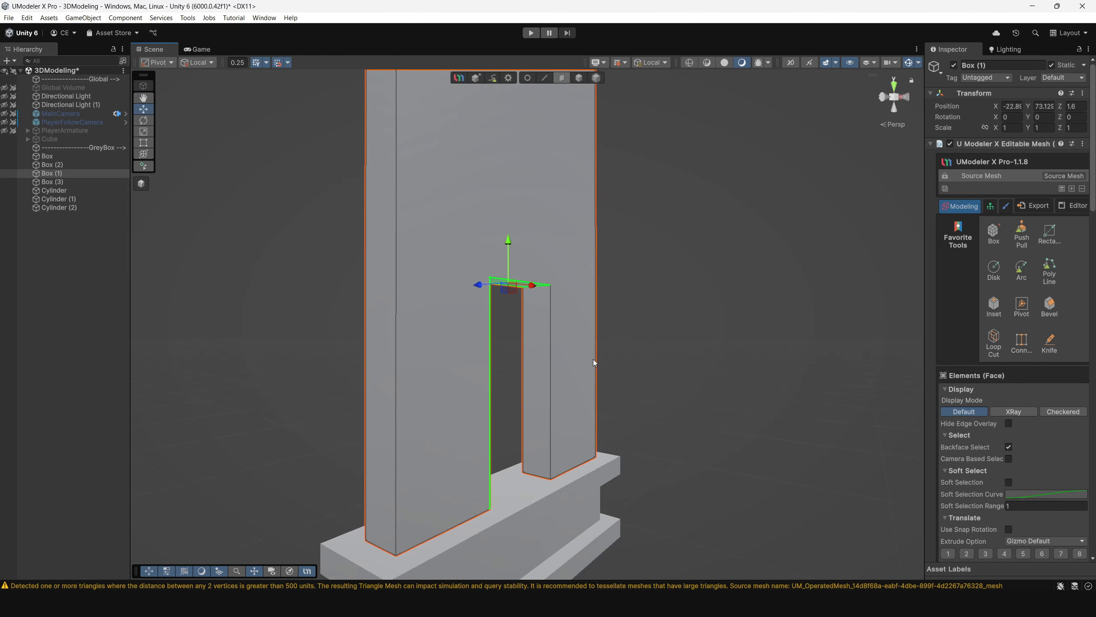
shift+click(525, 354)
alt+drag(525, 354, 419, 421)
key(Delete)
click(496, 448)
shift+click(554, 430)
alt+drag(485, 478, 608, 358)
key(Delete)
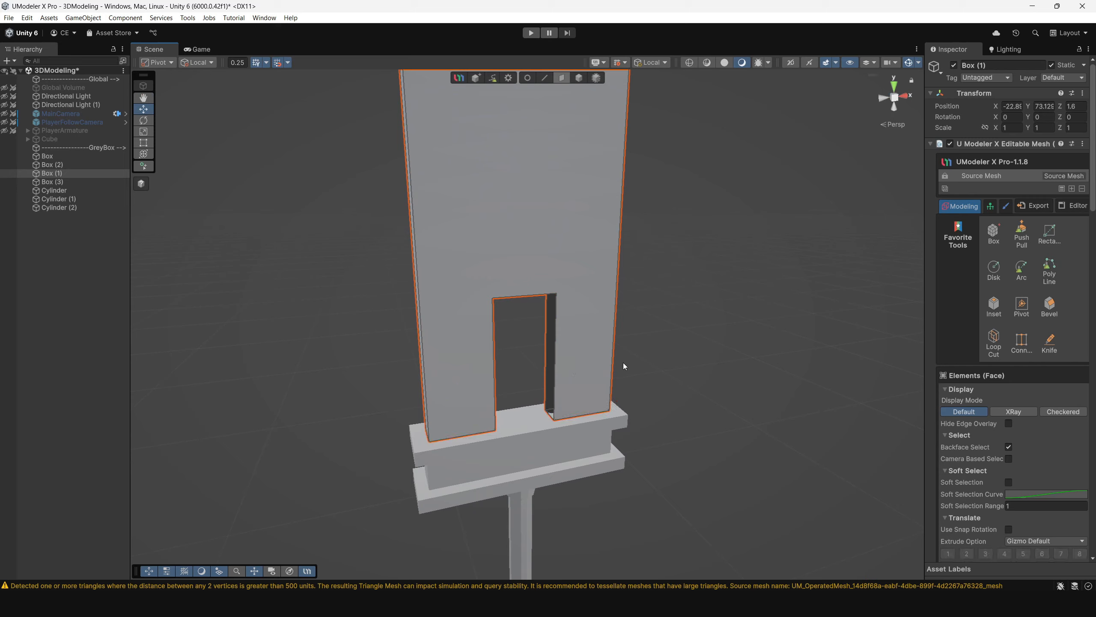
key(ctrl+z)
alt+drag(622, 364, 543, 328)
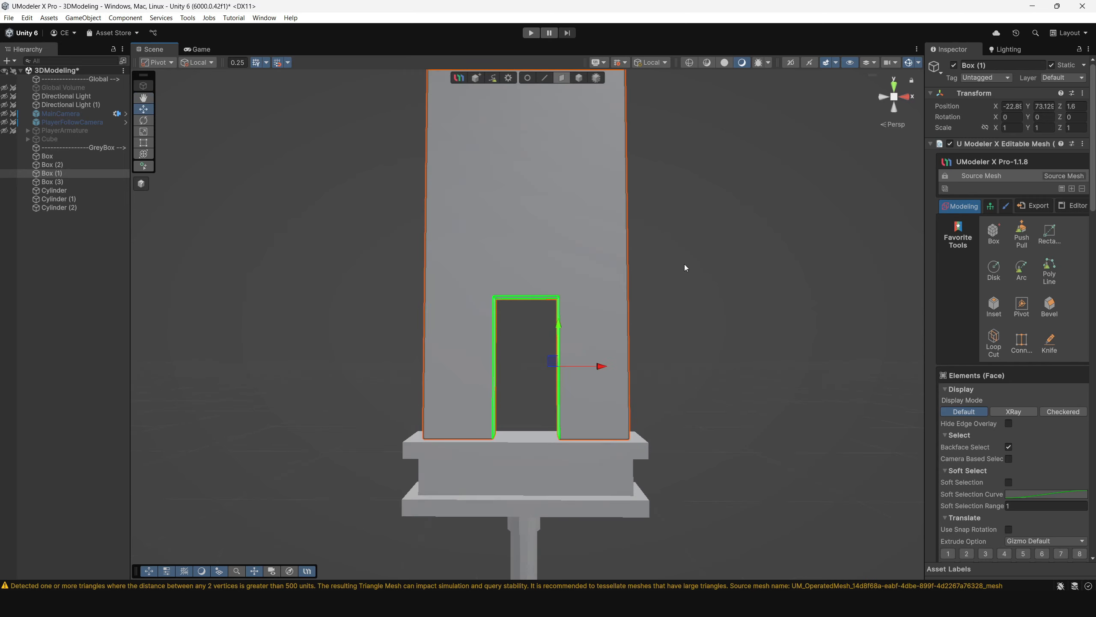
Create a separate box 65.5 wide, 28.75 deep and 175.75 high inside the slot, standing on the guard
click(683, 268)
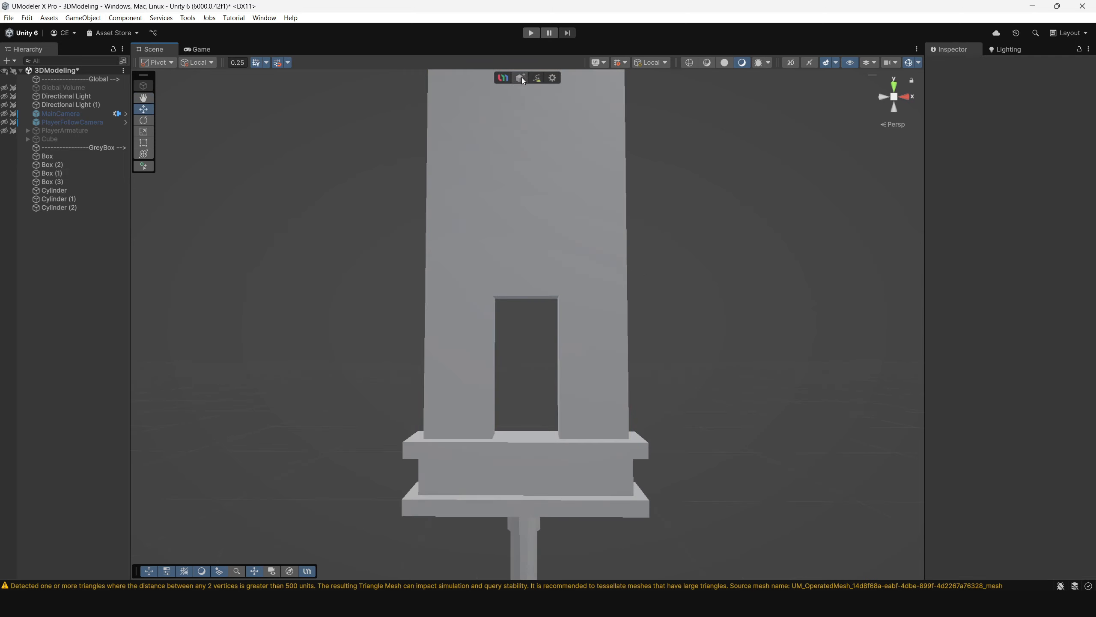
click(990, 240)
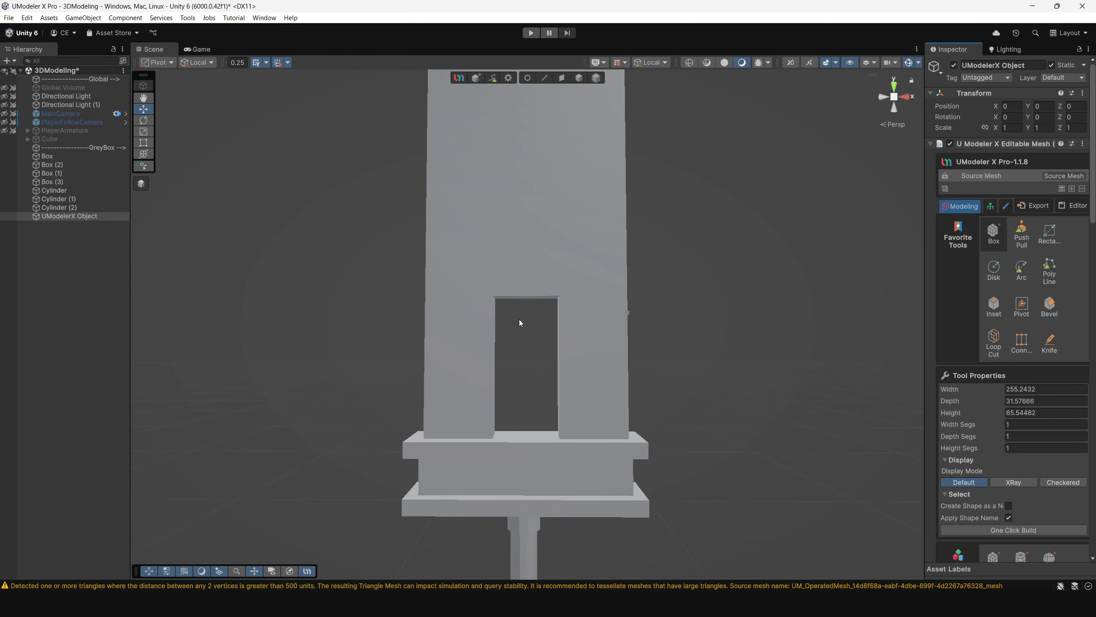
mouse_move(569, 343)
alt+mouse_down()
mouse_move(511, 406)
mouse_move(553, 433)
alt+mouse_up()
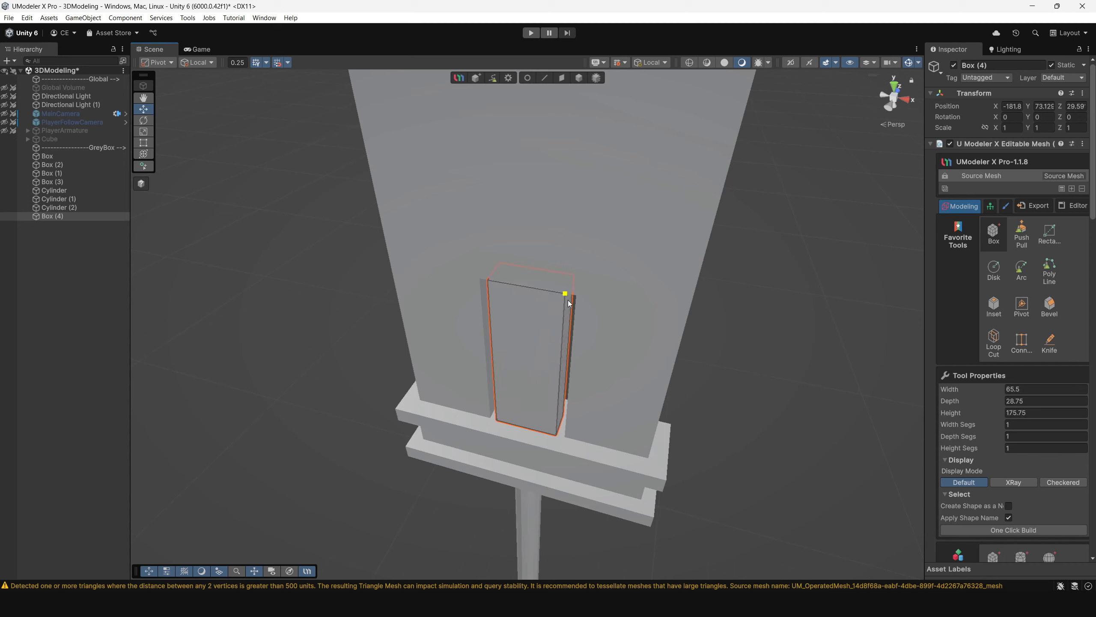
click(568, 298)
alt+drag(568, 298, 692, 385)
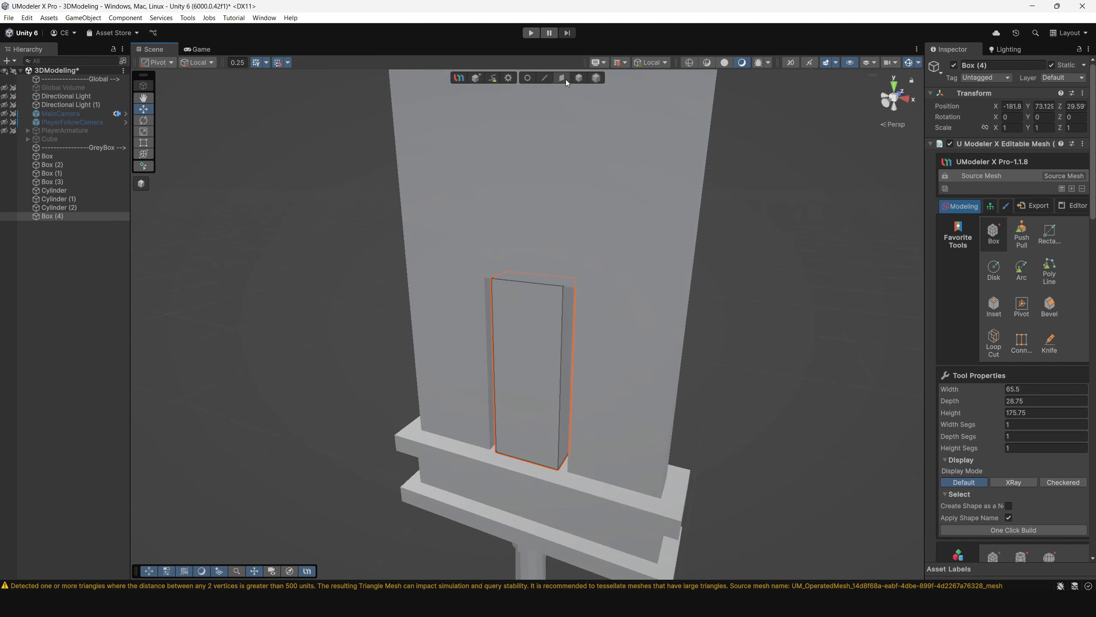
Move the insert box's two side faces outward by 10.25 and 8.75 so they meet the slot walls
key(Escape)
alt+drag(600, 324, 560, 335)
click(560, 335)
alt+drag(553, 381, 617, 389)
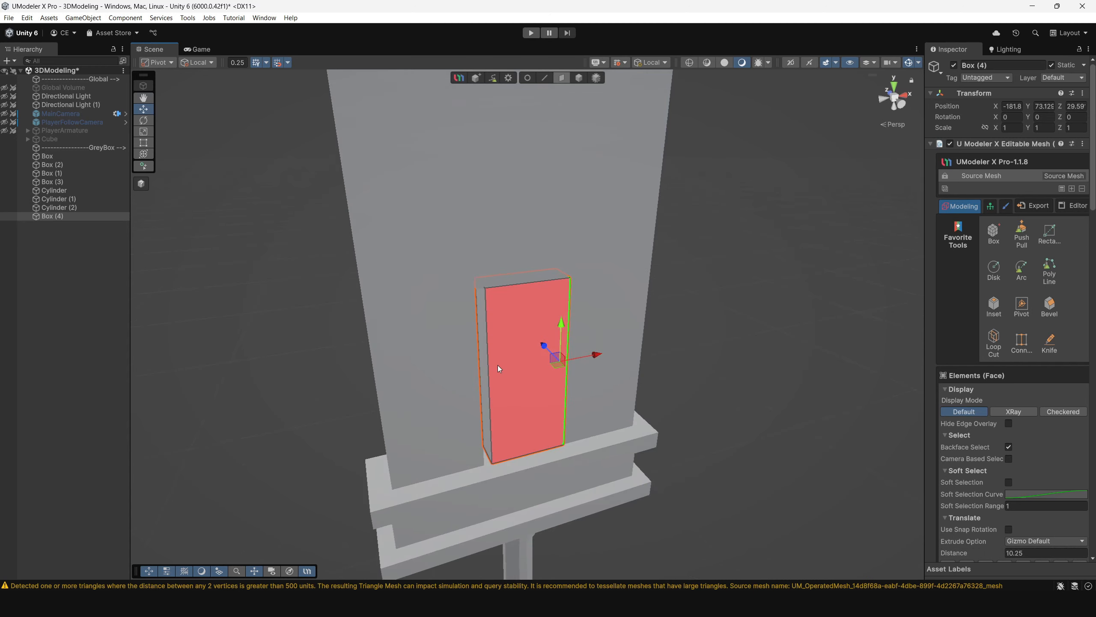
click(487, 368)
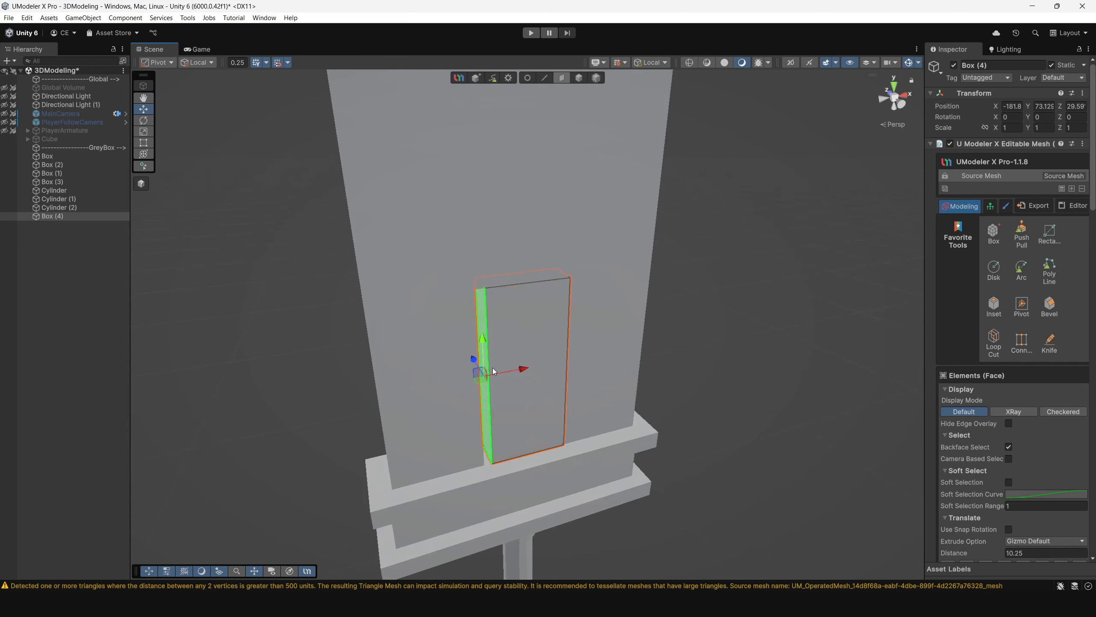
drag(527, 370, 513, 372)
Pull the insert box's broad face outward so it stands proud of the blade, checking its depth in the left view
alt+drag(540, 443, 744, 319)
click(547, 330)
alt+drag(403, 329, 493, 377)
alt+drag(493, 376, 619, 379)
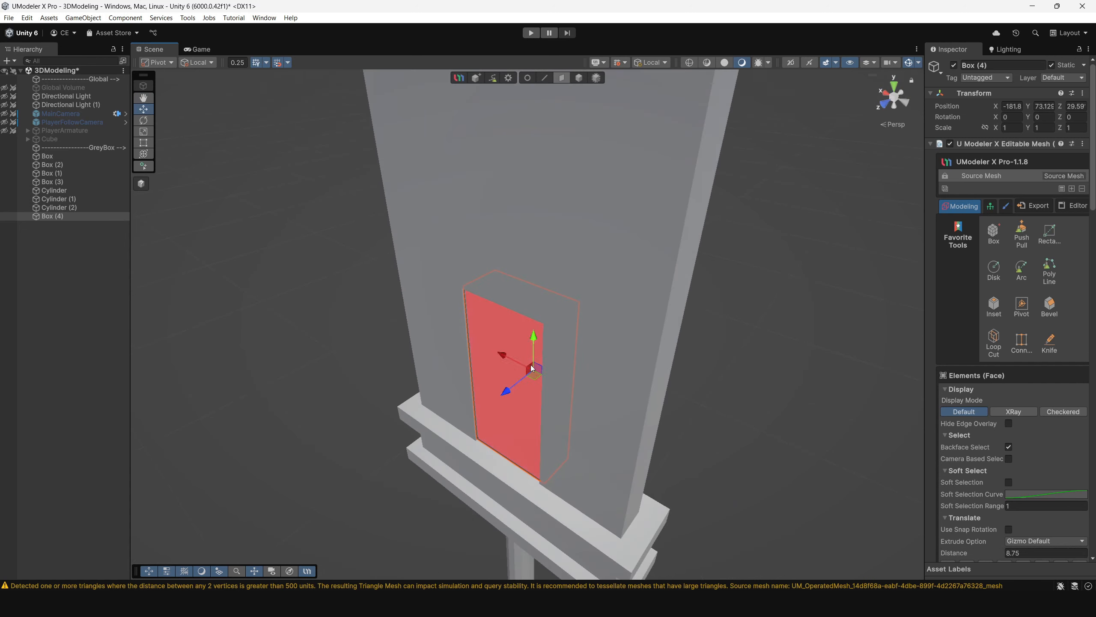
click(489, 410)
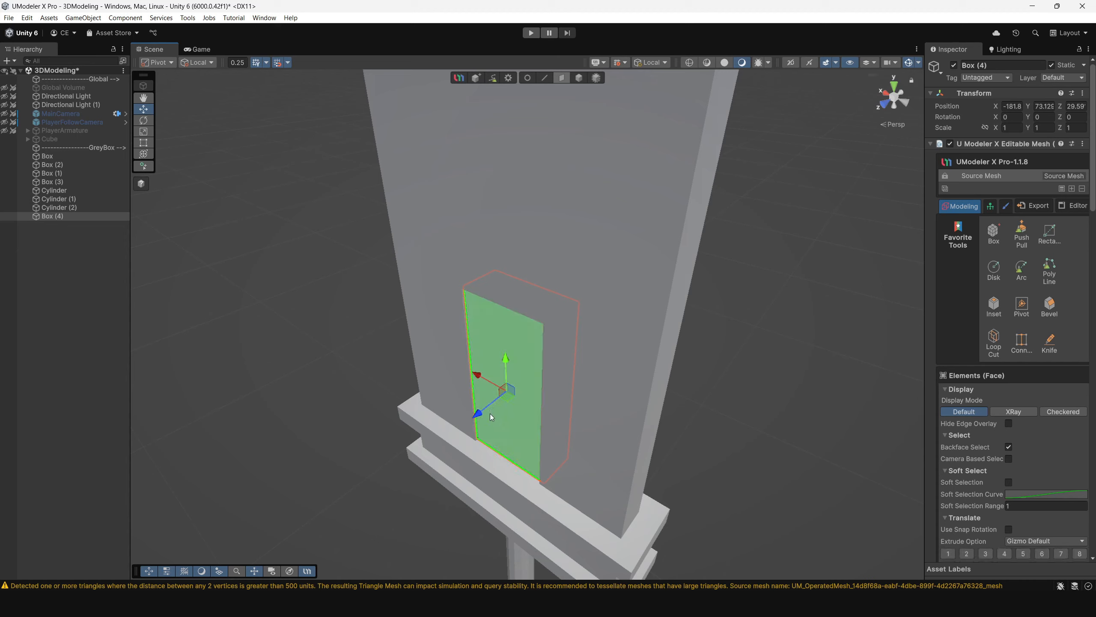
drag(478, 412, 440, 388)
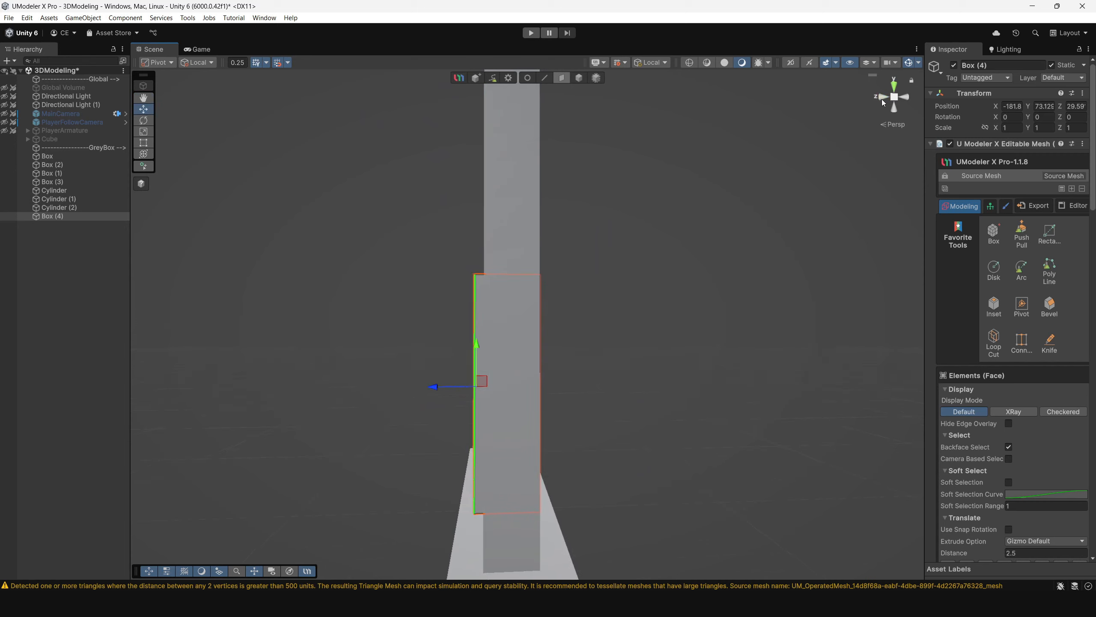
click(882, 96)
click(905, 97)
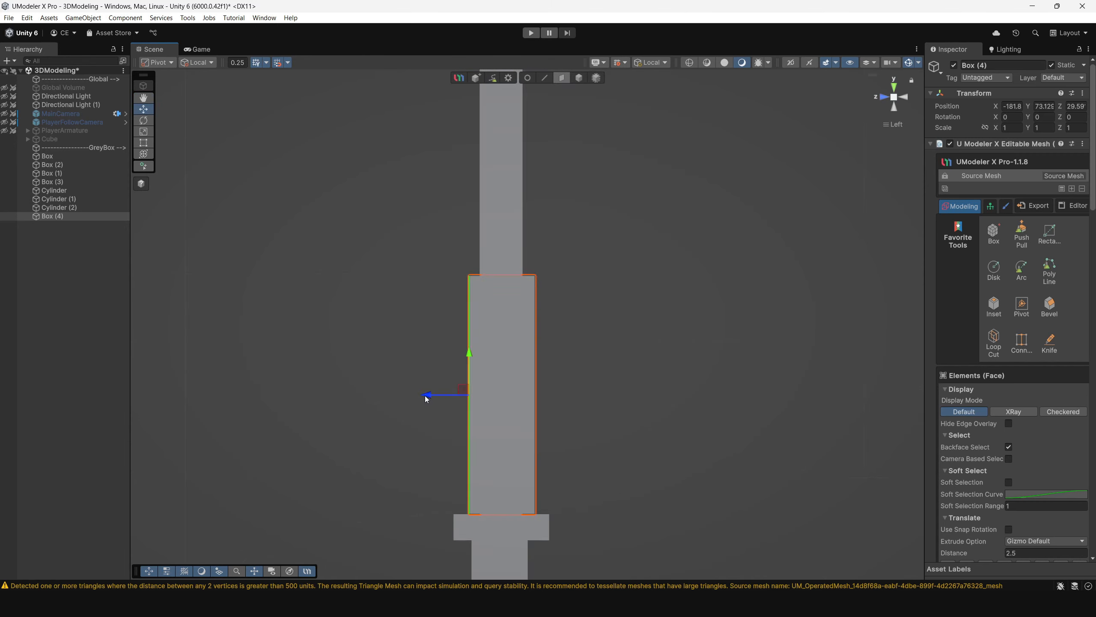
Adjust the vertices on the insert's opposite broad side along the depth axis so it protrudes equally from both blade faces
click(528, 77)
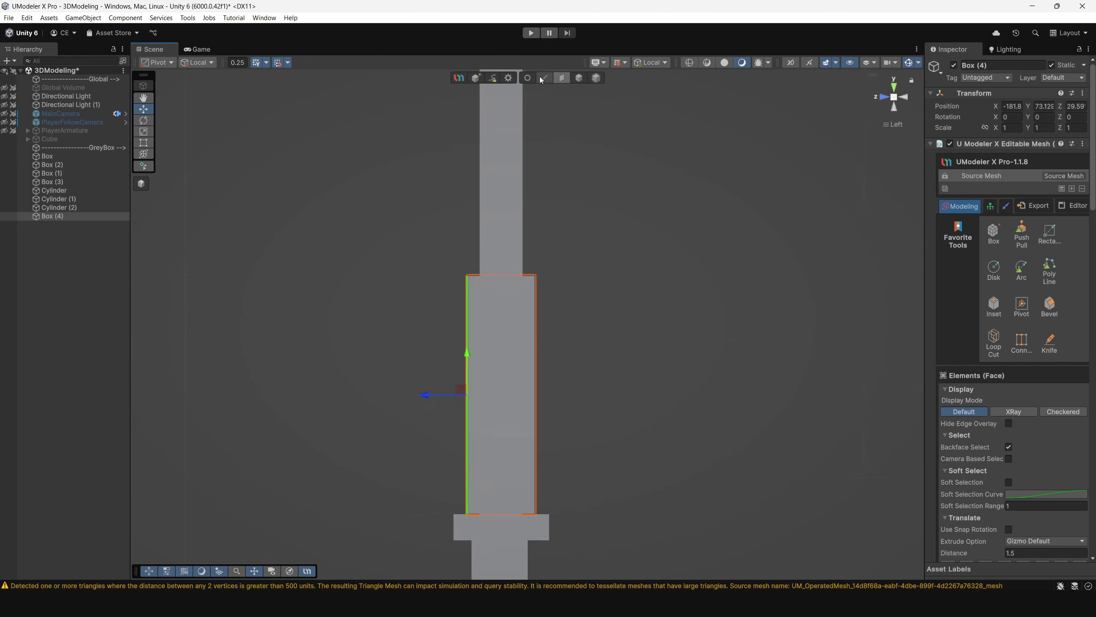
drag(528, 248, 595, 551)
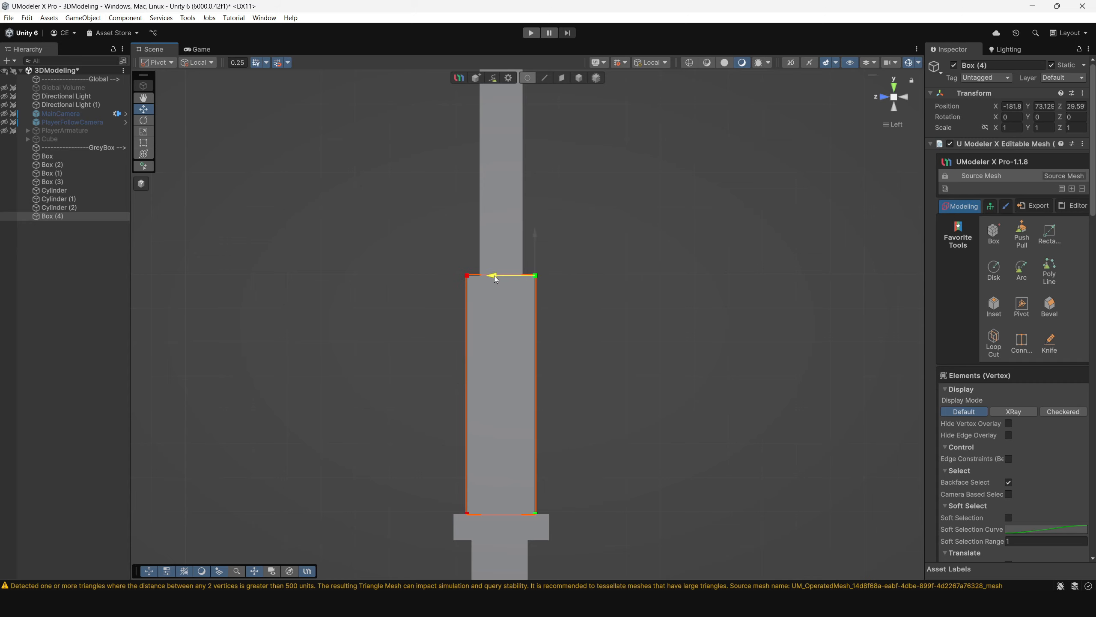
middle_drag(585, 395, 596, 301)
scroll(578, 242, down, 7)
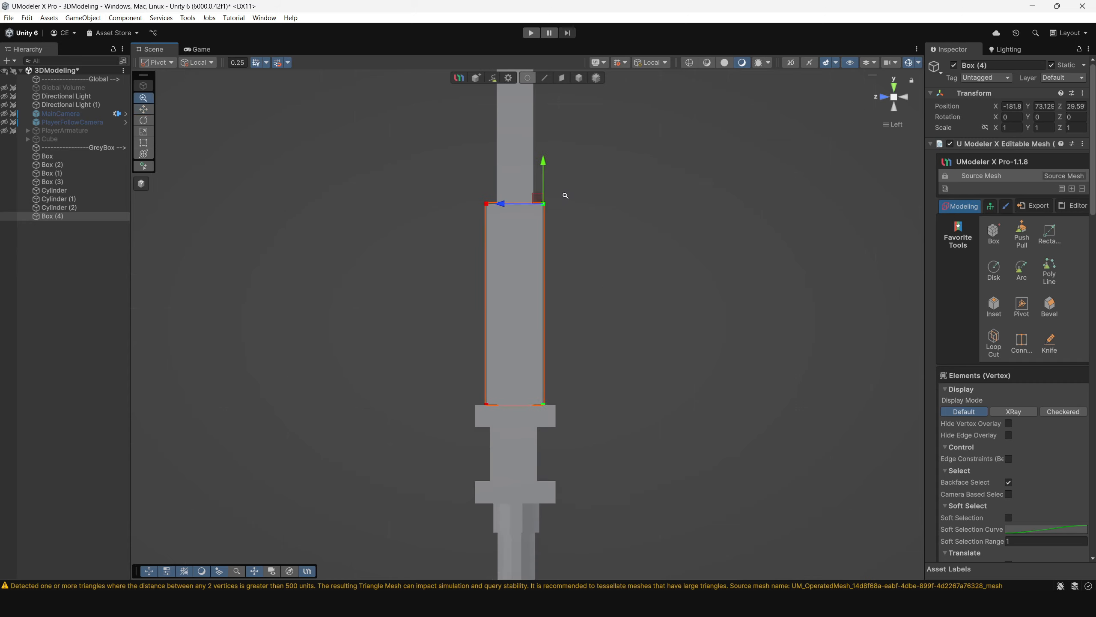
click(893, 97)
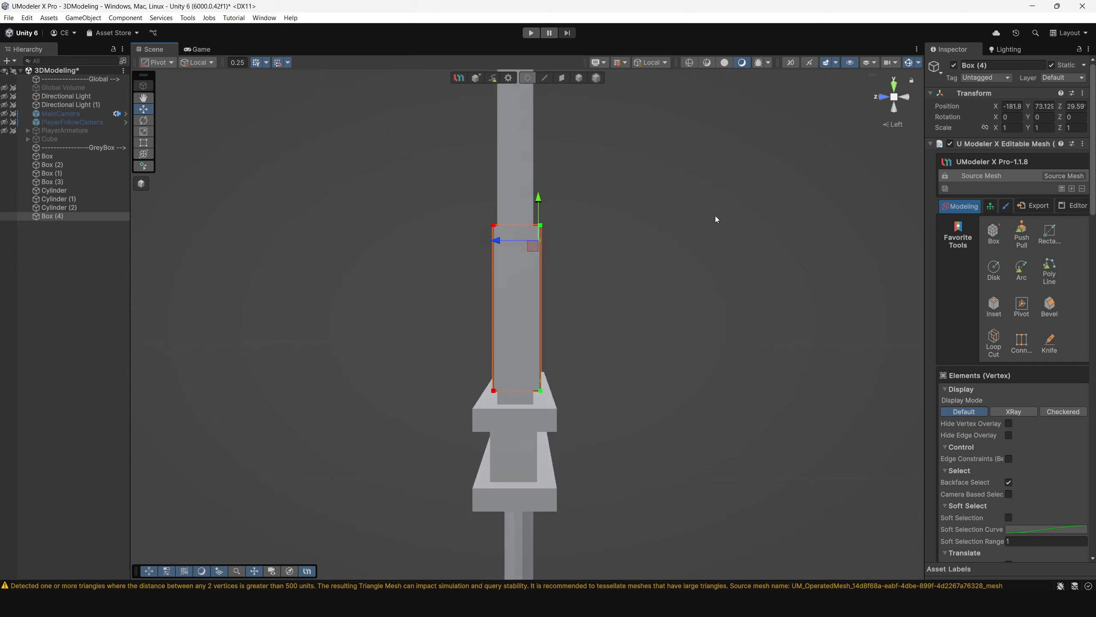
Examine the insert's fit and proportions against the whole sword in object mode
click(580, 79)
click(754, 270)
mouse_move(402, 335)
alt+mouse_down()
mouse_move(692, 340)
mouse_move(677, 363)
mouse_move(604, 323)
mouse_move(502, 307)
mouse_move(587, 357)
mouse_move(394, 321)
alt+mouse_up()
click(526, 274)
scroll(519, 218, down, 6)
alt+drag(594, 327, 640, 362)
scroll(640, 362, down, 4)
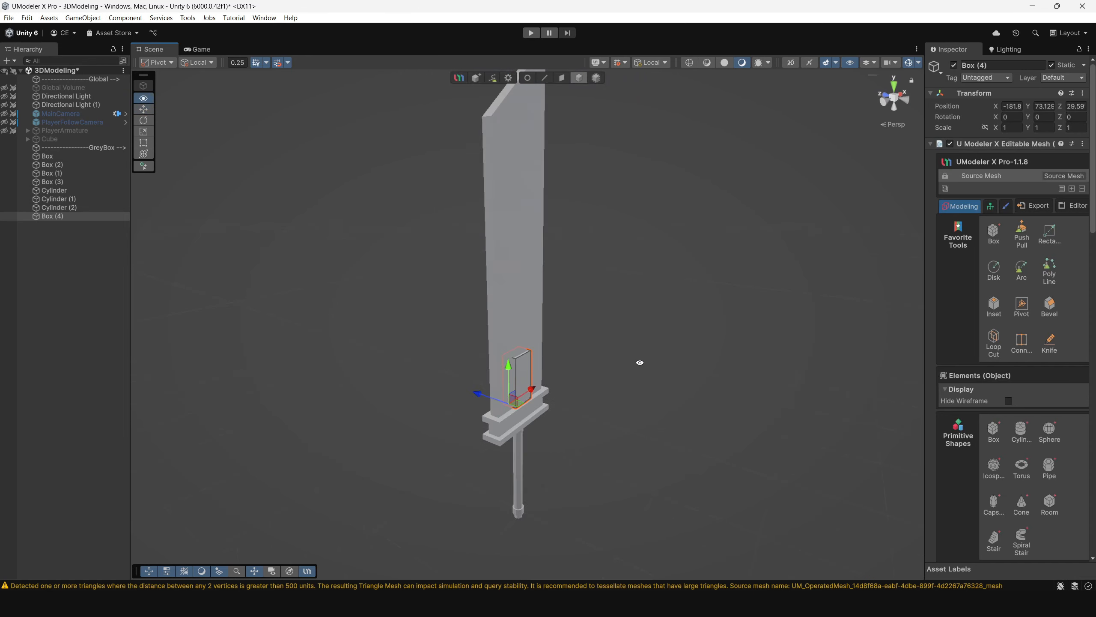
scroll(640, 362, up, 5)
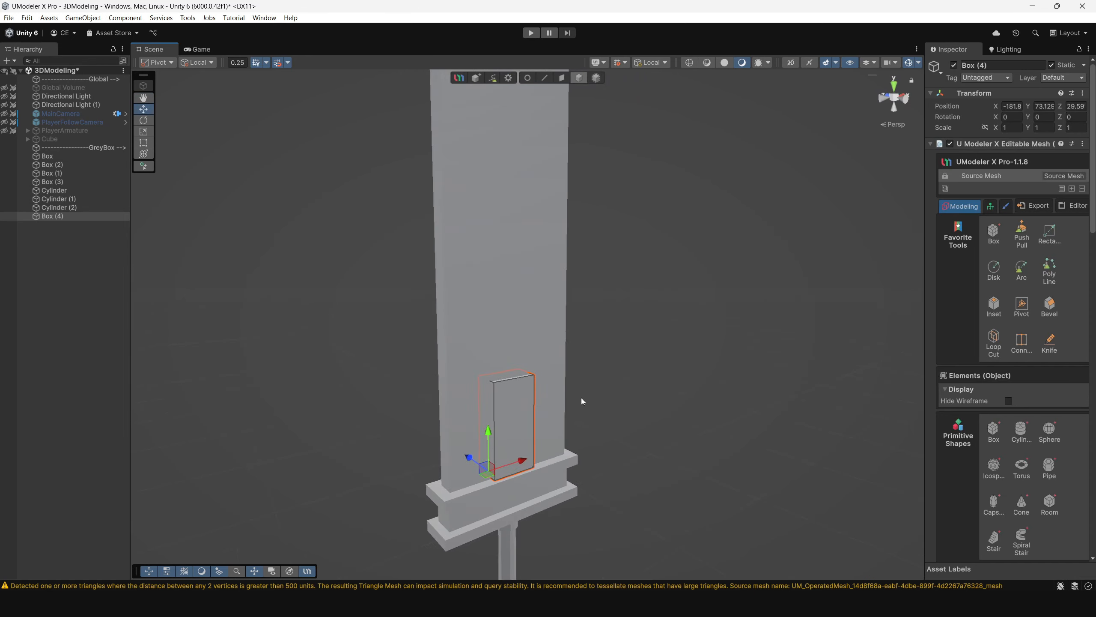
scroll(583, 402, up, 3)
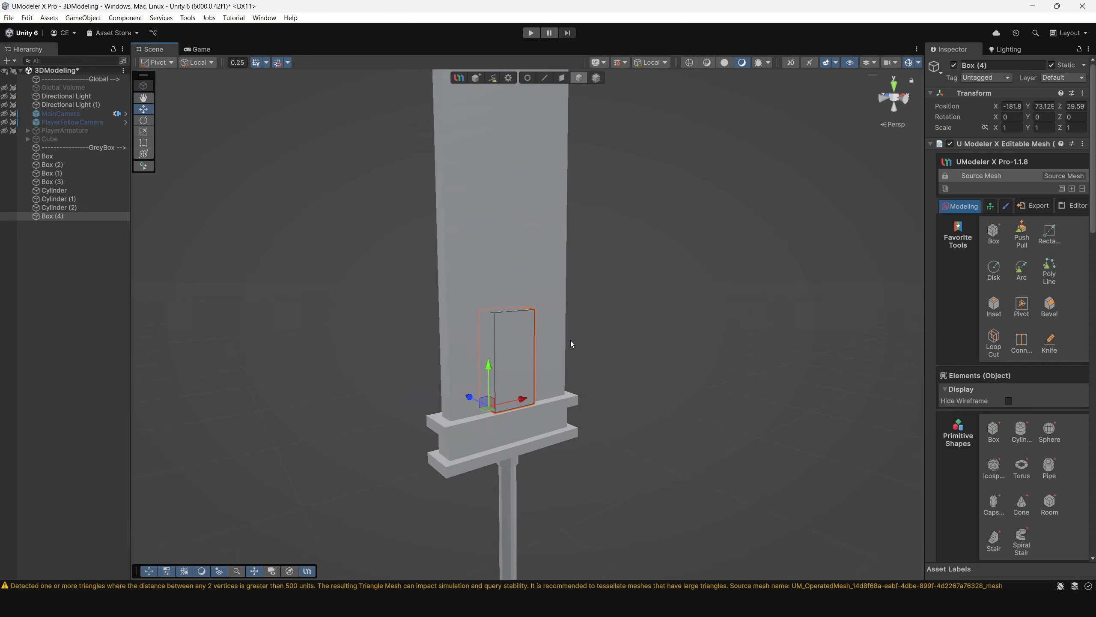
Draw two 12-segment disks on the insert's broad face, one above the other
click(999, 280)
scroll(507, 353, up, 3)
alt+drag(508, 353, 429, 358)
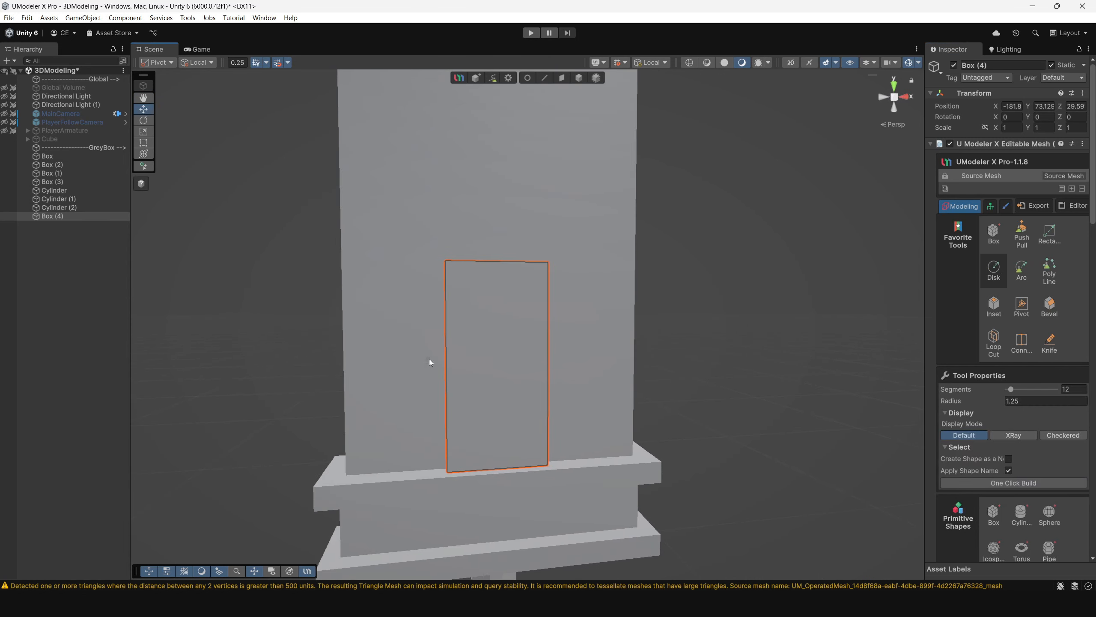
drag(498, 327, 525, 345)
drag(498, 424, 523, 447)
Move the lower disk face up by 8.5, closer to the upper one
click(561, 78)
click(496, 417)
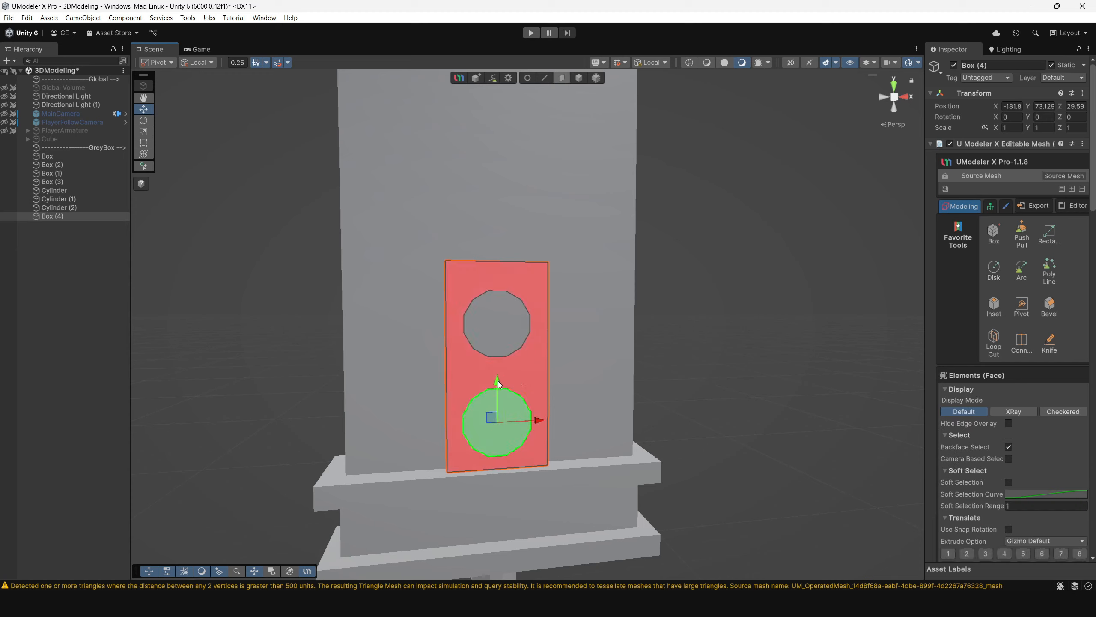
alt+drag(497, 374, 677, 323)
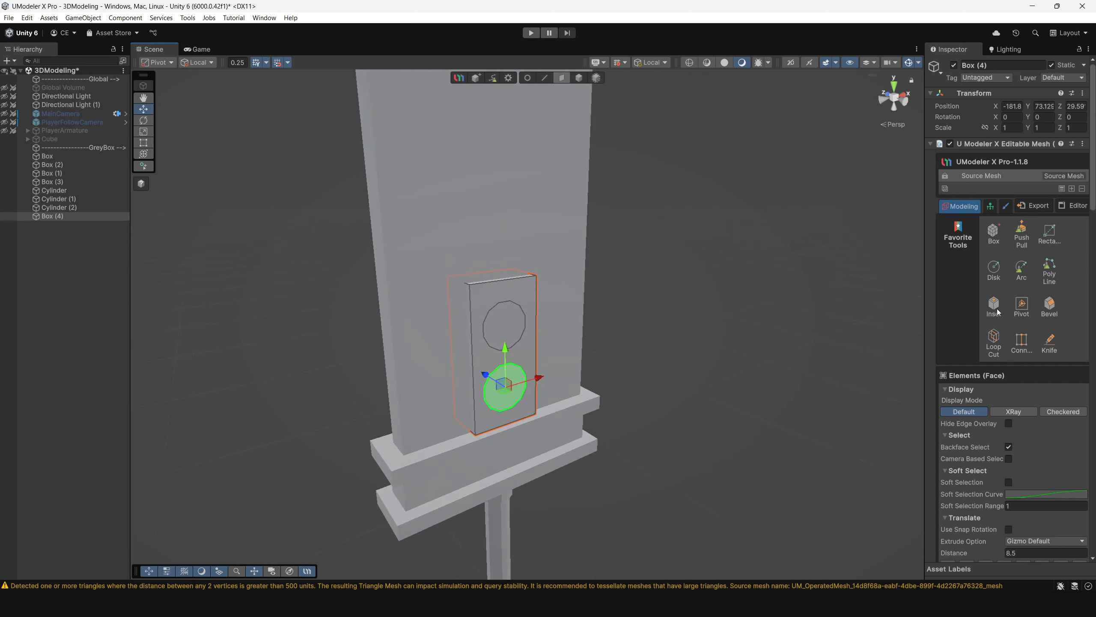
Push Pull both disk faces through the full depth of the insert to cut two round holes
click(1028, 236)
alt+drag(389, 315, 301, 281)
double_click(509, 386)
alt+drag(658, 402, 555, 377)
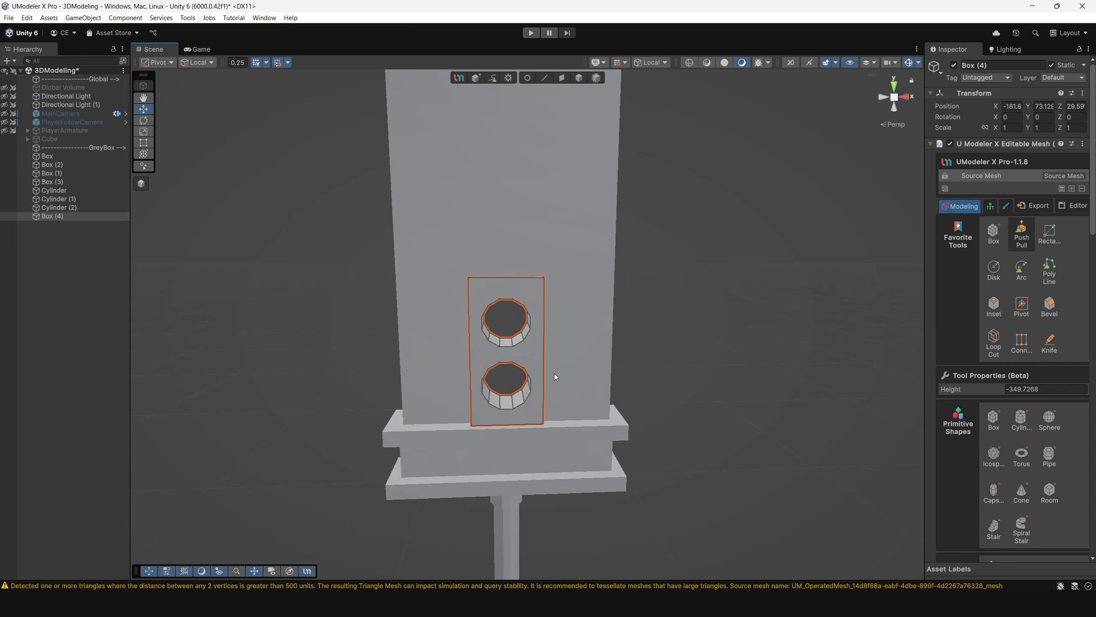
Examine the two holes and the whole sword in object mode with nothing selected
scroll(556, 376, down, 3)
alt+drag(578, 296, 786, 366)
click(579, 79)
click(663, 324)
scroll(663, 351, down, 4)
scroll(557, 346, down, 3)
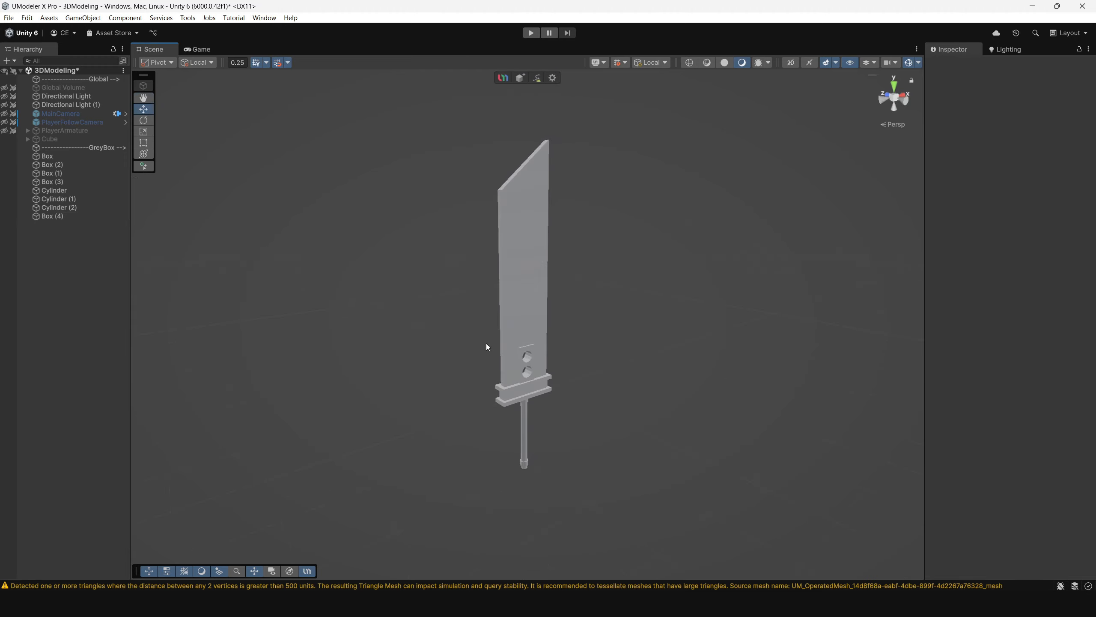
Compare the sword under the other scene shading modes, then restore the original shading
click(706, 62)
mouse_move(561, 182)
alt+mouse_down()
mouse_move(447, 269)
mouse_move(291, 269)
mouse_move(473, 259)
alt+mouse_up()
click(724, 61)
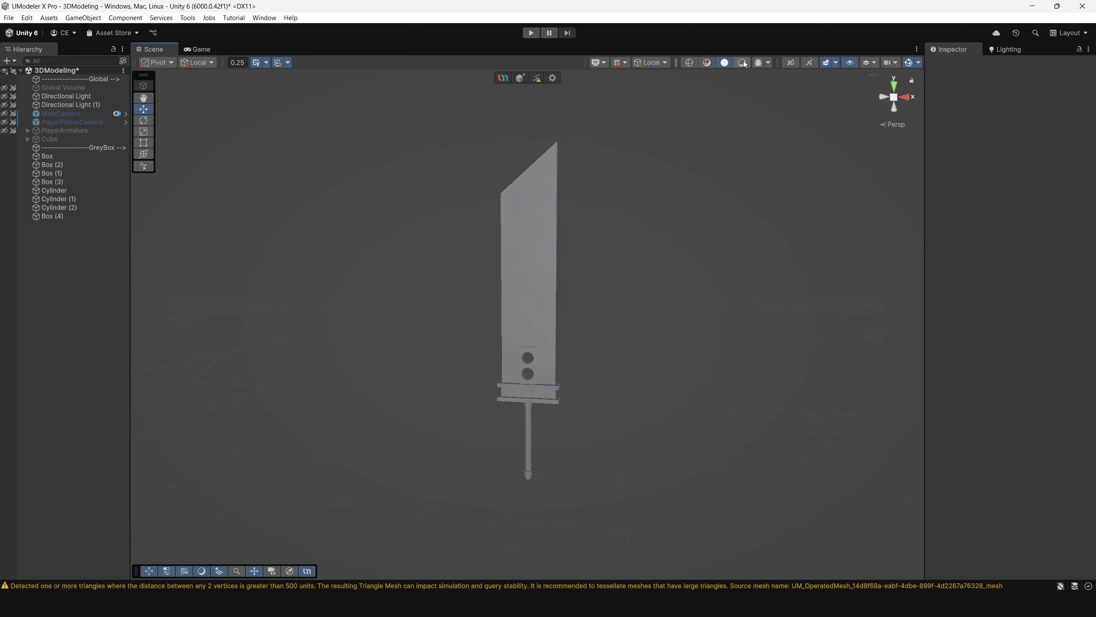
click(743, 62)
alt+drag(483, 311, 592, 318)
mouse_move(593, 318)
alt+right_down()
mouse_move(588, 309)
mouse_move(608, 376)
alt+right_up()
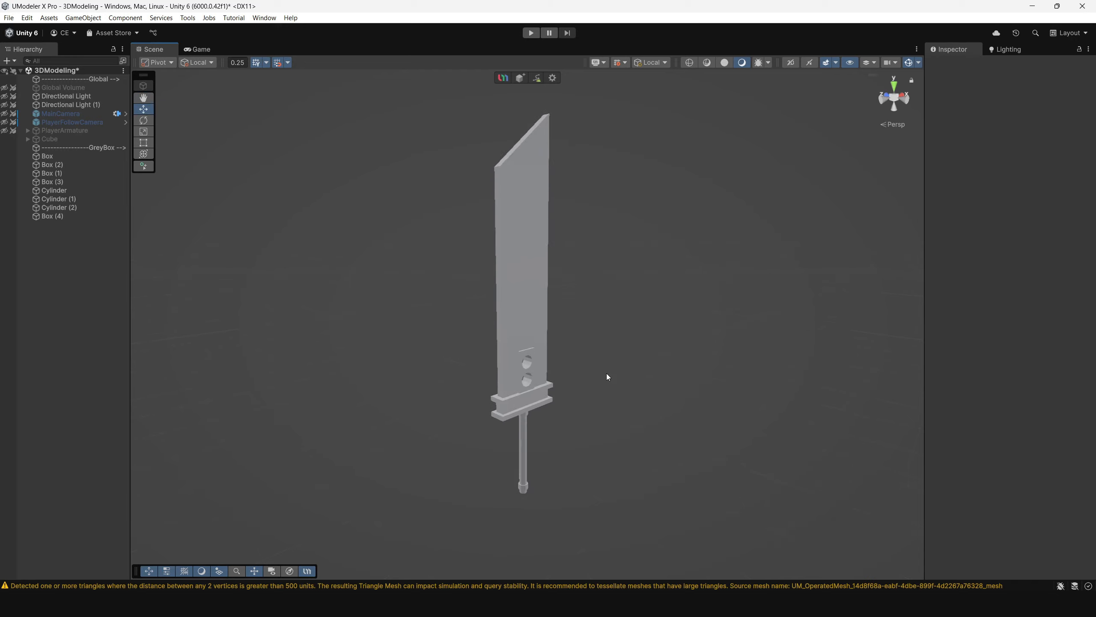
Examine the sword's overall silhouette and proportions from several angles and distances
alt+drag(524, 358, 425, 332)
alt+right_drag(425, 332, 490, 252)
alt+drag(489, 252, 460, 301)
alt+right_drag(460, 301, 609, 343)
alt+drag(609, 343, 516, 390)
alt+right_drag(515, 389, 479, 264)
alt+drag(480, 264, 503, 295)
scroll(538, 327, up, 2)
scroll(538, 327, down, 4)
middle_drag(520, 301, 522, 322)
alt+right_drag(578, 367, 603, 384)
alt+drag(570, 333, 531, 323)
Add a single loop cut lengthwise around the blade, centred in its thickness
click(501, 301)
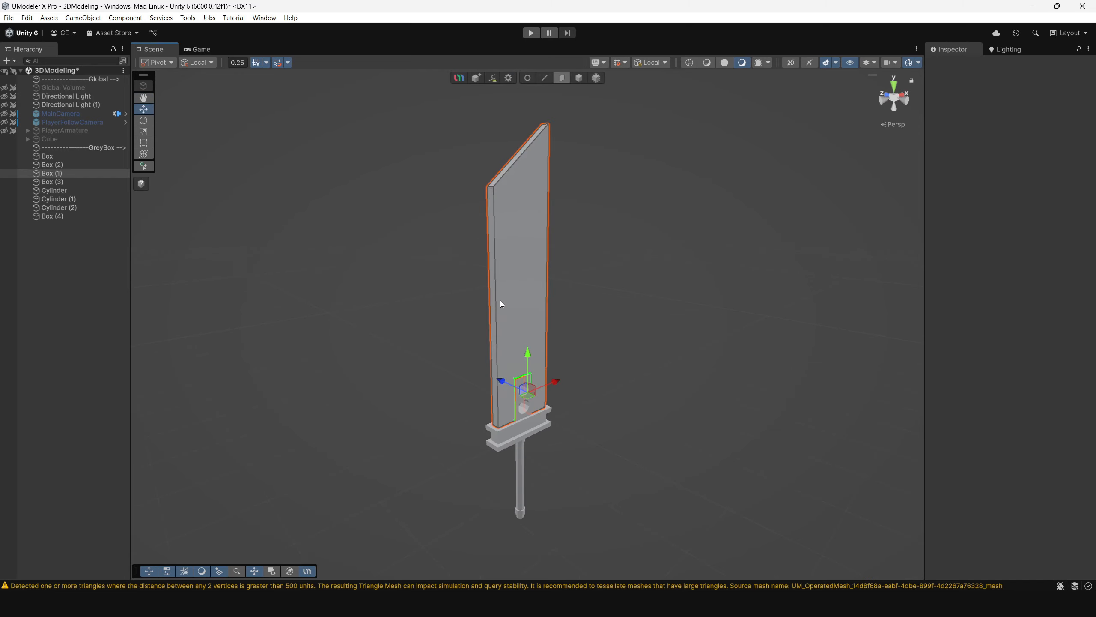
alt+drag(464, 345, 572, 323)
click(526, 309)
alt+right_drag(526, 309, 566, 345)
alt+drag(566, 345, 469, 310)
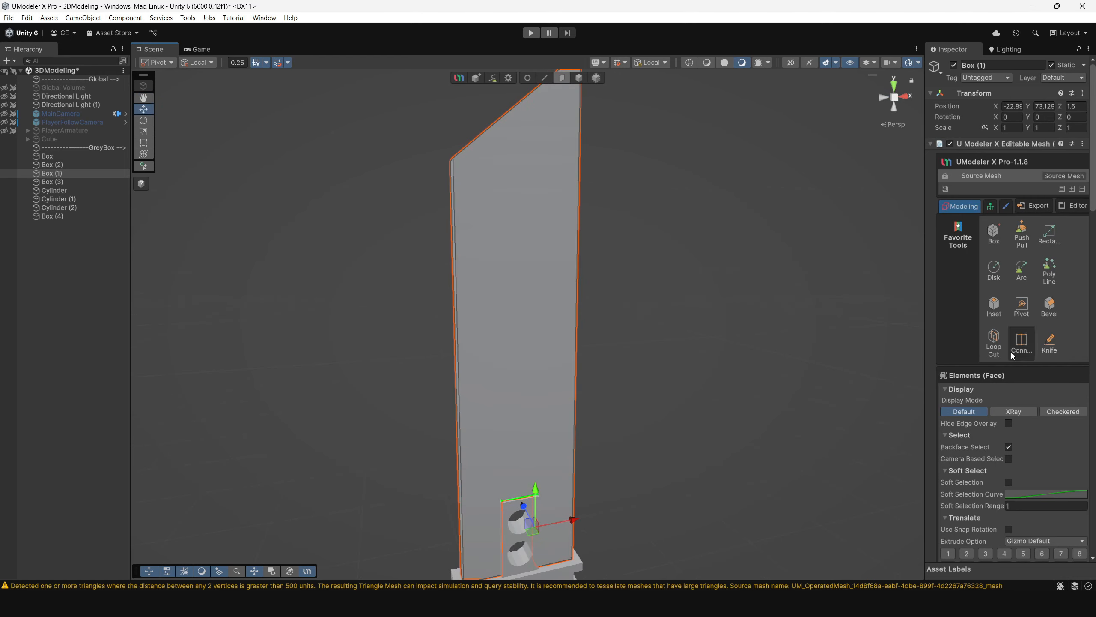
click(994, 343)
alt+drag(496, 296, 511, 194)
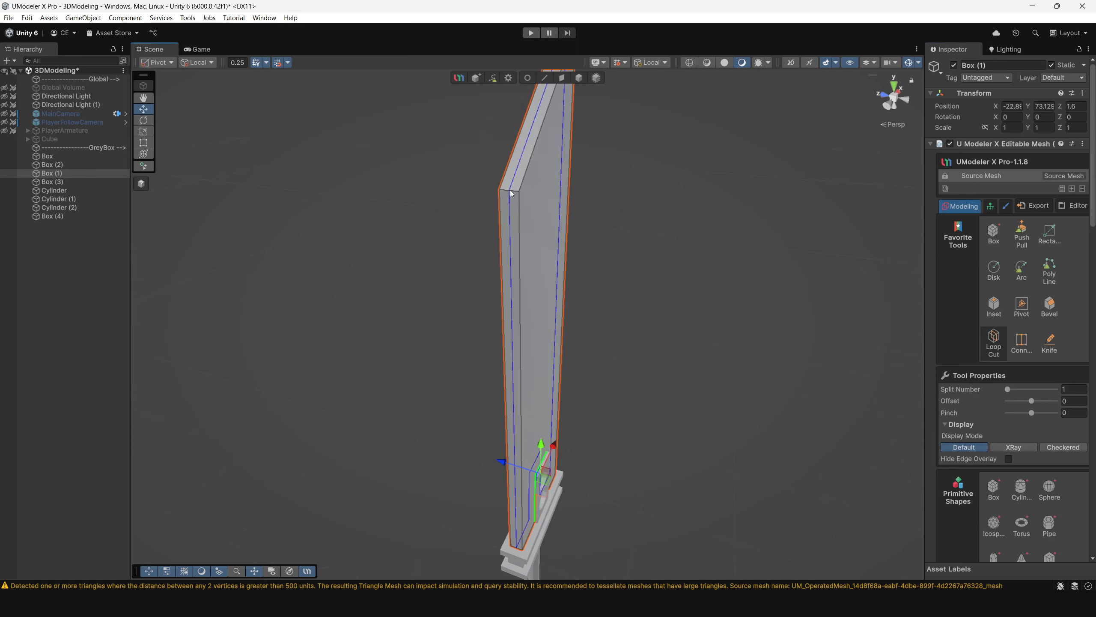
click(510, 191)
Try to move the lengthwise centre edge on the blade's narrow side across the blade's width
alt+drag(595, 323, 605, 345)
alt+right_drag(604, 345, 552, 318)
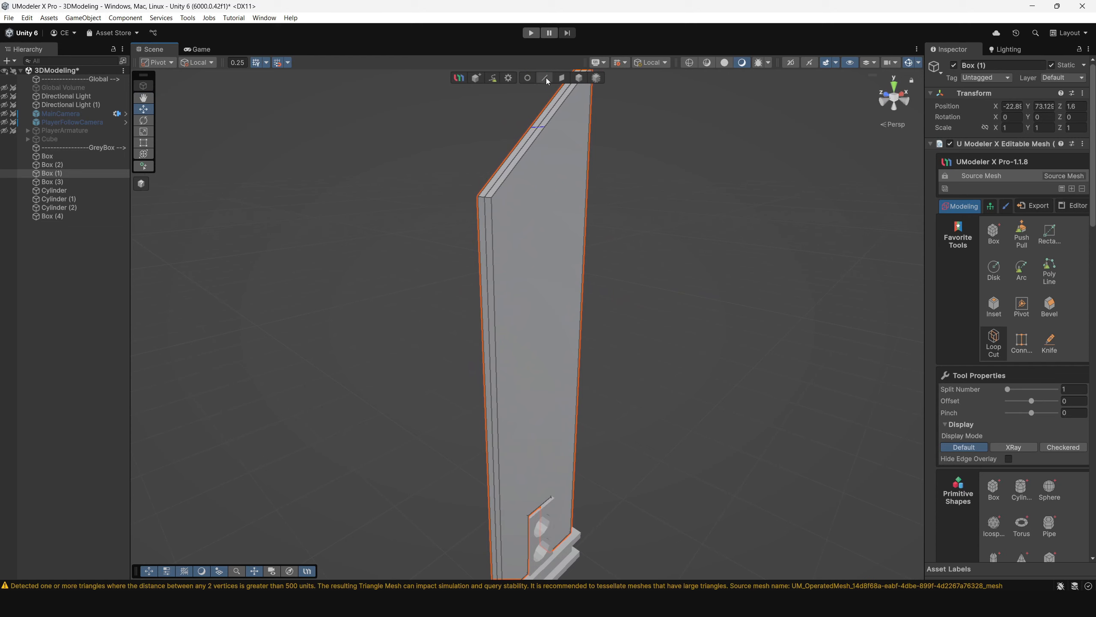
click(548, 77)
alt+drag(566, 178, 590, 186)
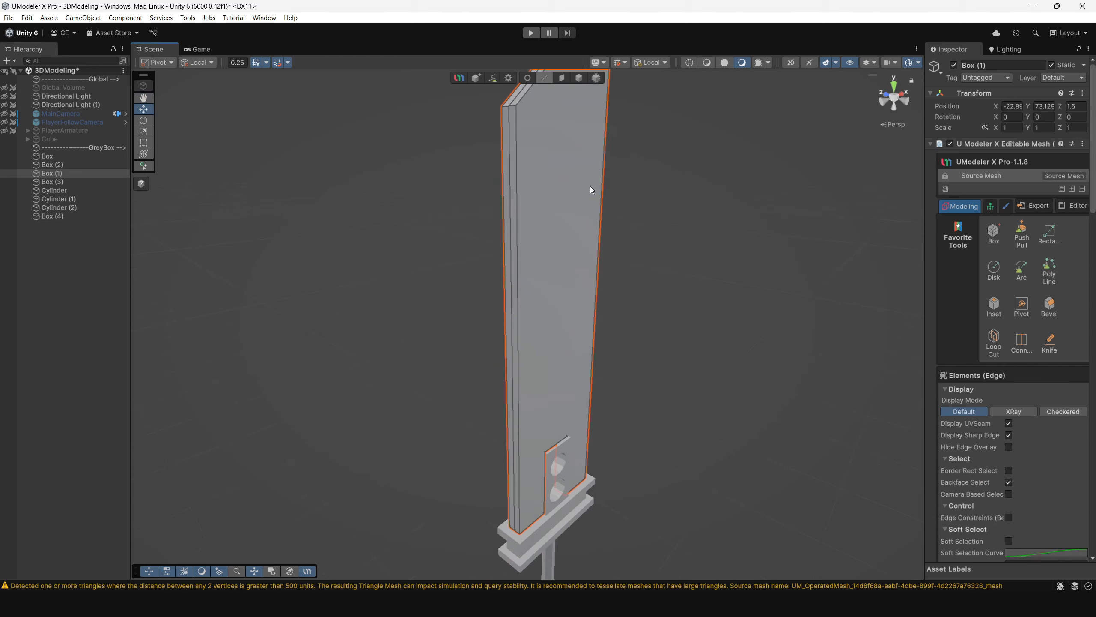
click(512, 263)
drag(540, 346, 537, 351)
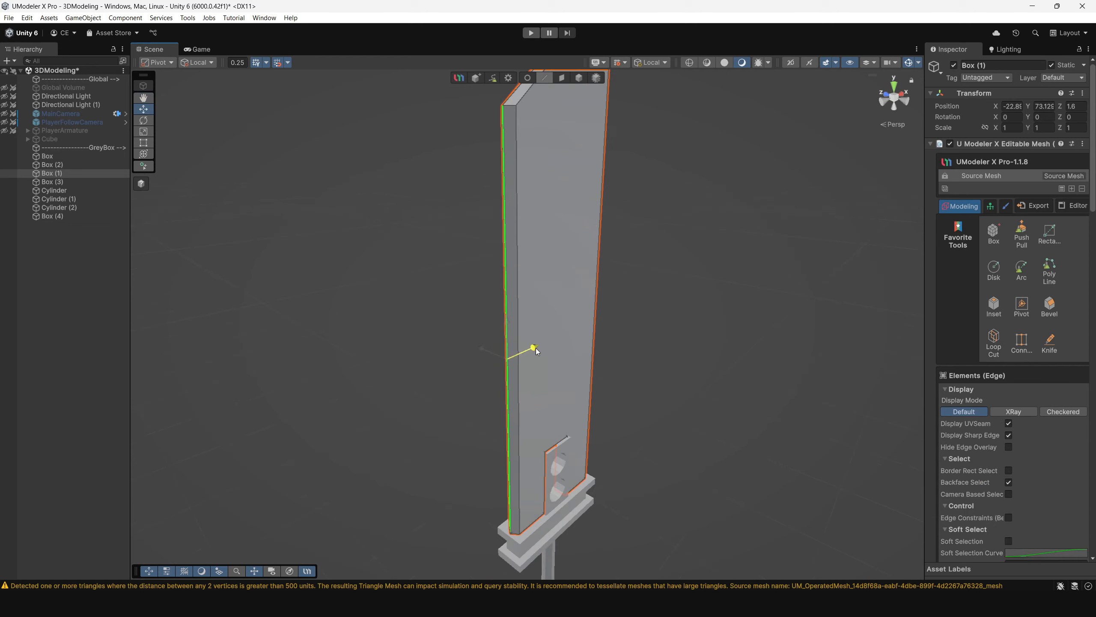
alt+drag(636, 361, 551, 301)
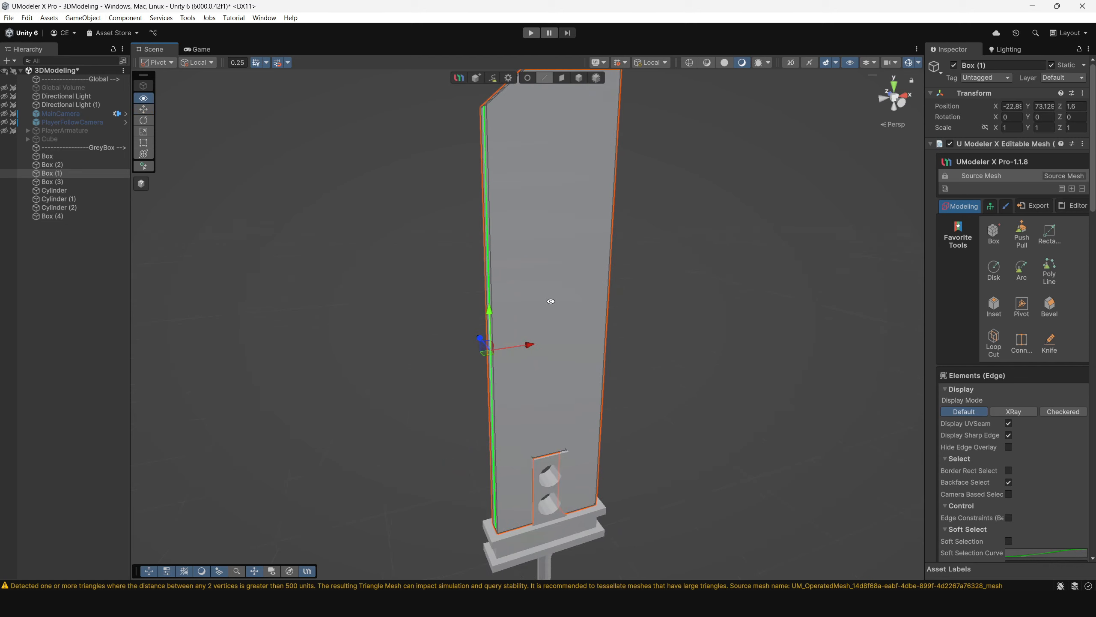
Move the two long corner edges on the blade's cutting side inward together to taper it into a sharp edge
alt+drag(502, 268, 591, 278)
click(520, 279)
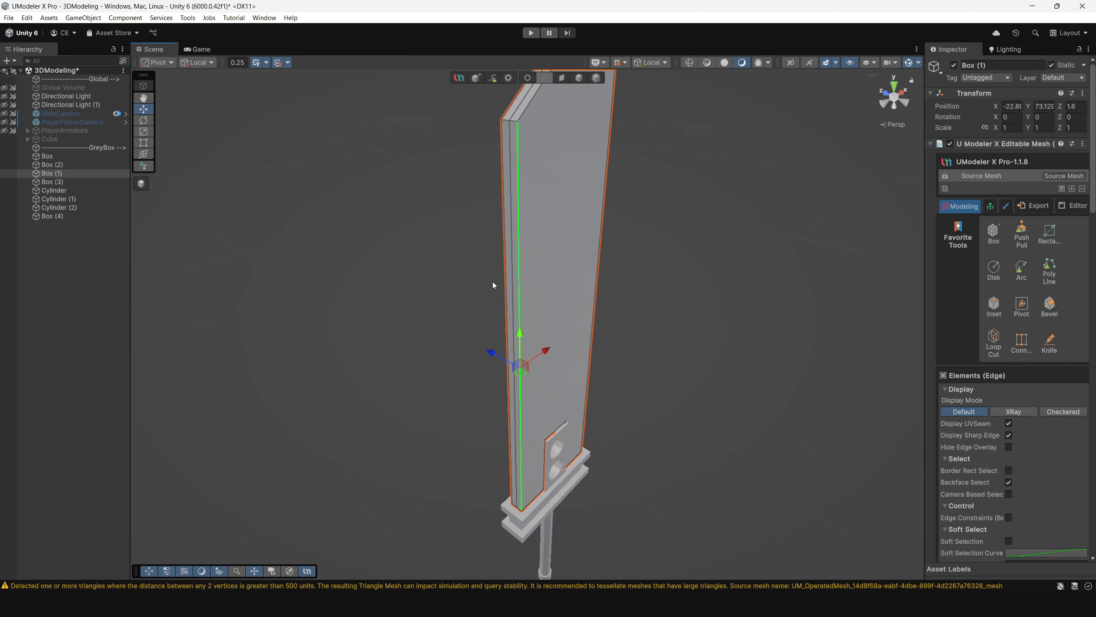
alt+drag(492, 281, 530, 281)
click(530, 281)
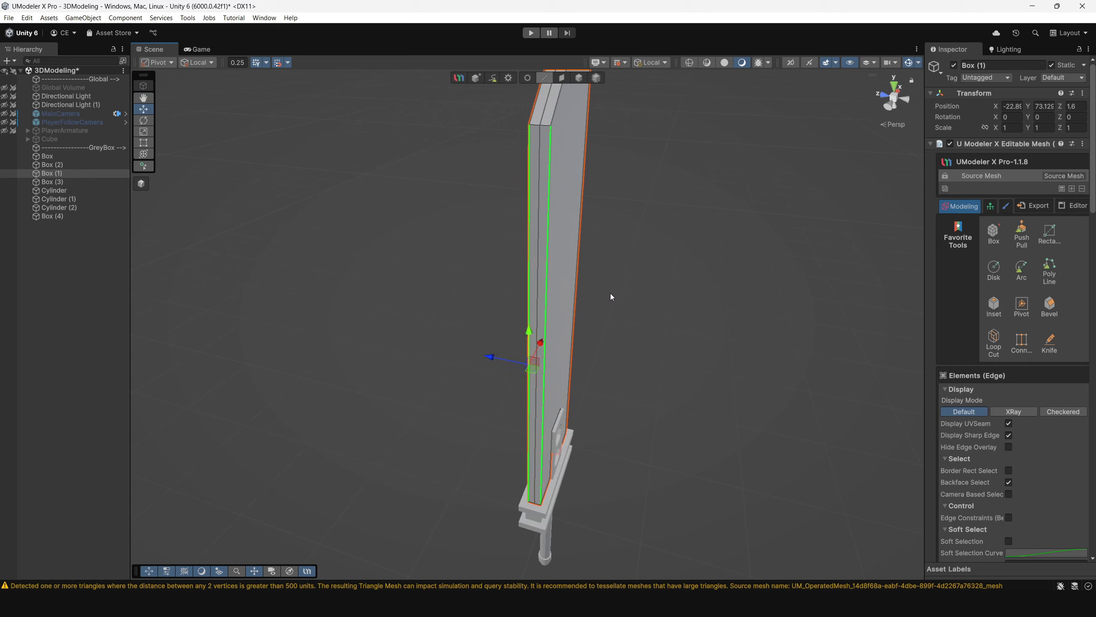
alt+drag(610, 293, 472, 280)
alt+drag(591, 443, 650, 505)
scroll(592, 448, up, 3)
middle_drag(489, 468, 553, 454)
alt+drag(552, 455, 585, 471)
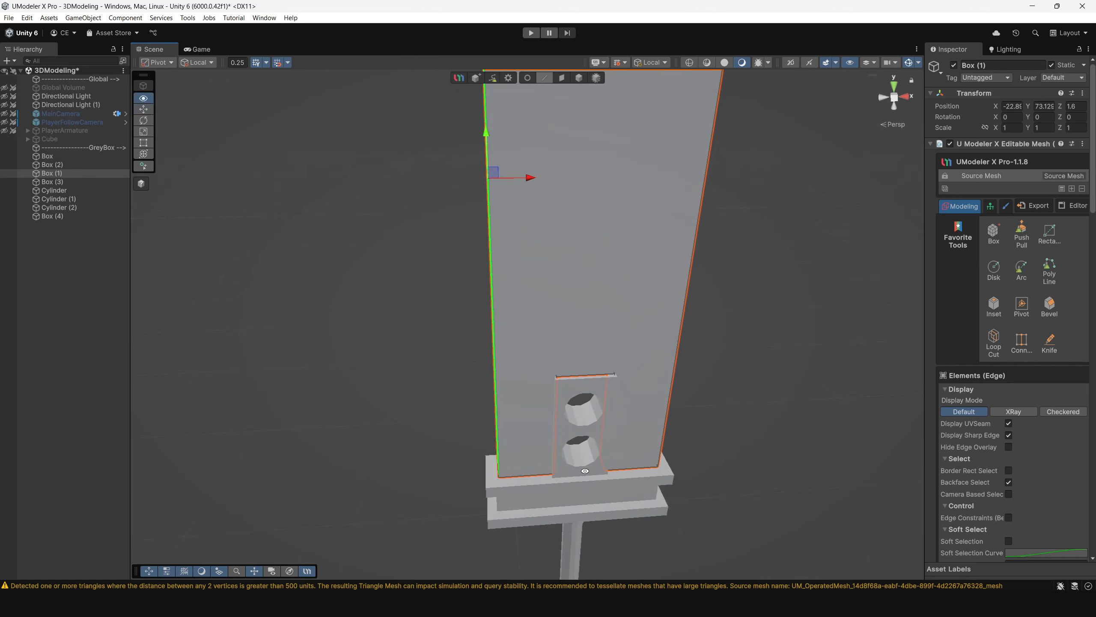
alt+drag(438, 468, 513, 467)
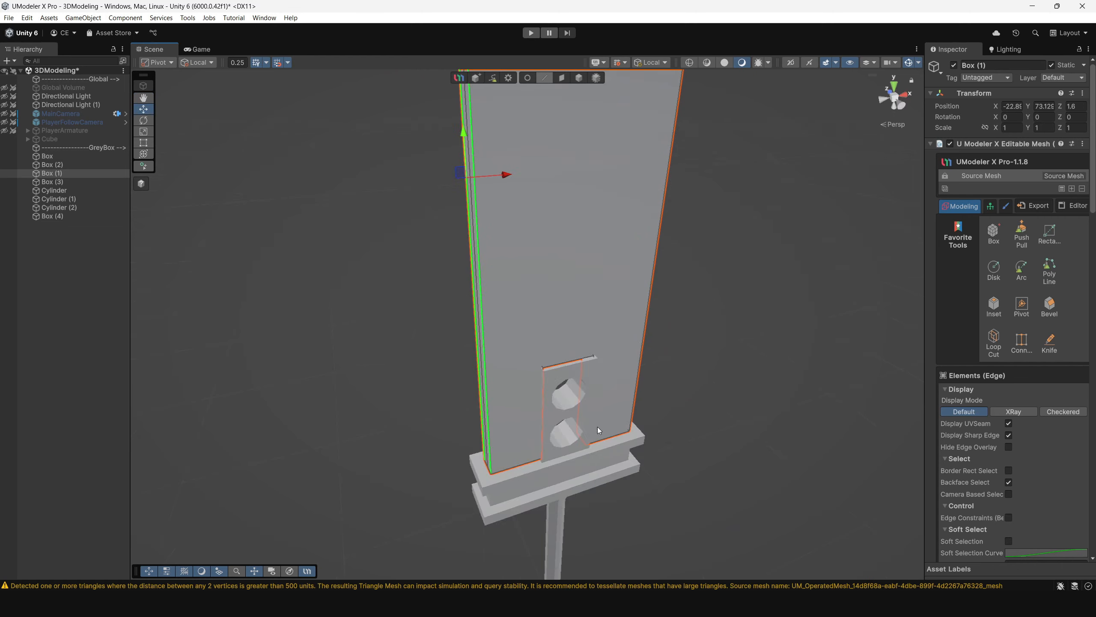
alt+drag(598, 427, 537, 307)
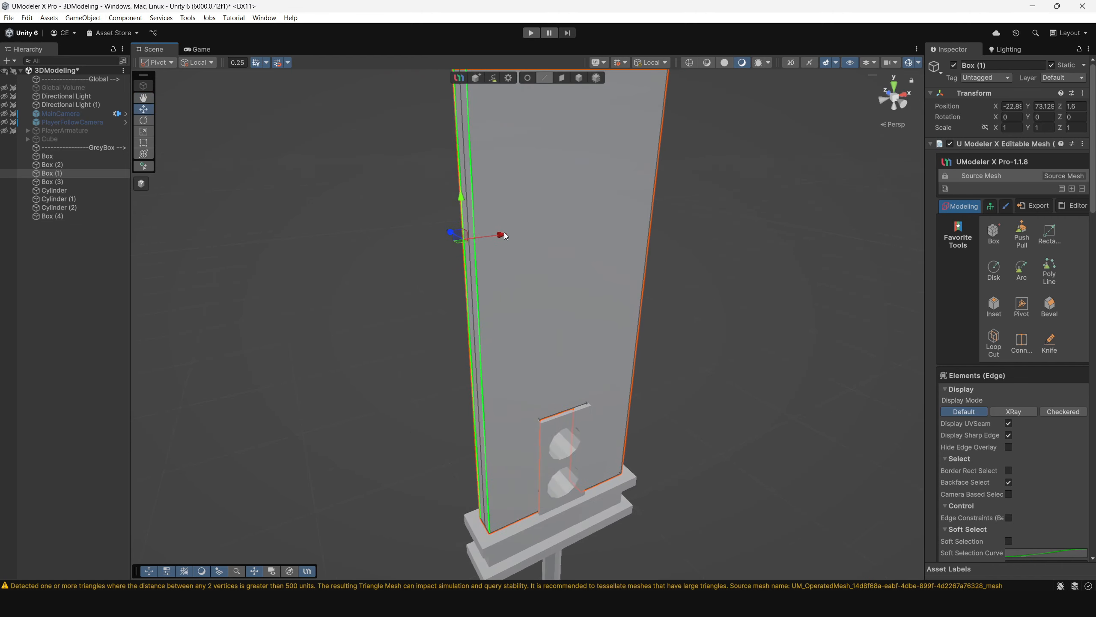
alt+drag(502, 237, 526, 234)
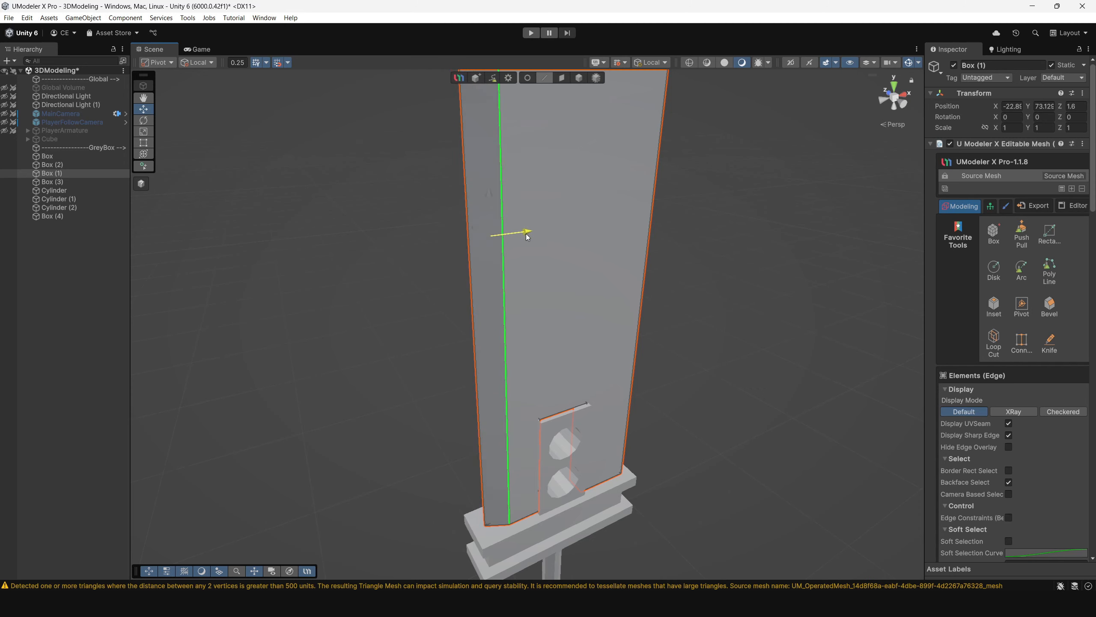
alt+drag(595, 241, 502, 342)
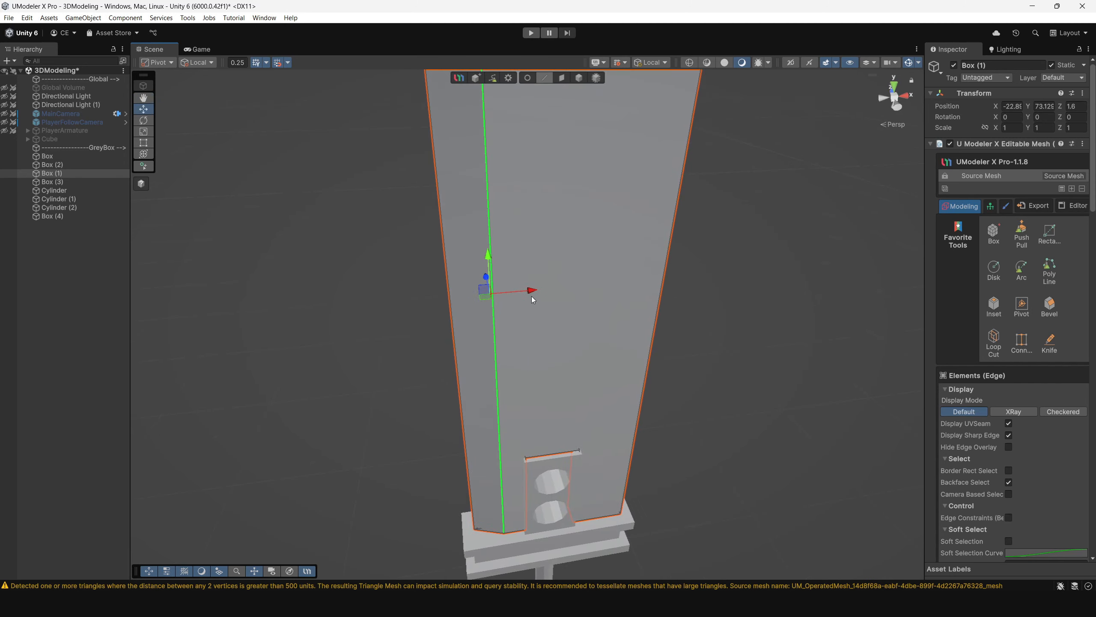
drag(533, 290, 560, 295)
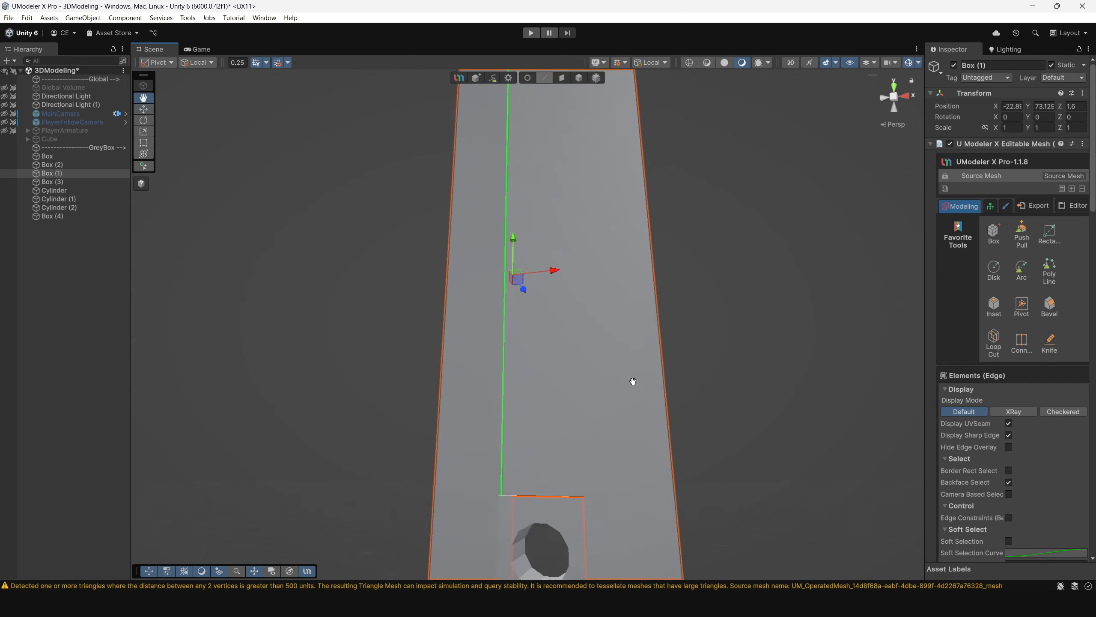
Examine the tapered blade edge and the angled tip from both faces and along the narrow side
middle_drag(633, 381, 636, 351)
alt+drag(636, 350, 604, 328)
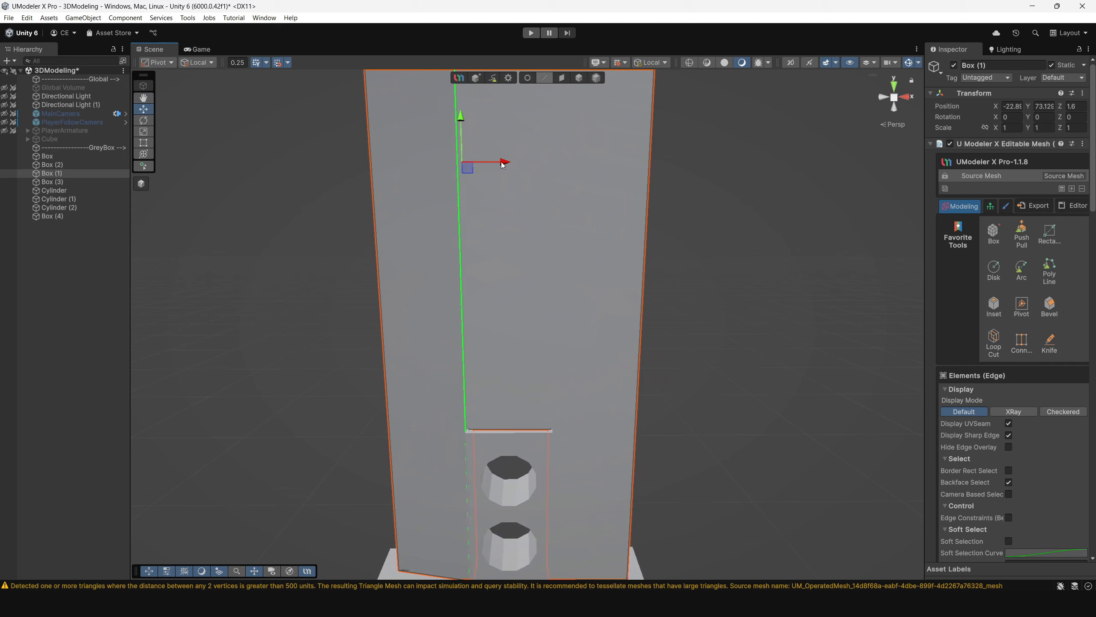
scroll(481, 266, down, 3)
alt+drag(480, 262, 604, 292)
middle_drag(604, 292, 590, 353)
alt+drag(590, 352, 526, 321)
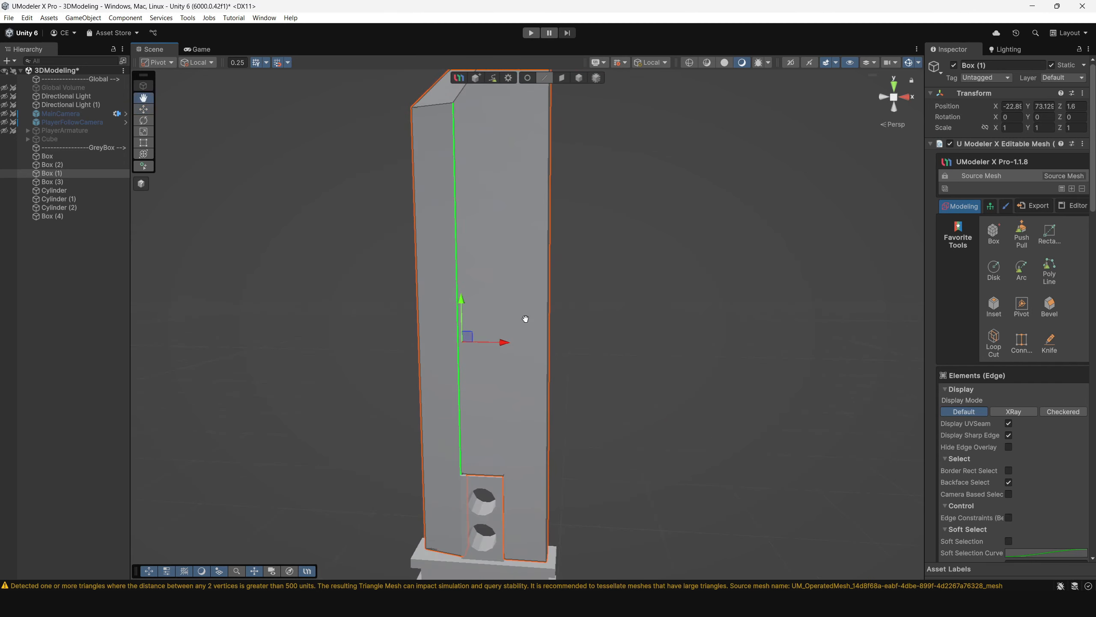
middle_drag(526, 321, 551, 377)
scroll(550, 376, down, 3)
alt+drag(549, 301, 604, 358)
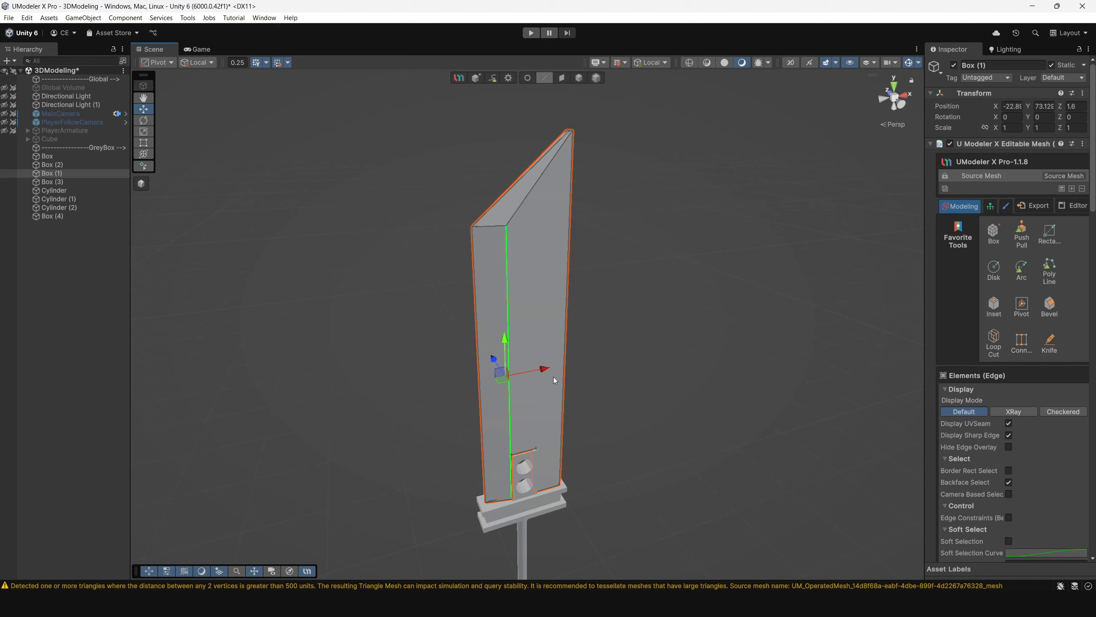
alt+drag(582, 346, 532, 270)
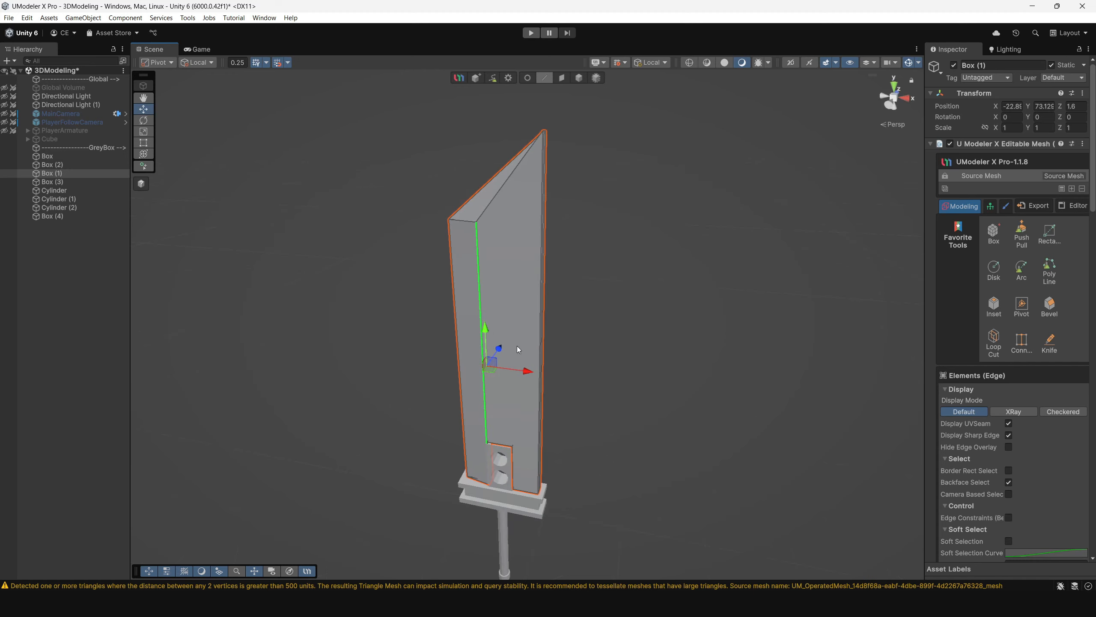
alt+drag(518, 452, 564, 421)
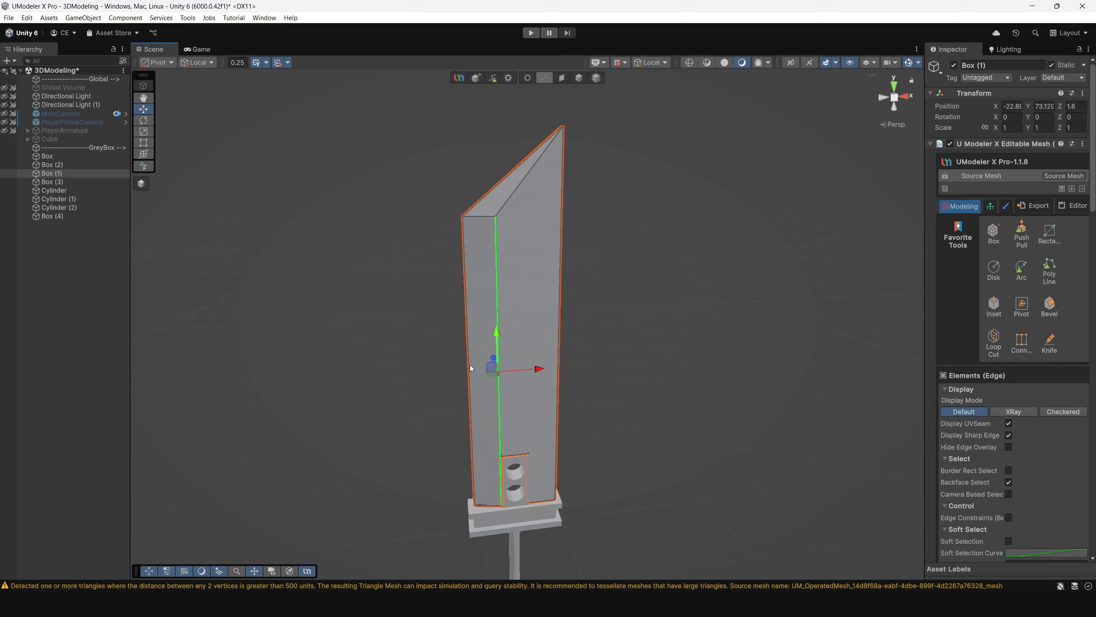
alt+drag(474, 287, 439, 247)
scroll(460, 300, up, 4)
scroll(479, 309, down, 2)
alt+drag(528, 316, 522, 269)
alt+drag(438, 308, 648, 369)
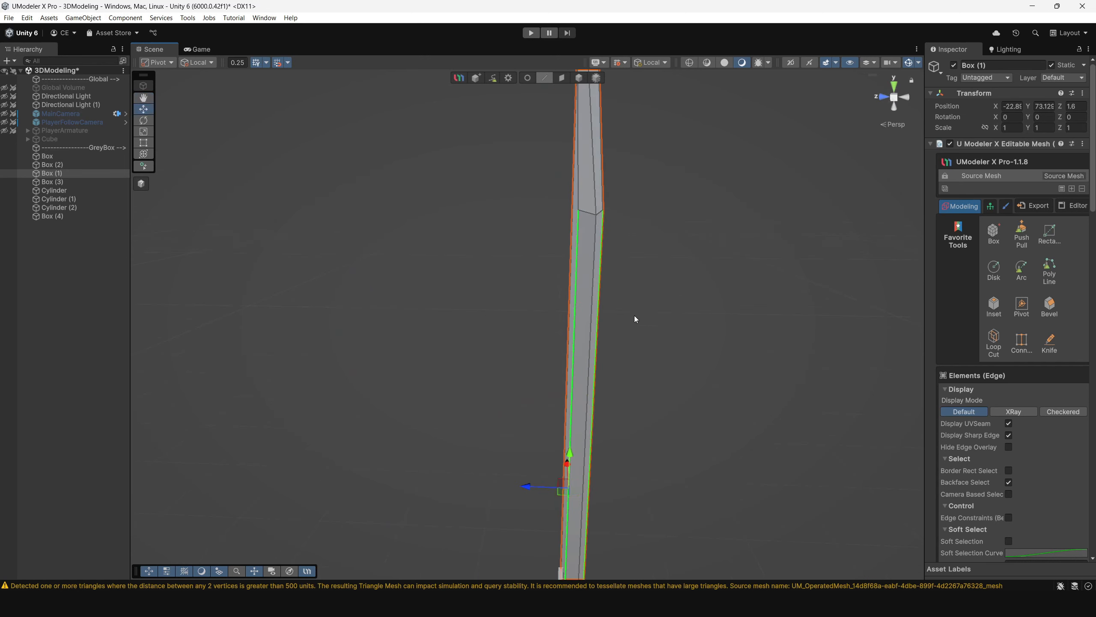
alt+drag(635, 319, 537, 374)
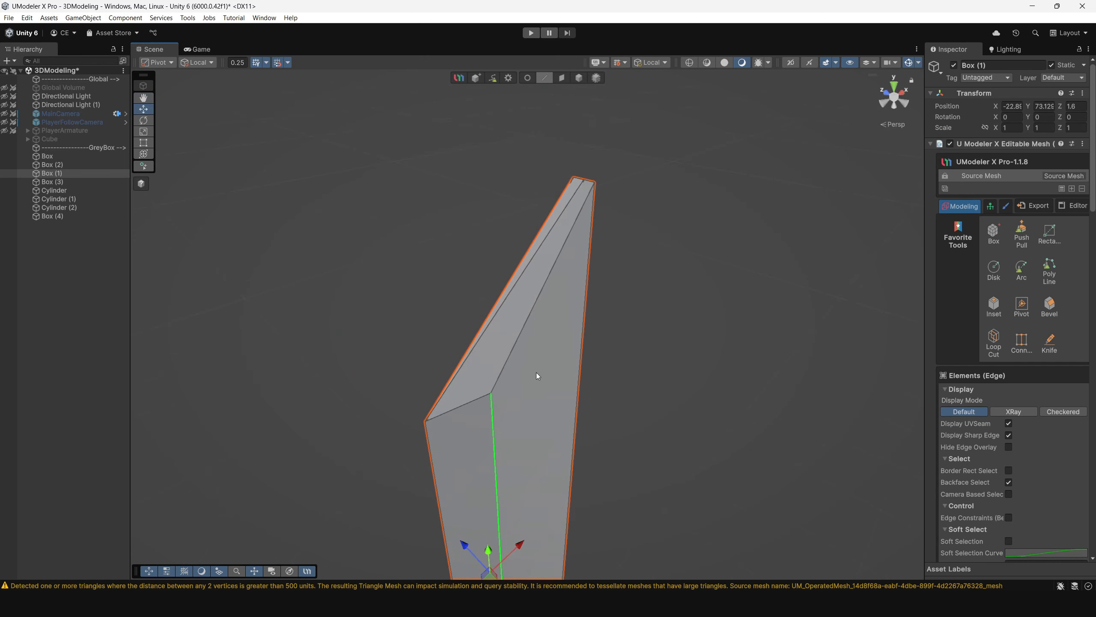
Raise the two outer vertices at the blade's tip level with the centre tip vertex
click(528, 78)
alt+drag(550, 246, 499, 291)
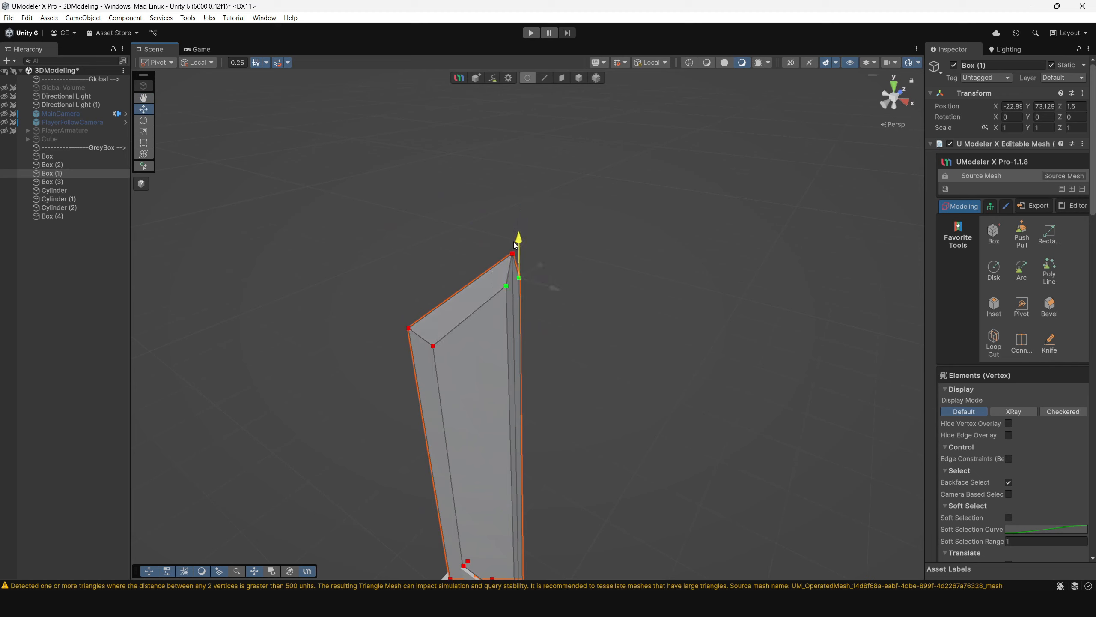
alt+drag(514, 245, 537, 335)
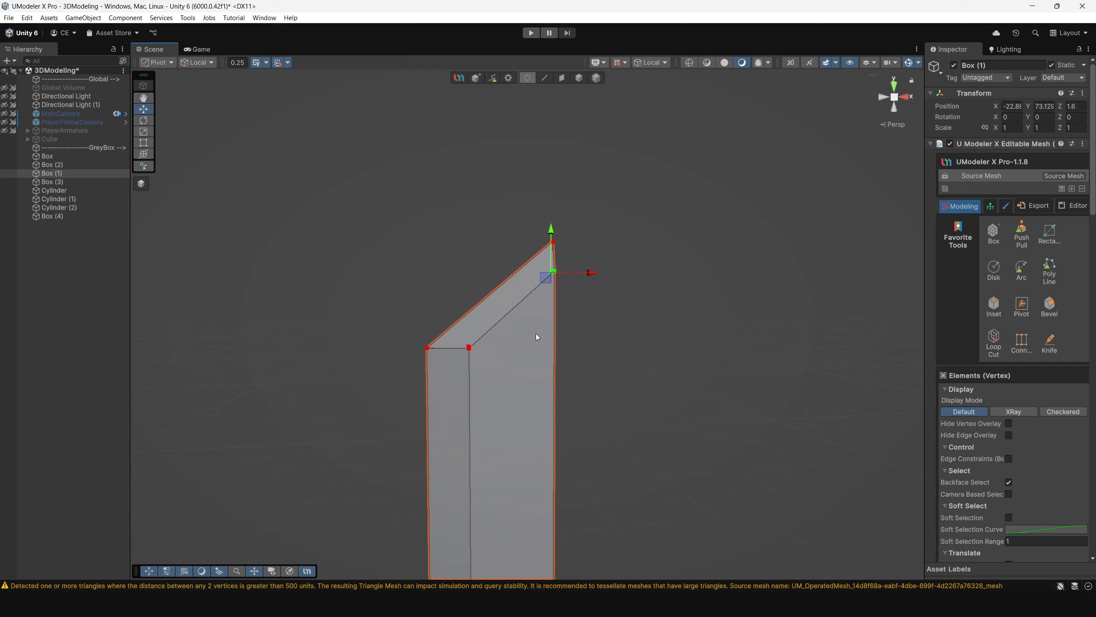
alt+drag(536, 333, 578, 303)
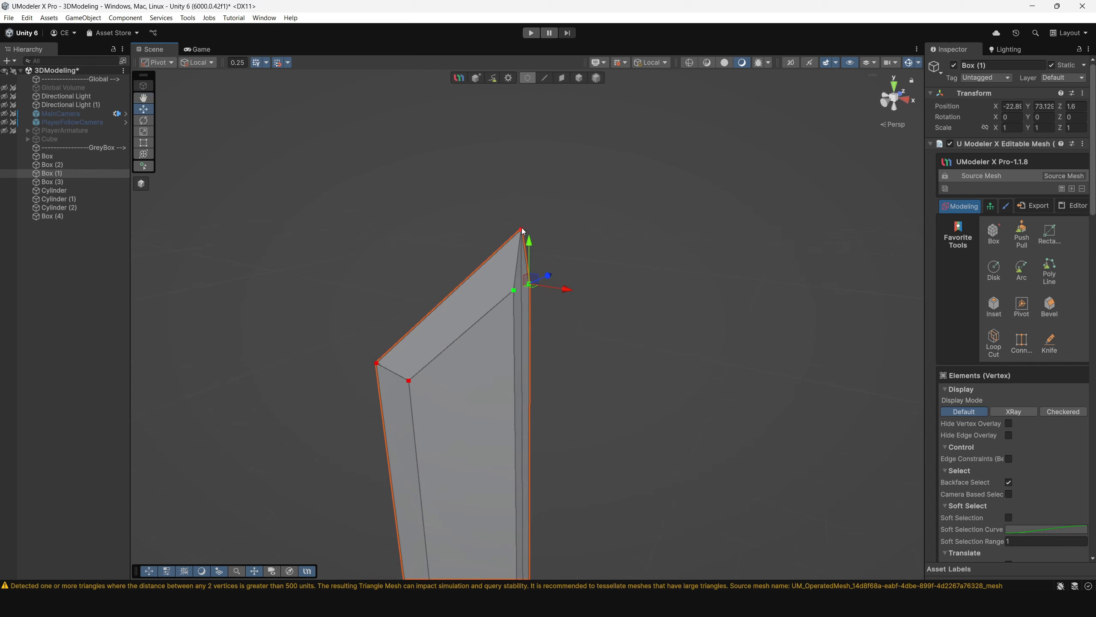
drag(530, 244, 530, 192)
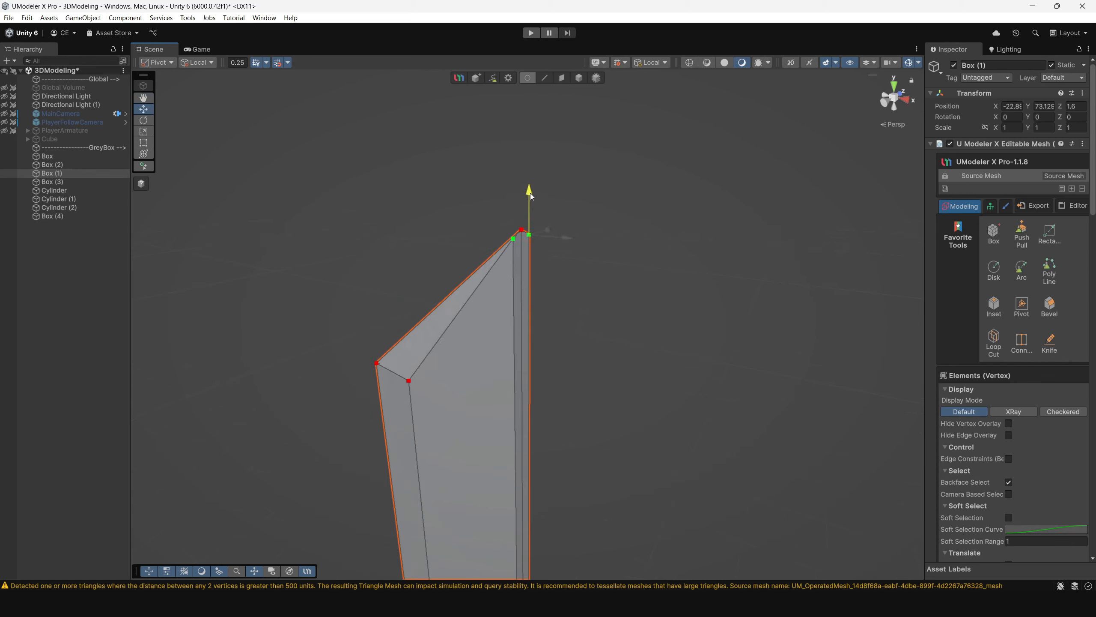
Set the UMX snap type to None and try to scale the two outer tip vertices together across the thickness
key(r)
drag(565, 228, 548, 250)
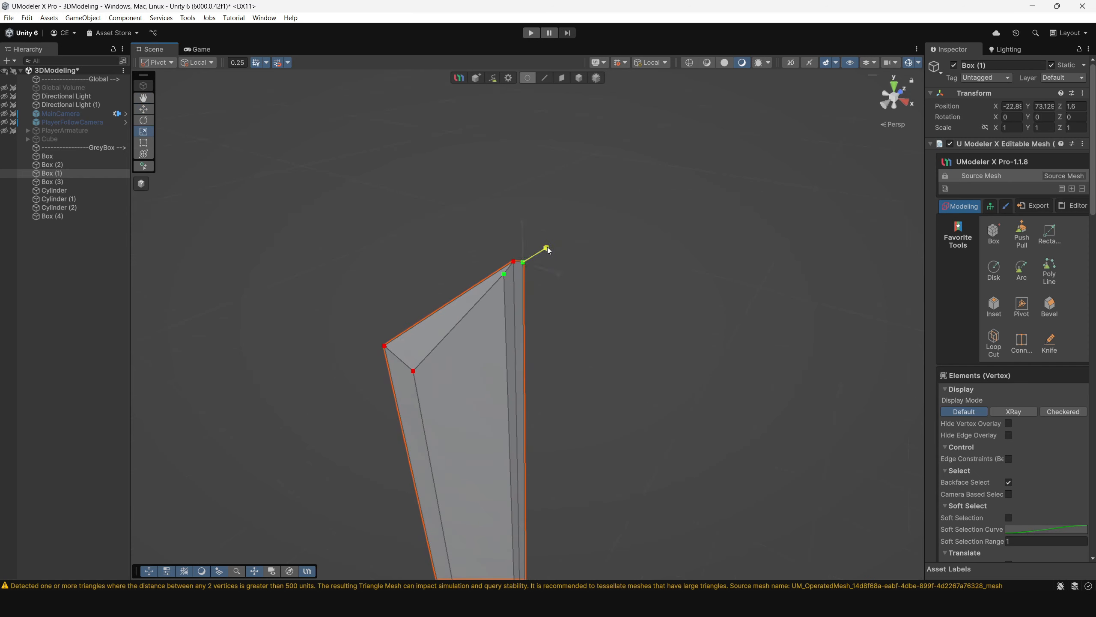
click(623, 63)
click(632, 84)
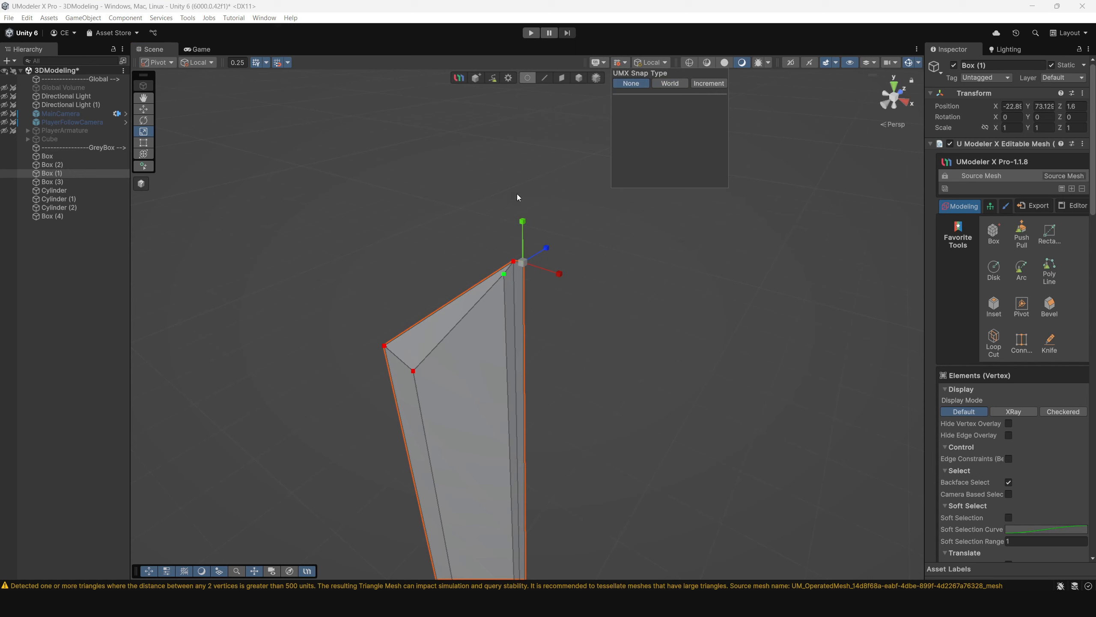
drag(548, 250, 538, 258)
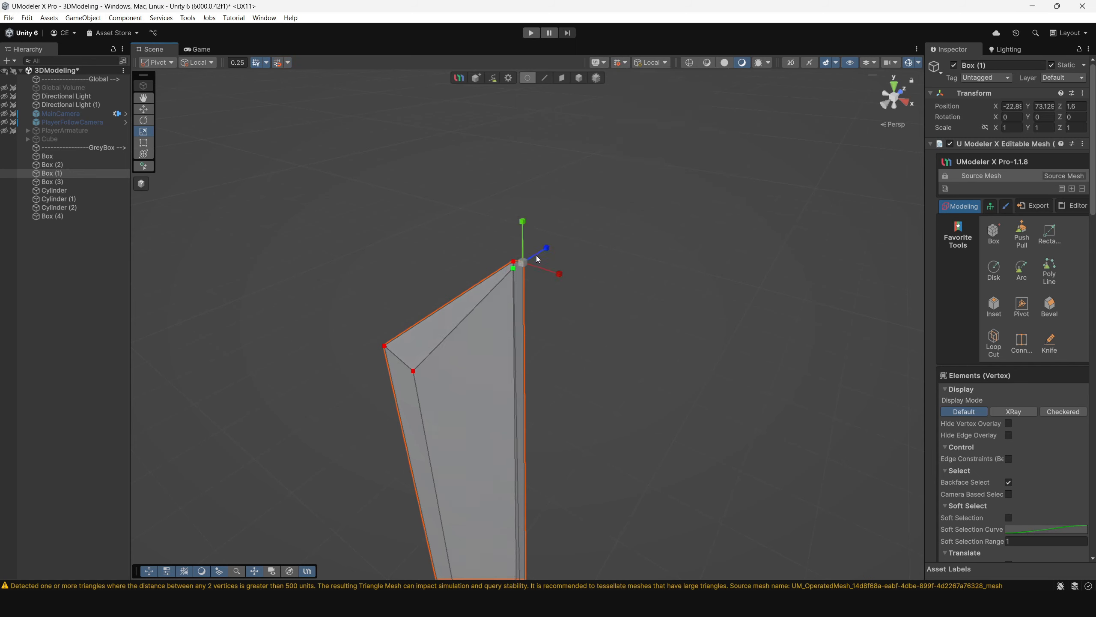
key(ctrl+z)
Use the Center pivot to scale the two outer tip vertices together across the thickness, and raise them to the blade's point
click(170, 75)
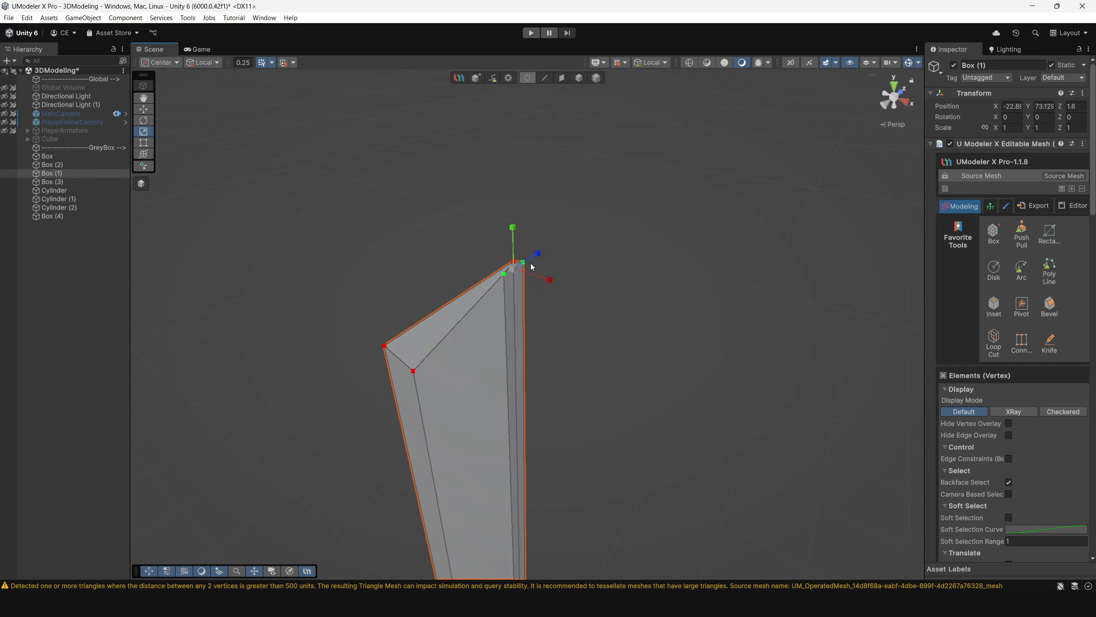
alt+drag(531, 265, 696, 428)
drag(472, 223, 440, 233)
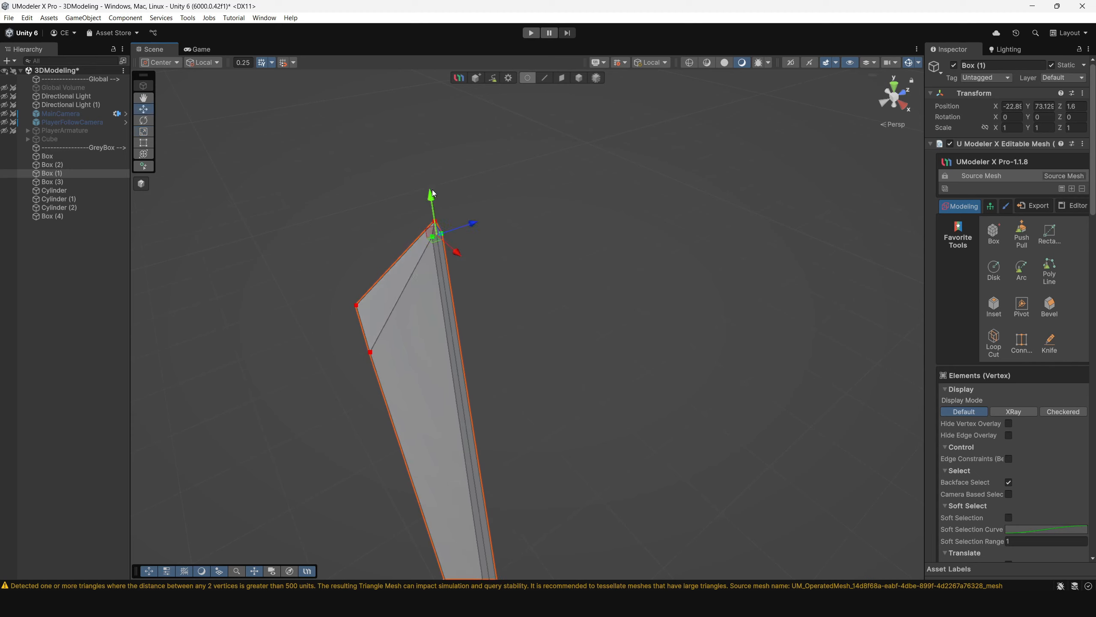
drag(431, 191, 516, 218)
scroll(553, 215, down, 4)
click(550, 259)
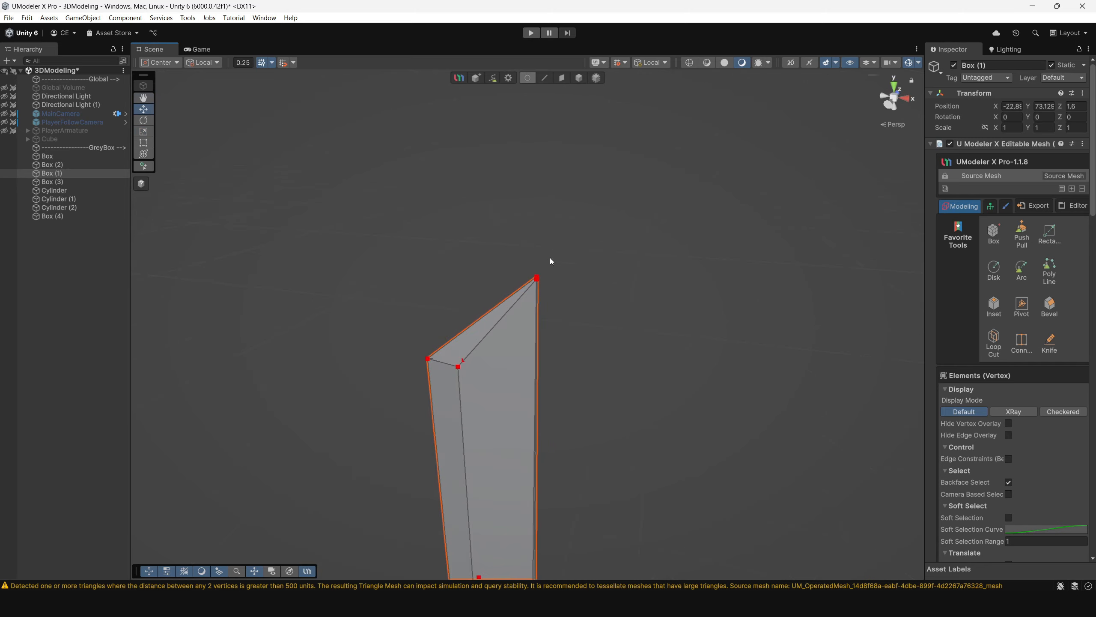
Inspect the pointed blade tip edge-on and from the side with the blade deselected
click(608, 391)
alt+drag(609, 391, 593, 384)
middle_drag(593, 384, 585, 311)
scroll(585, 311, down, 3)
alt+drag(561, 294, 705, 289)
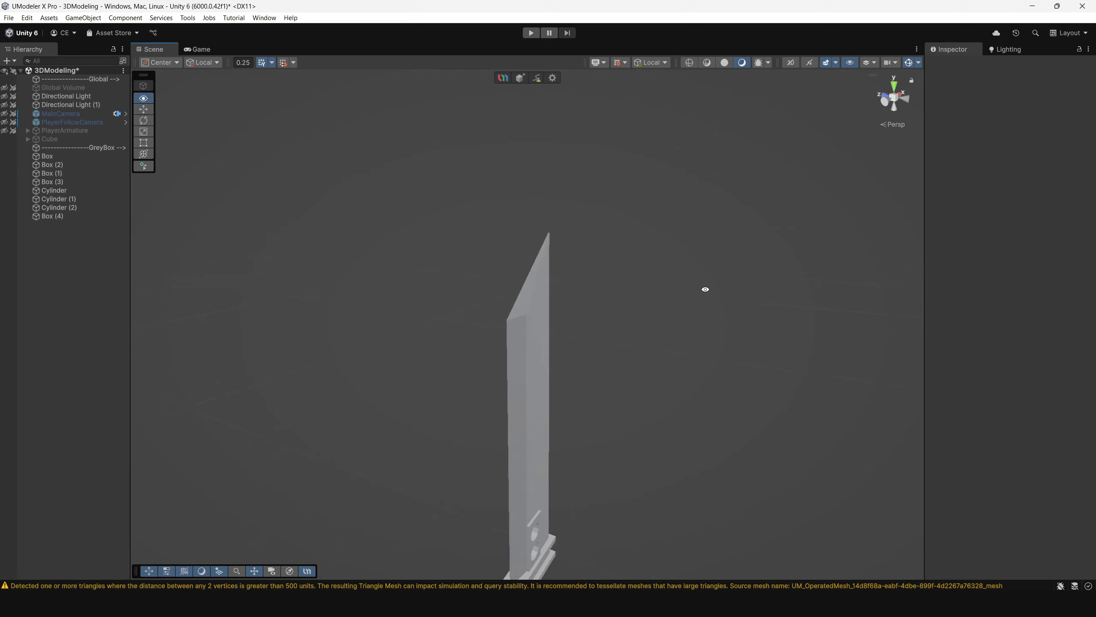
alt+drag(615, 341, 623, 247)
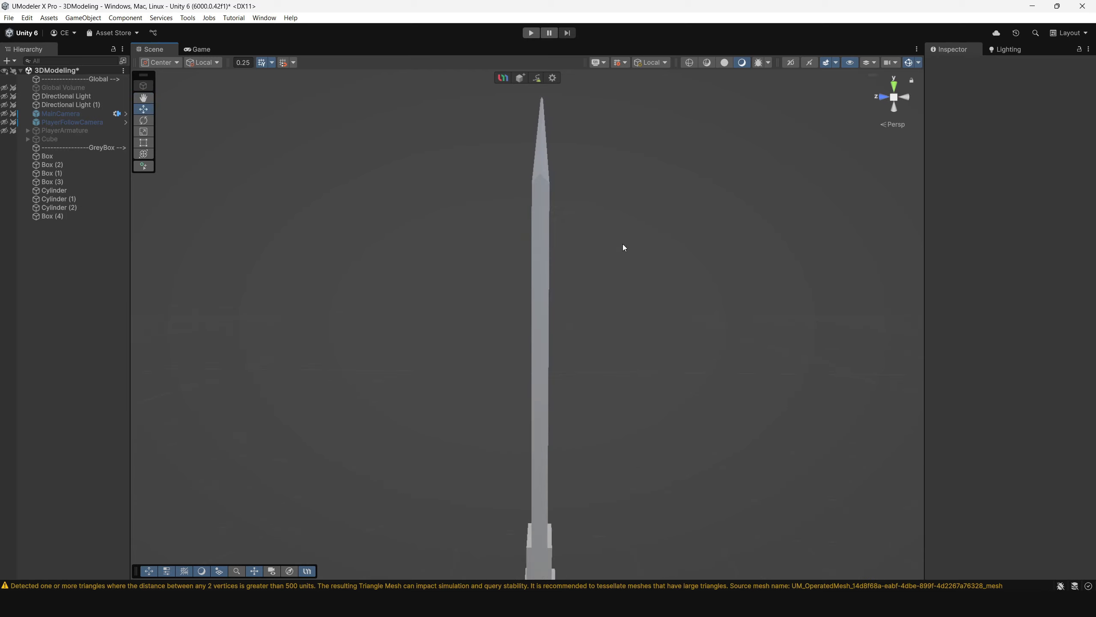
alt+drag(543, 214, 479, 372)
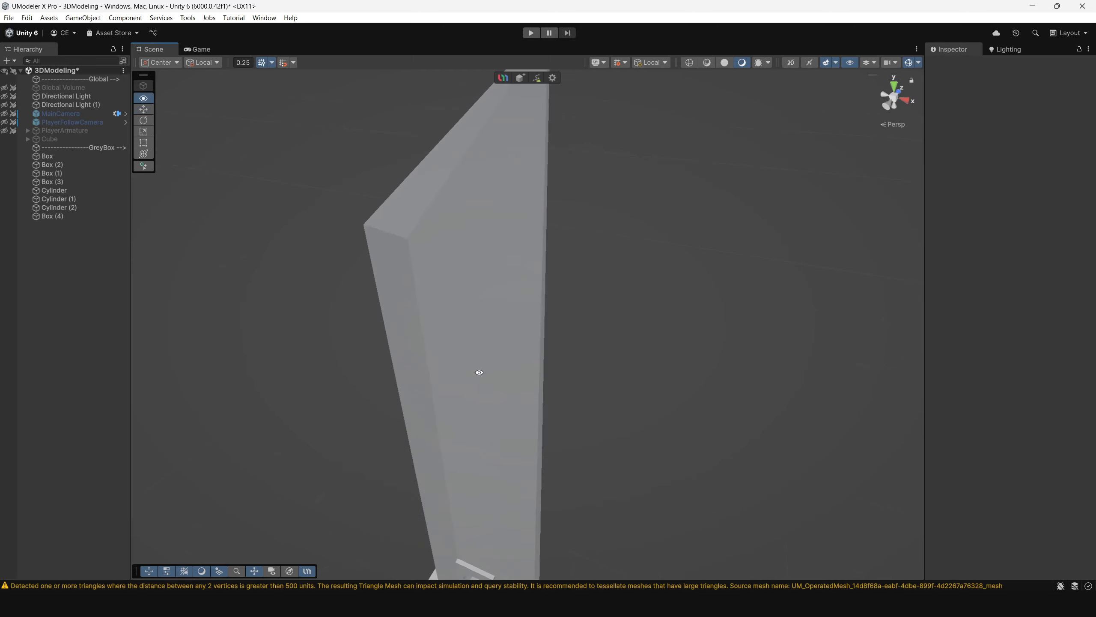
Knife-cut around the blade from the bevel corner below the tip across the face and spine to the opposite face's corner
click(506, 264)
alt+drag(507, 264, 522, 323)
click(1048, 349)
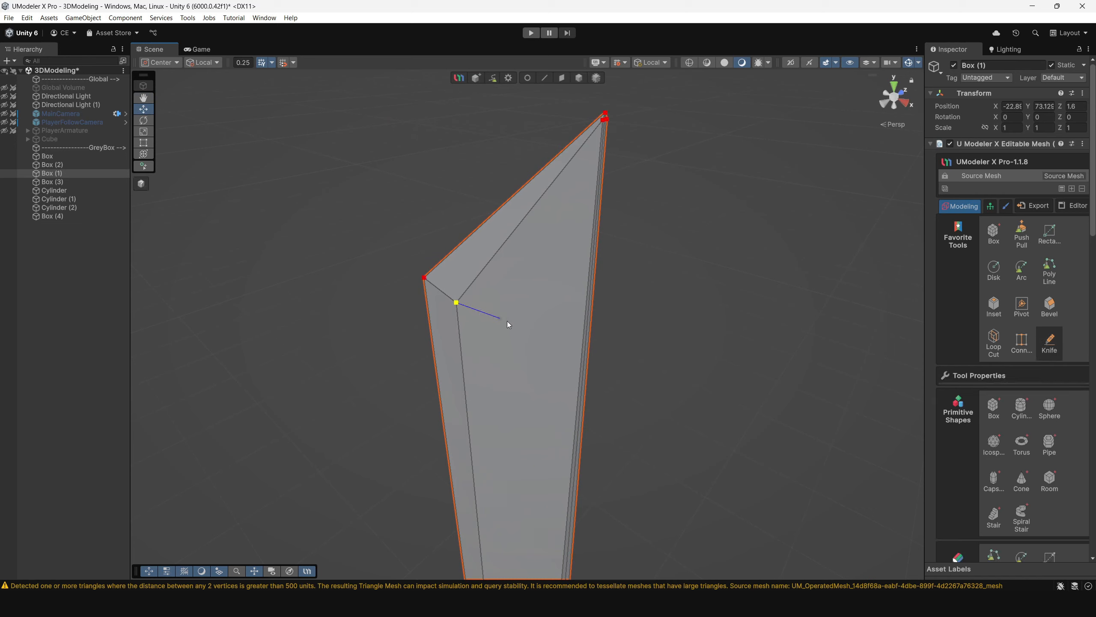
alt+drag(557, 349, 583, 280)
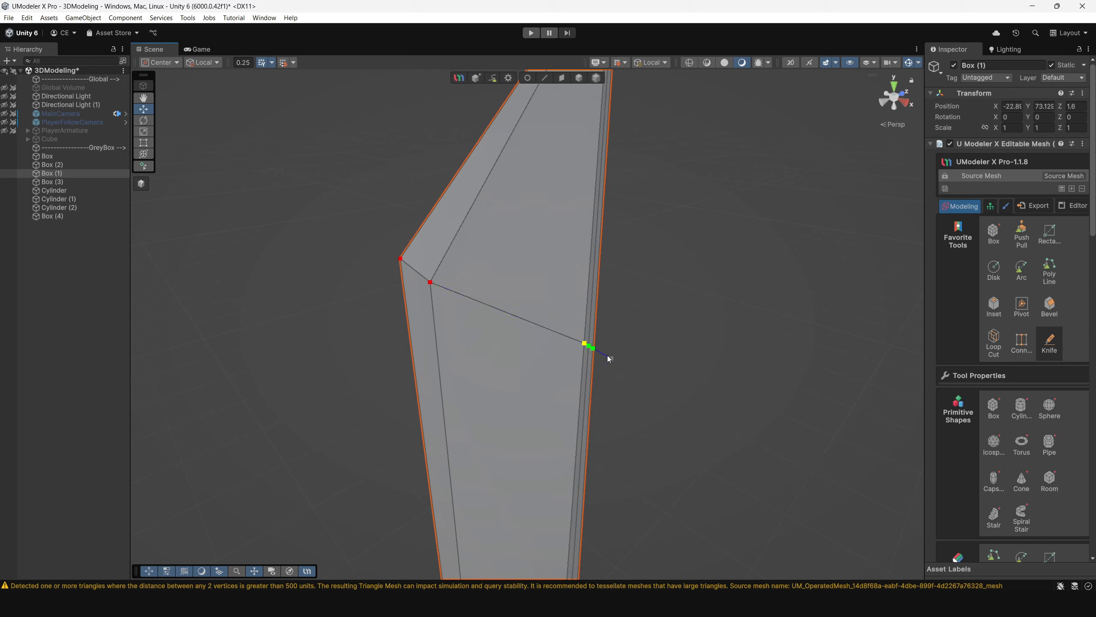
alt+drag(608, 356, 425, 320)
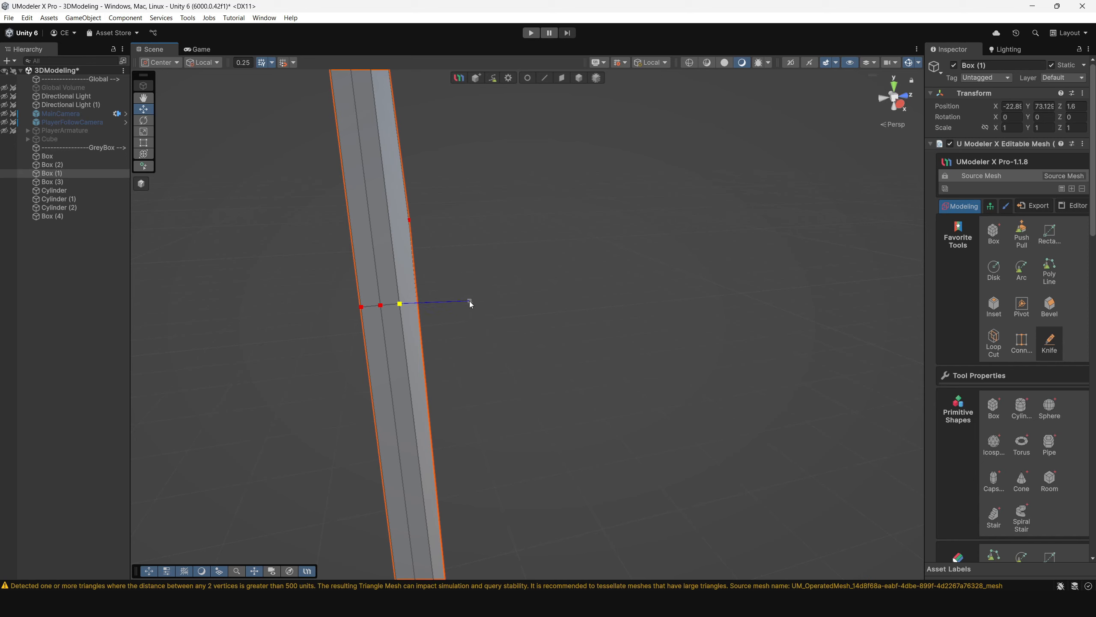
alt+drag(470, 303, 672, 219)
scroll(416, 281, down, 3)
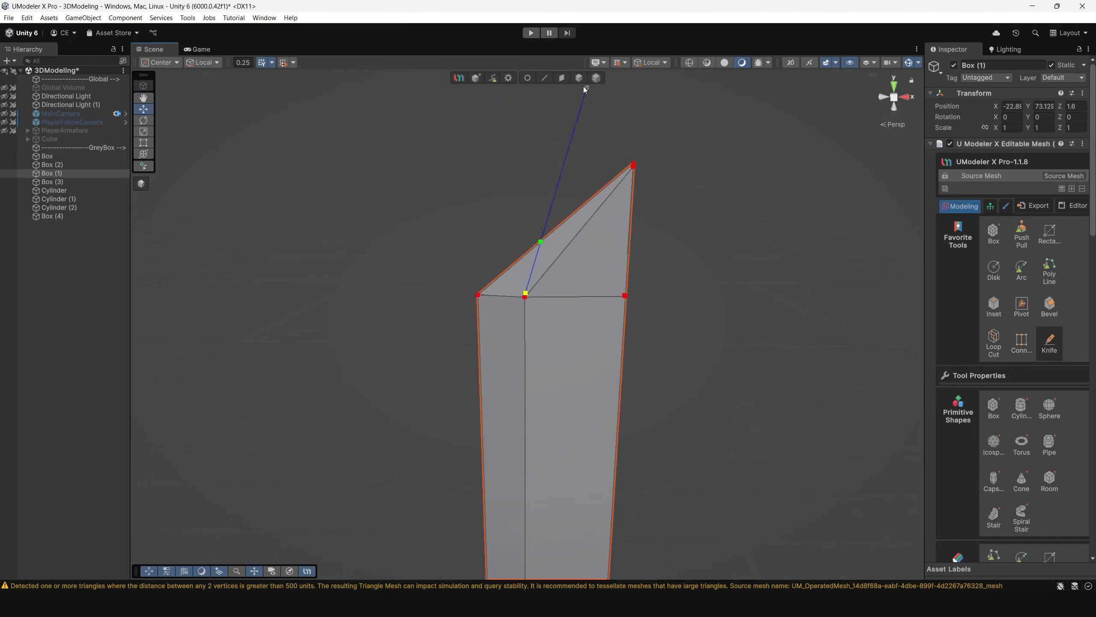
key(Escape)
Examine the shading and shape of the blade and tip around the new cut
alt+drag(470, 344, 449, 281)
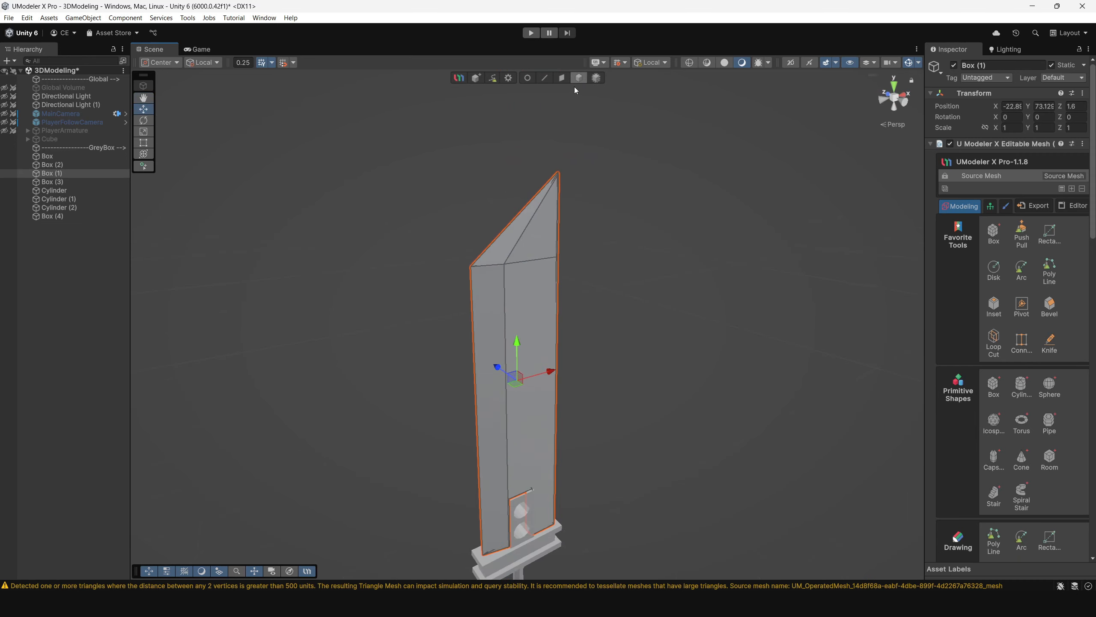
click(615, 222)
scroll(616, 222, down, 3)
alt+drag(616, 221, 506, 382)
scroll(685, 531, up, 5)
alt+drag(592, 327, 506, 389)
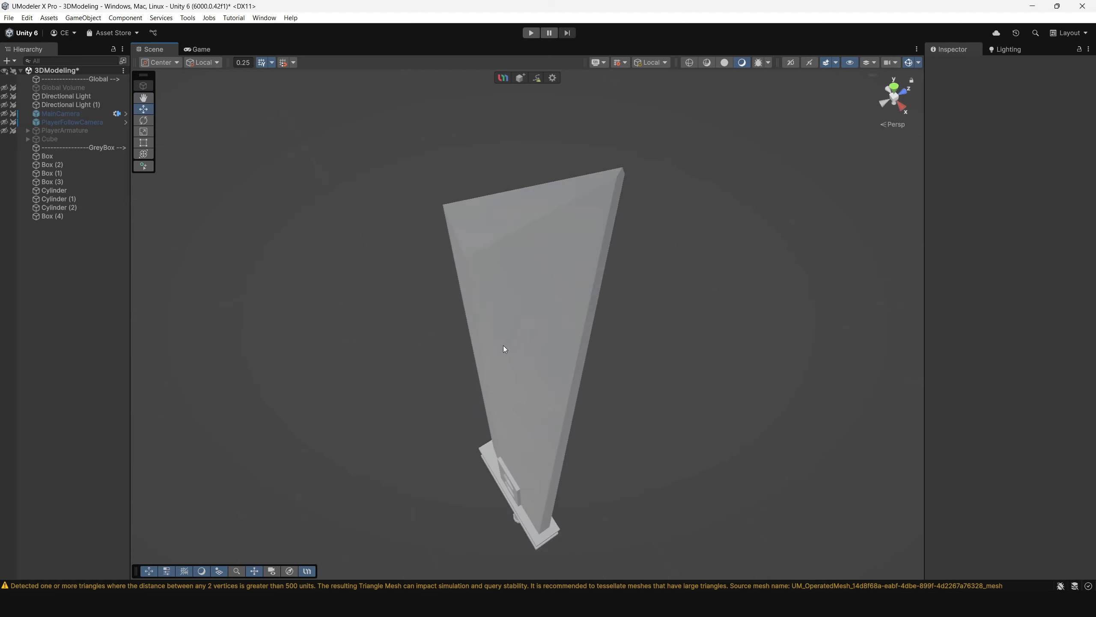
alt+drag(503, 346, 517, 319)
alt+right_drag(517, 320, 666, 289)
alt+drag(665, 289, 540, 346)
Select the bevel and spine vertices of the cut on both blade faces and scale them slightly across the blade's thickness
click(557, 360)
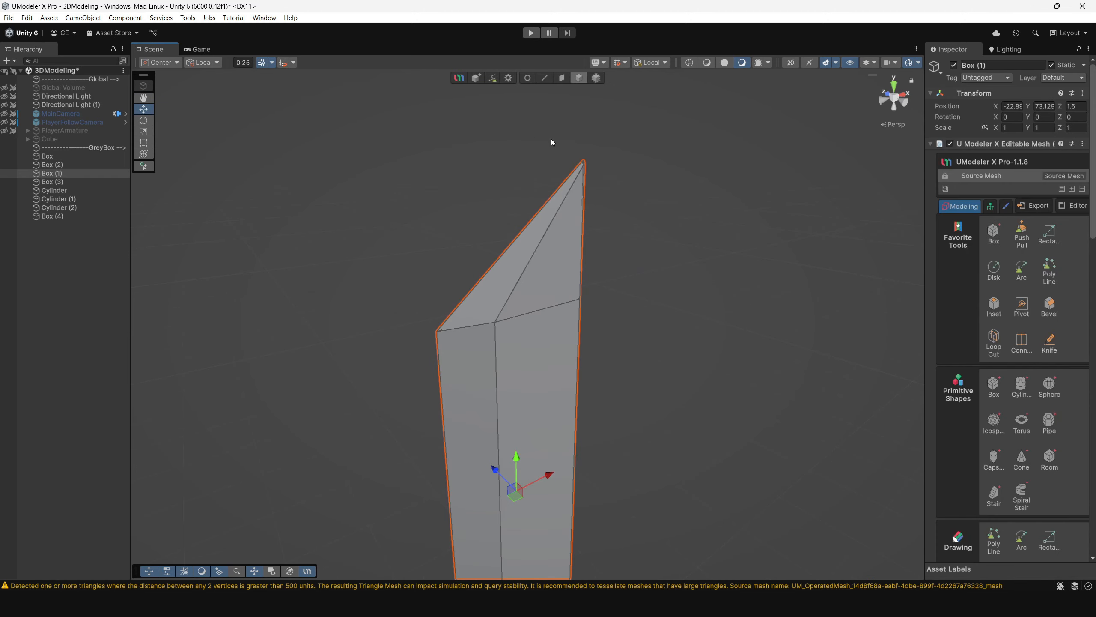
alt+drag(524, 262, 506, 333)
click(503, 336)
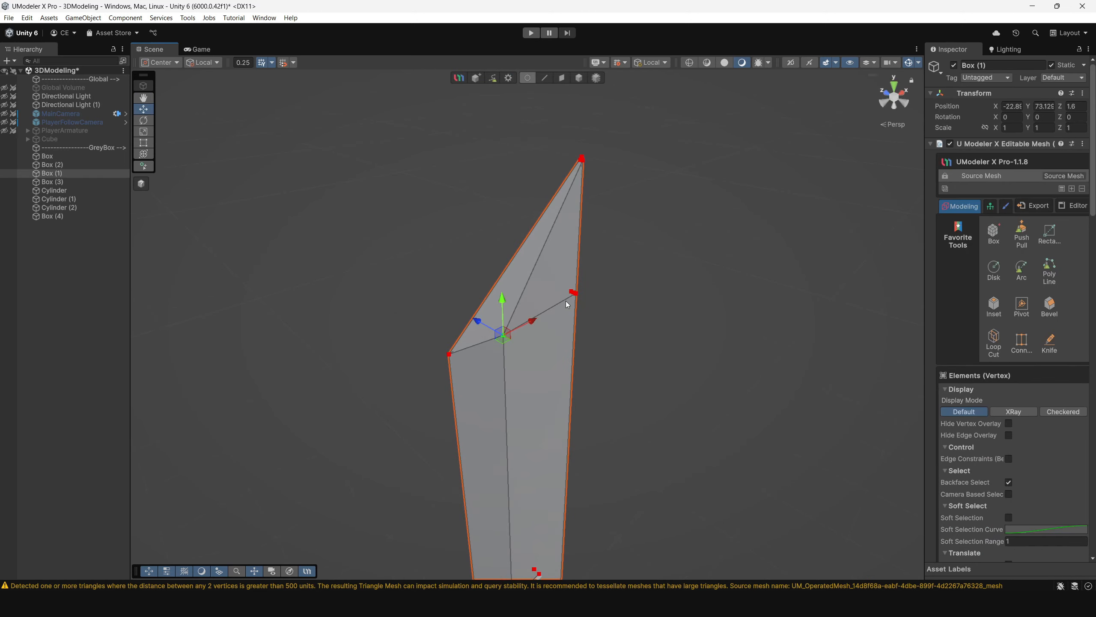
shift+click(573, 295)
alt+drag(577, 342, 490, 284)
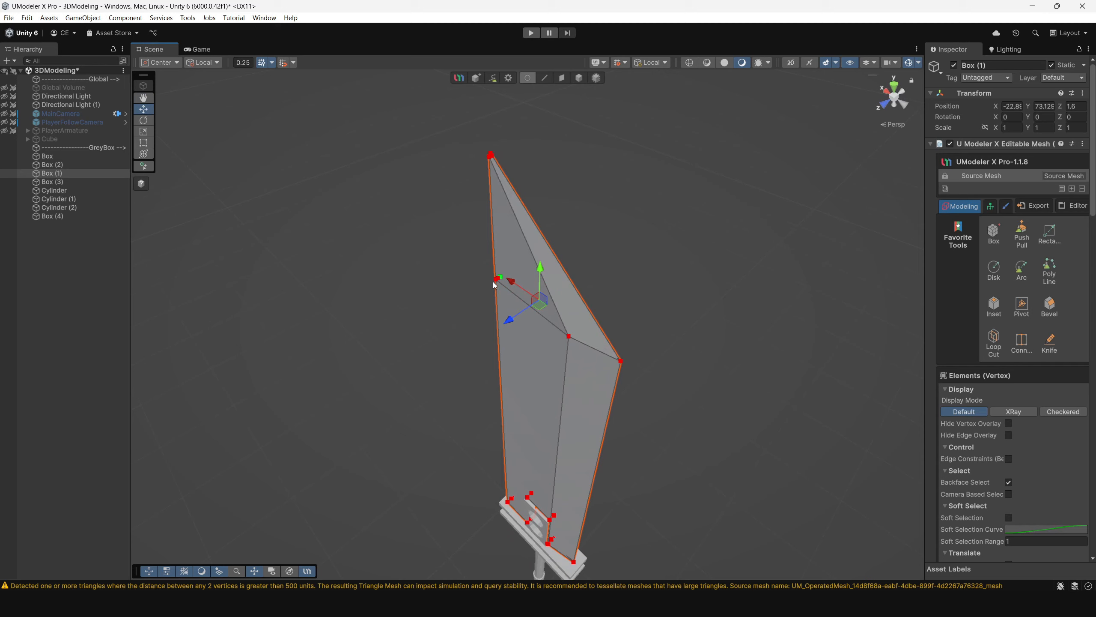
shift+click(496, 279)
scroll(500, 285, up, 3)
shift+click(585, 341)
key(r)
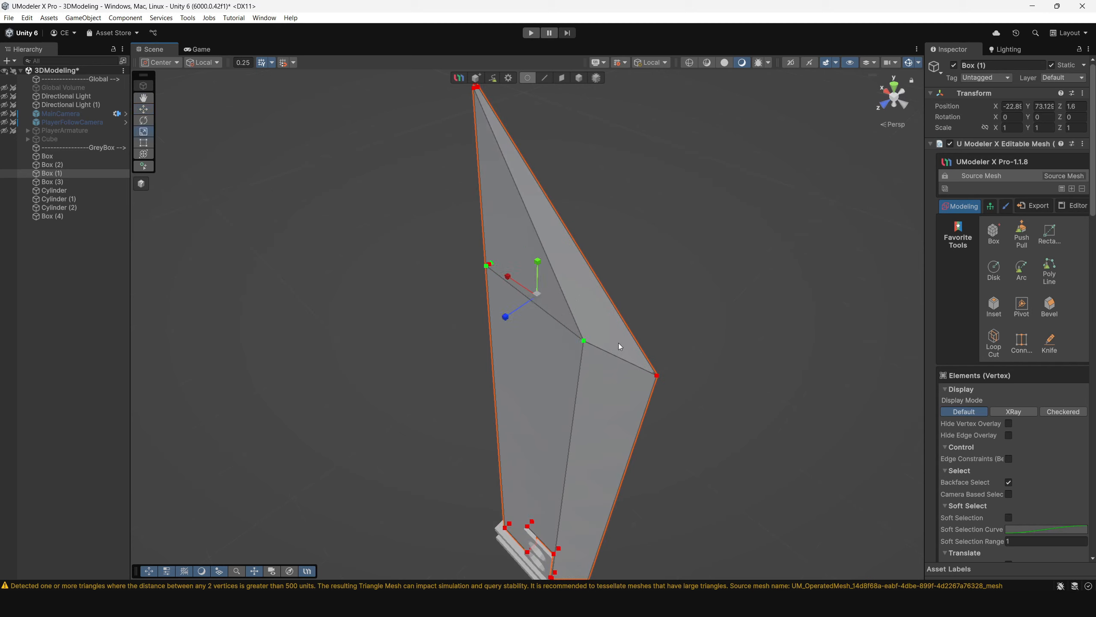
drag(507, 319, 505, 321)
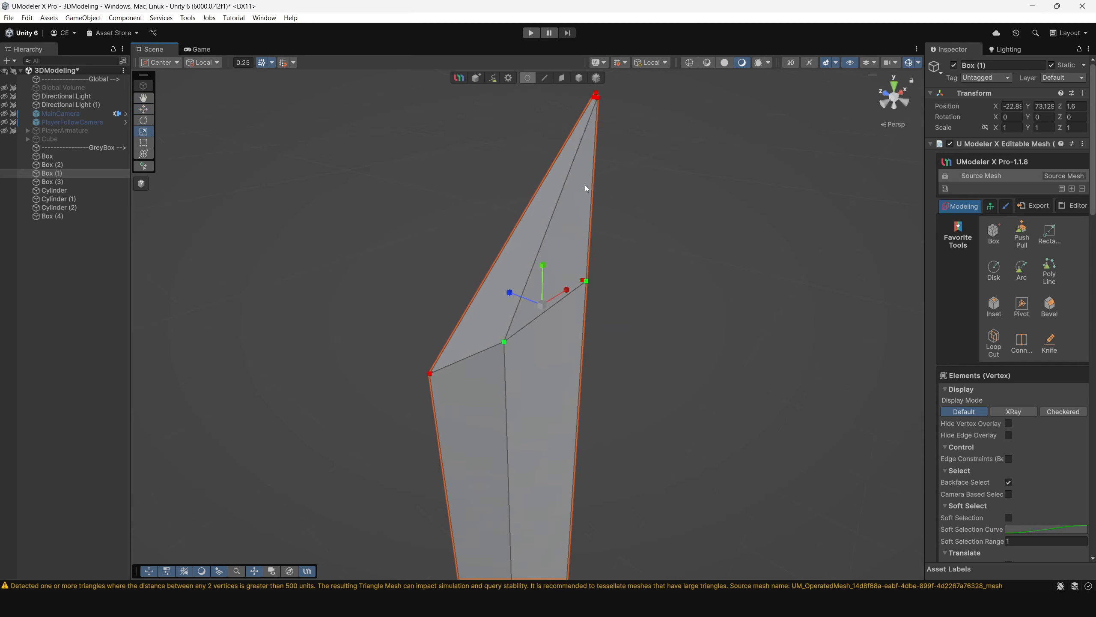
Review the finished blade, its tip, and the slot with two holes above the guard from several distances
click(697, 272)
alt+drag(697, 272, 583, 309)
scroll(595, 436, down, 8)
scroll(582, 460, up, 3)
middle_drag(470, 470, 447, 363)
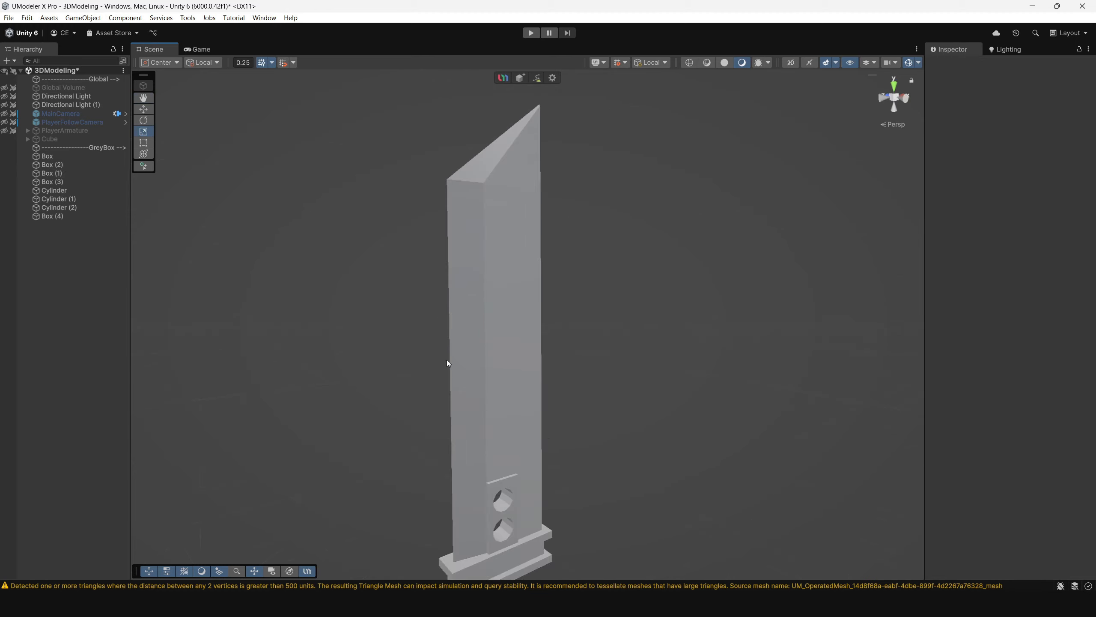
scroll(447, 360, up, 4)
middle_drag(535, 464, 543, 357)
alt+drag(542, 358, 562, 383)
scroll(469, 400, up, 6)
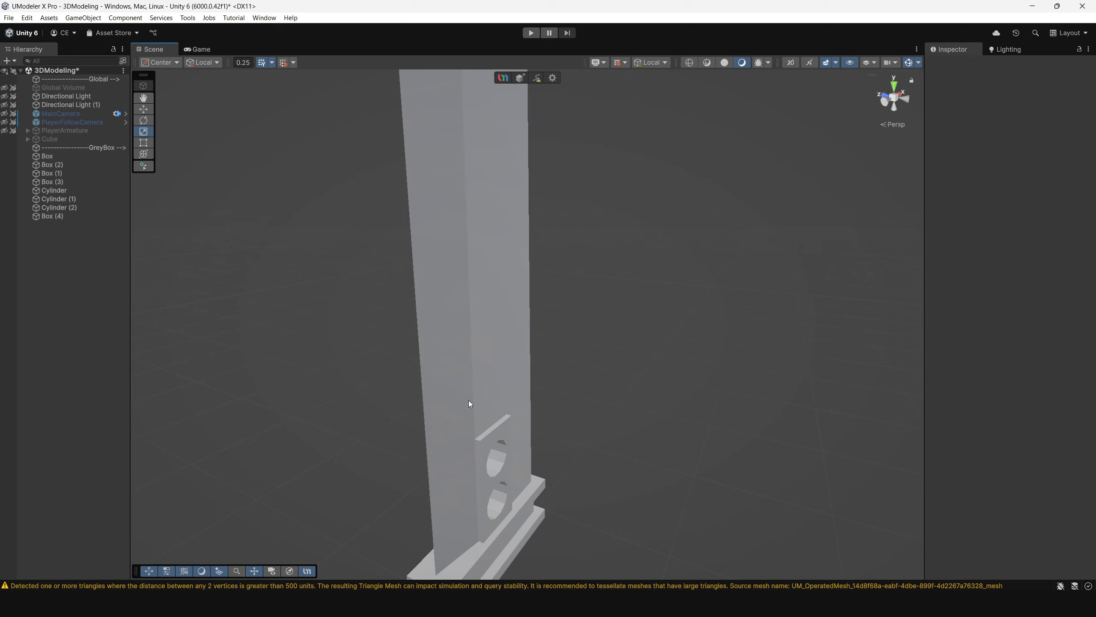
middle_drag(468, 400, 488, 378)
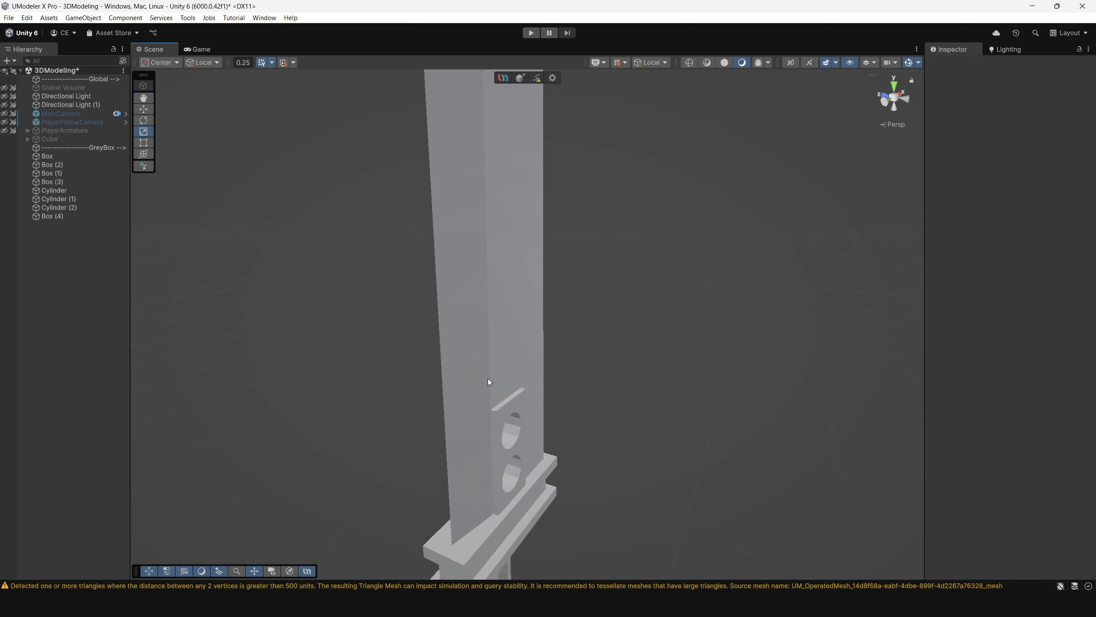
scroll(607, 504, up, 8)
scroll(438, 272, down, 15)
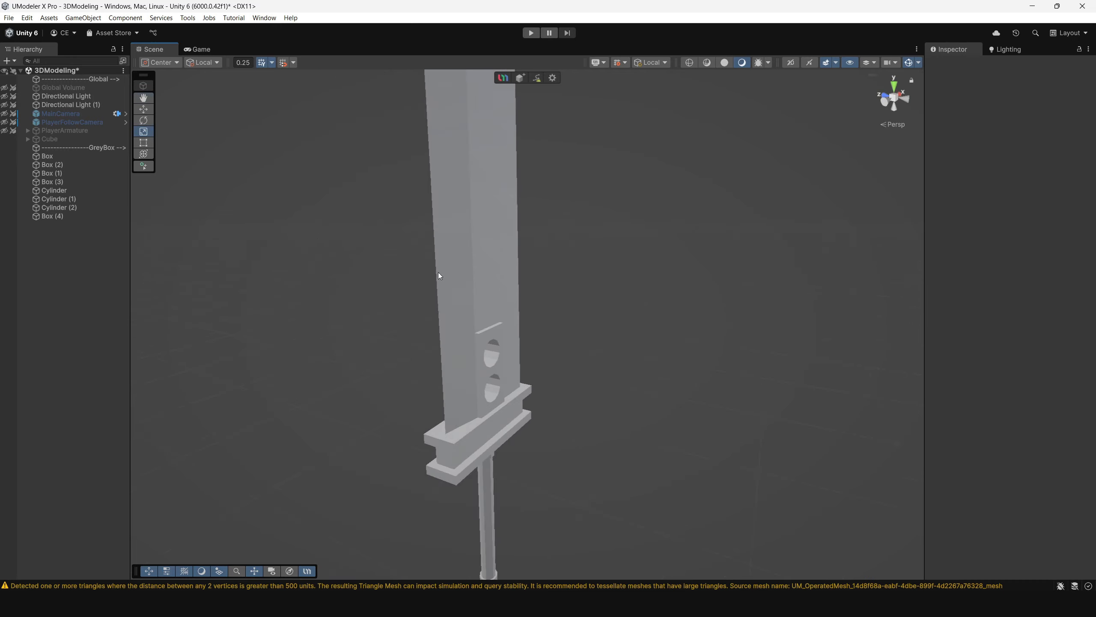
Inspect the whole sword's edges in wireframe shading, then return to plain shading and look over the lower blade
alt+drag(508, 262, 484, 269)
alt+right_drag(484, 269, 571, 362)
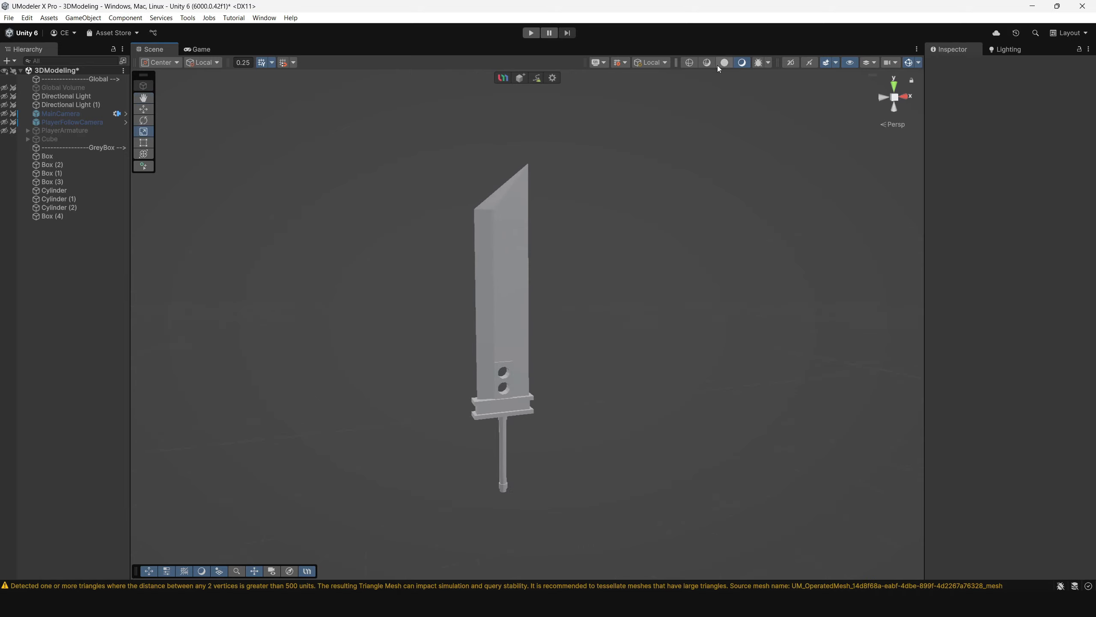
click(707, 62)
mouse_move(538, 282)
alt+mouse_down()
mouse_move(817, 289)
mouse_move(580, 311)
mouse_move(583, 328)
mouse_move(538, 336)
alt+mouse_up()
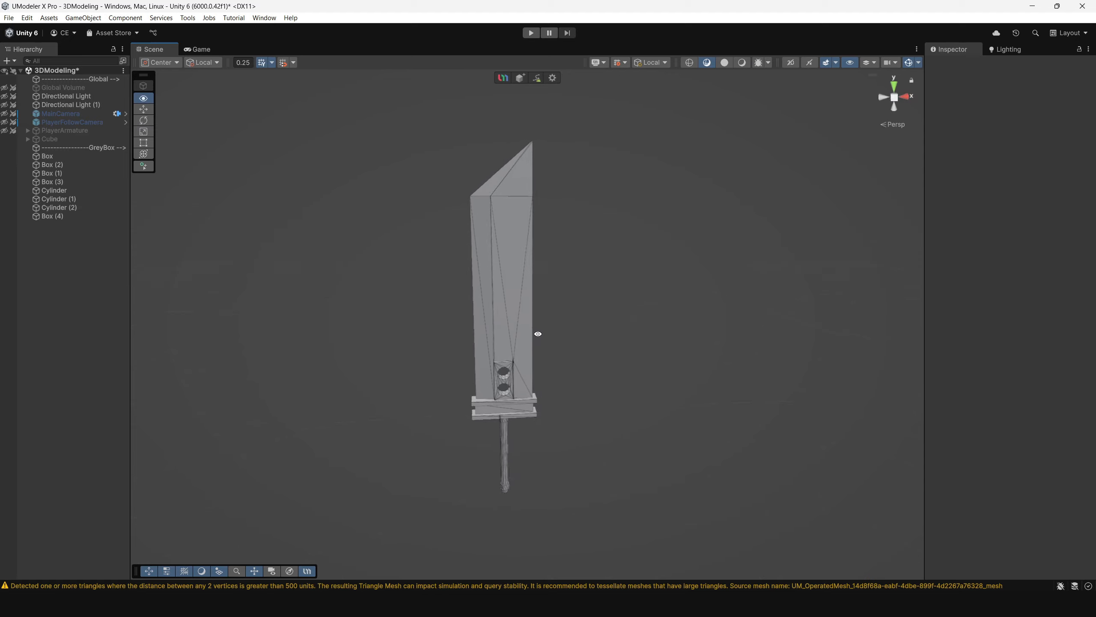
click(742, 62)
mouse_move(515, 276)
alt+mouse_down()
mouse_move(573, 299)
mouse_move(558, 270)
mouse_move(550, 399)
mouse_move(644, 393)
mouse_move(543, 341)
mouse_move(561, 423)
alt+mouse_up()
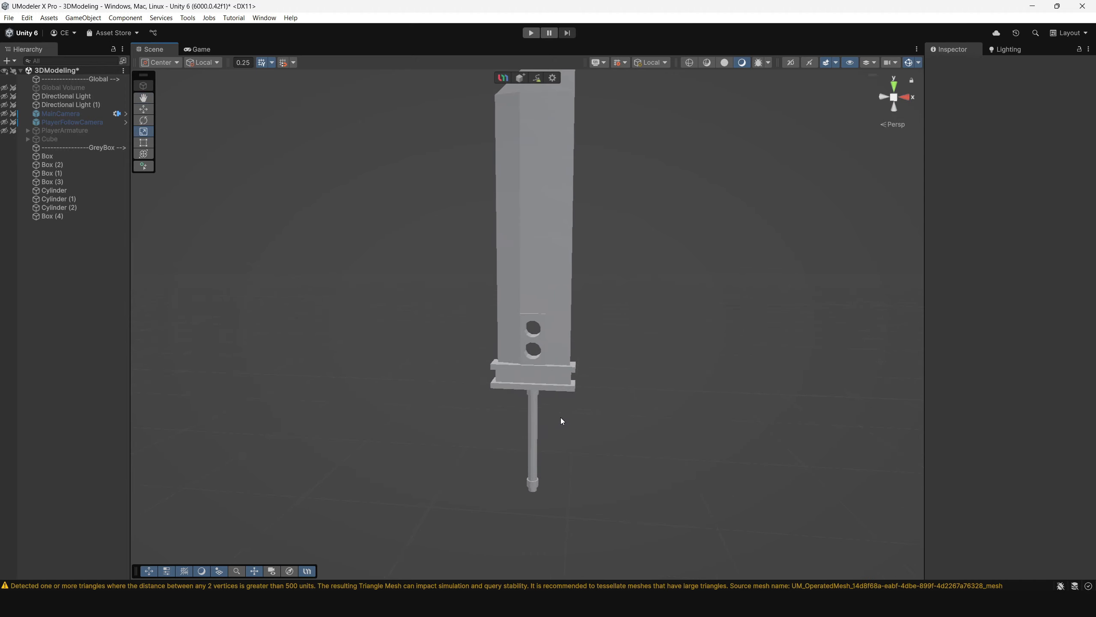
Bevel the two upper corner edges of the slot insert with a normalized width of 0.28
click(536, 327)
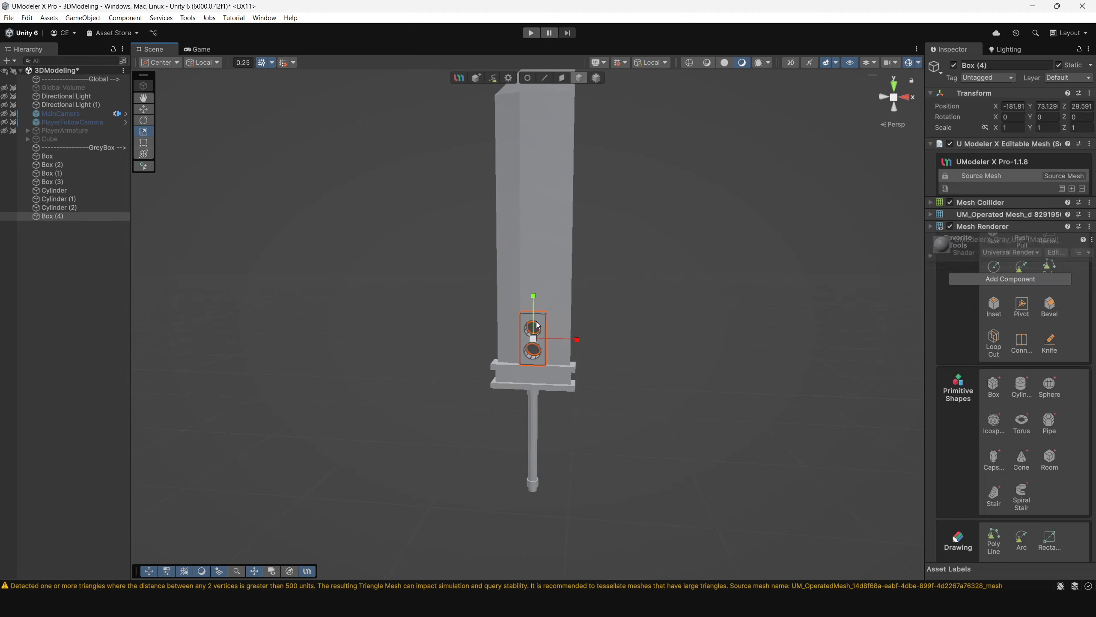
key(f)
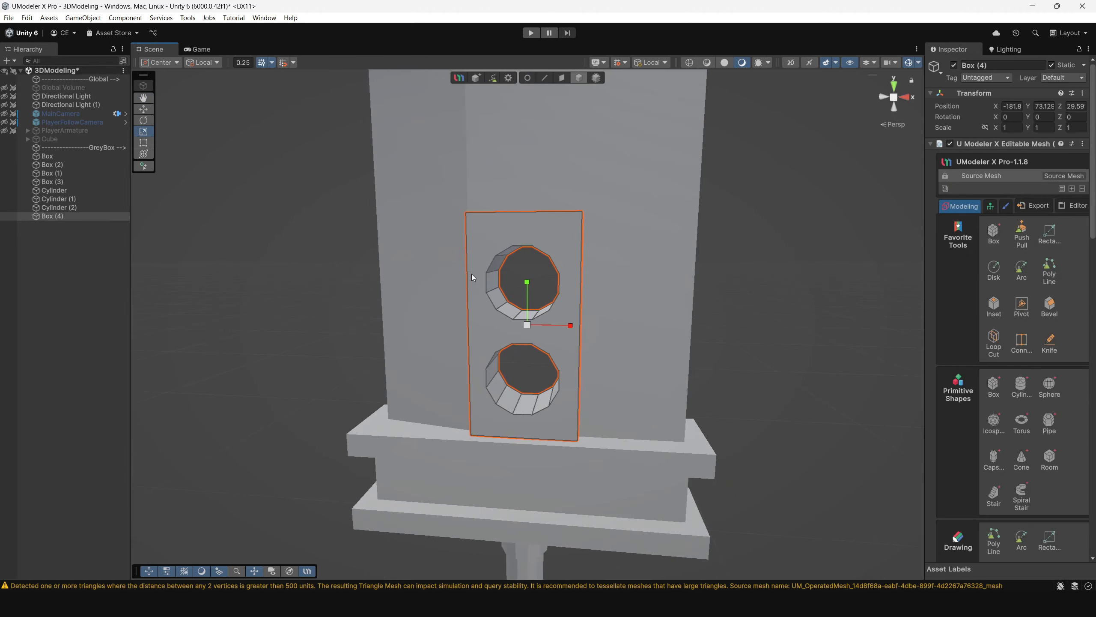
alt+drag(477, 274, 577, 310)
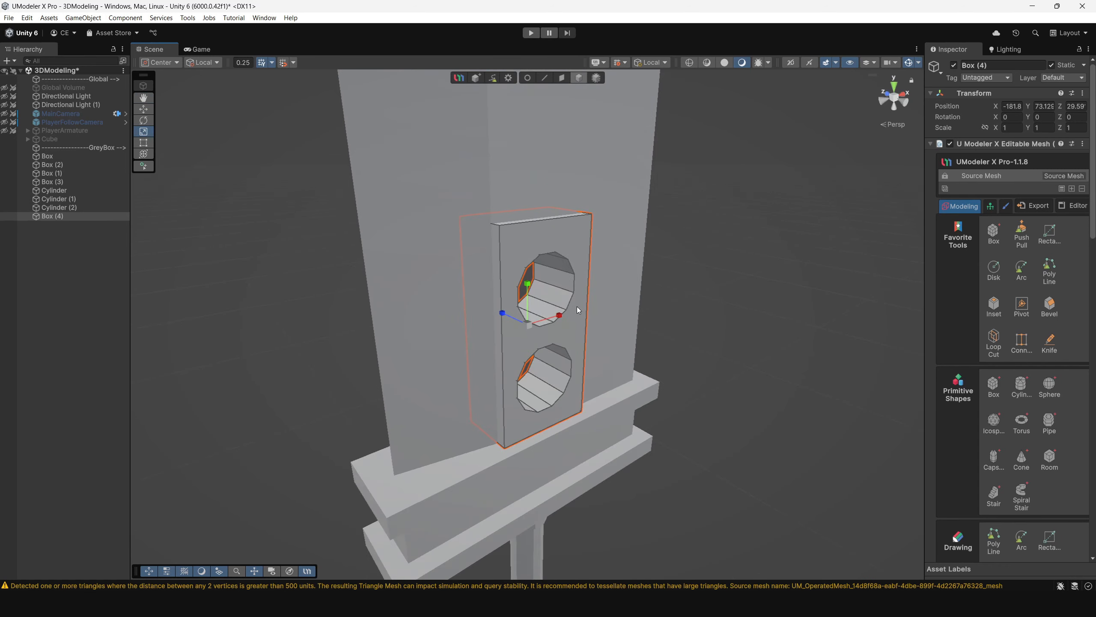
alt+drag(534, 204, 539, 273)
click(540, 81)
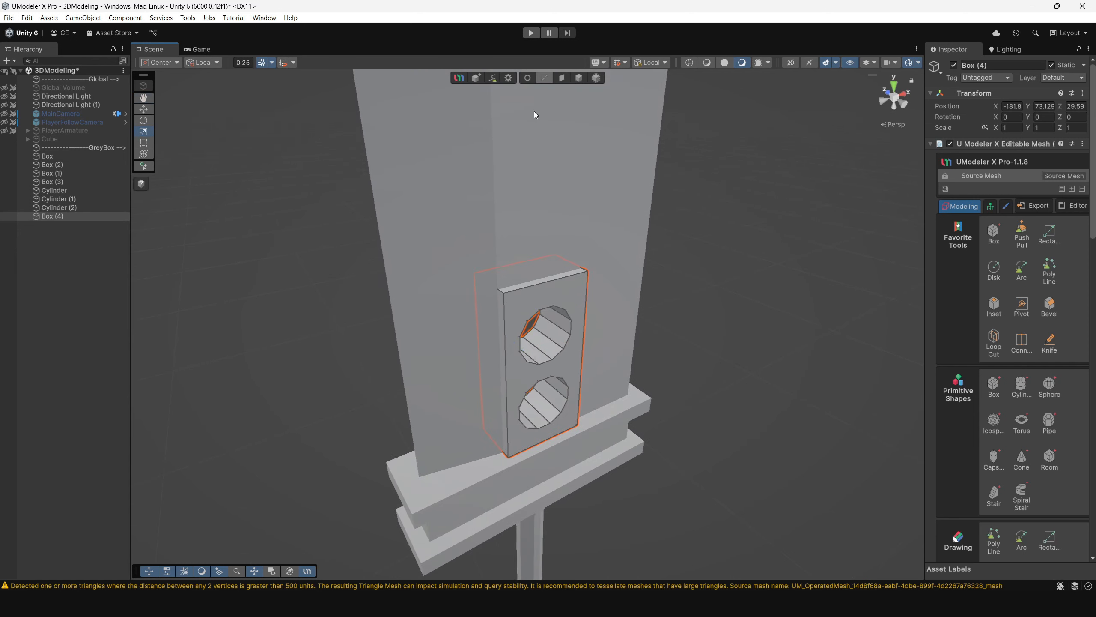
click(499, 291)
alt+drag(632, 279, 527, 281)
click(550, 291)
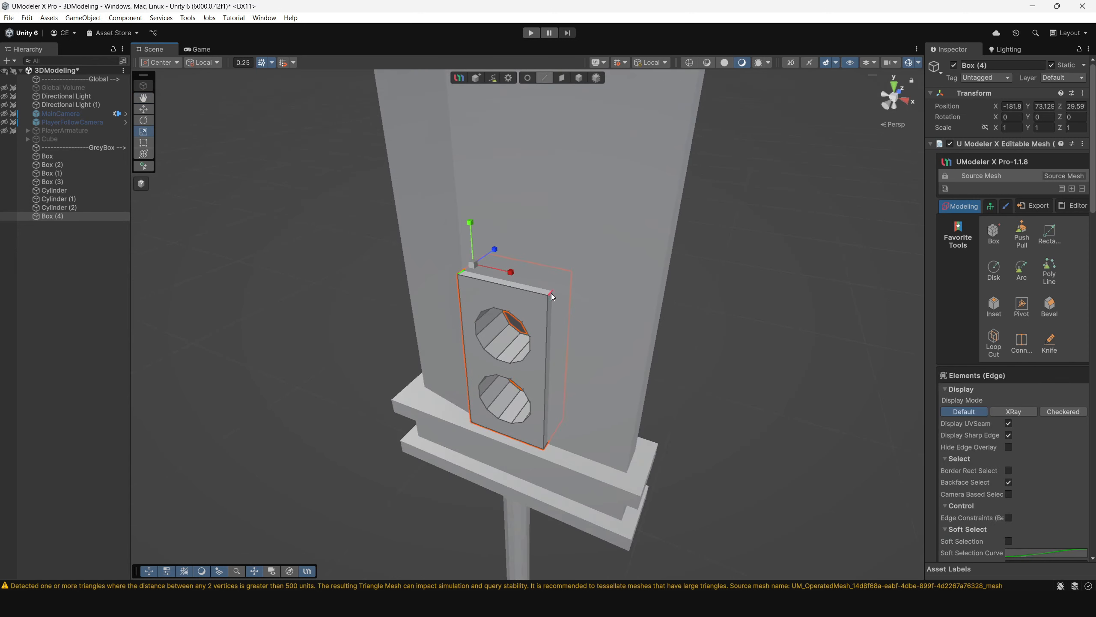
click(1050, 308)
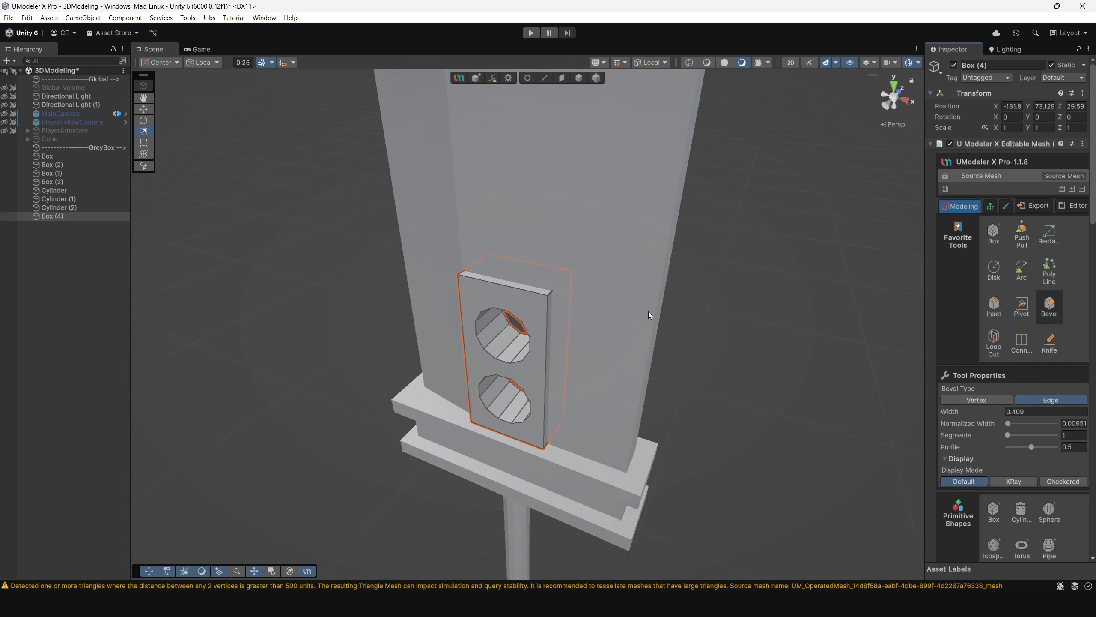
drag(1008, 424, 1019, 426)
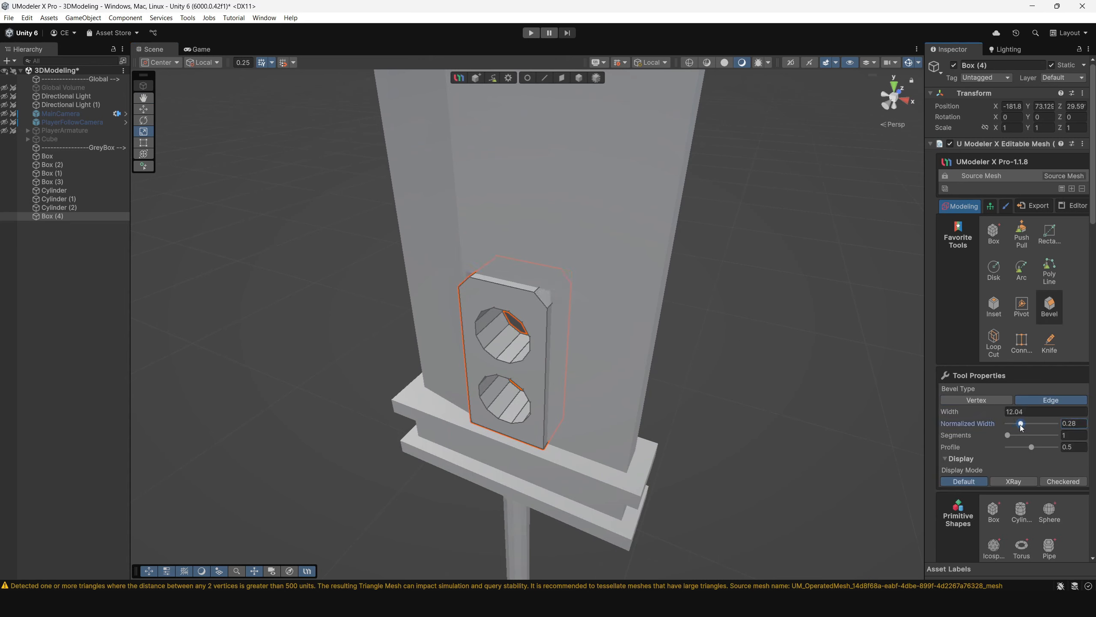
alt+drag(406, 318, 473, 264)
alt+drag(571, 260, 666, 266)
alt+drag(608, 246, 588, 323)
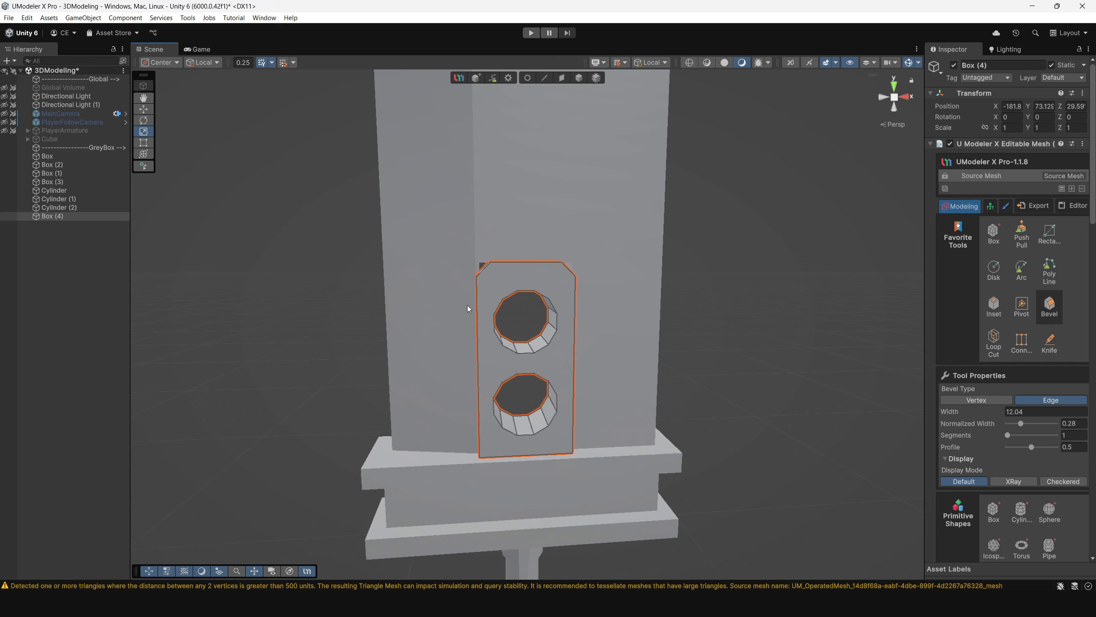
mouse_move(468, 305)
alt+mouse_down()
mouse_move(540, 303)
mouse_move(448, 301)
alt+mouse_up()
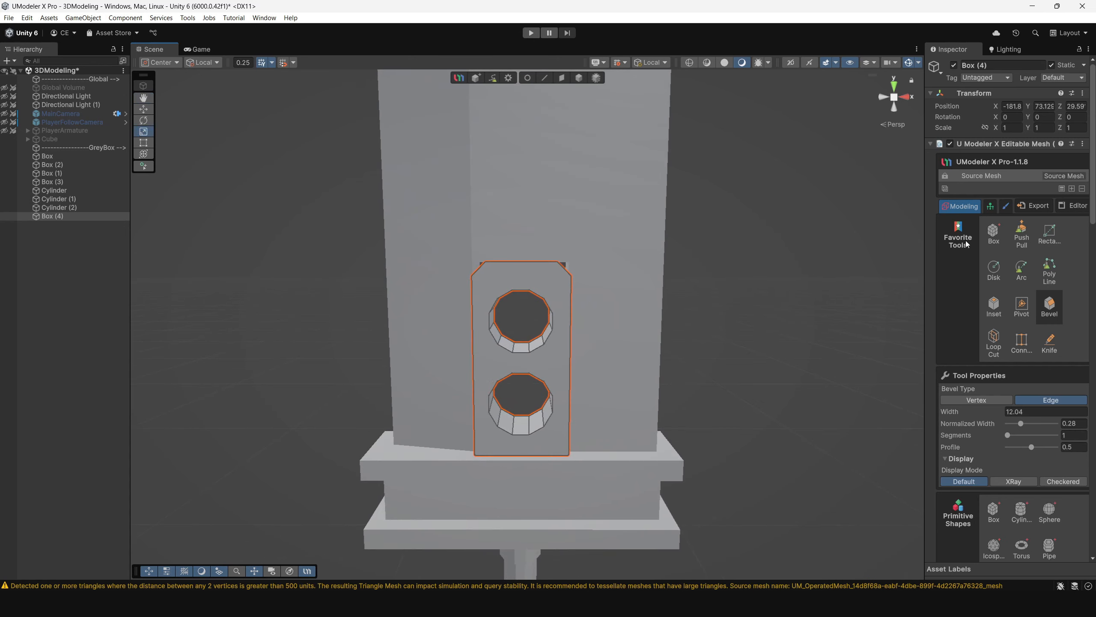
Check the insert's corners against the blade's cutout and hide the slot insert in the scene
scroll(1048, 317, down, 5)
alt+drag(564, 273, 501, 255)
click(579, 79)
click(637, 245)
scroll(559, 237, up, 5)
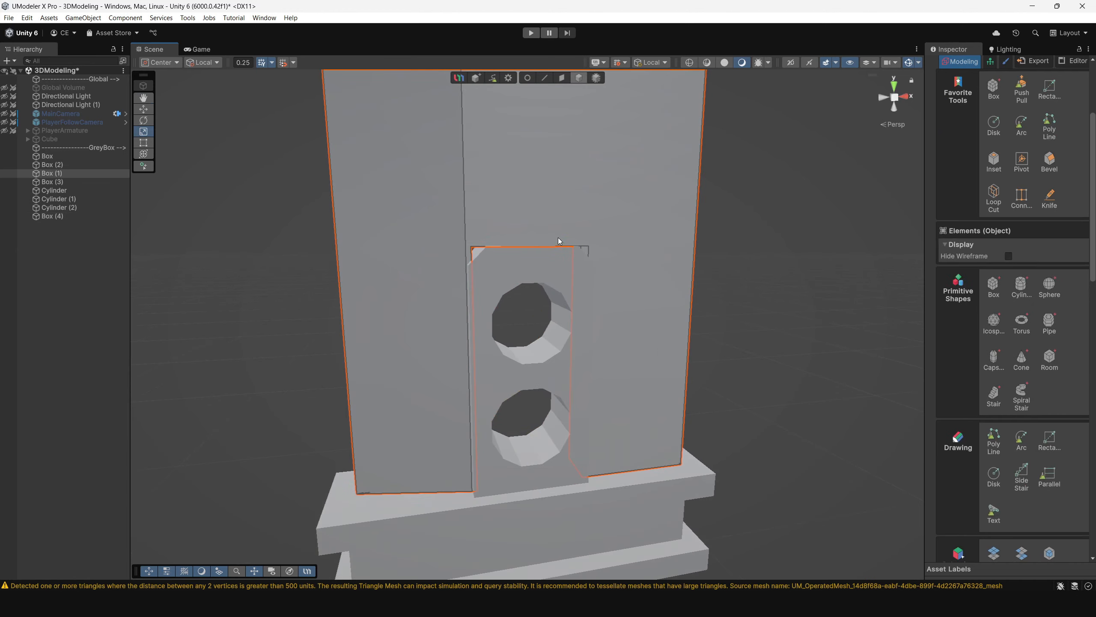
alt+drag(577, 215, 568, 191)
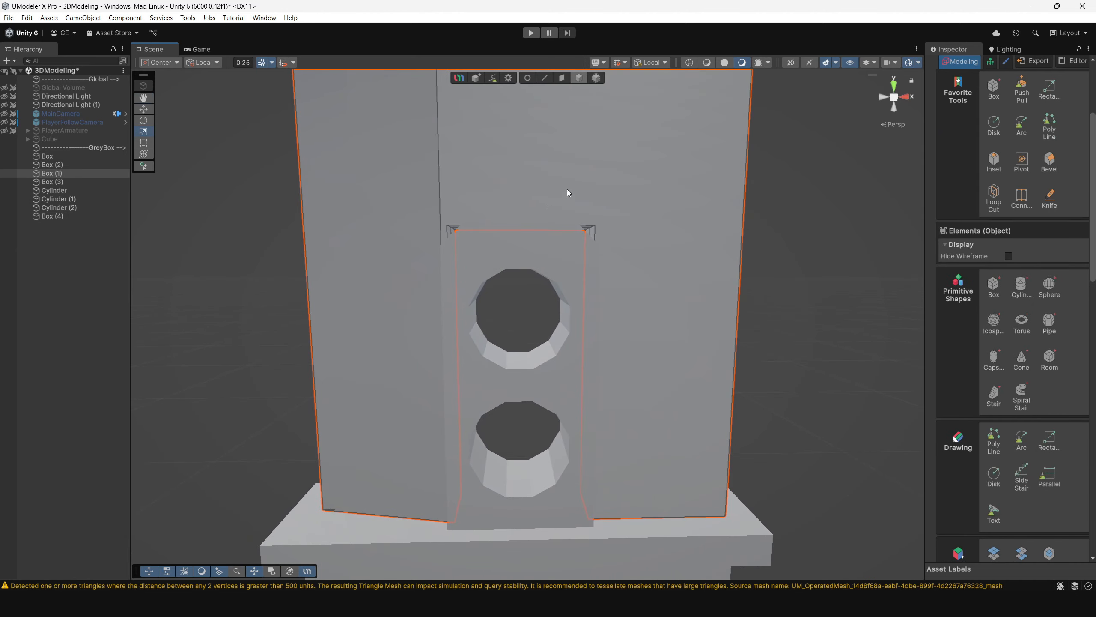
click(552, 79)
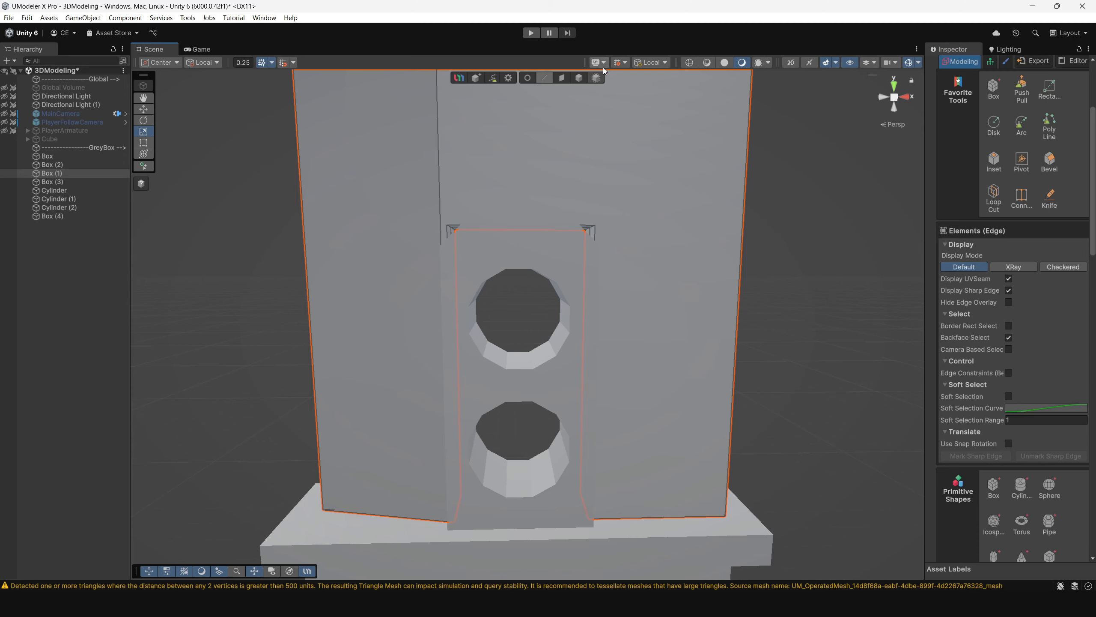
click(579, 78)
click(505, 250)
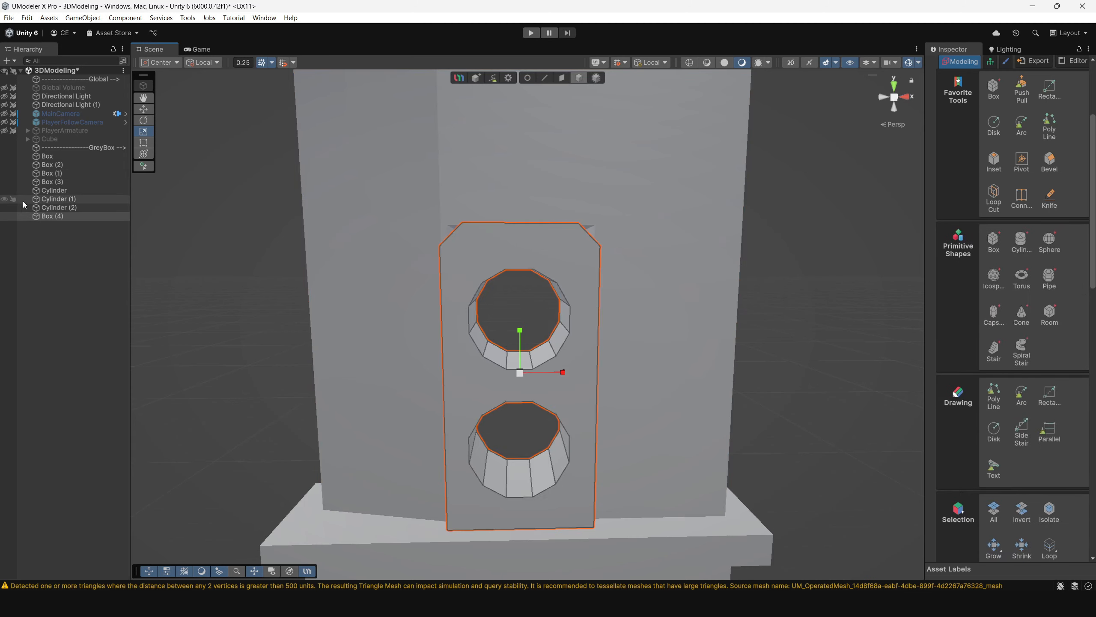
click(4, 217)
Remove the extra edges running along the middle of the inner top and side faces of the blade's cutout
alt+drag(371, 250, 546, 98)
click(466, 220)
click(466, 221)
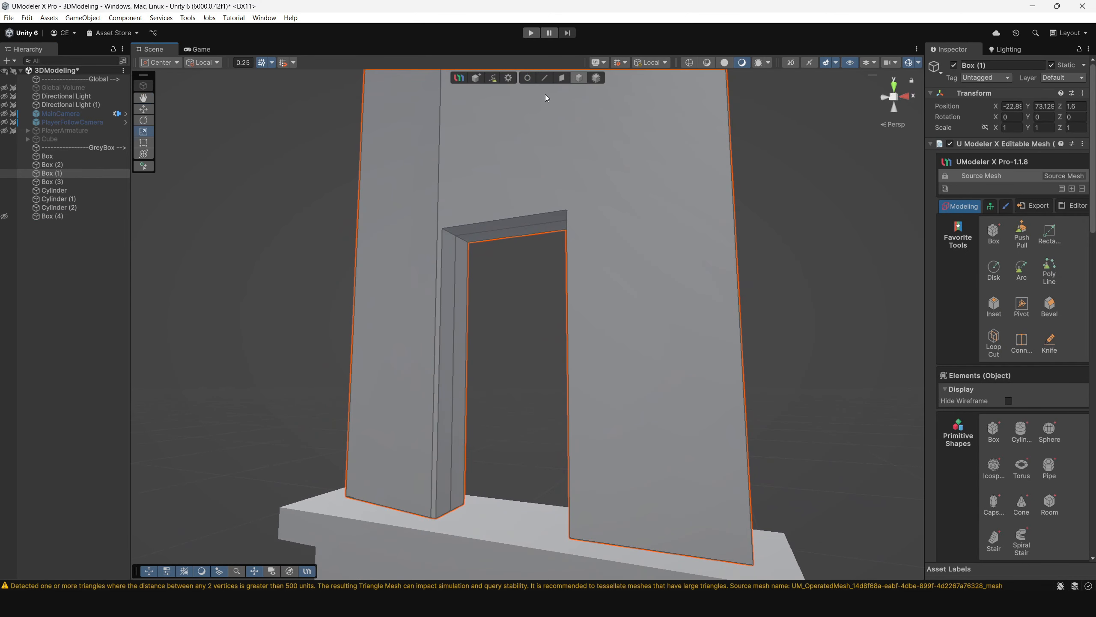
click(455, 257)
click(469, 234)
alt+drag(469, 240, 607, 246)
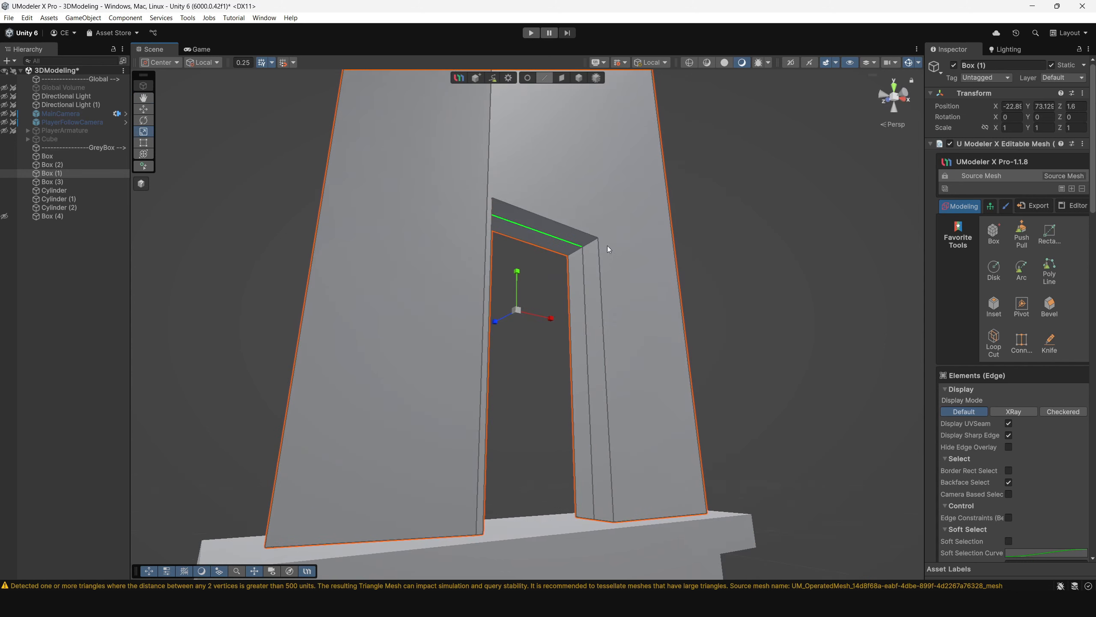
shift+click(583, 262)
key(BackSpace)
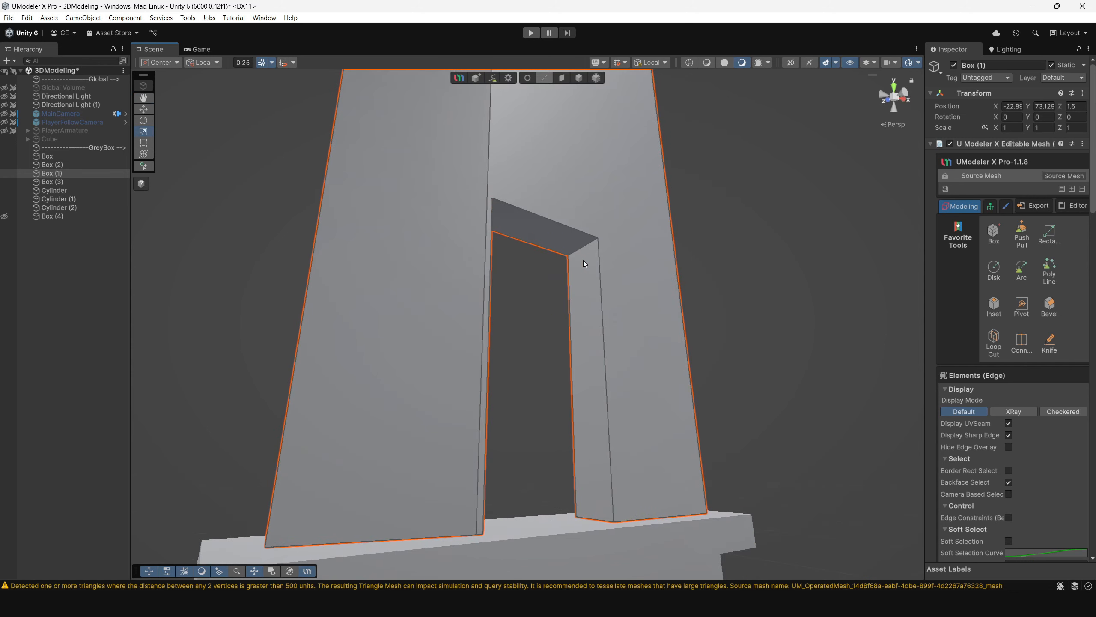
Bevel the two upper corner edges of the blade's cutout with a normalized width of 0.33
alt+drag(627, 270, 500, 291)
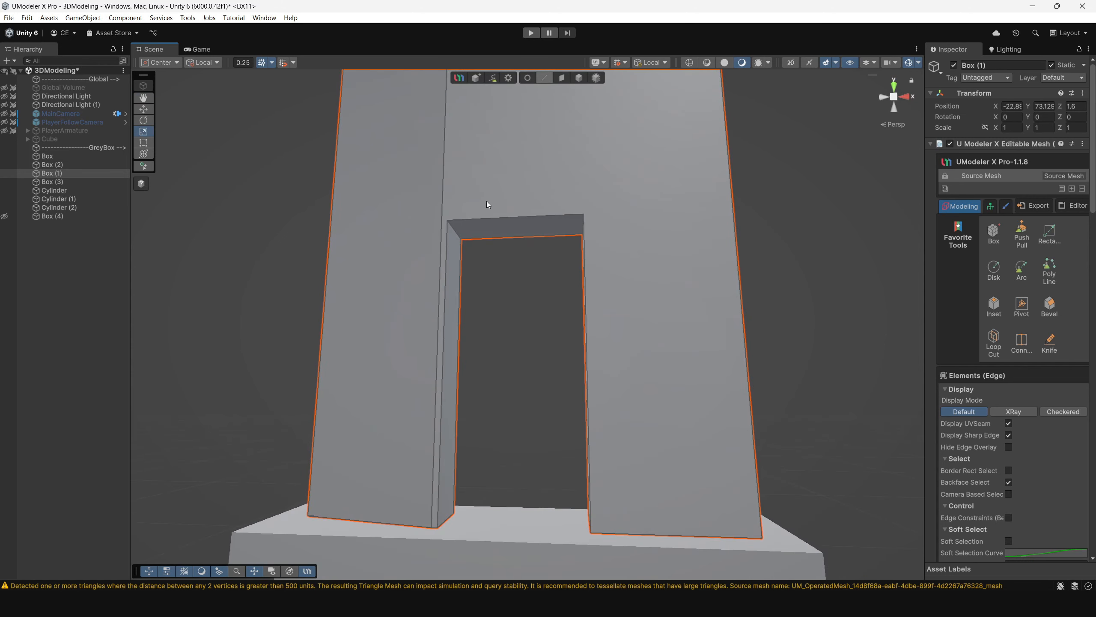
click(457, 234)
alt+drag(489, 245, 599, 240)
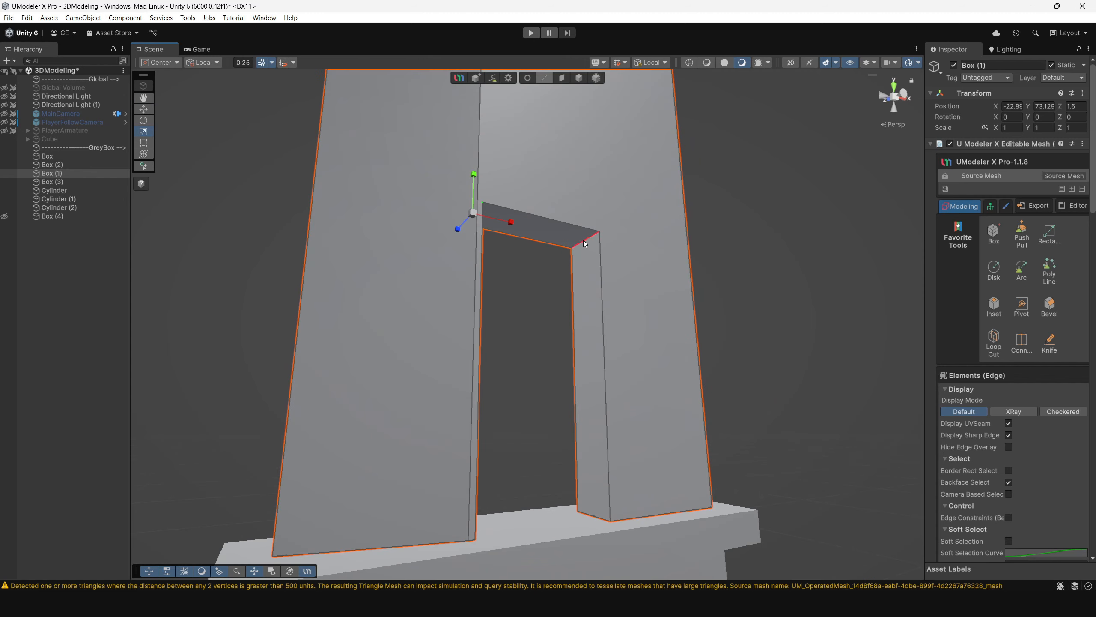
shift+click(584, 240)
click(1050, 306)
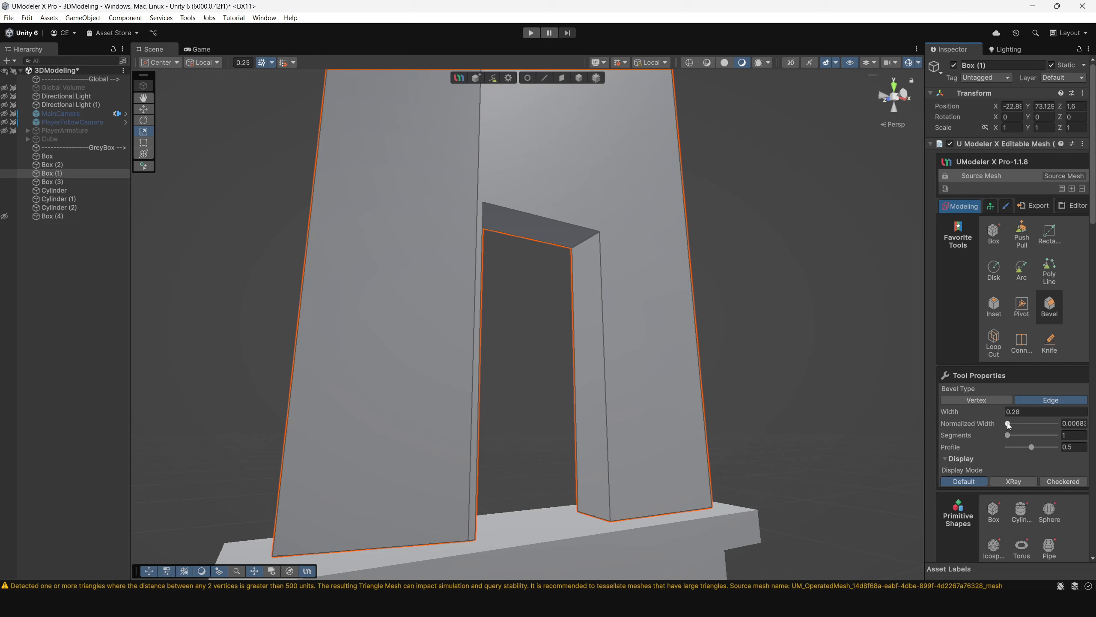
drag(1007, 424, 1024, 423)
scroll(628, 307, down, 3)
alt+drag(634, 289, 558, 324)
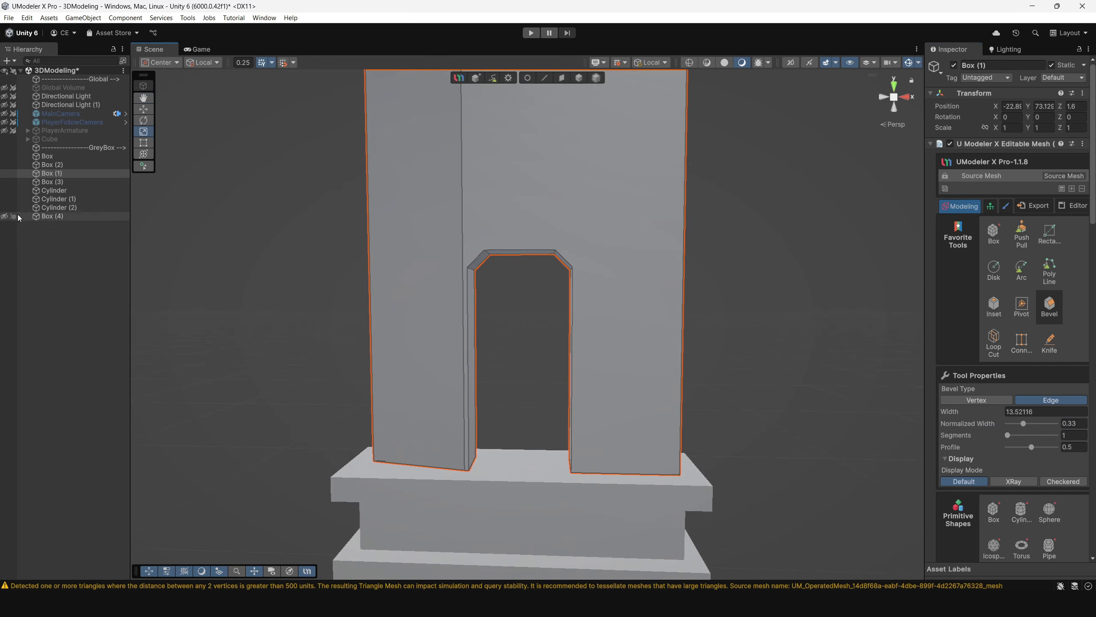
Show the slot insert again and set the cutout bevel's normalized width to 0.32 to match its corners
click(4, 216)
alt+drag(651, 325, 768, 350)
drag(1023, 423, 1020, 427)
alt+drag(604, 302, 492, 301)
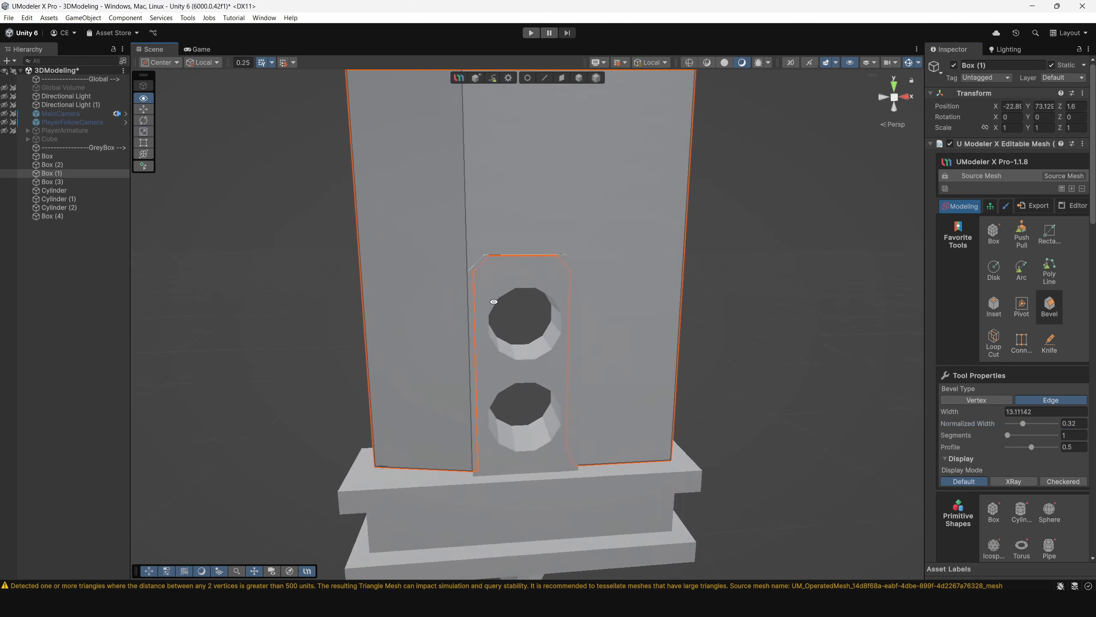
Examine the fit of the beveled insert in the blade from the front, the side and farther away
scroll(608, 363, up, 3)
click(819, 285)
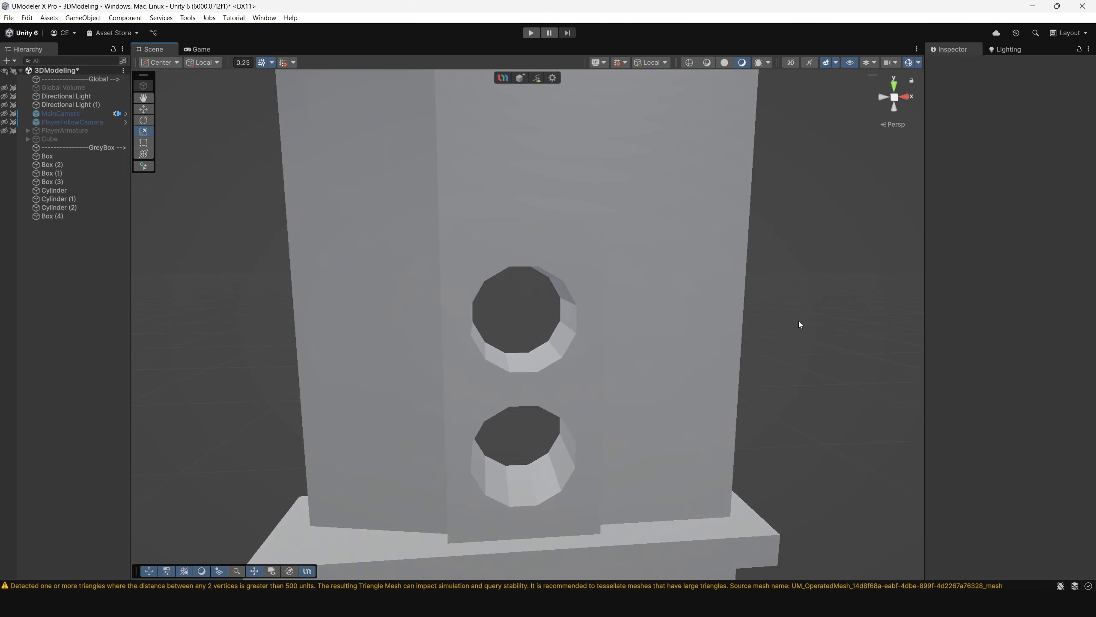
alt+drag(798, 320, 540, 290)
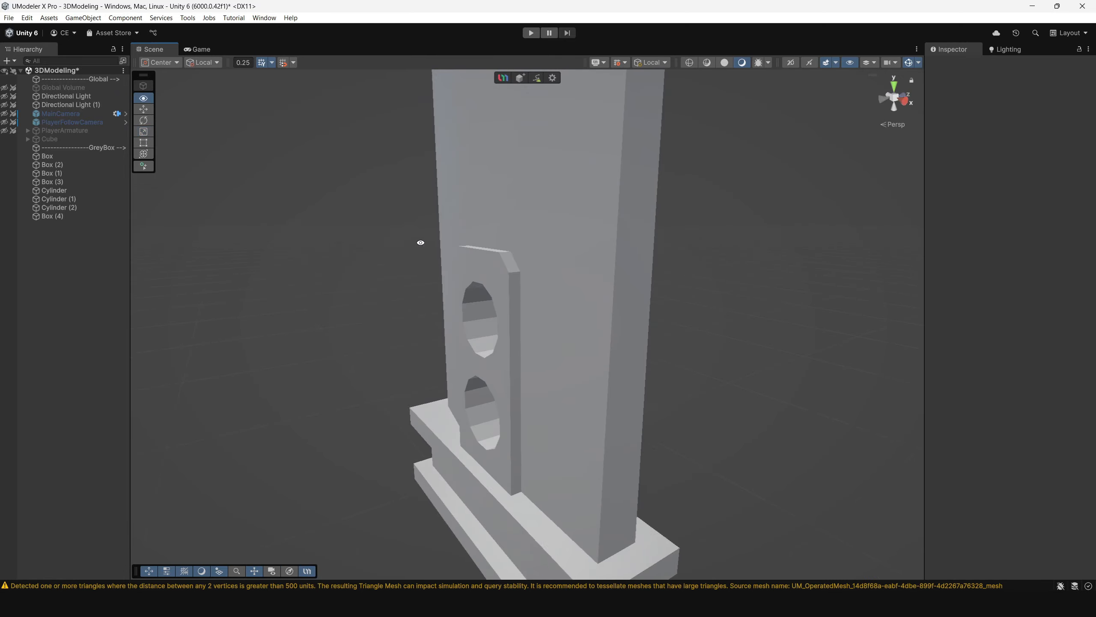
click(521, 286)
alt+drag(397, 268, 521, 241)
scroll(445, 195, down, 5)
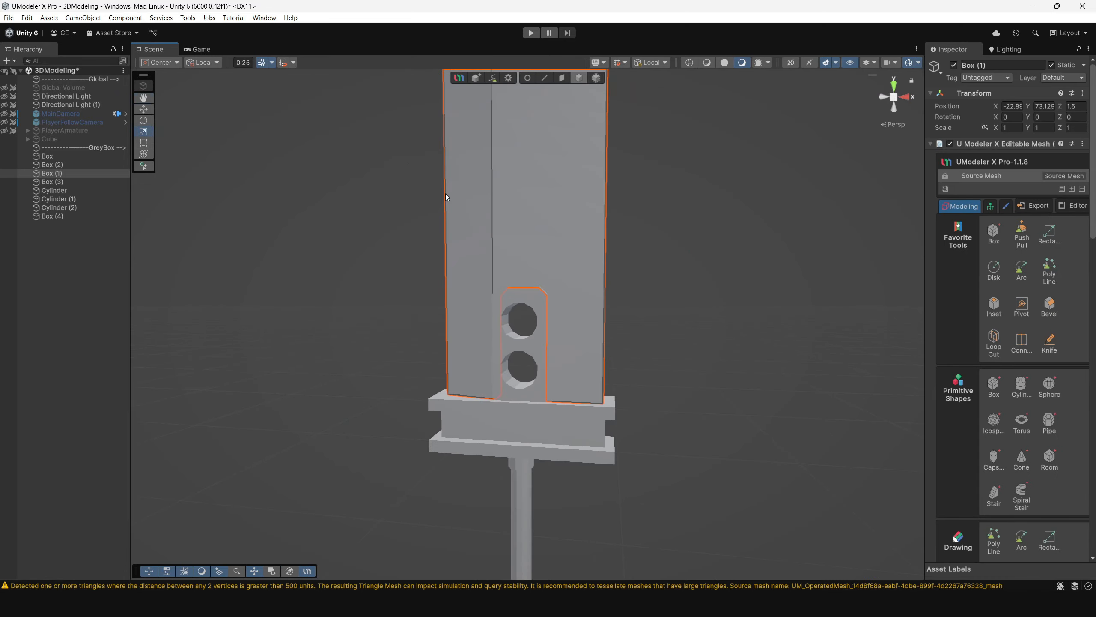
alt+drag(445, 196, 578, 208)
click(648, 216)
scroll(639, 242, up, 5)
alt+drag(626, 259, 543, 258)
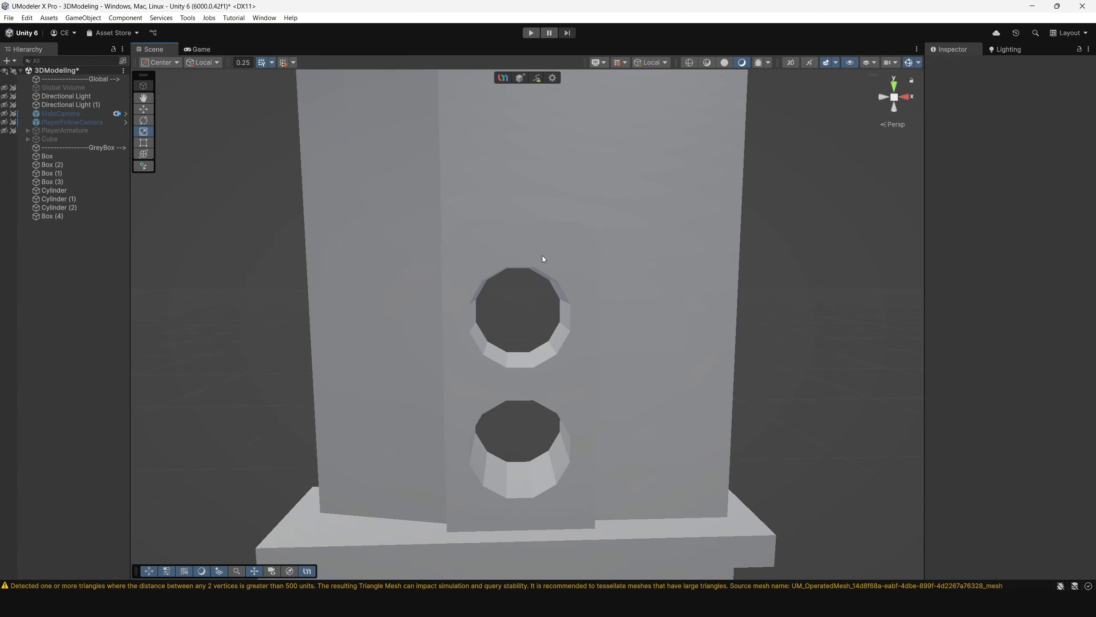
Scale the slot insert along the blade's thickness to about 0.85 so that it protrudes less from both faces
click(561, 345)
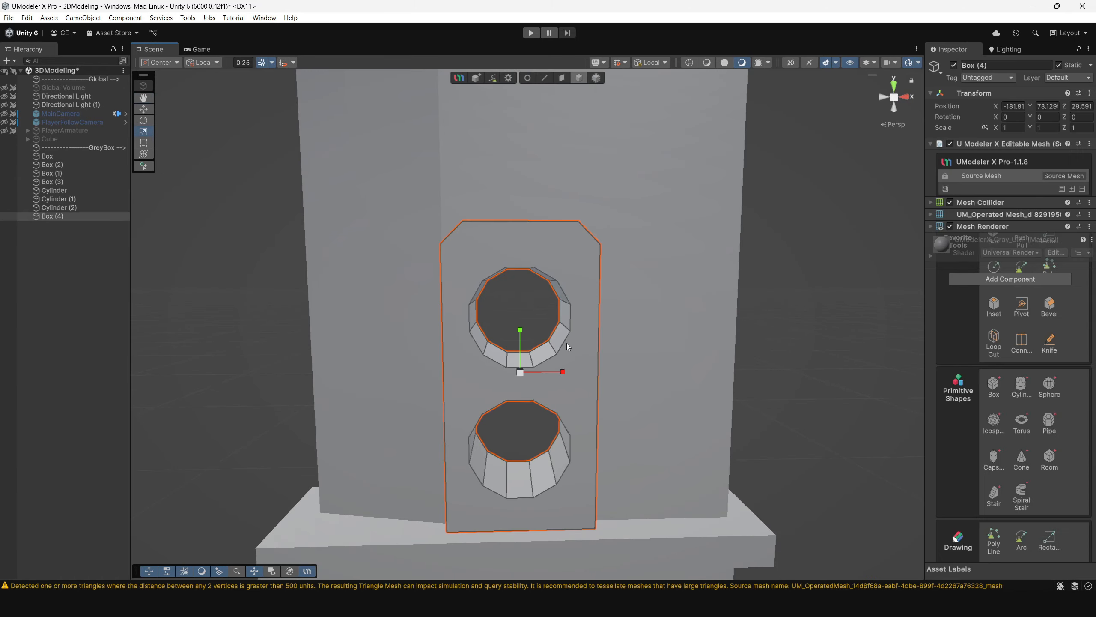
scroll(567, 343, down, 4)
alt+drag(490, 277, 626, 317)
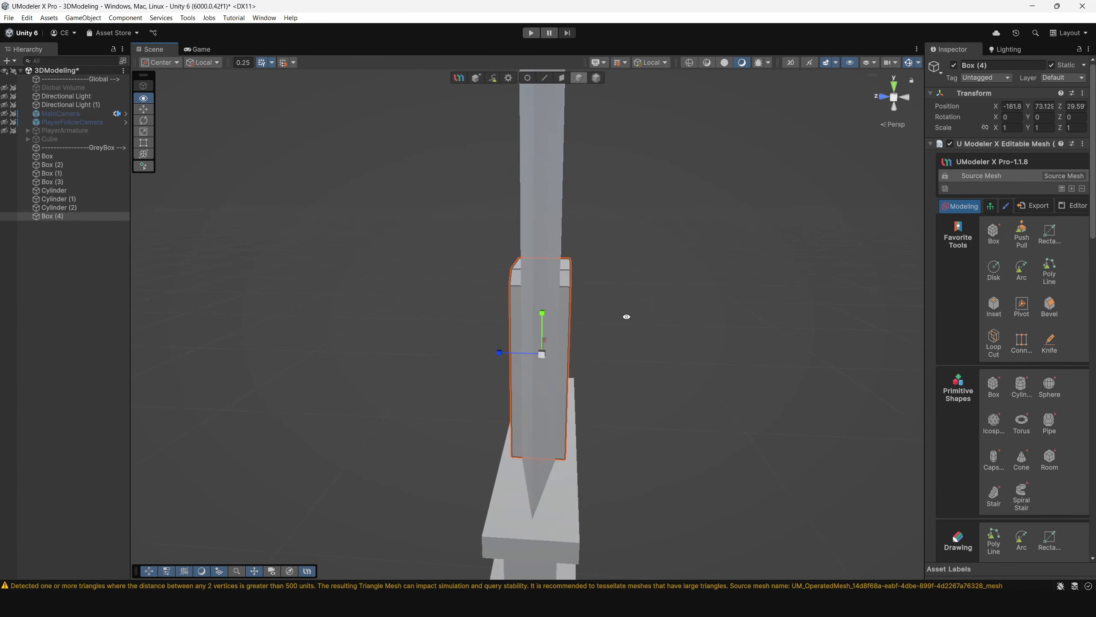
drag(498, 353, 507, 354)
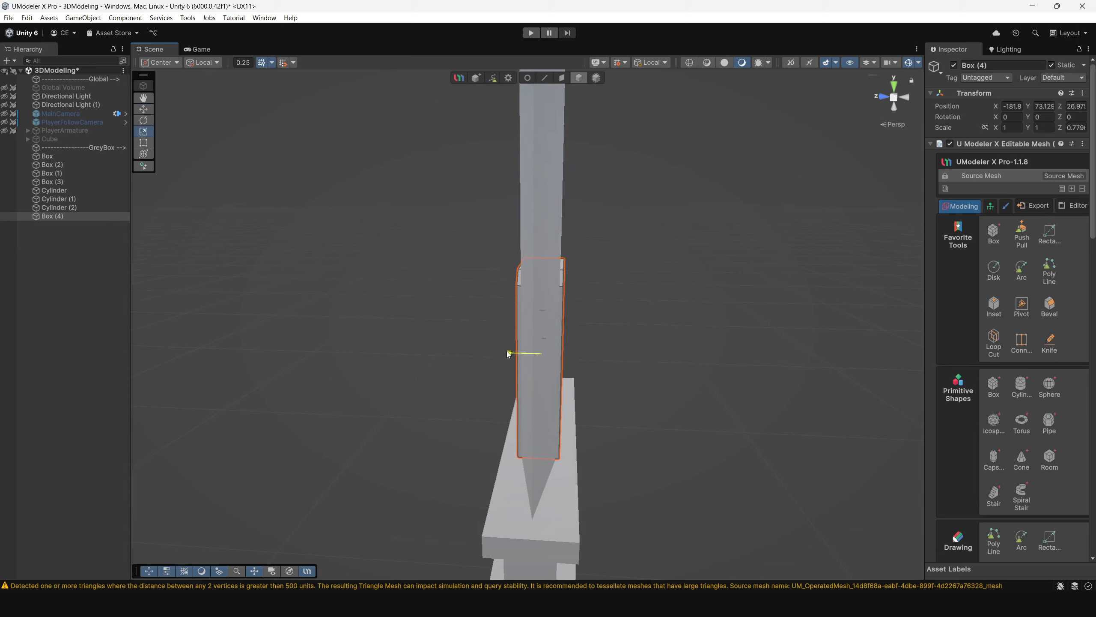
drag(507, 354, 500, 353)
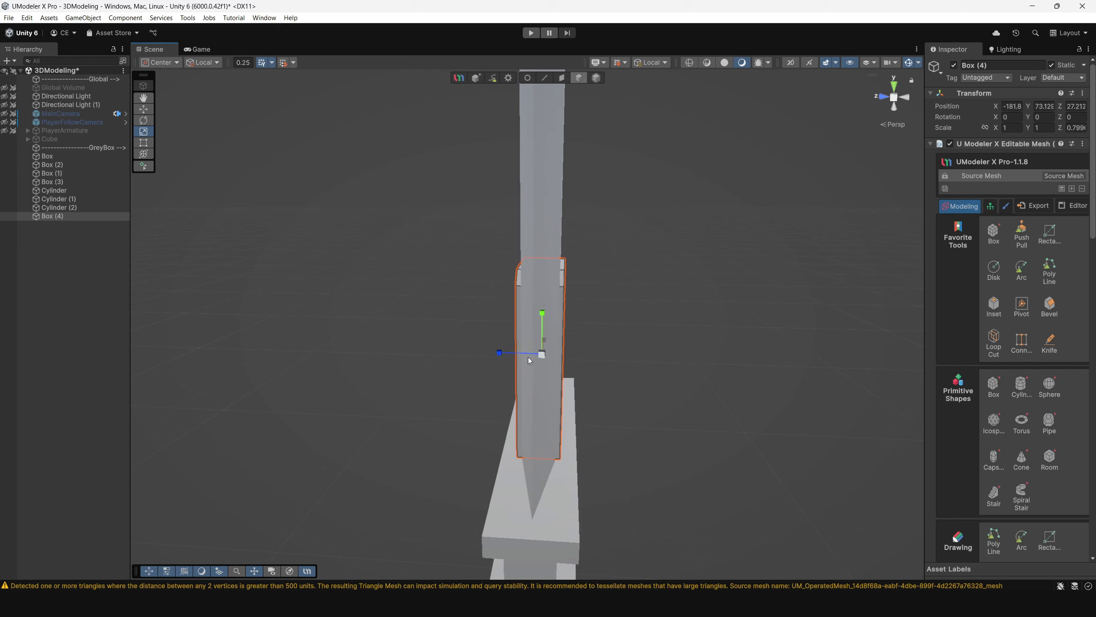
alt+drag(569, 362, 504, 351)
drag(504, 351, 501, 349)
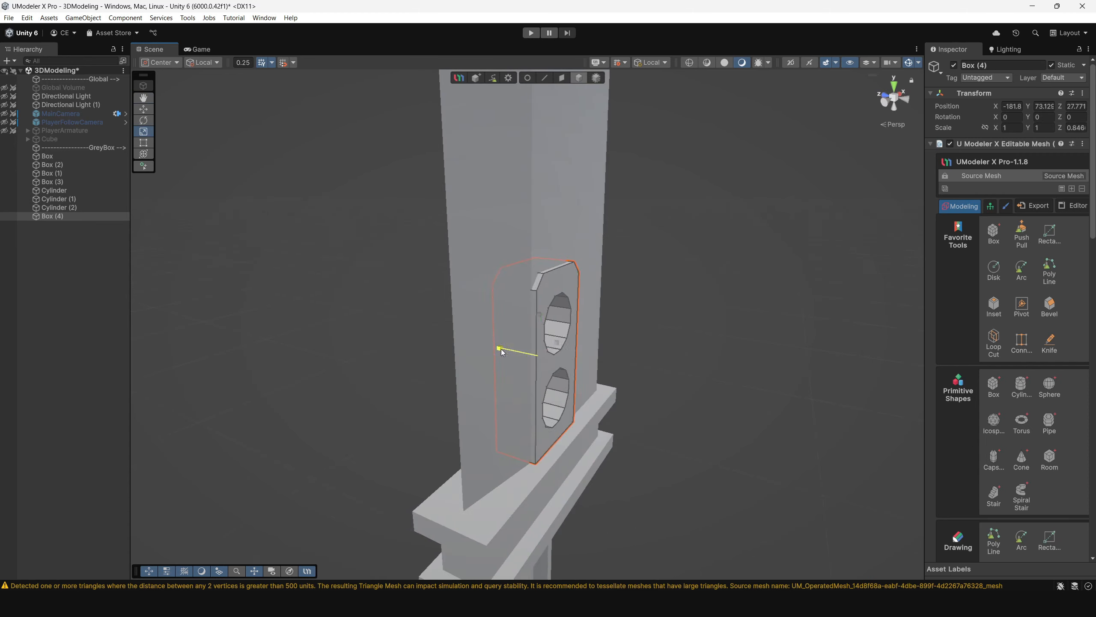
alt+drag(581, 362, 490, 330)
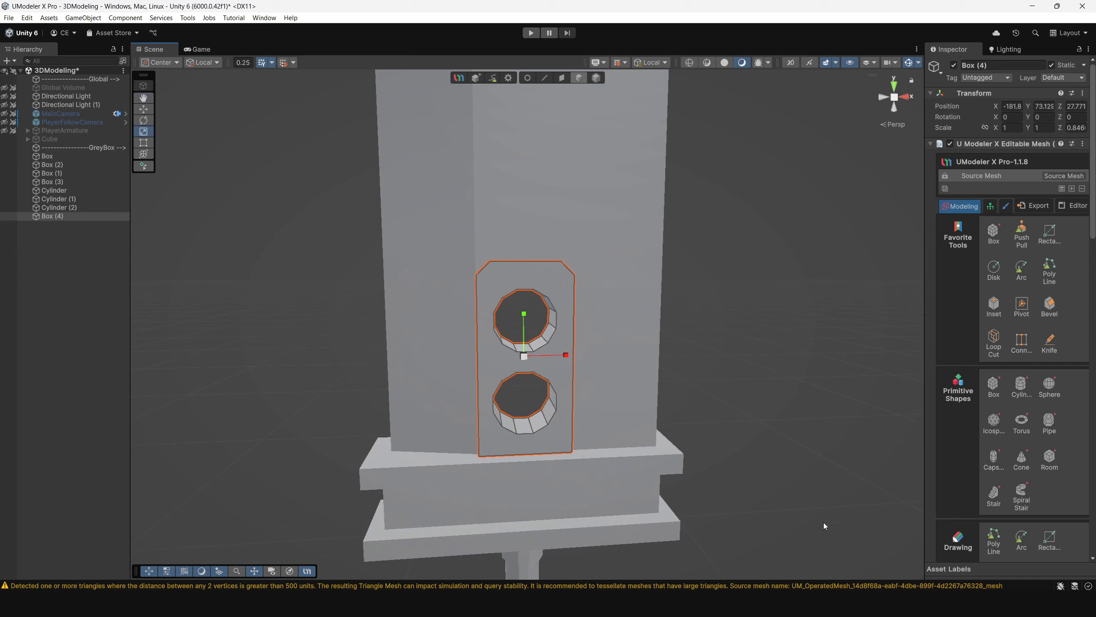
scroll(680, 431, down, 5)
click(667, 328)
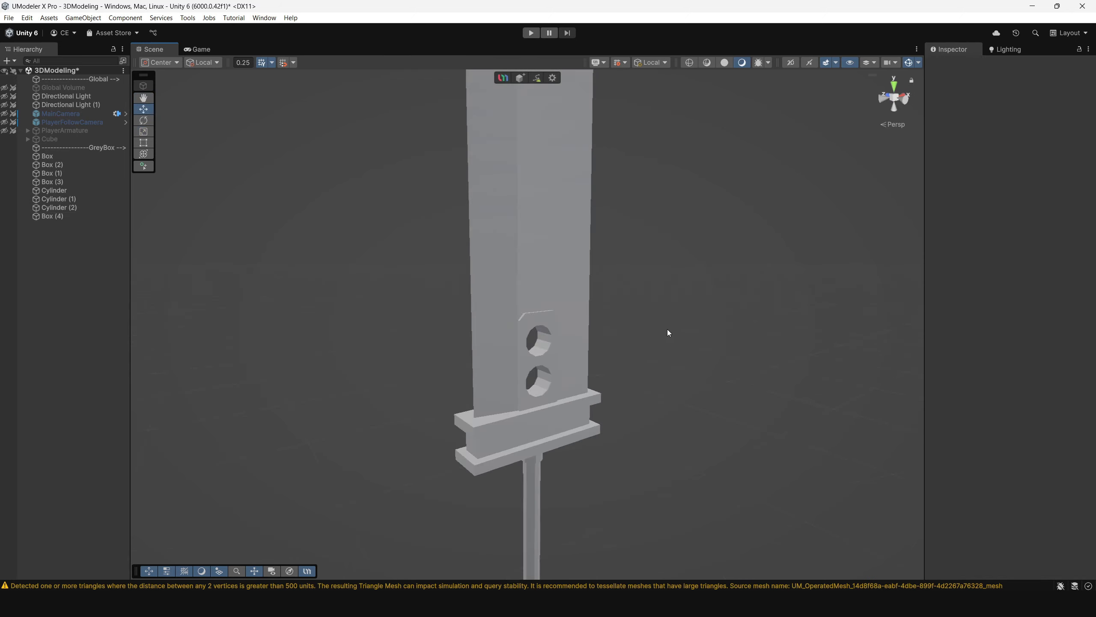
Bevel all edges of the upper guard plate with a normalized width of 0.18
alt+drag(667, 329, 606, 335)
scroll(465, 333, down, 5)
alt+right_drag(607, 335, 601, 332)
alt+drag(602, 333, 583, 366)
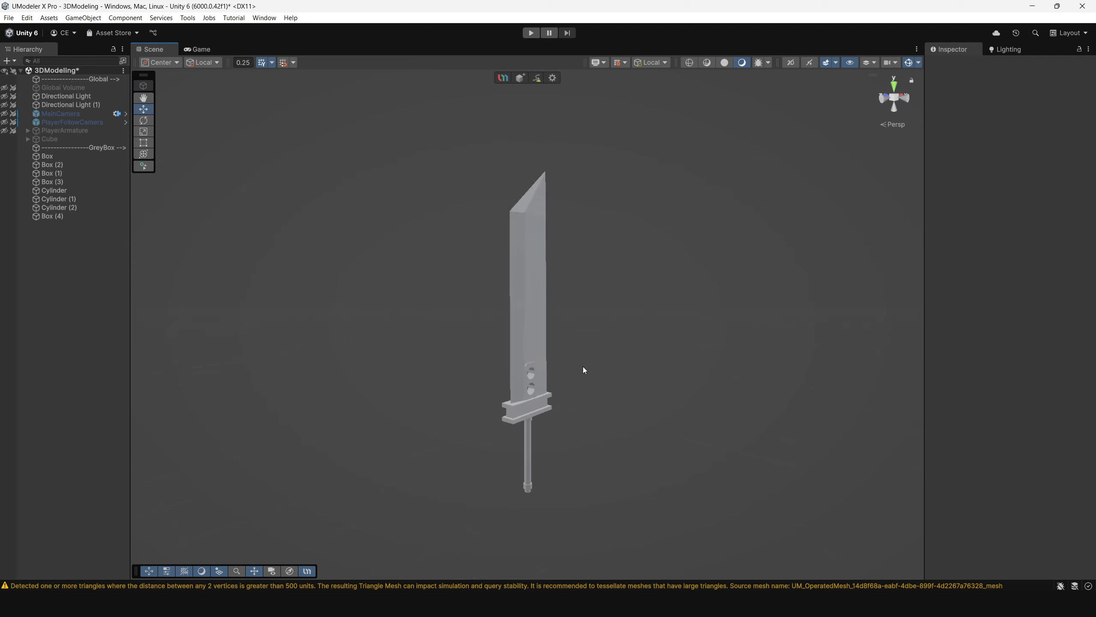
alt+right_drag(582, 366, 642, 420)
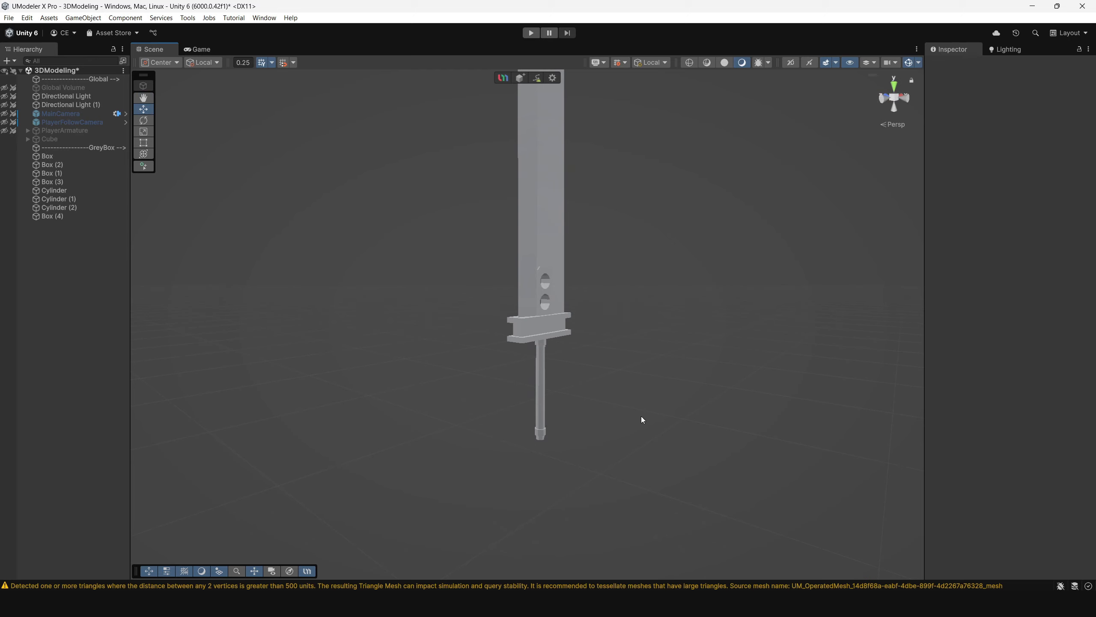
click(517, 326)
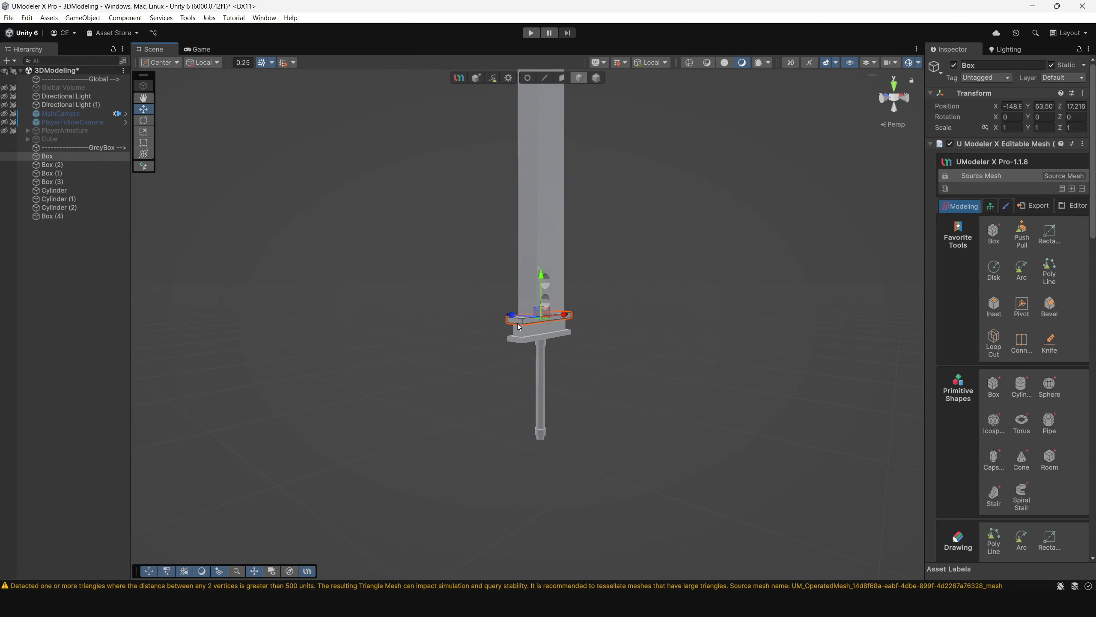
key(f)
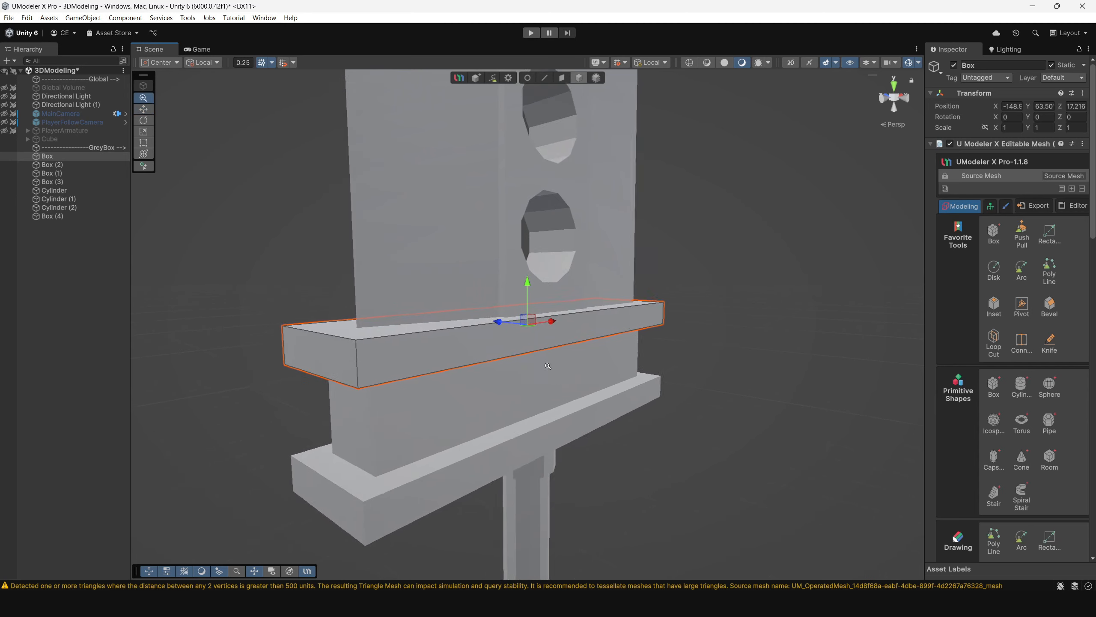
click(545, 77)
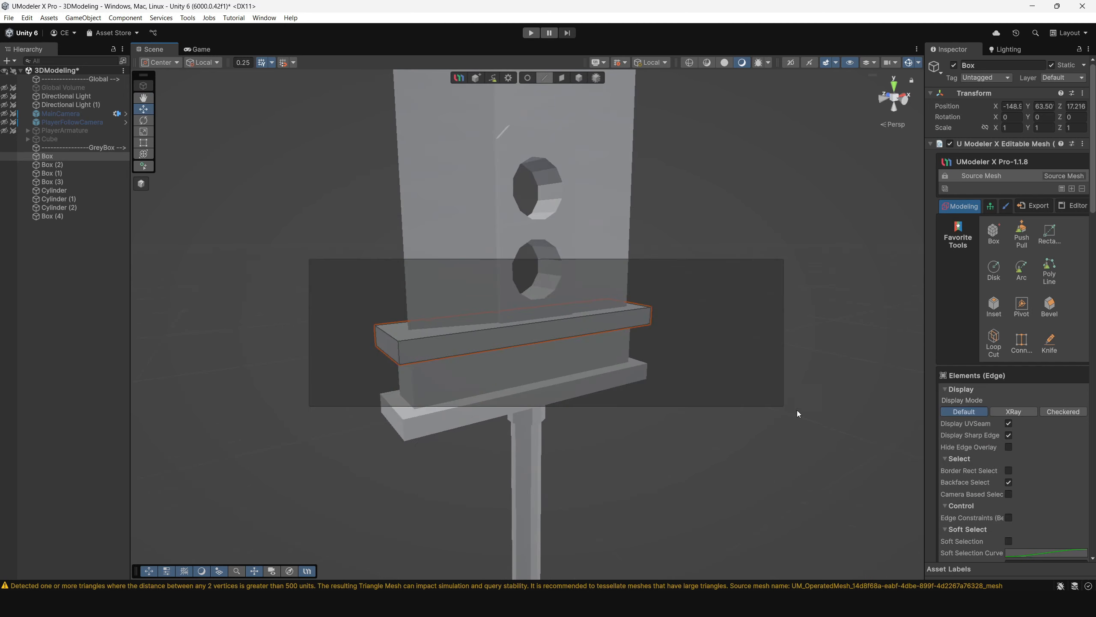
mouse_move(796, 410)
alt+mouse_down()
mouse_move(470, 351)
mouse_move(722, 384)
mouse_move(710, 399)
mouse_move(781, 412)
alt+mouse_up()
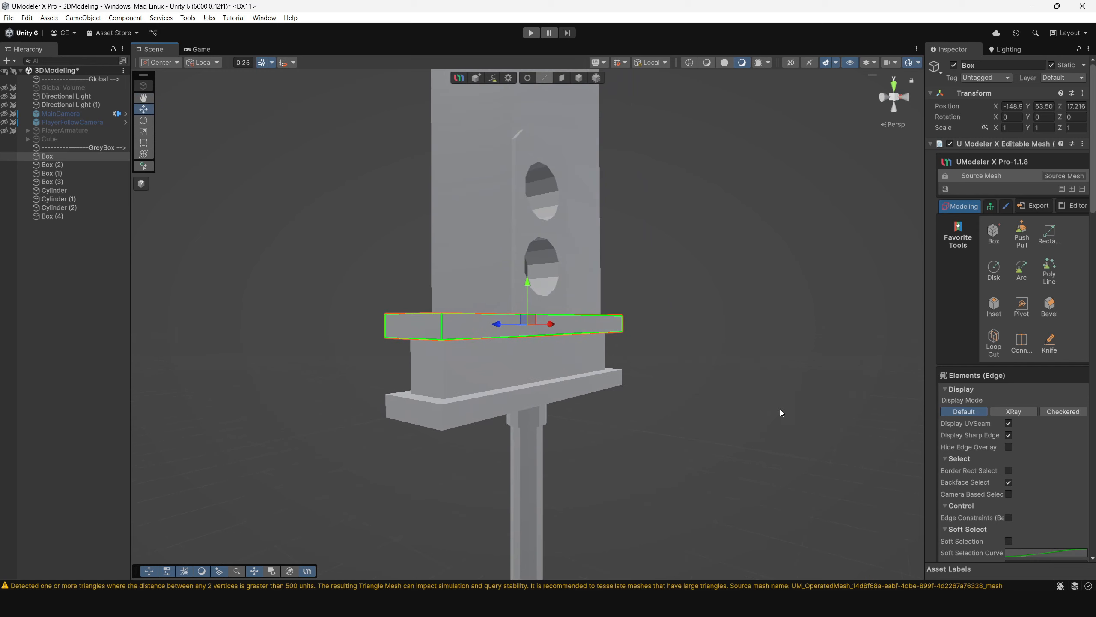
click(1050, 305)
drag(1010, 426, 1017, 427)
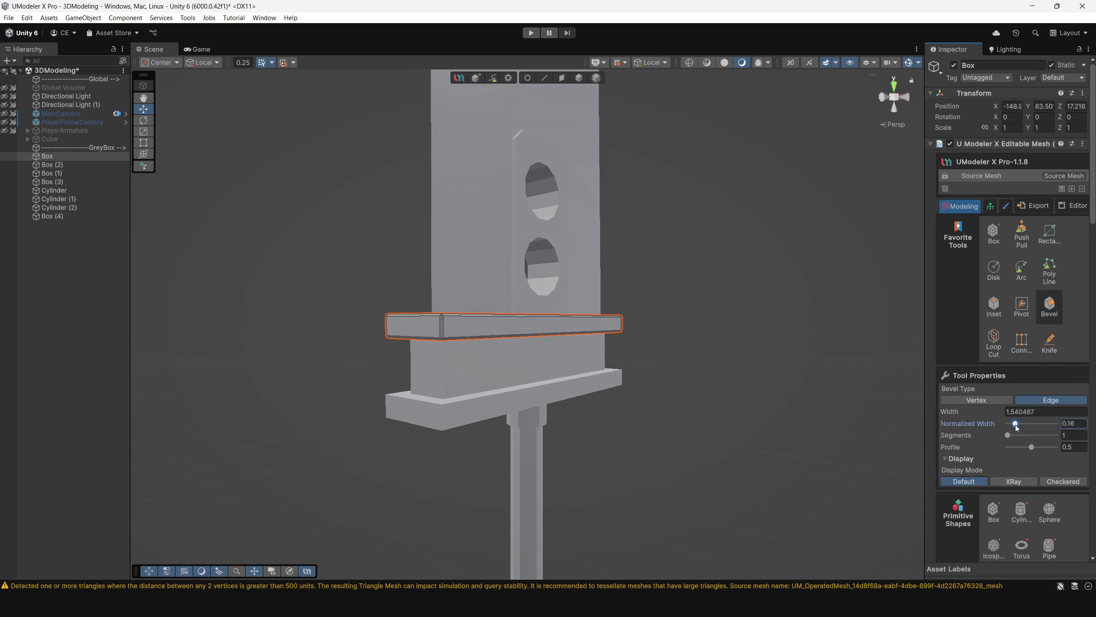
alt+drag(494, 319, 598, 301)
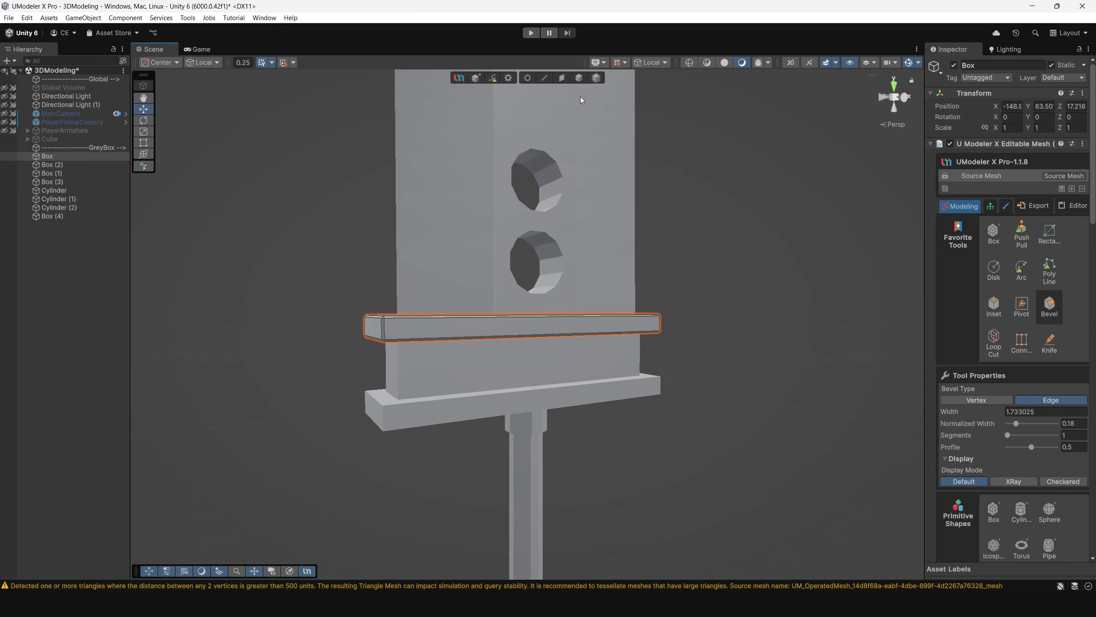
click(579, 79)
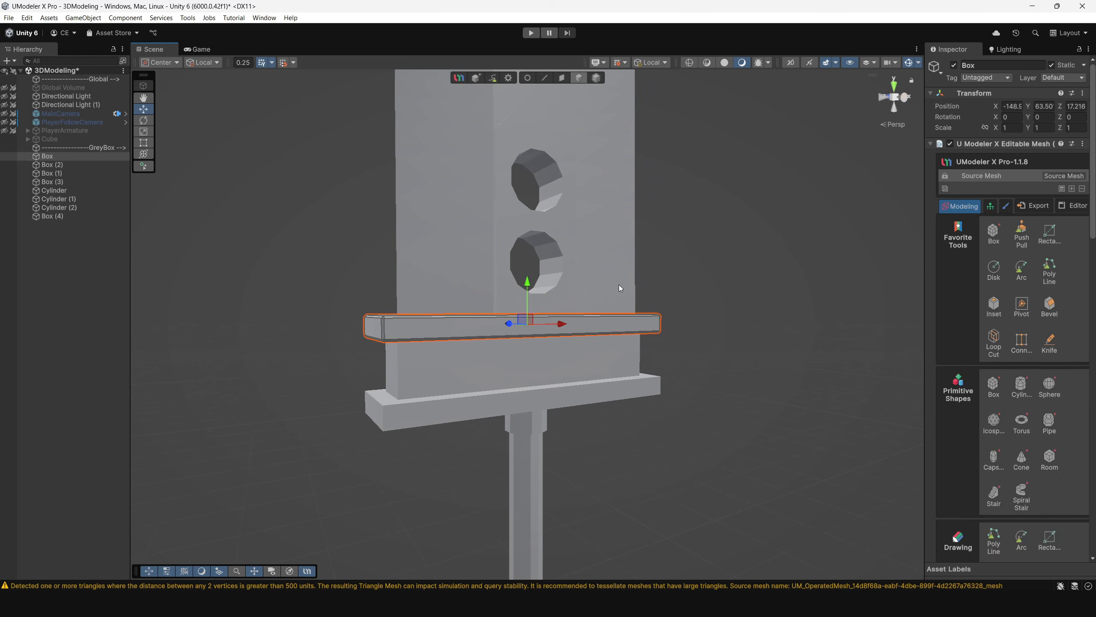
click(686, 369)
click(562, 329)
click(384, 271)
Replace the lower guard plate with a copy of the beveled upper plate, moved down beneath the guard's middle block
alt+drag(401, 270, 485, 295)
alt+right_drag(485, 296, 497, 313)
alt+drag(498, 312, 486, 414)
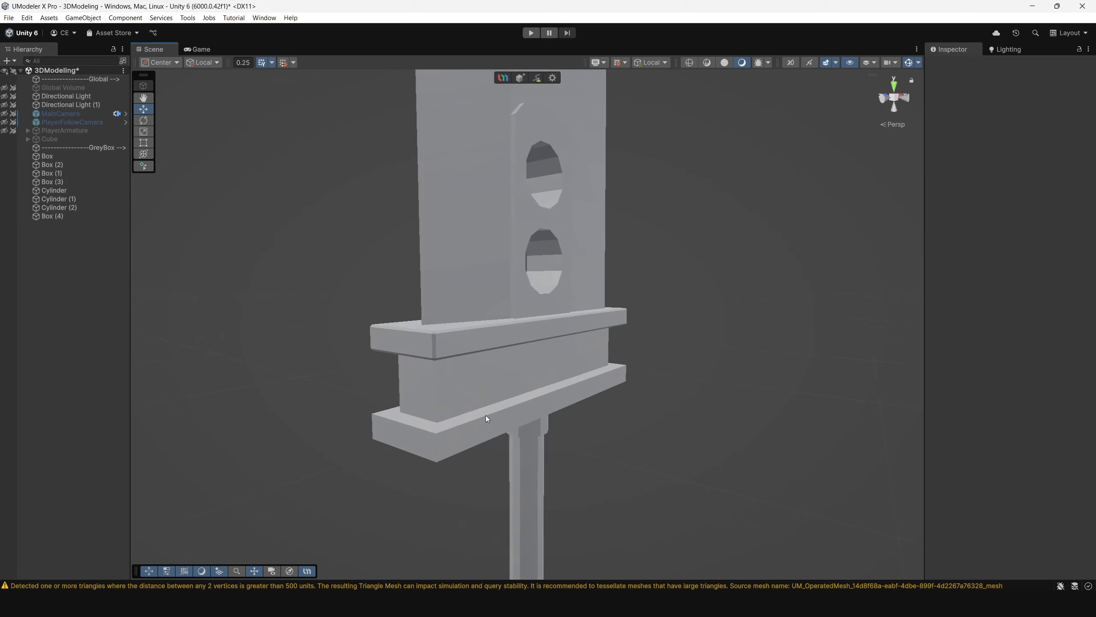
click(486, 415)
key(Delete)
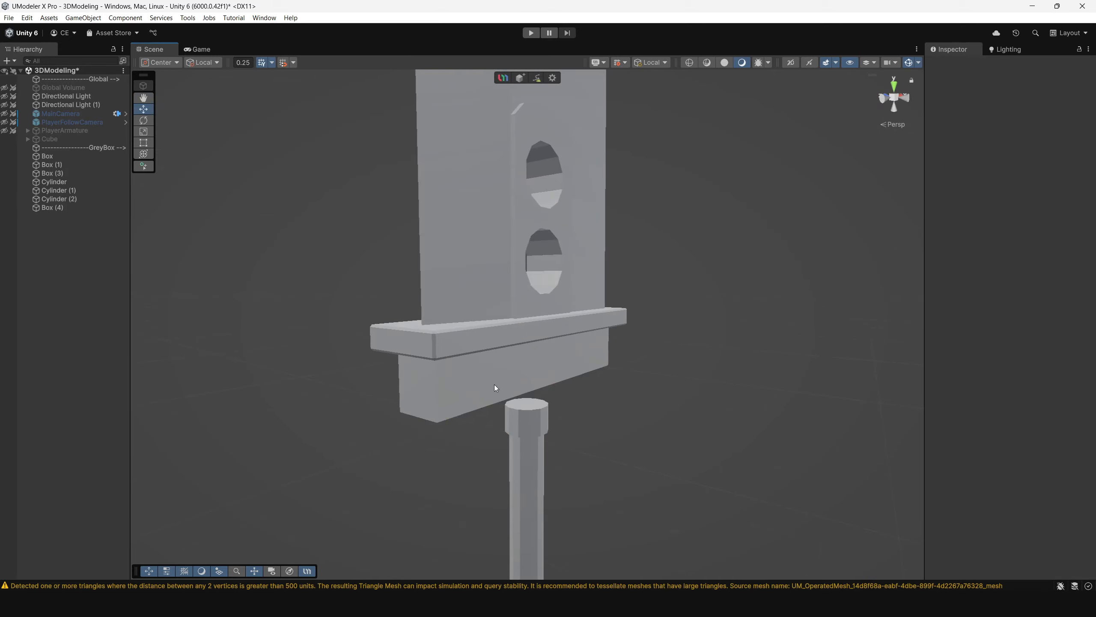
click(481, 348)
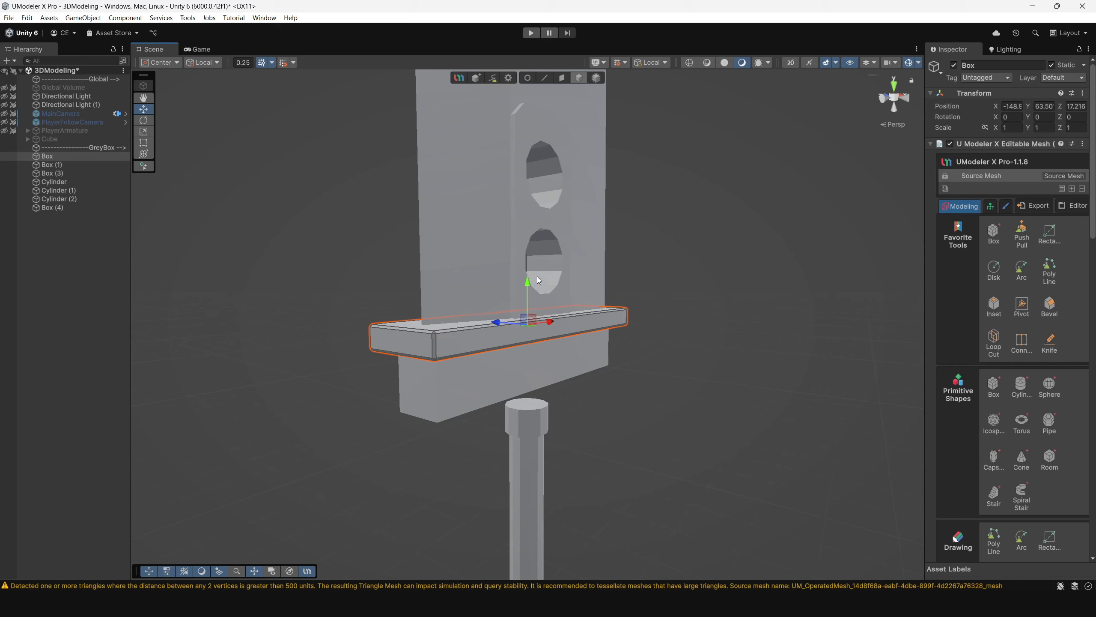
key(ctrl+d)
drag(528, 284, 533, 348)
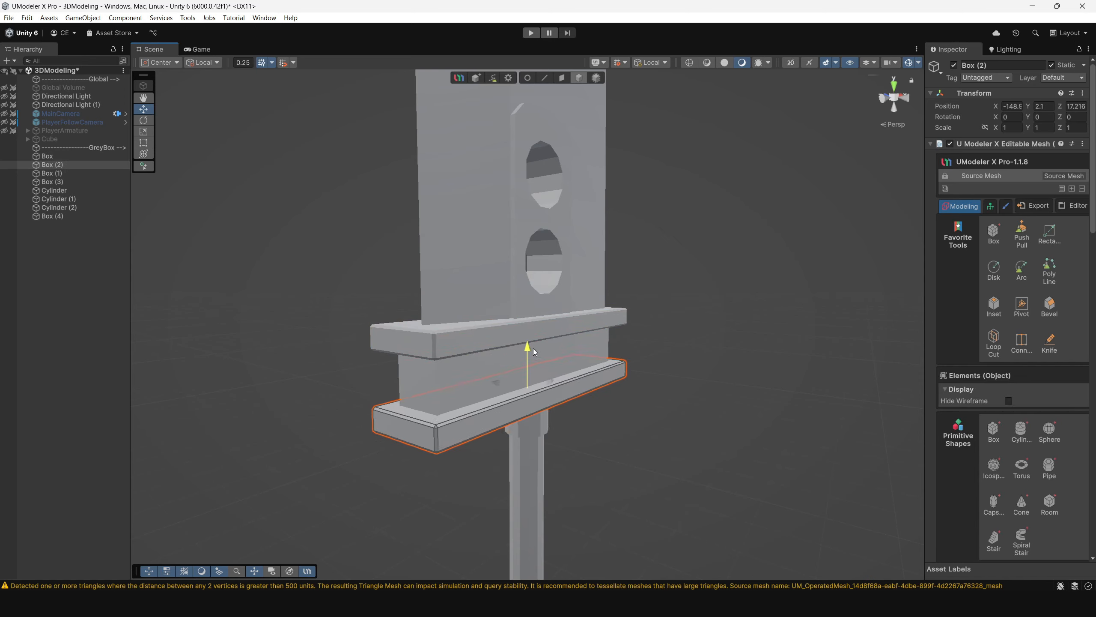
click(676, 363)
Bevel the four vertical edges of the guard's middle block with a normalized width of 0.08
alt+drag(709, 372, 581, 166)
click(481, 349)
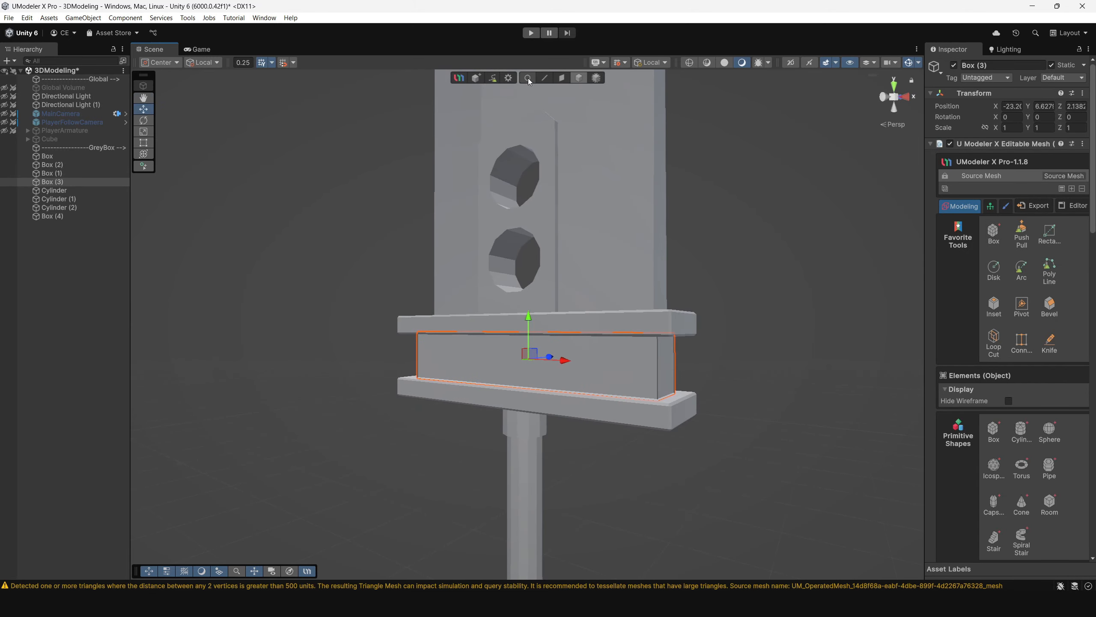
click(545, 78)
drag(351, 259, 755, 449)
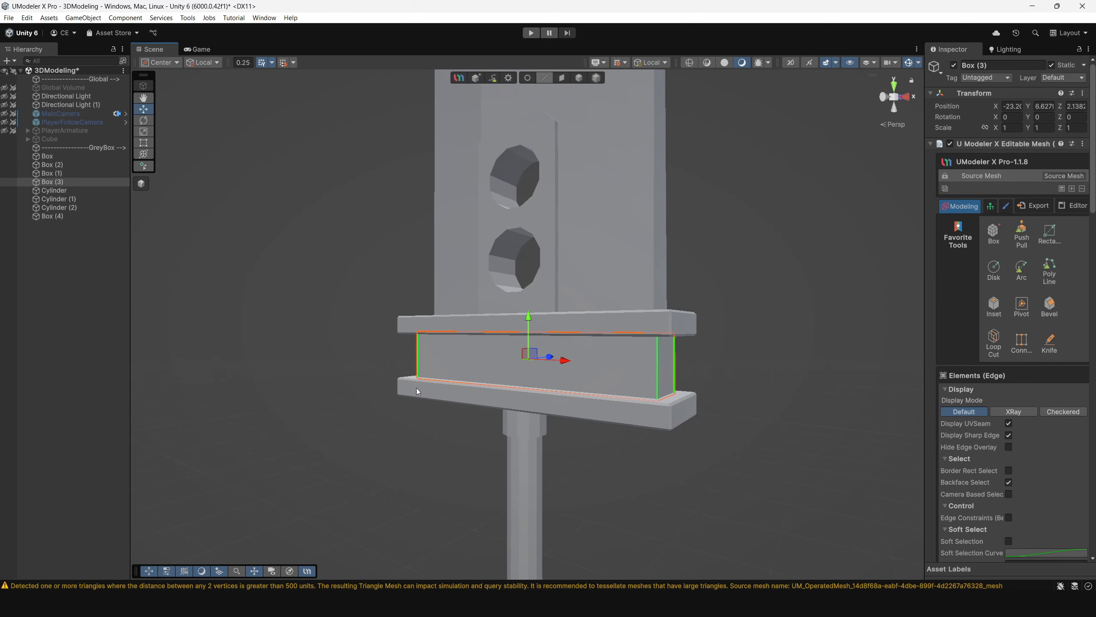
alt+drag(417, 391, 599, 413)
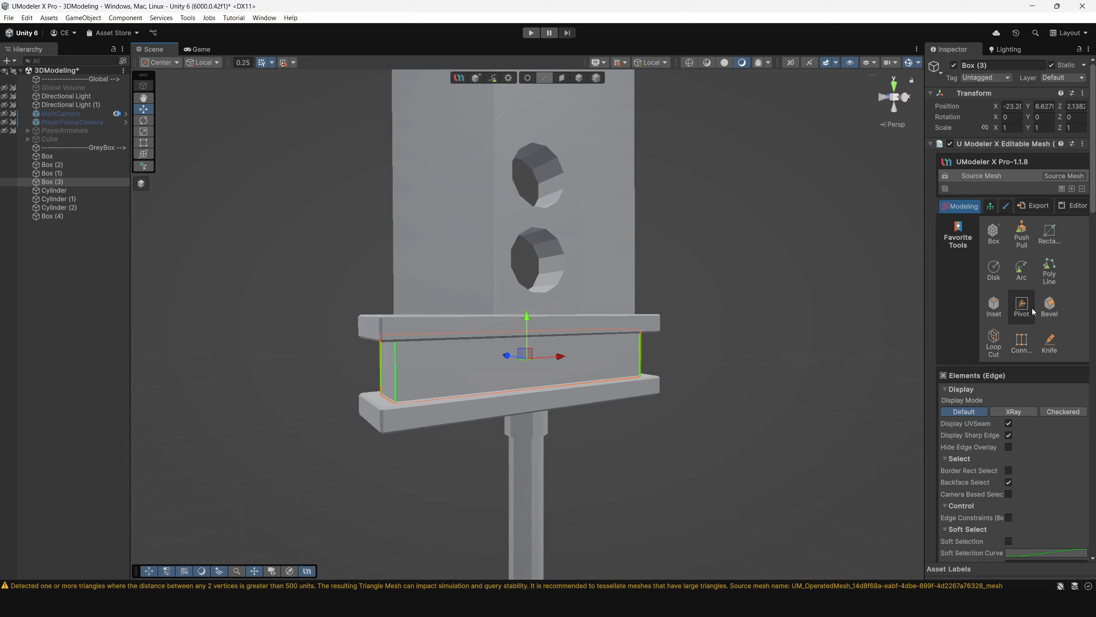
click(1049, 306)
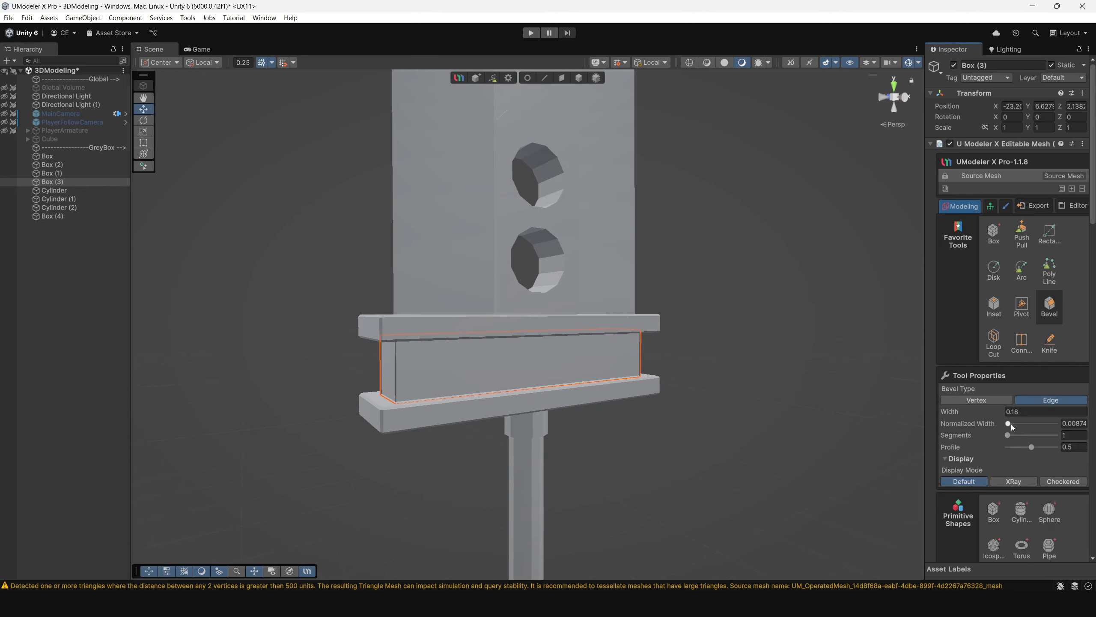
drag(1011, 423, 1012, 423)
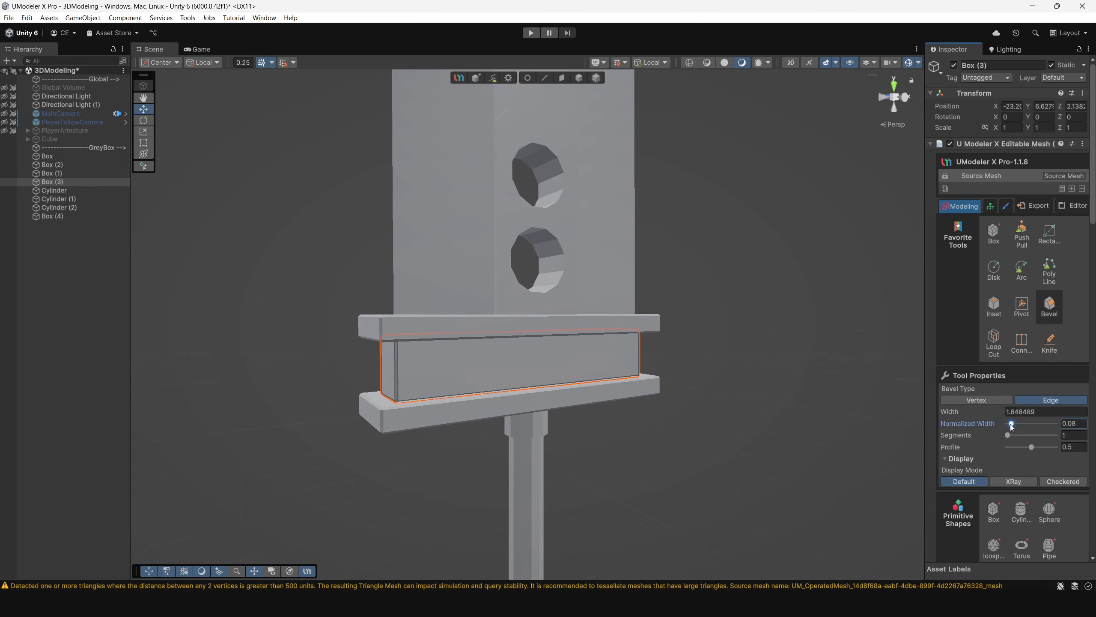
click(597, 77)
click(694, 217)
Examine the beveled guard, the slot insert and the grip from several angles and distances
scroll(367, 242, down, 6)
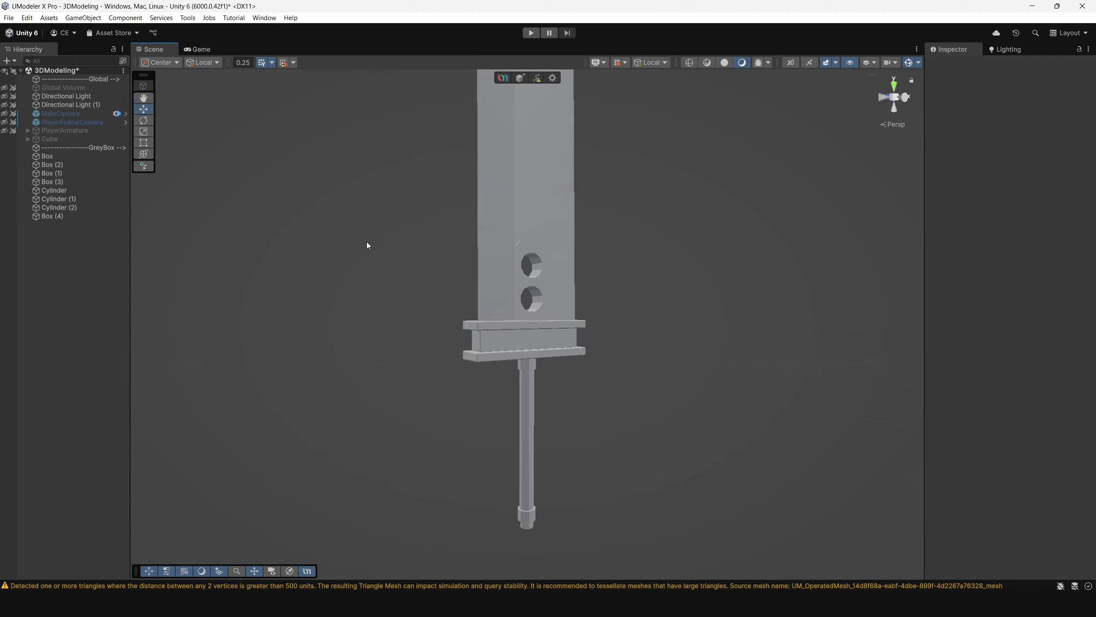
alt+drag(367, 242, 492, 296)
click(493, 239)
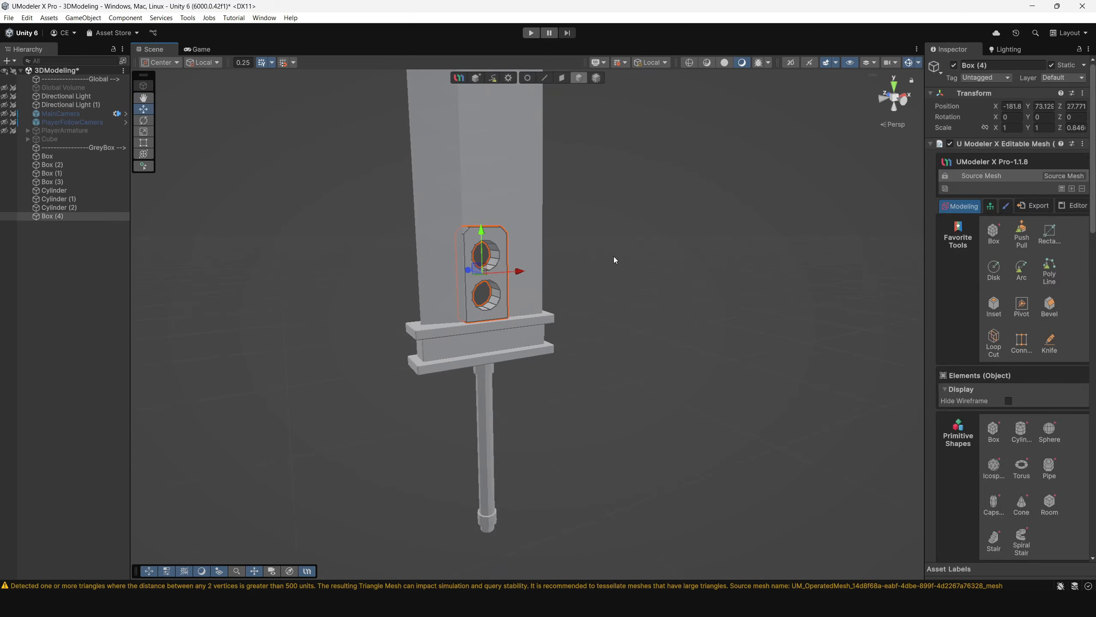
click(615, 254)
alt+drag(619, 269, 547, 274)
alt+right_drag(547, 274, 427, 341)
alt+drag(427, 340, 451, 285)
scroll(451, 285, up, 3)
scroll(486, 293, down, 3)
alt+right_drag(487, 293, 488, 333)
alt+drag(487, 333, 596, 384)
middle_drag(596, 383, 596, 324)
scroll(663, 495, up, 12)
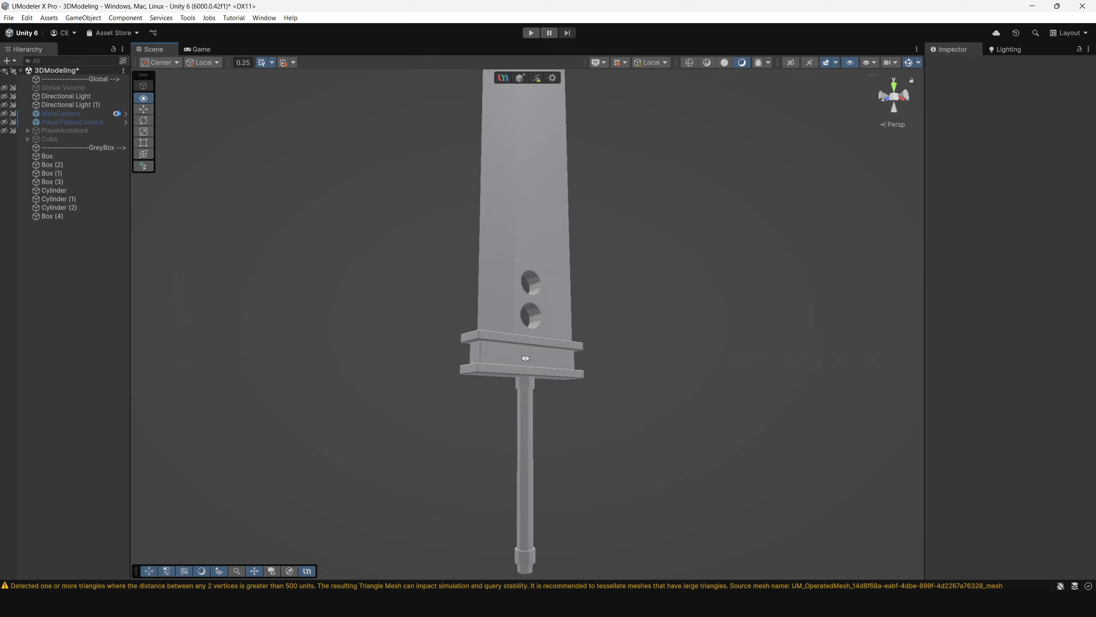
scroll(476, 413, up, 5)
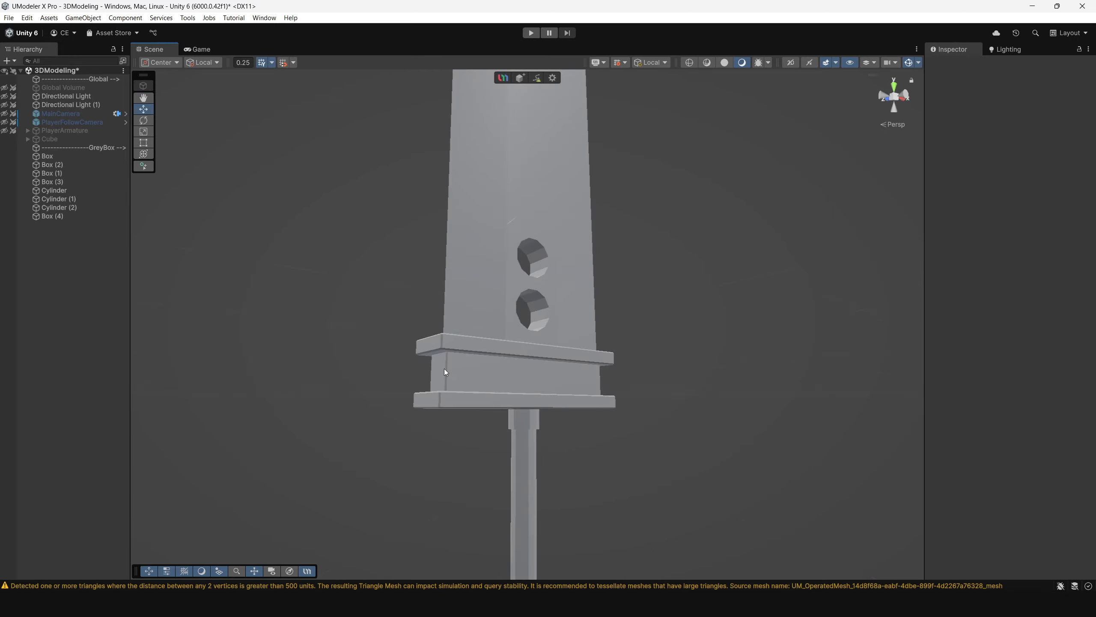
scroll(443, 368, up, 4)
mouse_move(444, 368)
alt+mouse_down()
mouse_move(374, 353)
mouse_move(433, 385)
mouse_move(600, 335)
mouse_move(572, 326)
mouse_move(443, 396)
mouse_move(473, 378)
alt+mouse_up()
Create a new empty UModeler X object for the next sword part
click(436, 384)
scroll(442, 432, down, 5)
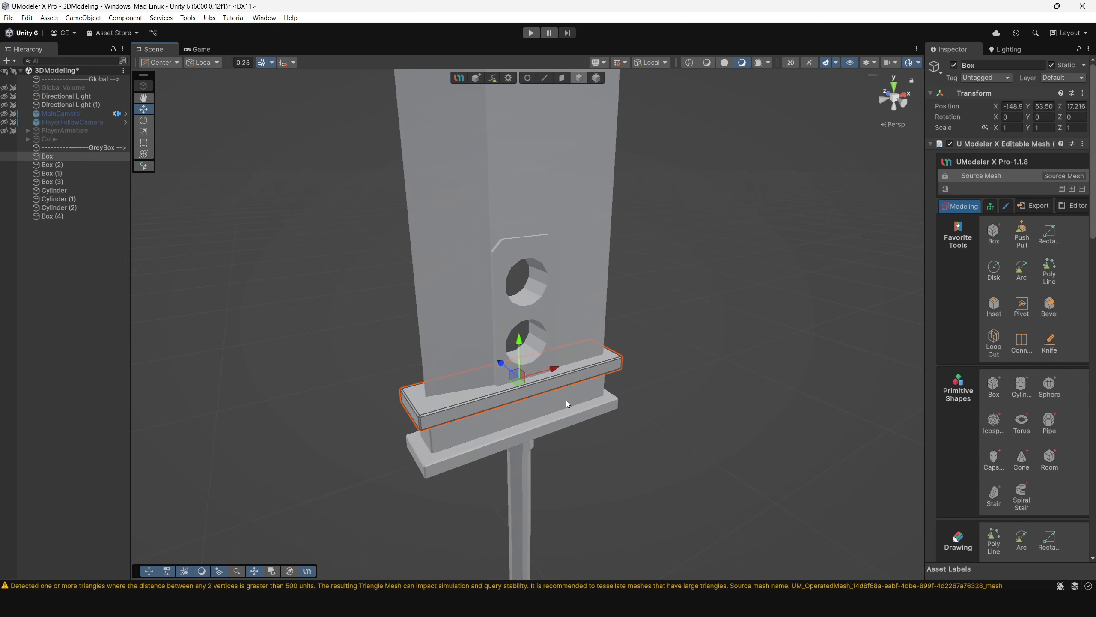
key(Escape)
click(536, 78)
alt+drag(665, 329, 627, 397)
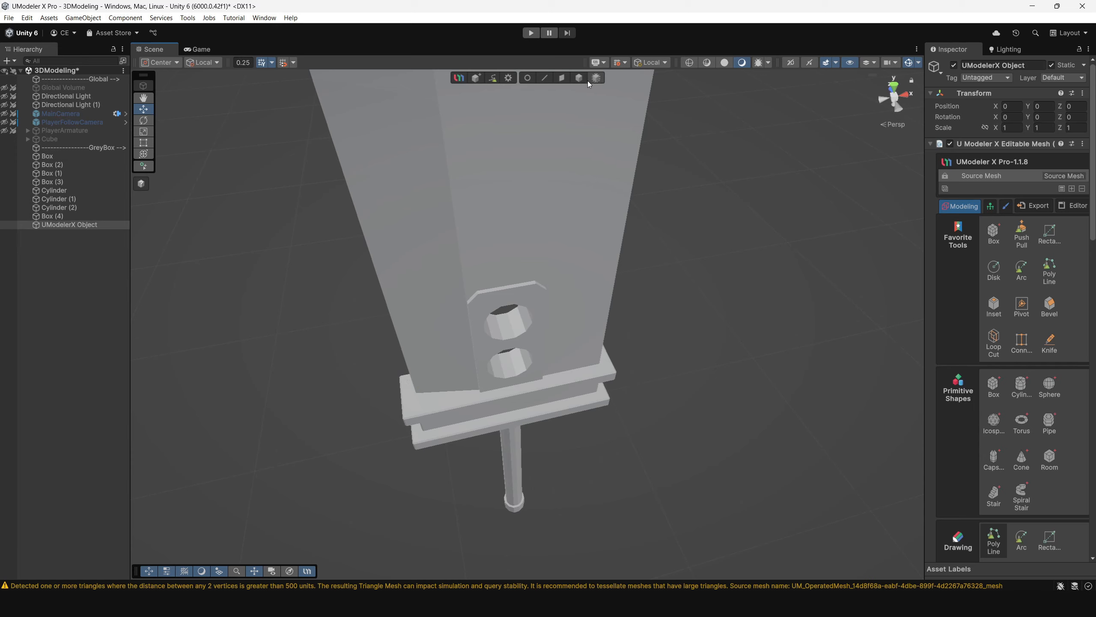
click(49, 255)
click(59, 225)
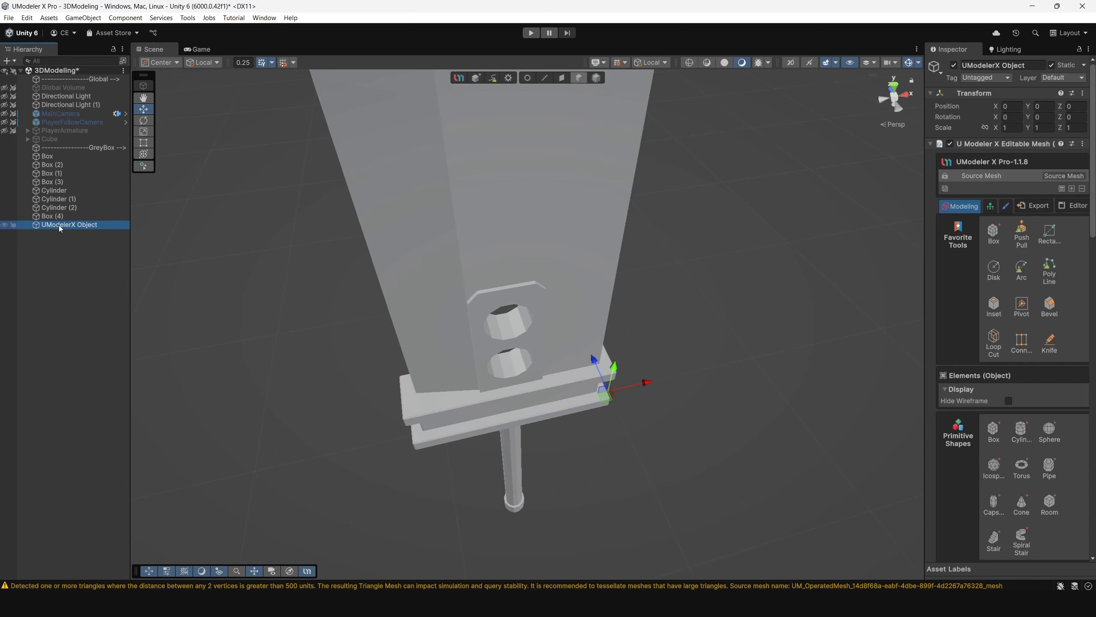
key(Delete)
key(ctrl+z)
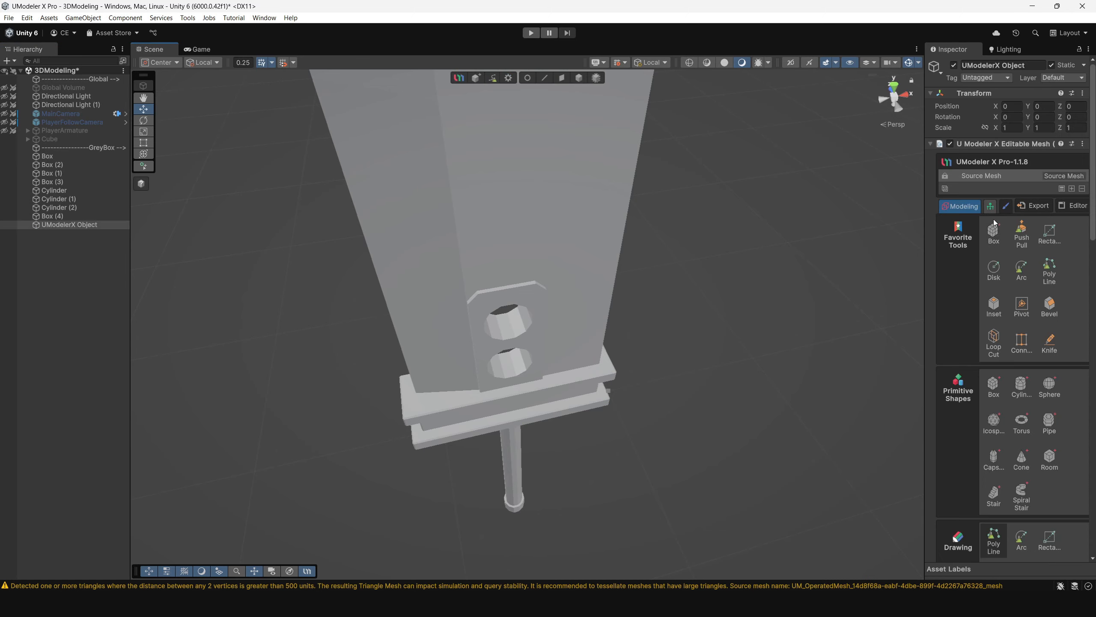
Draw a flat box on the upper guard plate around the blade's base, about 259 wide, 43 deep and 12 high
click(993, 225)
scroll(514, 390, up, 2)
alt+drag(514, 390, 612, 423)
drag(483, 443, 482, 248)
click(605, 266)
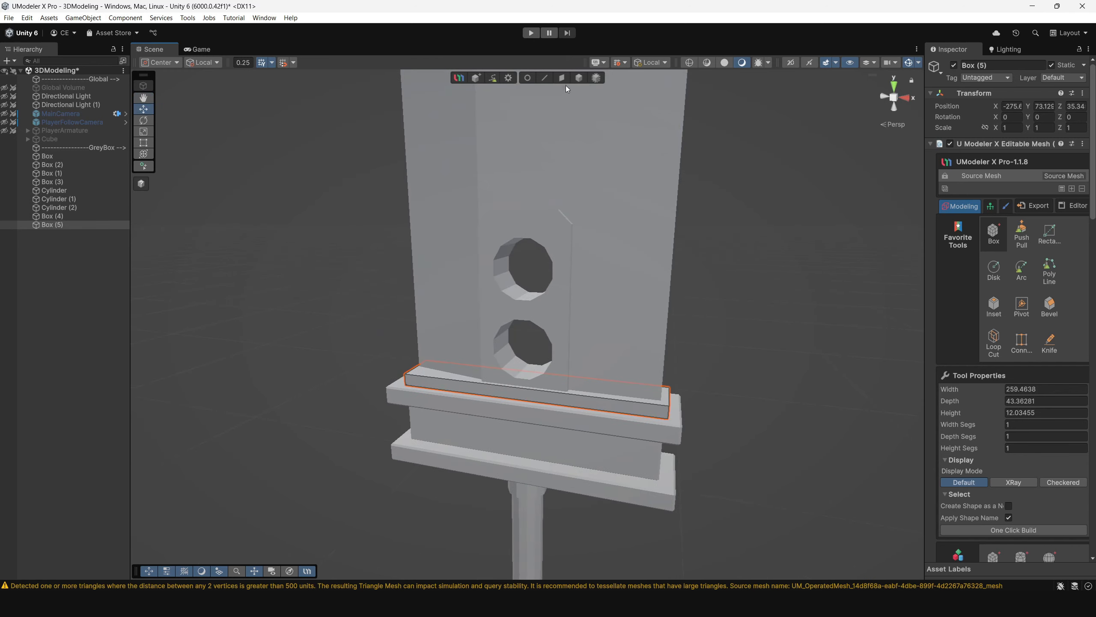
click(579, 78)
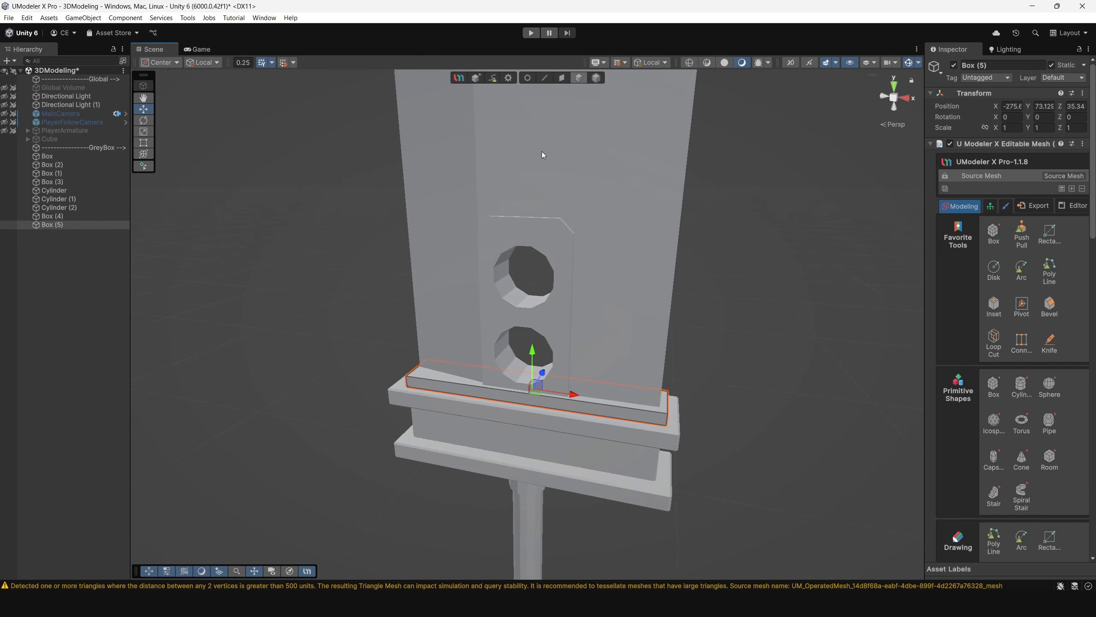
Lower the new box's top face by about 5.1 and center the box across the blade's thickness at Z 38.5
click(560, 79)
click(608, 403)
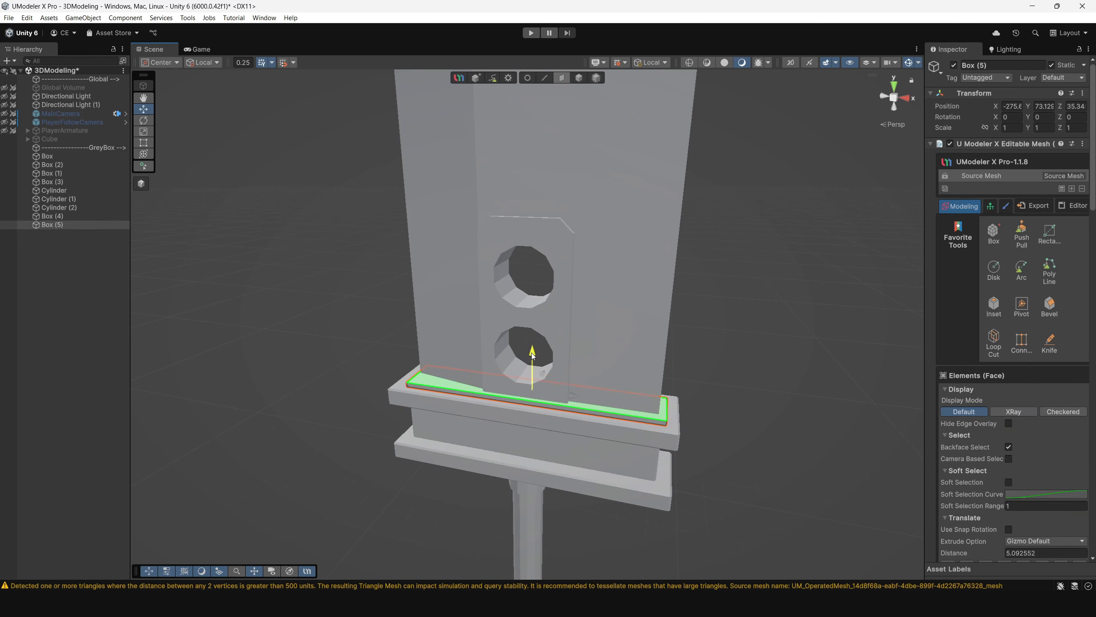
alt+drag(390, 344, 156, 346)
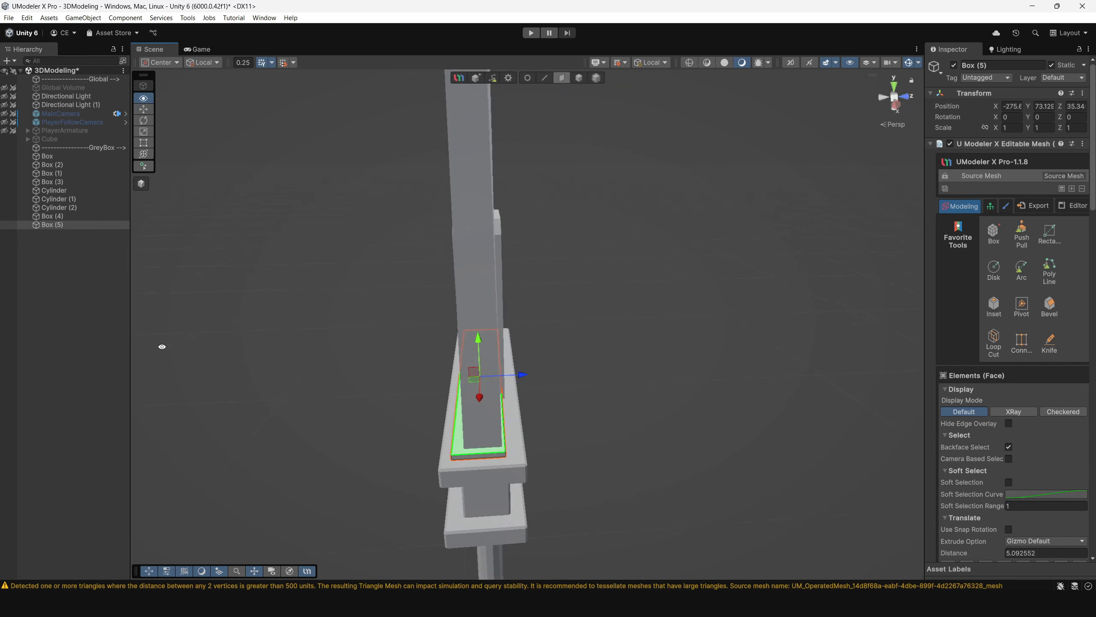
click(579, 78)
drag(524, 377, 560, 133)
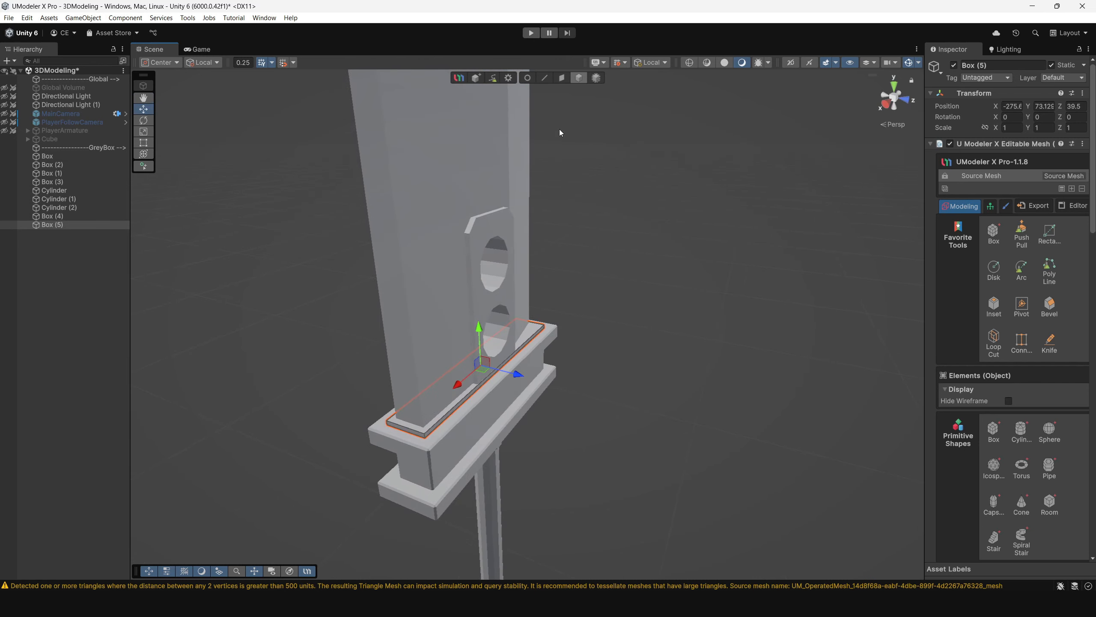
Move the thin box's long side face by about 4.7 and its end face by about 10.6 to even the margins around the blade
click(560, 81)
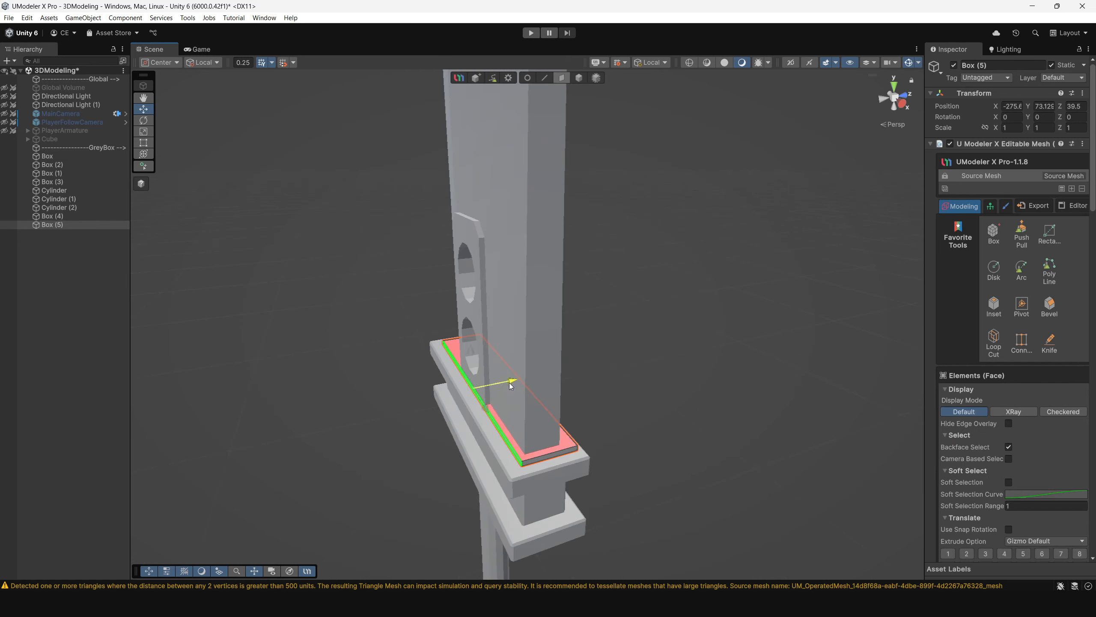
drag(510, 386, 506, 388)
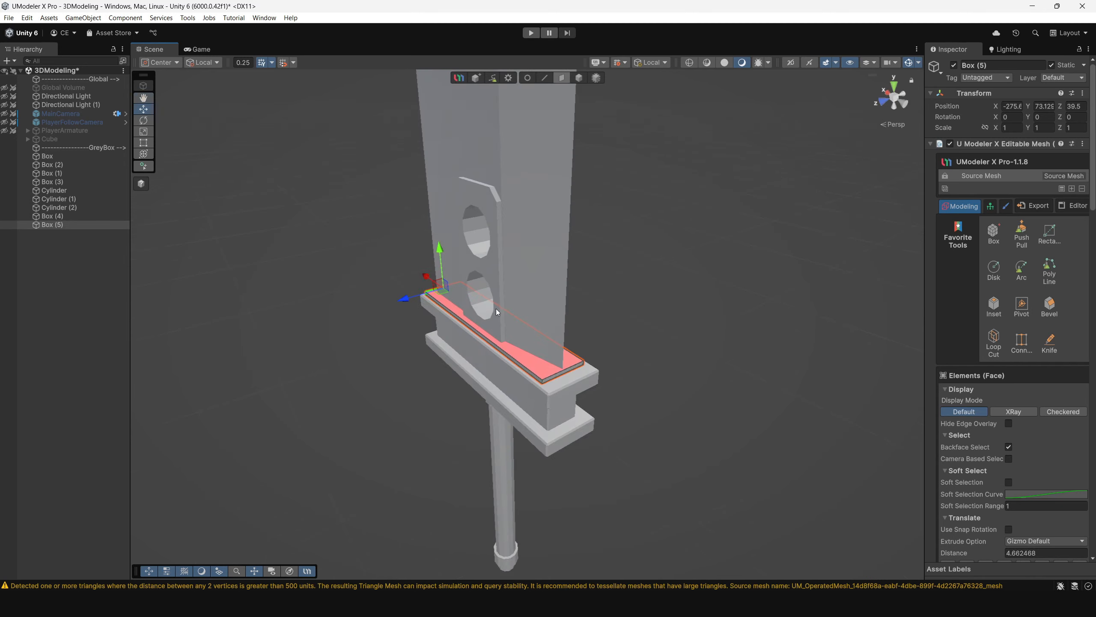
scroll(497, 311, up, 3)
click(574, 409)
drag(561, 384, 568, 395)
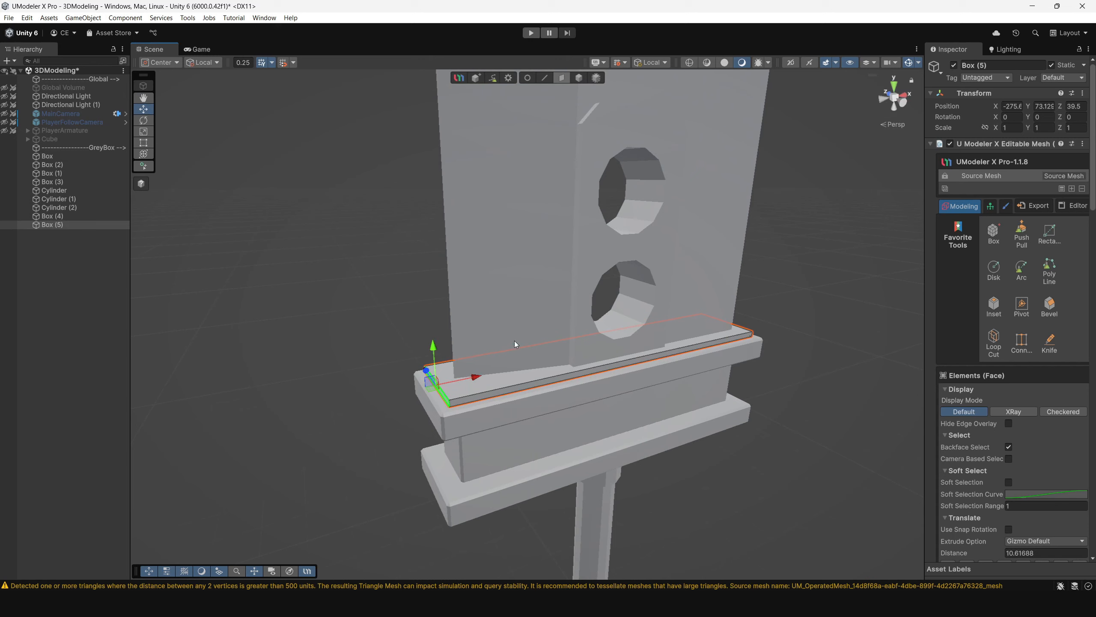
Try to inset the thin box's top face around the blade by about 4.24
click(547, 377)
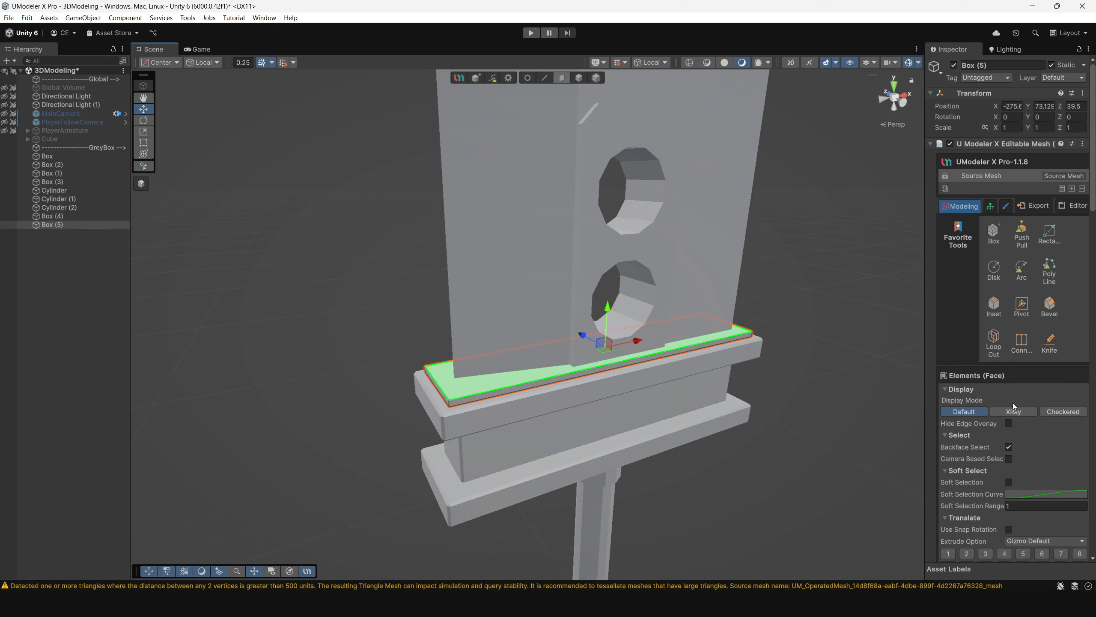
scroll(1015, 399, down, 8)
scroll(1015, 395, down, 15)
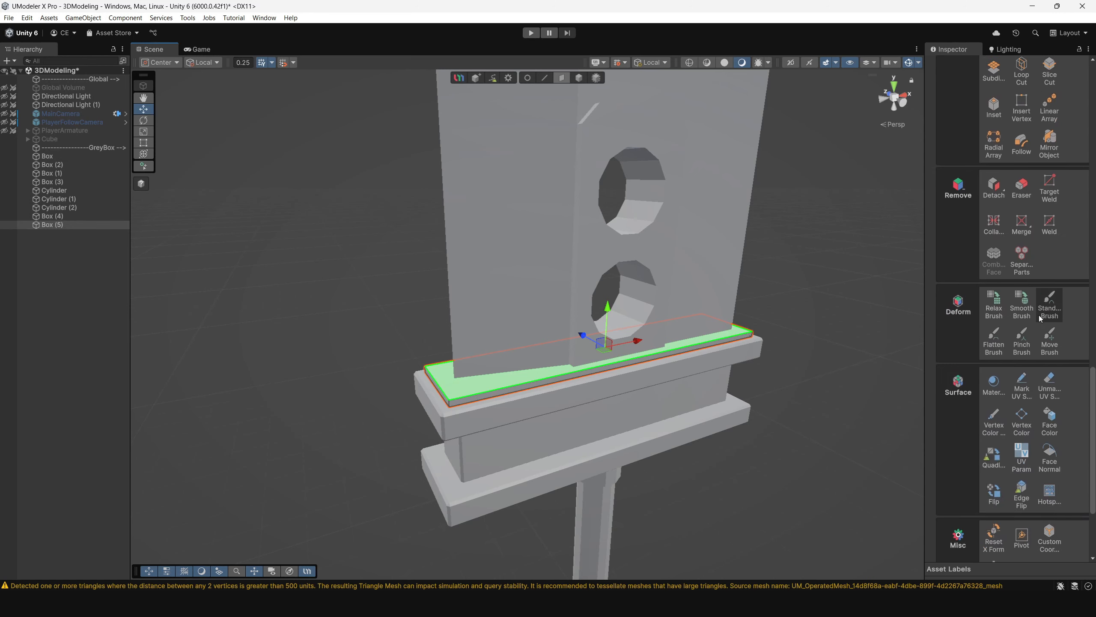
scroll(1030, 325, up, 9)
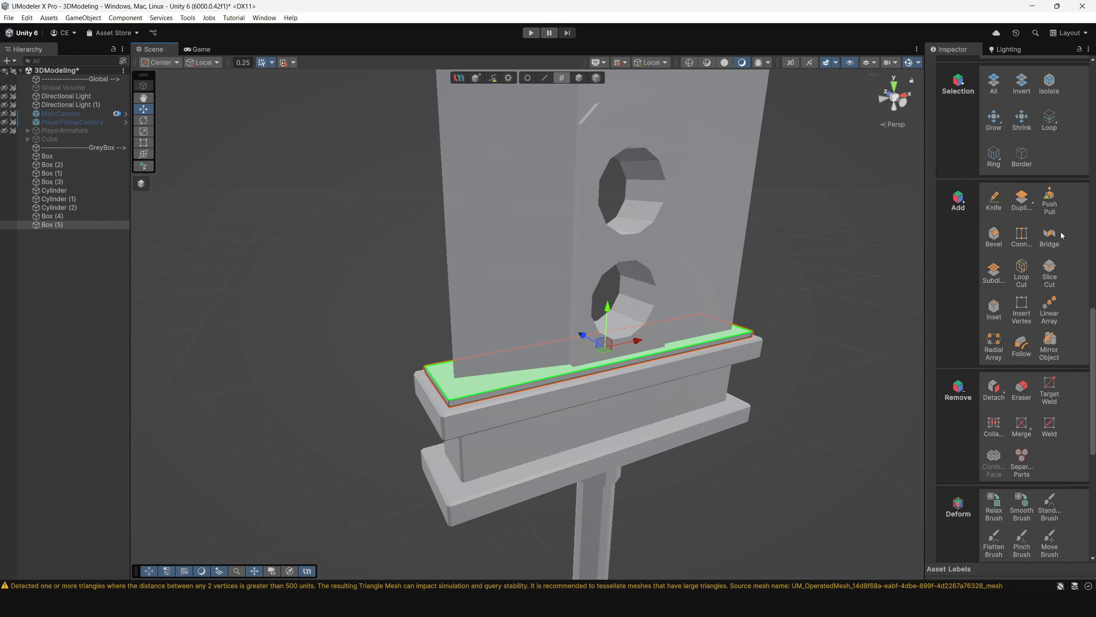
click(1064, 247)
drag(490, 375, 552, 137)
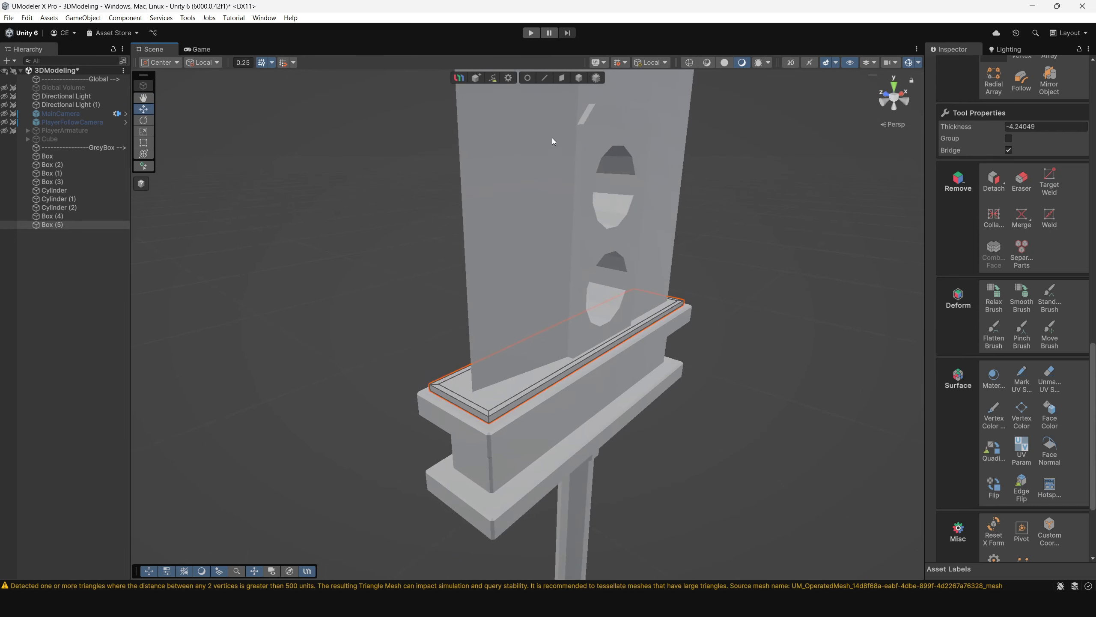
Start selecting the thin box's vertical corner edges, and undo back past the top-face inset
click(545, 79)
click(489, 420)
alt+drag(489, 420, 625, 399)
shift+click(522, 404)
alt+drag(421, 399, 582, 430)
key(ctrl+z)
key(ctrl+z)
key(ctrl+z)
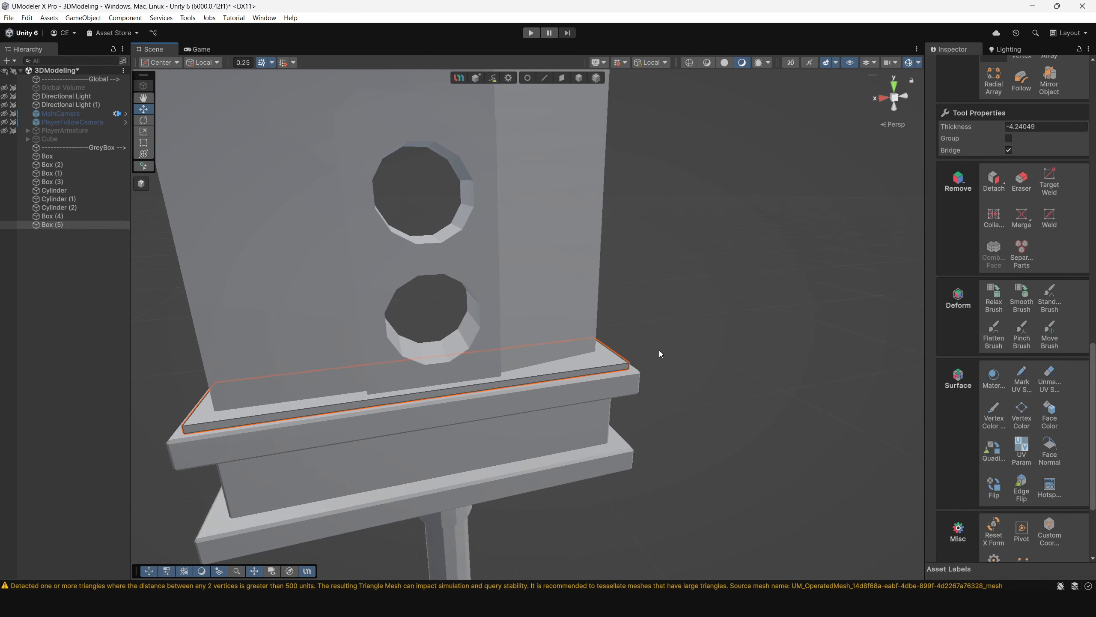
Bevel the thin box's vertical corner edges with a normalized width of 0.3 and 1 segment
alt+drag(659, 349, 442, 366)
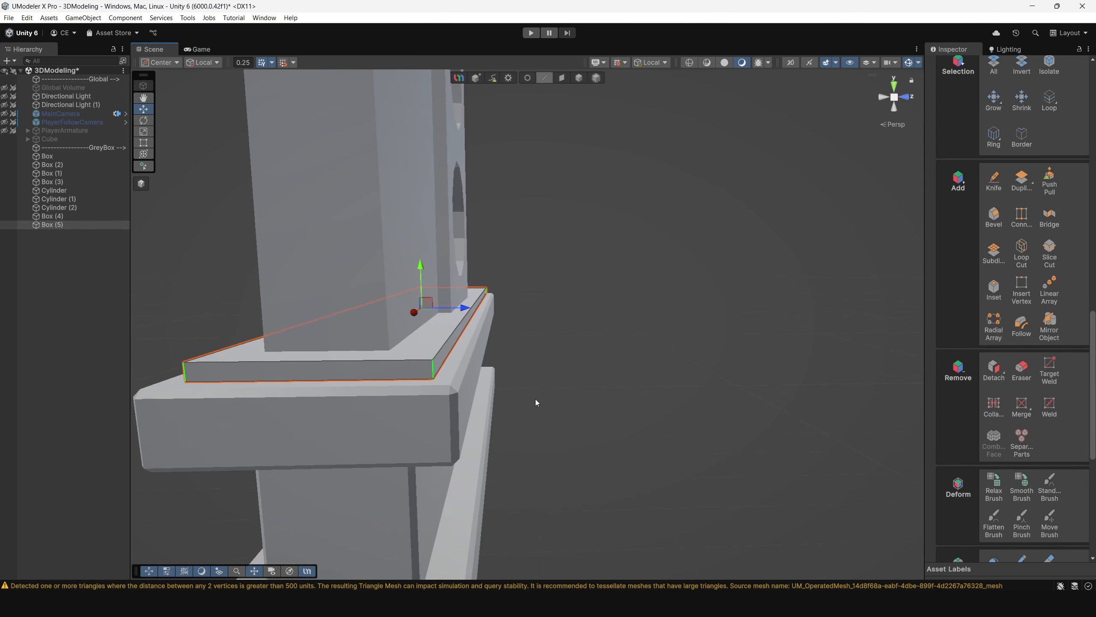
click(996, 220)
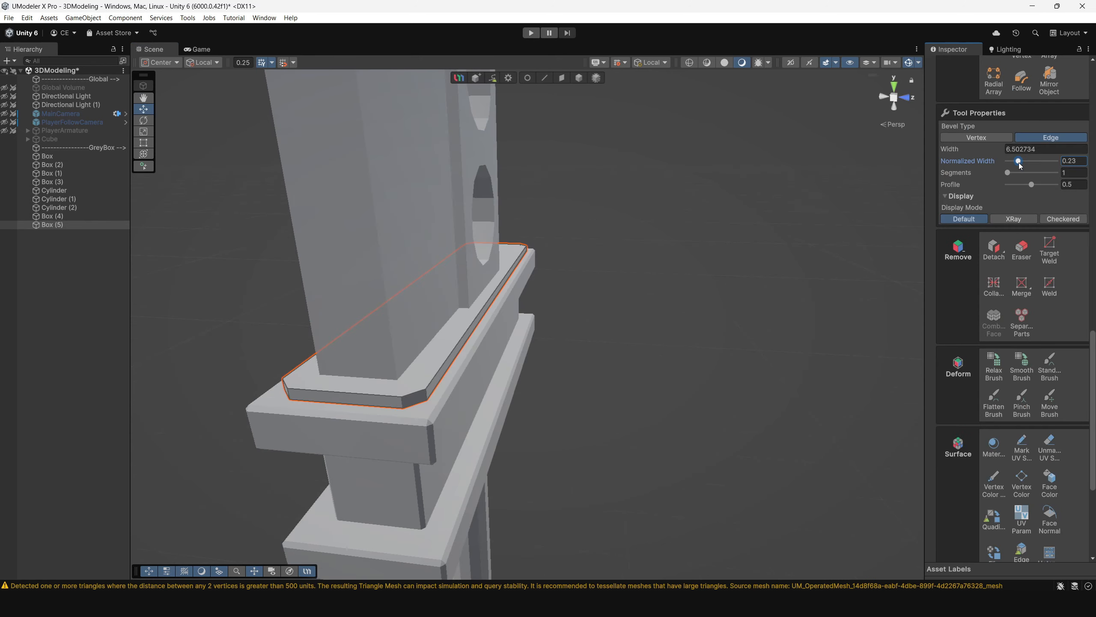
drag(1018, 162, 1022, 164)
scroll(447, 274, down, 3)
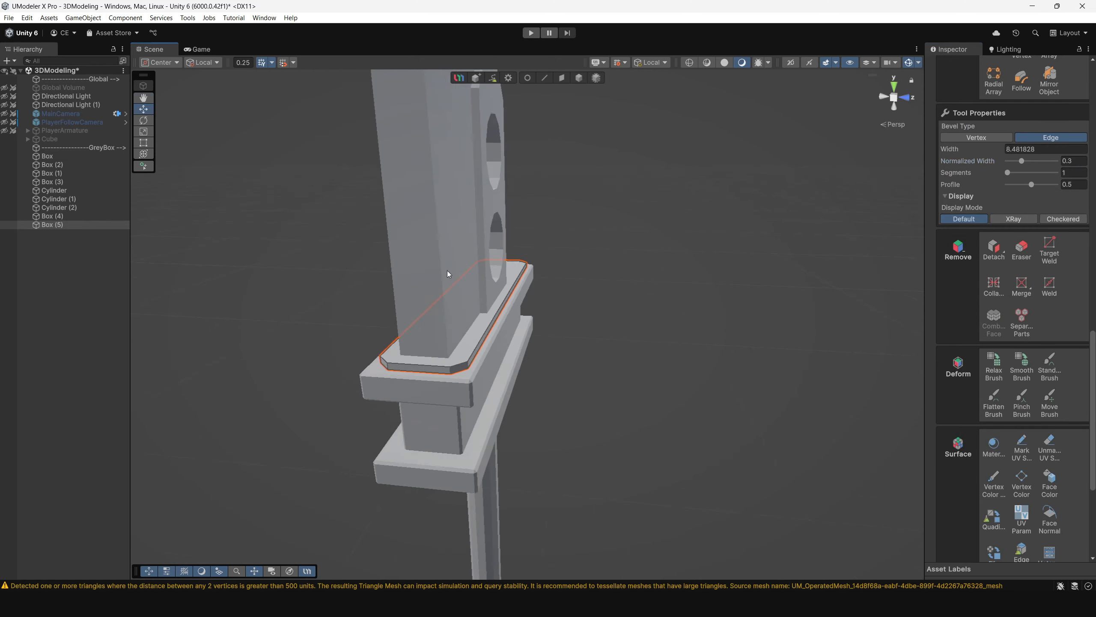
alt+drag(448, 274, 380, 294)
scroll(1020, 297, up, 3)
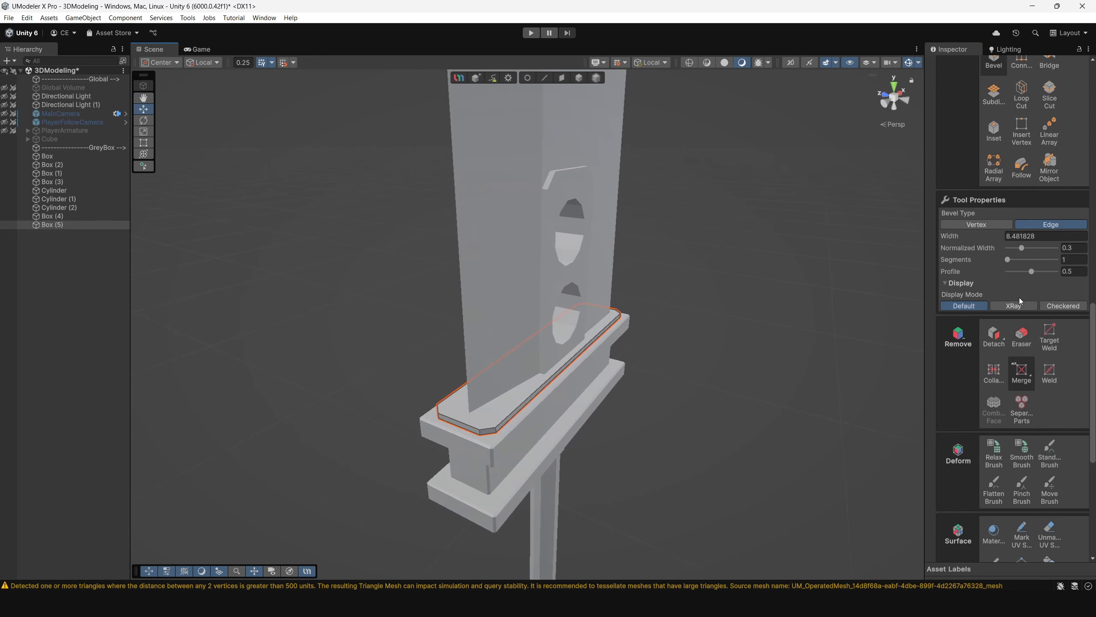
Inset the beveled collar's top face by about 4.7 and extrude the inner face slightly upward as a second tier
click(993, 188)
drag(531, 379, 622, 405)
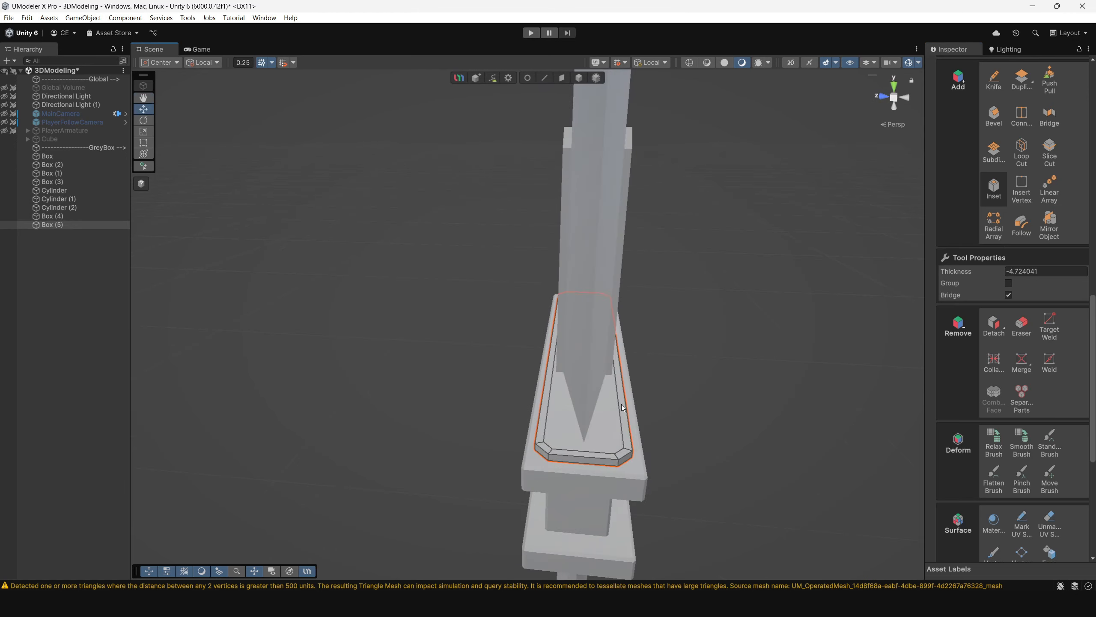
click(561, 78)
click(594, 406)
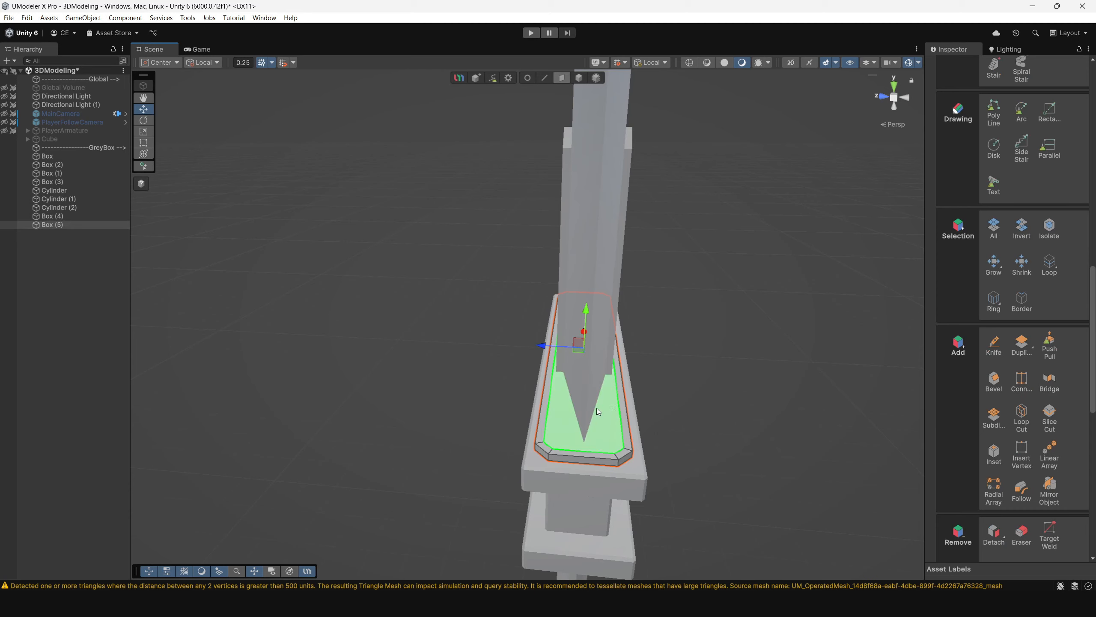
alt+drag(673, 398, 522, 305)
alt+drag(421, 350, 571, 285)
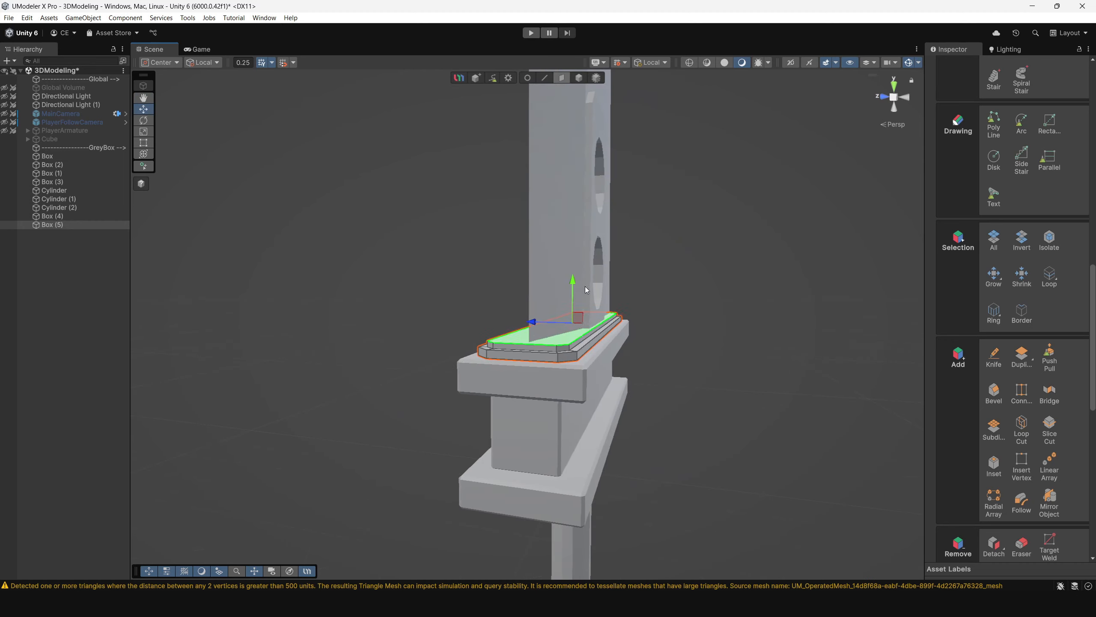
scroll(622, 203, down, 2)
alt+drag(624, 206, 537, 203)
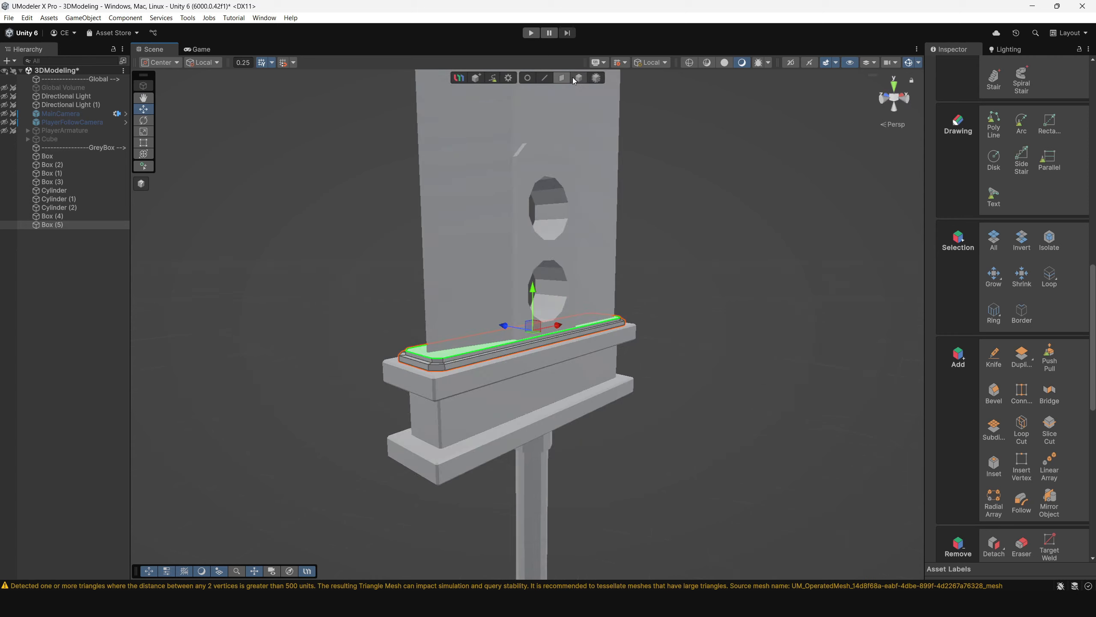
click(579, 79)
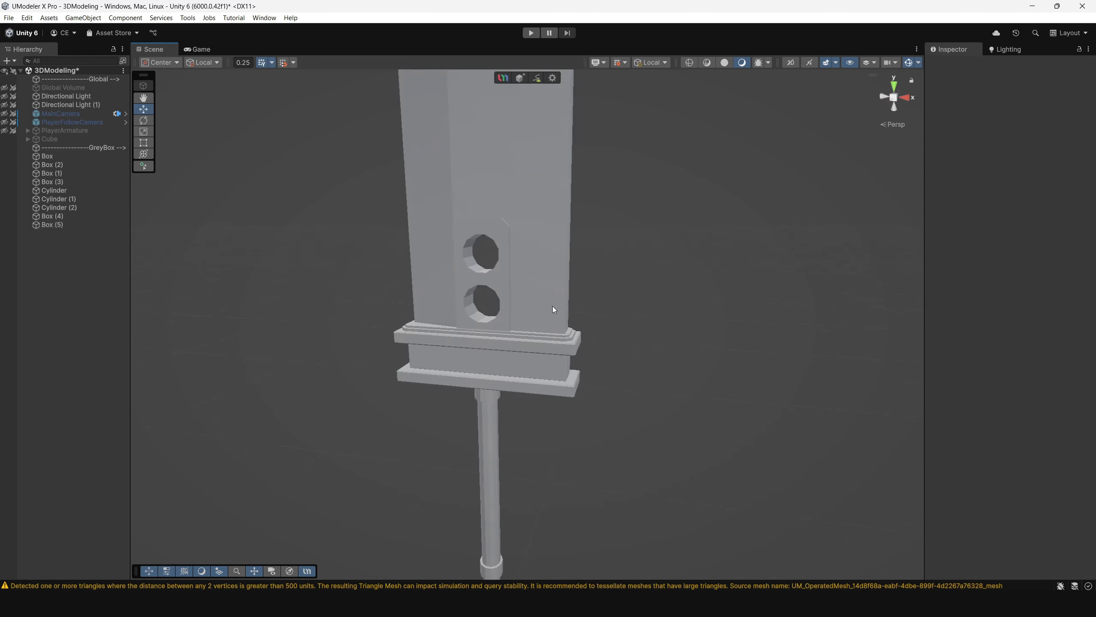
Examine the stepped collar, guard plates and blade base from several angles and distances
scroll(554, 309, down, 2)
alt+drag(554, 310, 626, 374)
alt+right_drag(626, 375, 600, 504)
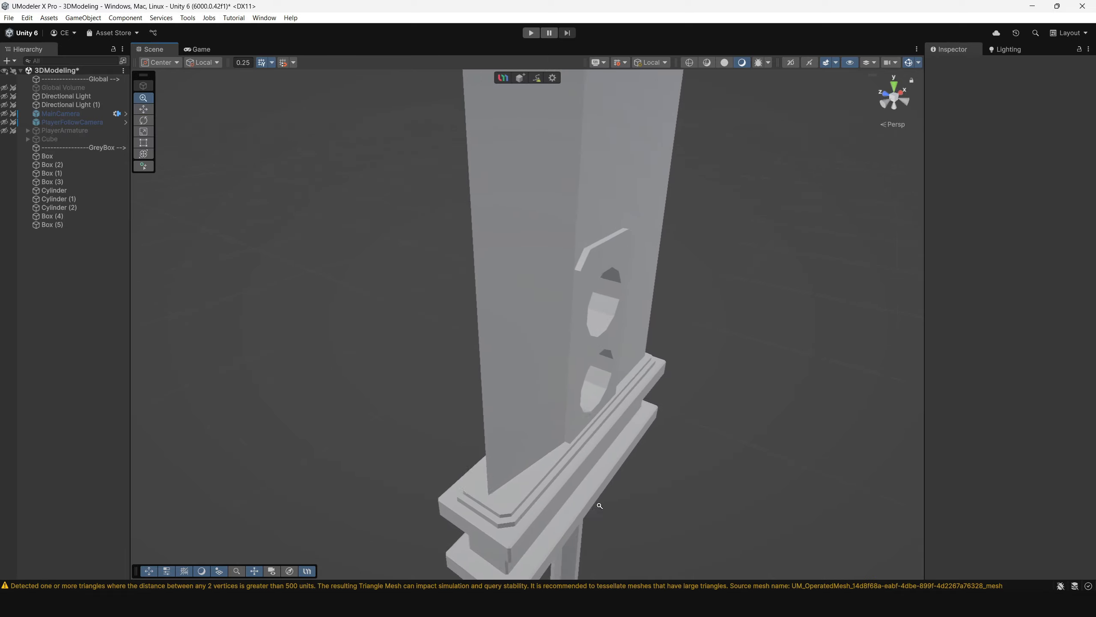
alt+drag(600, 504, 545, 388)
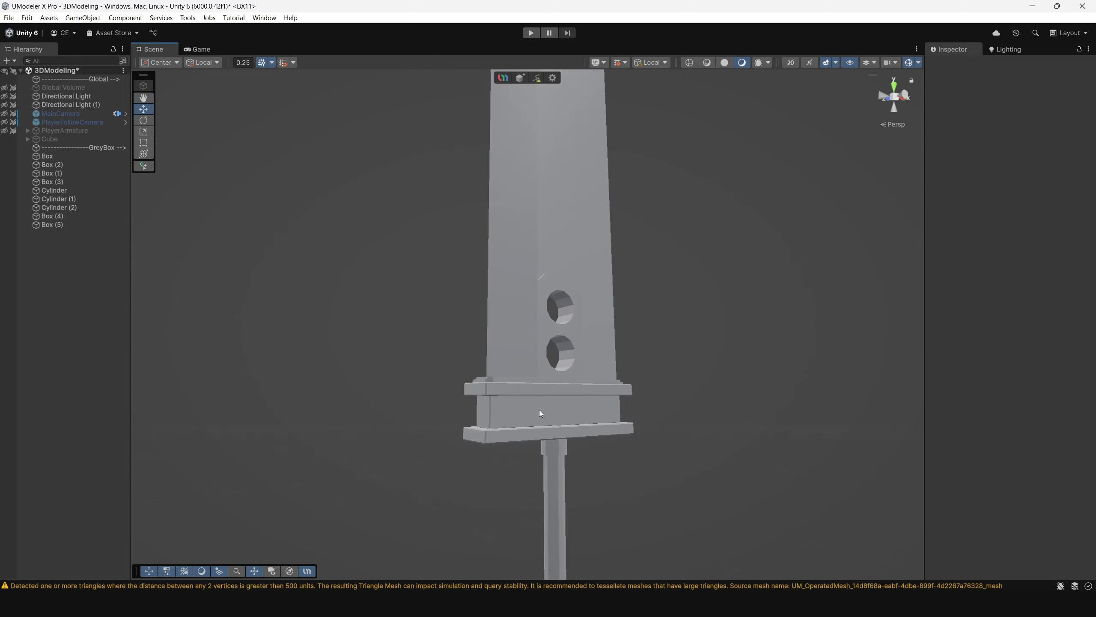
alt+drag(539, 414, 548, 442)
alt+right_drag(548, 442, 565, 415)
middle_drag(569, 427, 565, 468)
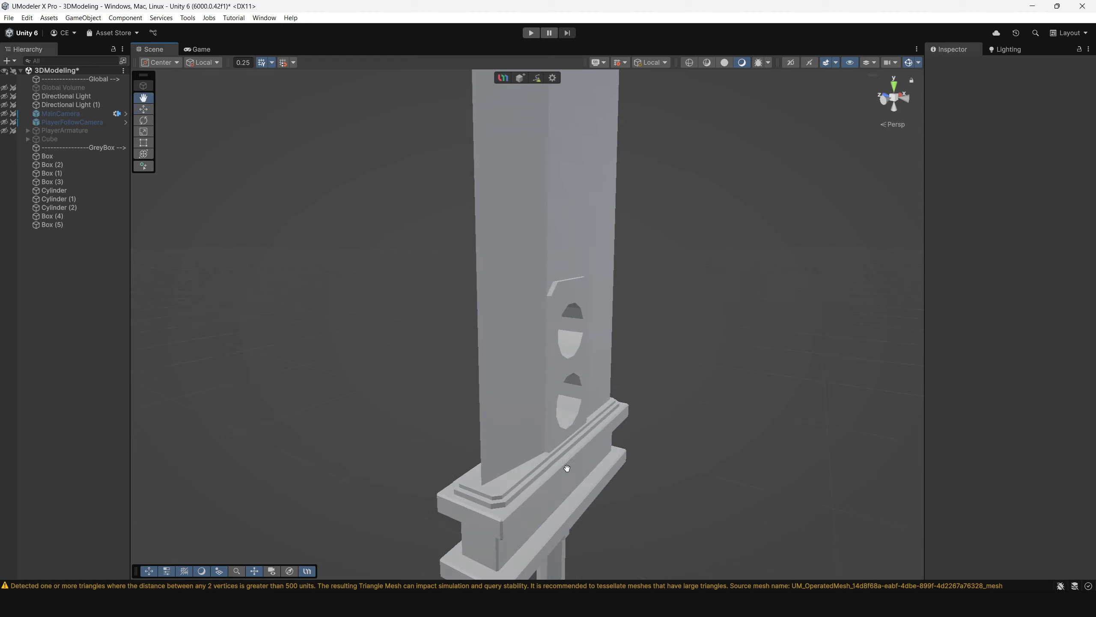
alt+right_drag(565, 468, 575, 287)
alt+drag(575, 286, 497, 208)
alt+right_drag(497, 207, 659, 502)
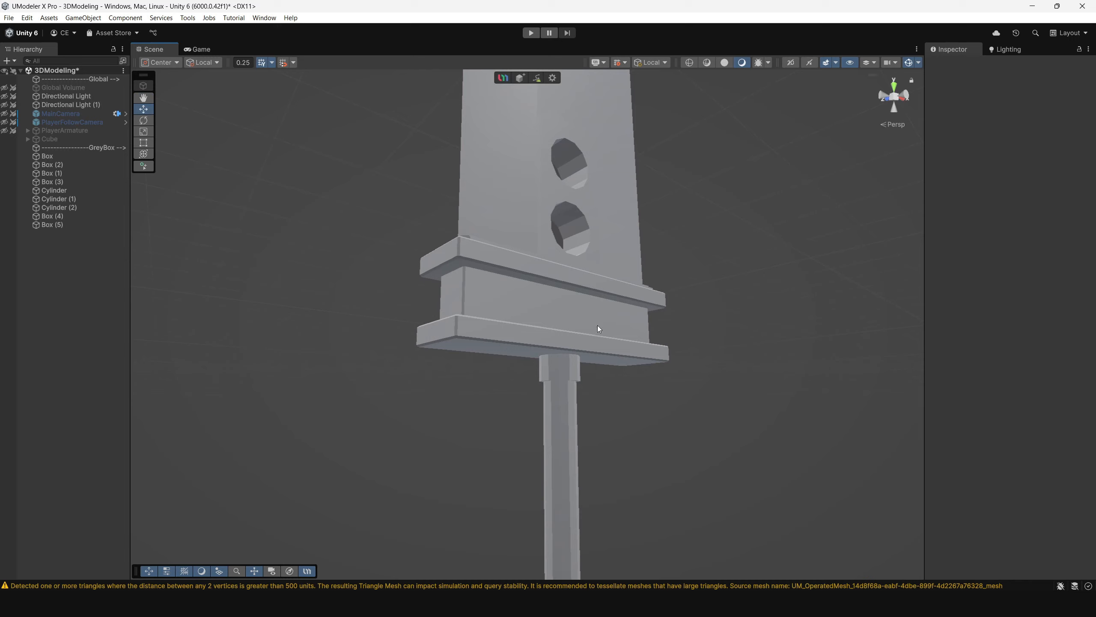
alt+right_drag(598, 325, 501, 315)
alt+drag(497, 308, 504, 399)
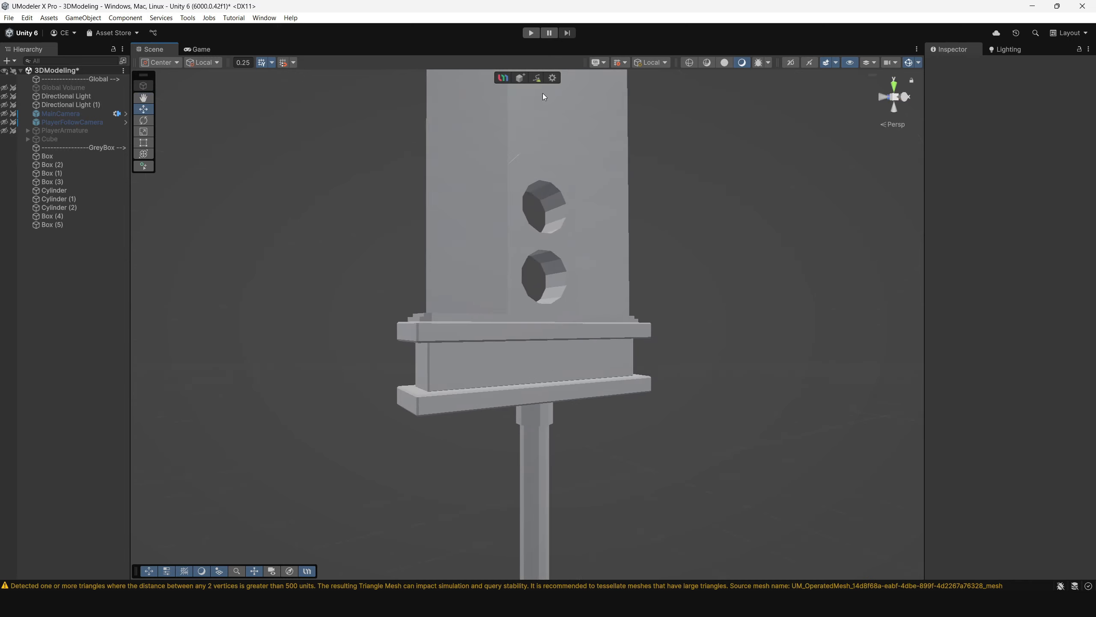
Create a new UModeler X object with an order 1 icosphere, radius about 15.5, on the guard's middle block
click(521, 77)
scroll(1055, 342, down, 3)
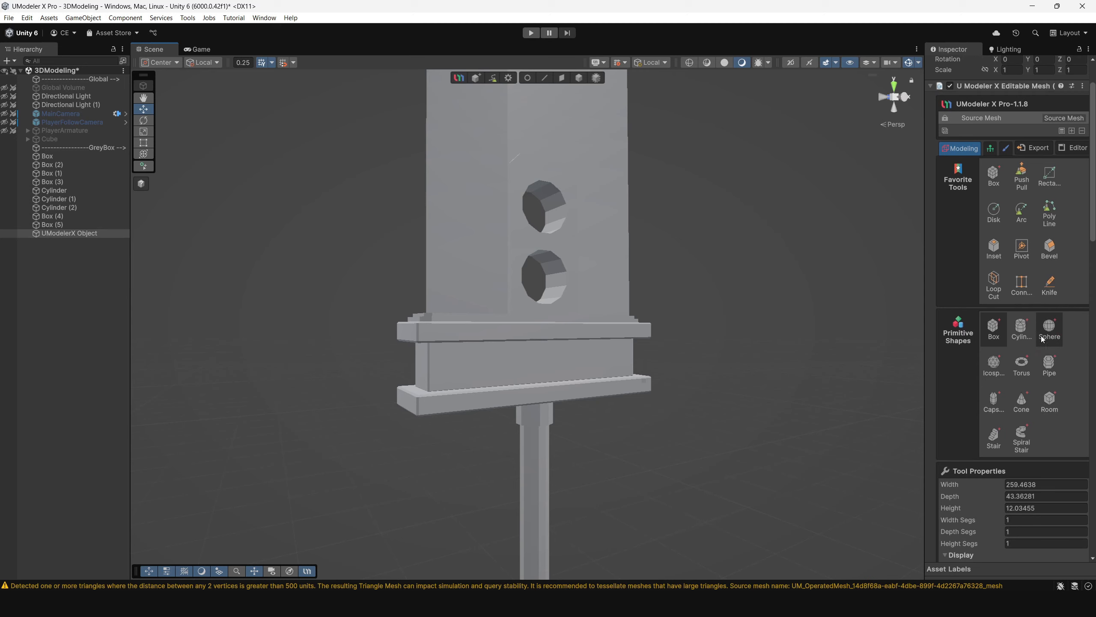
click(994, 364)
drag(458, 365, 466, 375)
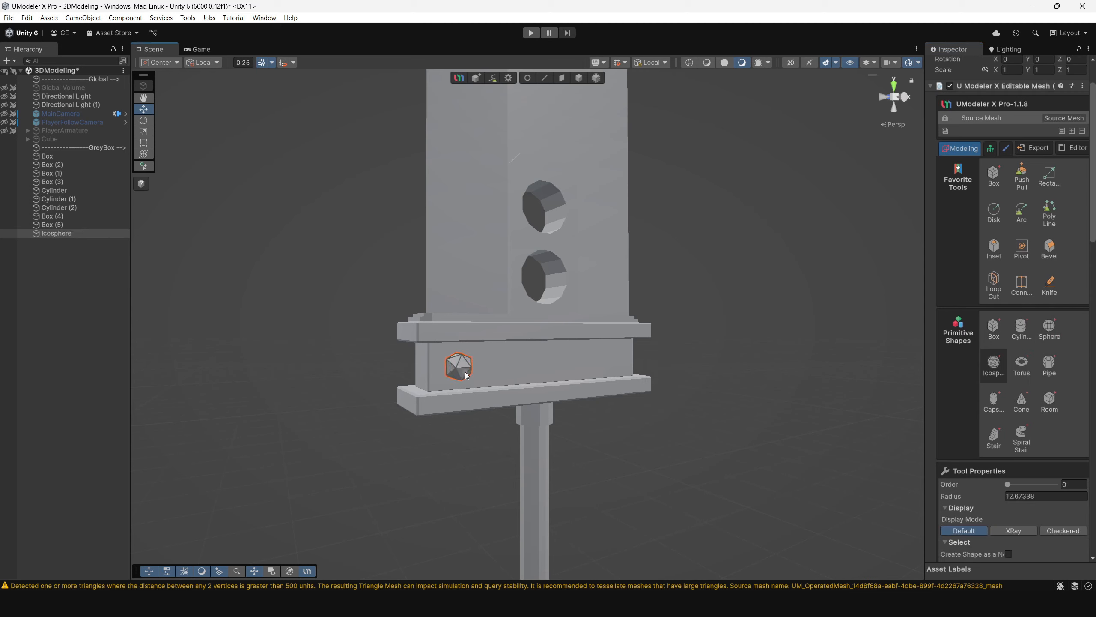
scroll(1030, 421, down, 5)
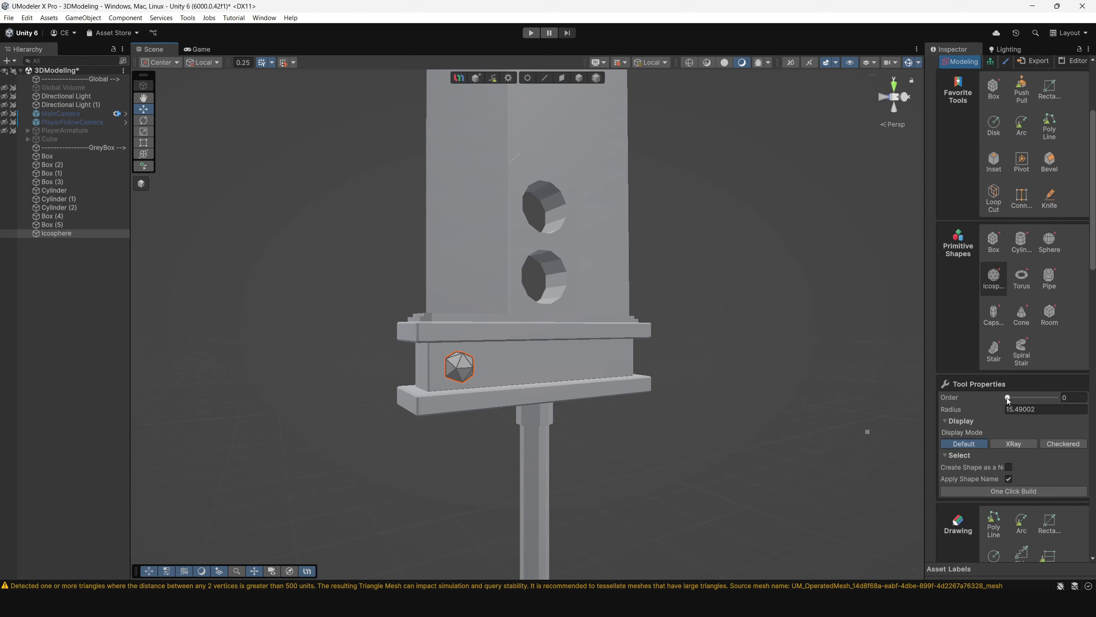
drag(1007, 399, 1021, 400)
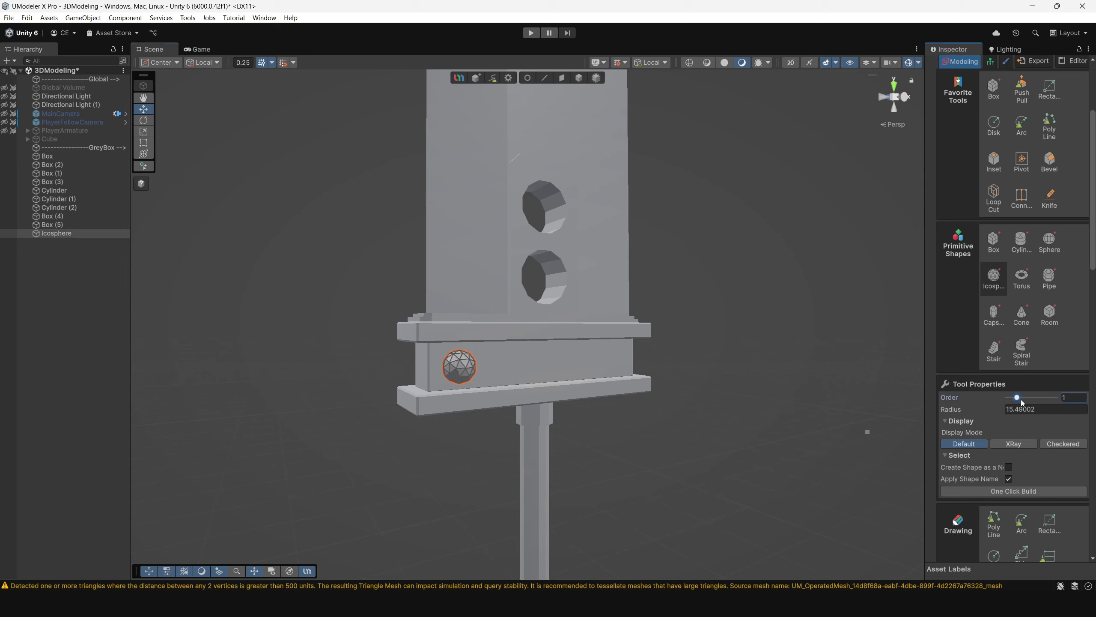
Scale the icosphere down to about 0.667 and sink it partly into the guard block's face at Z 9.6
alt+drag(538, 360, 680, 355)
alt+right_drag(680, 355, 794, 505)
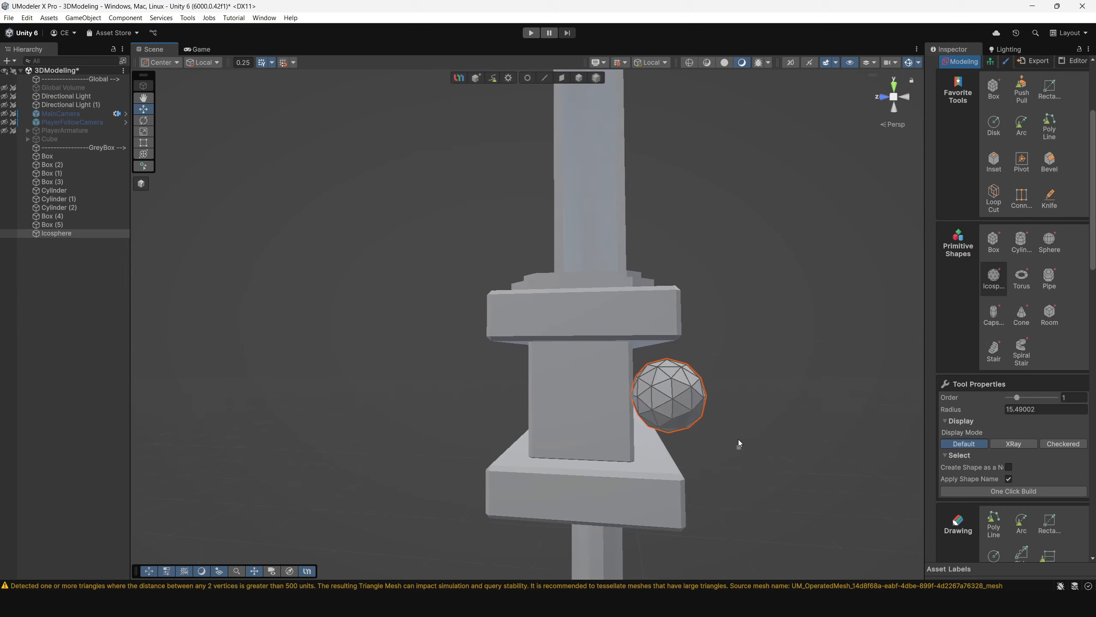
alt+drag(738, 440, 716, 412)
alt+right_drag(717, 430, 764, 458)
alt+drag(764, 458, 647, 475)
alt+right_drag(648, 475, 582, 79)
click(581, 80)
alt+drag(432, 367, 515, 426)
key(r)
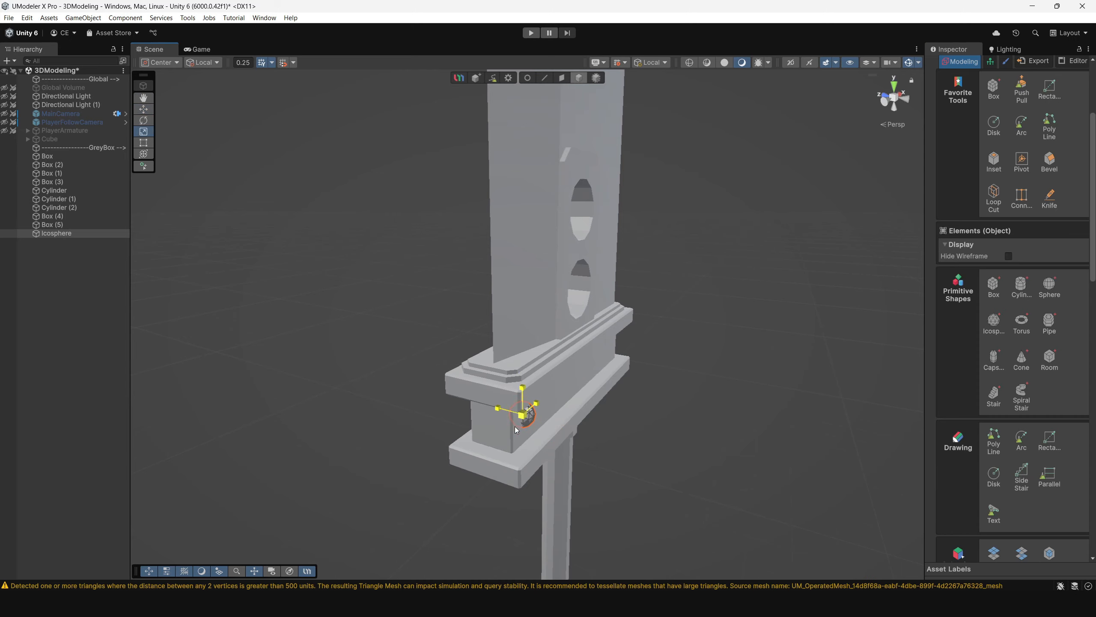
key(w)
key(f)
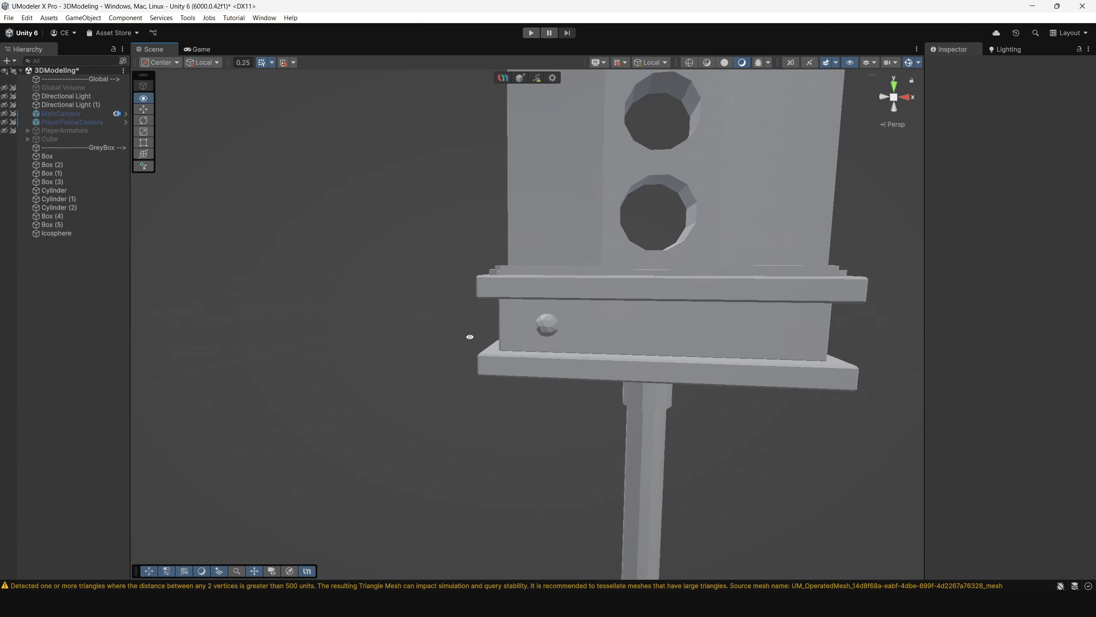
alt+drag(470, 337, 548, 337)
Apply smooth shading to all faces of the icosphere
click(547, 333)
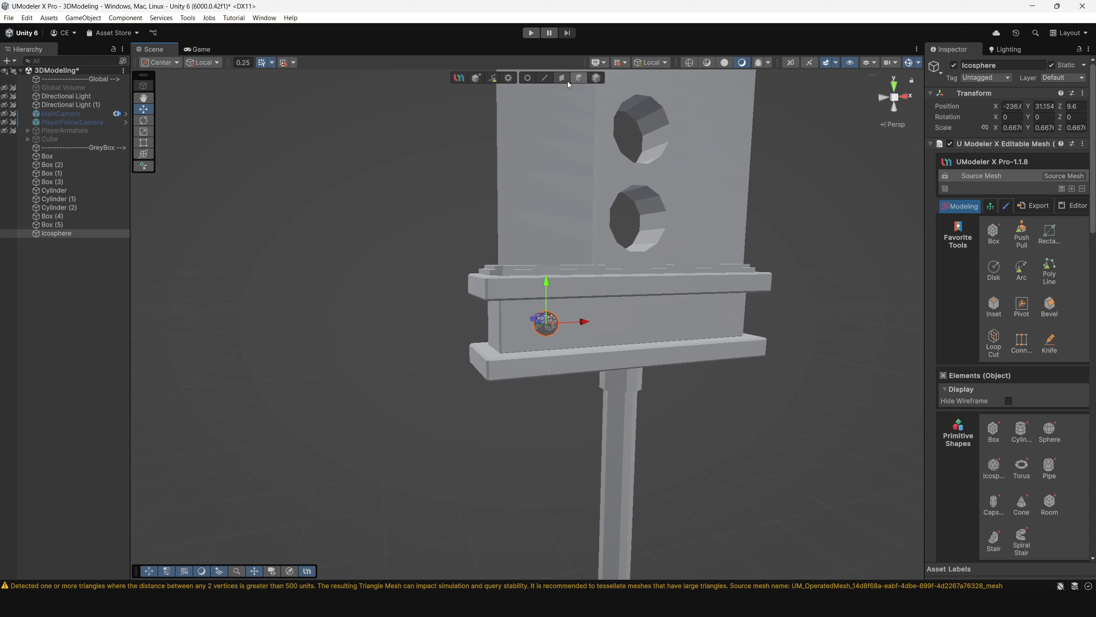
click(562, 79)
drag(472, 276, 625, 389)
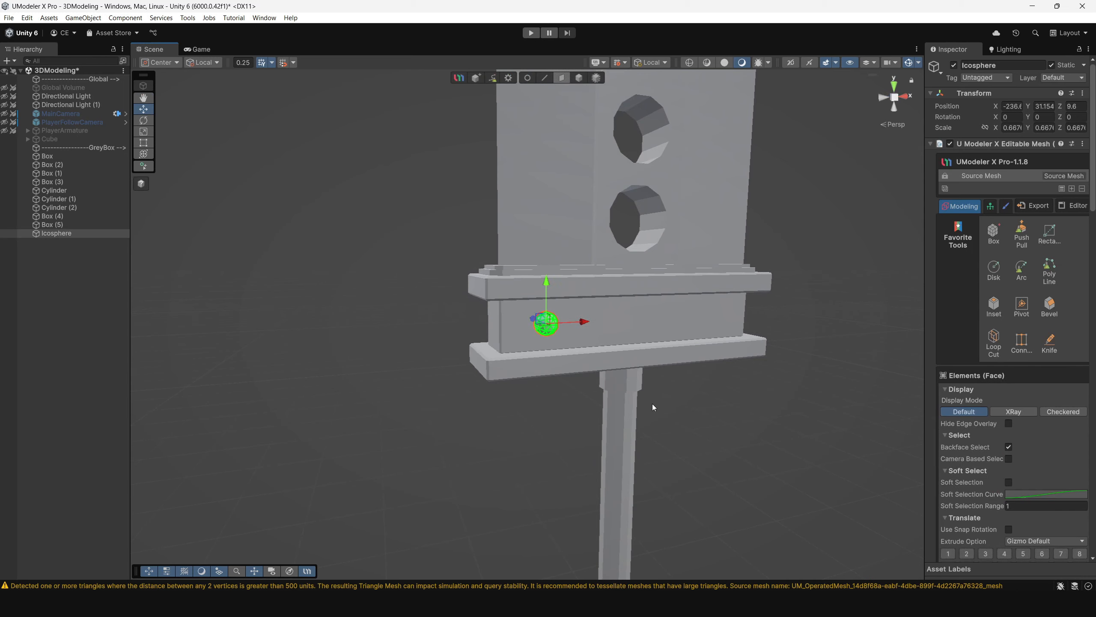
click(579, 79)
click(461, 236)
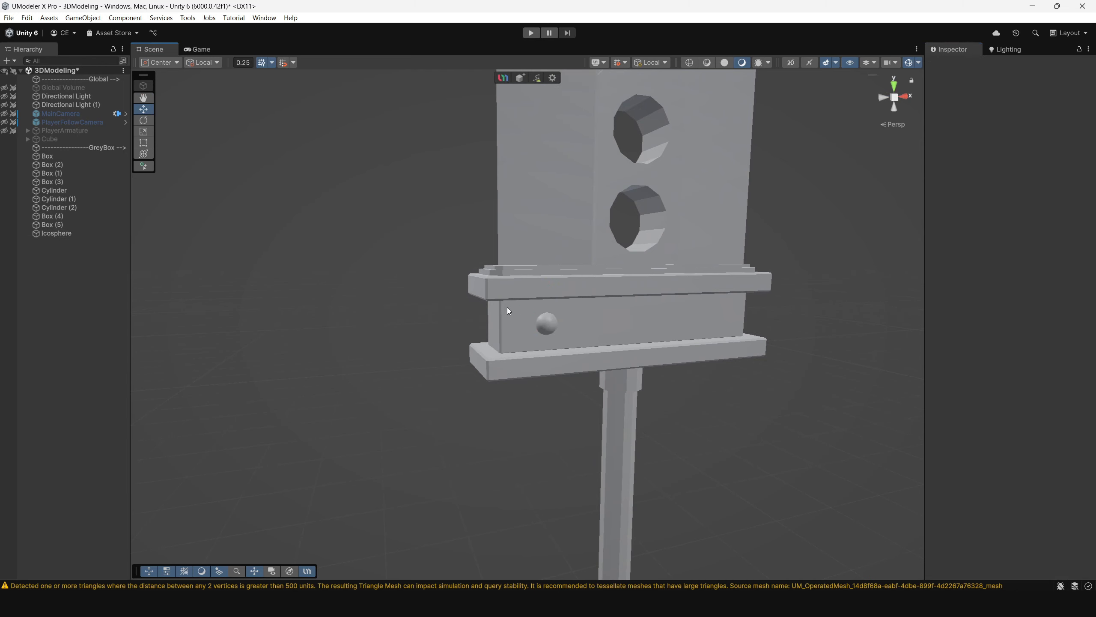
Examine the rounded stud on the guard block up close and against the whole sword
scroll(525, 314, up, 6)
alt+drag(586, 325, 716, 345)
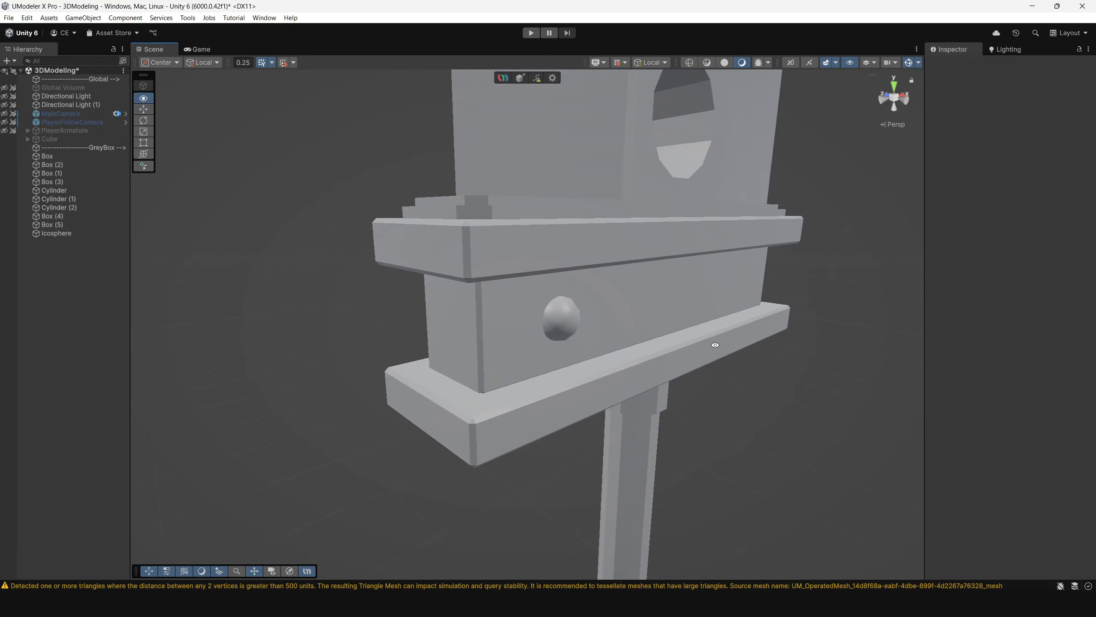
click(563, 310)
scroll(564, 310, down, 3)
click(317, 278)
scroll(399, 166, down, 5)
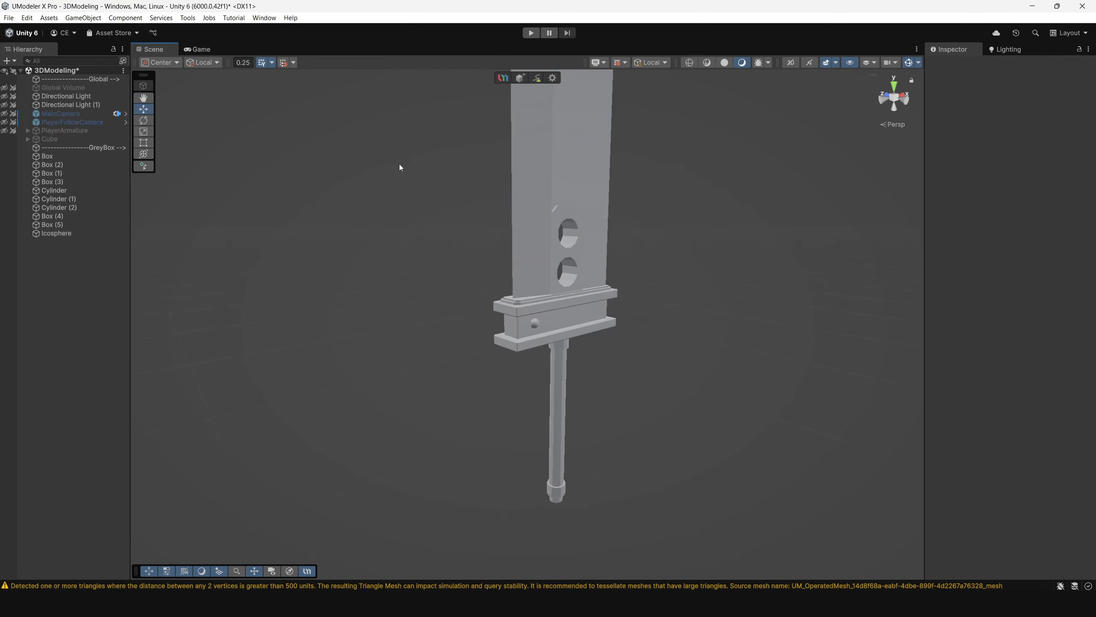
alt+drag(399, 167, 489, 271)
middle_drag(489, 271, 452, 232)
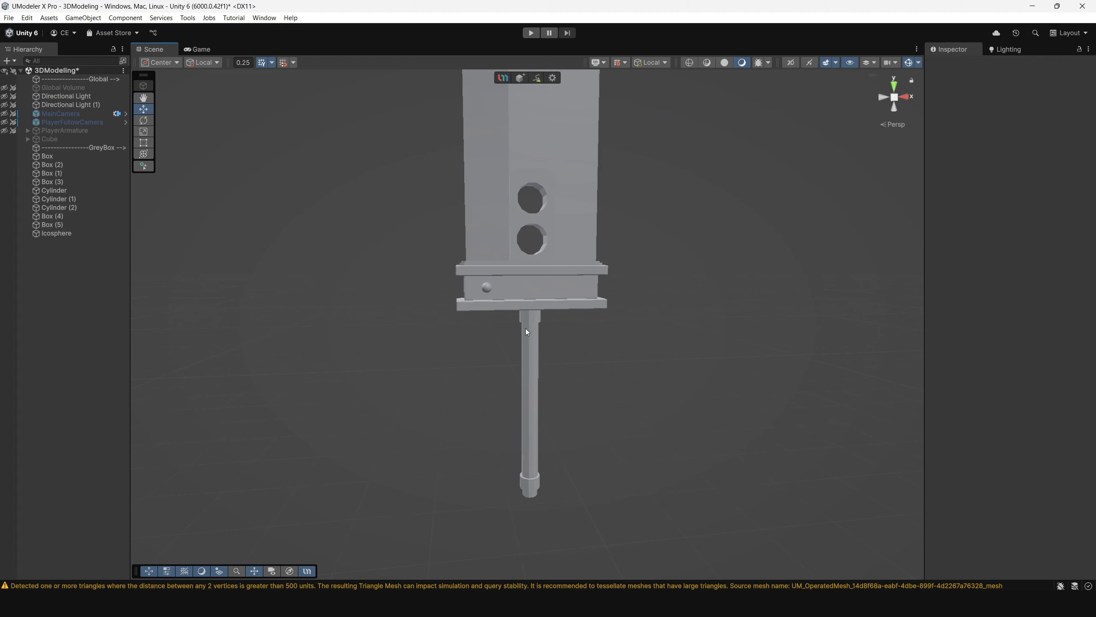
mouse_move(526, 328)
alt+right_down()
mouse_move(664, 524)
mouse_move(520, 325)
alt+right_up()
Scale the rounded stud to about 0.733 and move it along X to about -149.1, centring it on the guard block
click(456, 253)
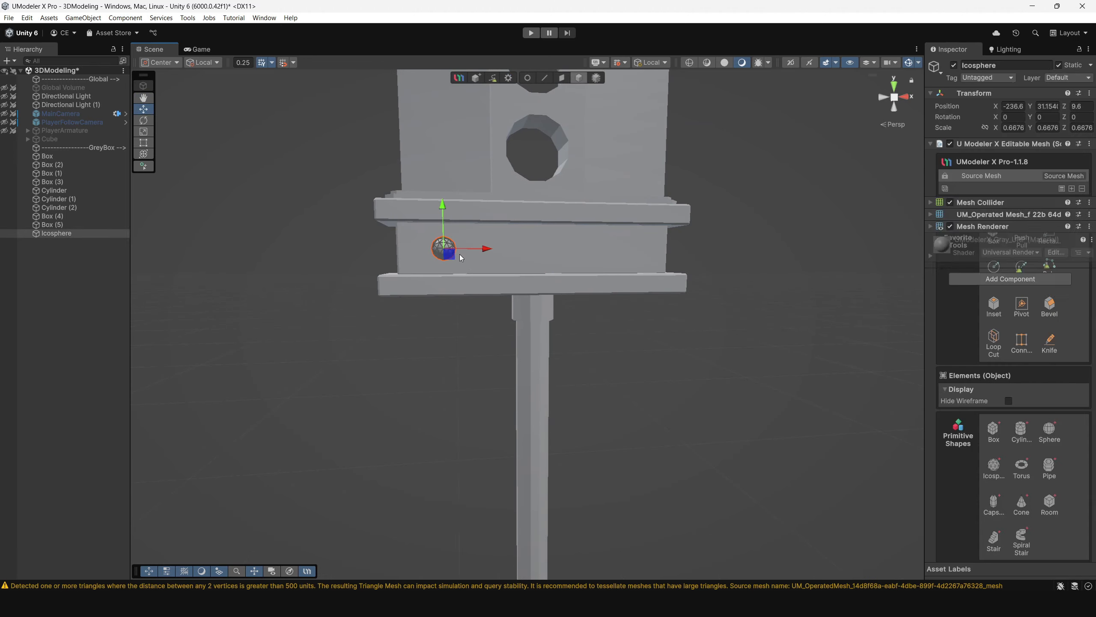
key(r)
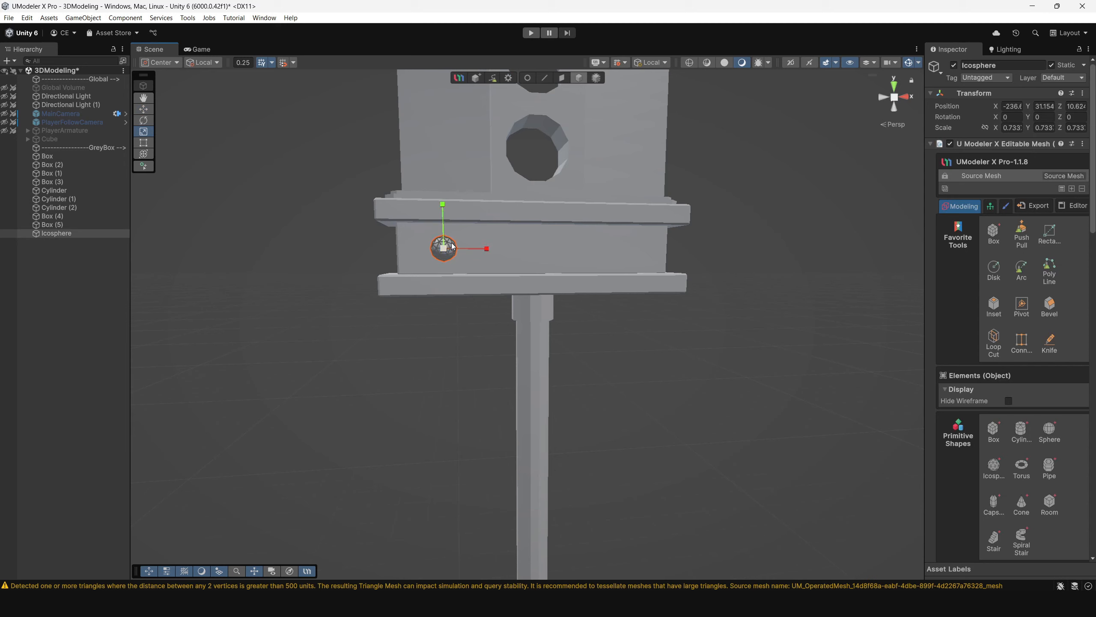
drag(476, 254, 575, 259)
click(908, 99)
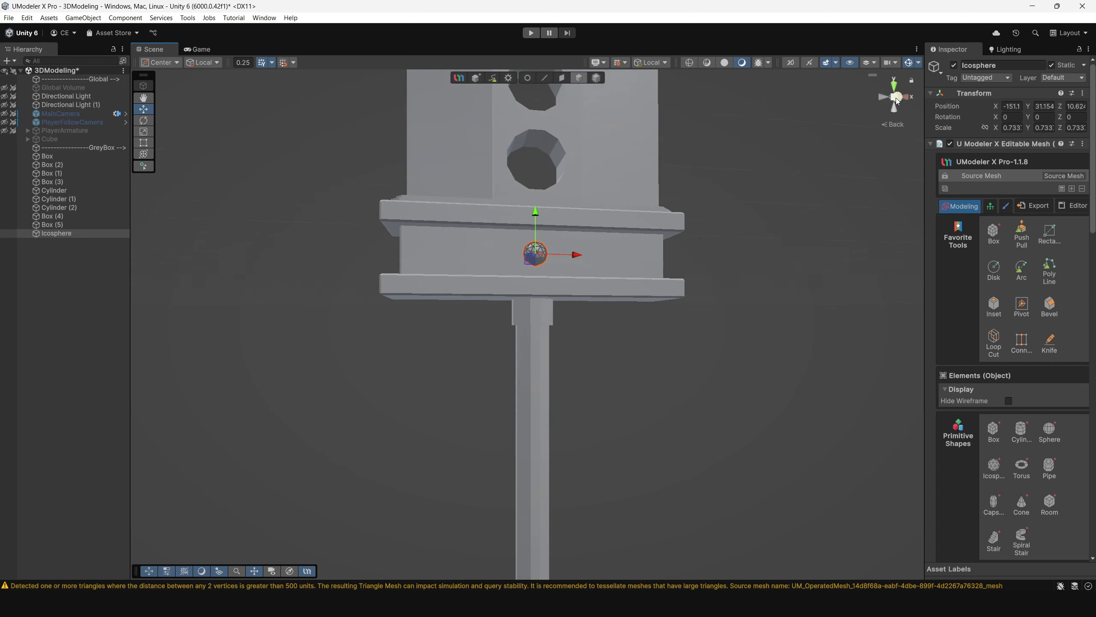
drag(581, 313, 582, 312)
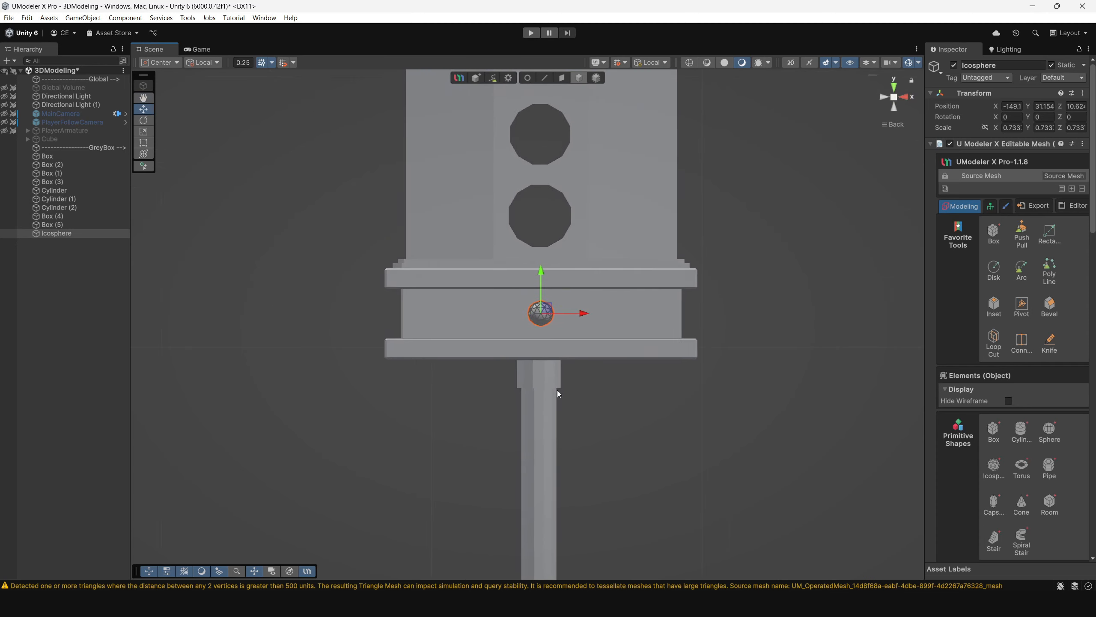
Select the three handle cylinders and shift them together along X to about -147.4 to centre them under the guard
click(550, 380)
scroll(580, 411, down, 2)
shift+click(538, 401)
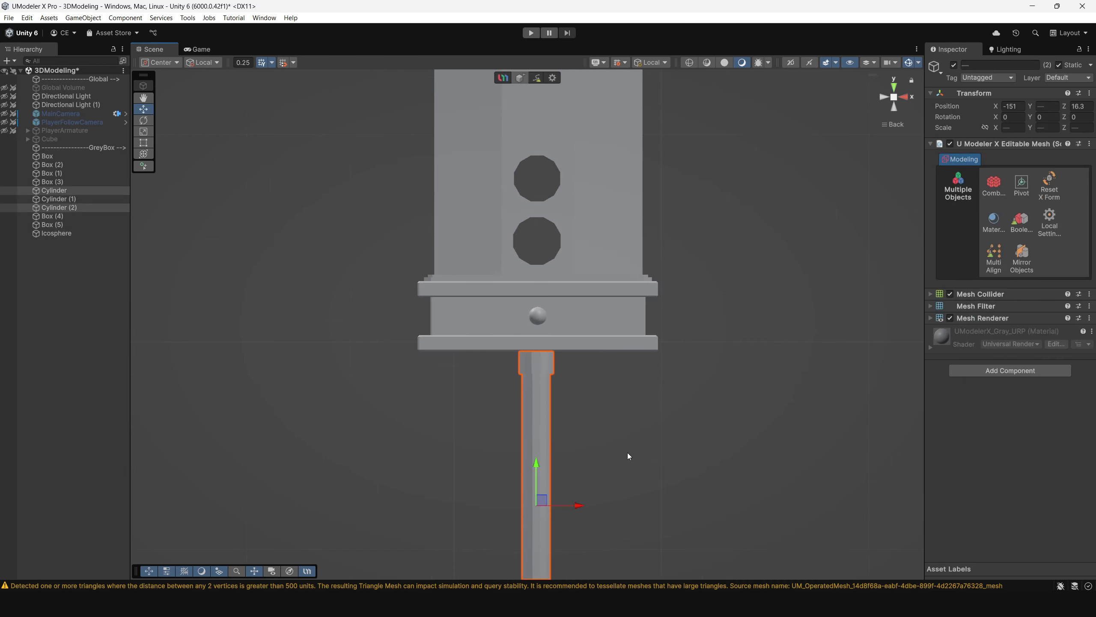
middle_drag(597, 564, 568, 355)
shift+click(516, 458)
middle_drag(572, 298, 565, 396)
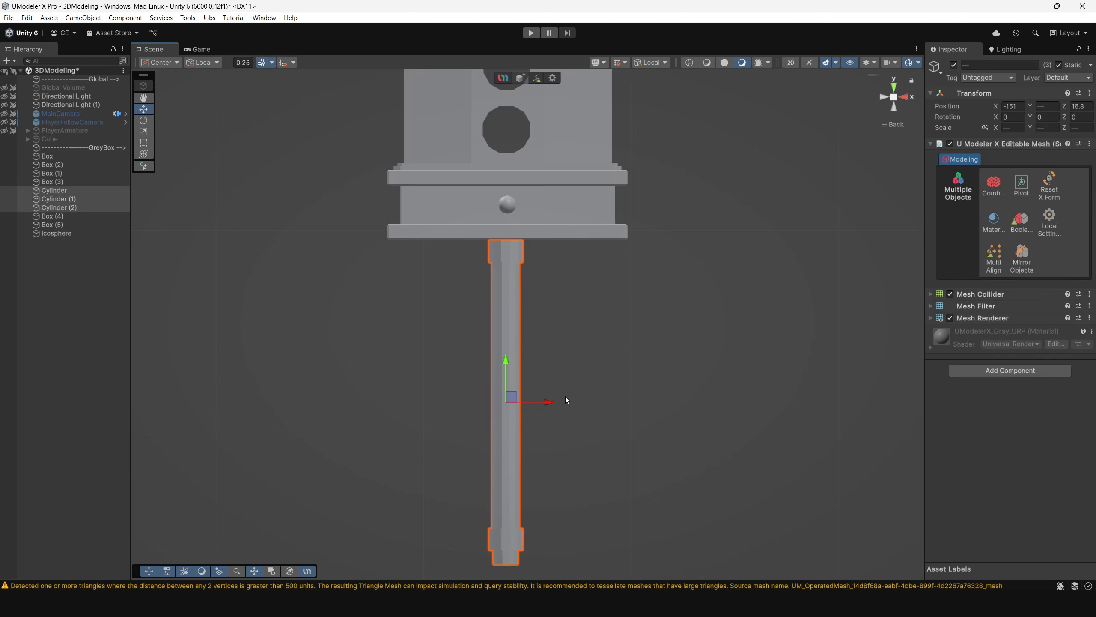
drag(551, 402, 553, 403)
Enlarge the guard's centre stud uniformly to a scale of about 1.019 and check how far it protrudes from the side
middle_drag(549, 223, 557, 358)
scroll(557, 358, up, 3)
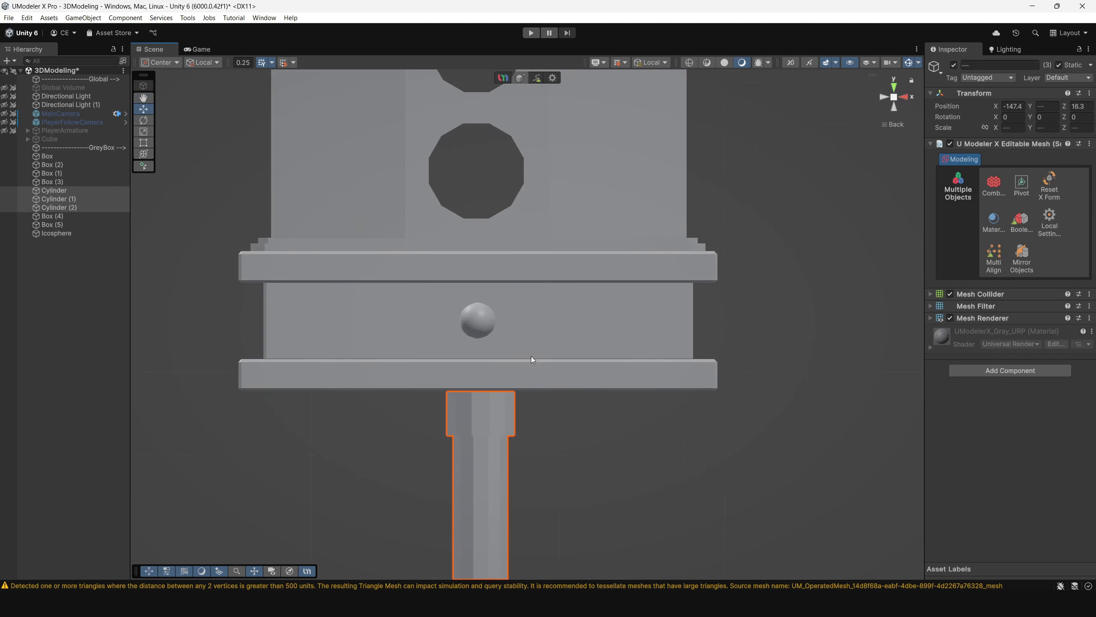
click(485, 320)
key(r)
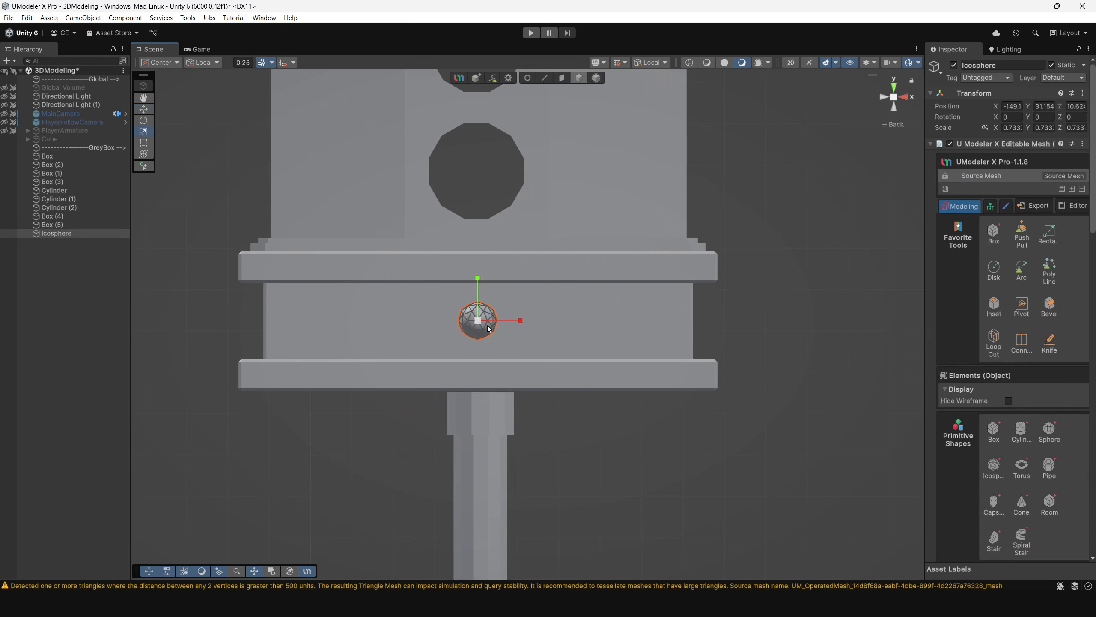
drag(489, 329, 429, 348)
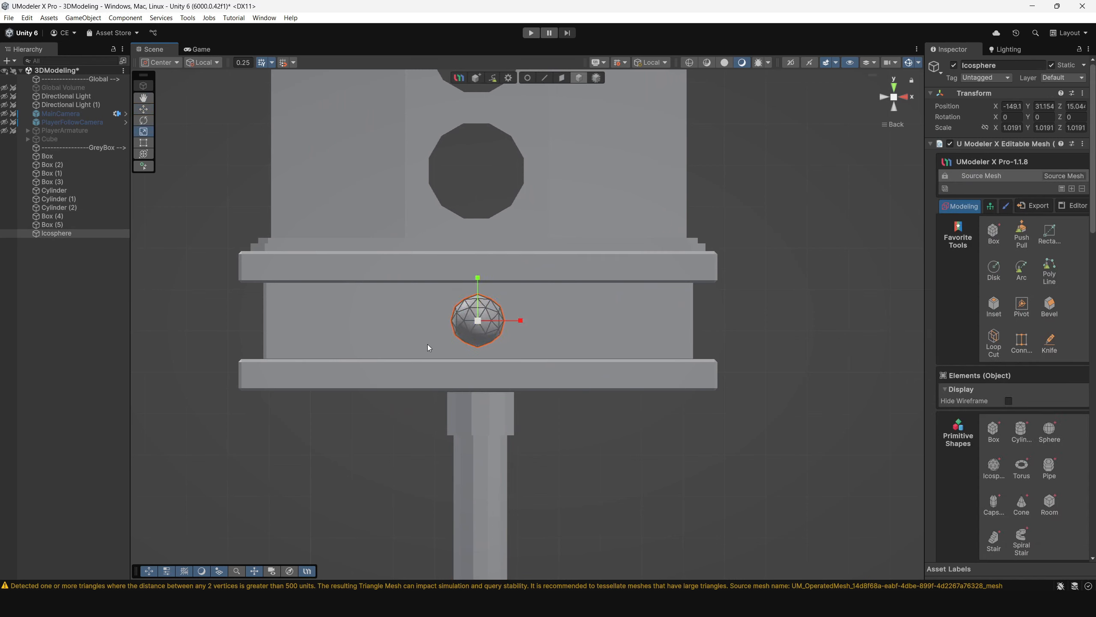
click(883, 99)
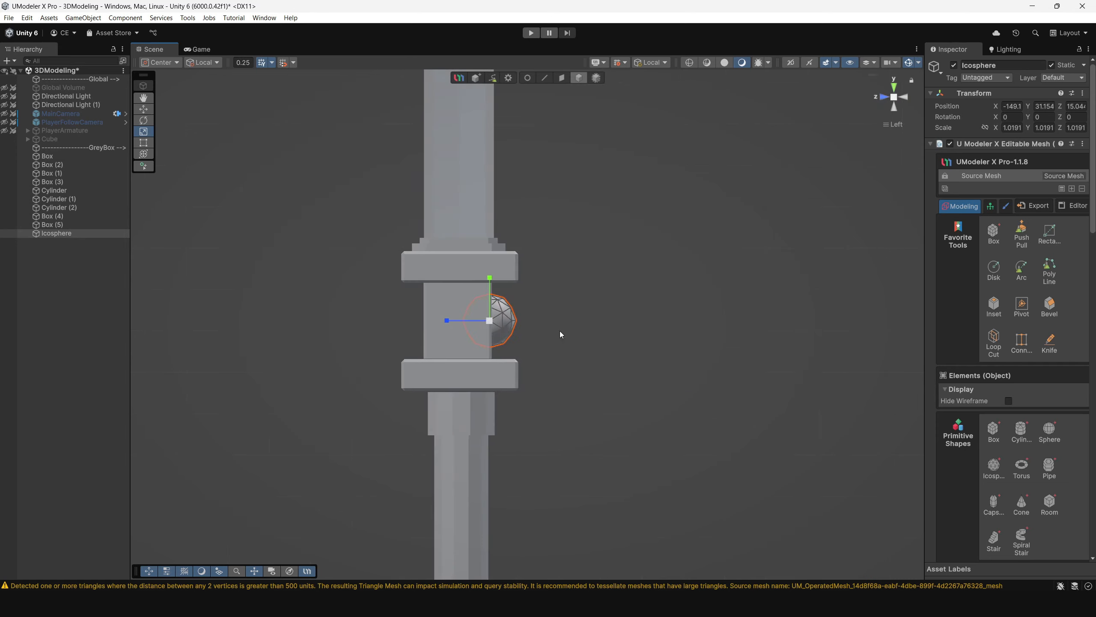
key(w)
drag(448, 321, 449, 324)
alt+drag(617, 328, 568, 335)
click(622, 324)
mouse_move(475, 328)
alt+mouse_down()
mouse_move(510, 329)
mouse_move(480, 328)
alt+mouse_up()
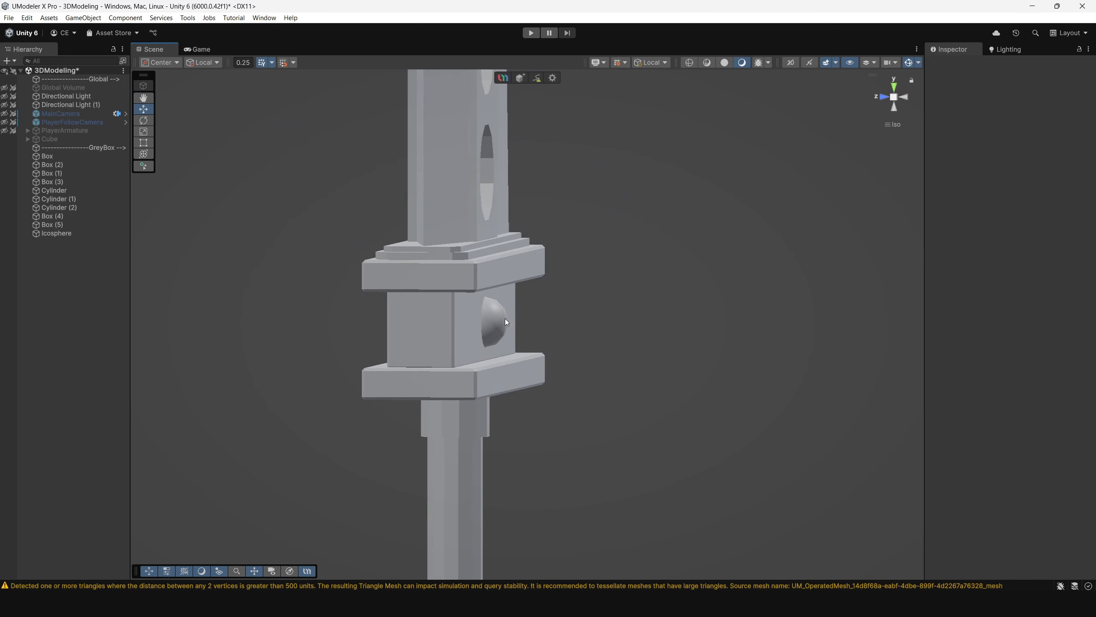
Duplicate the enlarged centre stud twice, placing the copies on one half of the guard block at X about -202 and -250
click(506, 319)
mouse_move(544, 320)
alt+mouse_down()
mouse_move(534, 320)
mouse_move(629, 319)
mouse_move(533, 315)
alt+mouse_up()
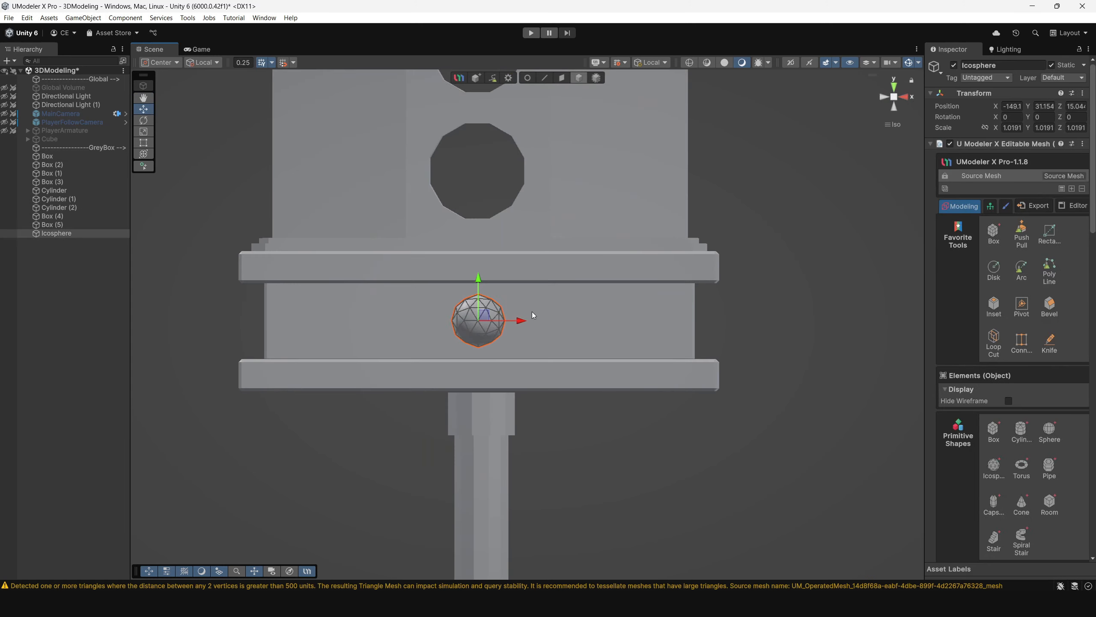
click(893, 97)
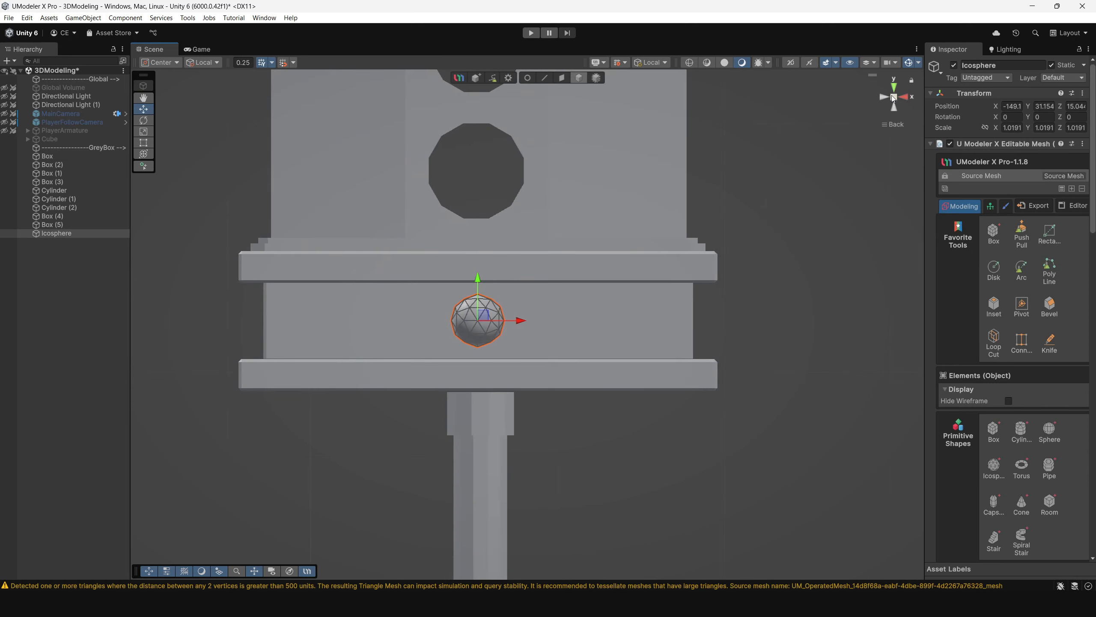
click(894, 97)
key(ctrl+d)
drag(523, 321, 461, 329)
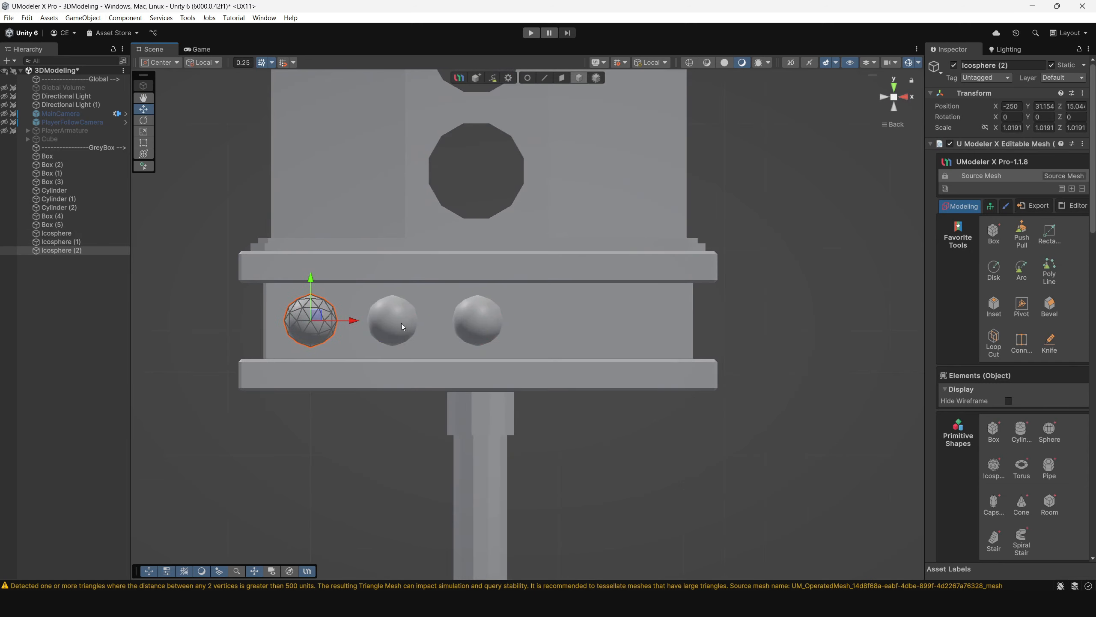
click(401, 323)
drag(431, 320, 428, 324)
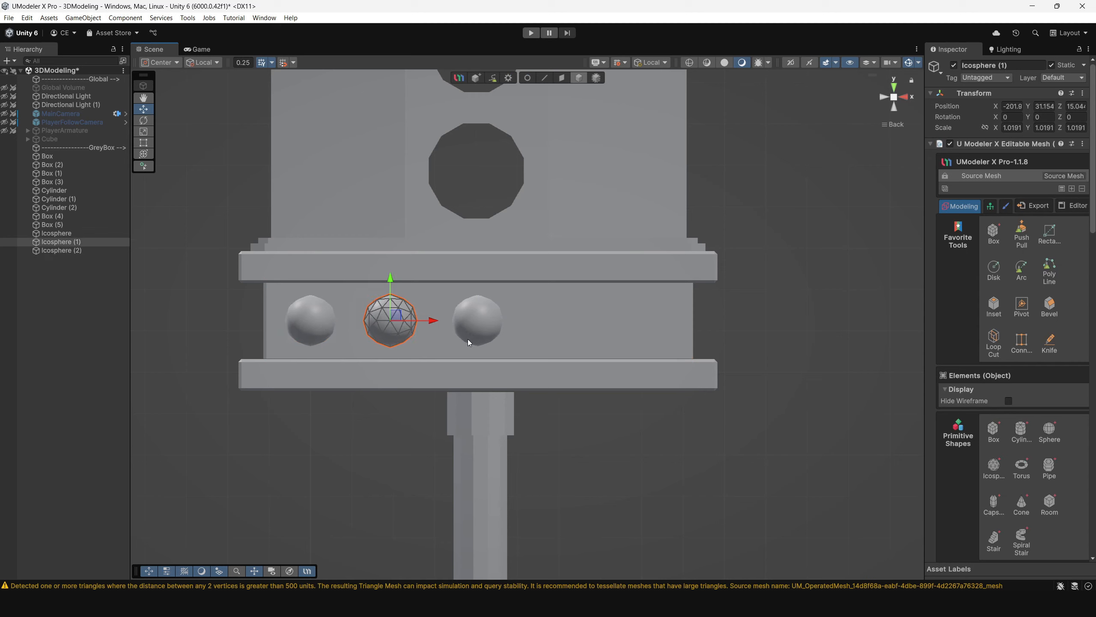
Duplicate the two side studs together and move the copies along X to the other half of the guard block
scroll(468, 340, down, 4)
shift+click(391, 324)
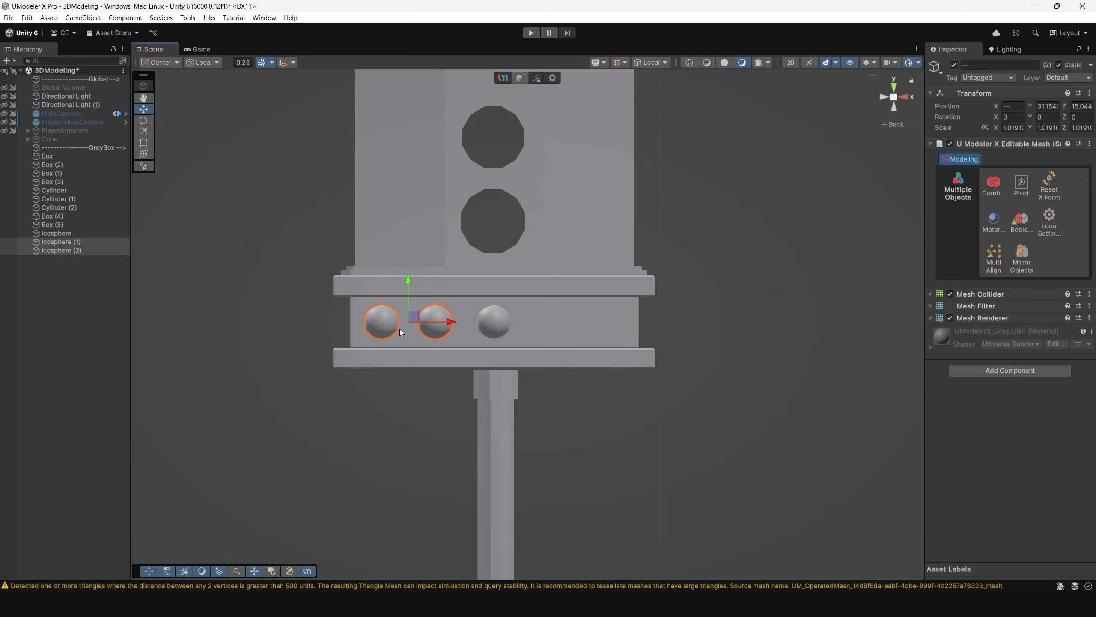
key(ctrl+d)
drag(449, 323, 613, 333)
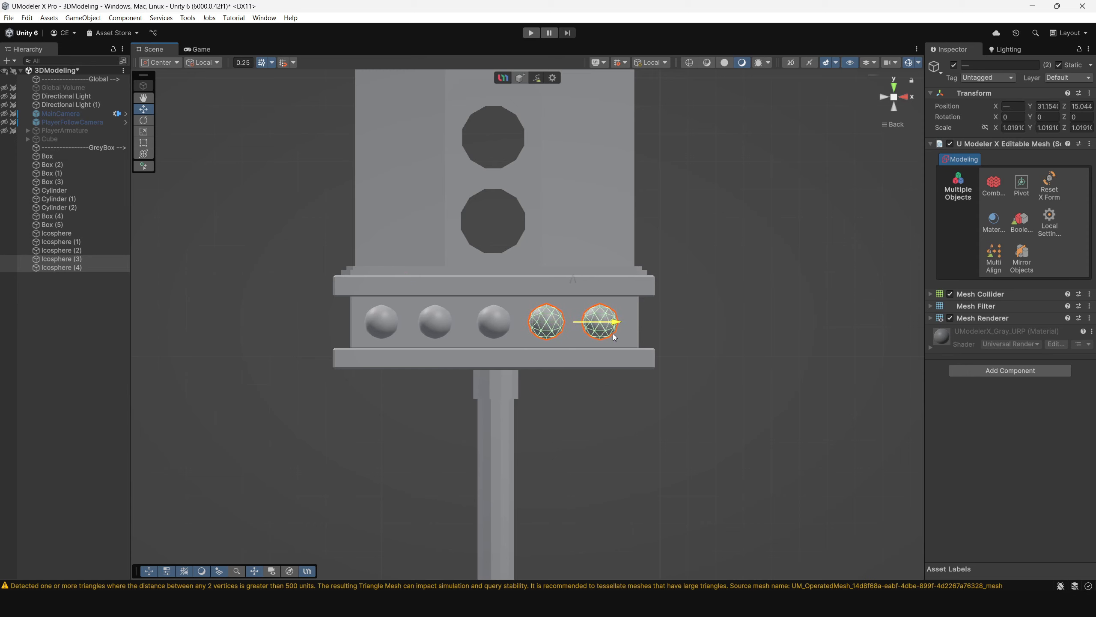
Inspect the row of five large studs and delete the duplicates on both sides of the centre stud
click(544, 375)
scroll(519, 362, down, 4)
alt+drag(532, 349, 544, 285)
scroll(506, 320, up, 6)
click(336, 333)
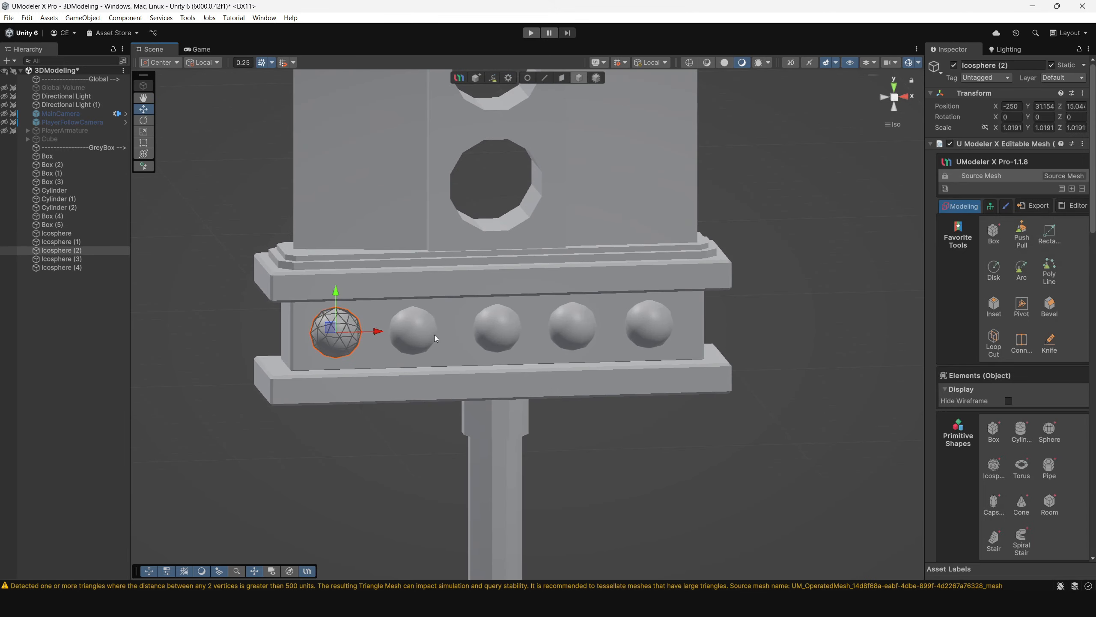
shift+click(424, 336)
key(Delete)
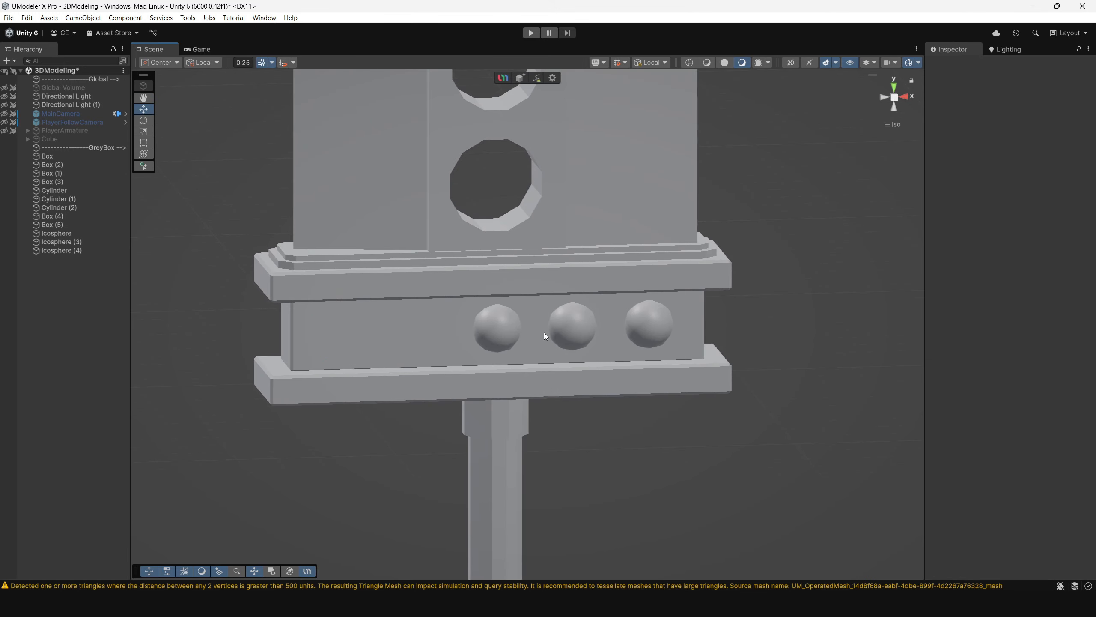
Scale the centre stud down to about 0.781 and lower it to Y 28.7 on the guard block
click(518, 337)
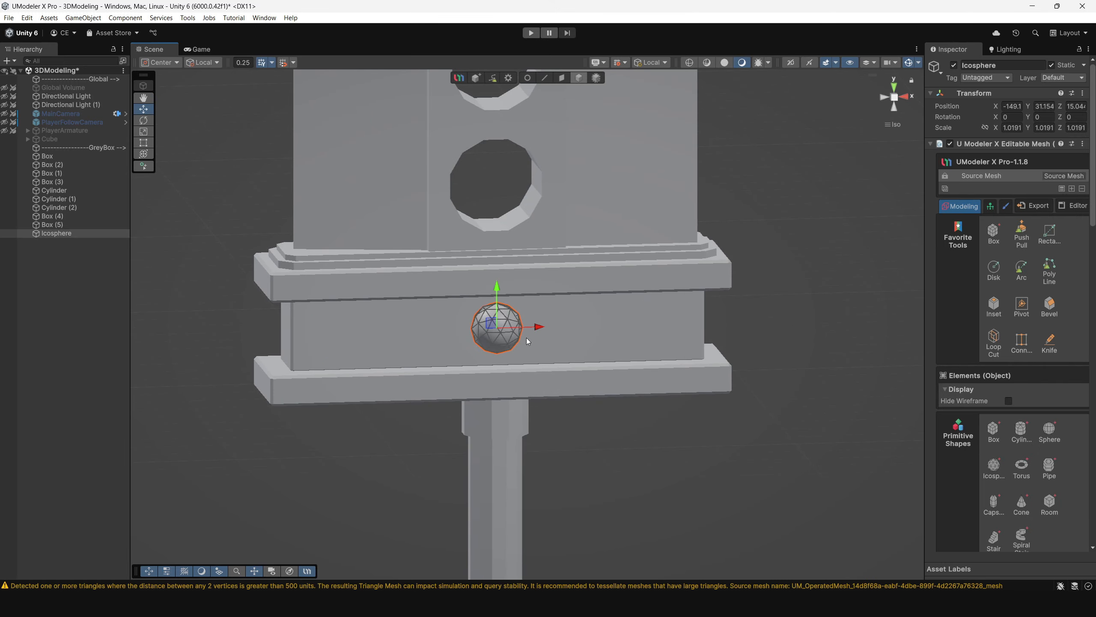
key(r)
drag(498, 328, 486, 338)
key(w)
drag(496, 293, 675, 284)
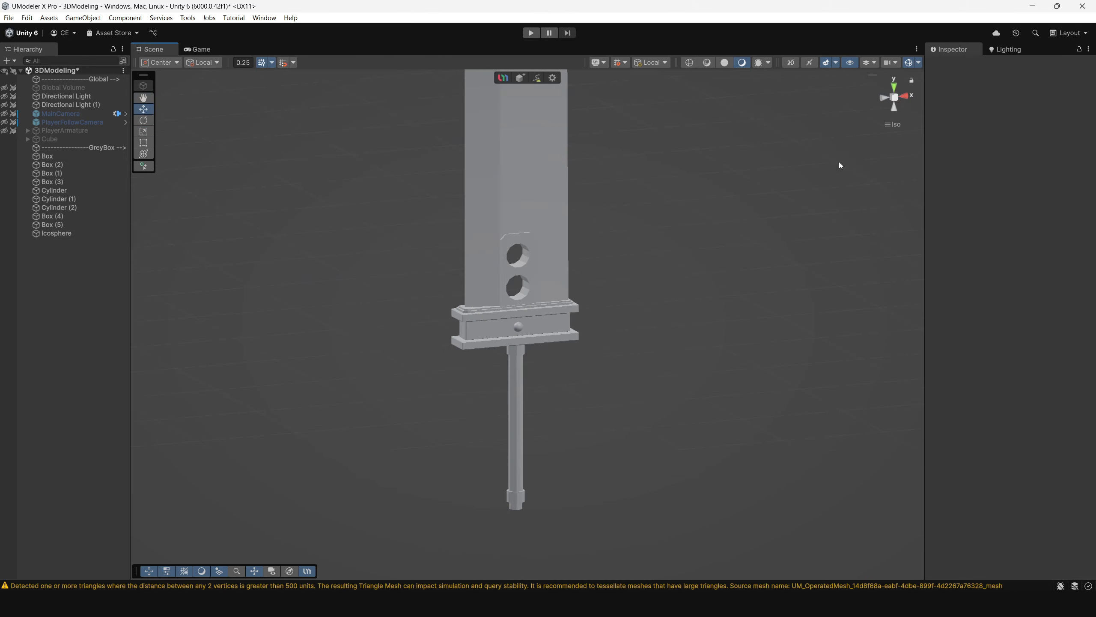
Duplicate the small centre stud into a row of five studs spread across the front of the guard block
scroll(574, 284, down, 2)
middle_drag(575, 296, 568, 355)
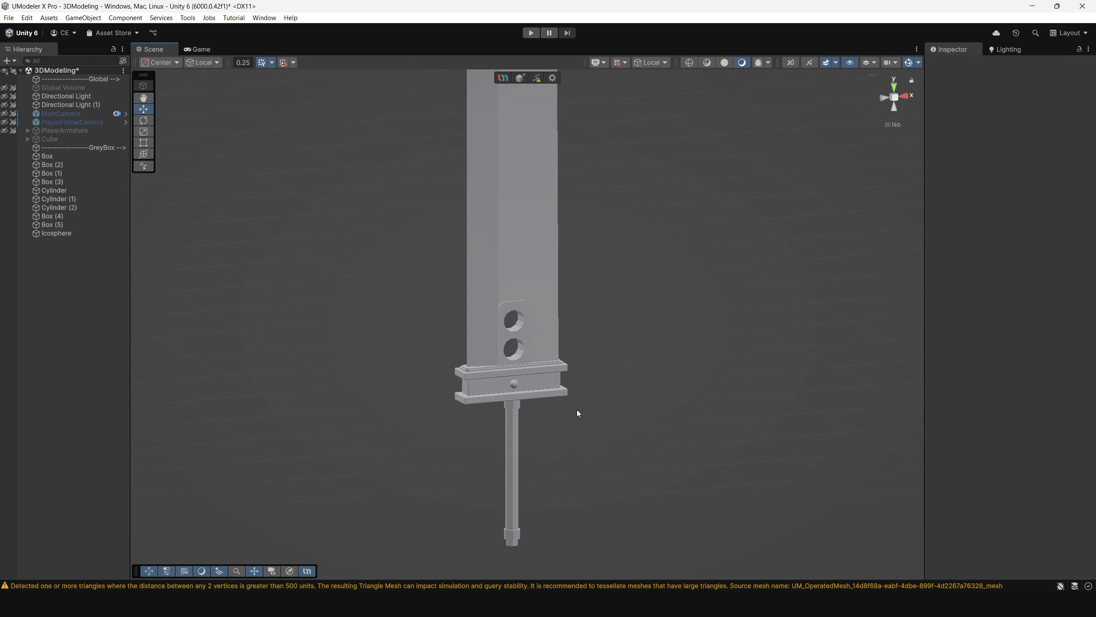
alt+drag(577, 410, 531, 447)
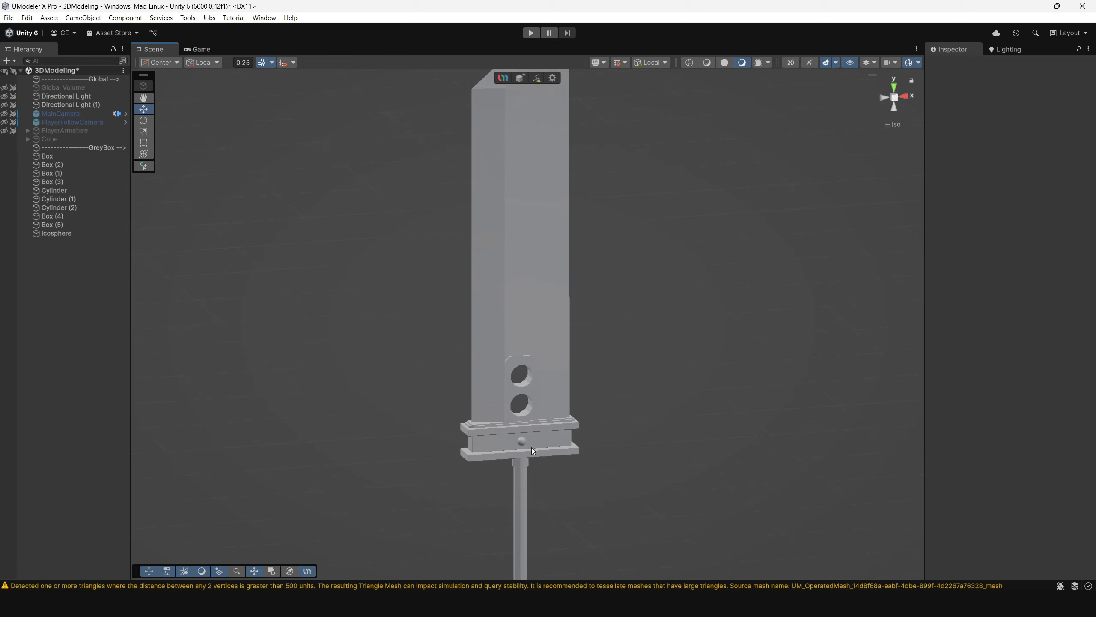
click(522, 441)
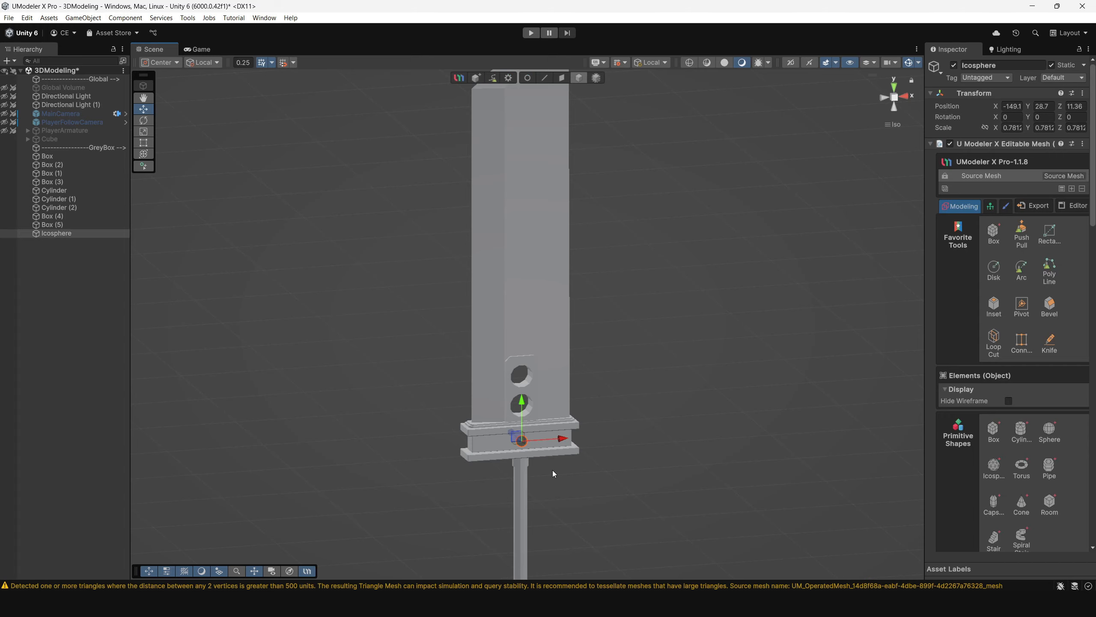
key(f)
scroll(568, 355, down, 5)
mouse_move(497, 308)
alt+mouse_down()
mouse_move(406, 296)
mouse_move(502, 329)
alt+mouse_up()
key(ctrl+d)
drag(571, 323, 680, 331)
key(ctrl+d)
shift+click(446, 329)
key(ctrl+d)
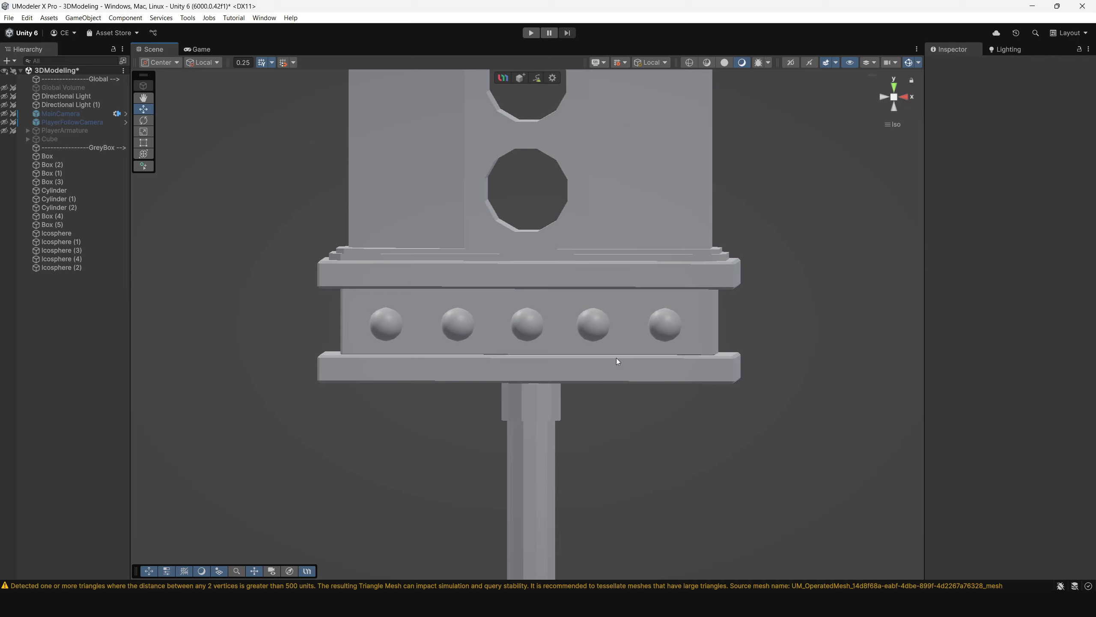
Select all five guard studs and flatten them along Z to a scale of about 0.574
scroll(616, 361, down, 3)
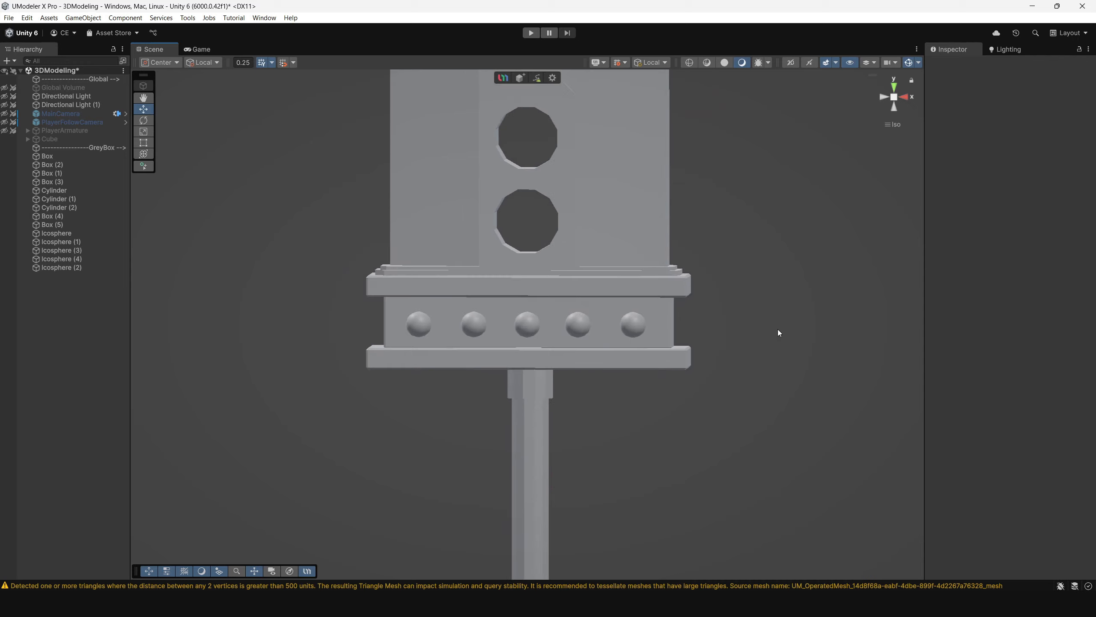
scroll(779, 333, down, 6)
mouse_move(613, 308)
alt+mouse_down()
mouse_move(665, 308)
mouse_move(597, 302)
alt+mouse_up()
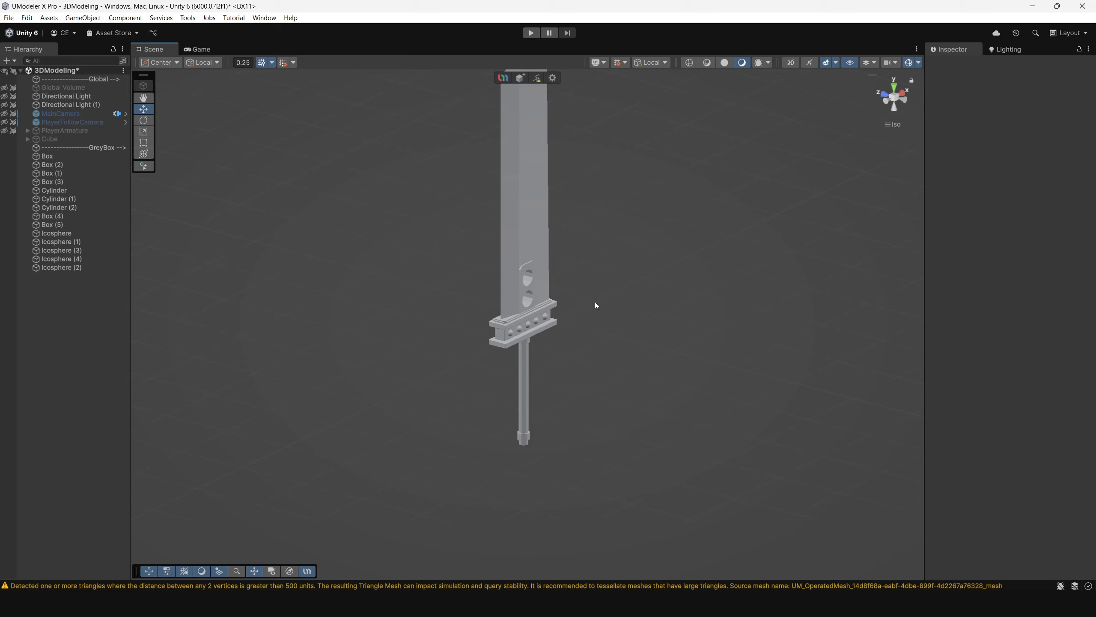
click(523, 326)
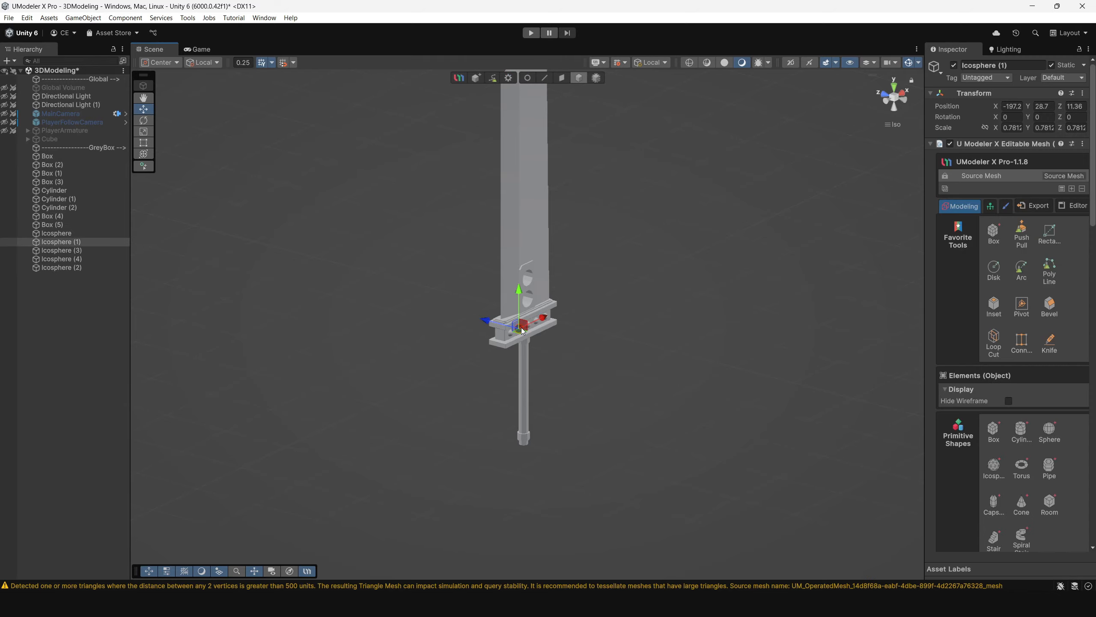
key(f)
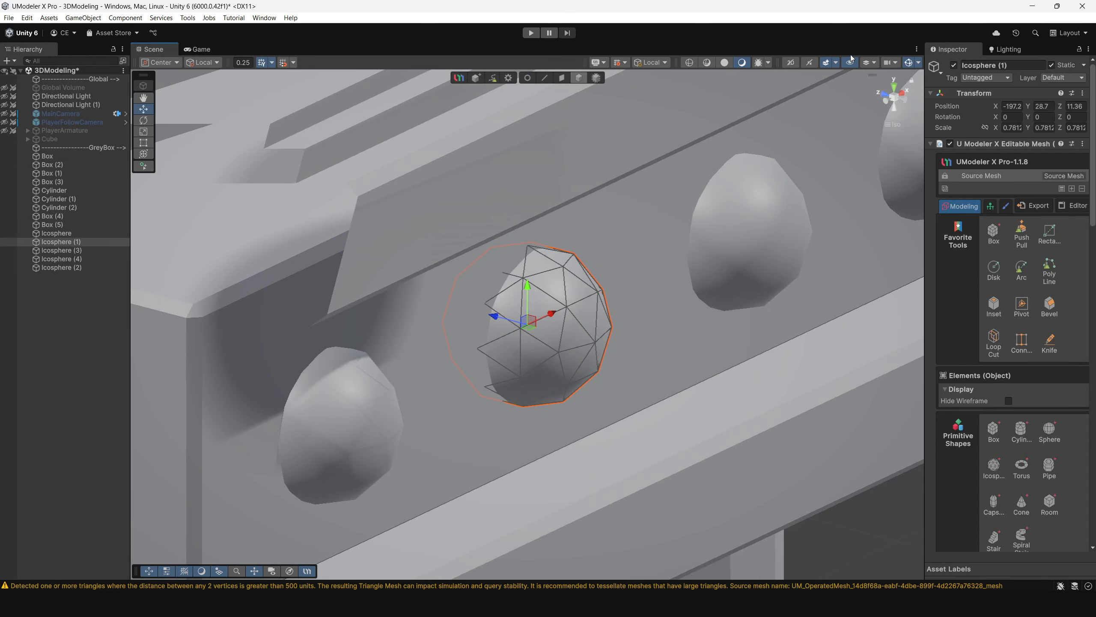
click(891, 103)
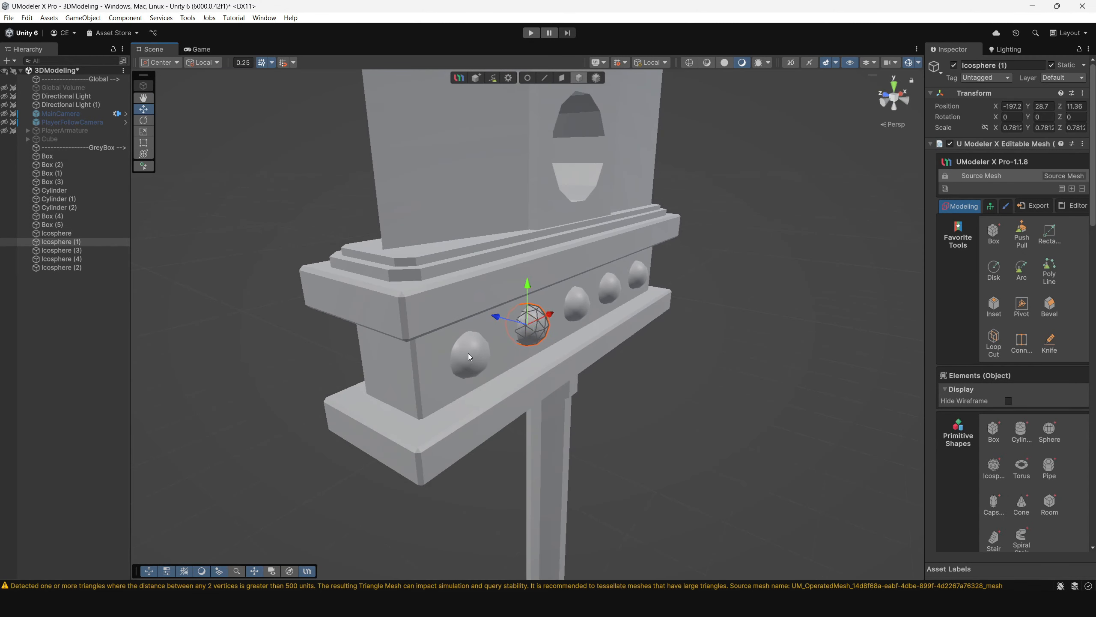
shift+click(468, 353)
shift+click(585, 306)
shift+click(616, 291)
shift+click(637, 279)
key(r)
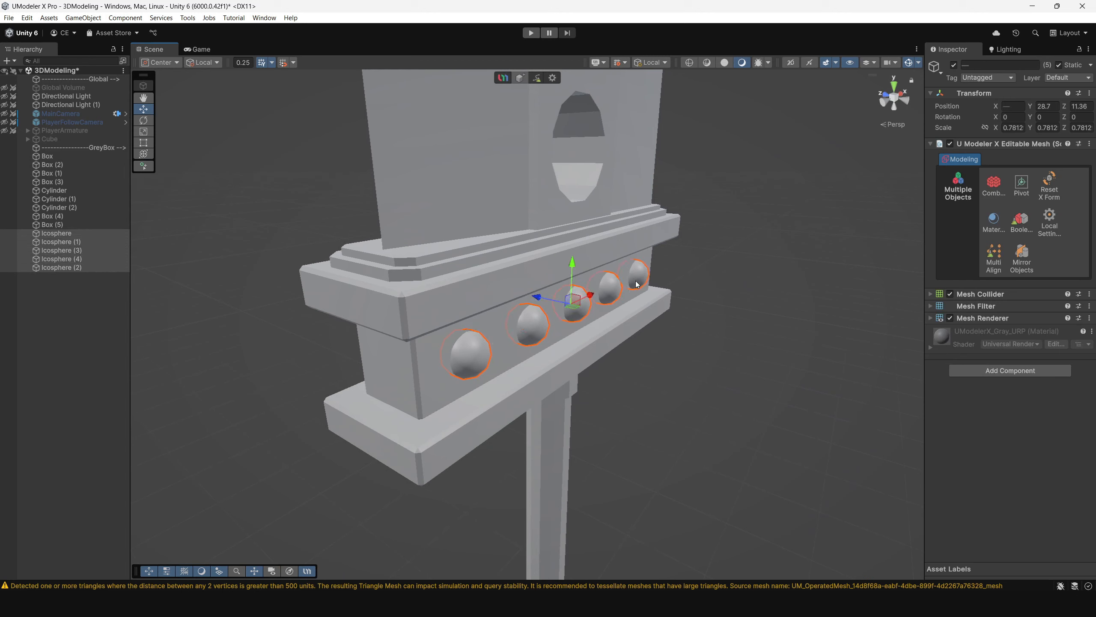
drag(539, 299, 548, 302)
key(w)
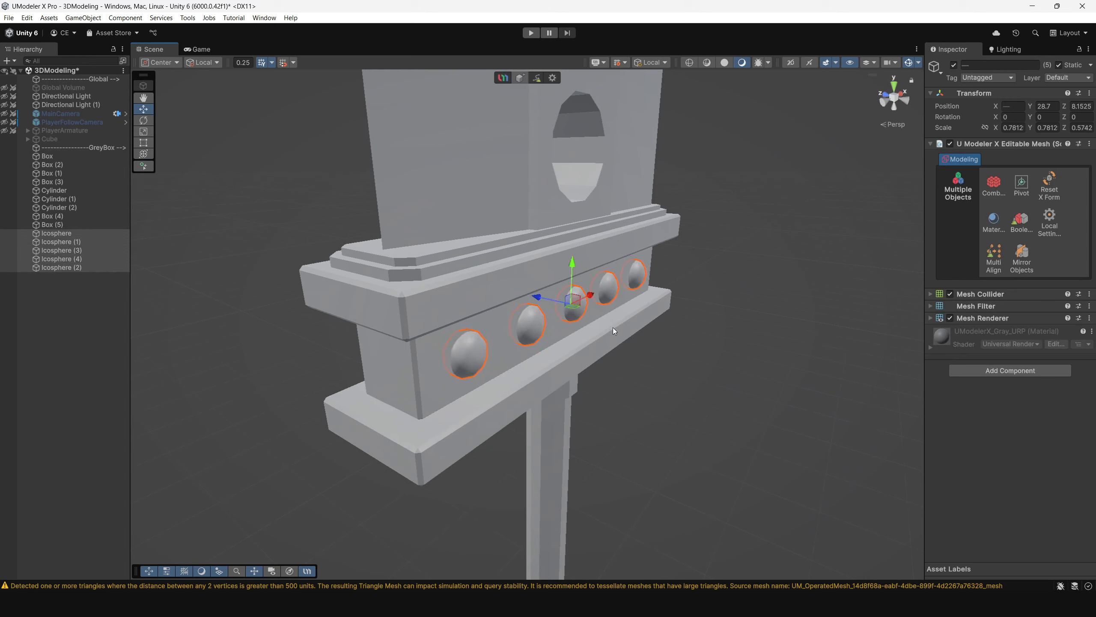
click(670, 356)
Select all five flattened studs from the back view and raise them together to Y 30.7
scroll(670, 357, down, 5)
shift+click(905, 97)
middle_drag(655, 297, 608, 285)
scroll(574, 284, up, 3)
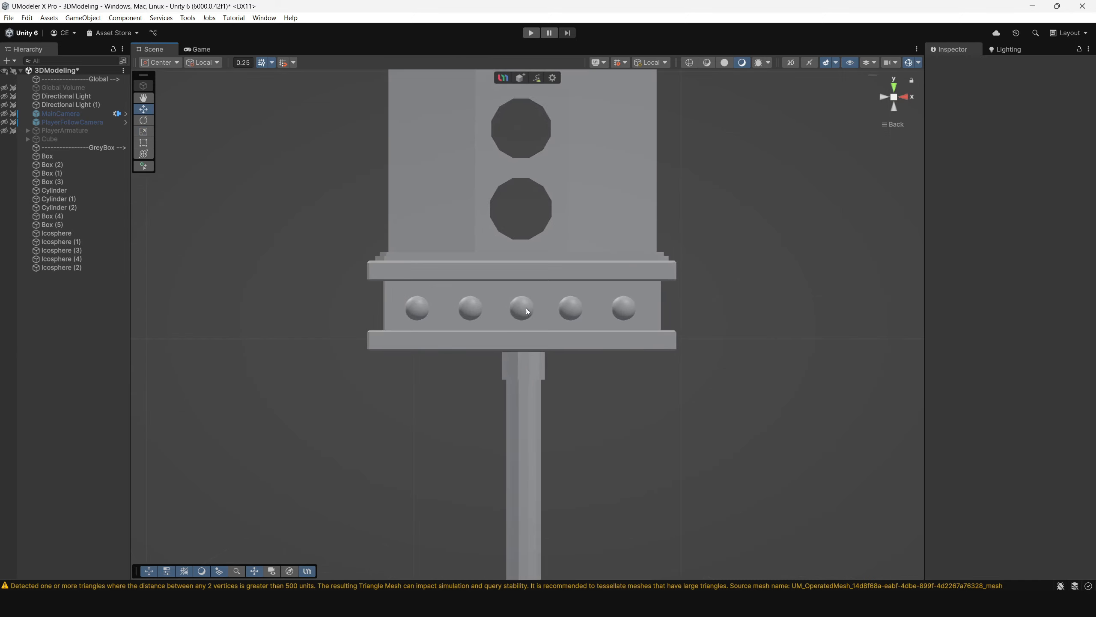
click(526, 307)
shift+click(581, 309)
shift+click(622, 309)
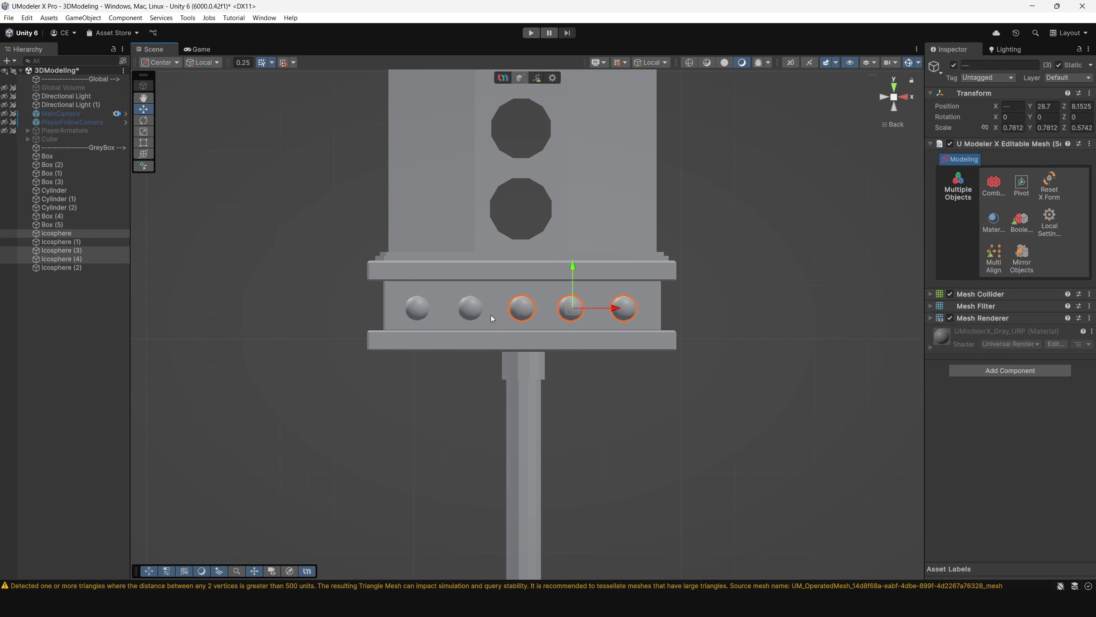
shift+click(470, 308)
shift+click(422, 310)
Nudge the fourth guard stud slightly along X to even out the spacing of the row
click(573, 307)
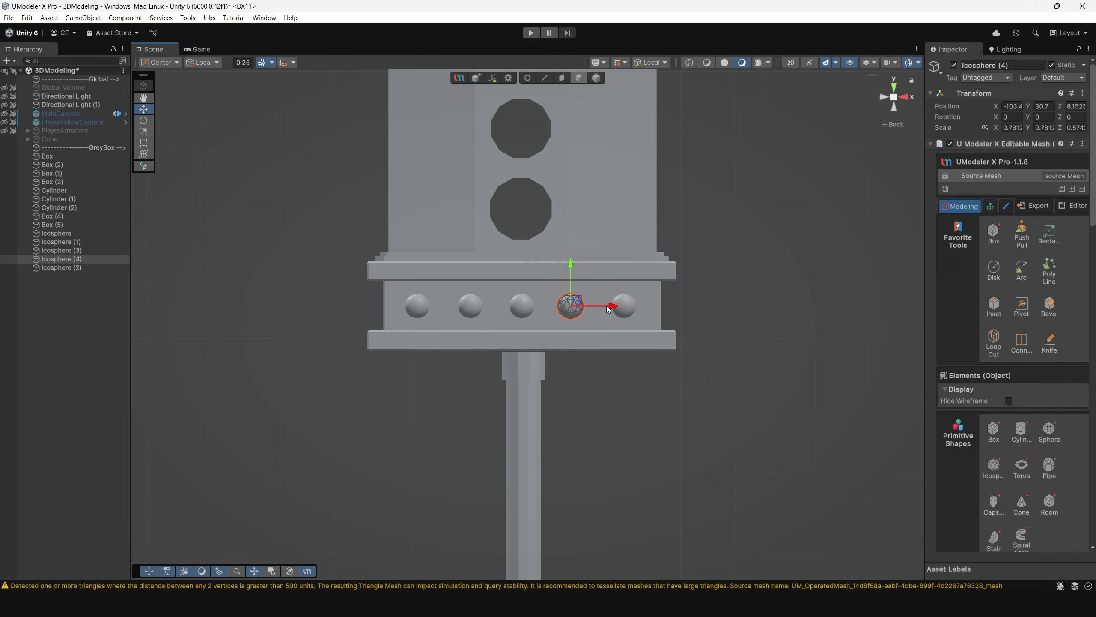
click(642, 428)
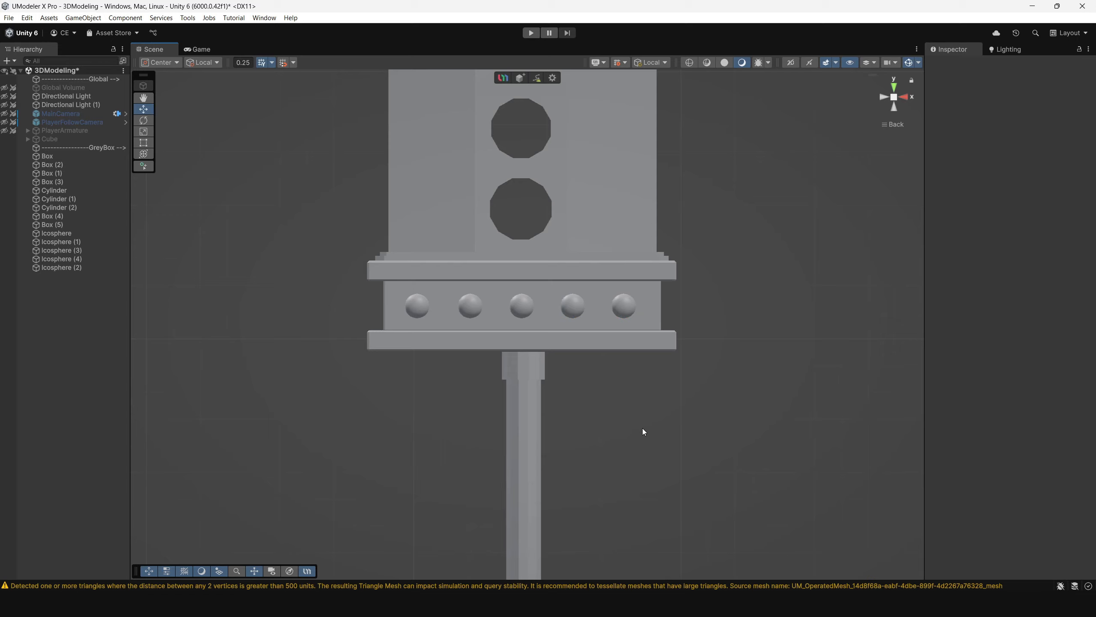
alt+drag(642, 428, 574, 345)
scroll(512, 318, up, 2)
scroll(512, 319, up, 2)
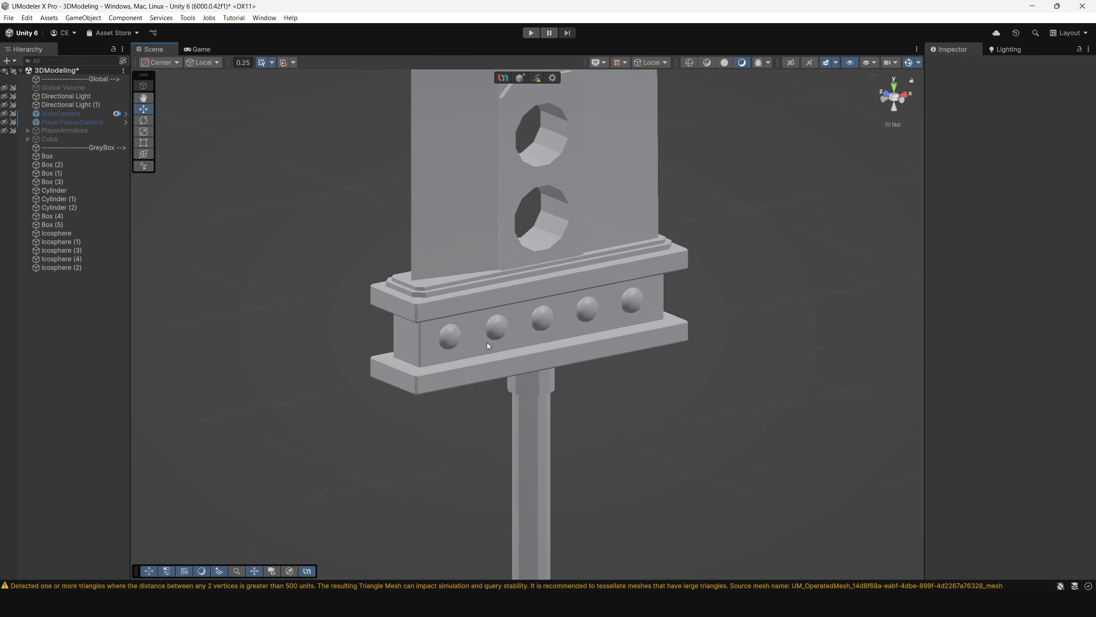
Duplicate all five guard studs and move the copies along Z to 47.9 on the opposite side of the guard
click(448, 336)
shift+click(496, 326)
shift+click(543, 322)
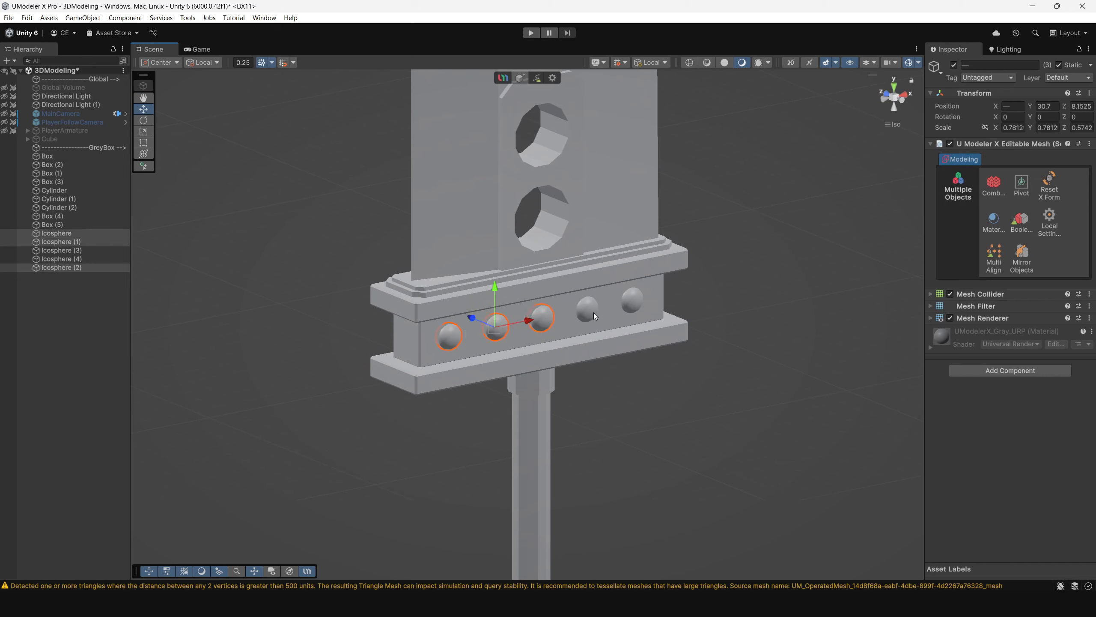
shift+click(587, 309)
shift+click(631, 301)
alt+drag(631, 300, 576, 329)
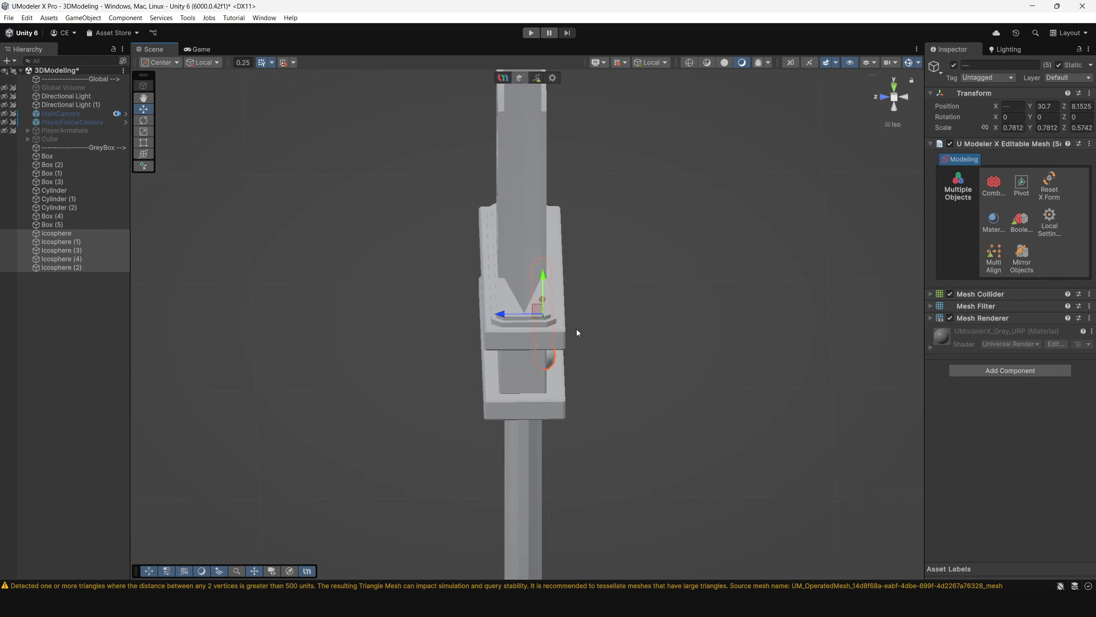
key(ctrl+d)
drag(503, 314, 457, 321)
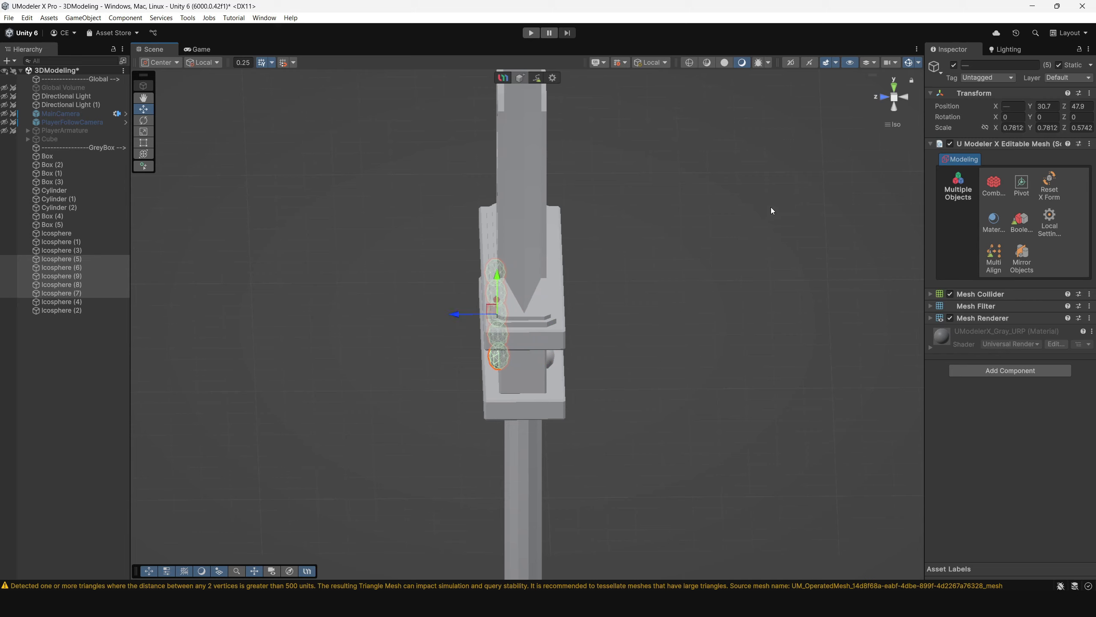
click(897, 96)
alt+drag(682, 315, 740, 277)
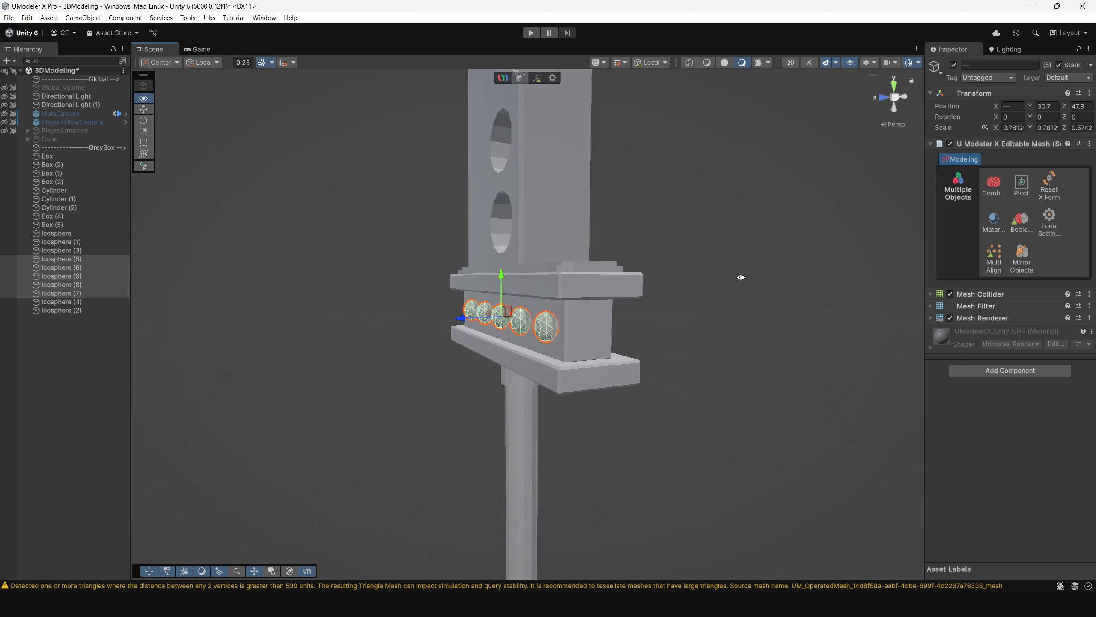
click(677, 325)
alt+drag(676, 325, 759, 308)
Select the three handle cylinders from the right view and move them together along Z to 18.5, centring them under the guard
key(KP_1)
key(KP_3)
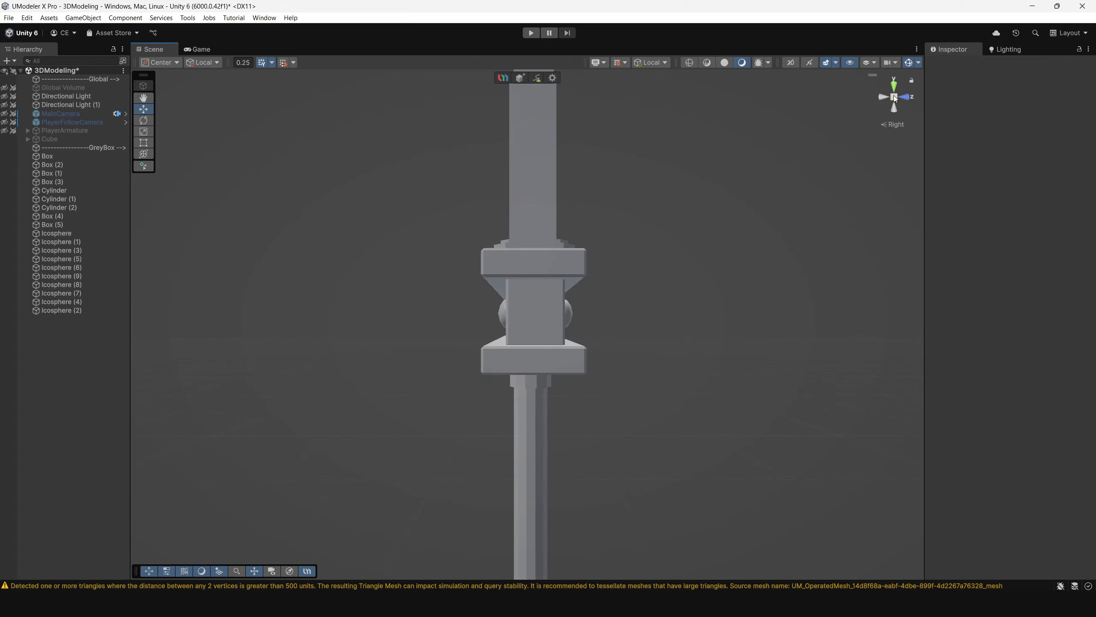
middle_drag(592, 316, 528, 250)
scroll(545, 241, down, 3)
click(523, 324)
shift+click(510, 353)
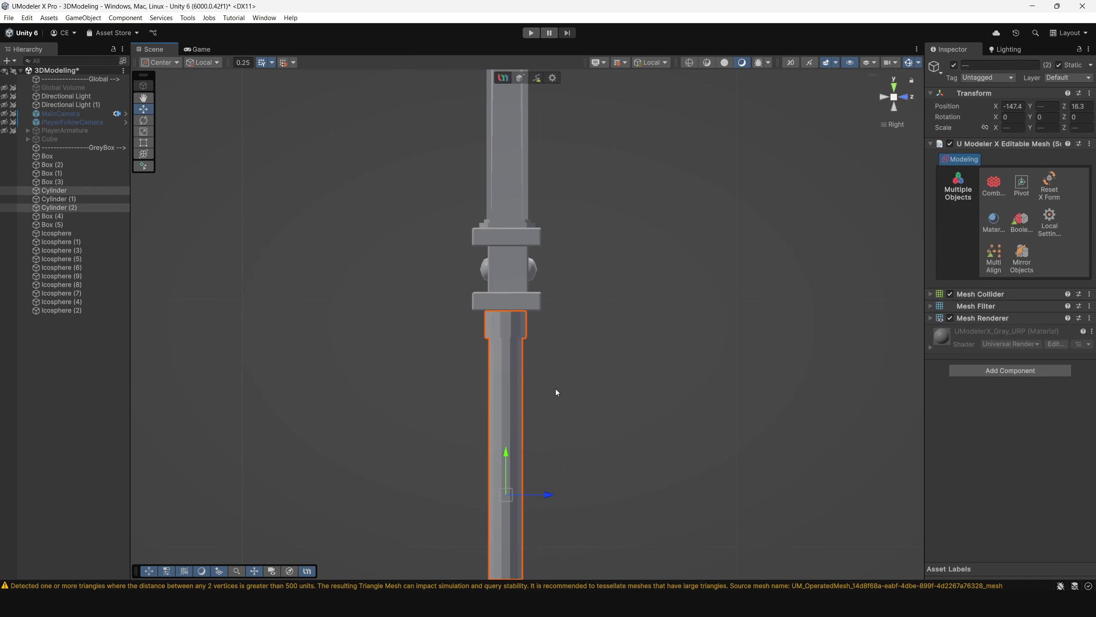
middle_drag(558, 392, 536, 296)
scroll(536, 297, down, 2)
shift+click(487, 511)
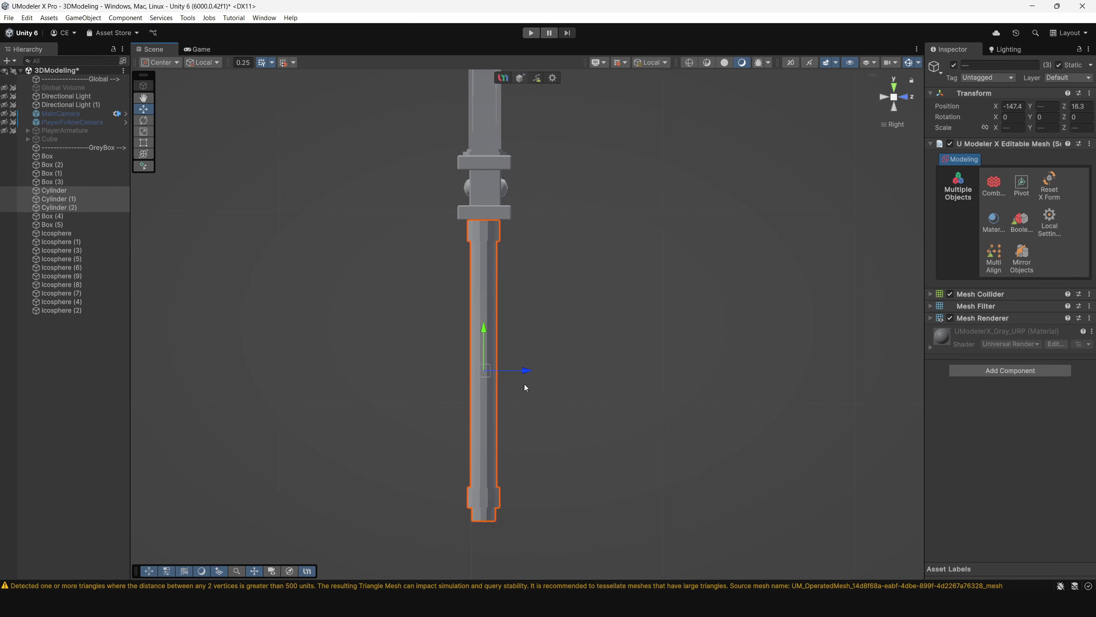
middle_drag(570, 340, 566, 311)
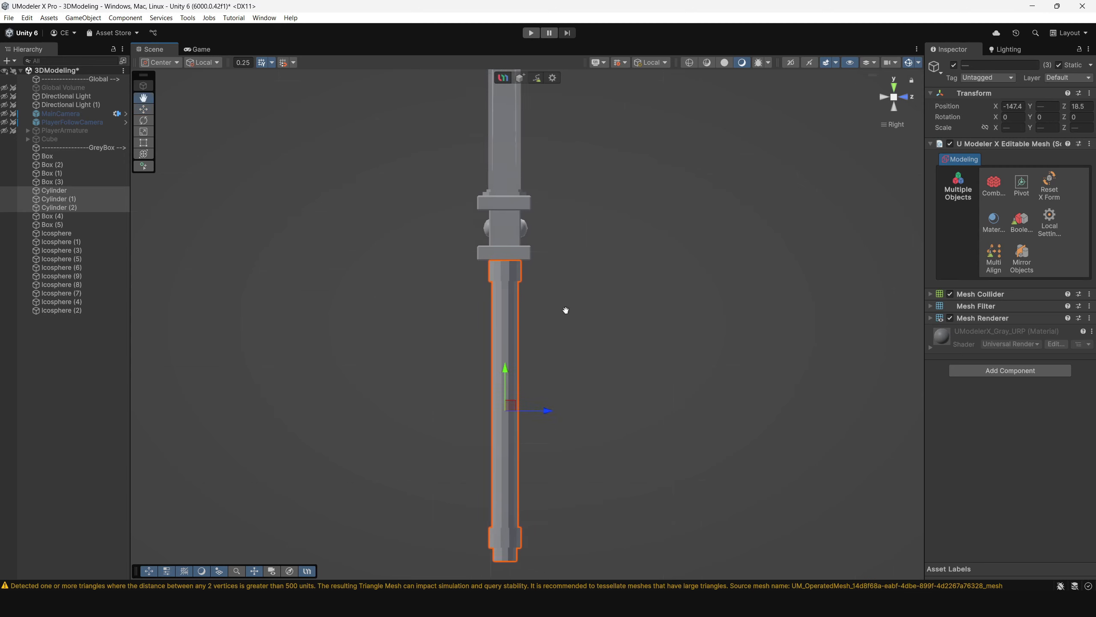
Select all ten guard studs from the right view and shift them together along Z to centre them on the guard block
scroll(507, 244, up, 4)
scroll(510, 259, up, 2)
drag(420, 200, 588, 256)
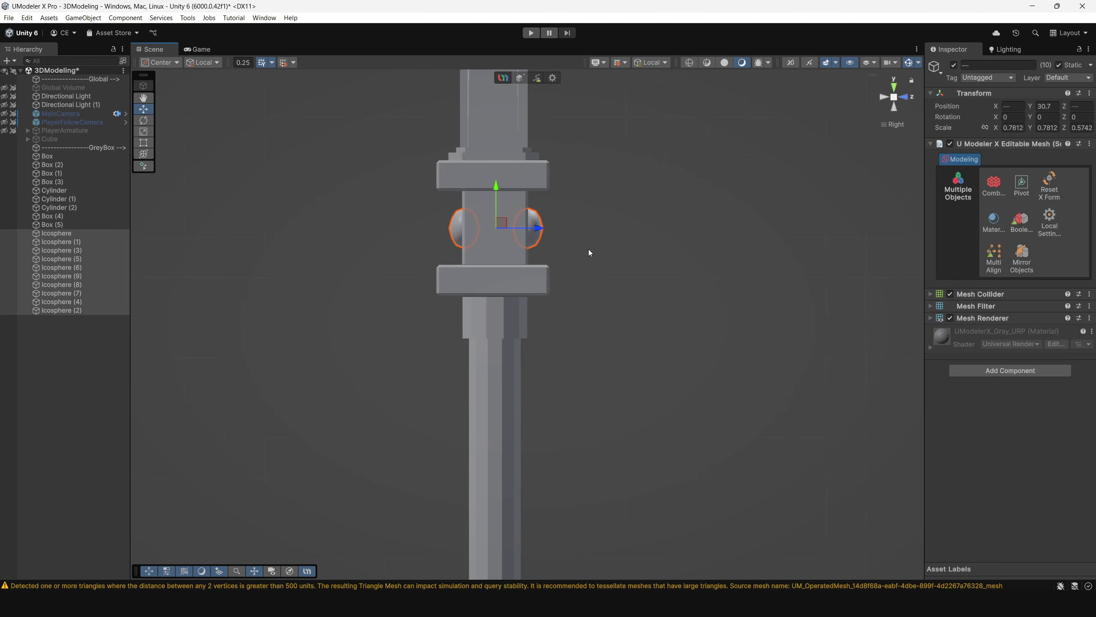
drag(535, 228, 553, 267)
click(574, 225)
Move the chamfered block with the two round holes along X, out of the blade's cutout to beside the sword
scroll(574, 225, down, 3)
alt+right_drag(552, 268, 519, 267)
alt+drag(519, 268, 714, 311)
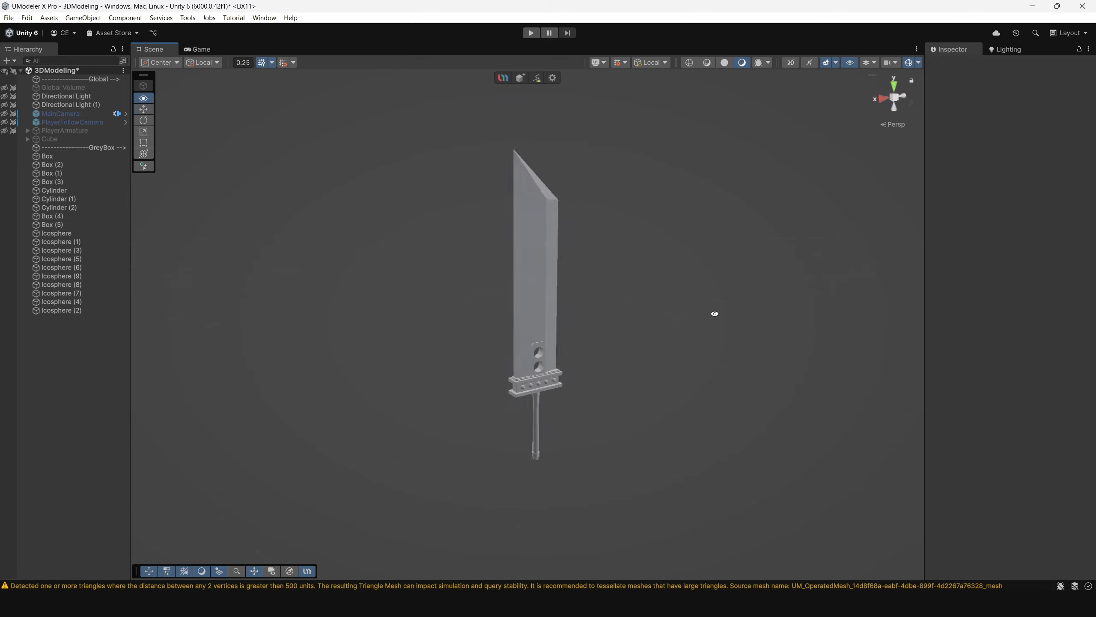
alt+right_drag(715, 311, 643, 397)
alt+drag(643, 397, 611, 402)
click(533, 380)
key(f)
scroll(617, 421, down, 10)
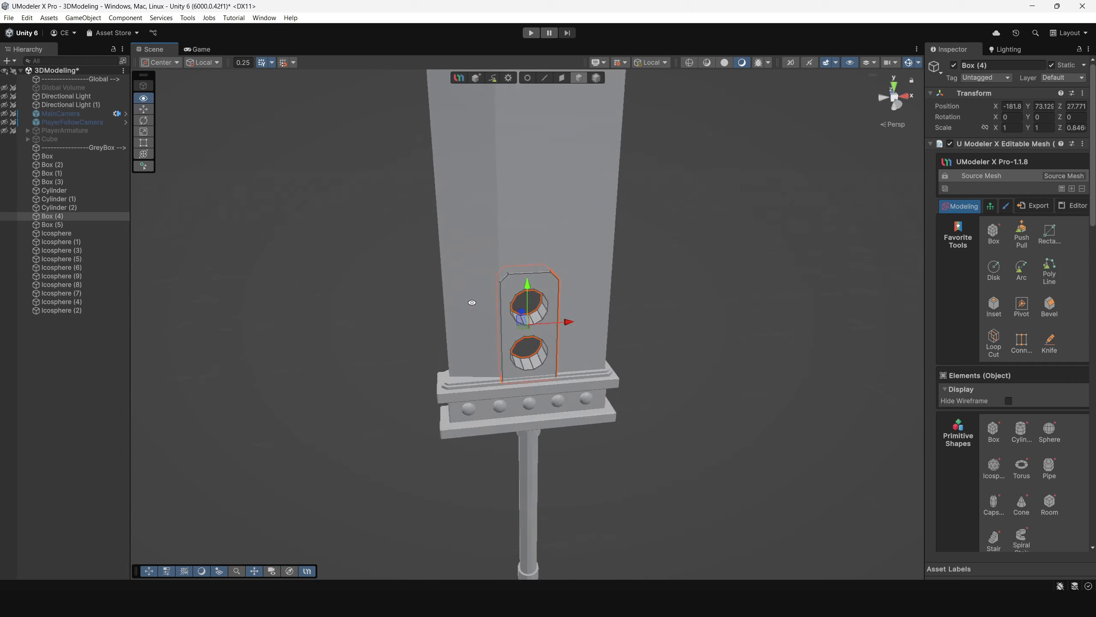
drag(571, 323, 745, 307)
mouse_move(484, 345)
alt+mouse_down()
mouse_move(511, 350)
mouse_move(475, 343)
alt+mouse_up()
click(688, 202)
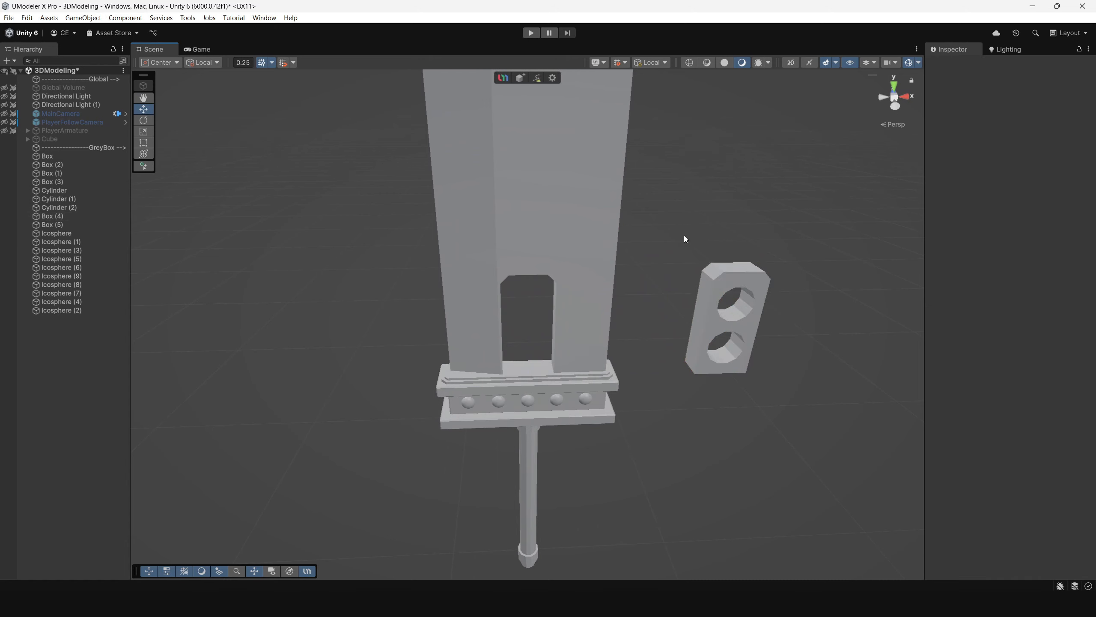
Create a box in the blade's cutout with a base about 75.7 by 28.9, extending up to below the cutout's chamfers
click(520, 78)
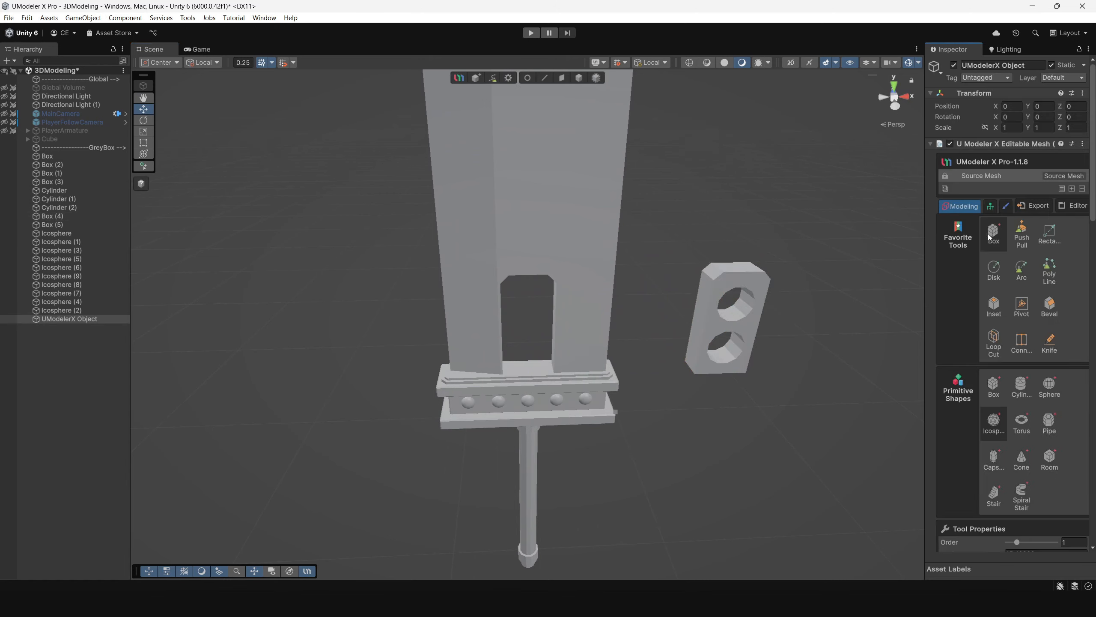
scroll(530, 372, up, 5)
alt+drag(545, 382, 565, 406)
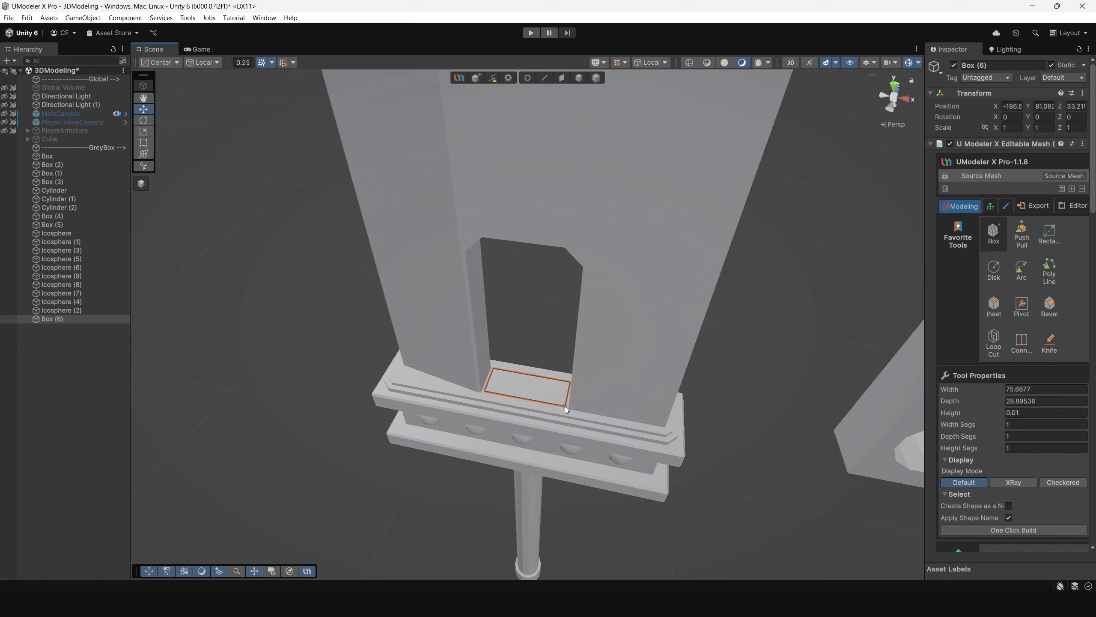
click(556, 286)
click(536, 320)
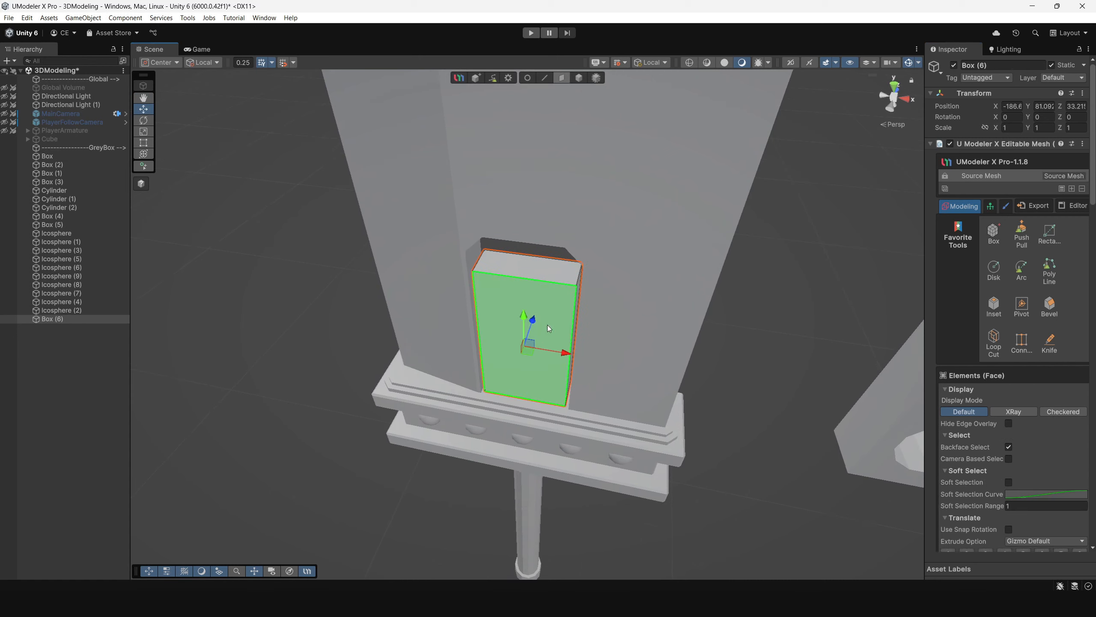
Bevel the new box's two short top edges with a normalized width of 0.39 and one segment
click(544, 78)
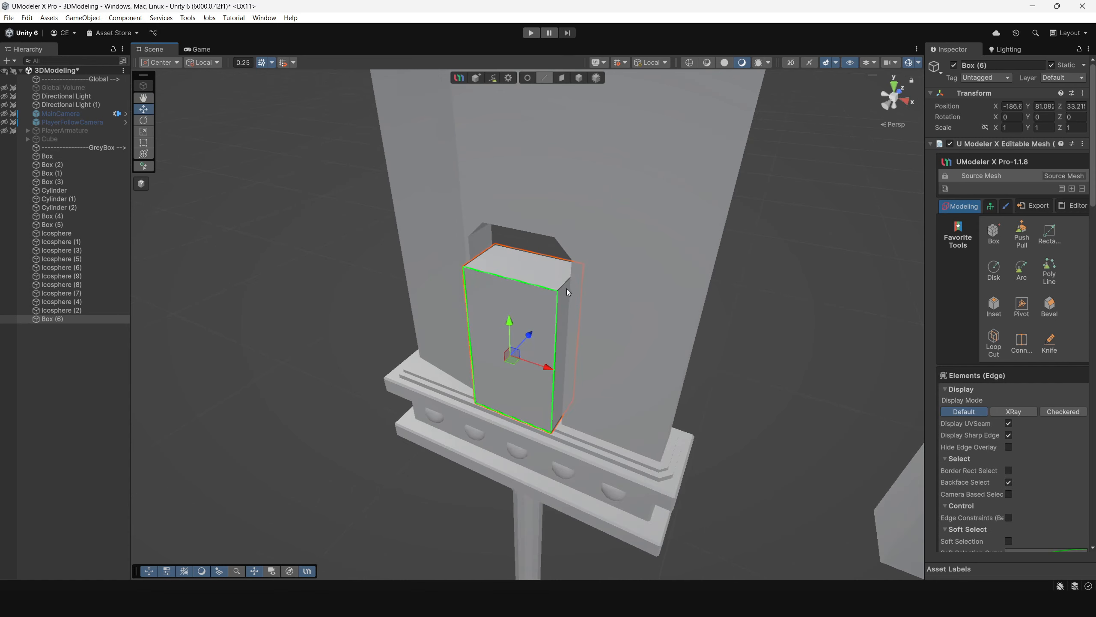
alt+drag(566, 283, 486, 283)
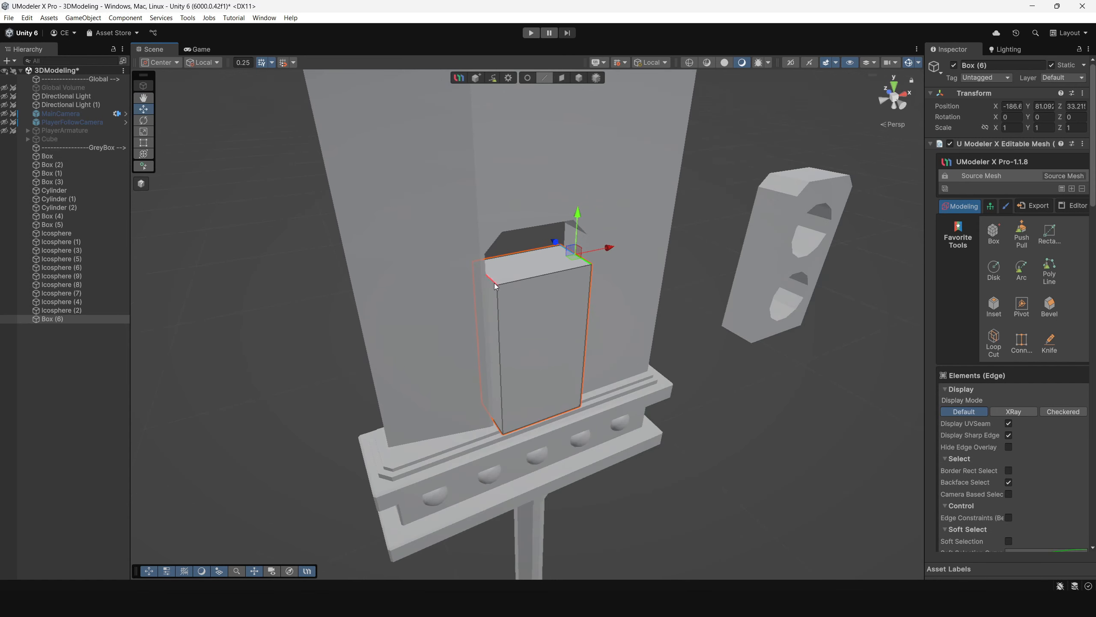
shift+click(495, 283)
click(1050, 305)
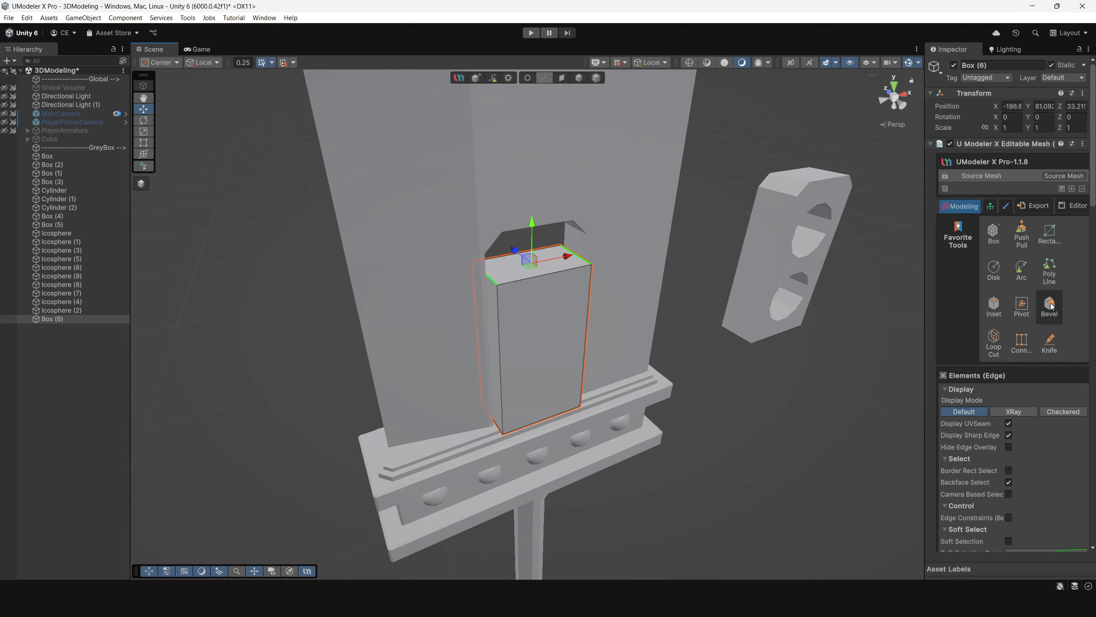
drag(1009, 423, 1028, 418)
From the back view, raise the new panel's top vertices to the cutout's top edge and move its side vertices outward
click(884, 98)
click(884, 97)
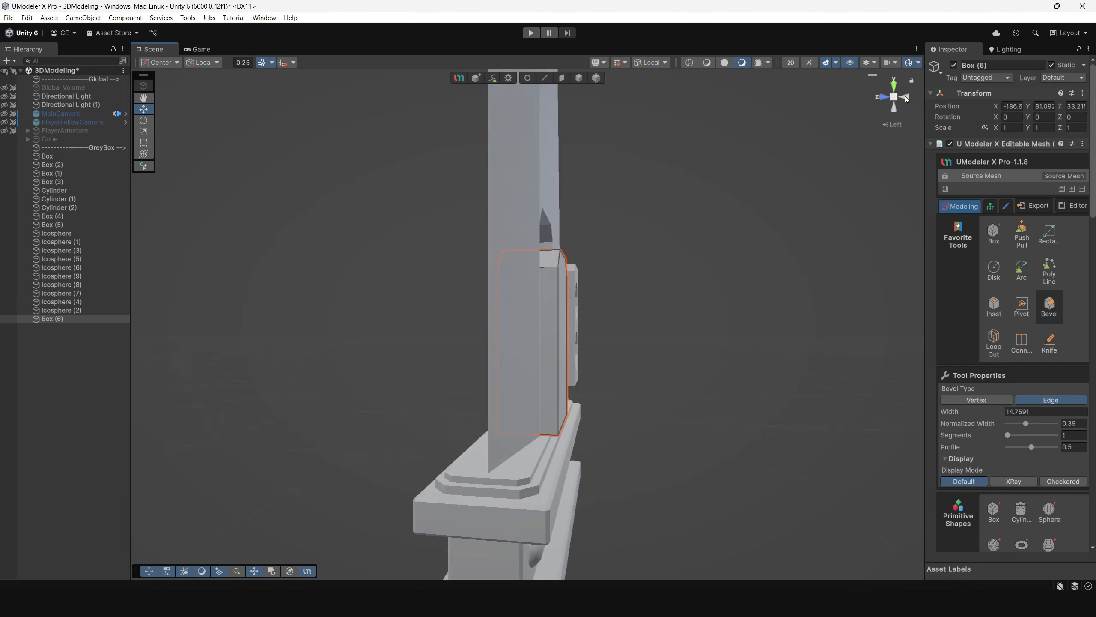
click(904, 97)
click(894, 97)
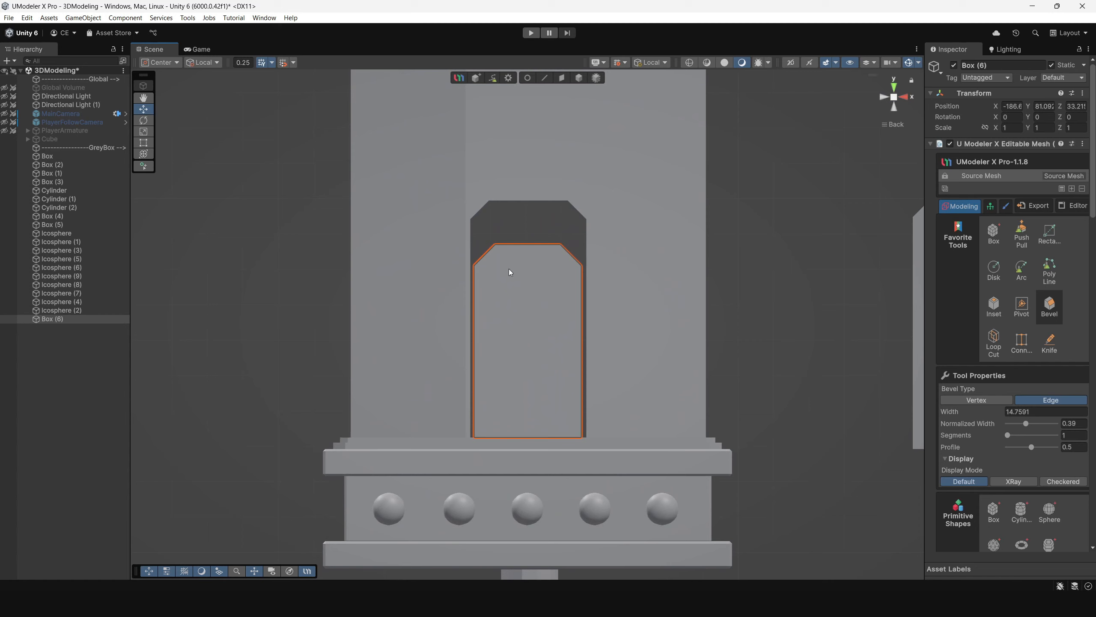
click(526, 79)
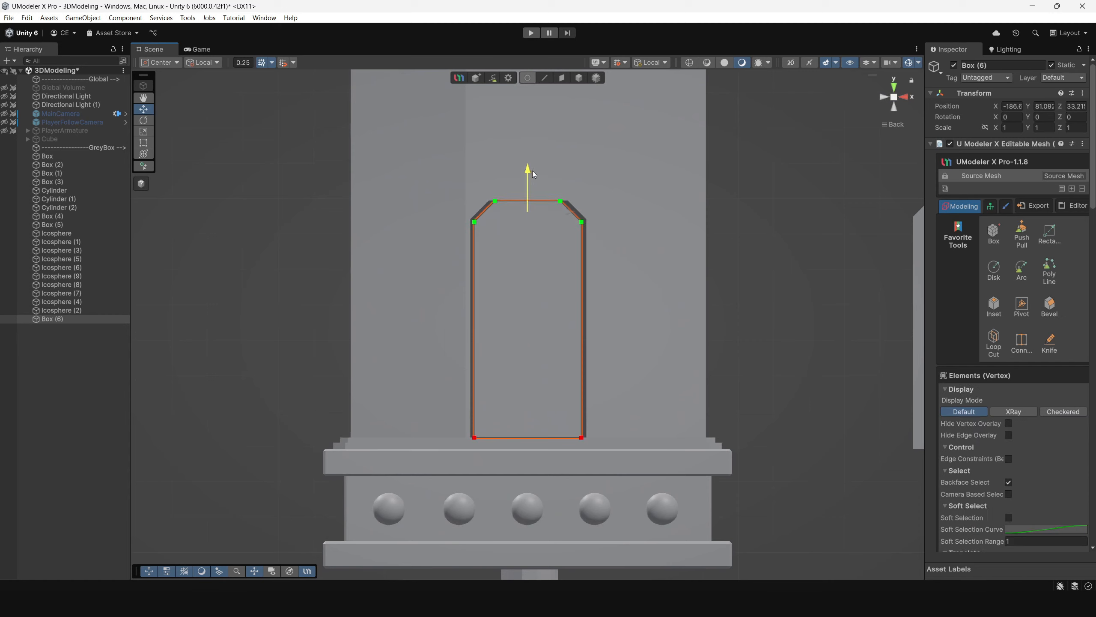
drag(428, 159, 517, 466)
drag(546, 189, 622, 461)
drag(620, 286, 626, 286)
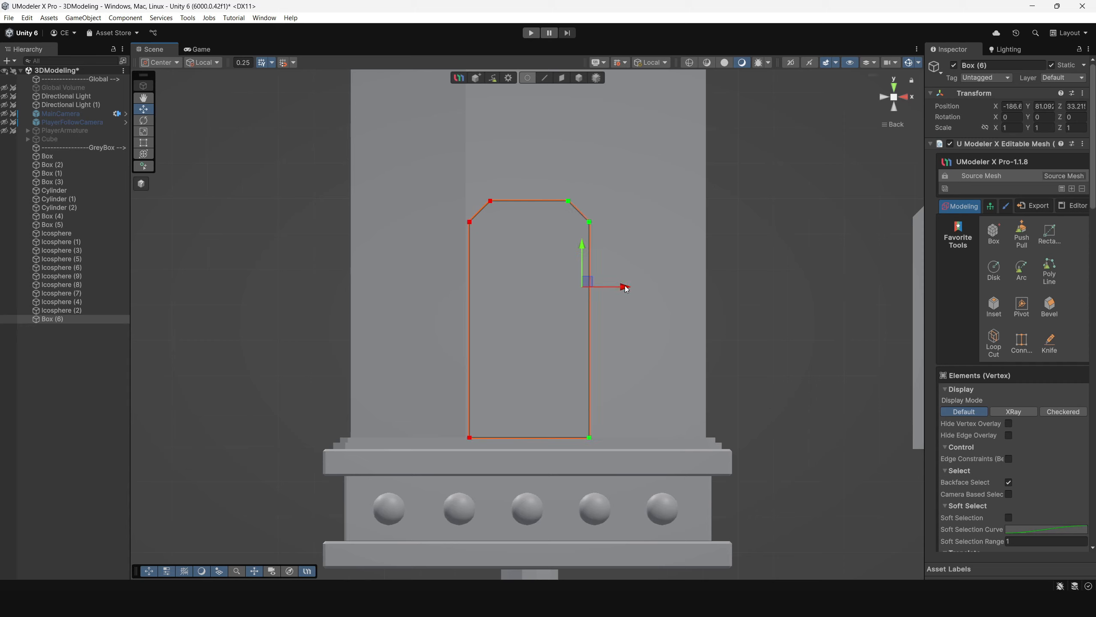
Fine-tune the panel's top and side vertices so it slightly overlaps the cutout's outline, and deselect the panel
drag(442, 164, 607, 242)
drag(530, 172, 529, 168)
drag(444, 163, 499, 453)
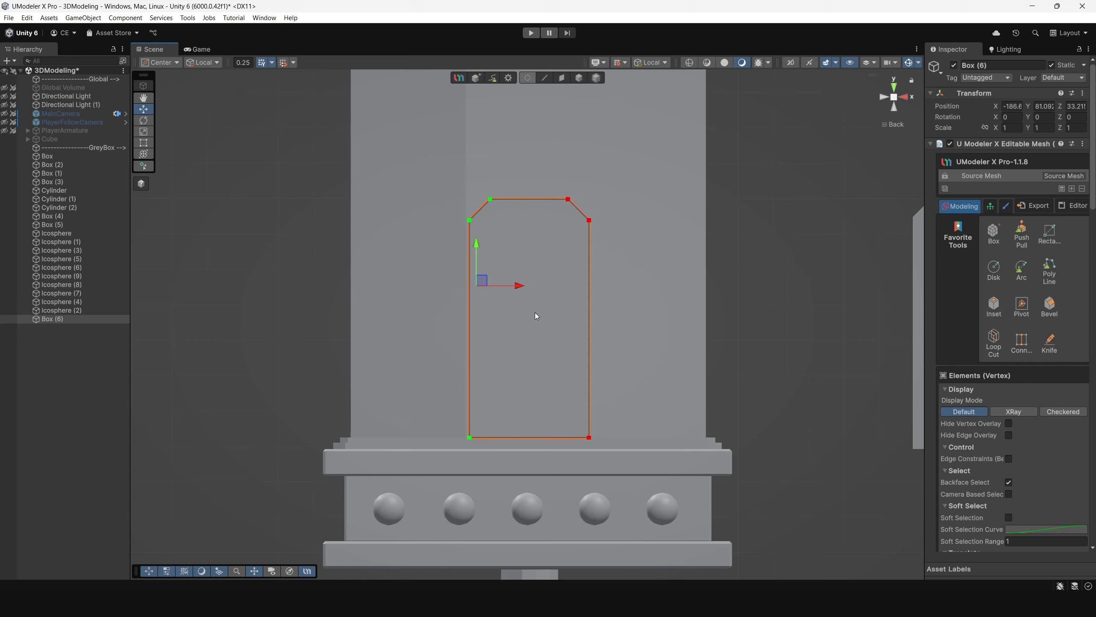
drag(519, 289, 516, 288)
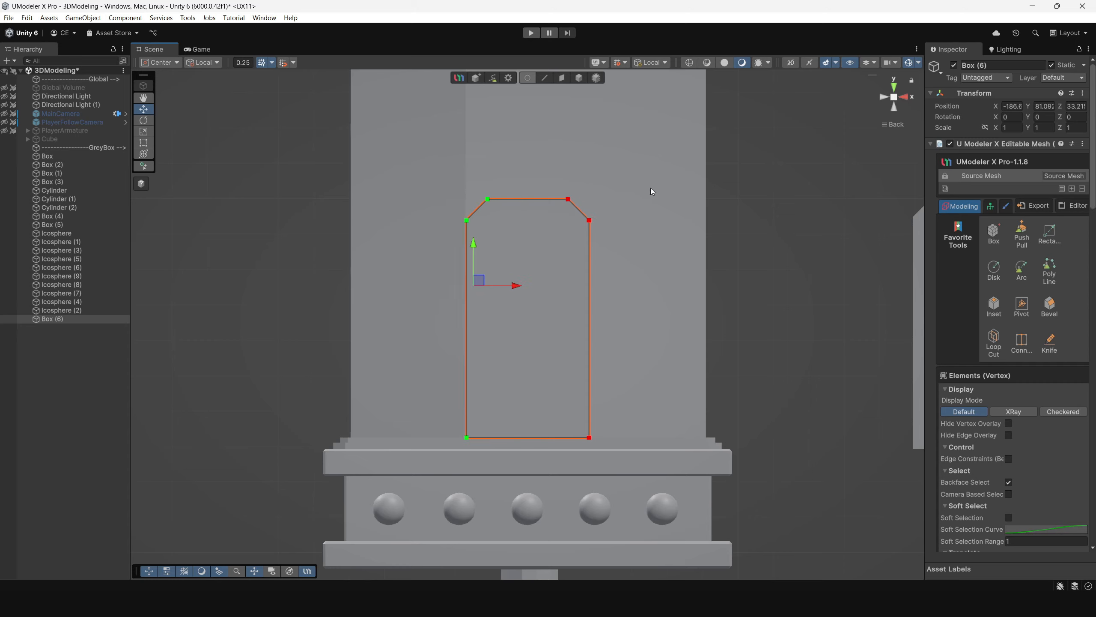
drag(629, 444, 626, 432)
drag(627, 286, 541, 311)
scroll(688, 438, down, 4)
scroll(541, 311, up, 8)
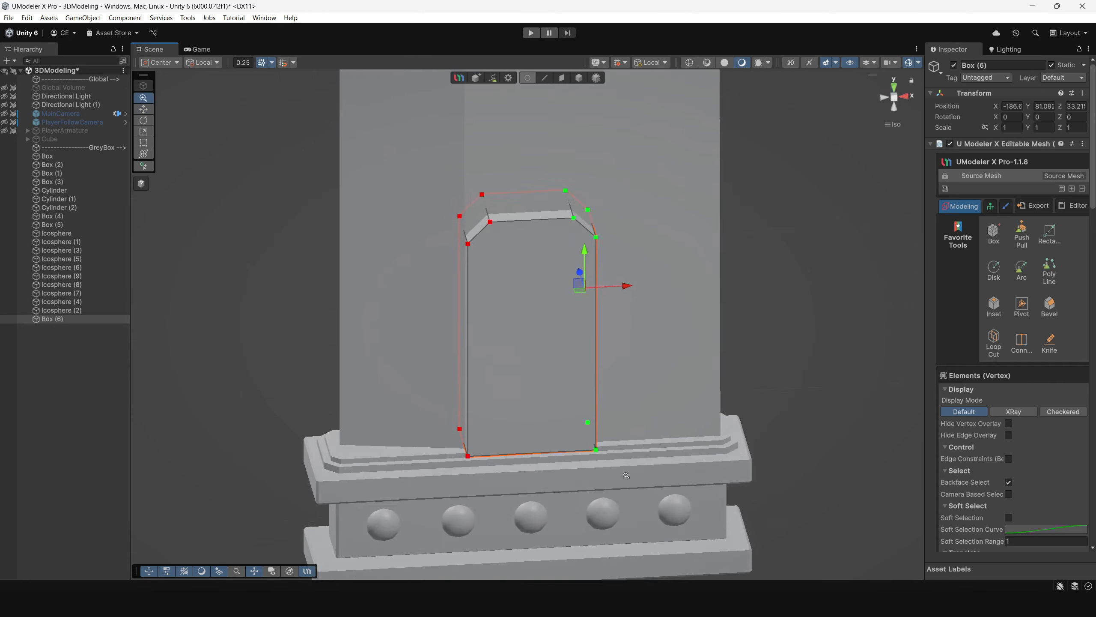
click(597, 78)
click(786, 260)
scroll(787, 260, down, 4)
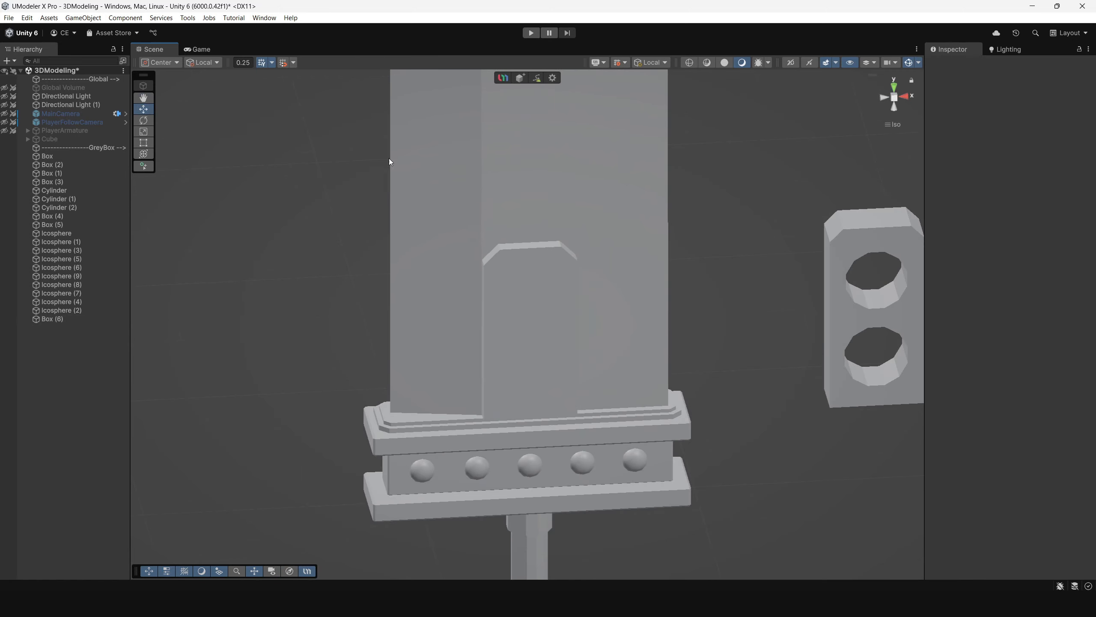
Select the panel's large front face and adjust its depth along Z so it protrudes slightly from the blade
alt+drag(389, 157, 570, 268)
click(579, 273)
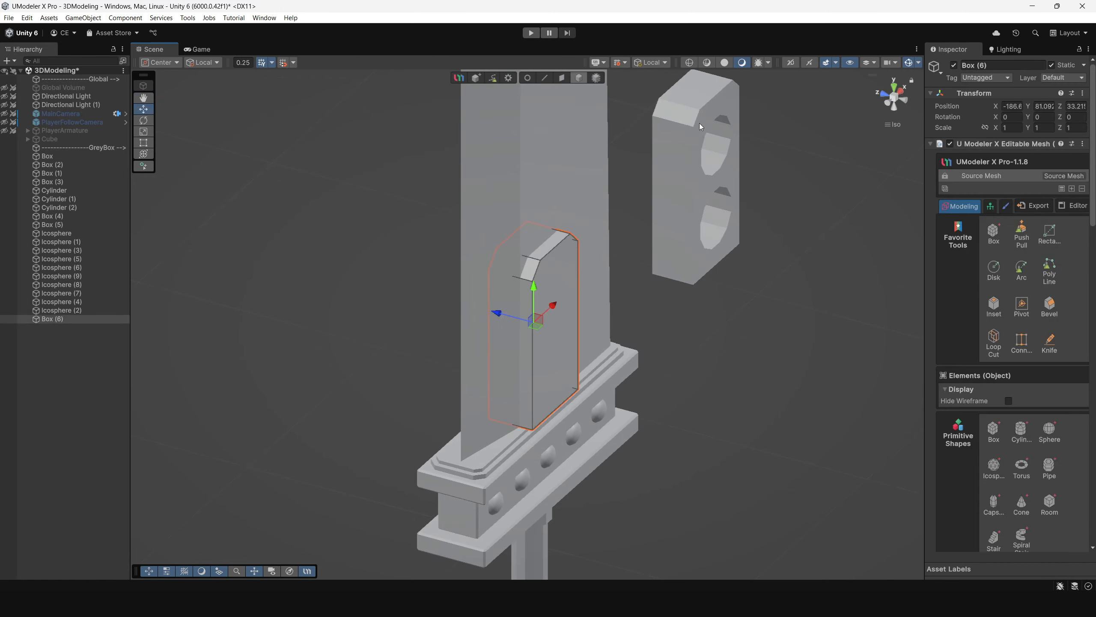
scroll(558, 242, up, 4)
click(564, 78)
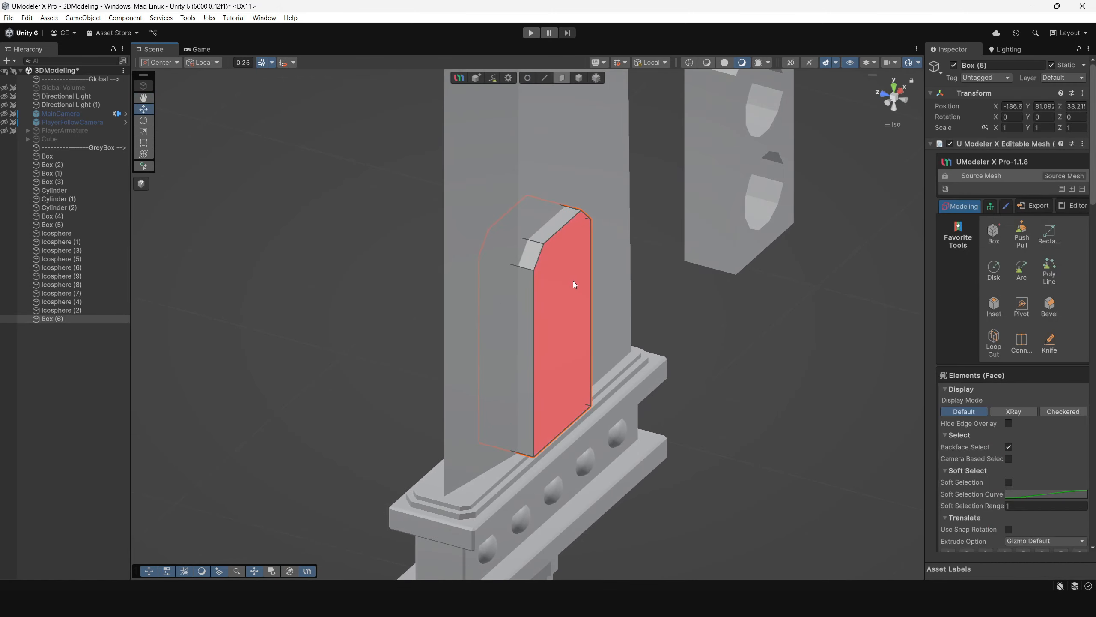
click(575, 285)
drag(574, 301, 721, 431)
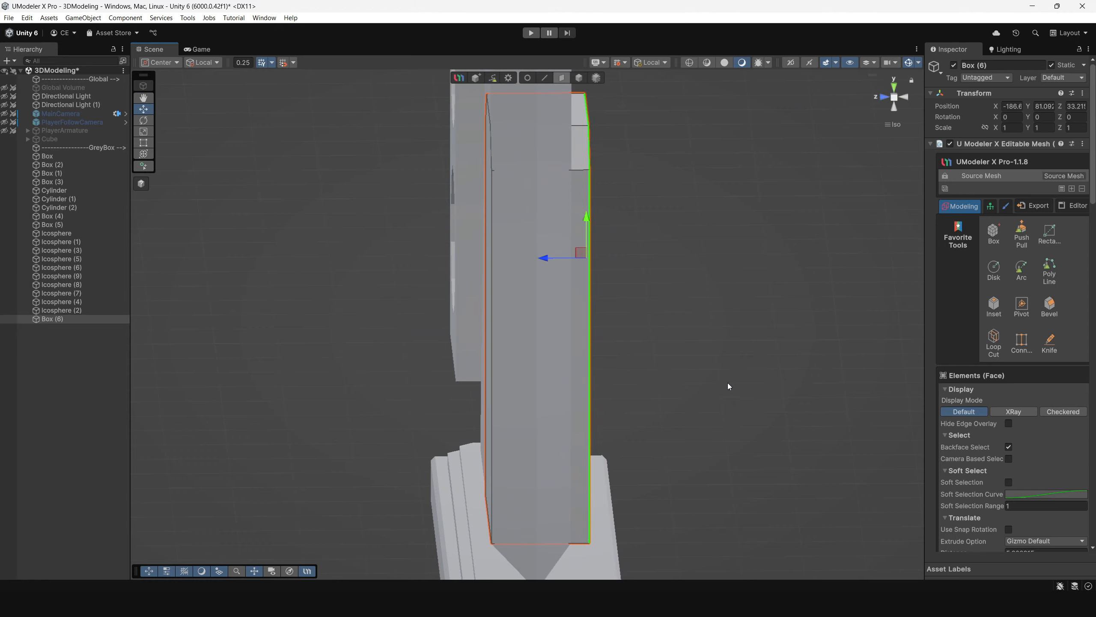
Inset the panel's front face with a thickness of about -6.678 and turn off Bridge
alt+drag(728, 382, 617, 359)
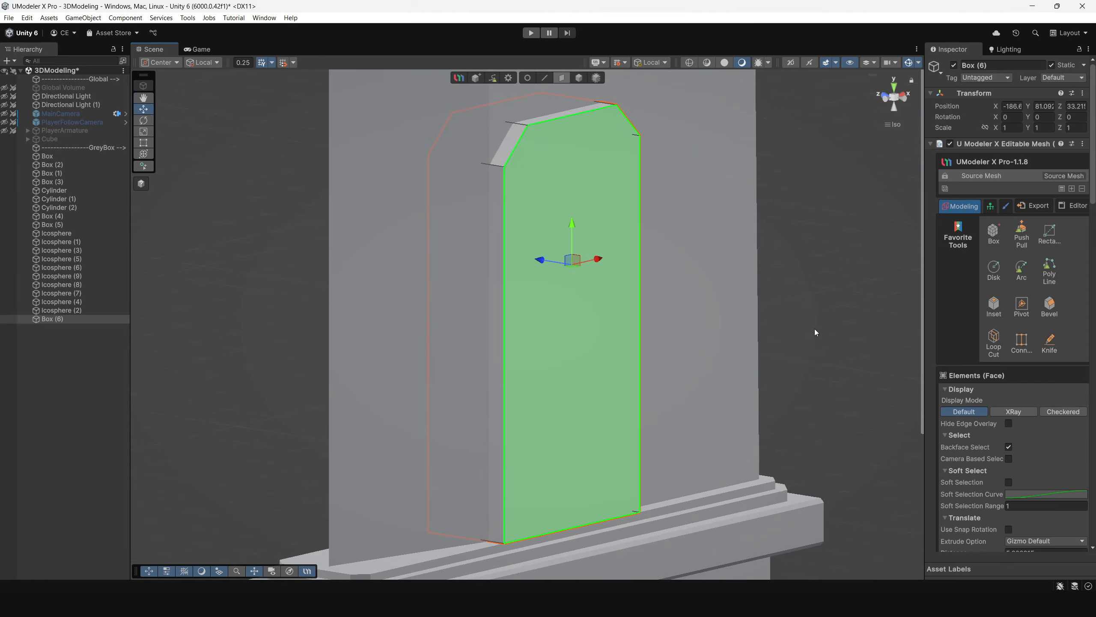
alt+drag(814, 329, 746, 298)
drag(586, 240, 631, 308)
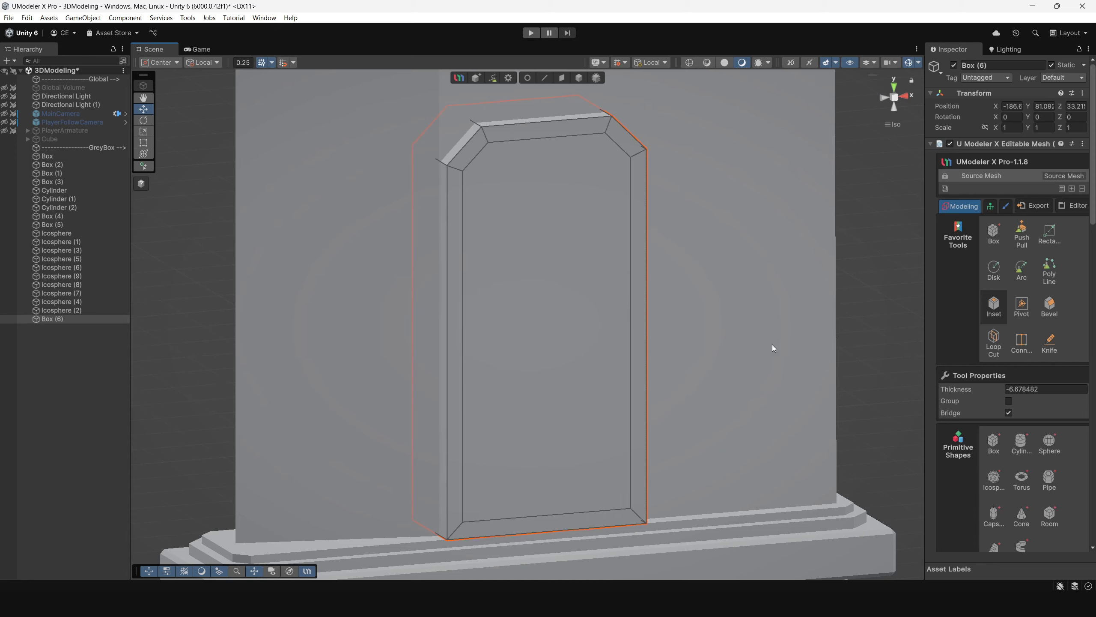
click(1008, 412)
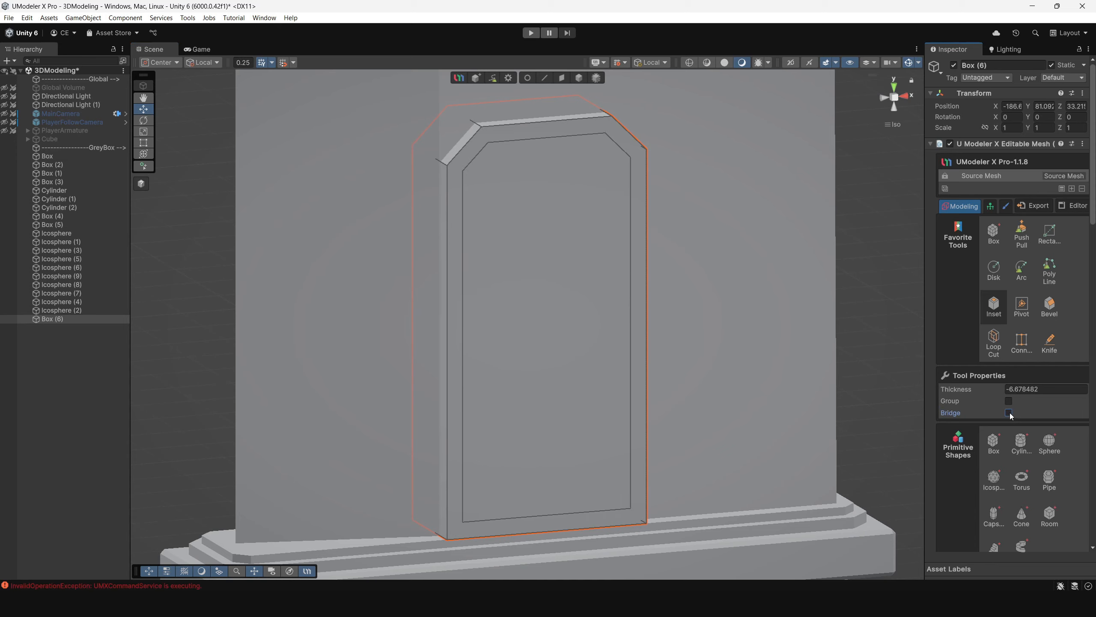
Undo the panel's unbridged inset and inset its front face again with Bridge on and a thickness of about -5.702
alt+drag(746, 323, 471, 294)
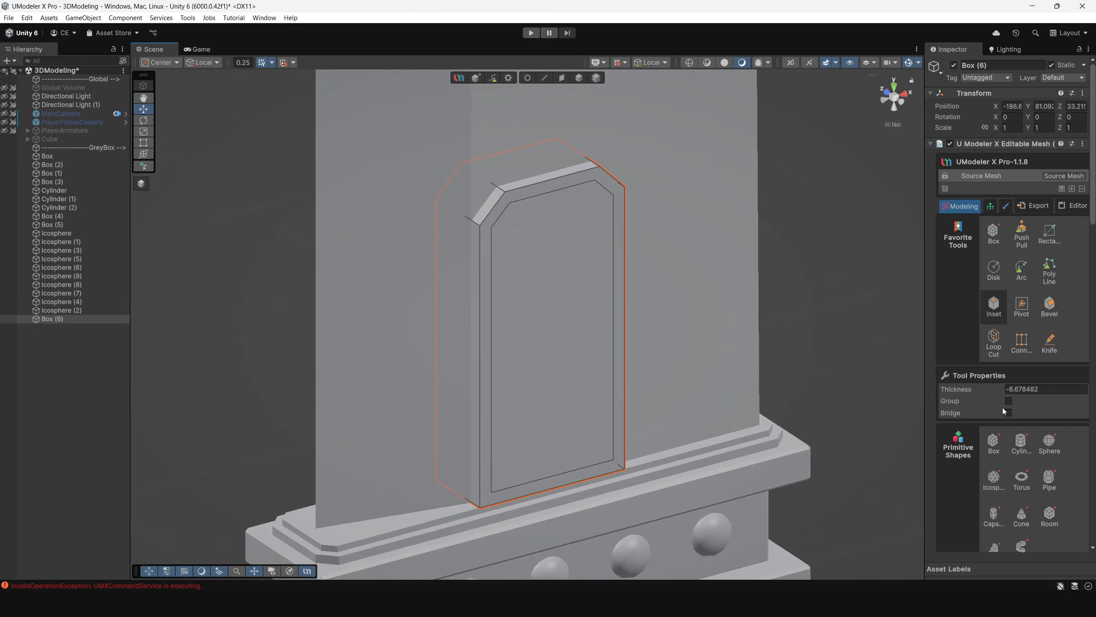
click(1009, 412)
alt+drag(513, 215, 466, 212)
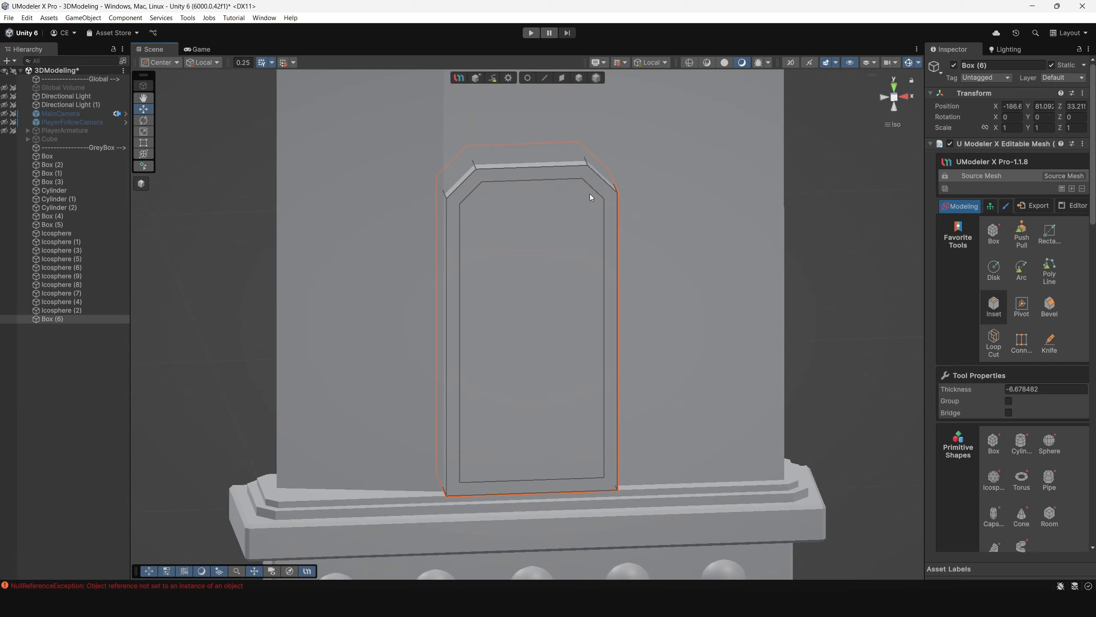
alt+drag(590, 194, 699, 313)
alt+drag(520, 289, 676, 425)
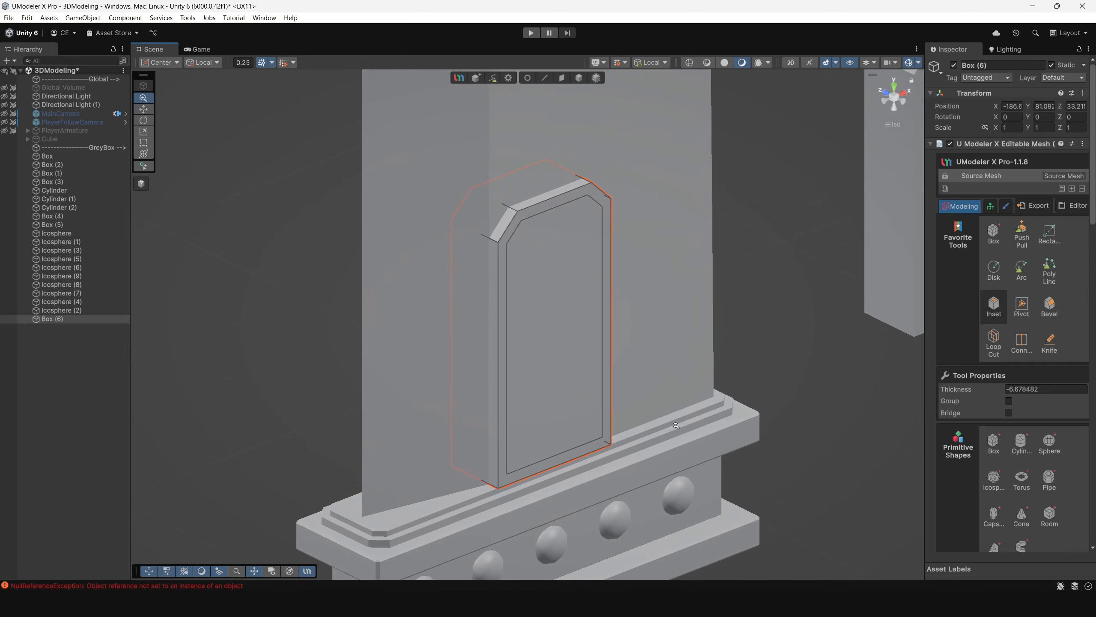
alt+drag(644, 345, 541, 294)
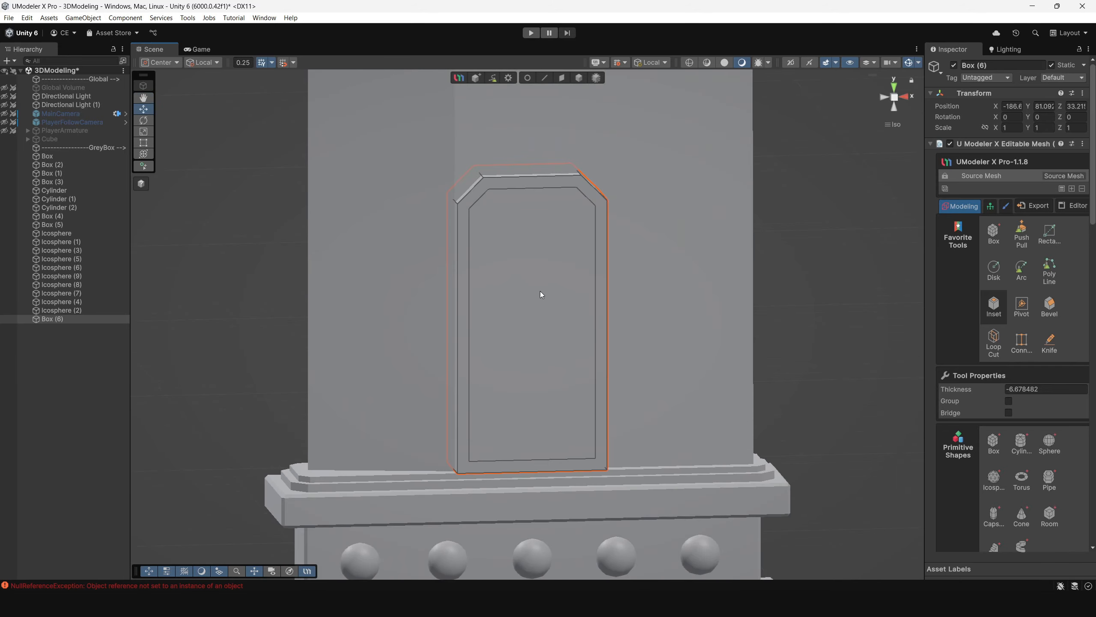
key(ctrl+z)
click(1012, 415)
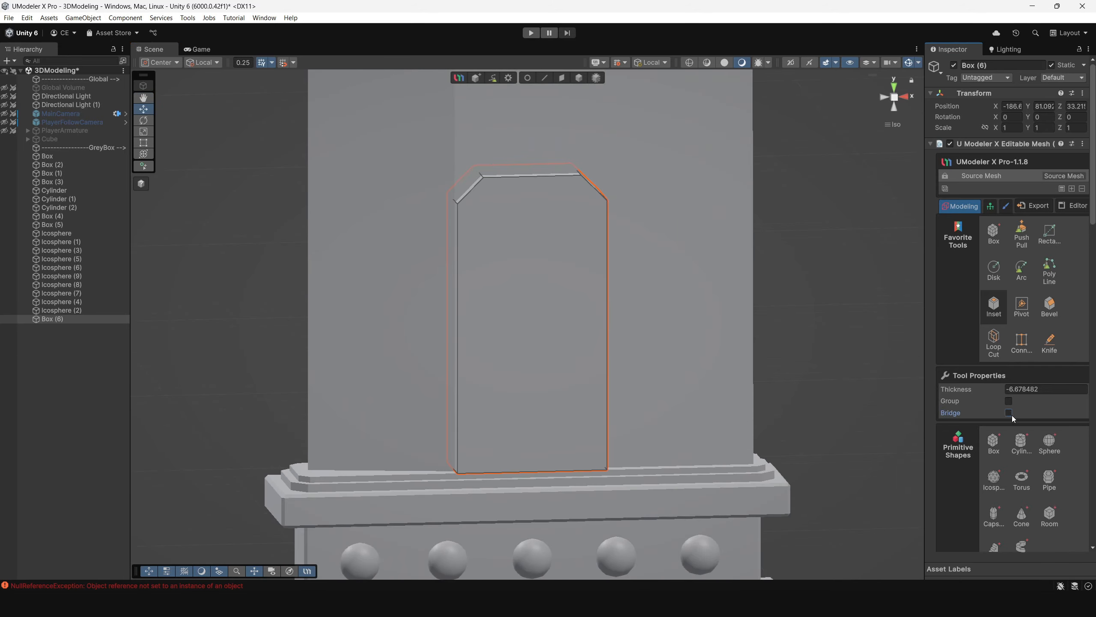
drag(542, 316, 597, 382)
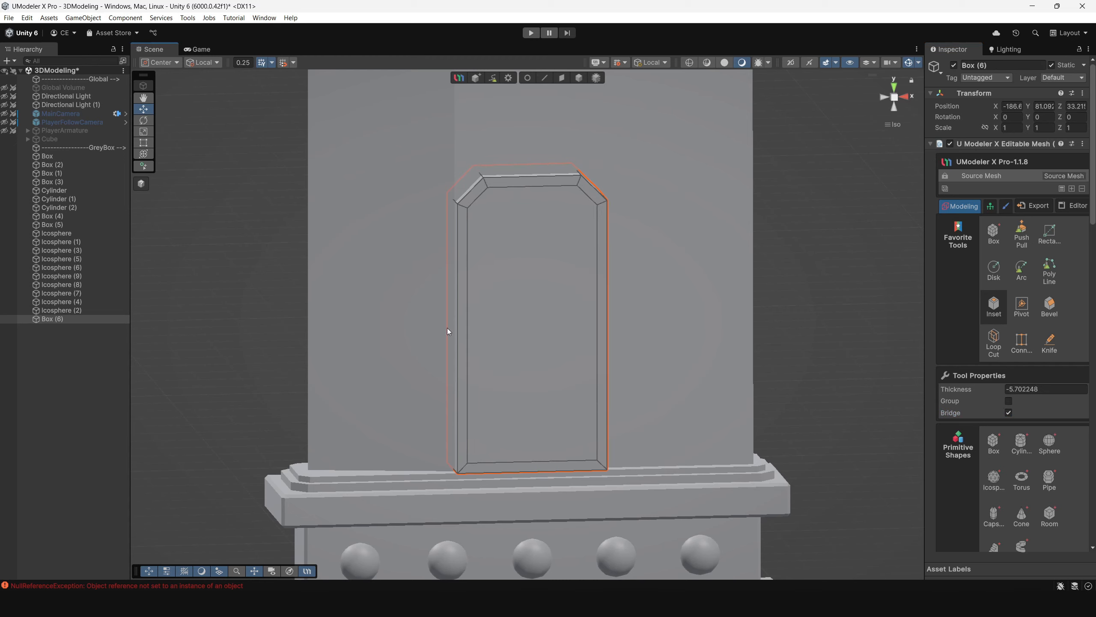
Delete the panel's large rear face on the opposite side of the blade
alt+drag(447, 328, 737, 396)
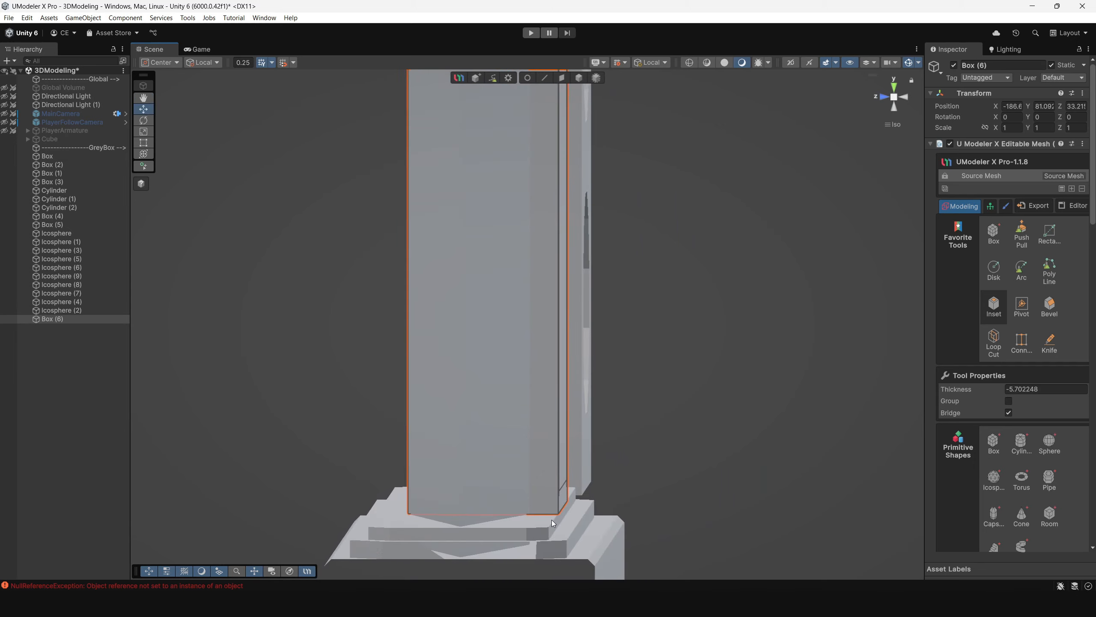
alt+drag(552, 519, 550, 312)
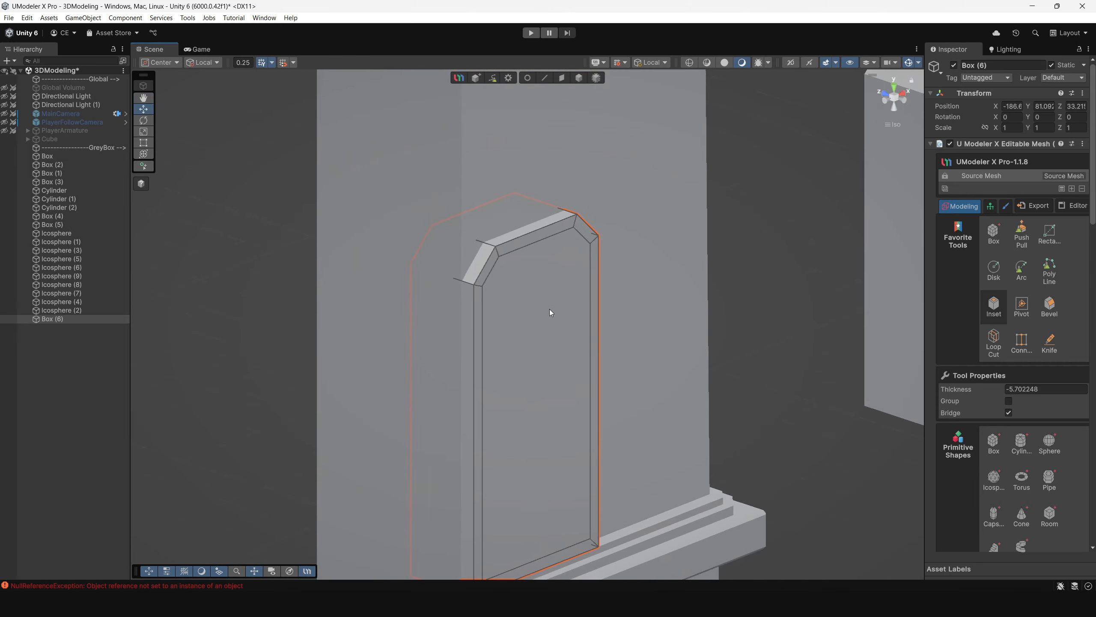
click(563, 80)
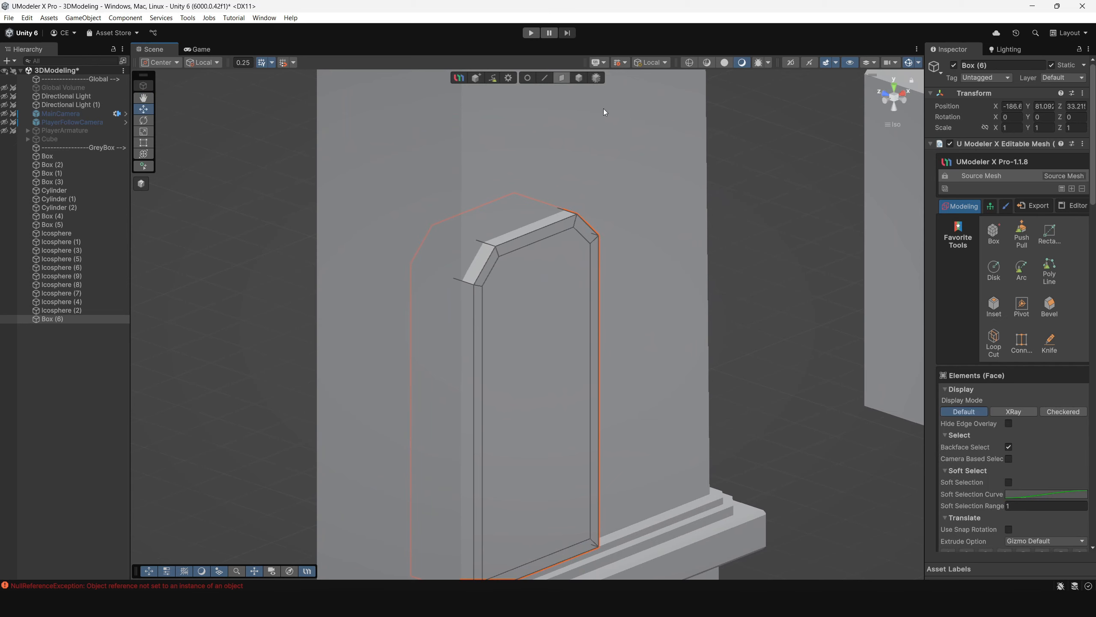
click(580, 78)
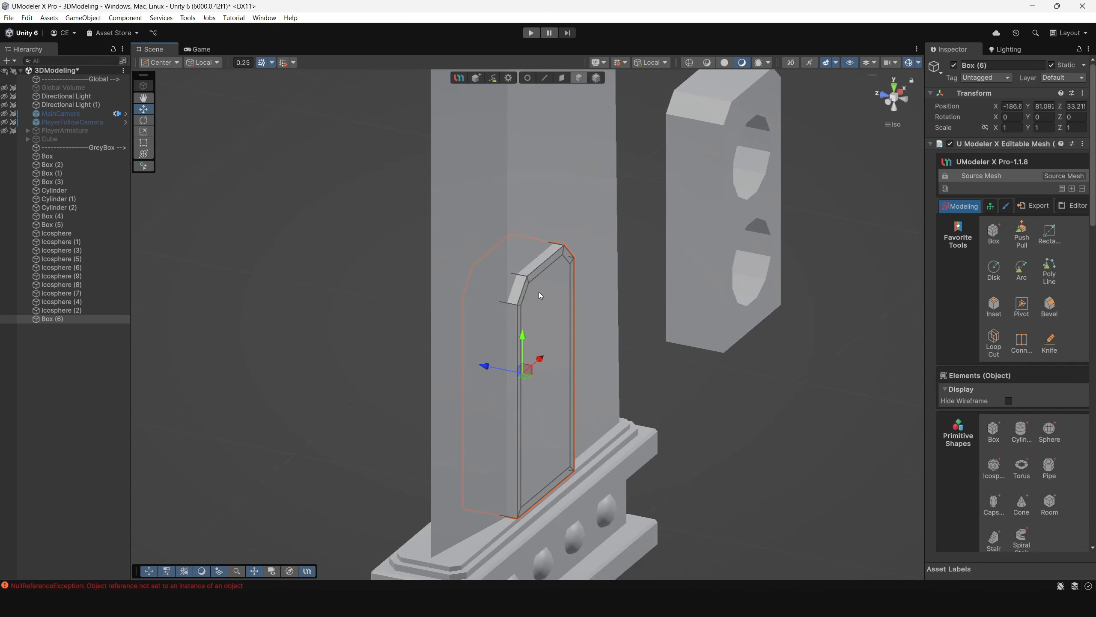
click(534, 298)
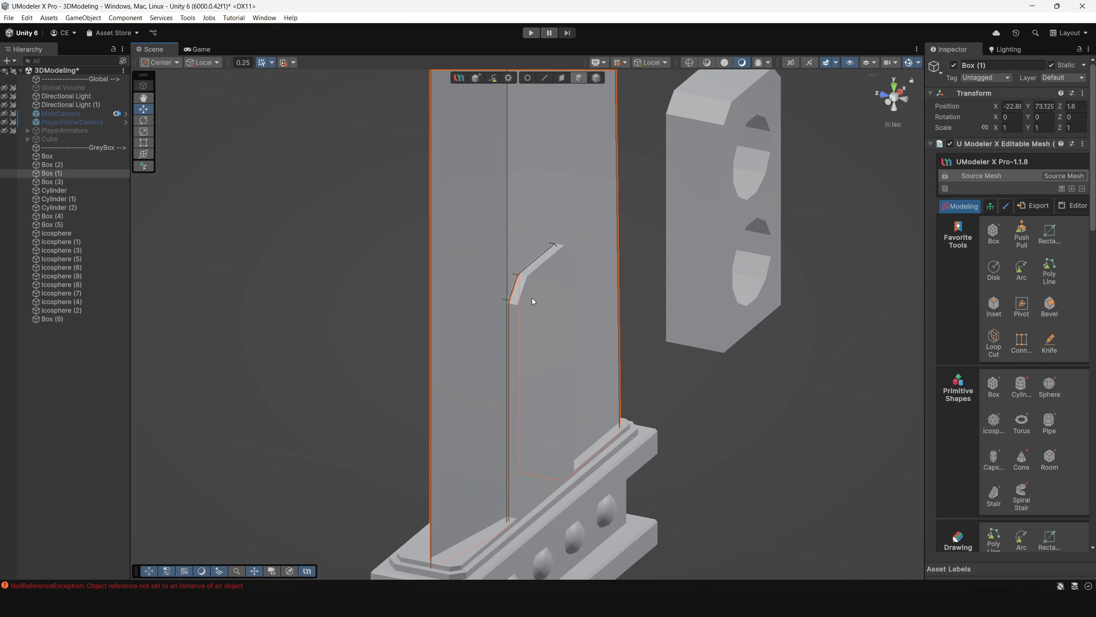
click(541, 269)
alt+drag(483, 279, 574, 251)
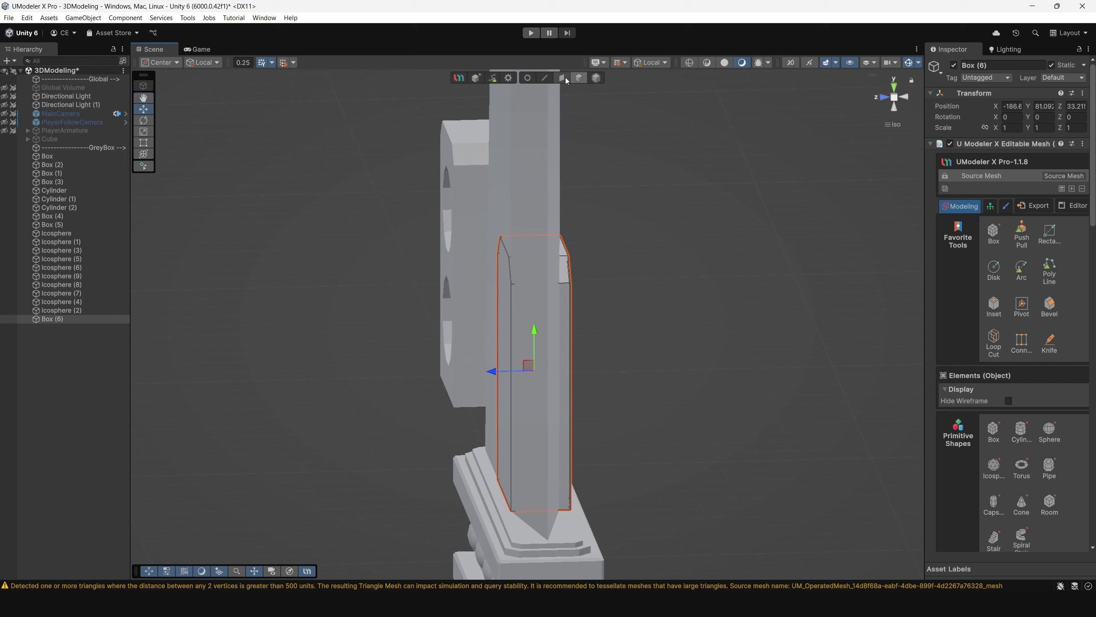
click(566, 80)
click(505, 271)
alt+drag(506, 271, 488, 310)
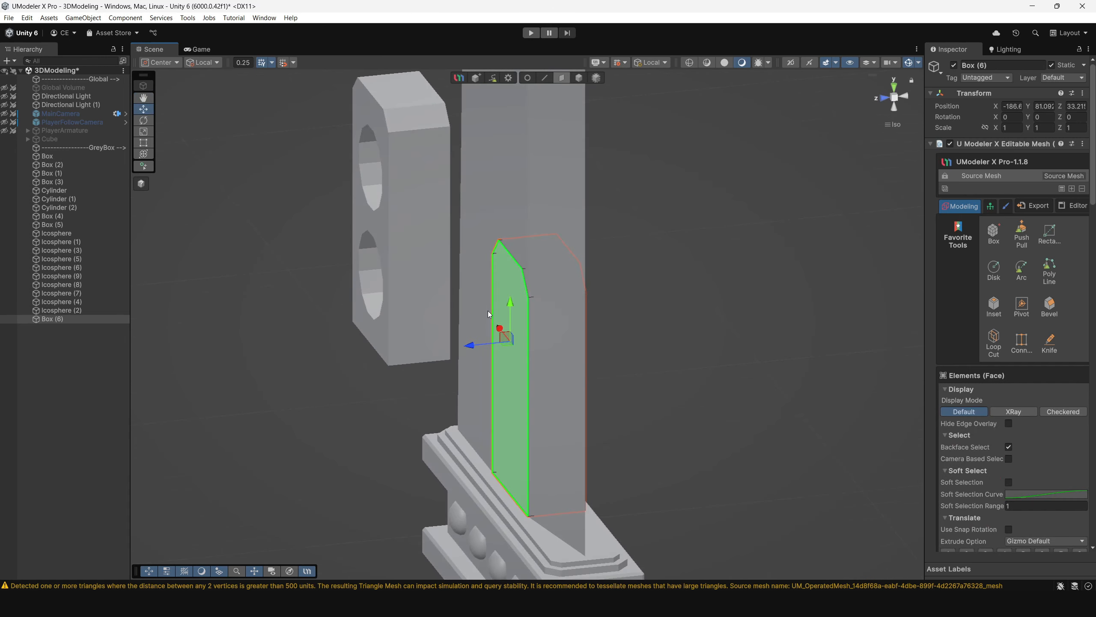
key(Delete)
Select the vertices around the panel's open rear end and move them along Z to the middle of the blade
click(528, 78)
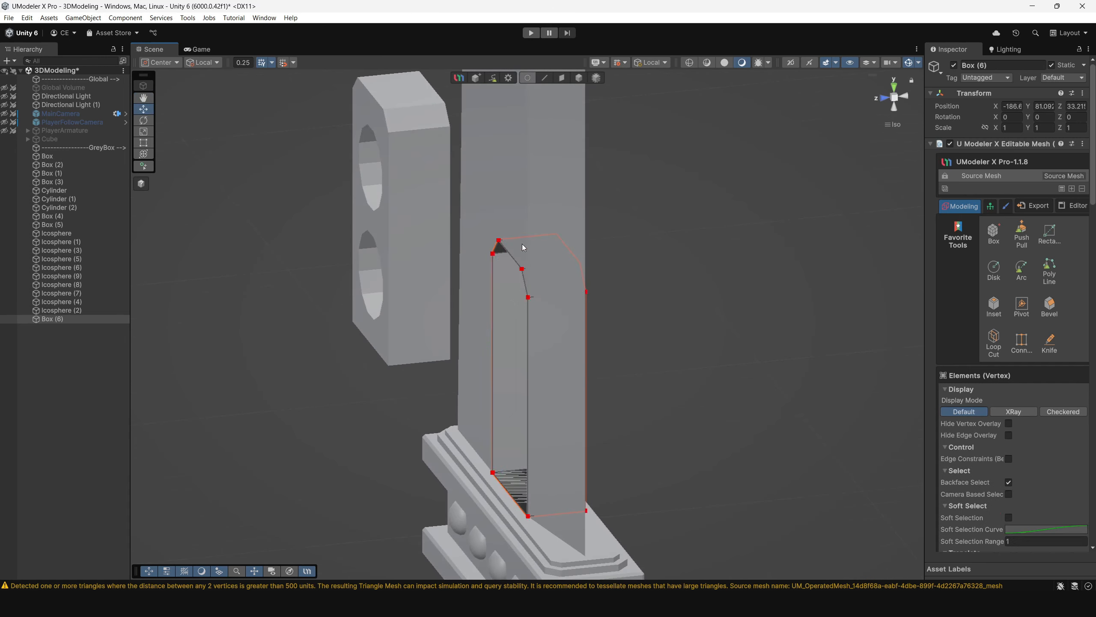
alt+drag(524, 248, 566, 286)
drag(465, 201, 589, 398)
drag(463, 331, 485, 332)
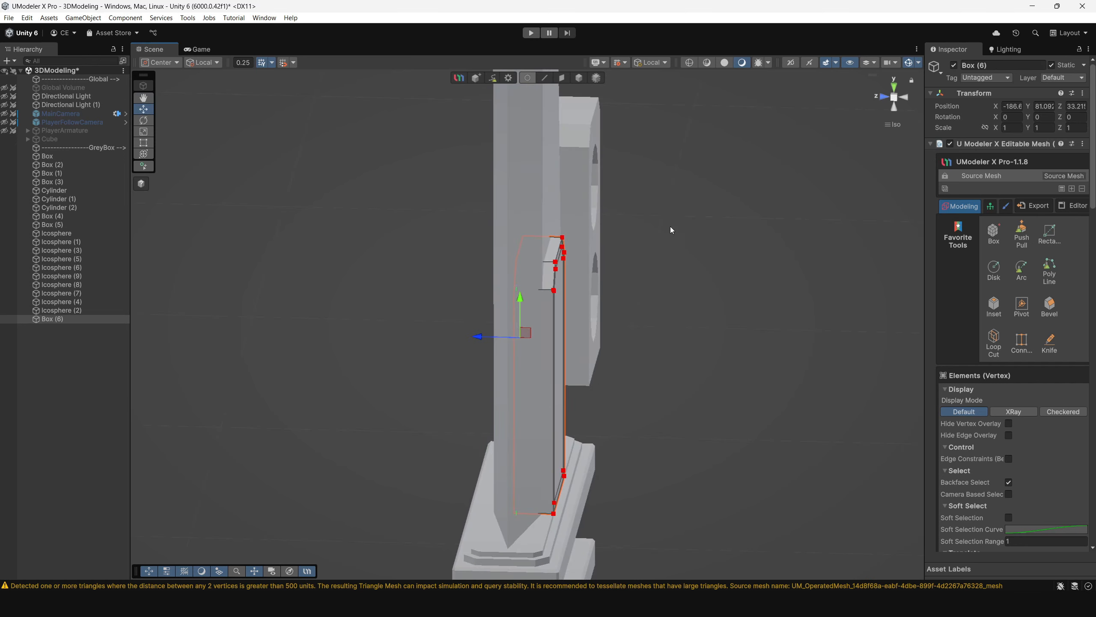
click(881, 98)
click(902, 98)
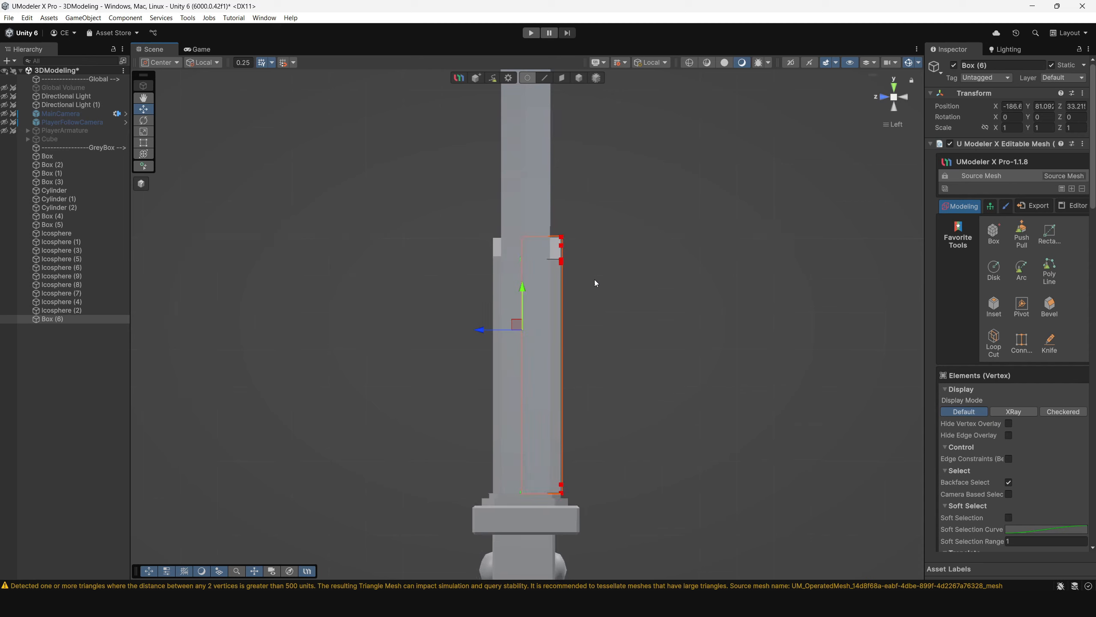
drag(501, 331, 499, 330)
Mirror the panel along local Z with a distance of about -16.603, aligned to the blade's centre, and apply the modifier
click(579, 78)
alt+drag(801, 264, 734, 283)
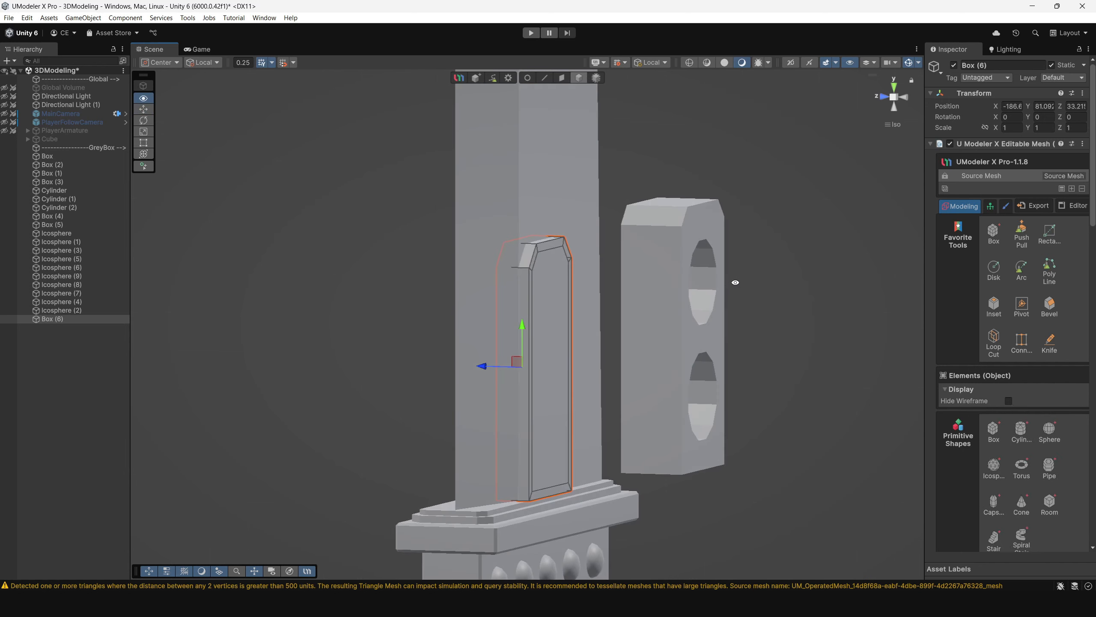
click(1074, 189)
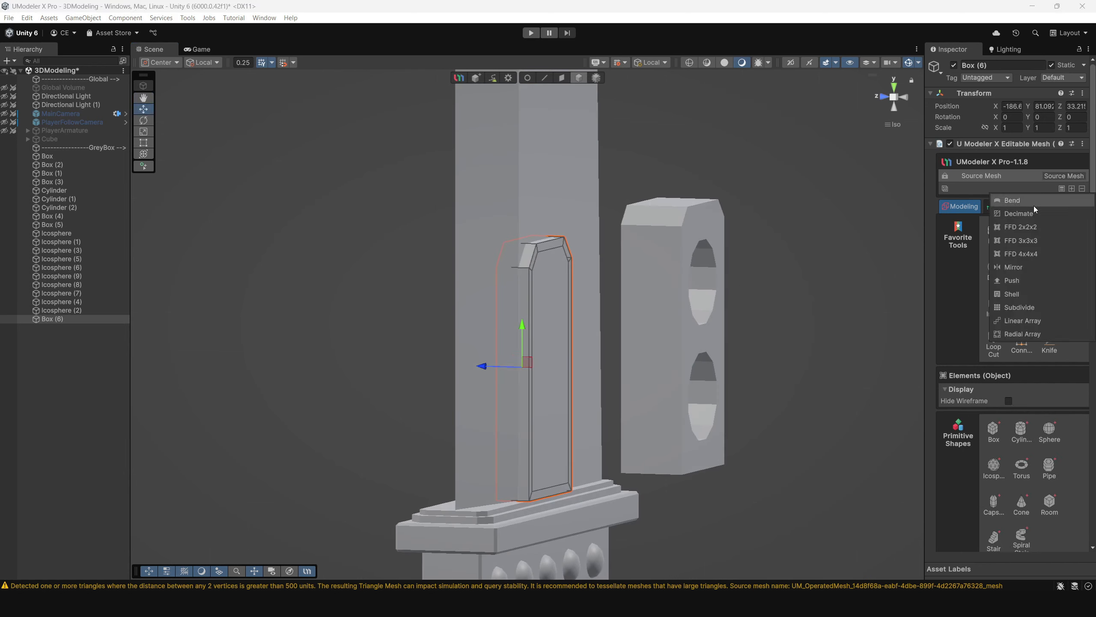
click(1023, 268)
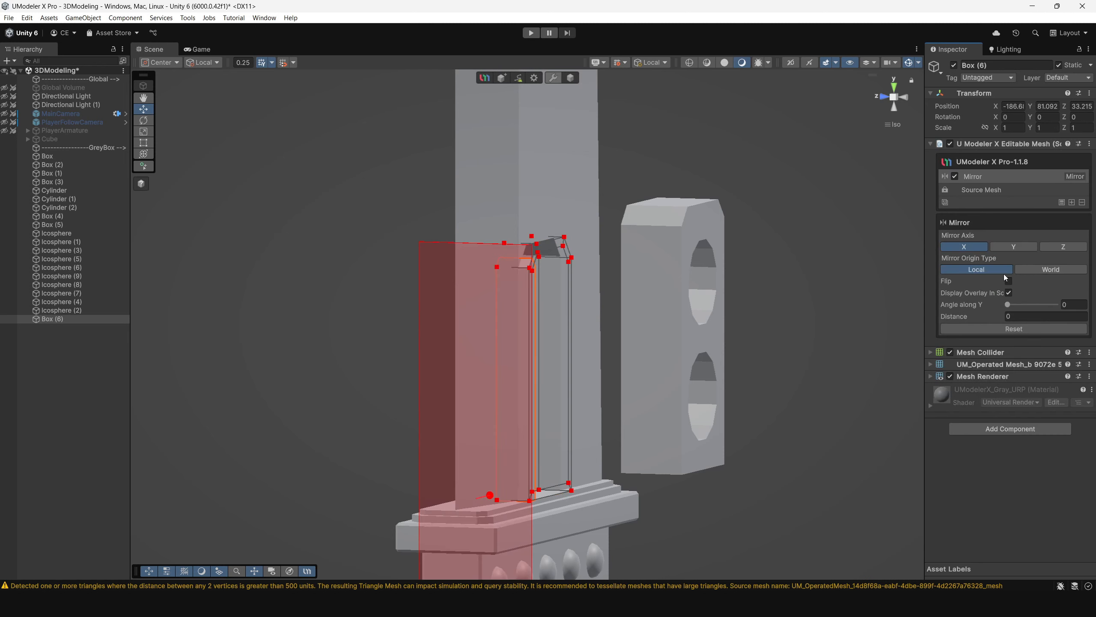
click(1010, 247)
click(1061, 246)
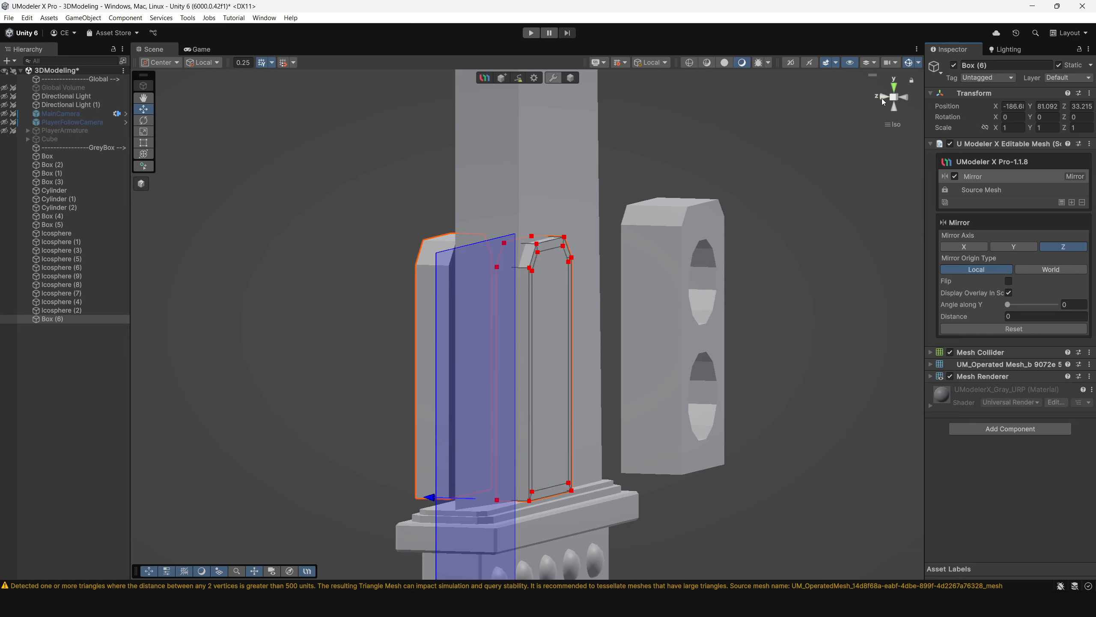
click(882, 97)
click(903, 95)
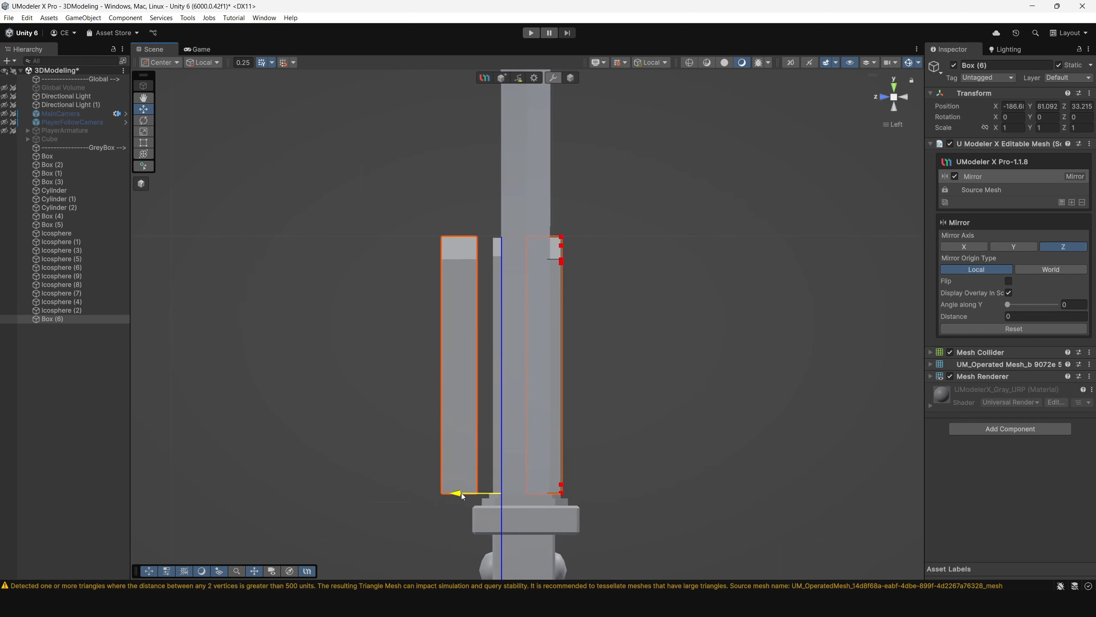
drag(462, 494, 487, 498)
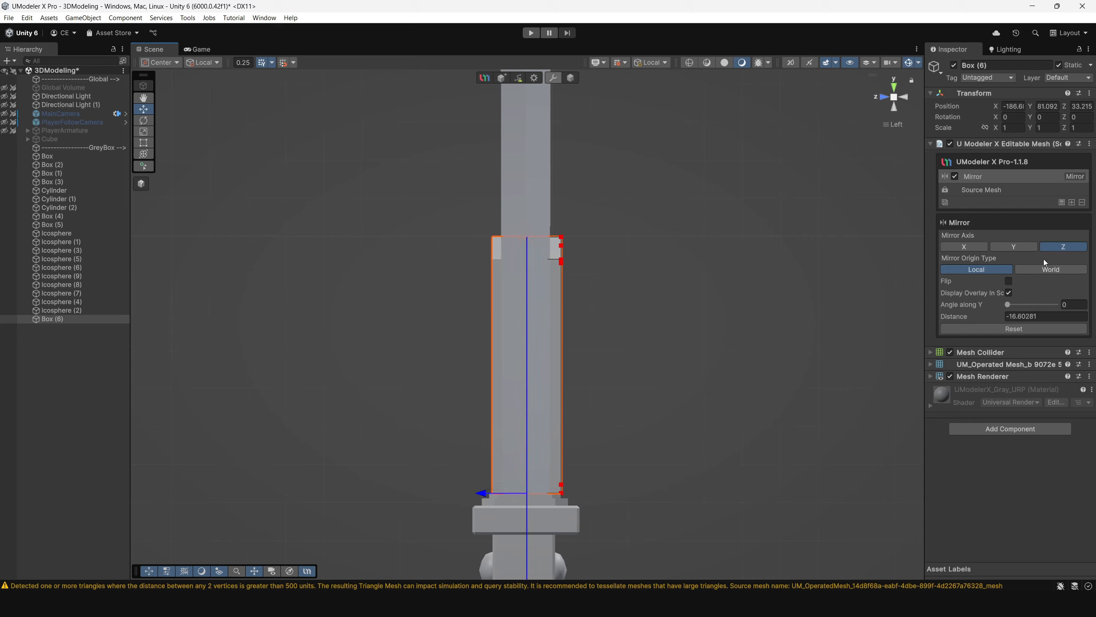
click(1062, 203)
Move the mirrored panel out of the blade along Z to inspect it from both sides, and undo the move
alt+drag(421, 248, 379, 274)
drag(531, 376, 654, 367)
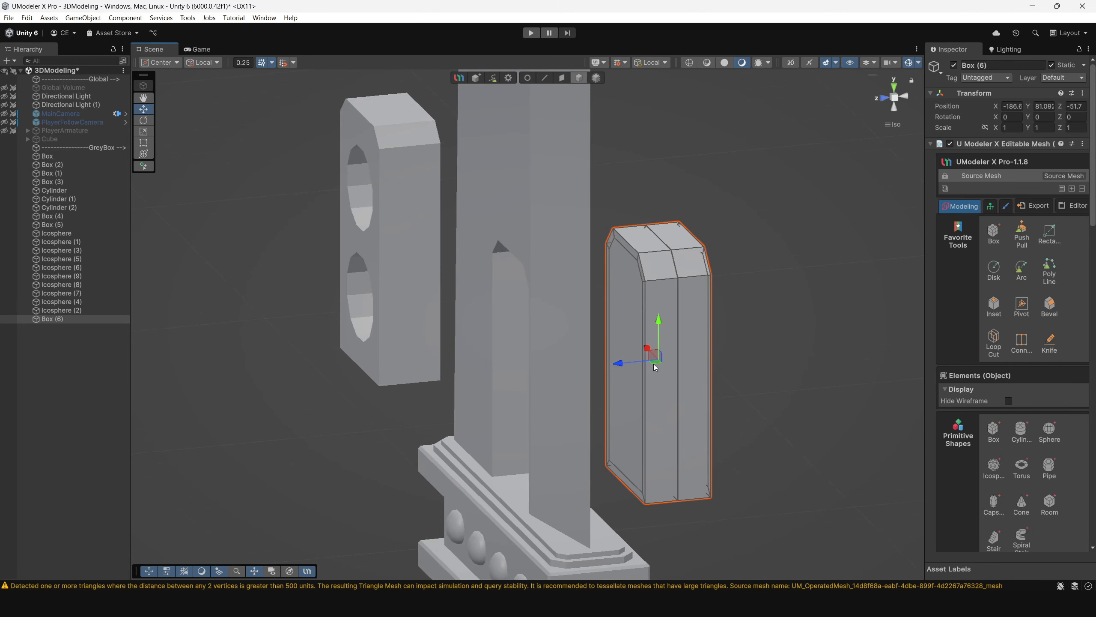
key(f)
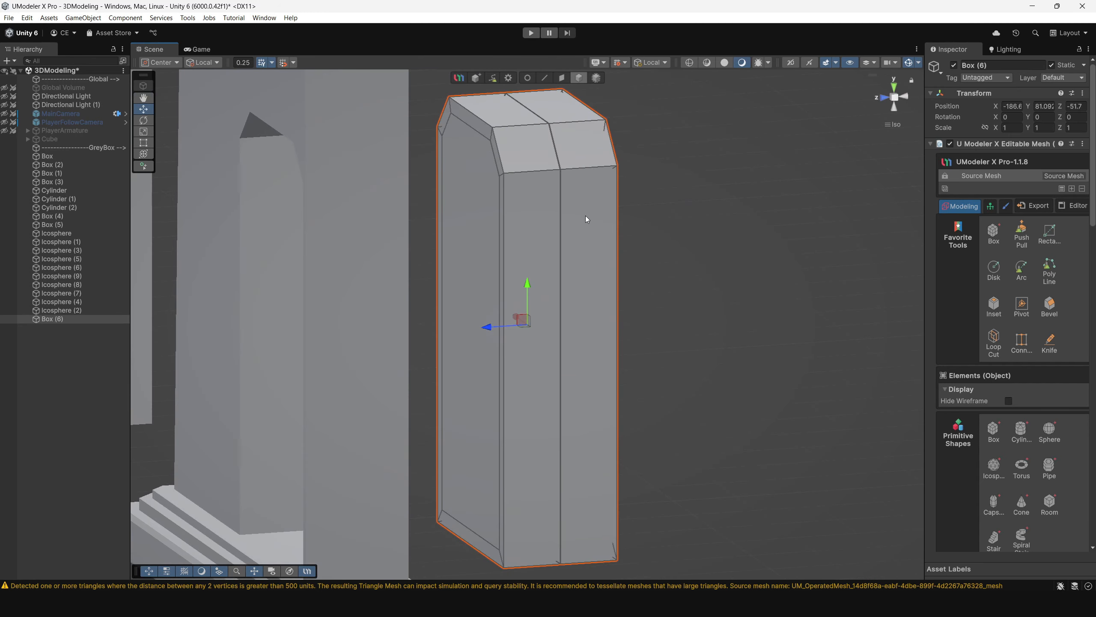
alt+drag(586, 216, 449, 166)
alt+drag(553, 244, 569, 289)
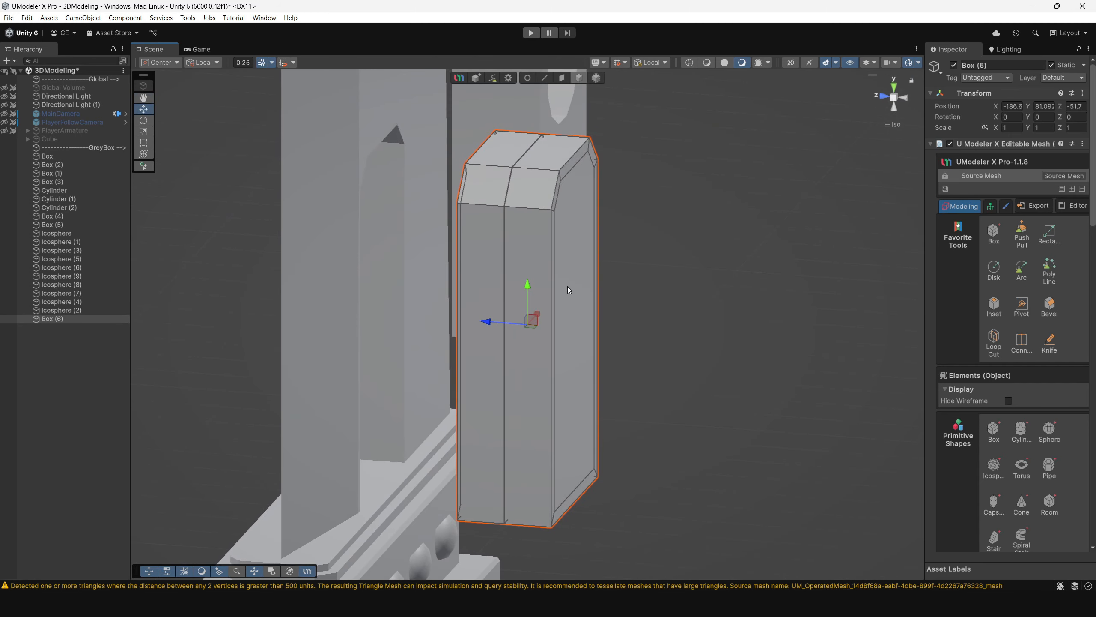
key(ctrl+z)
Select all vertices on one side of the mirrored panel
alt+drag(320, 302, 532, 81)
click(532, 78)
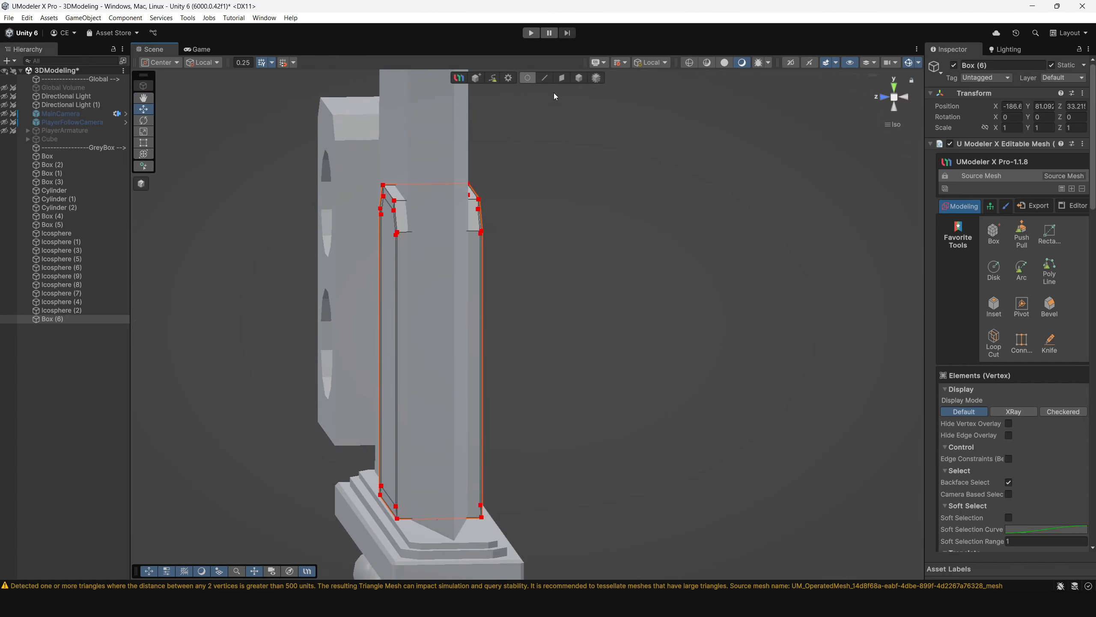
alt+drag(427, 289, 479, 250)
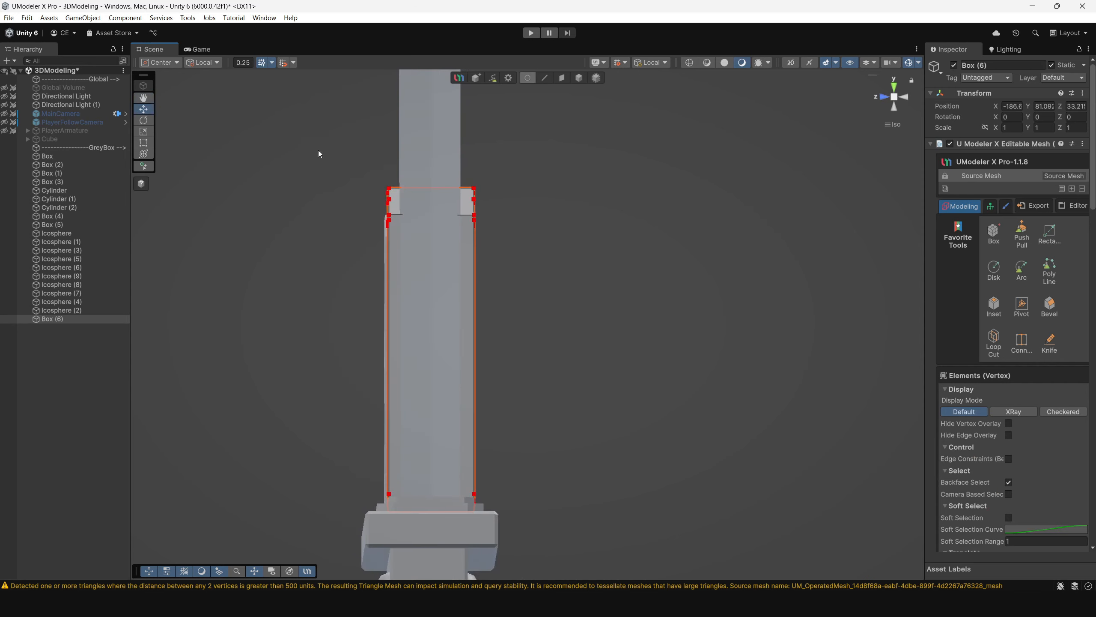
drag(319, 147, 408, 570)
alt+drag(346, 496, 325, 214)
alt+drag(460, 286, 336, 270)
scroll(486, 242, down, 4)
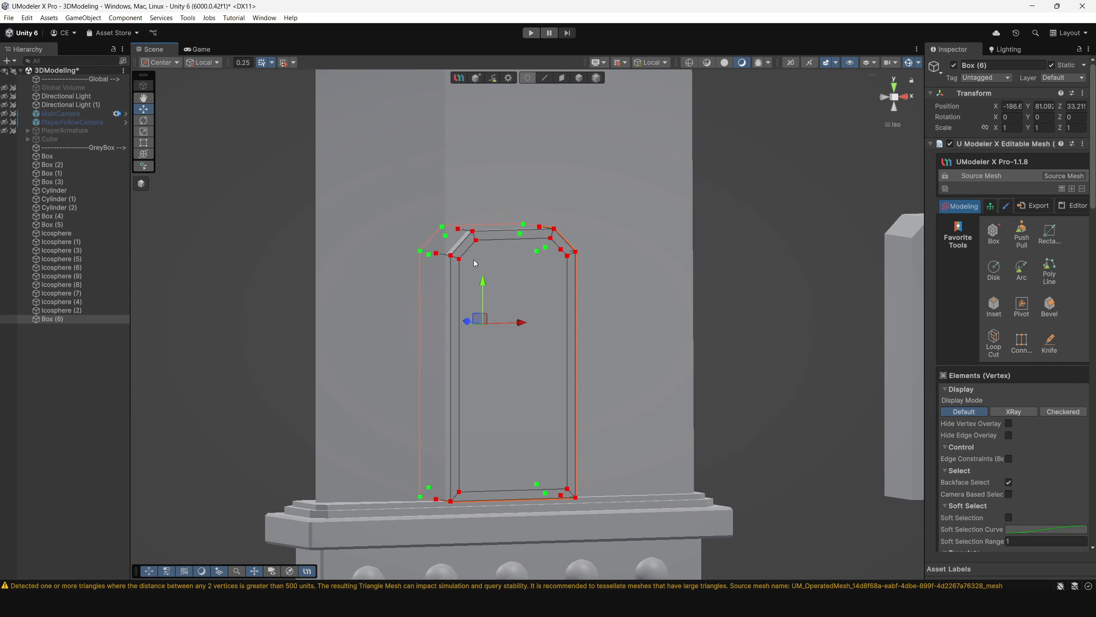
Examine the panel's inset front face and the bridged border faces around it
alt+drag(455, 234, 567, 246)
click(563, 81)
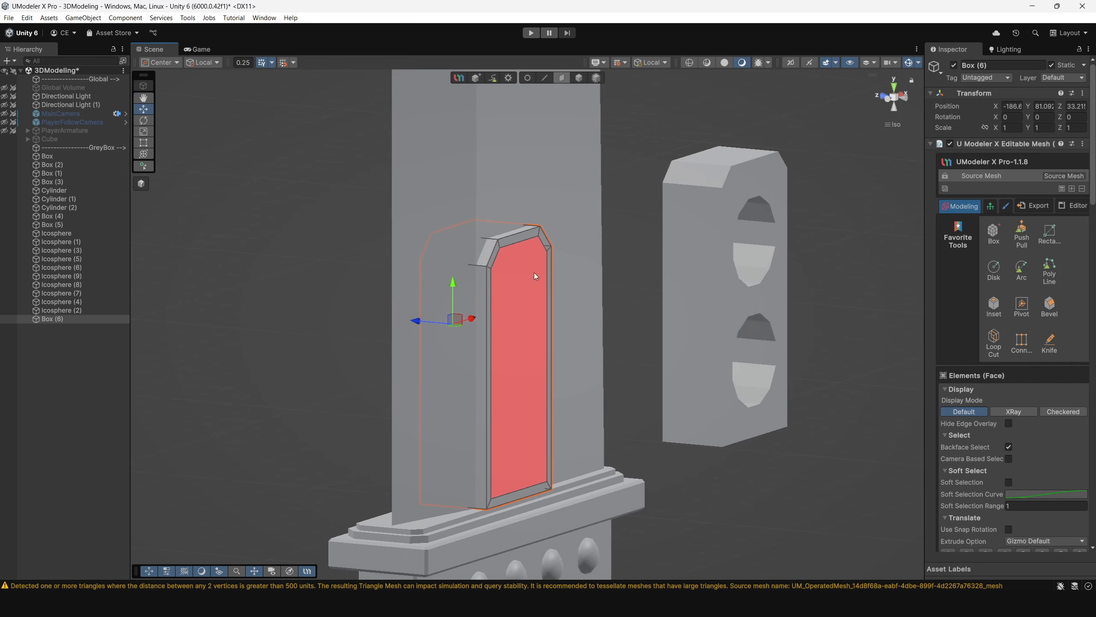
scroll(560, 325, up, 3)
click(478, 336)
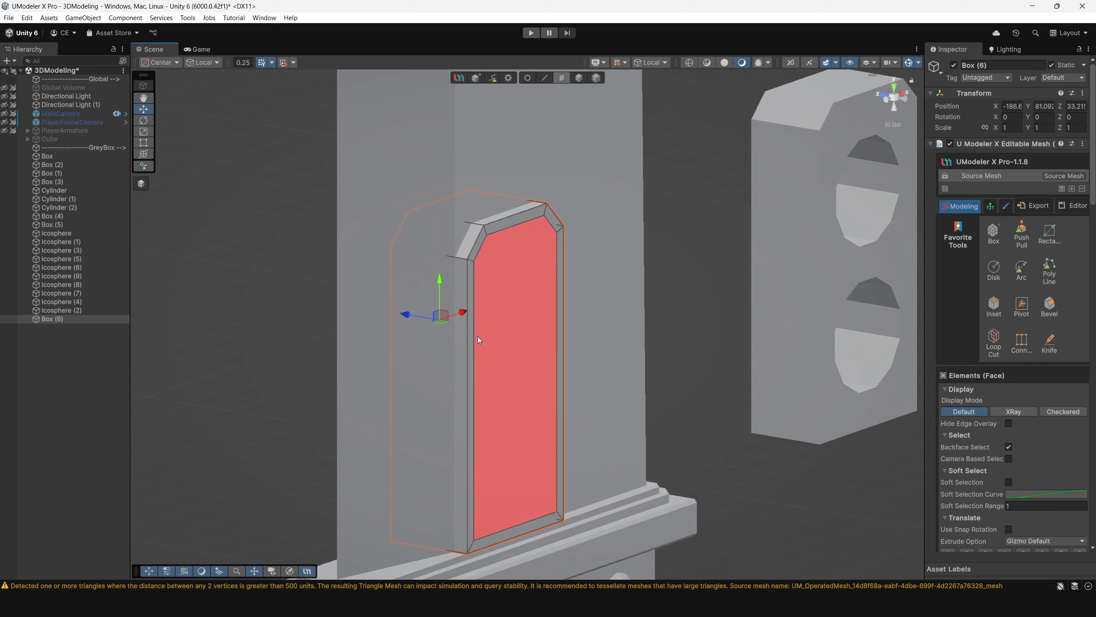
click(560, 330)
alt+drag(560, 331, 491, 298)
click(502, 301)
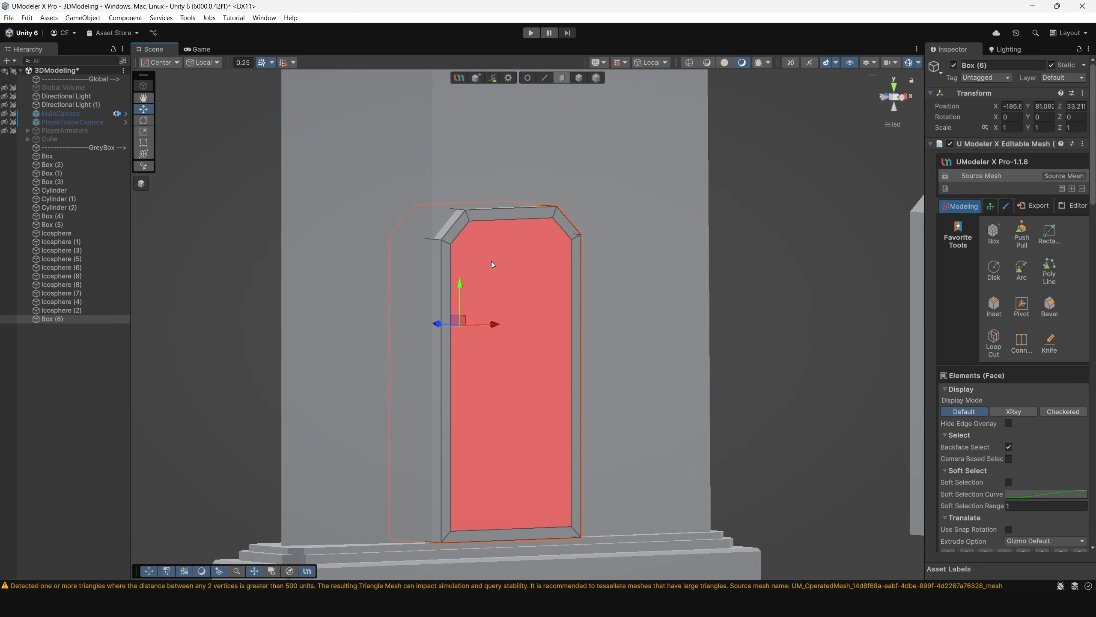
click(577, 307)
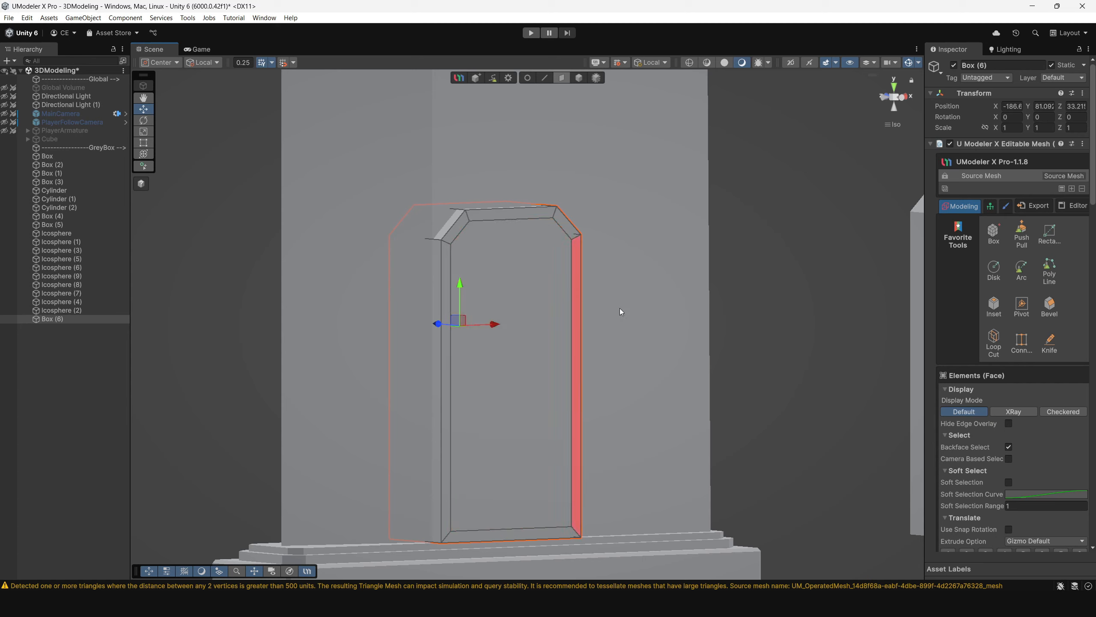
Start the Disk tool and face the panel from the back view to draw on its inset face
click(996, 268)
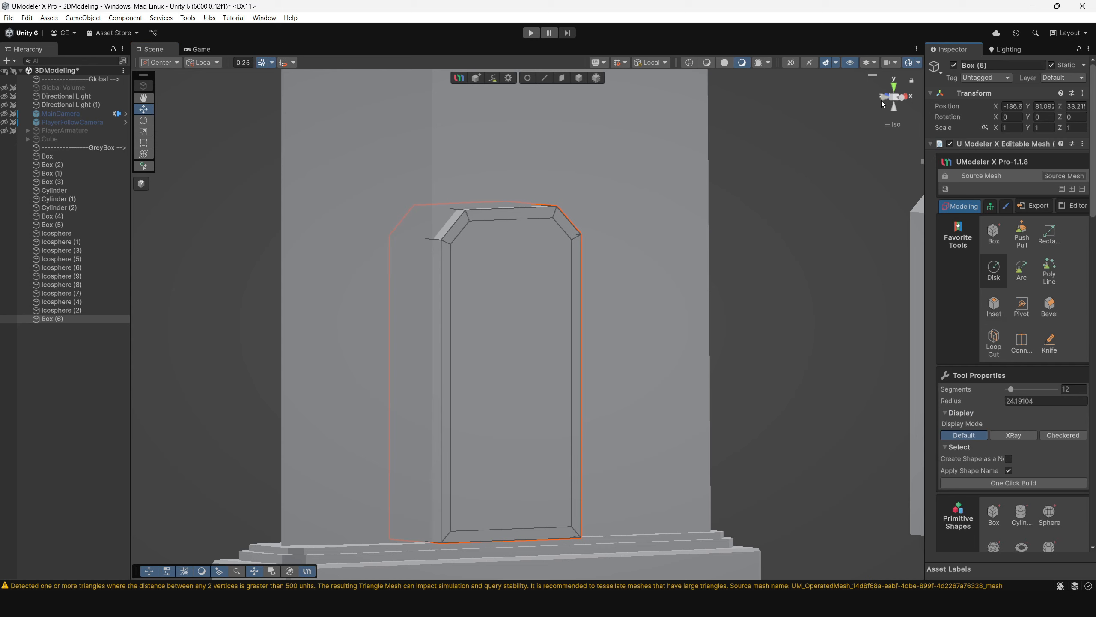
click(883, 99)
click(903, 97)
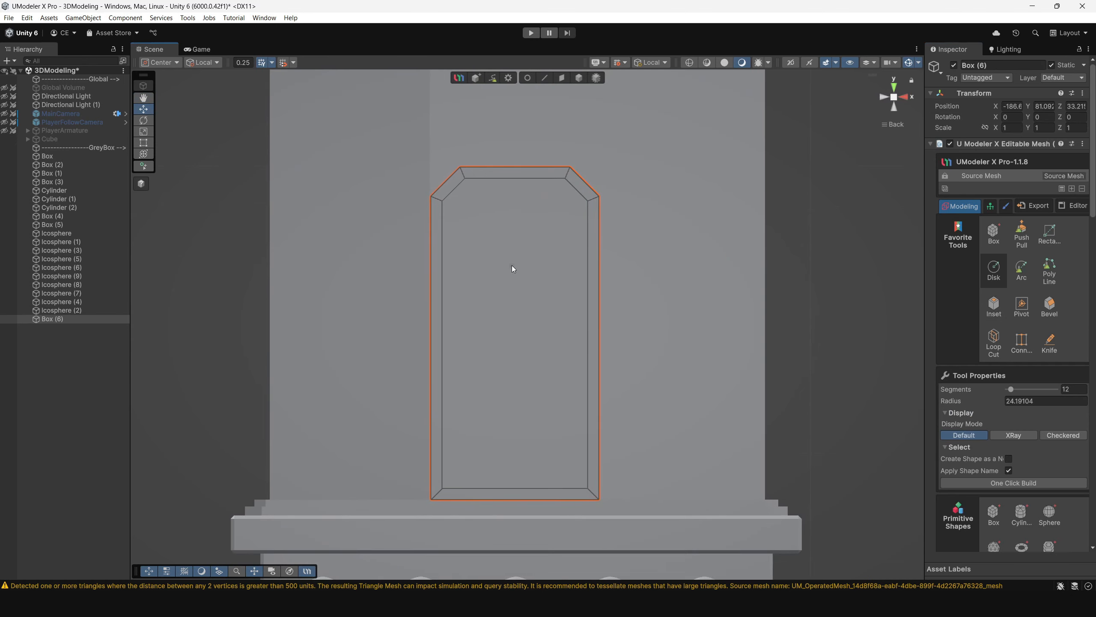
Draw a 20-segment disk with a radius of about 19.16 on the upper half of the panel's front face
drag(512, 265, 545, 302)
click(1075, 389)
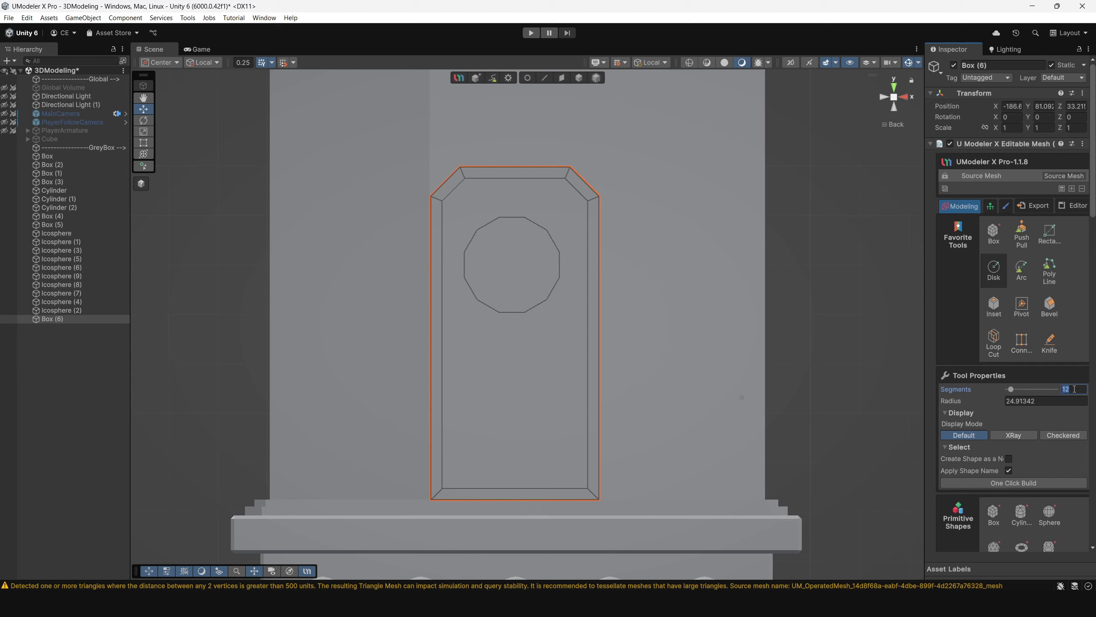
text(2)
drag(515, 261, 547, 284)
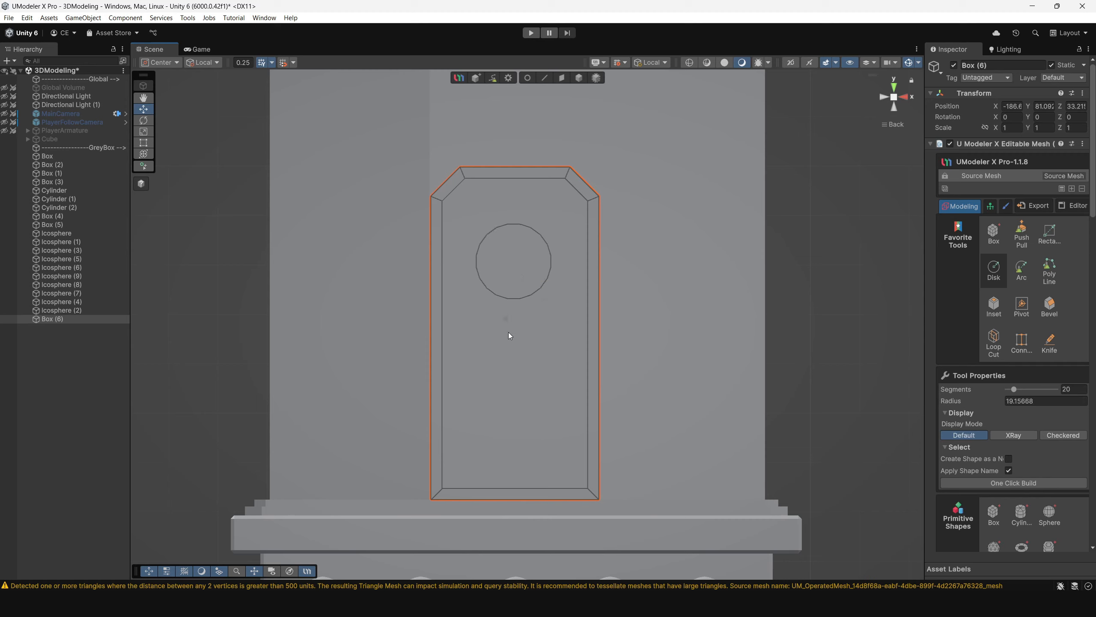
Add a matching disk on the panel's front face directly below the first one and adjust its position
click(511, 408)
key(Escape)
click(513, 408)
mouse_move(518, 403)
mouse_down()
mouse_move(519, 255)
mouse_move(528, 396)
mouse_up()
scroll(538, 313, up, 4)
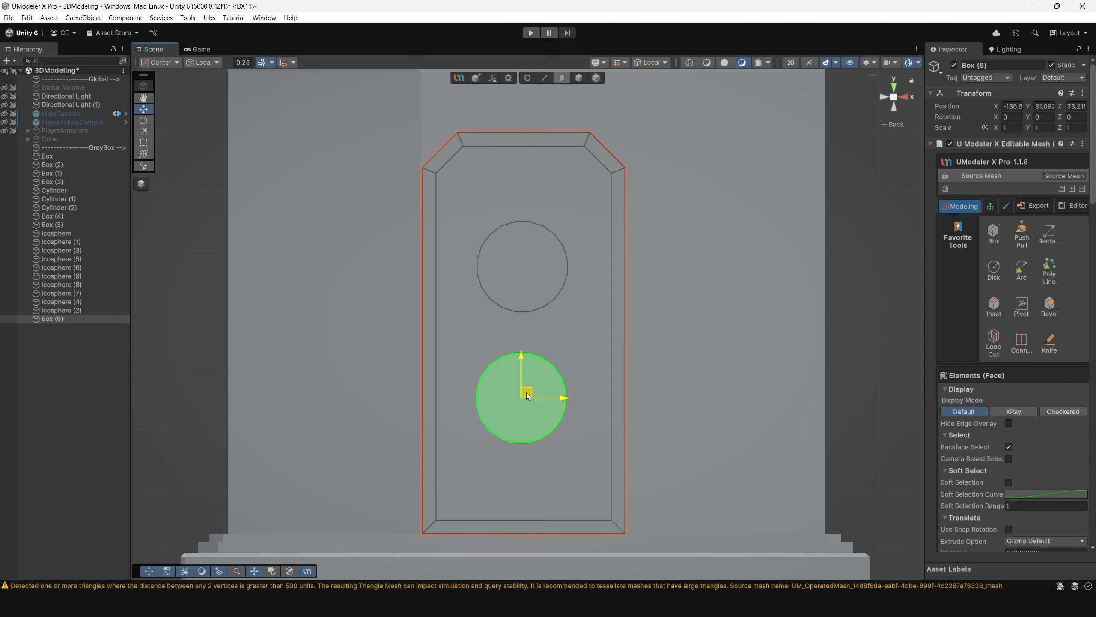
Nudge the lower disk sideways into line with the upper one, then return to object mode and deselect the panel
scroll(612, 372, down, 3)
scroll(547, 353, down, 3)
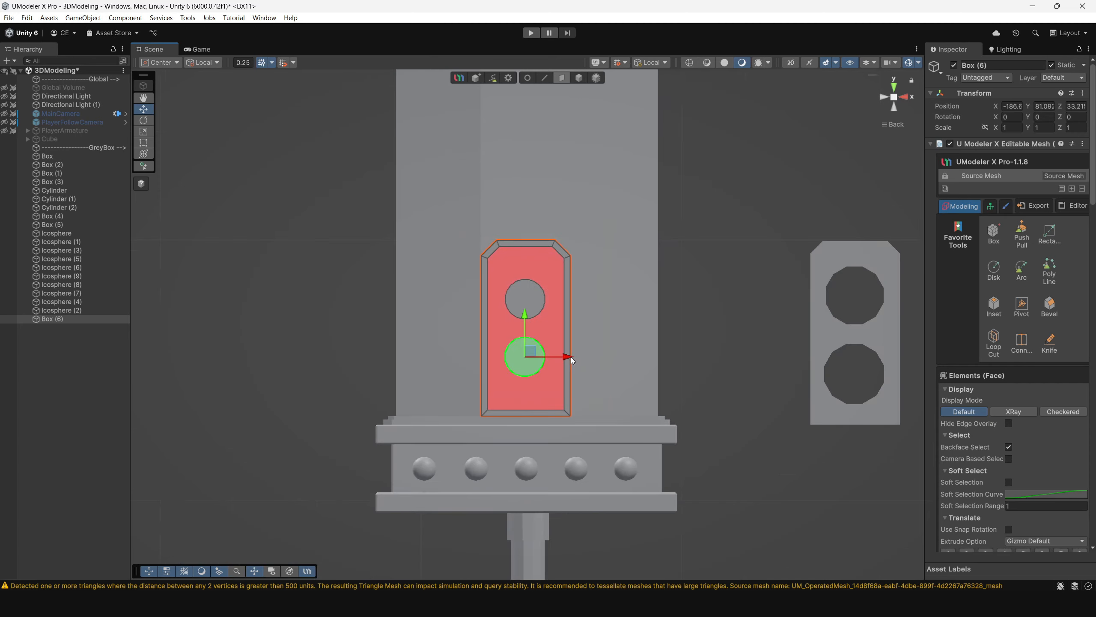
drag(571, 357, 573, 353)
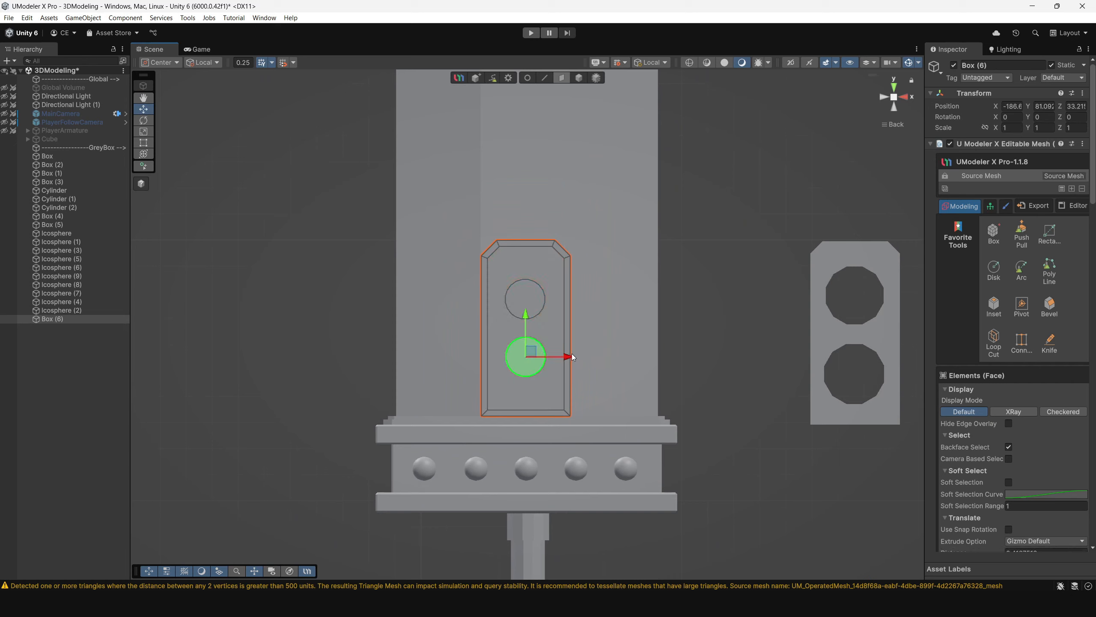
shift+click(523, 297)
scroll(522, 297, down, 1)
click(578, 78)
click(644, 195)
alt+drag(497, 255, 599, 304)
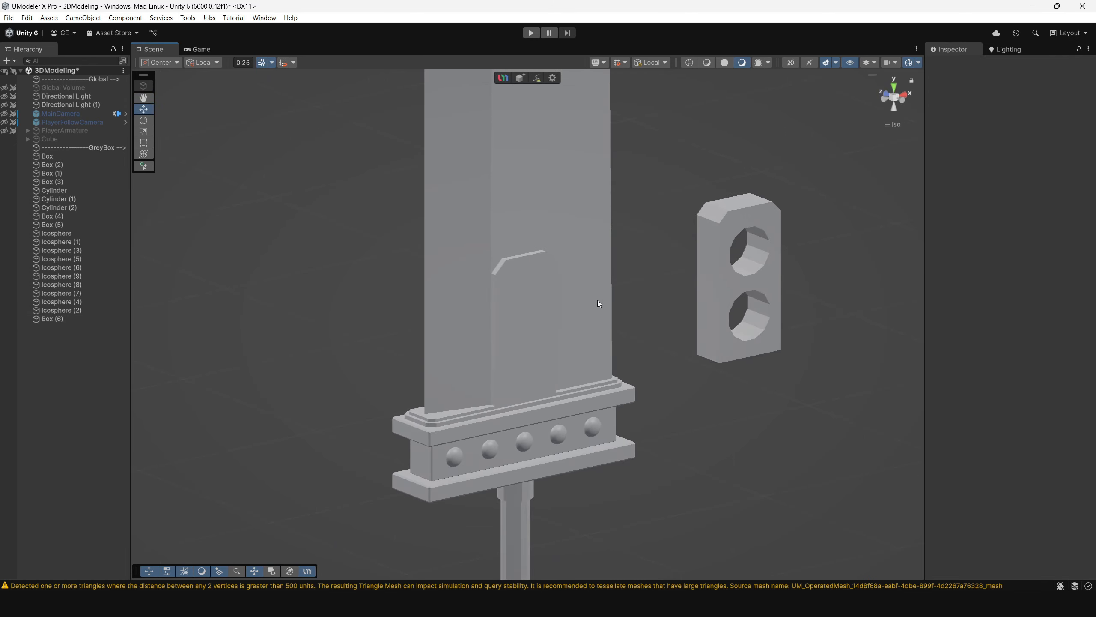
Select all six border faces surrounding the front panel of Box (6)
click(529, 269)
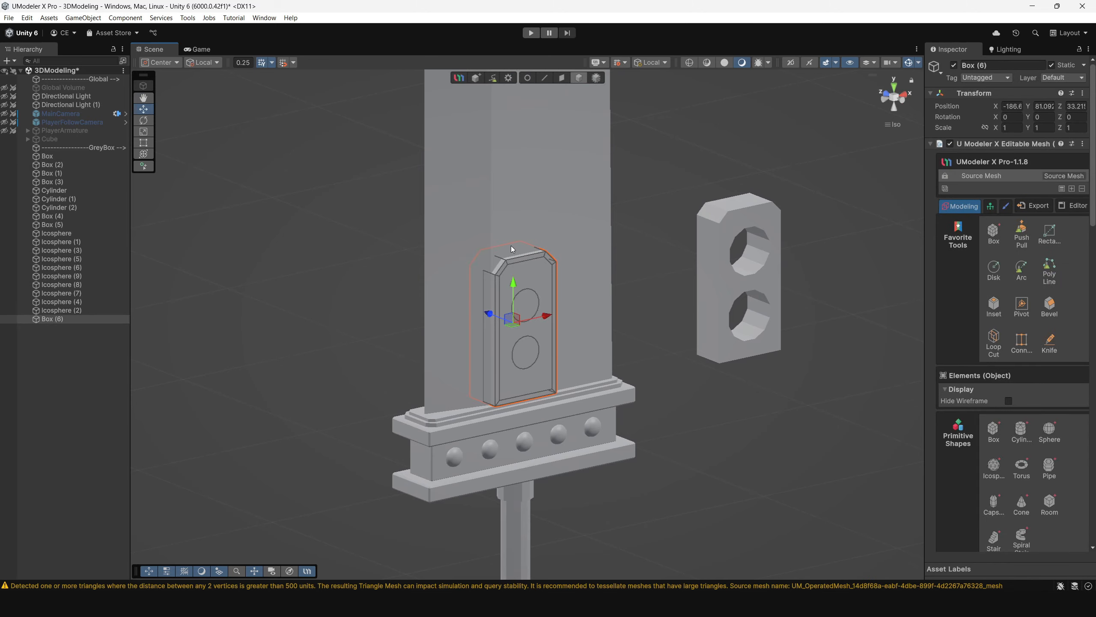
key(f)
alt+drag(487, 282, 501, 263)
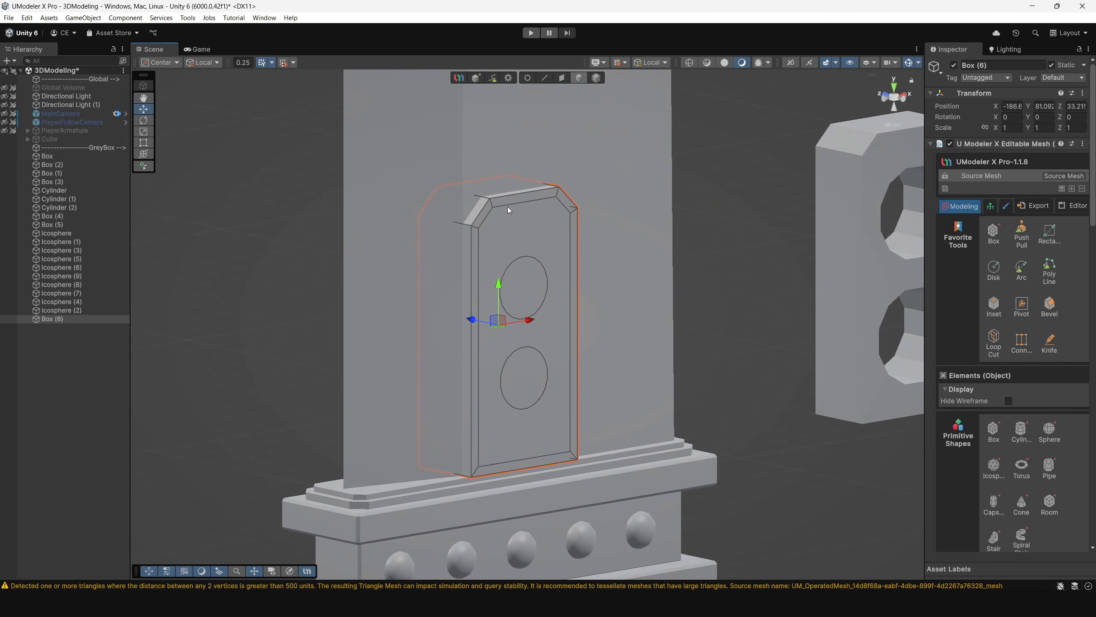
click(561, 78)
scroll(493, 177, up, 3)
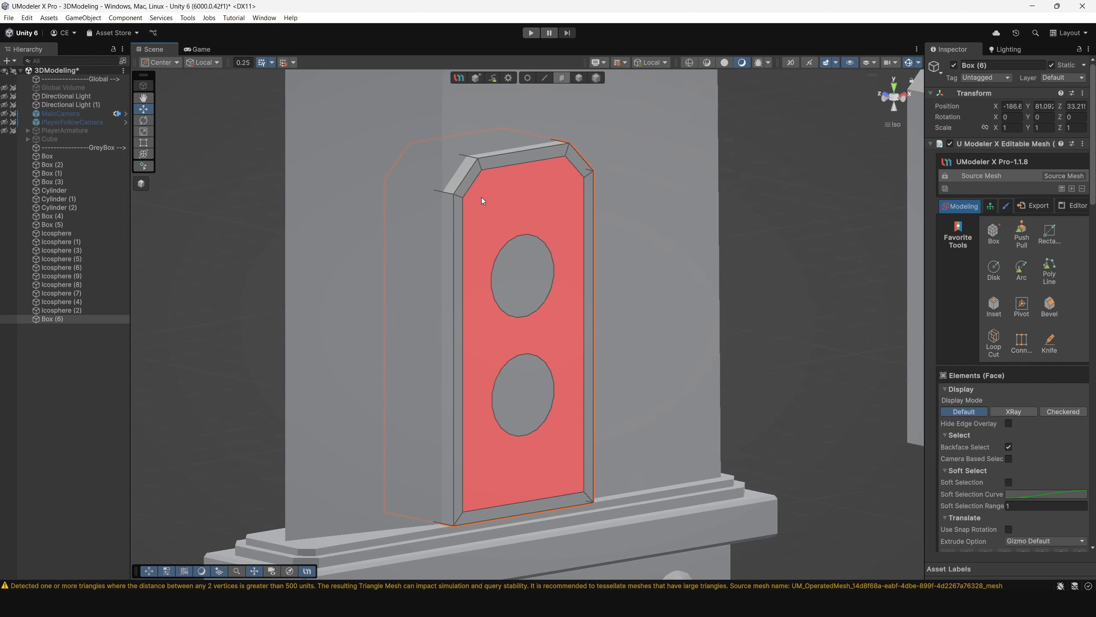
click(464, 177)
shift+click(456, 203)
shift+click(525, 149)
shift+click(579, 153)
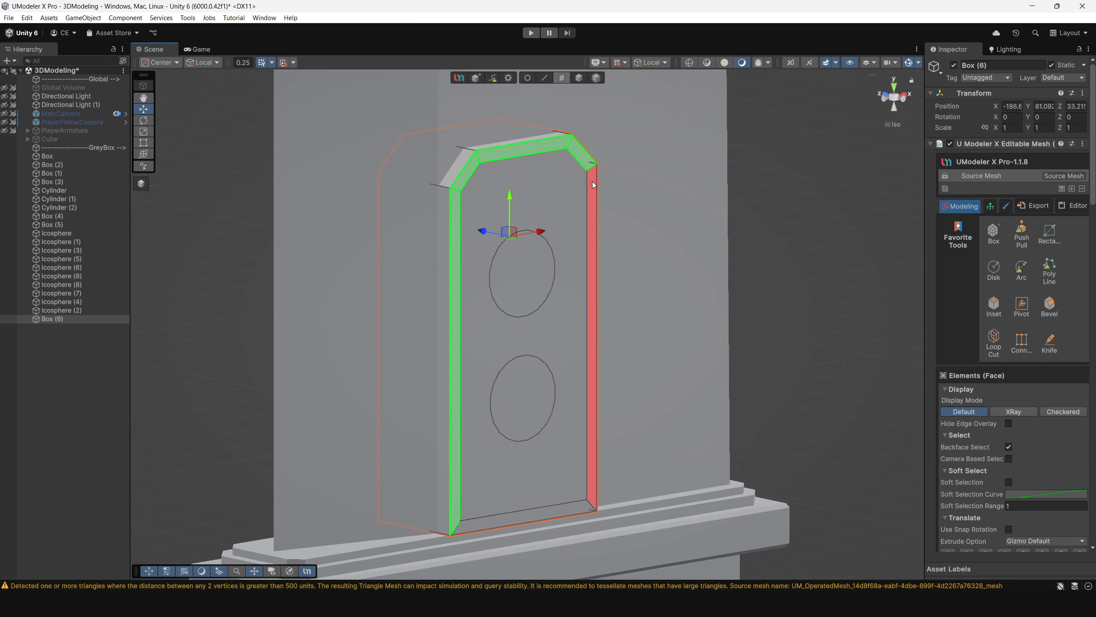
shift+click(592, 186)
shift+click(555, 512)
alt+drag(503, 391, 494, 319)
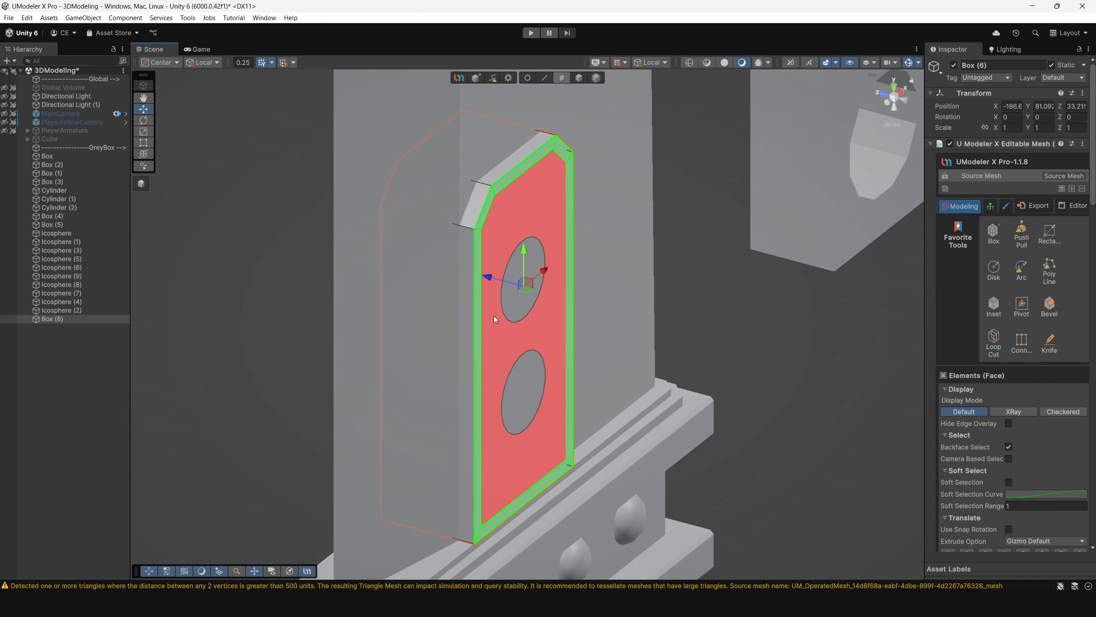
mouse_move(490, 277)
mouse_down()
mouse_move(472, 271)
mouse_move(490, 275)
mouse_up()
key(ctrl+z)
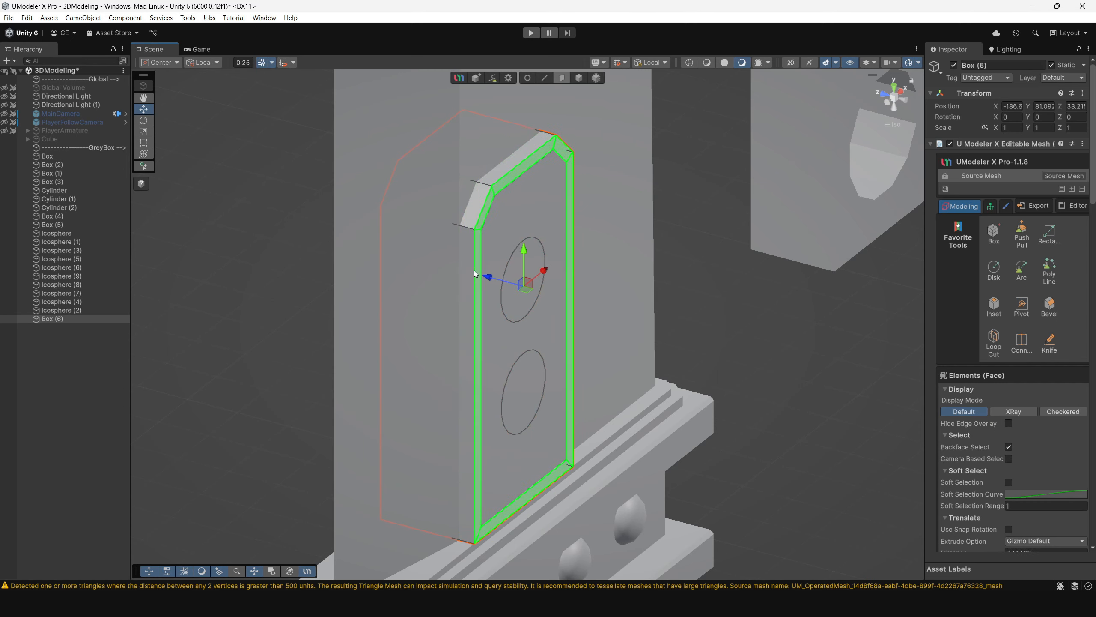
Add the centre panel and both disks to the face selection and push the whole front slightly back along Z
shift+click(521, 312)
shift+click(523, 360)
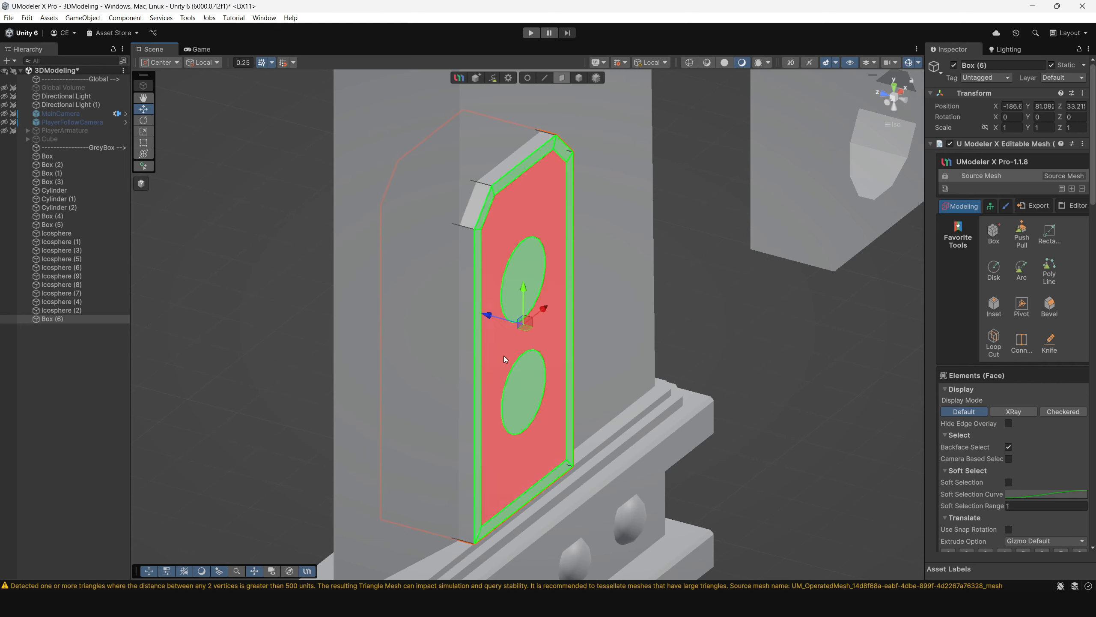
alt+drag(374, 322, 355, 297)
drag(489, 317, 485, 315)
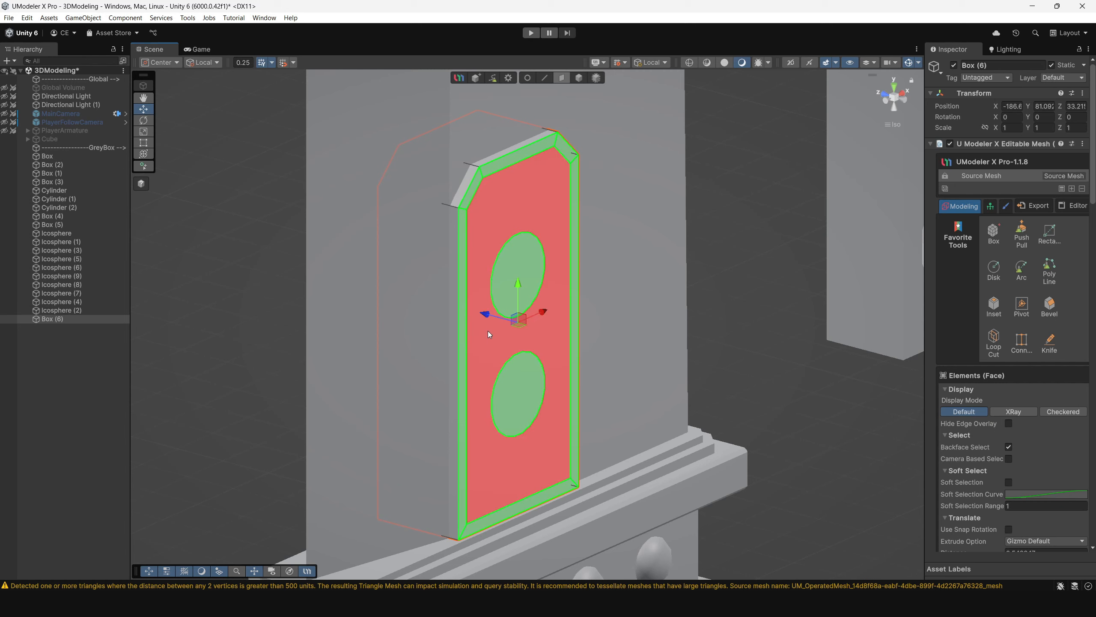
shift+click(509, 296)
shift+click(512, 384)
shift+drag(484, 281, 523, 295)
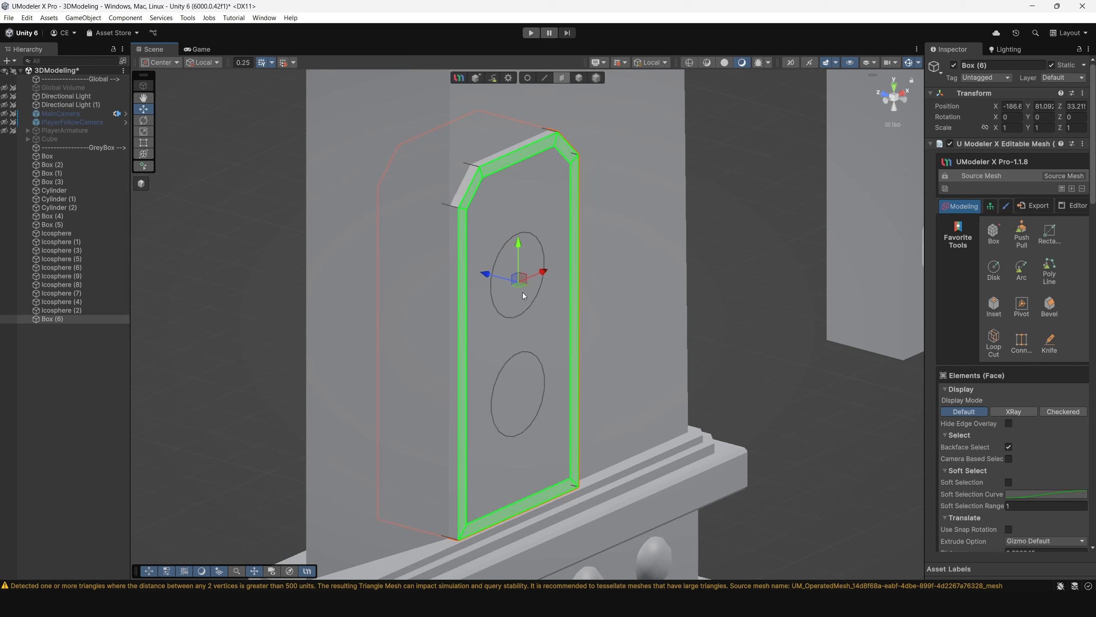
Reselect both disks and the centre panel with the border faces and push the front further back along Z
alt+drag(513, 358, 512, 389)
shift+click(512, 391)
shift+click(504, 369)
shift+click(500, 300)
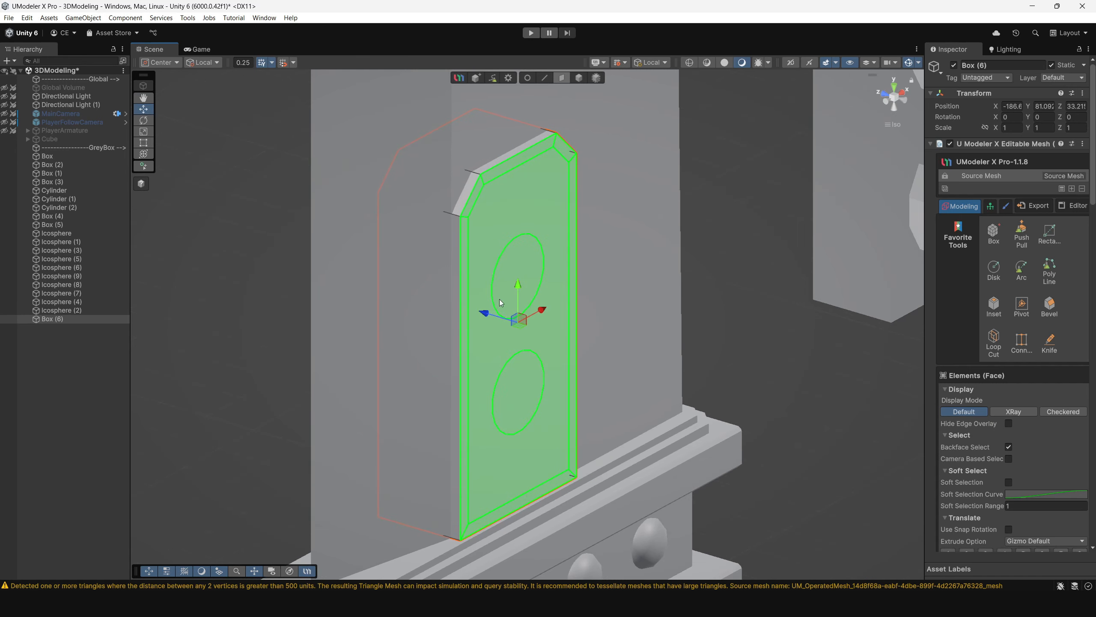
alt+drag(499, 299, 475, 314)
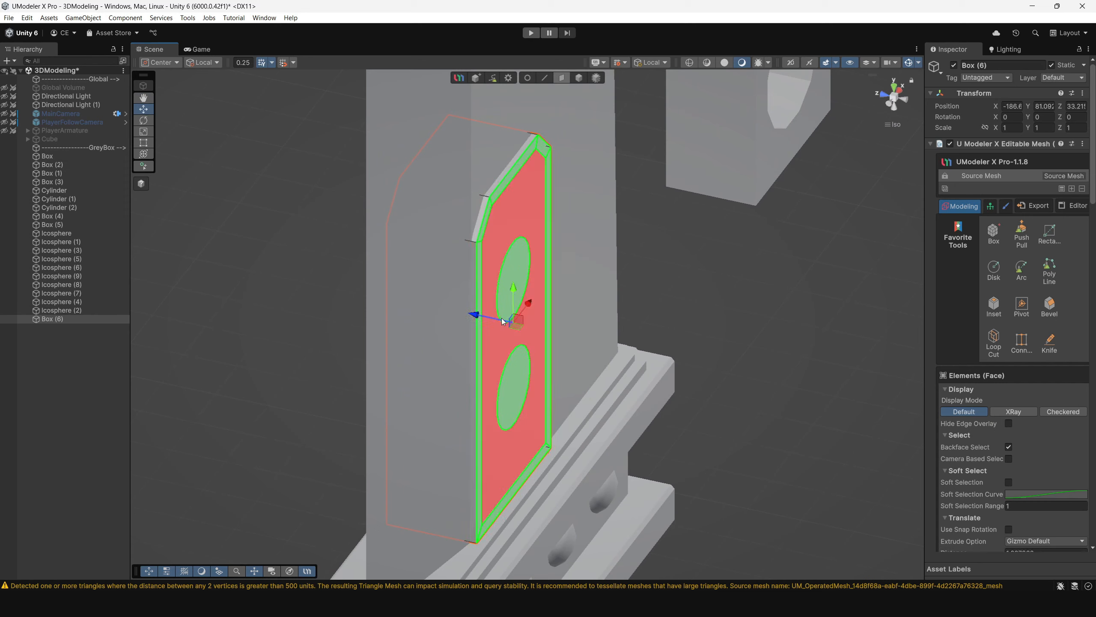
Remove the centre panel and both disks from the selection and extrude the border faces outward into a raised frame
shift+click(508, 287)
shift+click(494, 295)
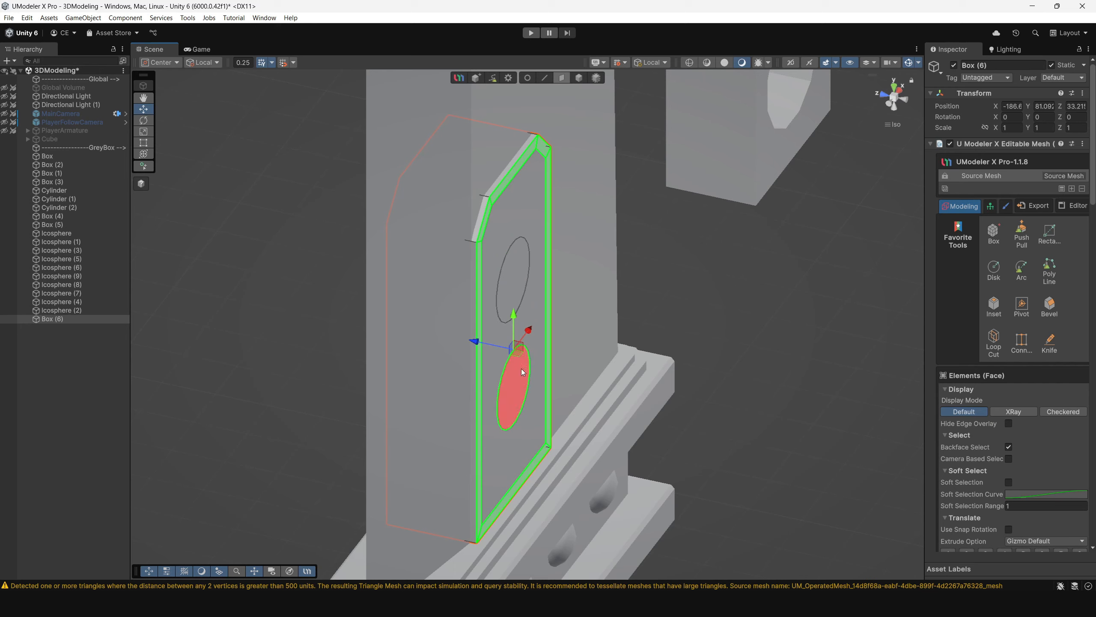
shift+click(512, 386)
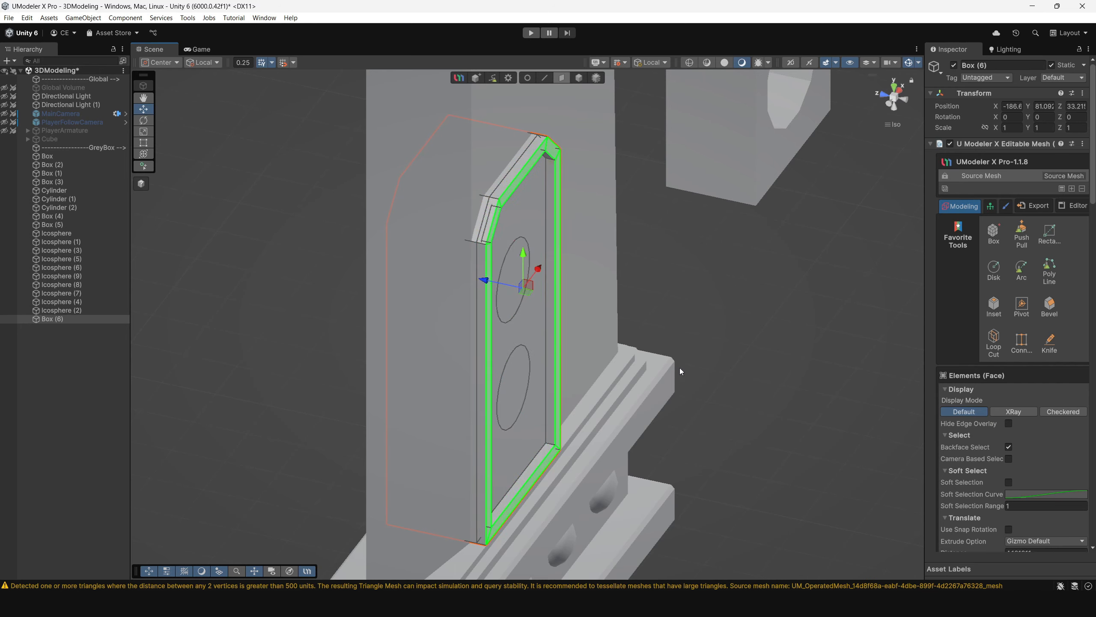
alt+drag(681, 371, 605, 280)
click(600, 96)
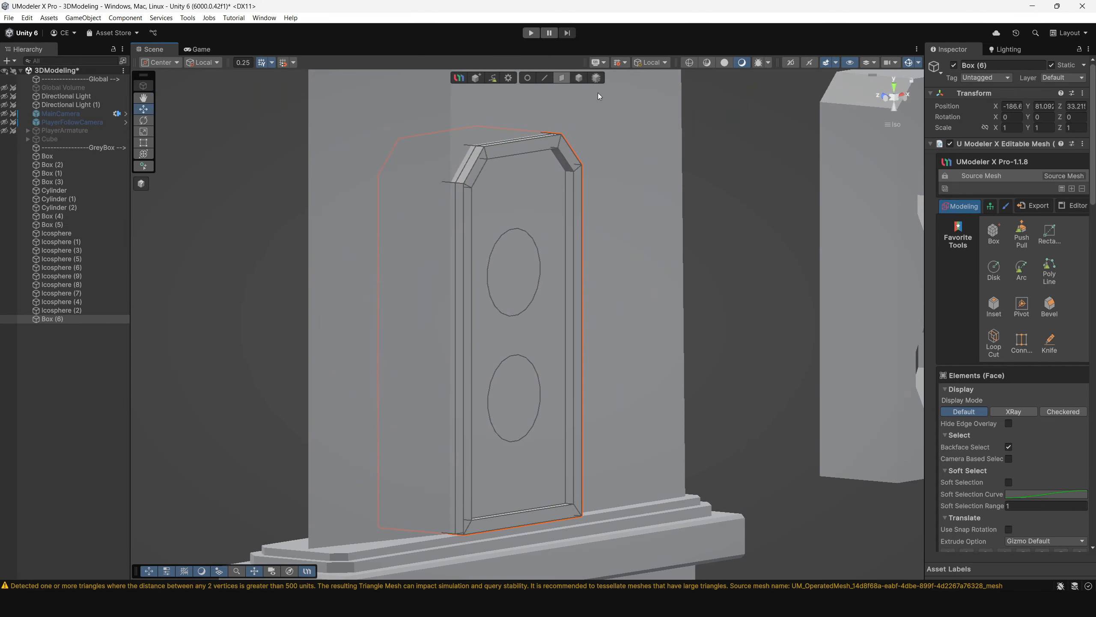
click(579, 78)
Push Pull both disk faces backward through the whole body, by about -236.6 and -297.3, to cut two round holes
alt+drag(721, 330, 645, 295)
scroll(546, 262, up, 5)
right_click(552, 255)
click(477, 457)
scroll(478, 458, down, 8)
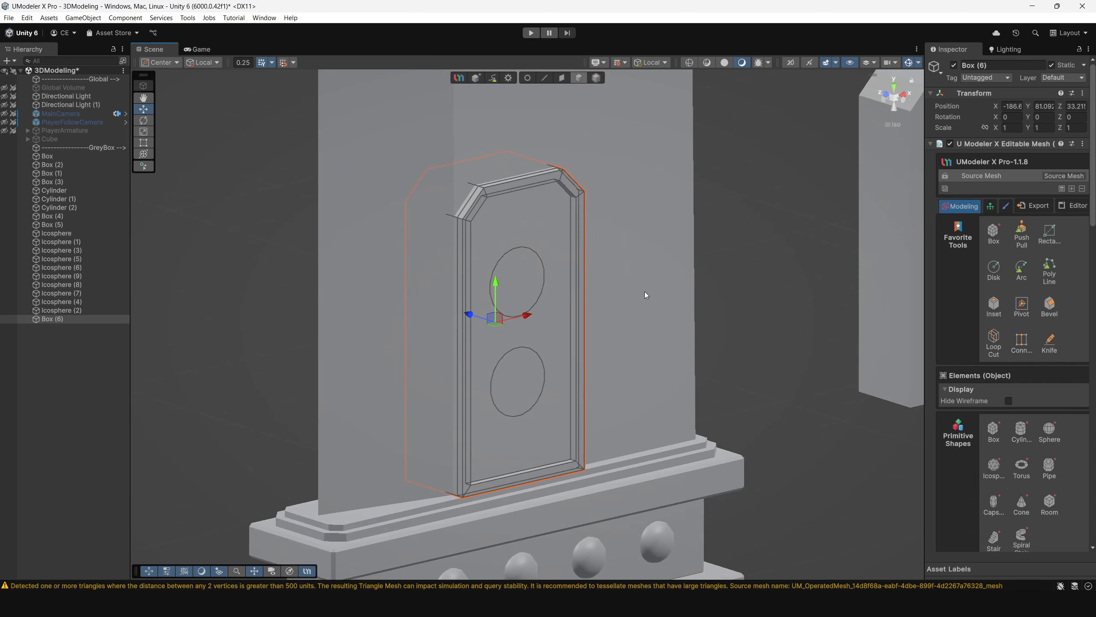
click(1008, 234)
drag(523, 282, 242, 133)
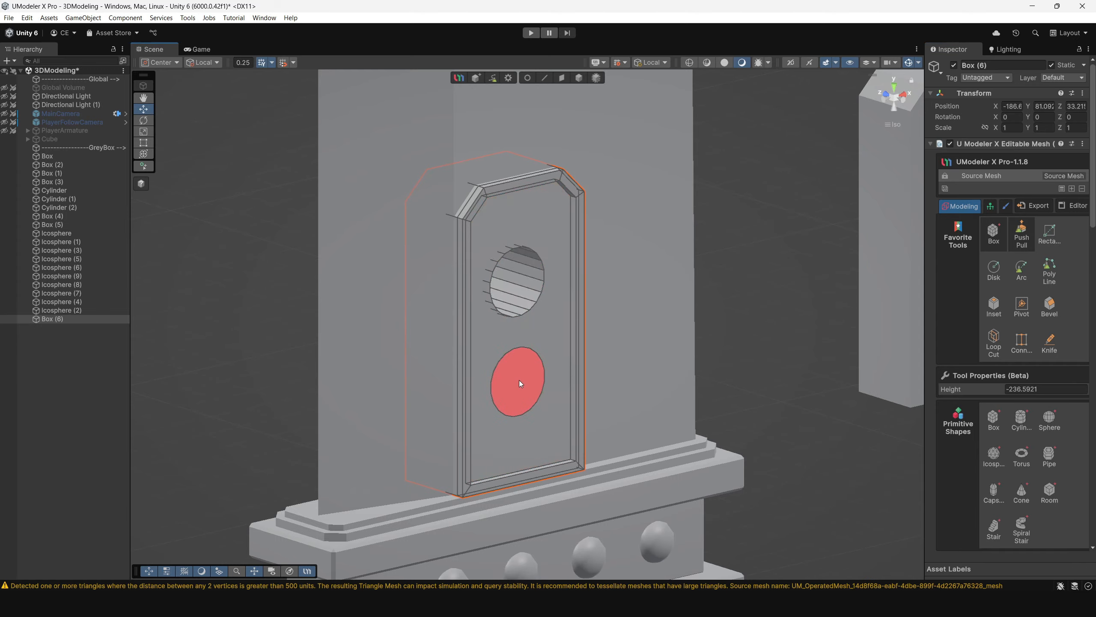
drag(520, 383, 388, 328)
alt+drag(621, 294, 492, 235)
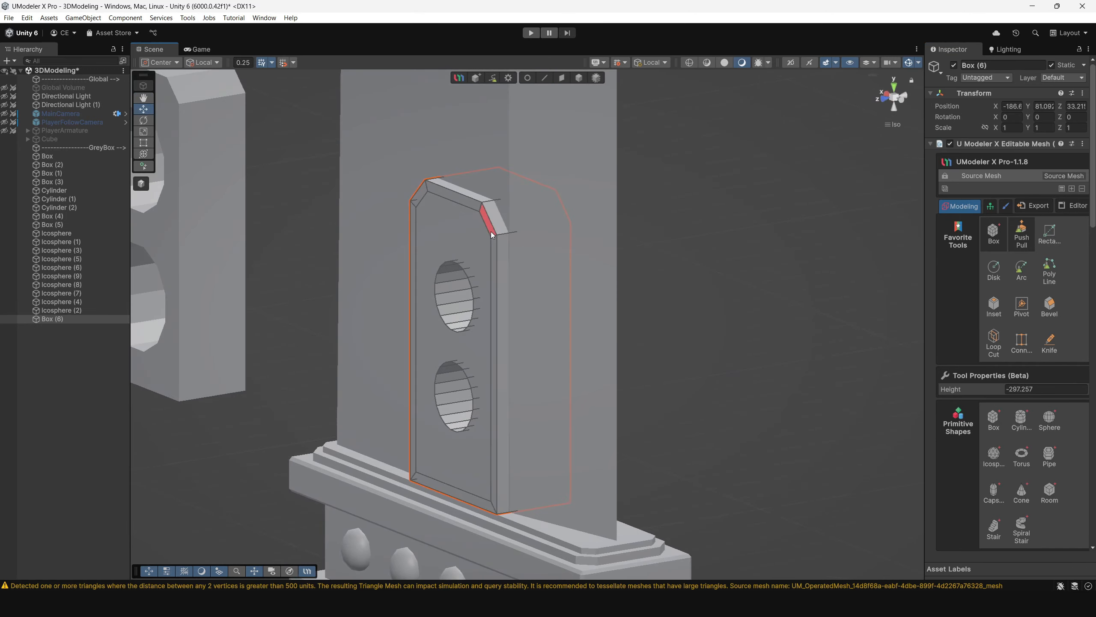
alt+drag(454, 297, 458, 185)
click(528, 78)
drag(375, 136, 462, 588)
mouse_move(567, 335)
alt+mouse_down()
mouse_move(509, 342)
mouse_move(575, 347)
alt+mouse_up()
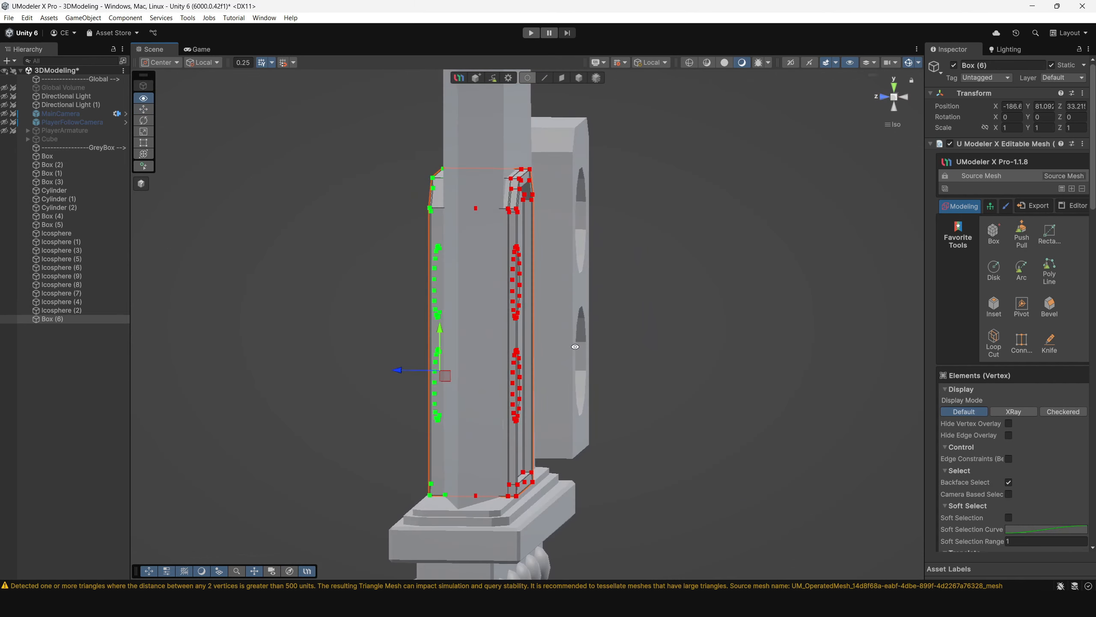
click(579, 79)
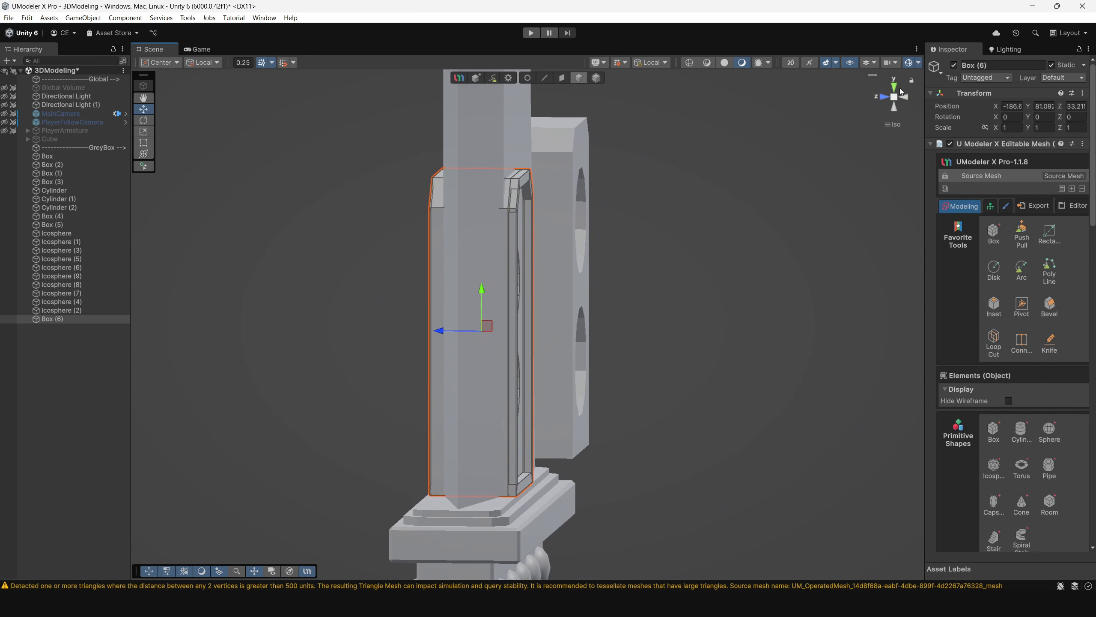
Start a Slice Cut on Box (6) and set the plane upright, rotated 90 on X, between its front and back halves
click(884, 100)
click(903, 97)
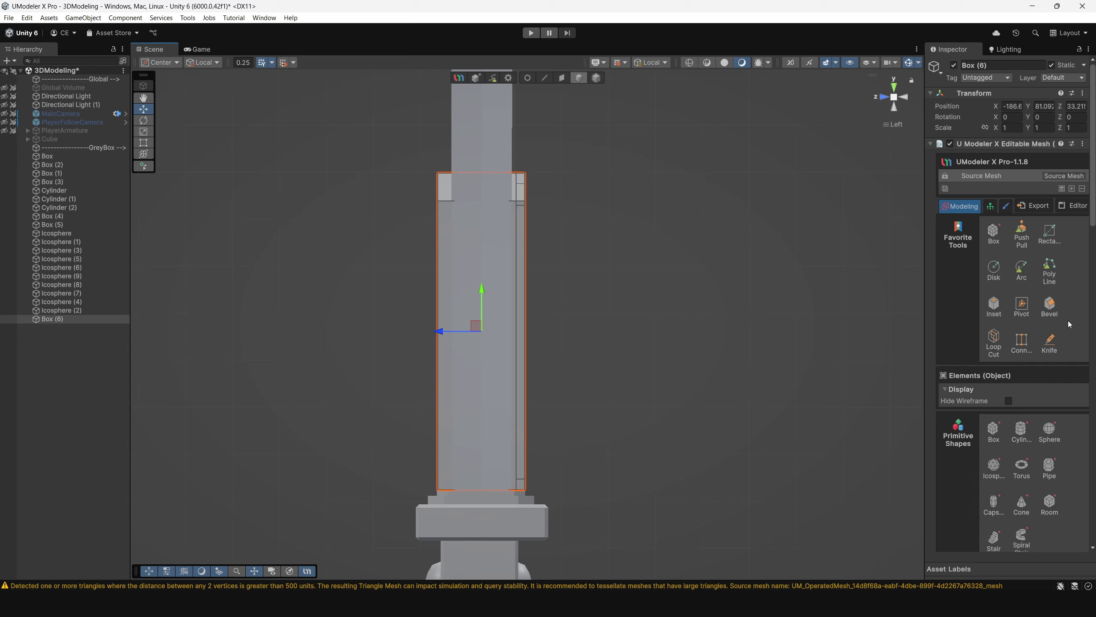
scroll(979, 552, down, 3)
scroll(1061, 452, down, 7)
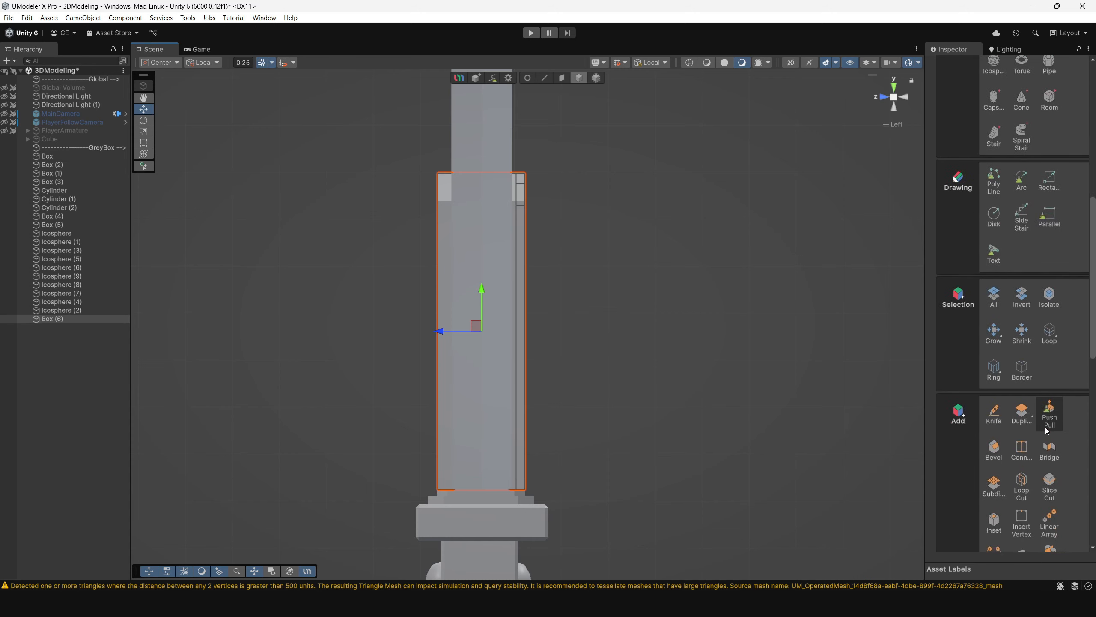
click(1050, 413)
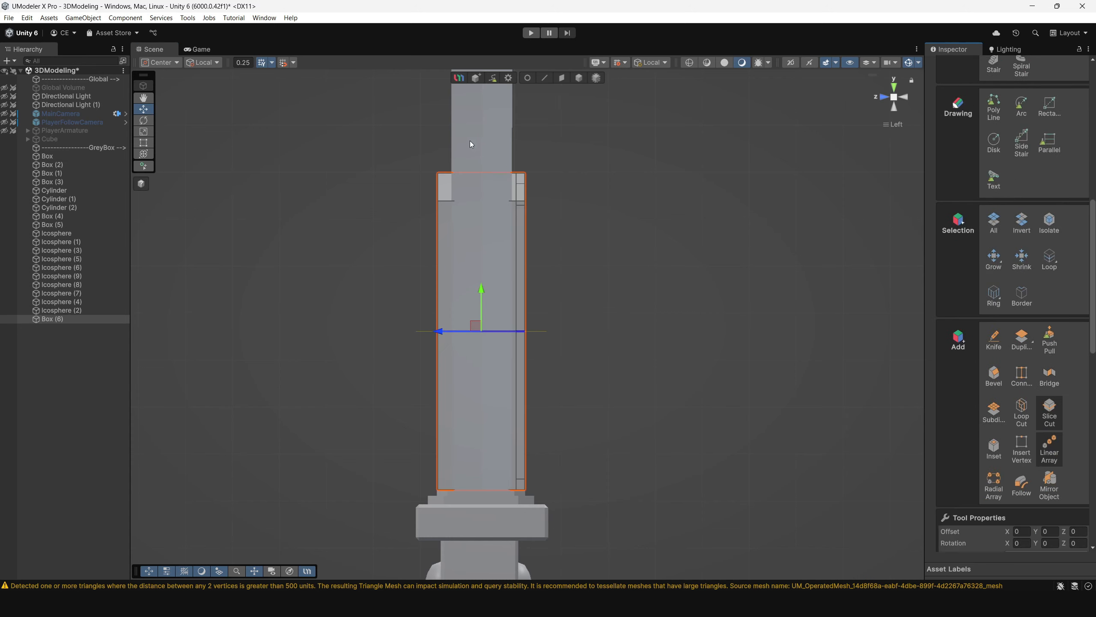
mouse_move(440, 331)
mouse_down()
mouse_move(431, 332)
mouse_move(441, 332)
mouse_up()
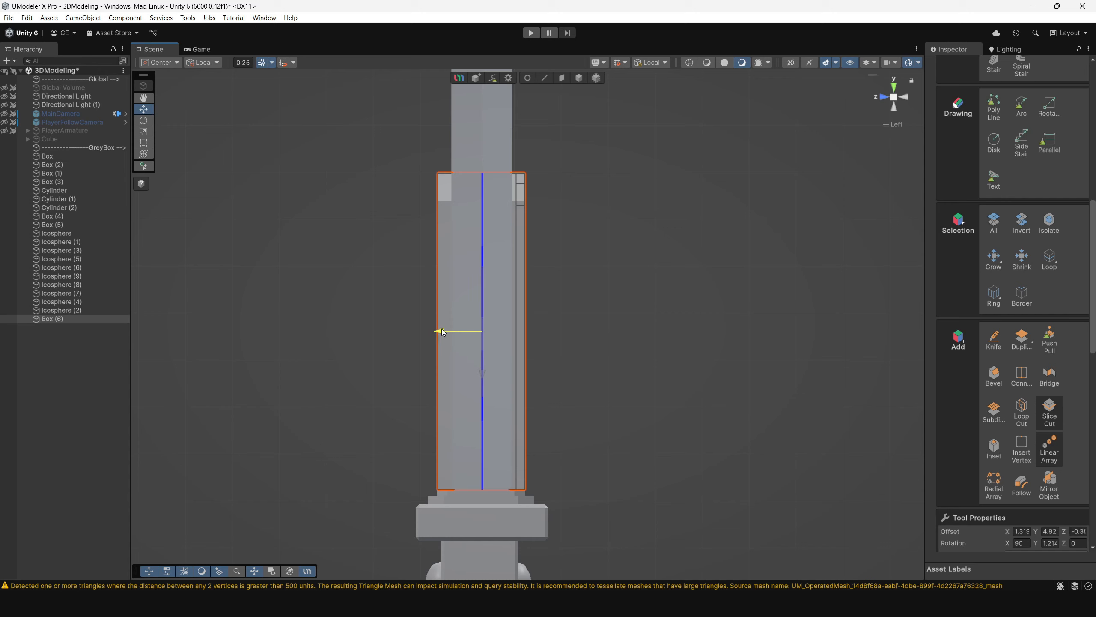
scroll(1064, 450, down, 4)
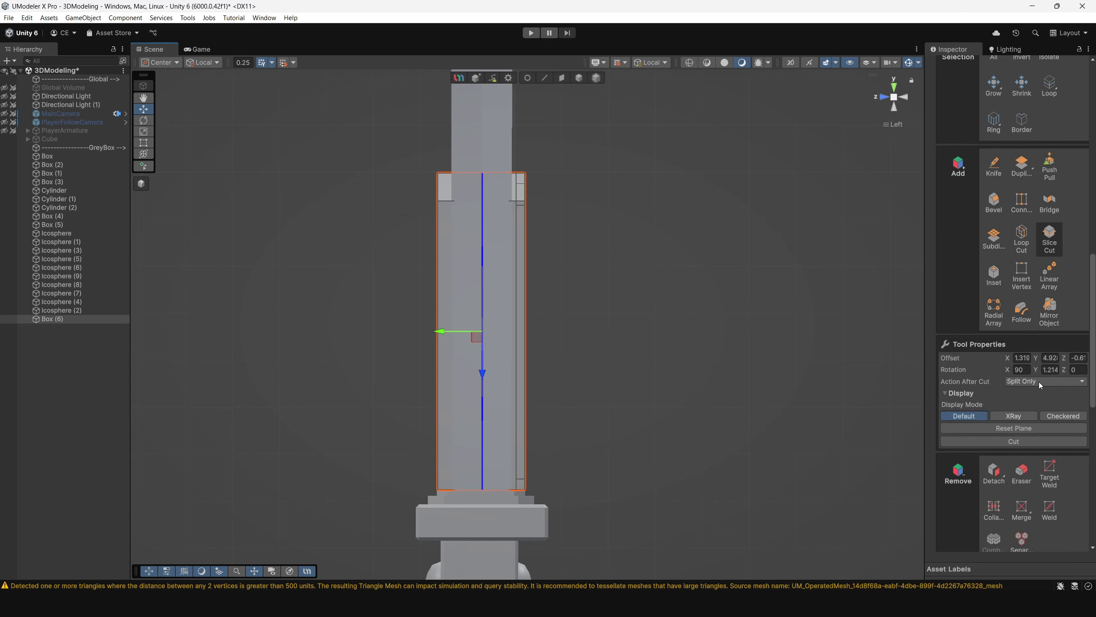
Set the slice's action after cut to Remove Above and cut away the back half of Box (6)
click(1022, 381)
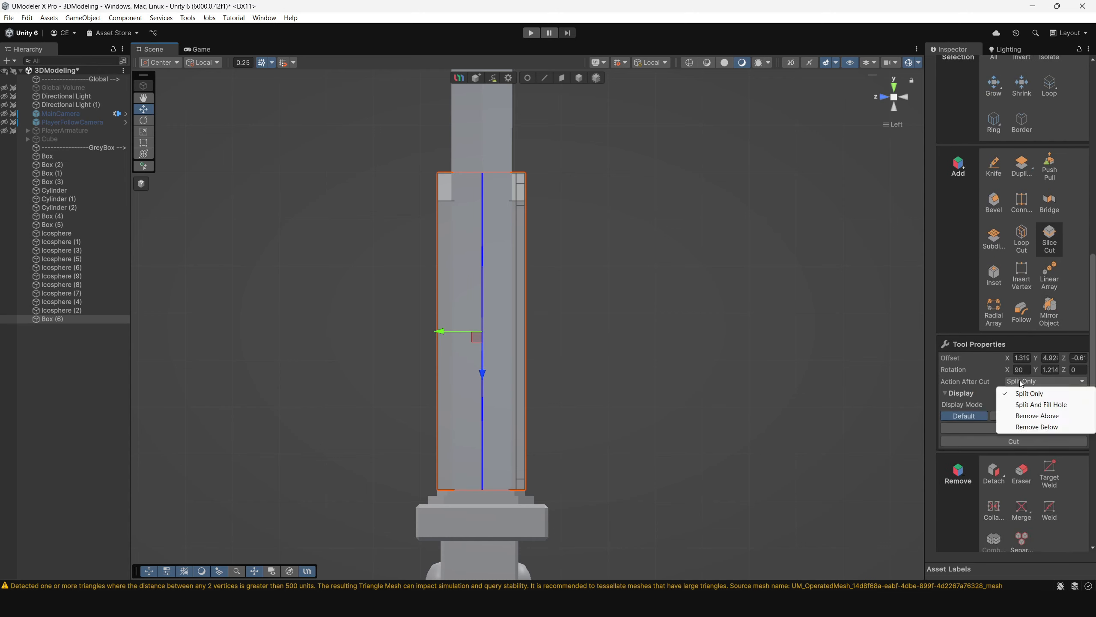
click(1037, 427)
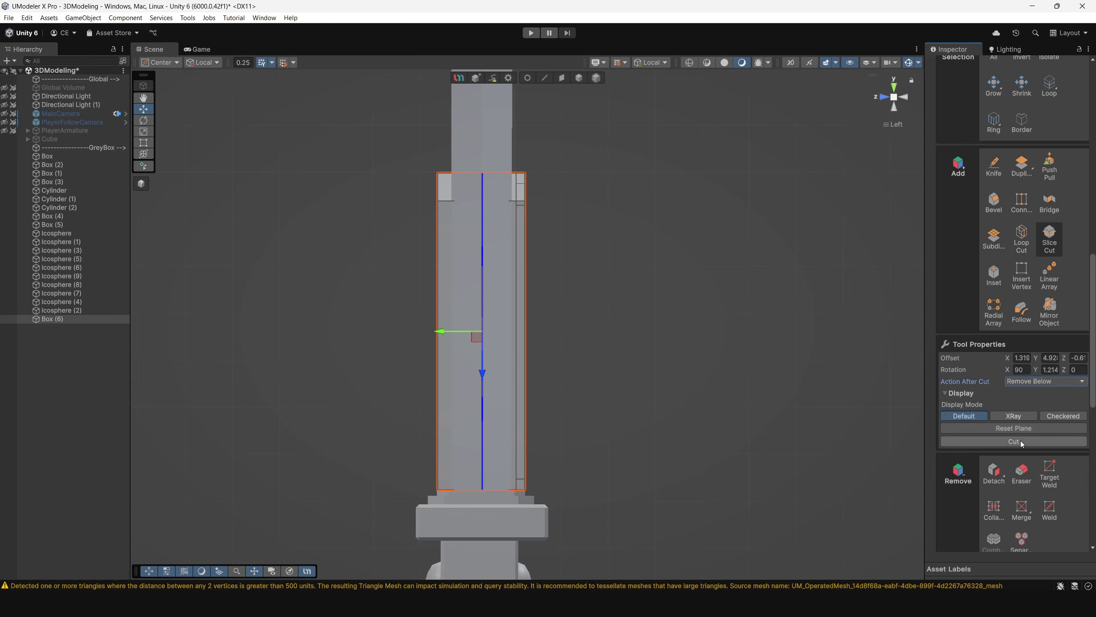
click(1036, 382)
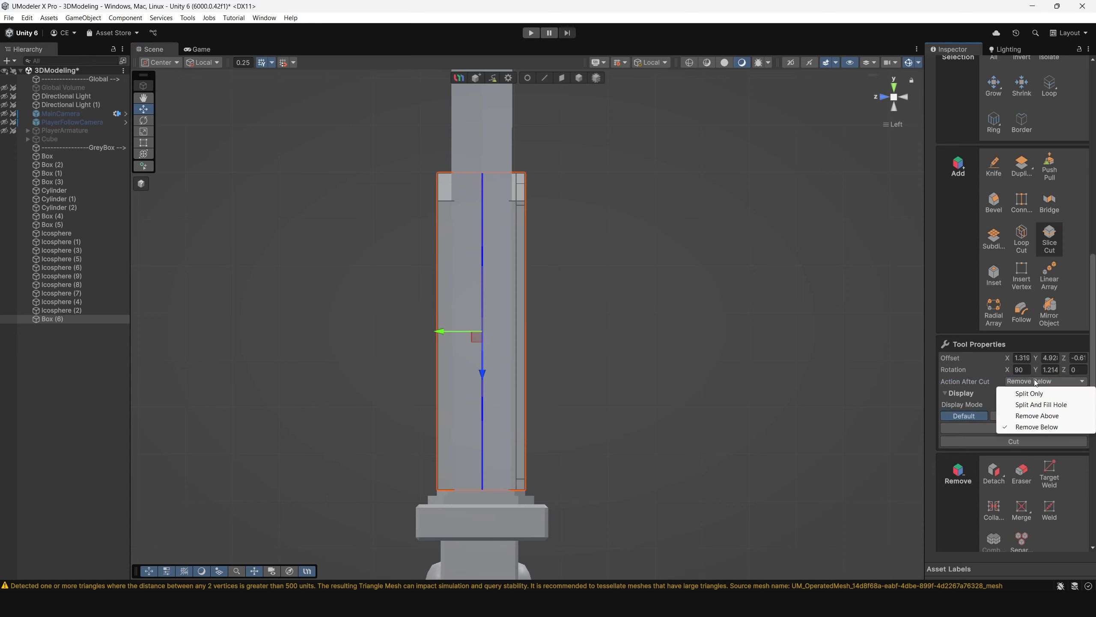
click(1035, 417)
click(1022, 441)
alt+drag(382, 356, 502, 333)
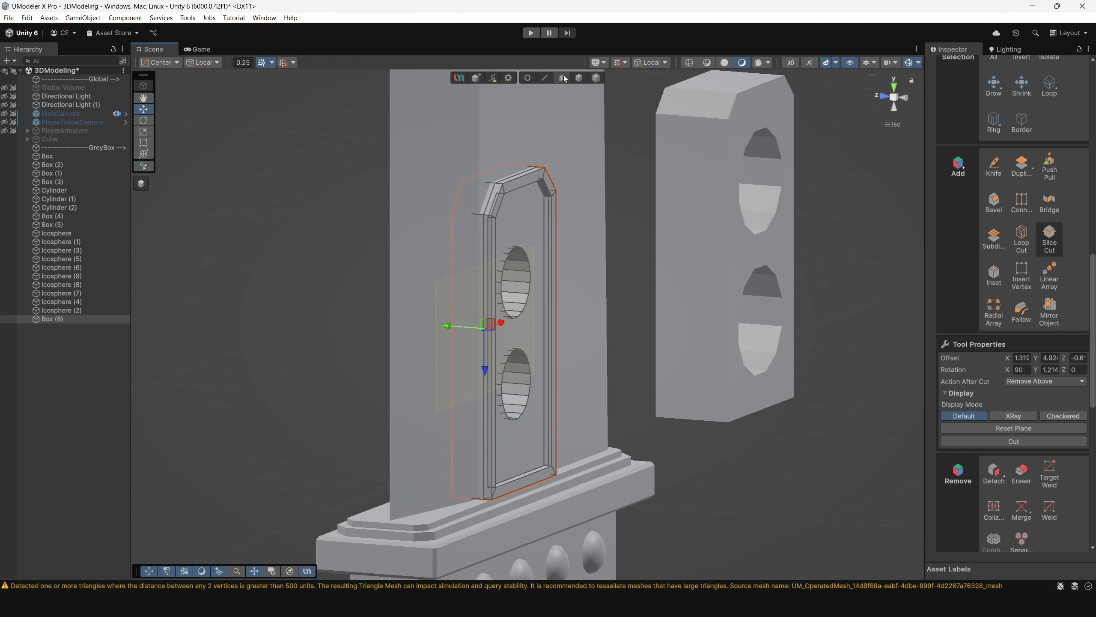
Delete the two disk faces that close the far ends of the round holes in Box (6)
click(563, 79)
alt+drag(558, 299, 511, 287)
click(511, 286)
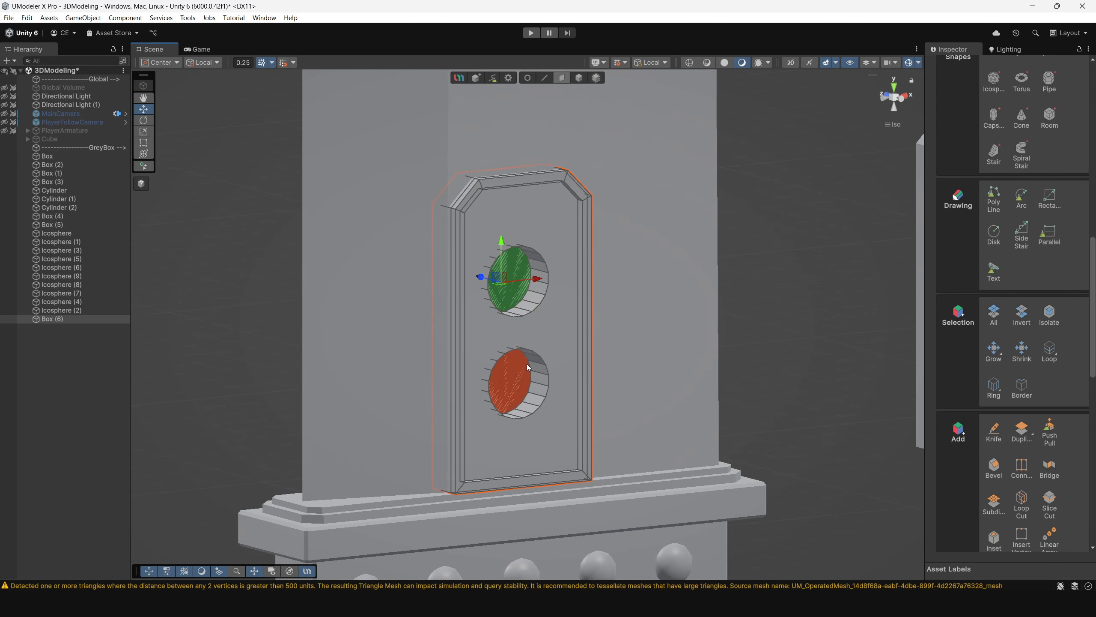
click(515, 382)
shift+click(516, 297)
key(Delete)
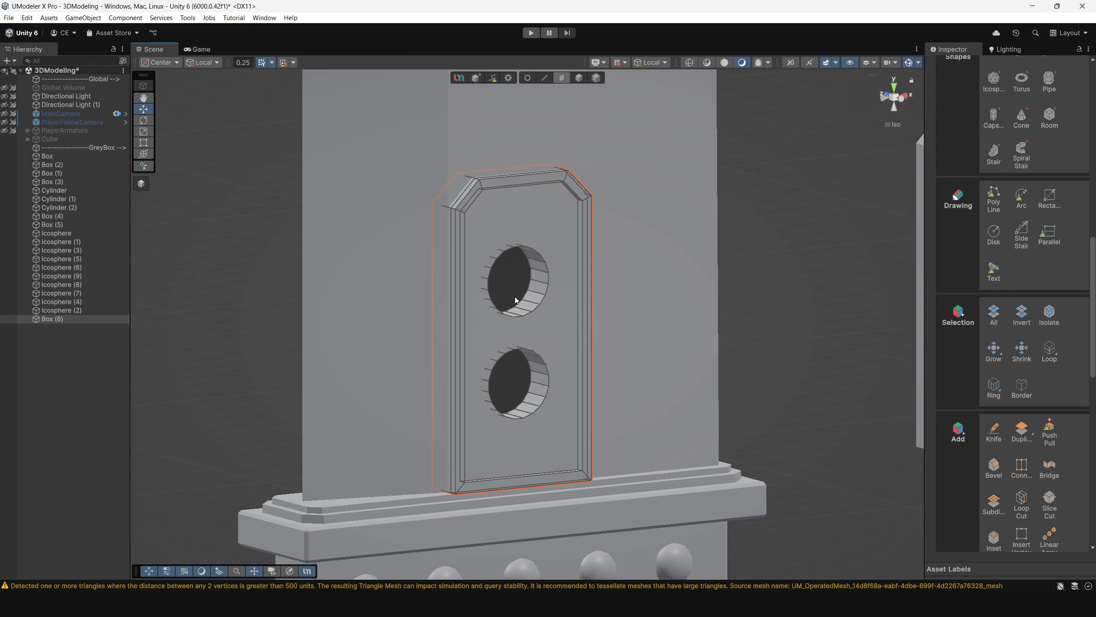
Delete the large back face and the bottom face of the remaining half of Box (6)
click(500, 263)
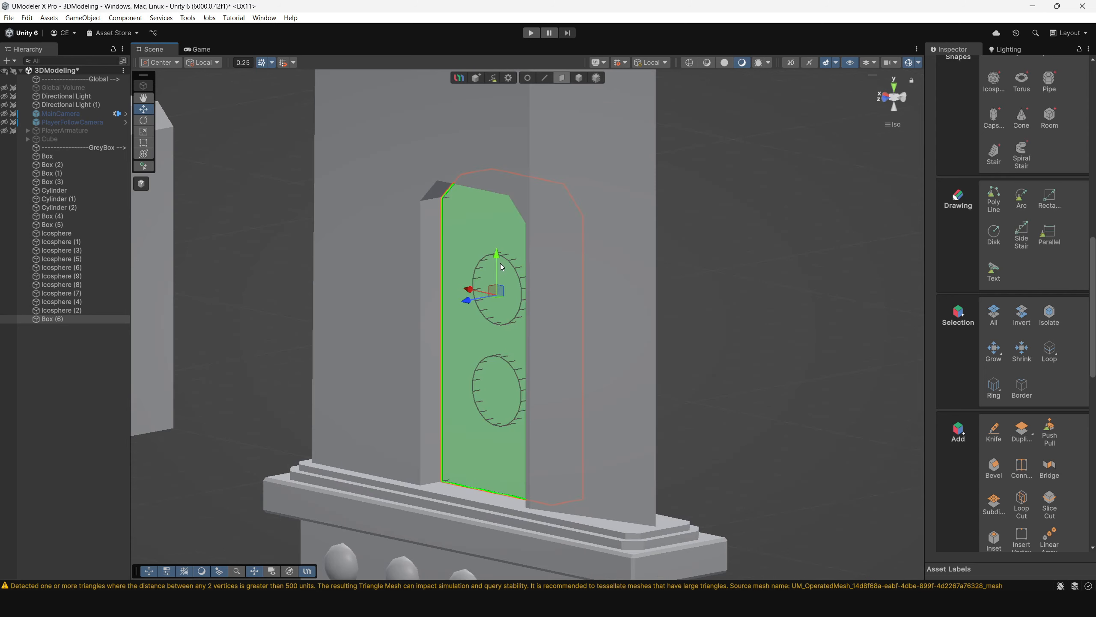
key(Delete)
alt+drag(500, 266, 630, 416)
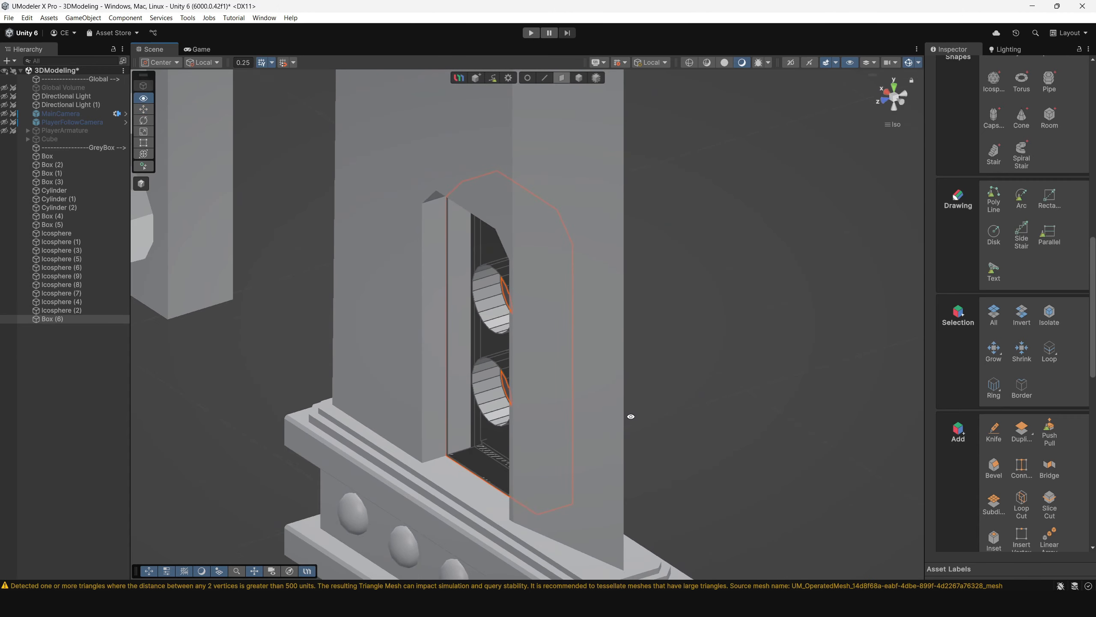
click(487, 476)
key(Delete)
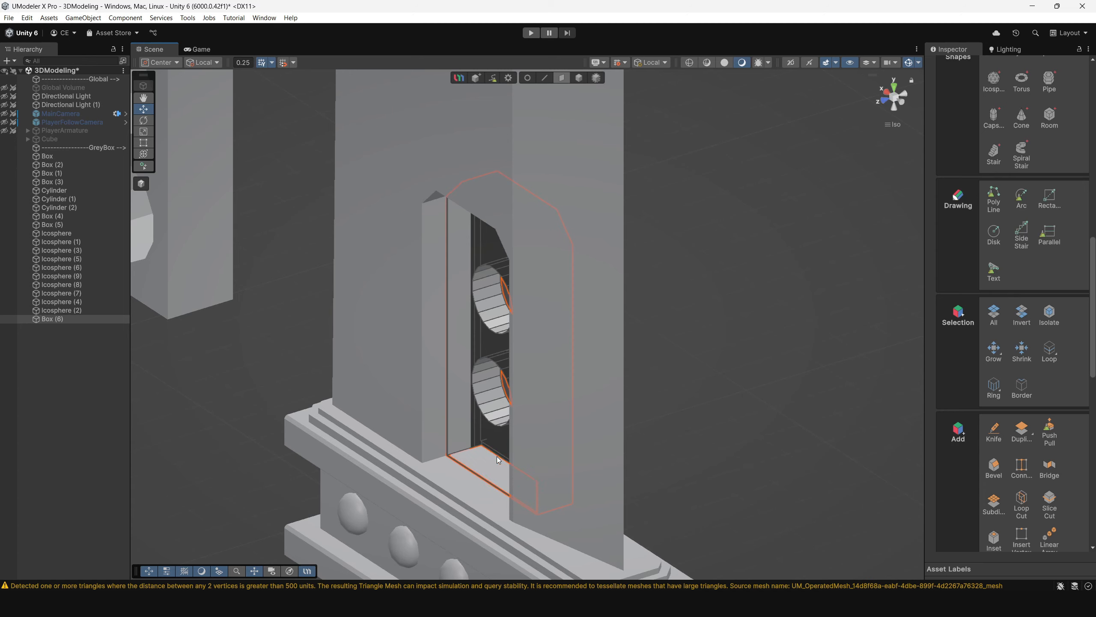
alt+drag(498, 460, 542, 276)
click(461, 227)
alt+drag(494, 201, 605, 323)
shift+click(600, 207)
key(Delete)
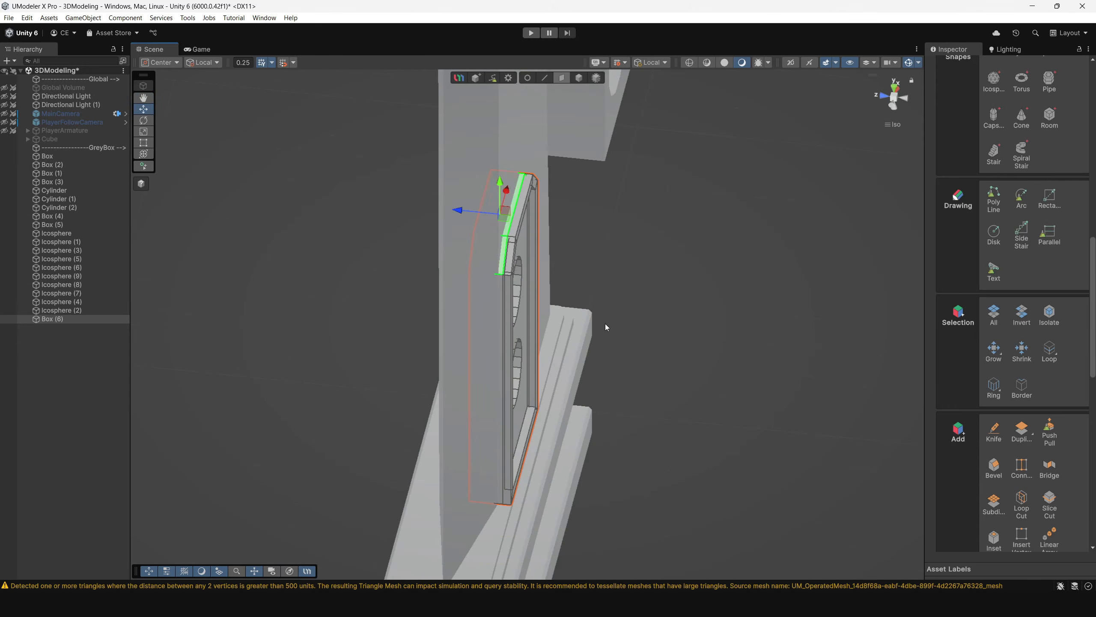
key(ctrl+z)
Add a Mirror modifier to Box (6) in object mode and set its mirror axis to Z
alt+drag(502, 331, 561, 339)
alt+drag(602, 377, 528, 447)
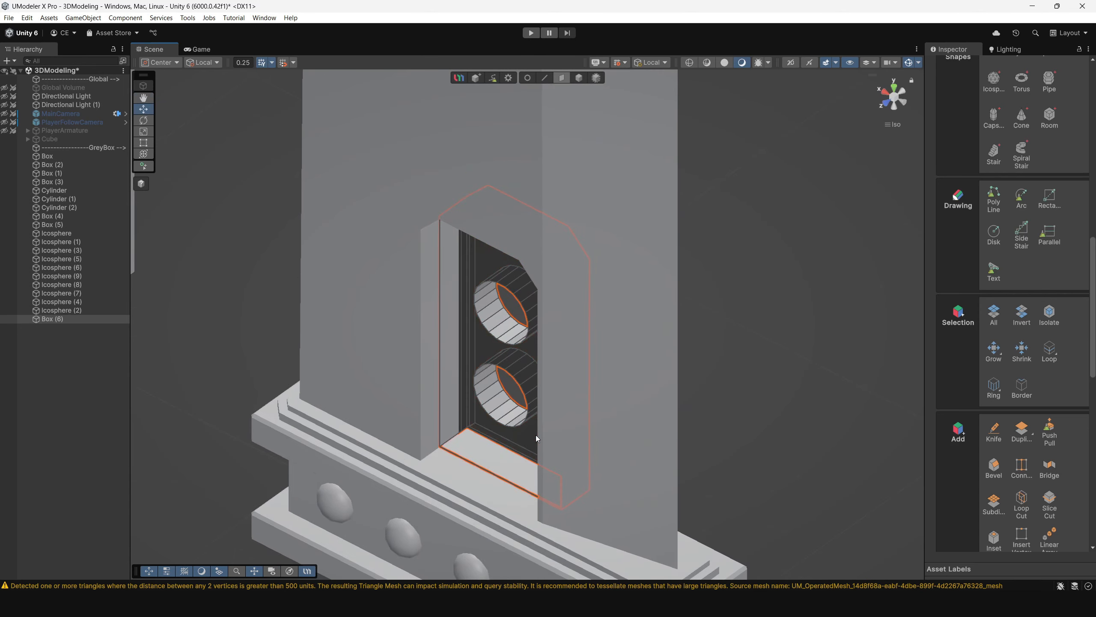
alt+drag(485, 485, 280, 348)
scroll(280, 349, down, 3)
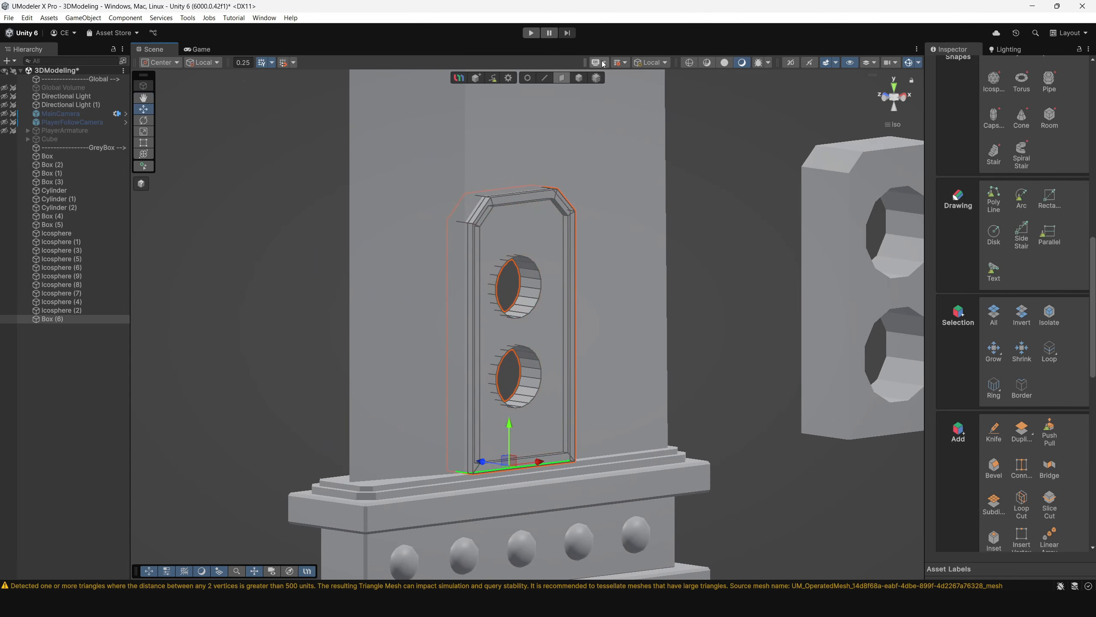
click(579, 80)
scroll(1073, 220, up, 10)
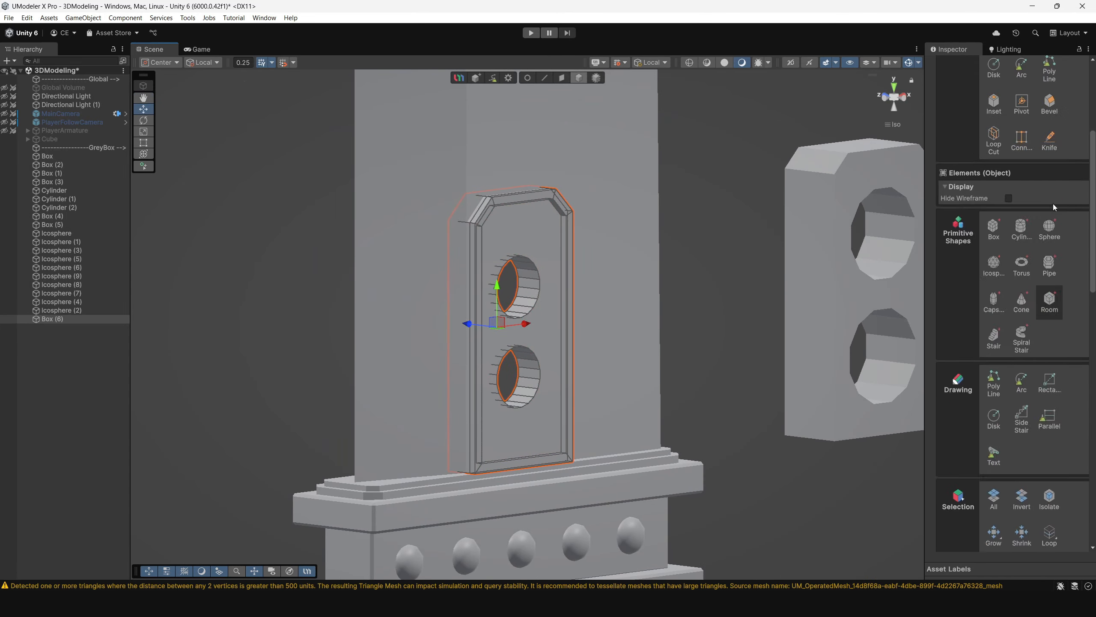
click(1071, 189)
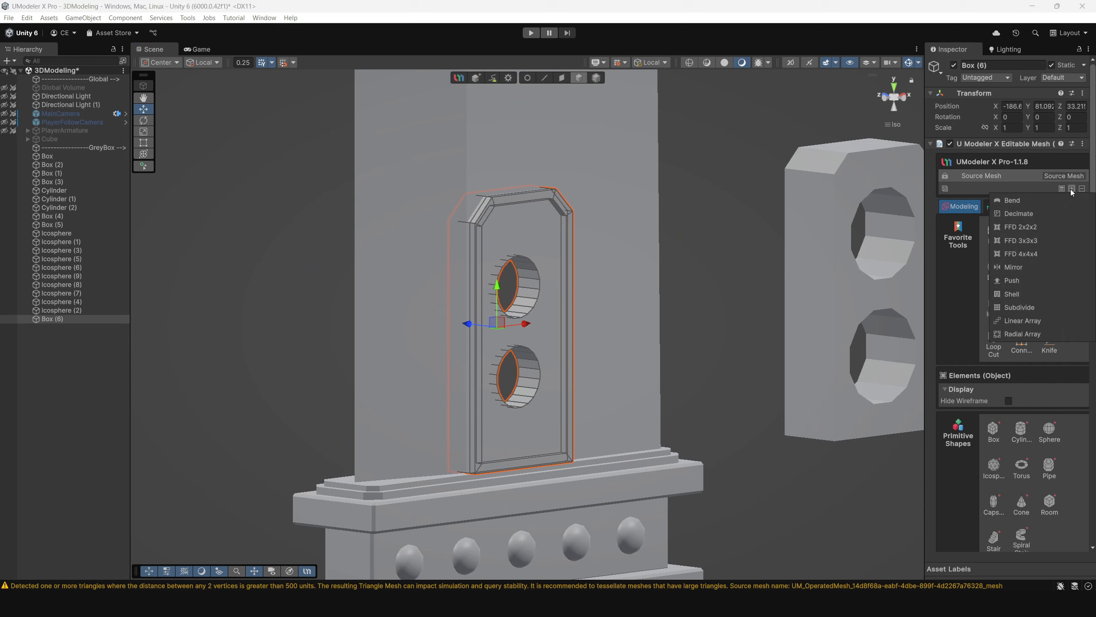
click(1026, 266)
click(1062, 248)
Shift the mirror plane to a distance of about -15.63 in the side view and apply the modifier
click(885, 97)
click(886, 98)
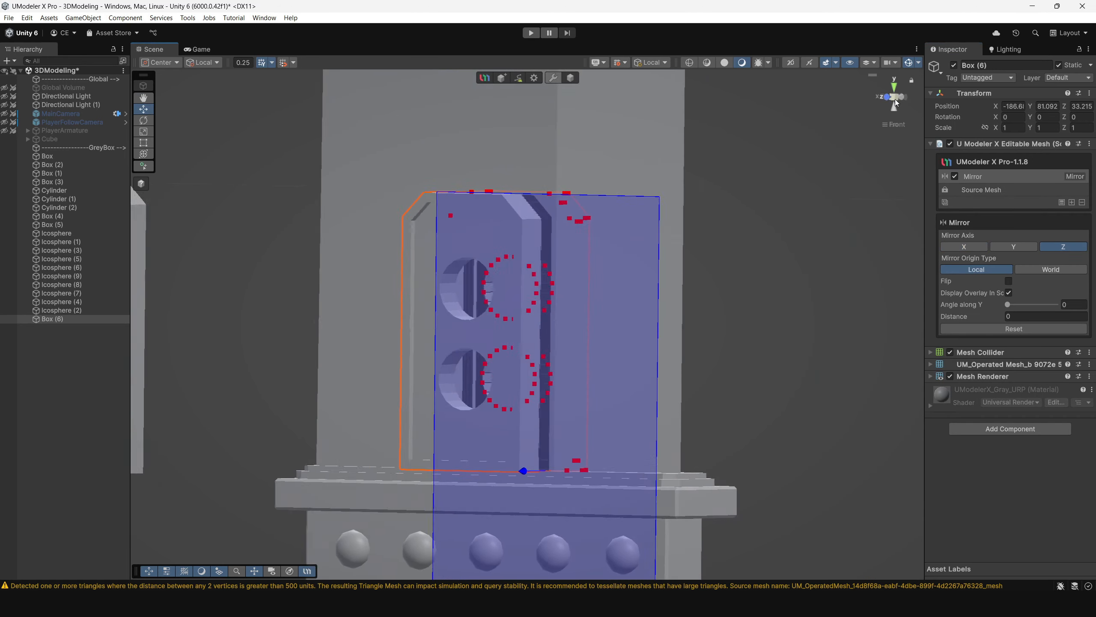
click(895, 100)
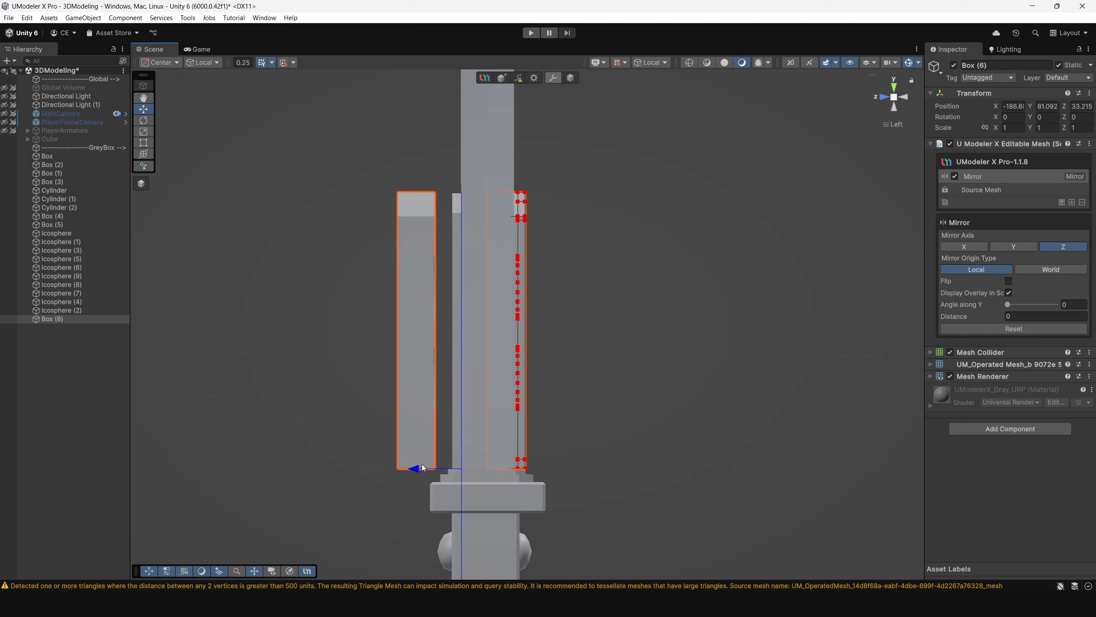
drag(423, 468, 441, 477)
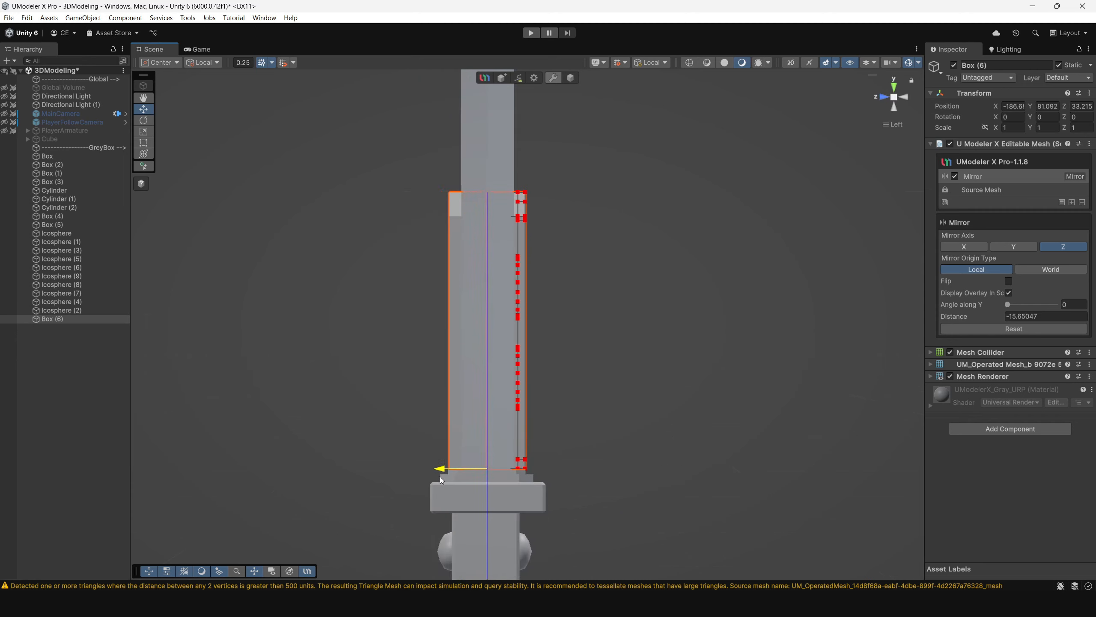
click(1062, 202)
Examine the mirrored panel and the seam inside its two round holes
alt+drag(408, 321, 439, 185)
click(658, 230)
alt+right_drag(440, 185, 415, 168)
alt+drag(475, 301, 564, 318)
scroll(548, 332, up, 8)
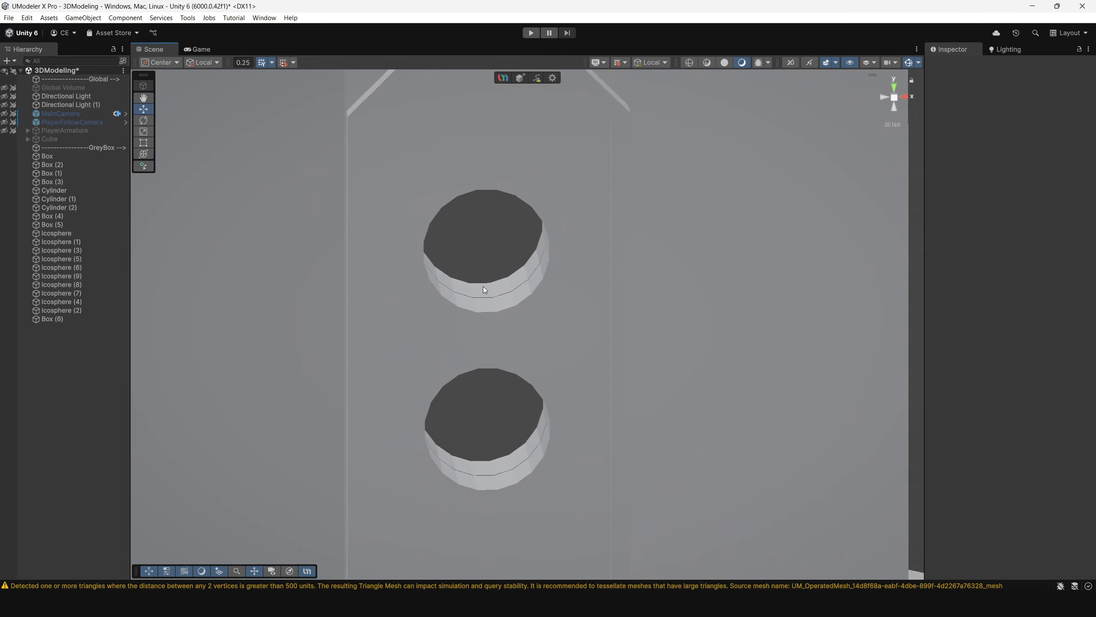
alt+drag(501, 301, 506, 294)
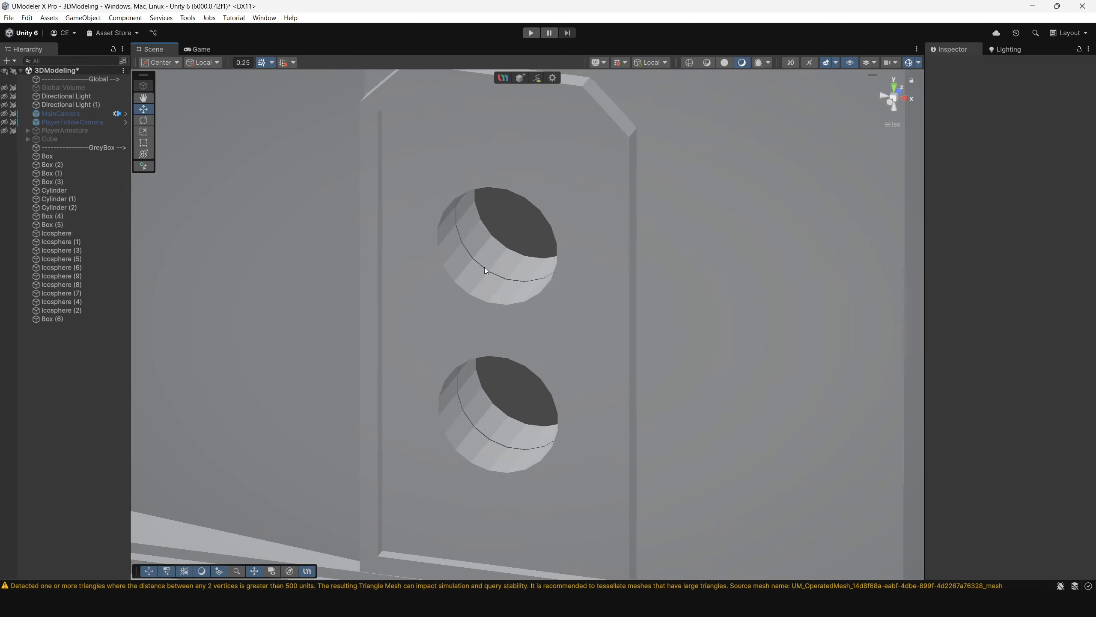
Check the hole vertices of Box (6) and undo the applied mirror back to the editable modifier
click(518, 238)
click(528, 77)
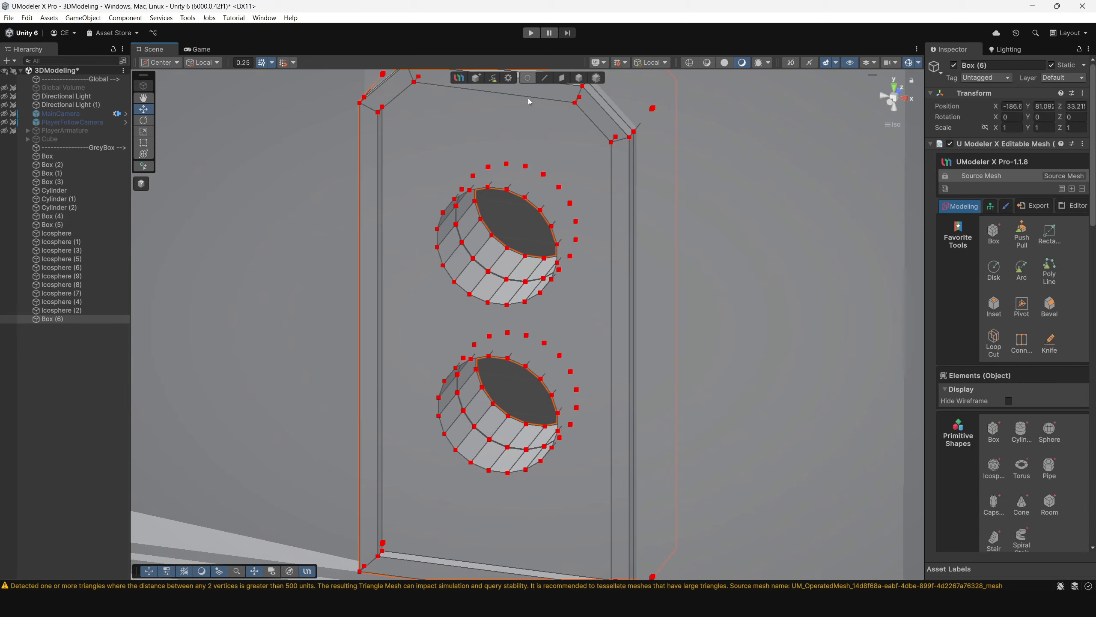
scroll(475, 194, down, 4)
alt+drag(449, 229, 496, 289)
scroll(483, 231, down, 4)
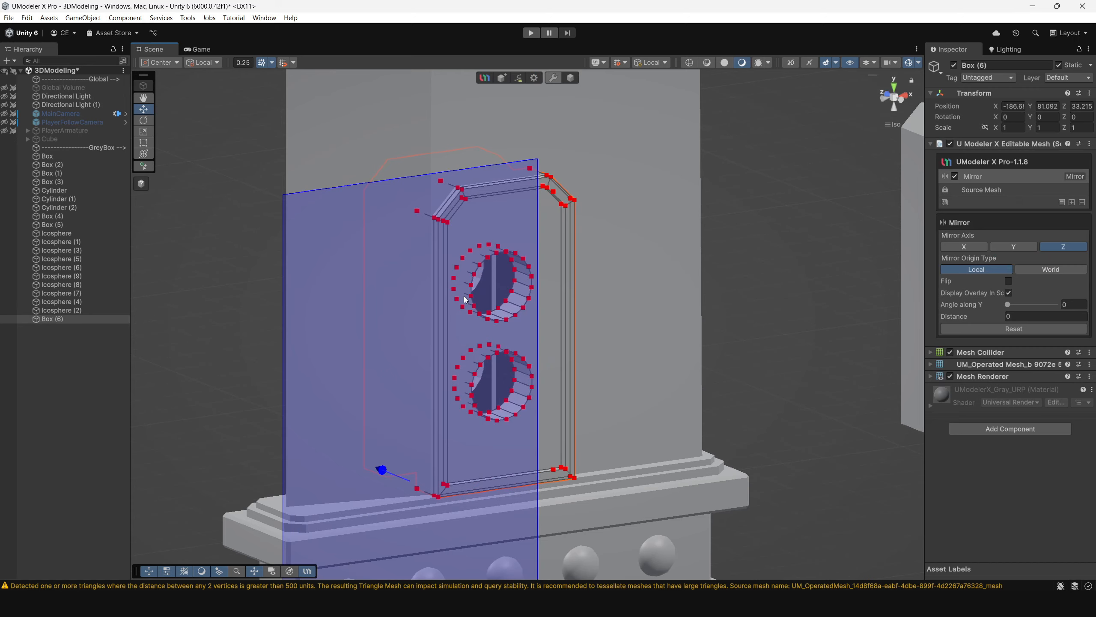
Shift the mirror plane of Box (6) to a distance of about -17.03 in the side view and apply the modifier
alt+drag(464, 297, 528, 298)
click(885, 97)
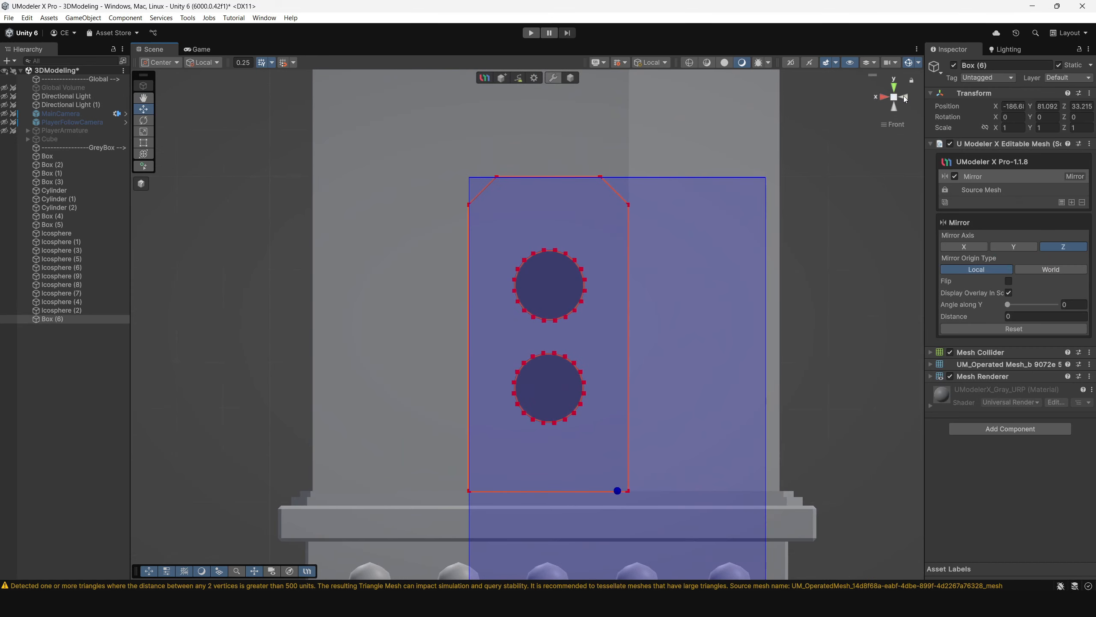
click(904, 95)
drag(406, 484, 437, 485)
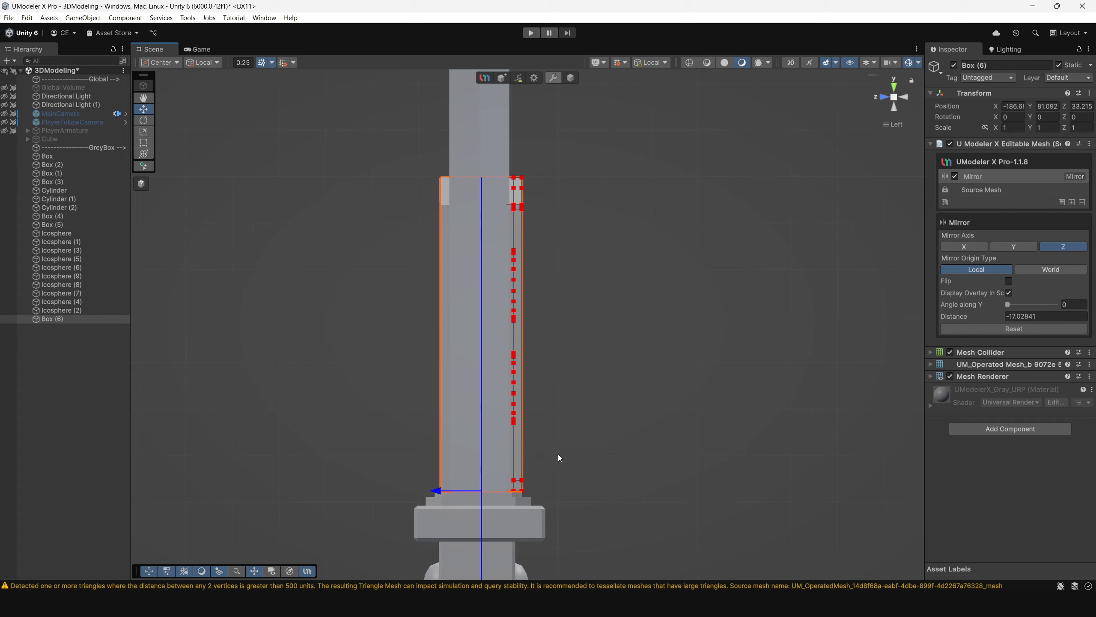
click(1061, 202)
Select all vertices of the mirrored half of Box (6) in the side view
alt+drag(656, 231, 562, 61)
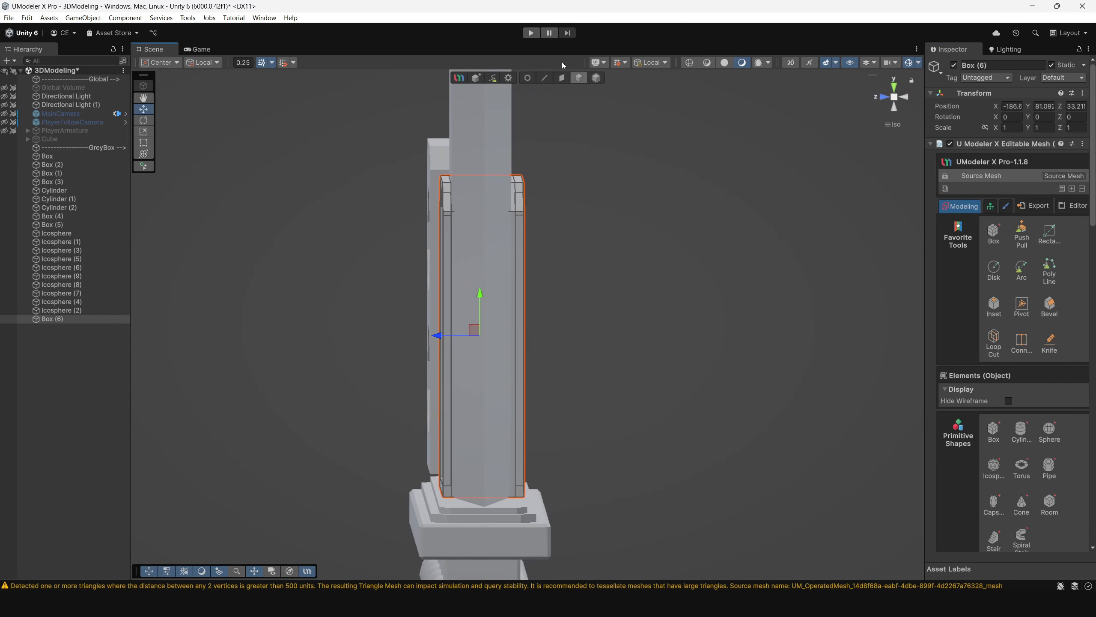
click(532, 79)
click(901, 97)
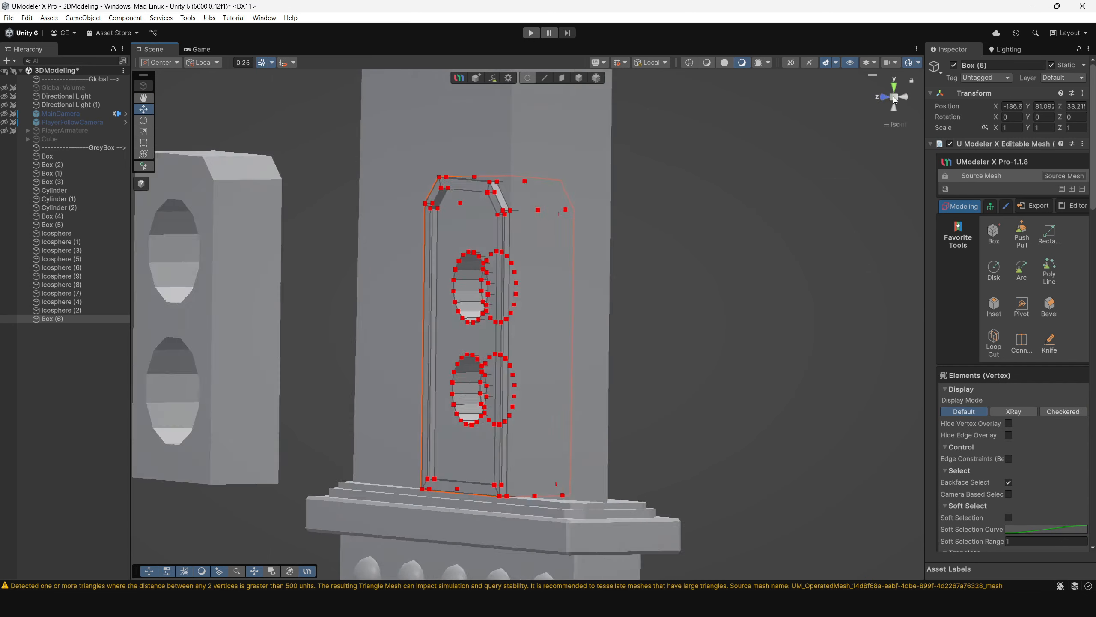
drag(388, 136, 454, 517)
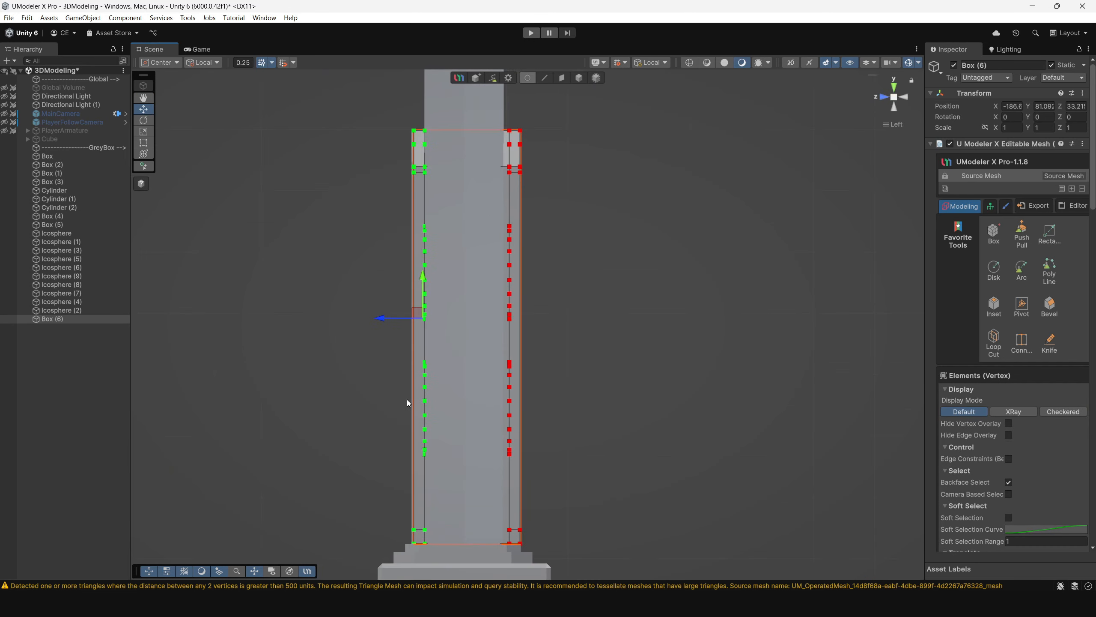
alt+drag(406, 399, 428, 350)
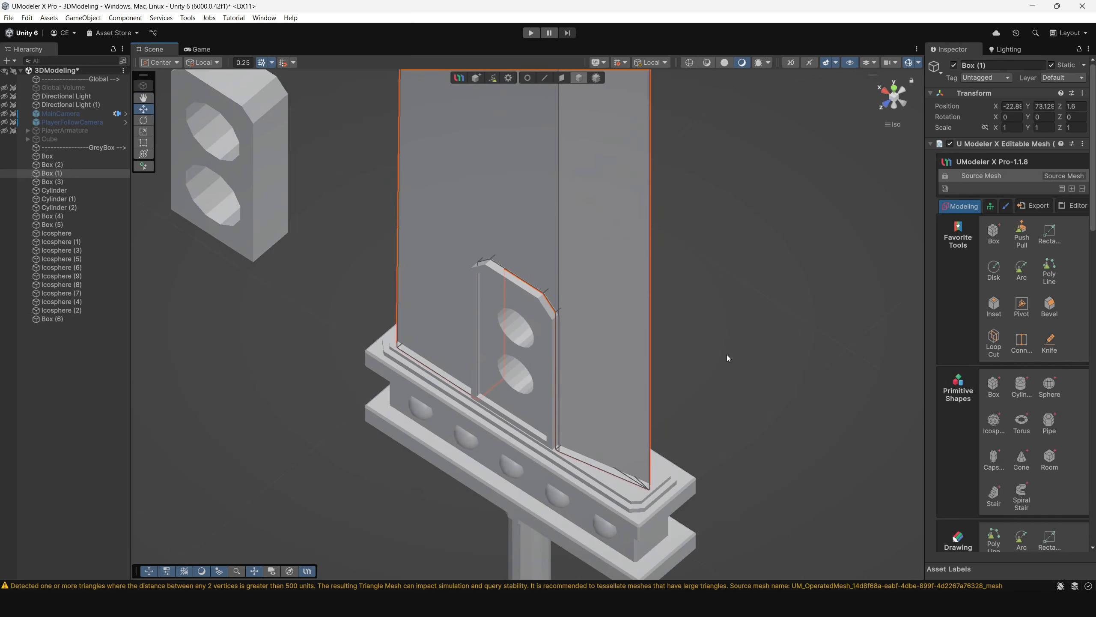
Delete the spare chamfered block with two holes, Box (4), standing beside the sword
alt+drag(726, 355, 800, 204)
scroll(690, 203, down, 5)
click(619, 201)
alt+drag(619, 201, 578, 314)
scroll(529, 302, down, 6)
scroll(560, 327, up, 8)
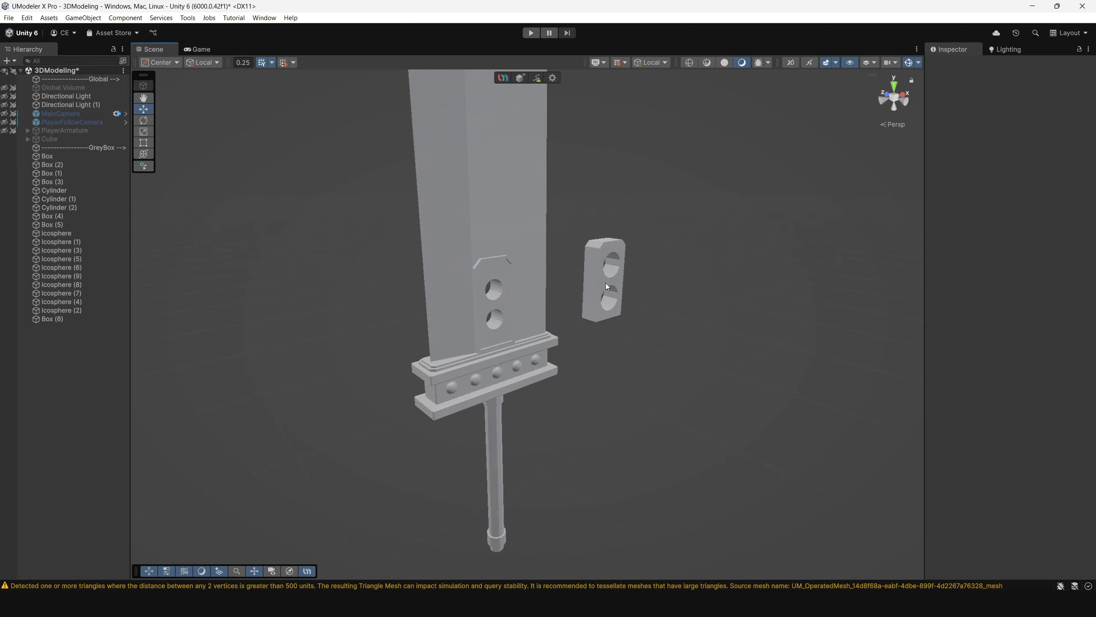
click(605, 283)
alt+drag(667, 300, 614, 391)
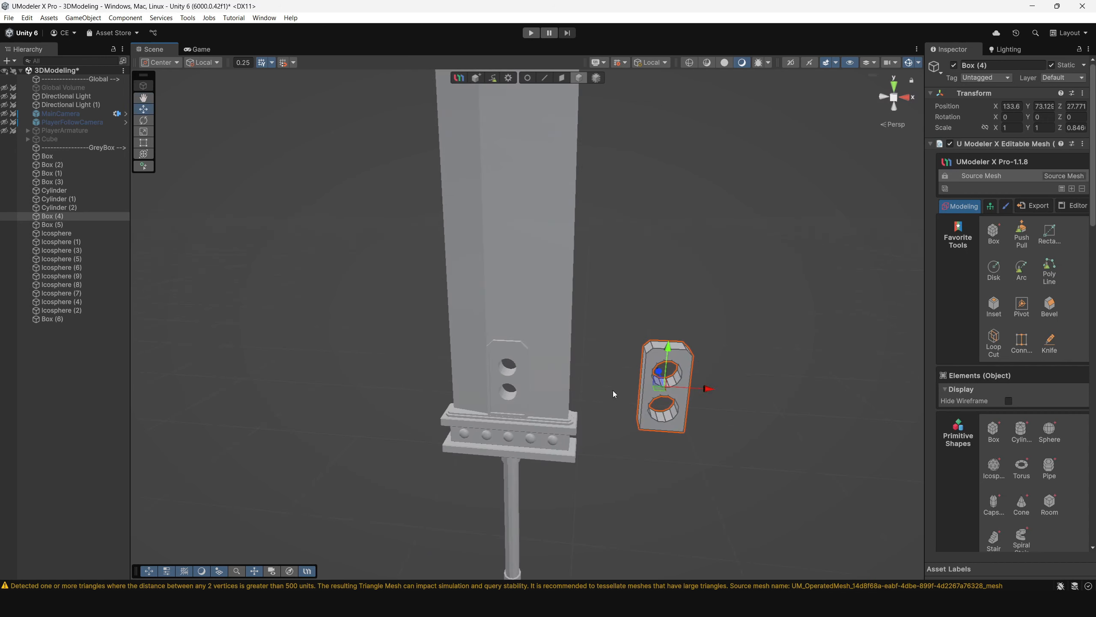
scroll(613, 391, down, 6)
alt+drag(597, 289, 636, 320)
key(Delete)
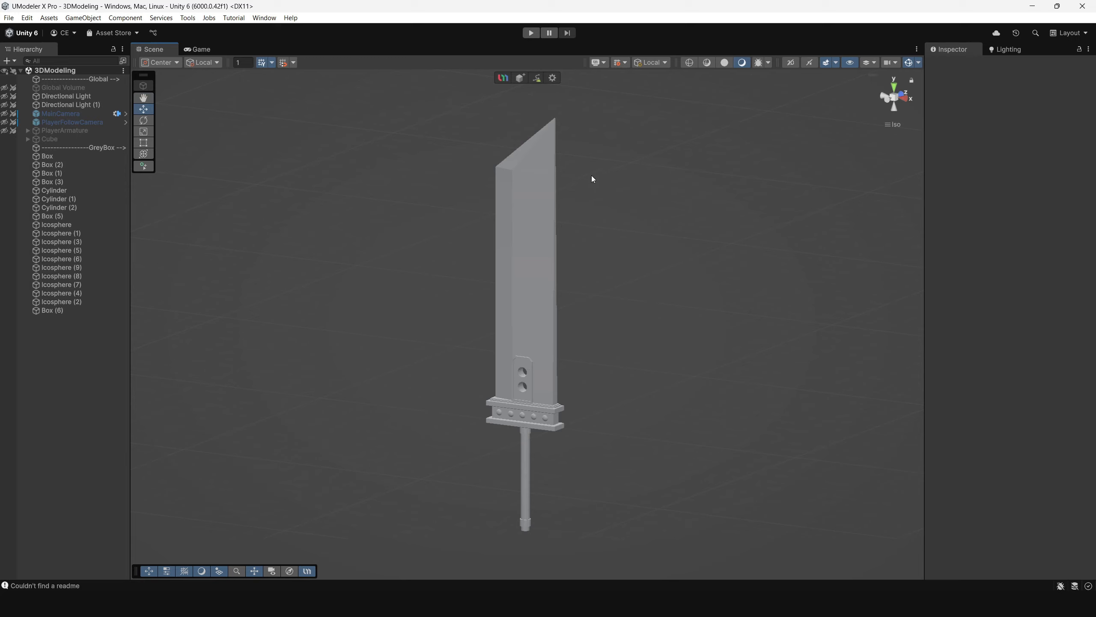
Frame Box (6) and examine its raised frame and round holes against the blade from several angles
click(546, 341)
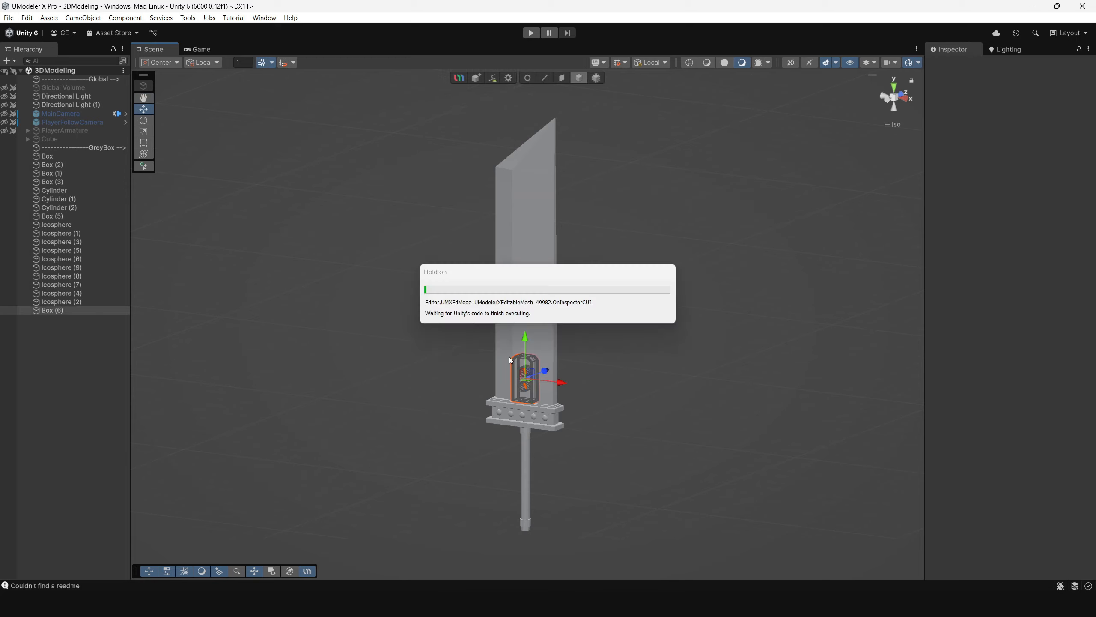
key(f)
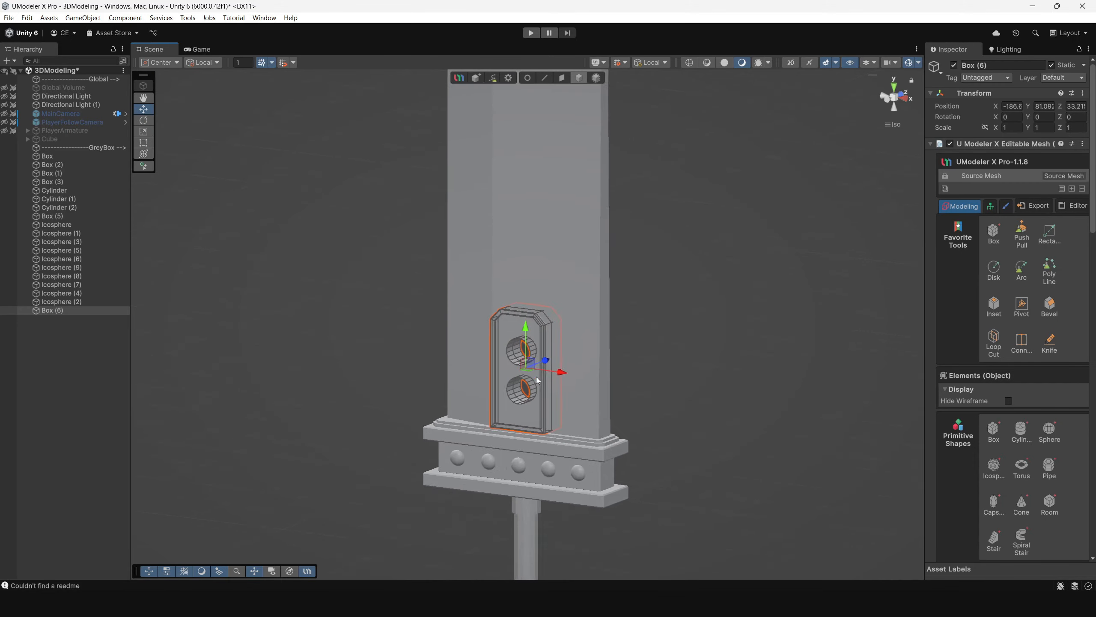
scroll(619, 408, down, 5)
key(Escape)
alt+drag(533, 316, 550, 278)
click(519, 272)
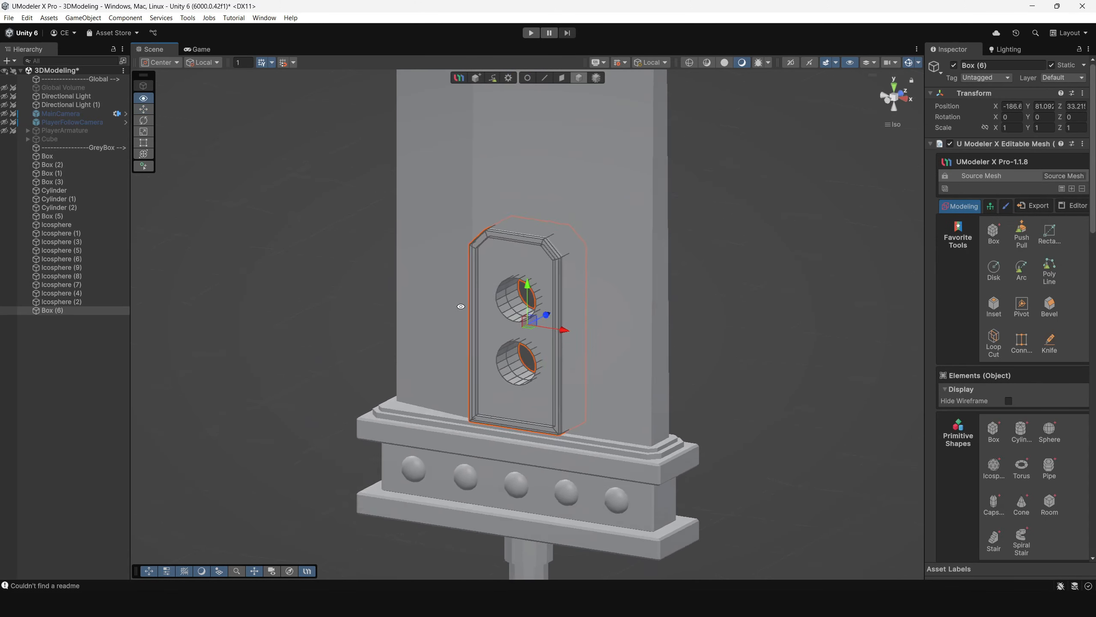
alt+right_drag(457, 303, 656, 439)
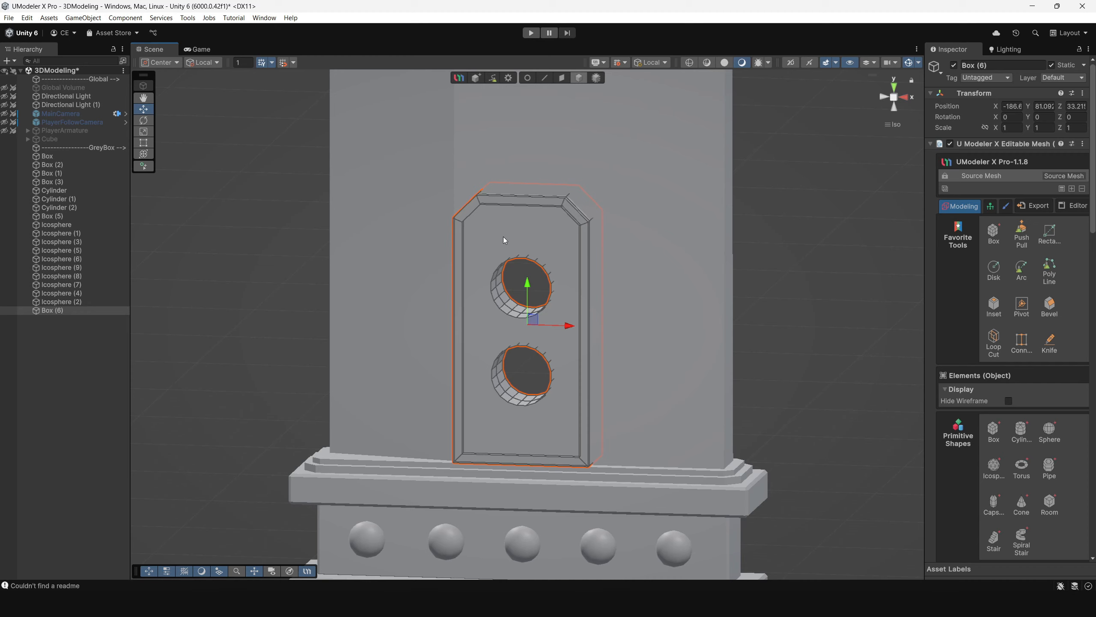
alt+drag(607, 264, 646, 278)
scroll(590, 318, up, 5)
alt+drag(427, 345, 464, 335)
mouse_move(611, 371)
alt+right_down()
mouse_move(632, 376)
mouse_move(621, 363)
alt+right_up()
alt+drag(612, 330, 578, 304)
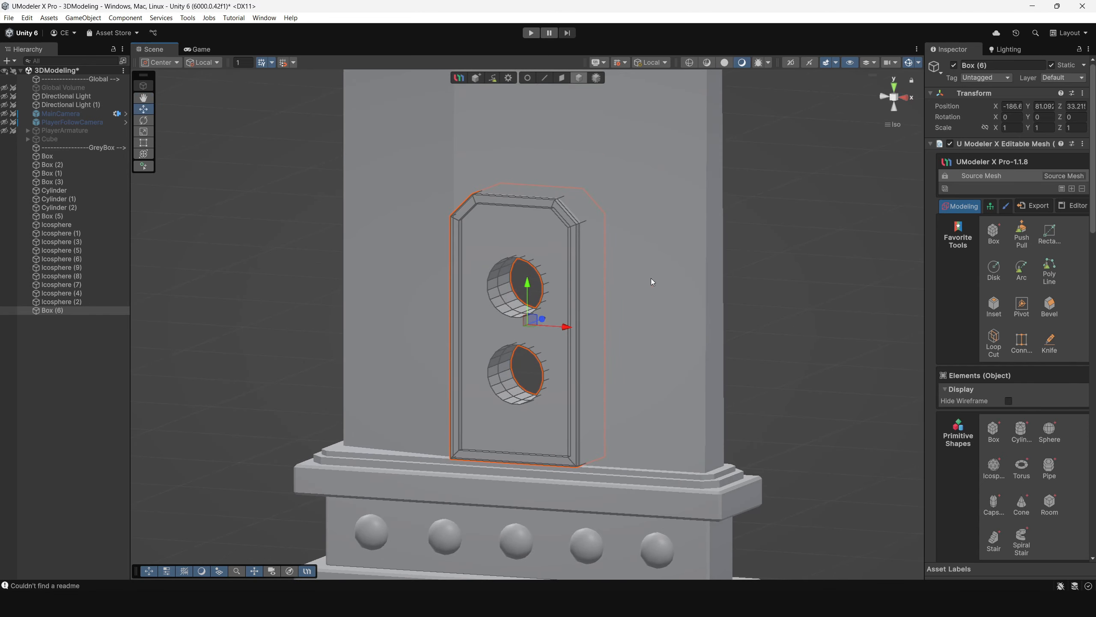
alt+drag(782, 327, 653, 311)
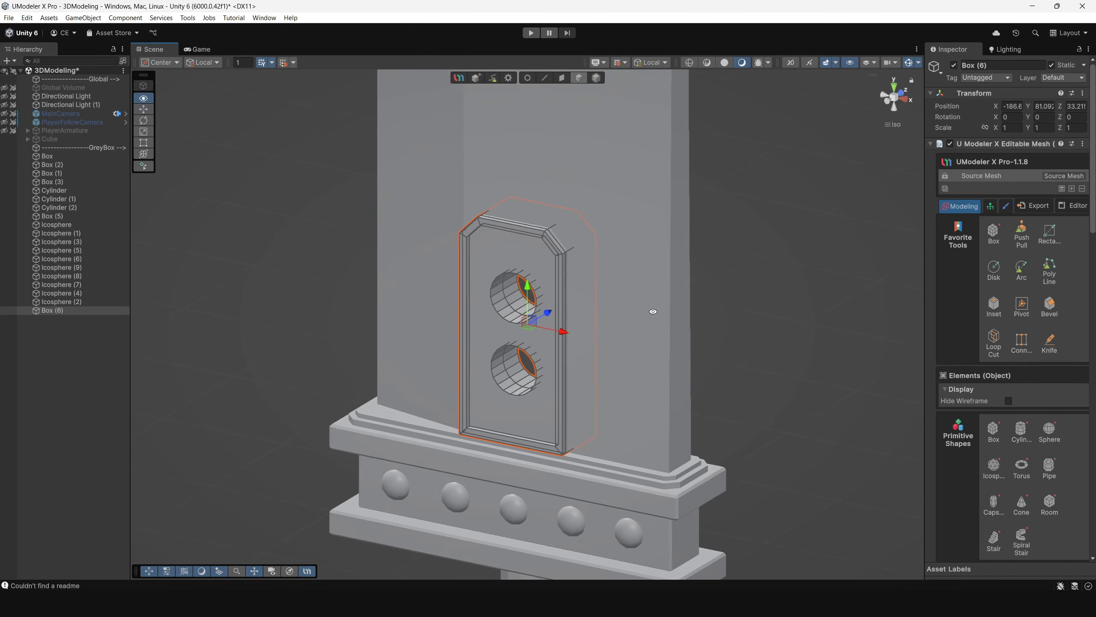
Create a new UModeler X object and draw a box about 14 wide, 26.5 deep and 23.4 high at the panel's lower end
click(740, 304)
click(520, 78)
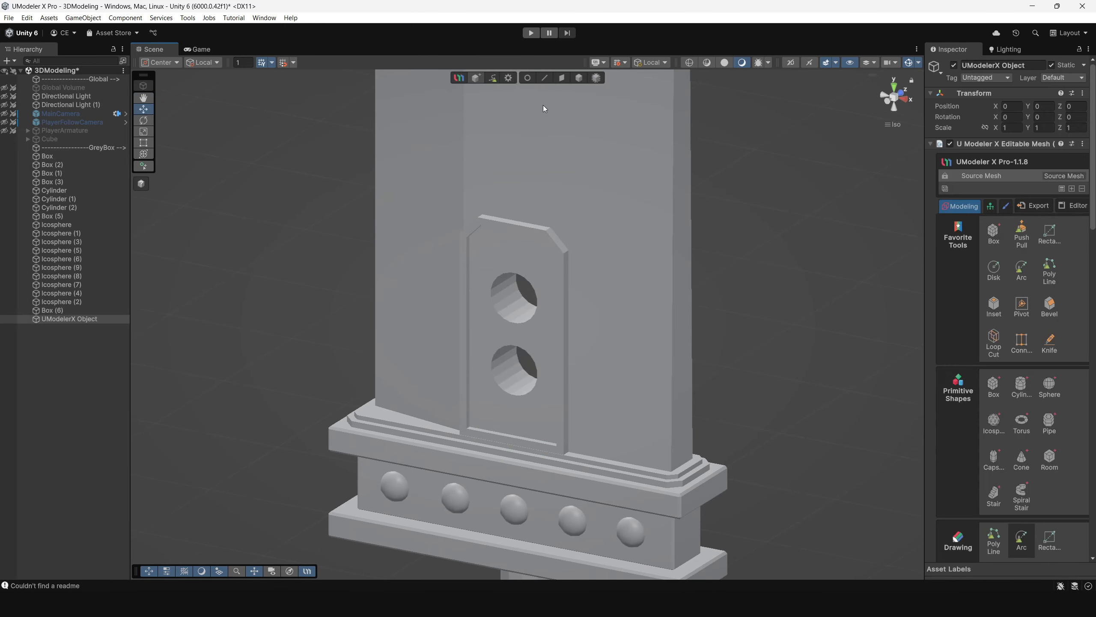
click(992, 233)
scroll(491, 388, up, 3)
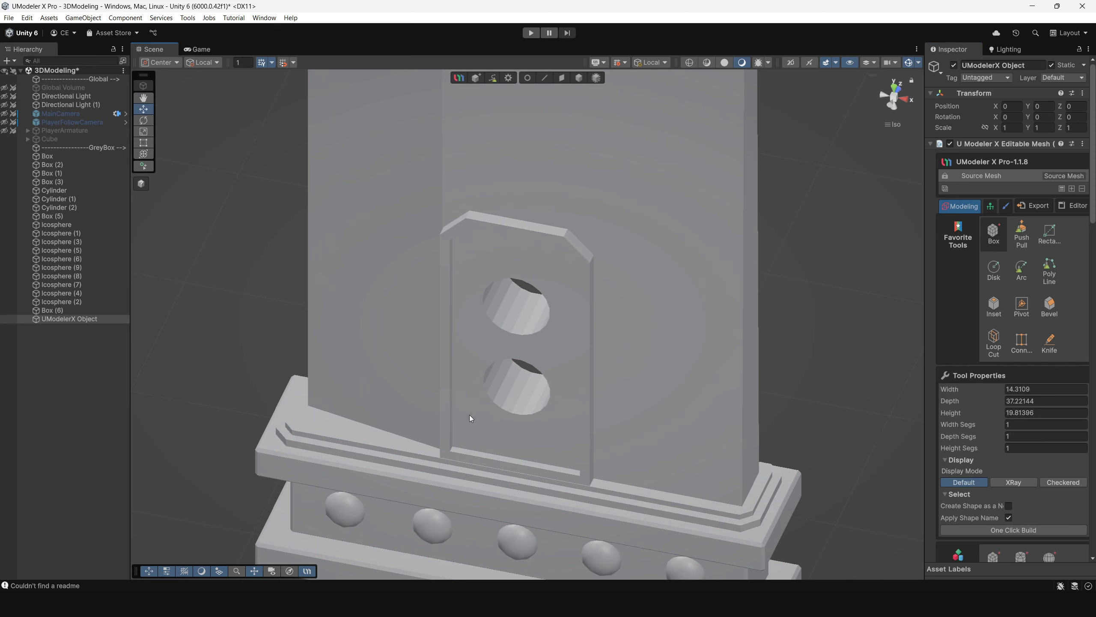
drag(515, 443, 516, 444)
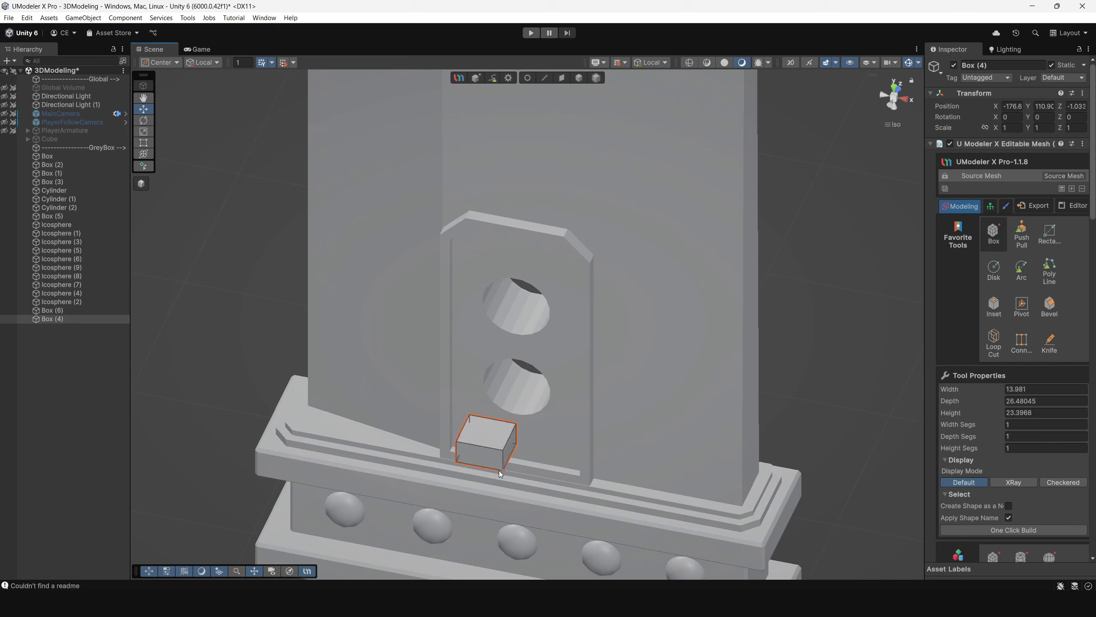
Raise the new box's top face by about 130 to form a tall block covering half of both round holes
click(498, 470)
click(561, 78)
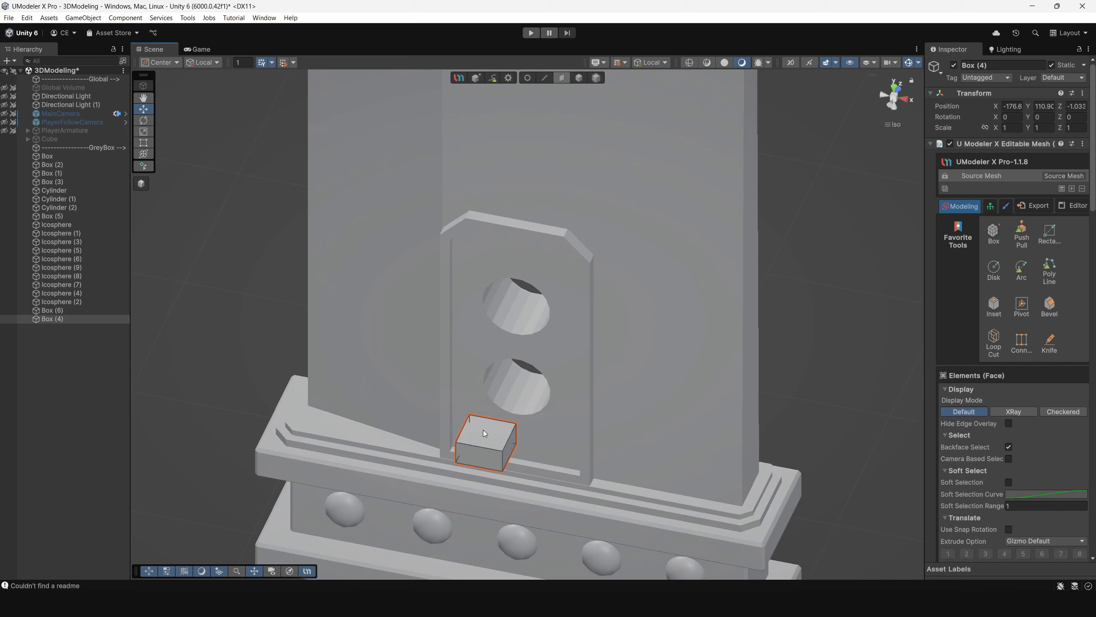
click(486, 433)
drag(490, 405, 490, 215)
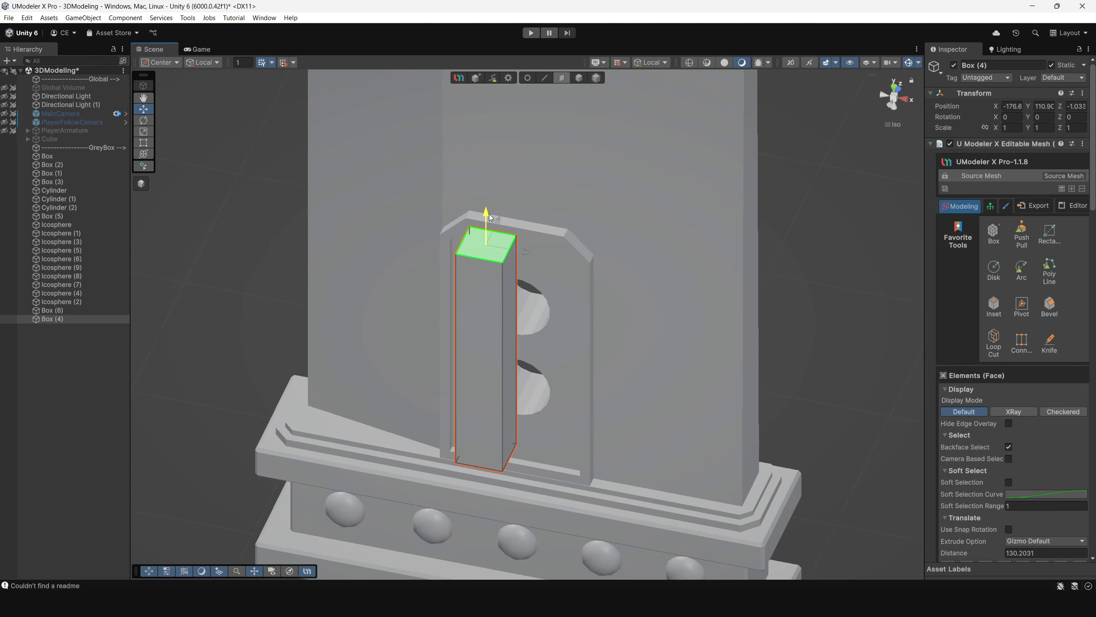
Pull the block's bottom face slightly down toward the base of the holed panel
alt+drag(466, 332, 461, 268)
click(500, 332)
click(505, 289)
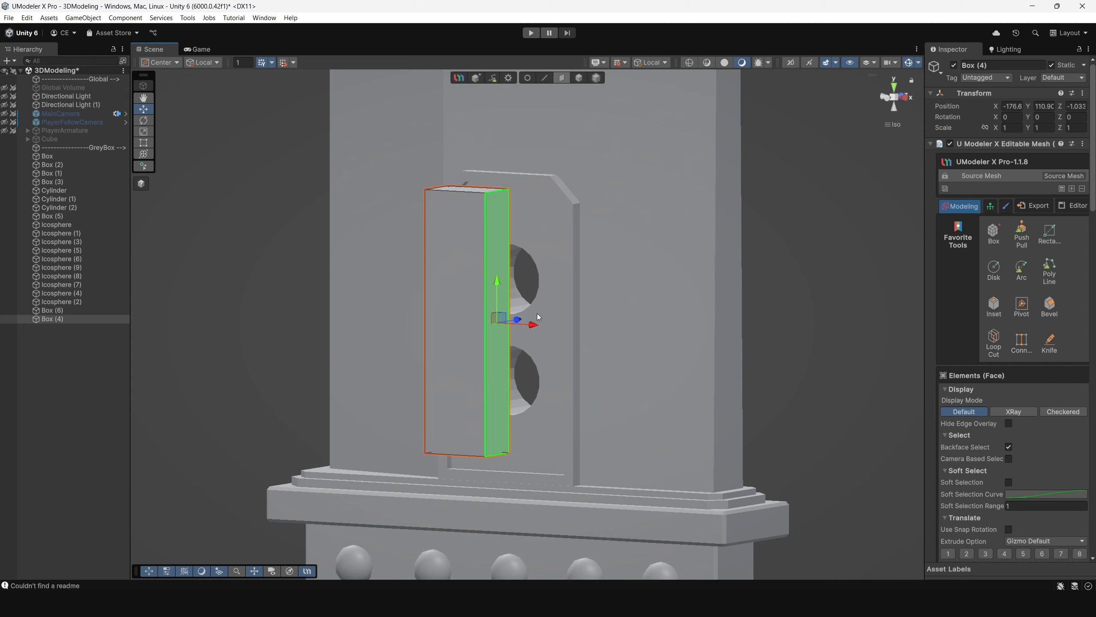
alt+drag(541, 327, 483, 364)
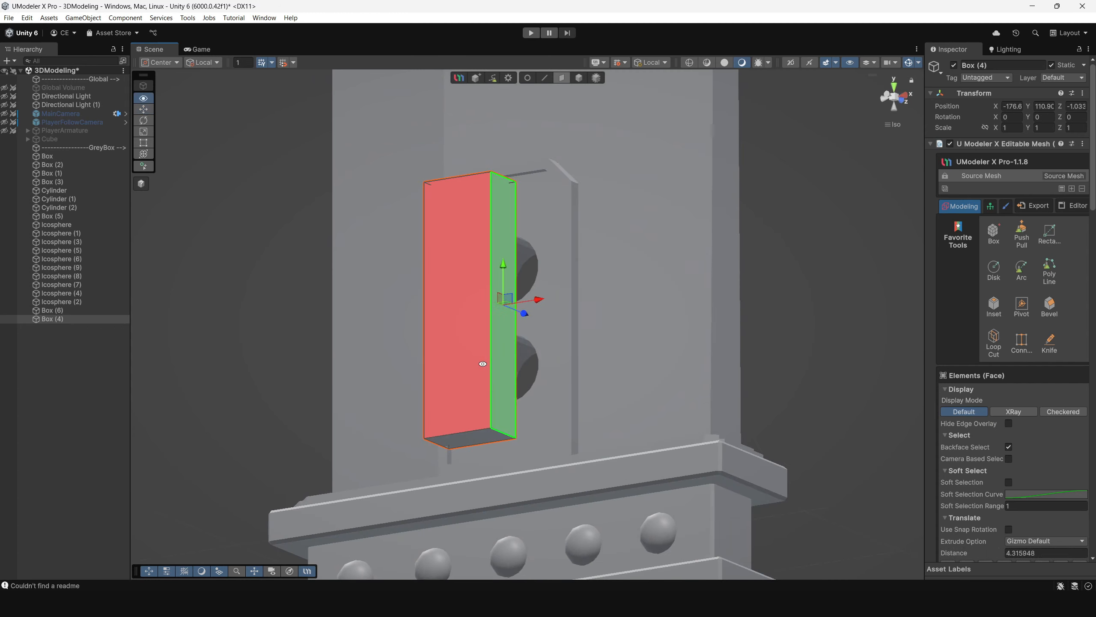
click(467, 440)
drag(471, 404, 472, 420)
Adjust the block's hole-side face and move its front face about 7.1 back toward the panel
alt+drag(501, 304, 580, 404)
click(507, 343)
mouse_move(544, 372)
mouse_down()
mouse_move(521, 367)
mouse_move(529, 372)
mouse_up()
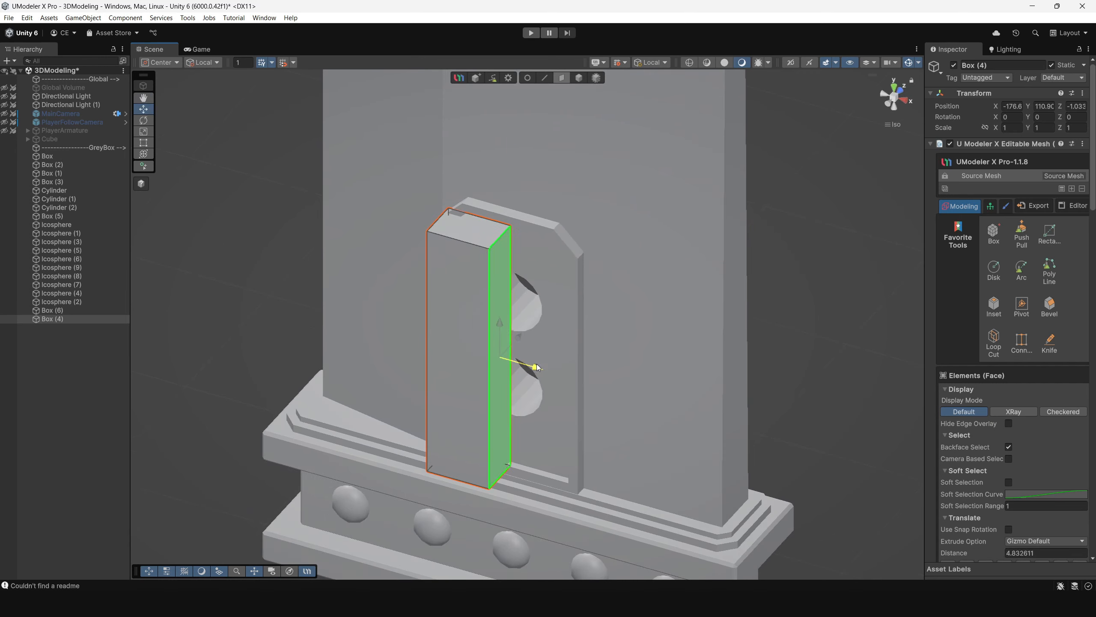
click(459, 344)
drag(478, 336, 489, 340)
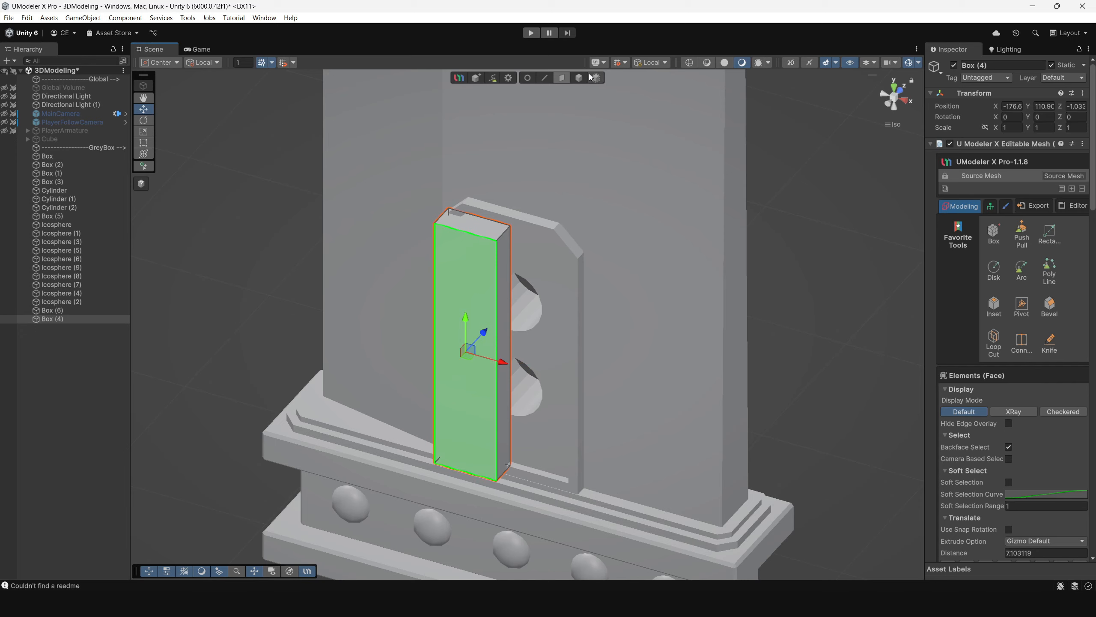
Align the block's hole-side face with the vertical centre line of the two round holes in the back view
alt+drag(915, 125, 915, 86)
click(505, 286)
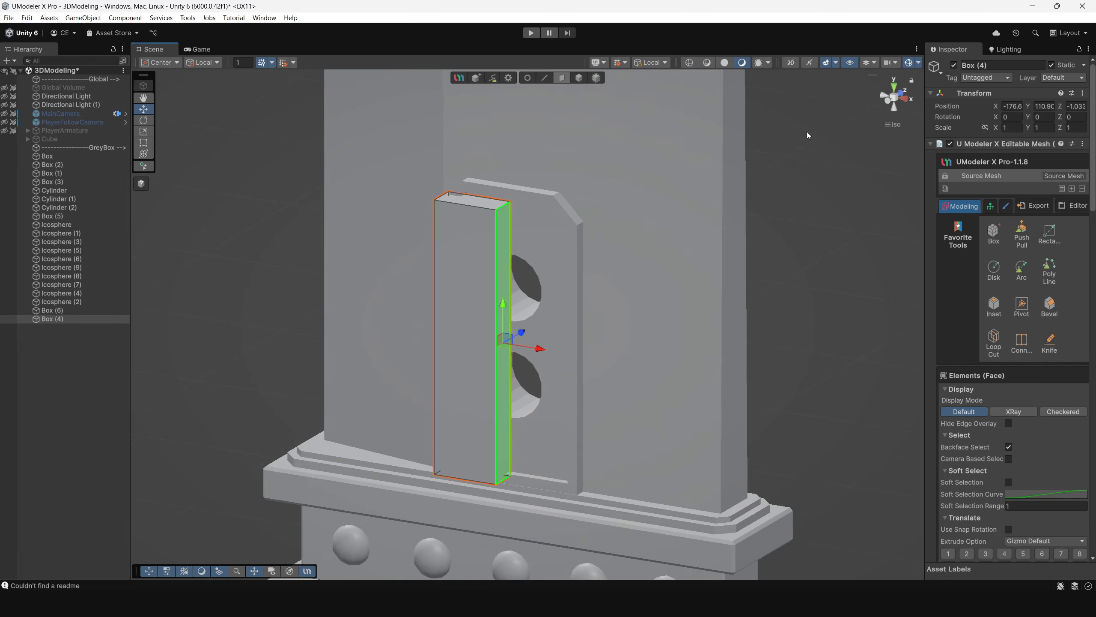
click(885, 97)
key(f)
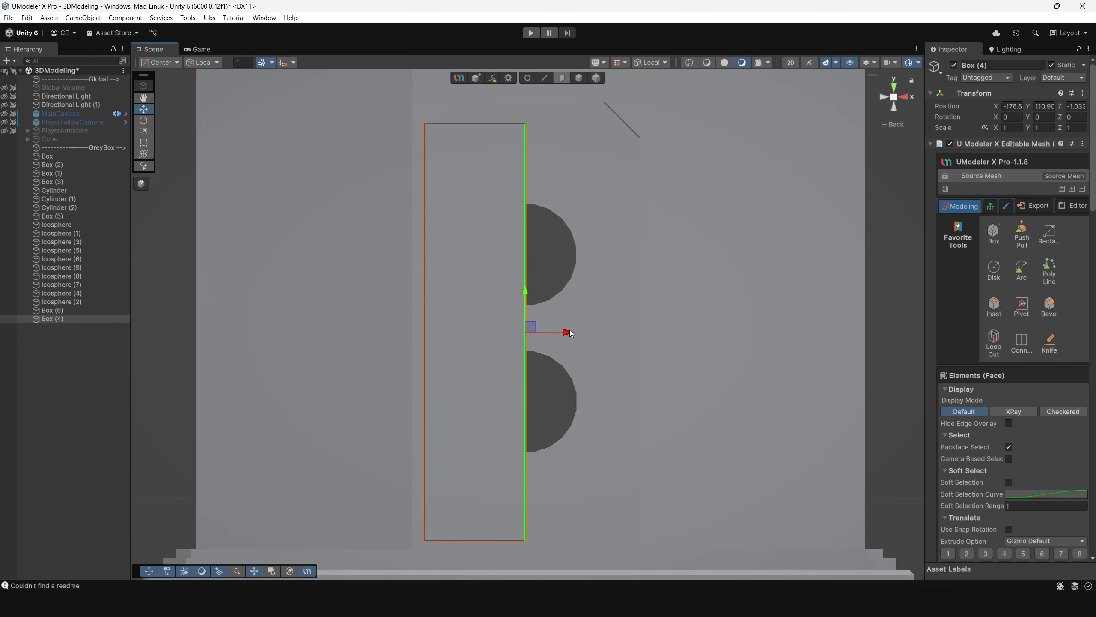
drag(570, 330, 517, 331)
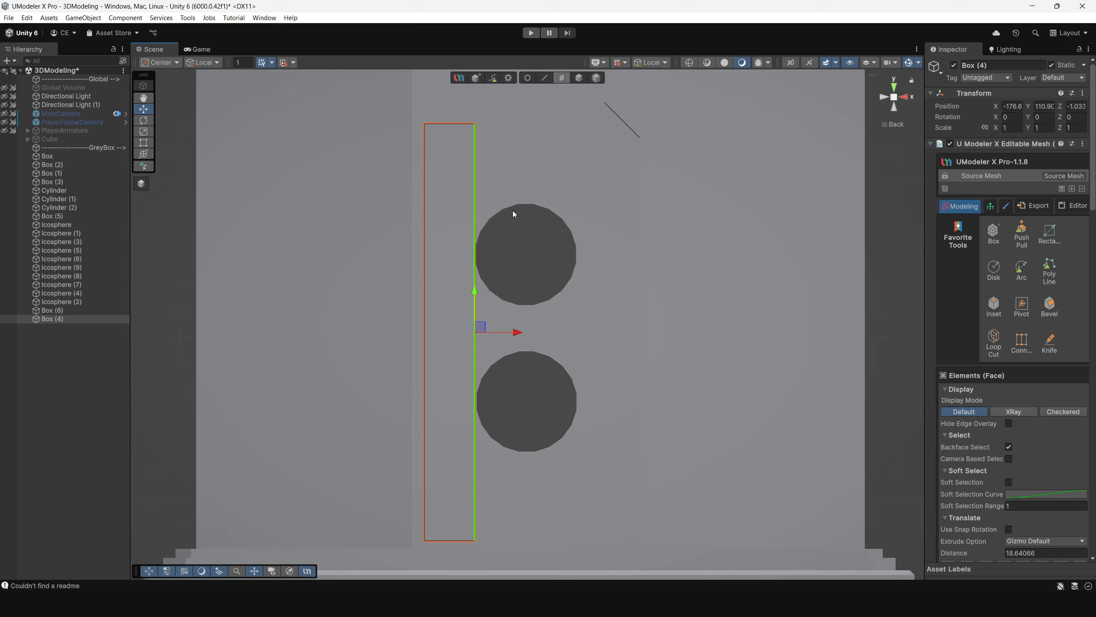
drag(518, 333, 567, 345)
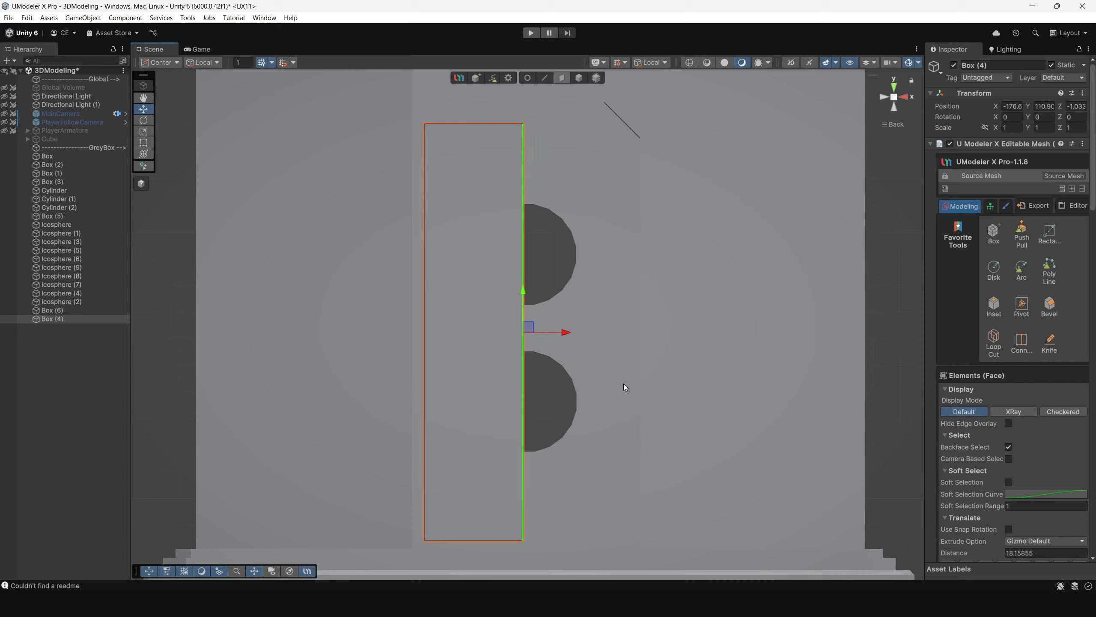
Draw half-circle arcs with Segments 10 on the block's front face, completing the outlines of the upper and lower holes
click(1022, 272)
click(489, 159)
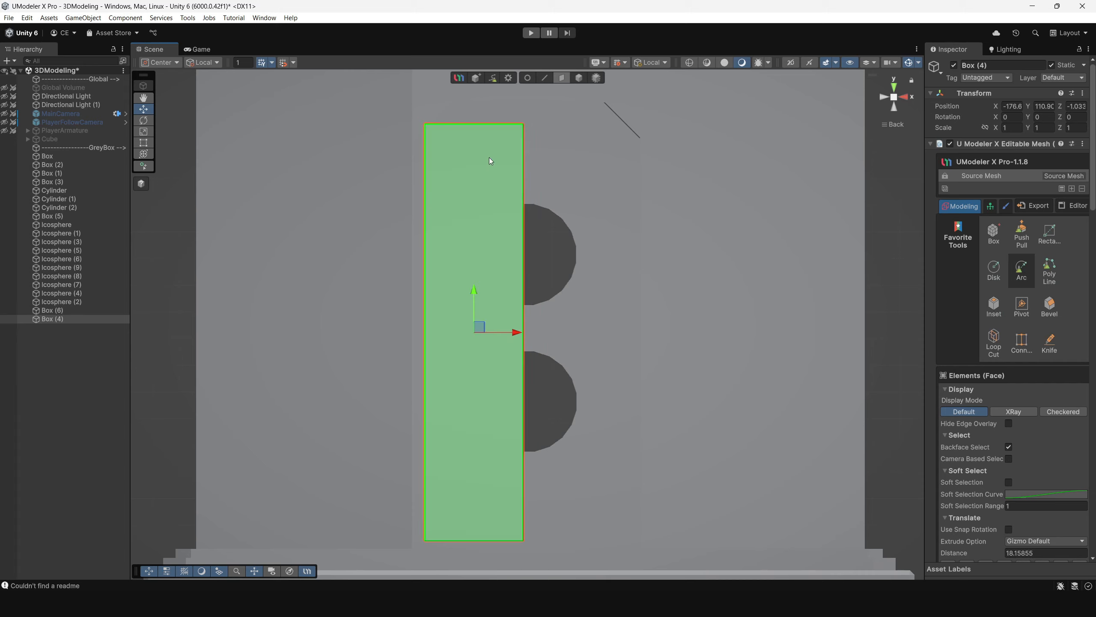
click(1022, 271)
scroll(510, 212, up, 2)
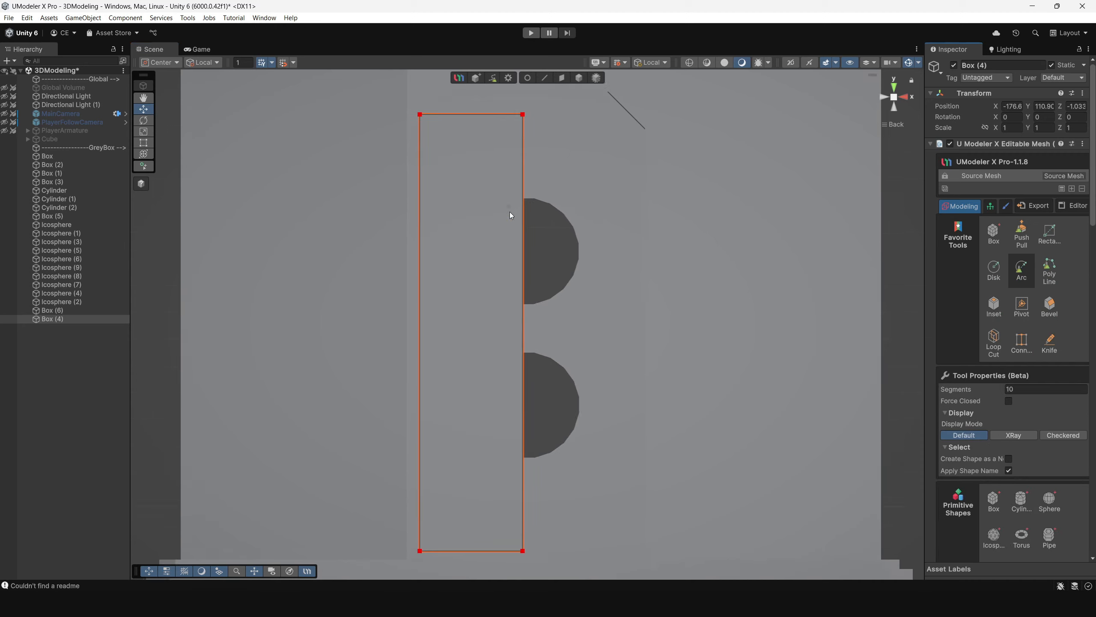
click(520, 187)
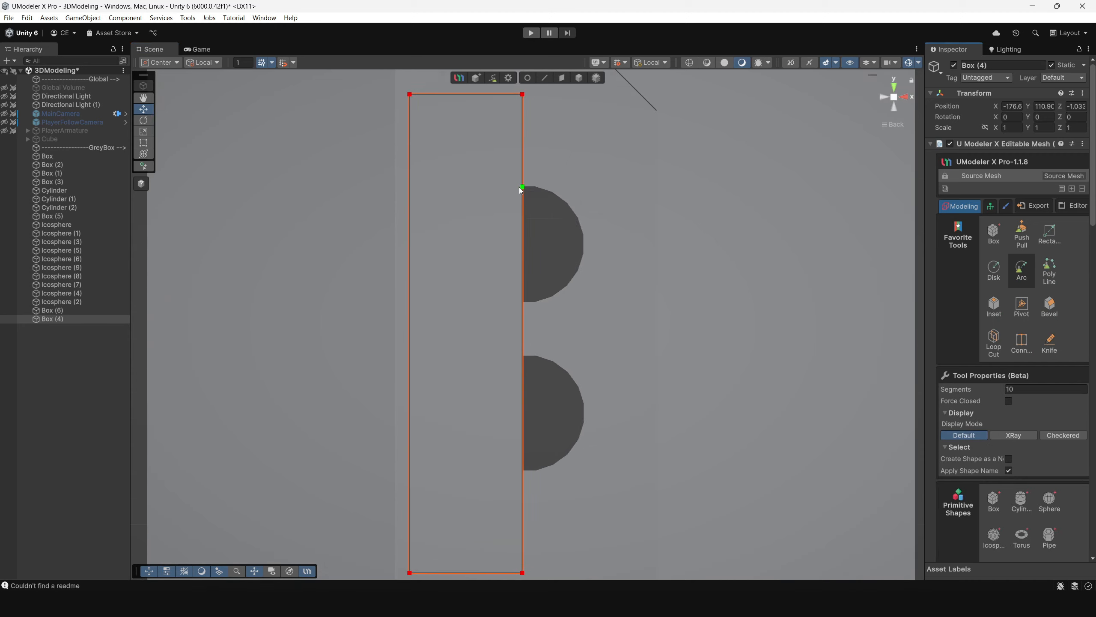
click(522, 302)
click(465, 252)
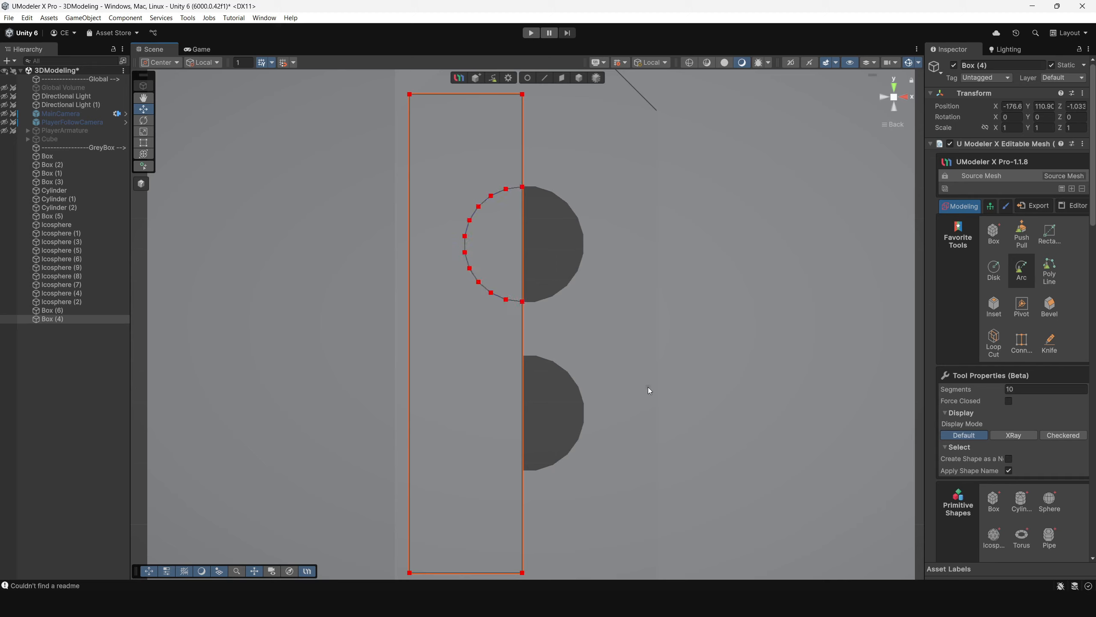
click(522, 355)
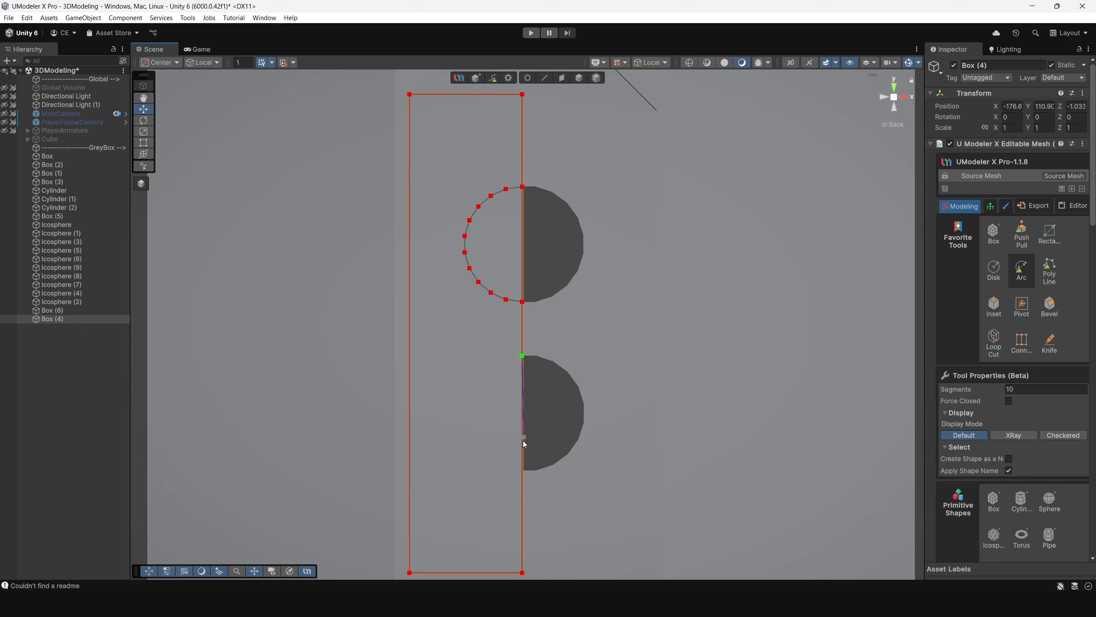
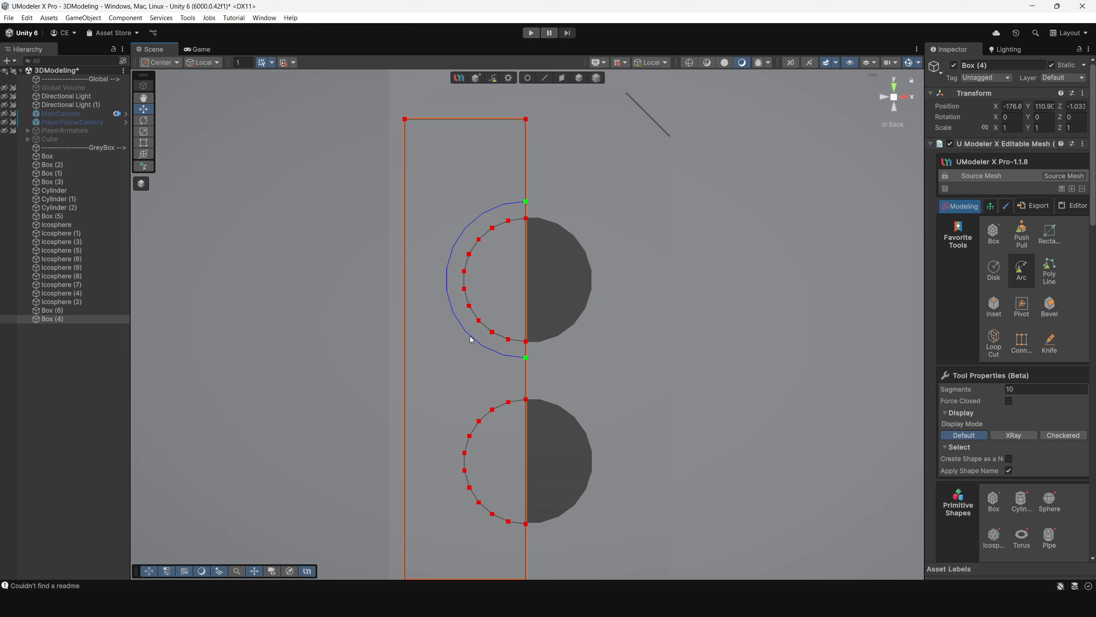
Draw a larger concentric arc around each of the two half-circles on the block's front face
click(473, 340)
middle_drag(589, 356, 577, 255)
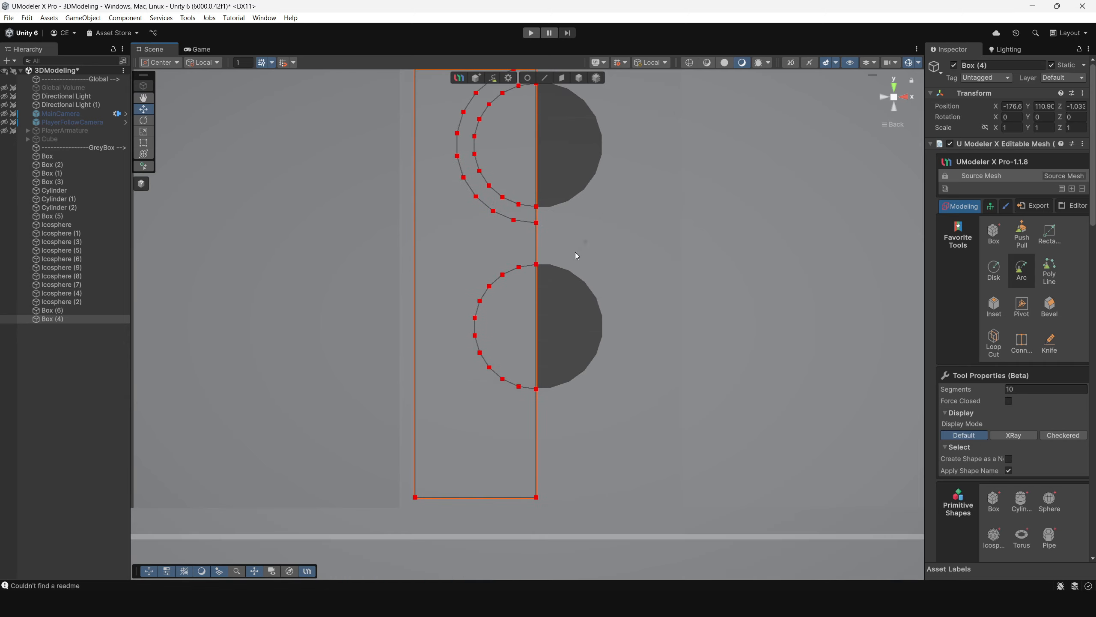
click(536, 249)
click(537, 405)
click(473, 374)
Cut the inner half-circles and their surrounding ring faces through the block at both holes with Push Pull
scroll(649, 360, down, 5)
alt+drag(646, 350, 586, 179)
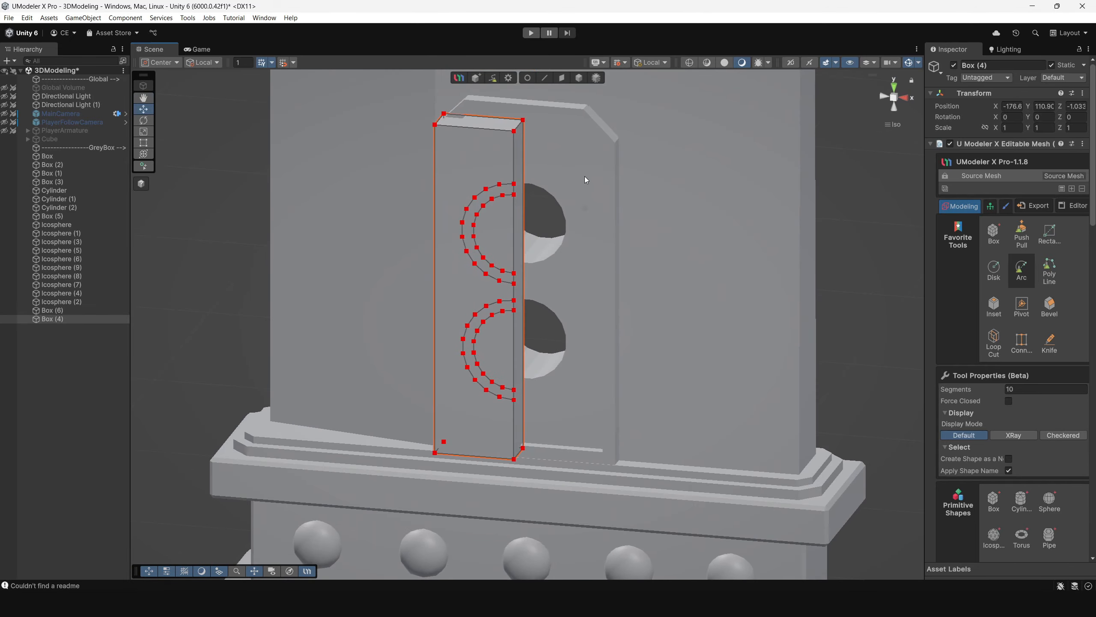
click(567, 76)
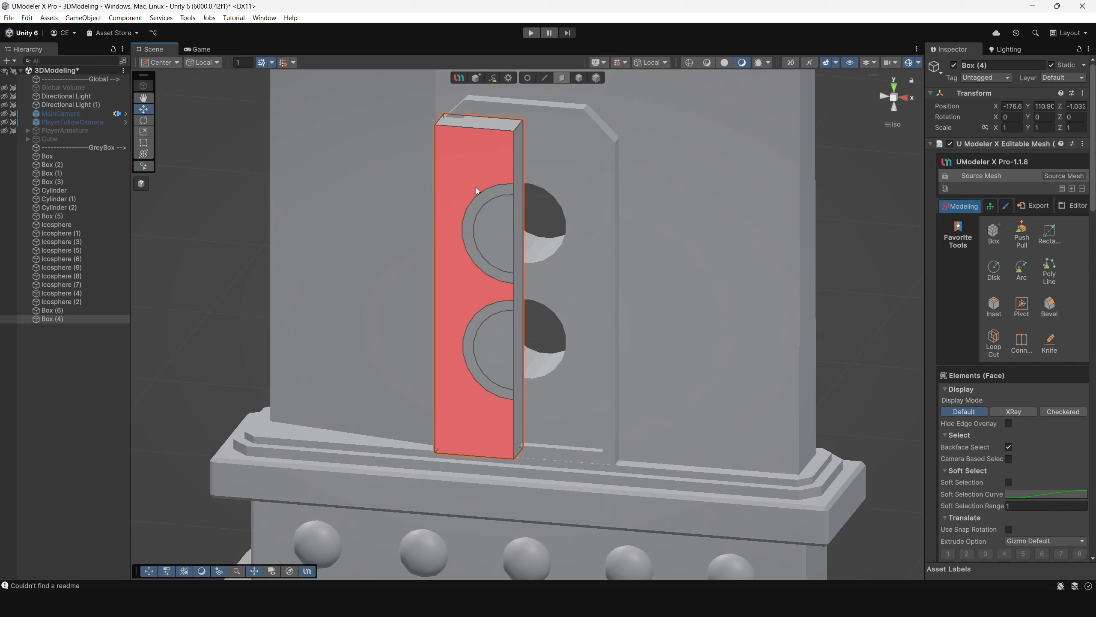
alt+drag(493, 226, 537, 225)
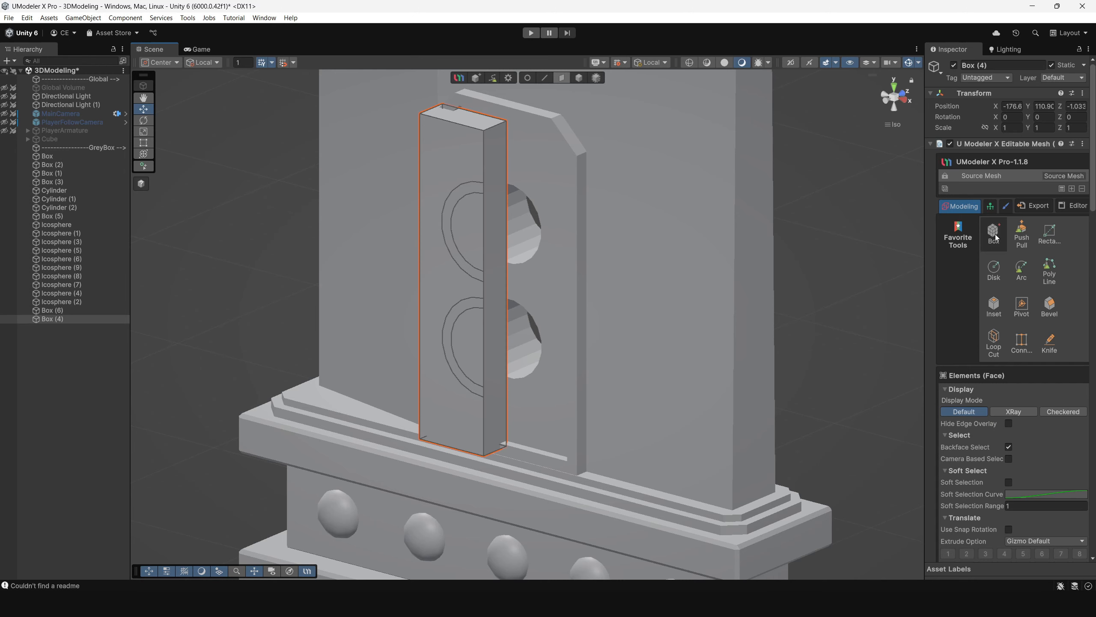
click(1022, 234)
scroll(534, 263, up, 3)
scroll(534, 263, down, 2)
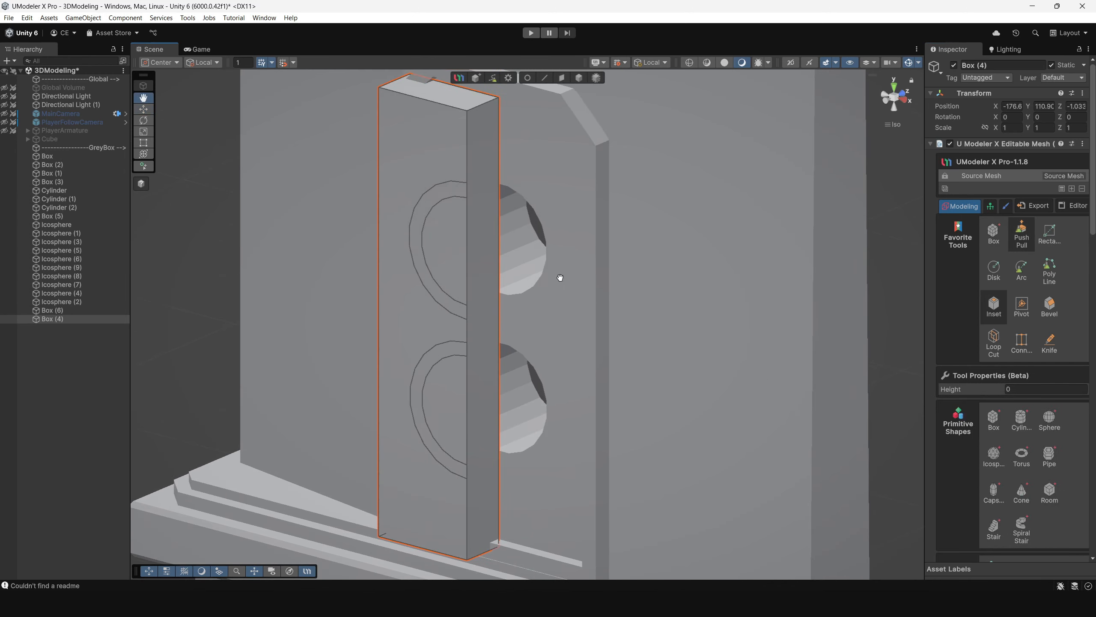
drag(440, 248, 603, 253)
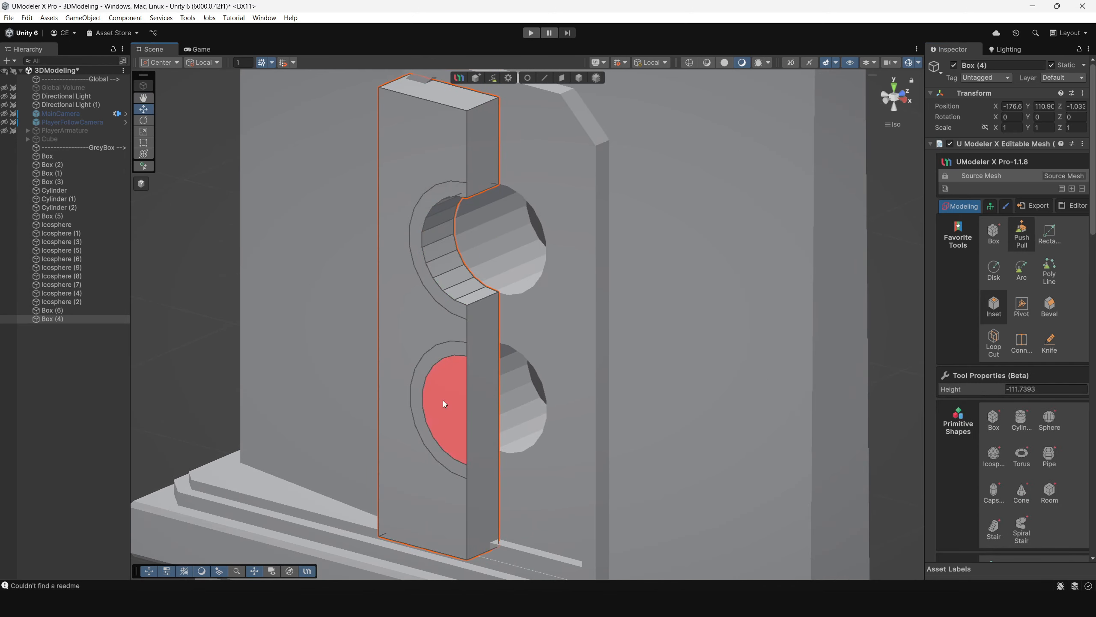
drag(440, 393, 595, 232)
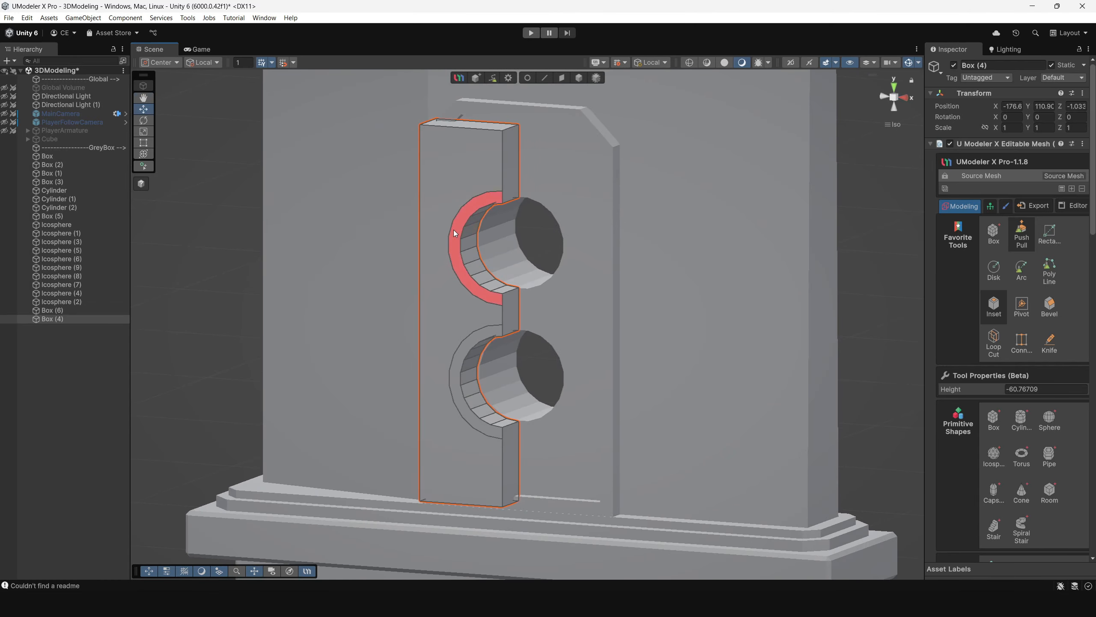
drag(454, 233, 577, 249)
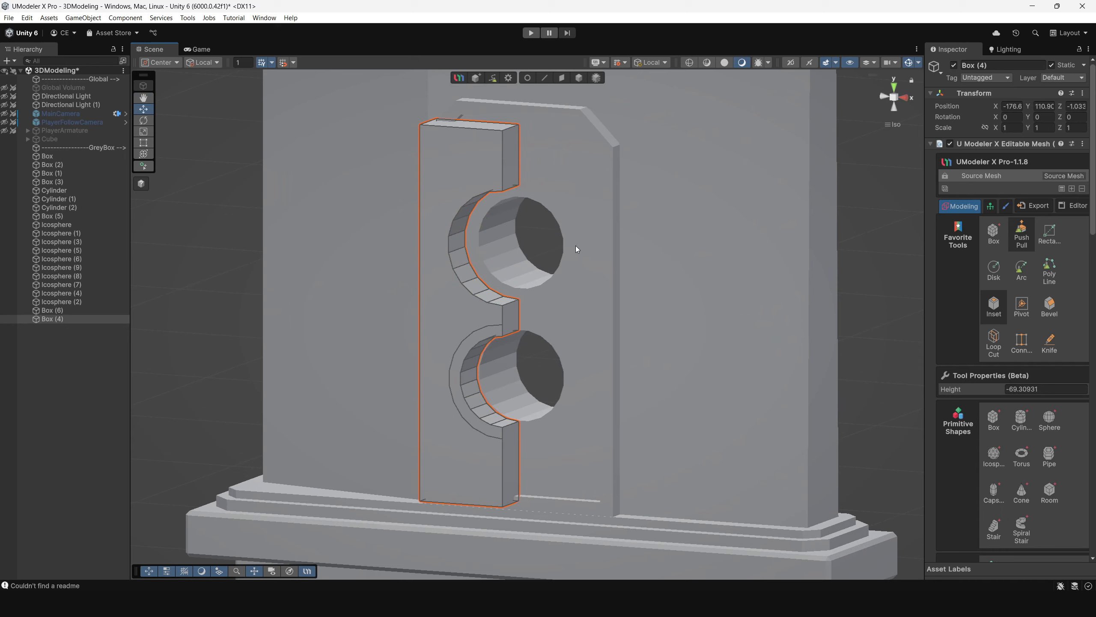
drag(478, 351, 538, 251)
Move the whole notched block back into the holed panel, to a Z position of about 10.3
click(579, 79)
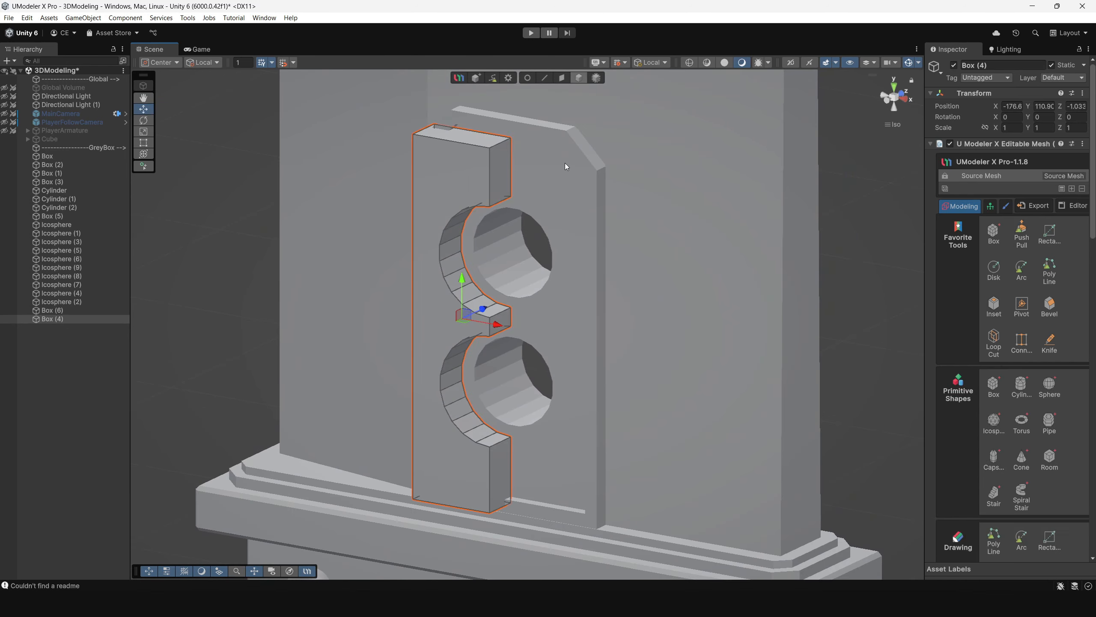
drag(484, 310, 495, 301)
alt+drag(554, 346, 625, 300)
middle_drag(624, 223, 617, 296)
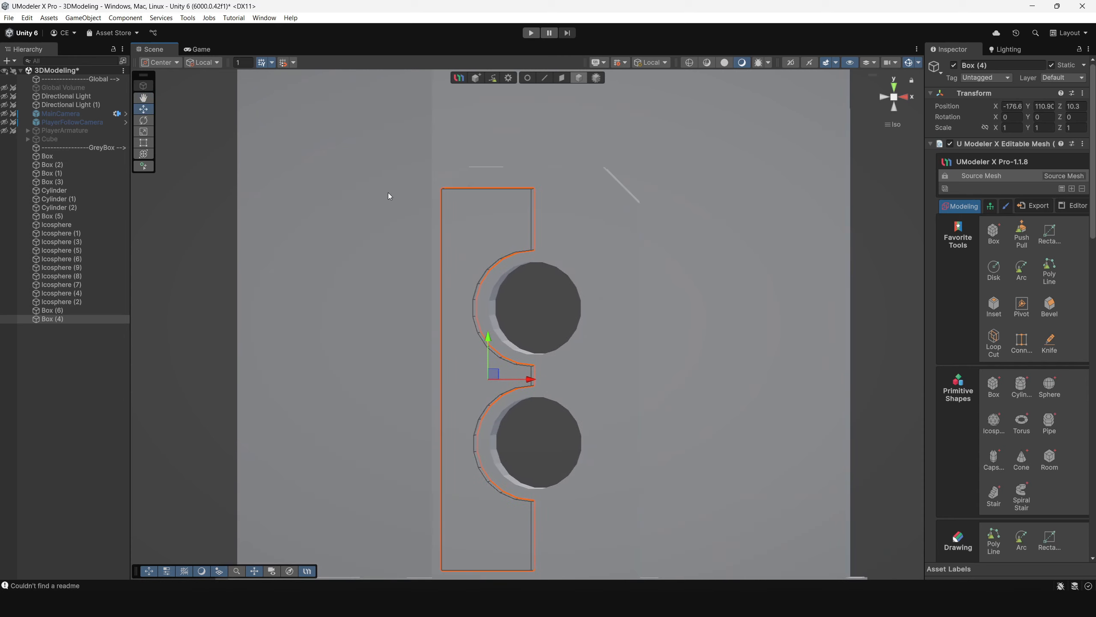
Raise the block's top vertices toward the panel's top edge and adjust its bottom vertices at the panel's base
click(528, 78)
drag(397, 142, 548, 189)
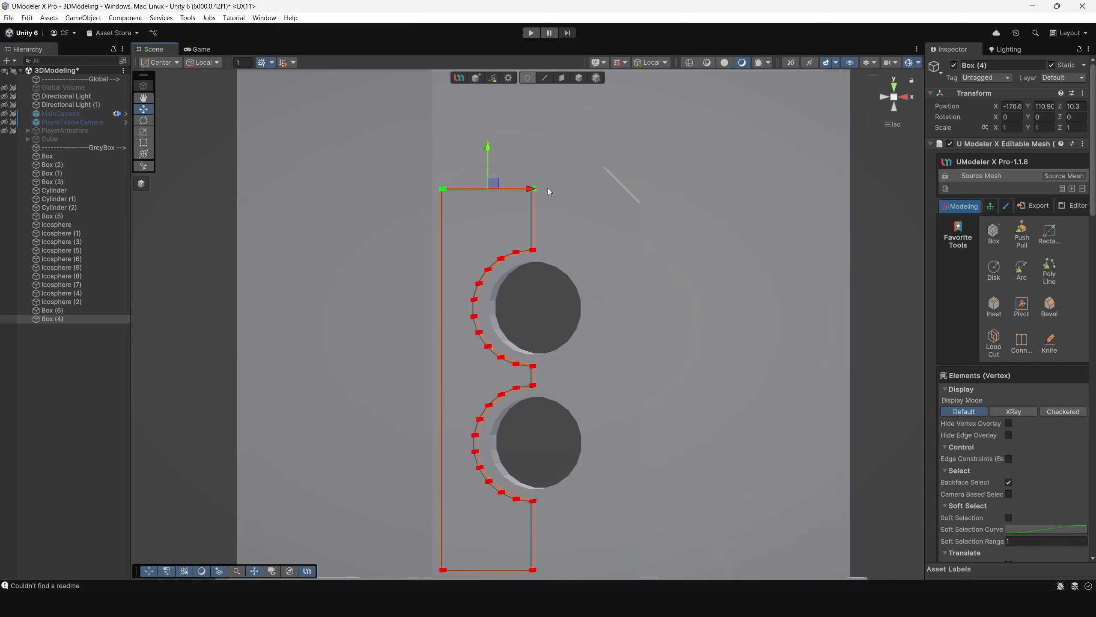
drag(487, 148, 488, 128)
middle_drag(448, 572, 477, 363)
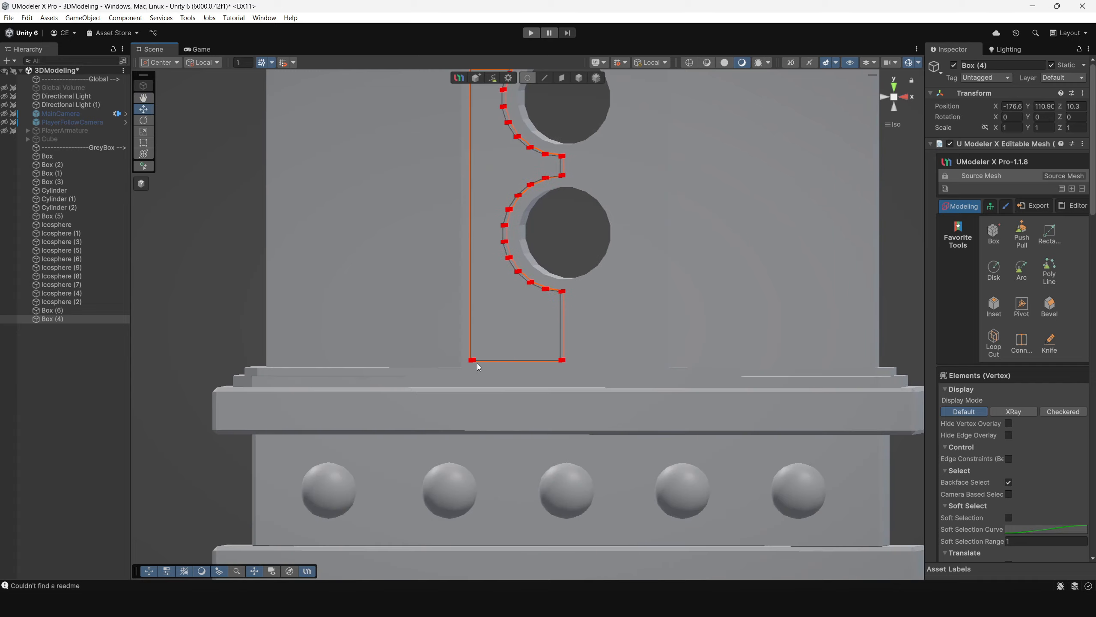
drag(410, 311, 579, 376)
mouse_move(516, 319)
mouse_down()
mouse_move(516, 309)
mouse_move(516, 320)
mouse_up()
Select all front vertices of the notched block and shift them slightly in depth to fit inside the raised frame
alt+drag(717, 309, 532, 190)
drag(619, 407, 536, 118)
alt+drag(677, 177, 536, 298)
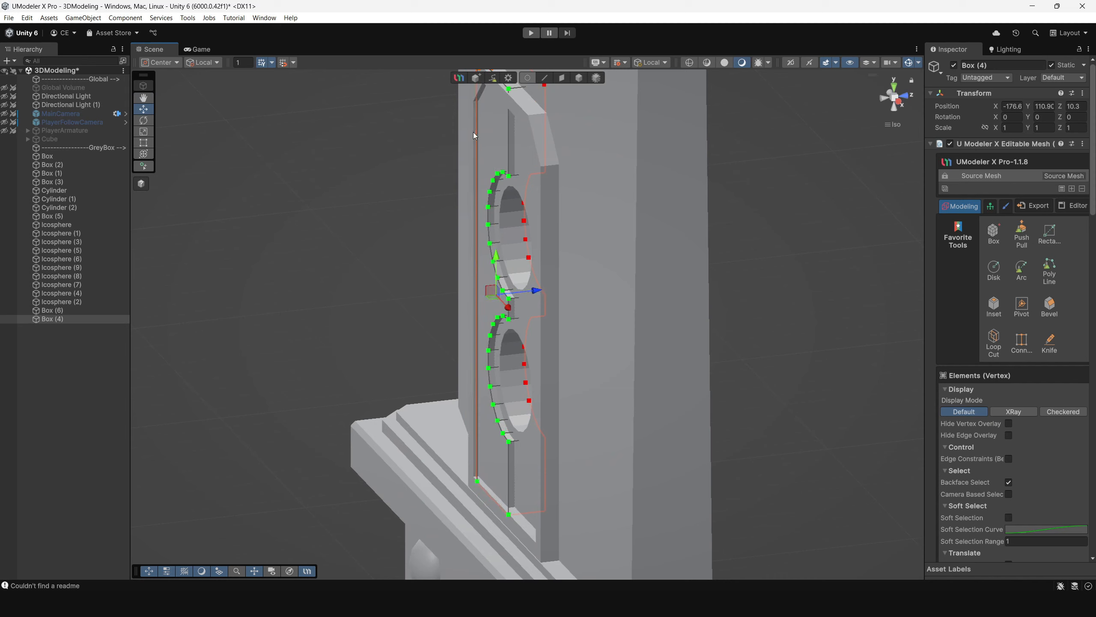
drag(537, 291, 538, 297)
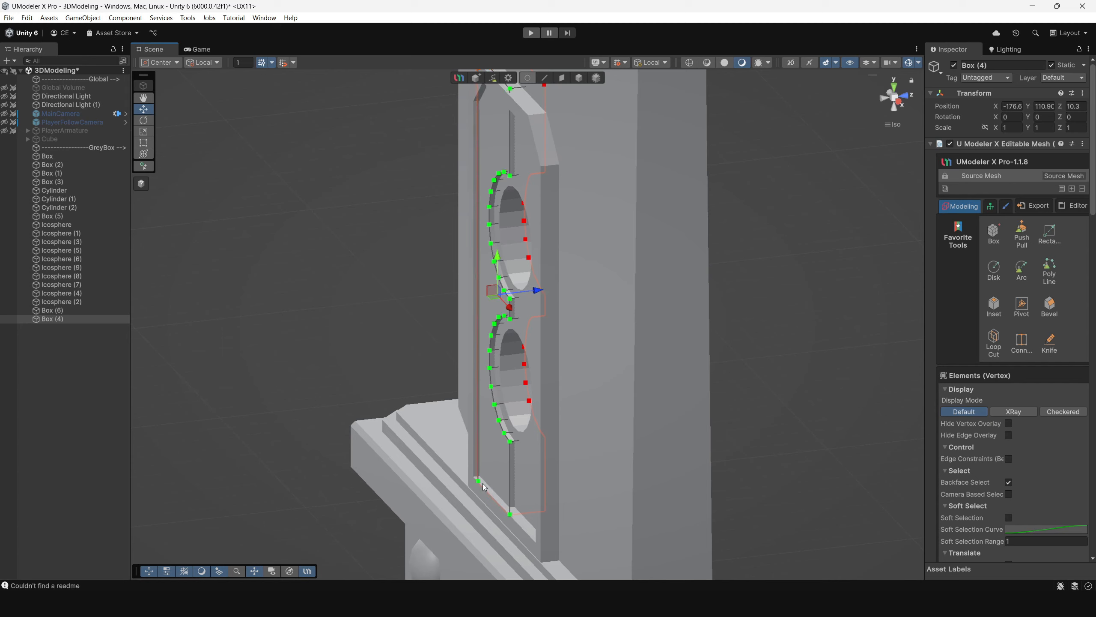
alt+drag(483, 485, 663, 418)
middle_drag(640, 351, 640, 398)
alt+drag(639, 397, 665, 372)
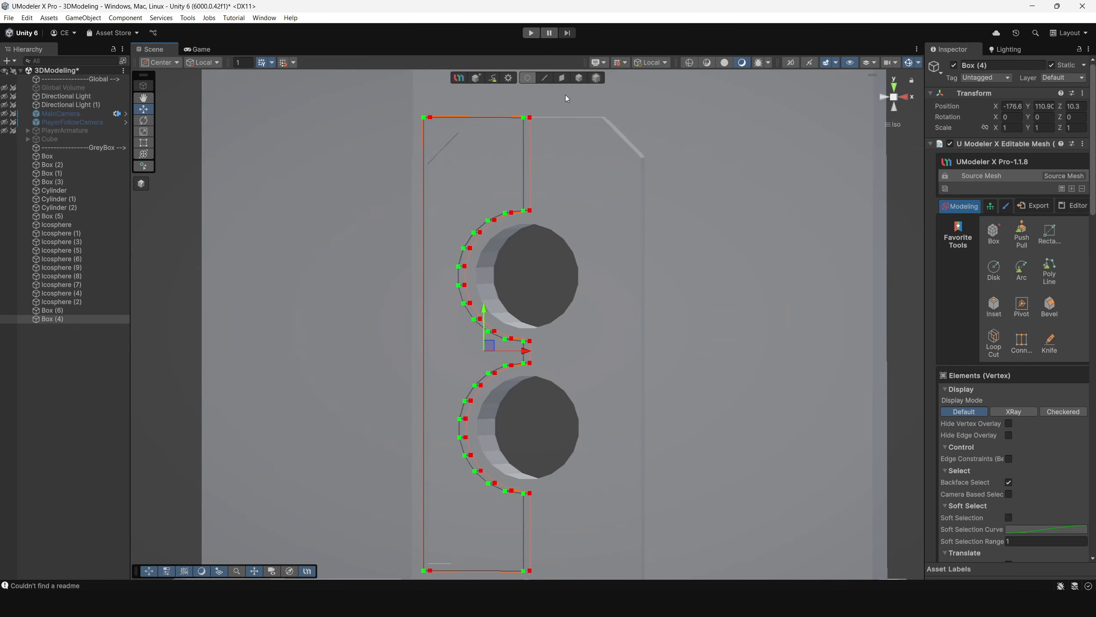
Move the block's outer-side vertices outward to the side edge of the chamfered panel
click(560, 79)
alt+drag(674, 261, 685, 336)
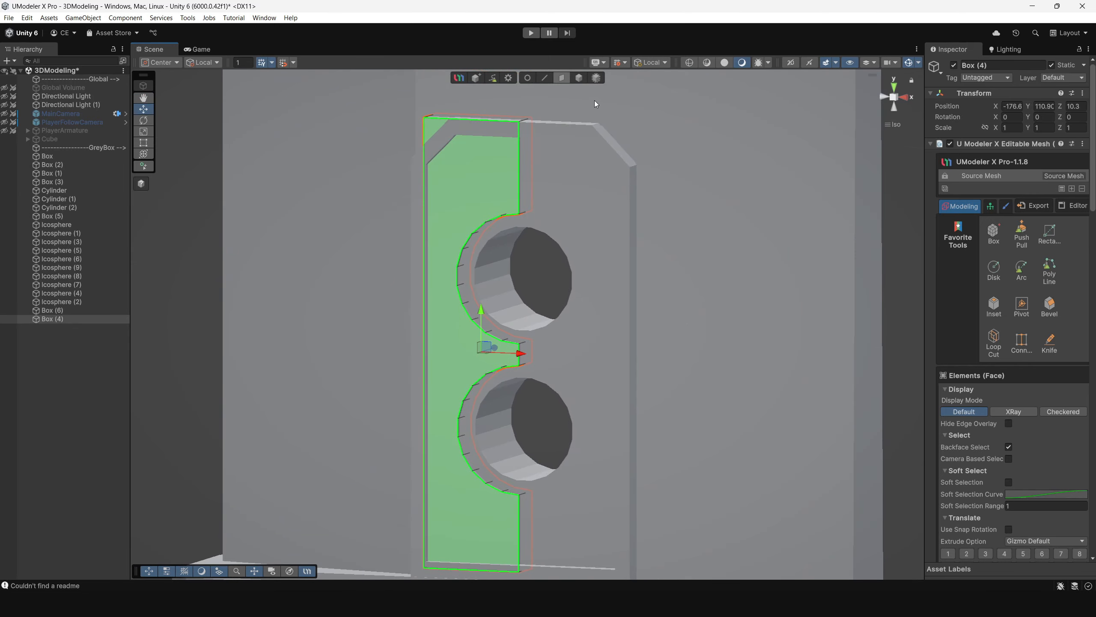
click(579, 78)
alt+drag(610, 228, 545, 223)
alt+drag(461, 178, 435, 150)
alt+drag(482, 196, 461, 153)
alt+right_drag(461, 153, 459, 150)
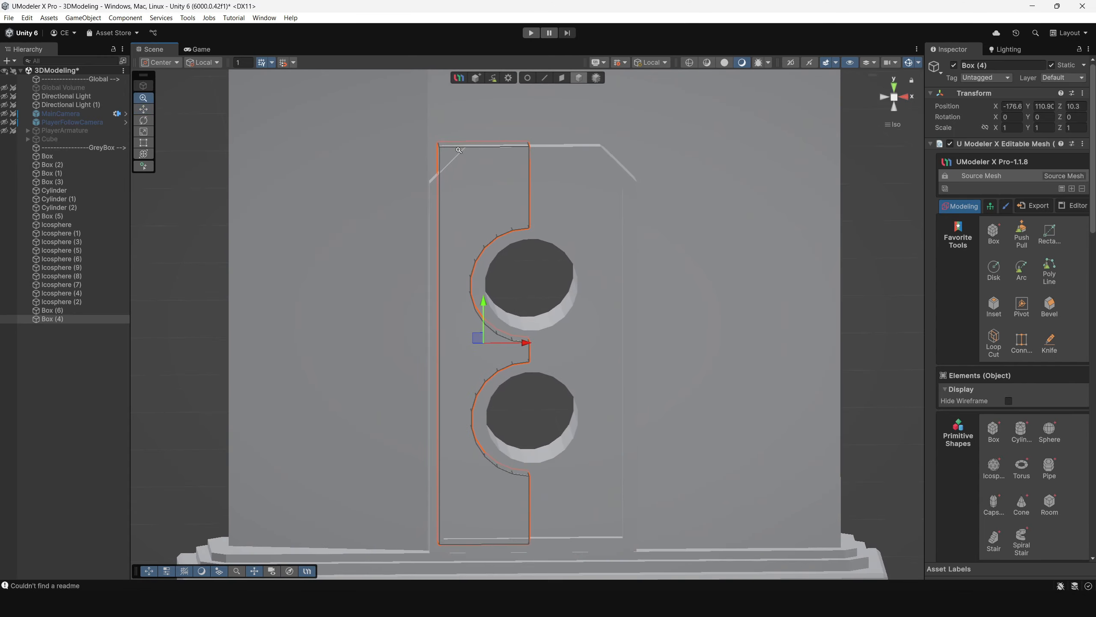
click(528, 78)
drag(402, 121, 446, 580)
drag(481, 343, 472, 343)
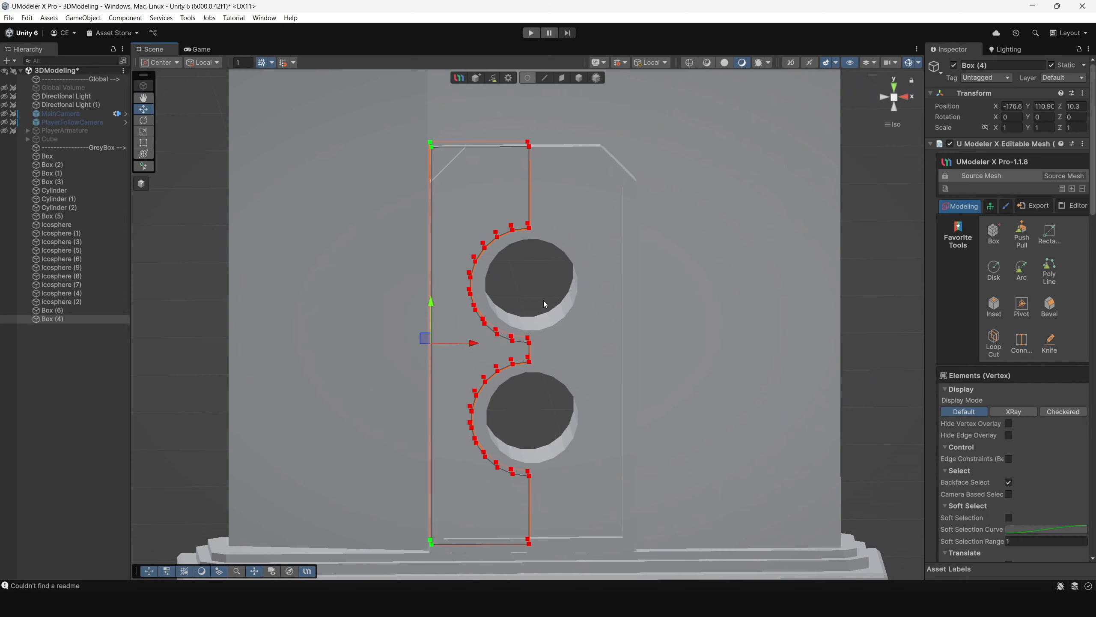
Bevel the notched block's upper outer corner edge to match the chamfered corner of the surrounding panel
click(545, 80)
alt+drag(455, 142, 475, 192)
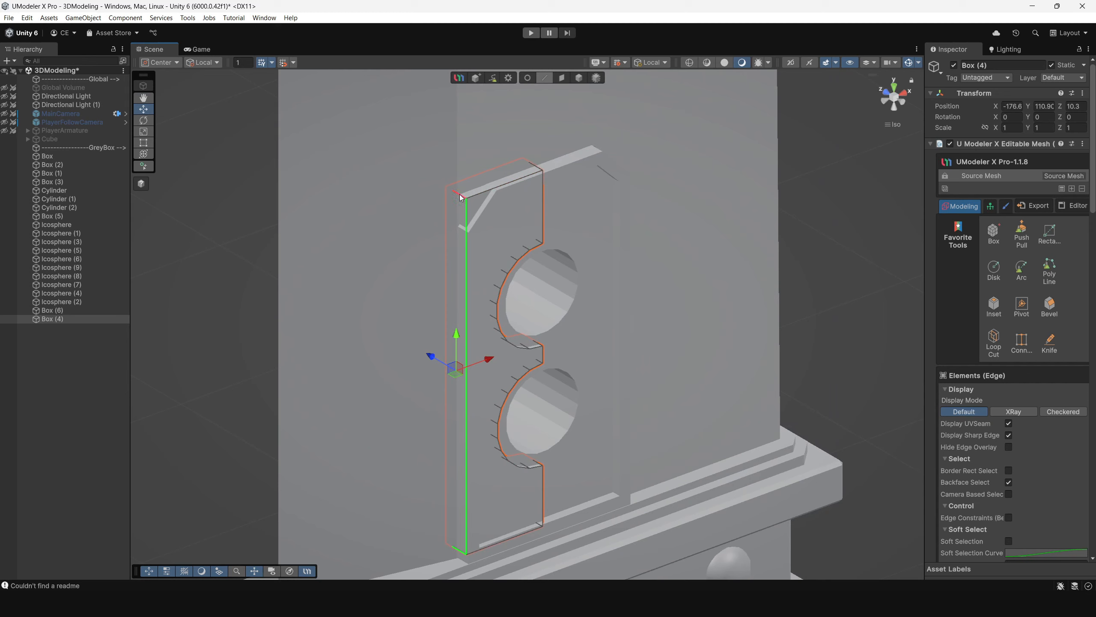
click(1049, 306)
drag(1010, 423, 1032, 427)
Shift the block's outer-side vertices slightly inward and lower its top vertices to leave a margin inside the panel
alt+drag(708, 313, 581, 212)
click(527, 78)
scroll(535, 309, down, 3)
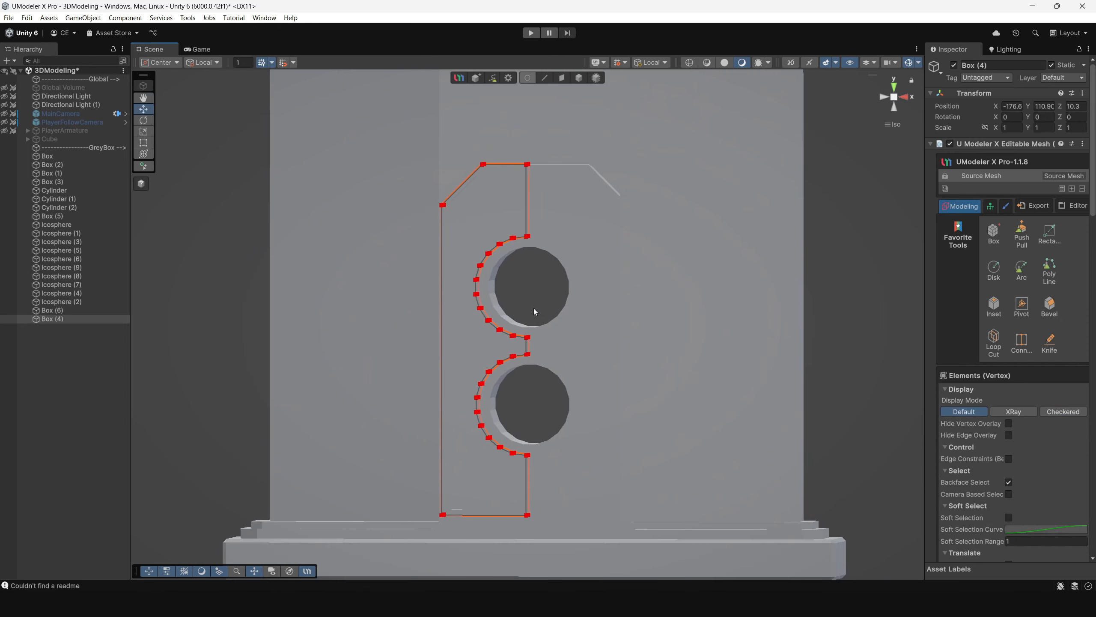
drag(406, 161, 451, 559)
drag(452, 132, 539, 185)
drag(506, 122, 505, 129)
scroll(536, 250, down, 1)
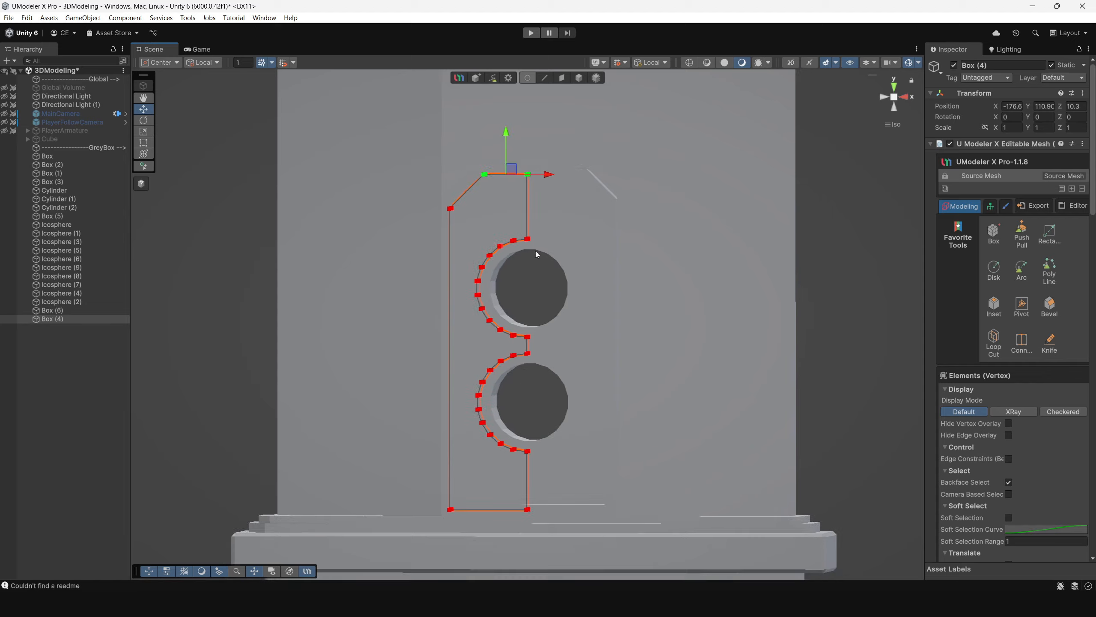
Examine how the beveled notched block sits in the holed panel from several angles and distances
alt+drag(536, 250, 501, 287)
click(316, 248)
scroll(500, 286, up, 5)
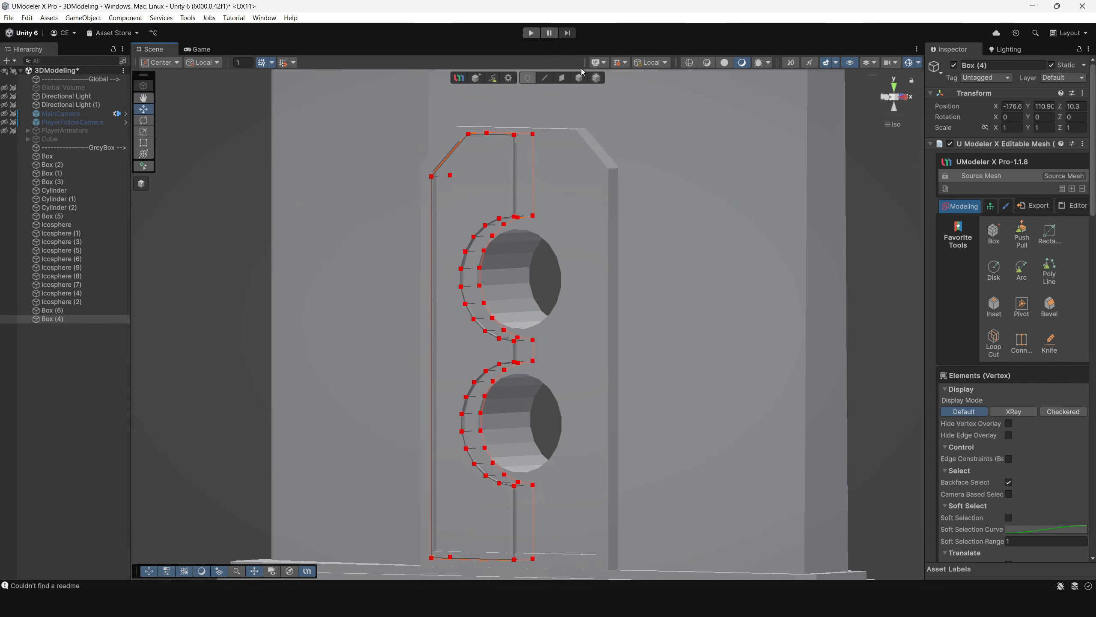
click(579, 78)
click(854, 241)
alt+drag(678, 328, 648, 406)
alt+right_drag(648, 406, 484, 212)
alt+right_drag(647, 381, 489, 250)
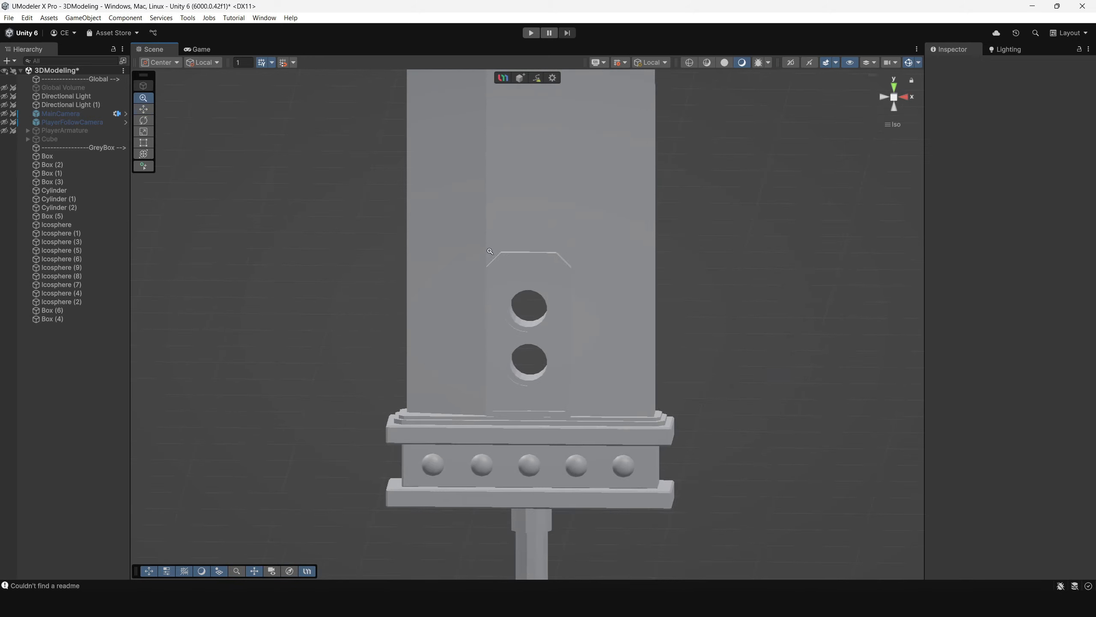
alt+drag(647, 367, 609, 372)
alt+right_drag(609, 373, 637, 379)
alt+drag(636, 379, 560, 343)
alt+right_drag(561, 344, 572, 394)
middle_drag(572, 393, 591, 450)
click(506, 312)
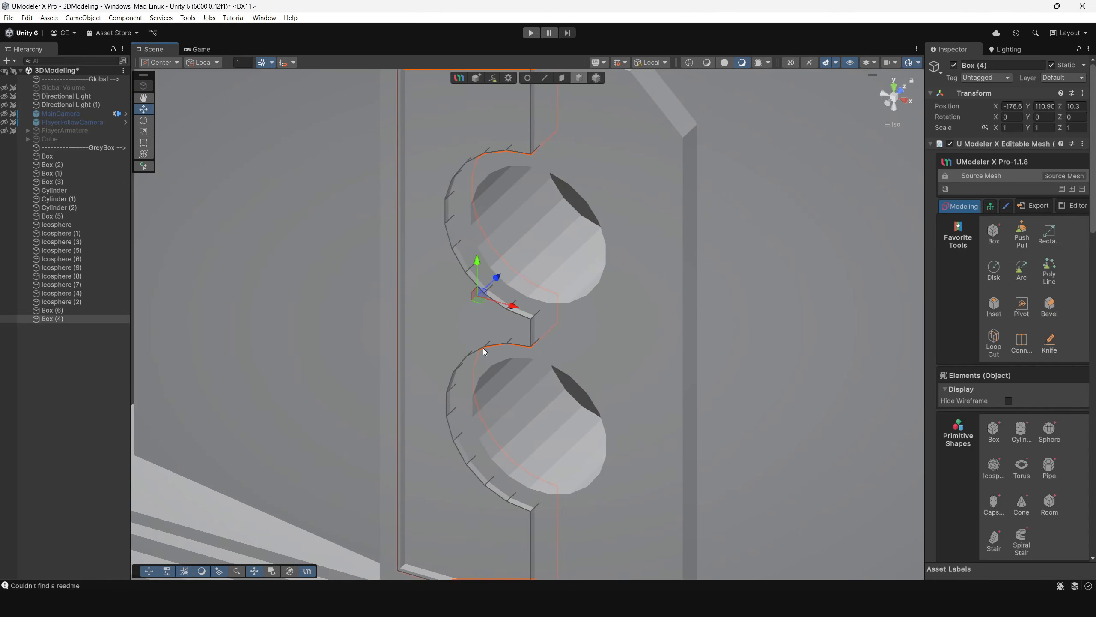
Try to connect the two front vertices facing each other across the bridge between the block's notches
alt+drag(483, 351, 535, 290)
scroll(494, 343, up, 2)
click(532, 78)
click(510, 290)
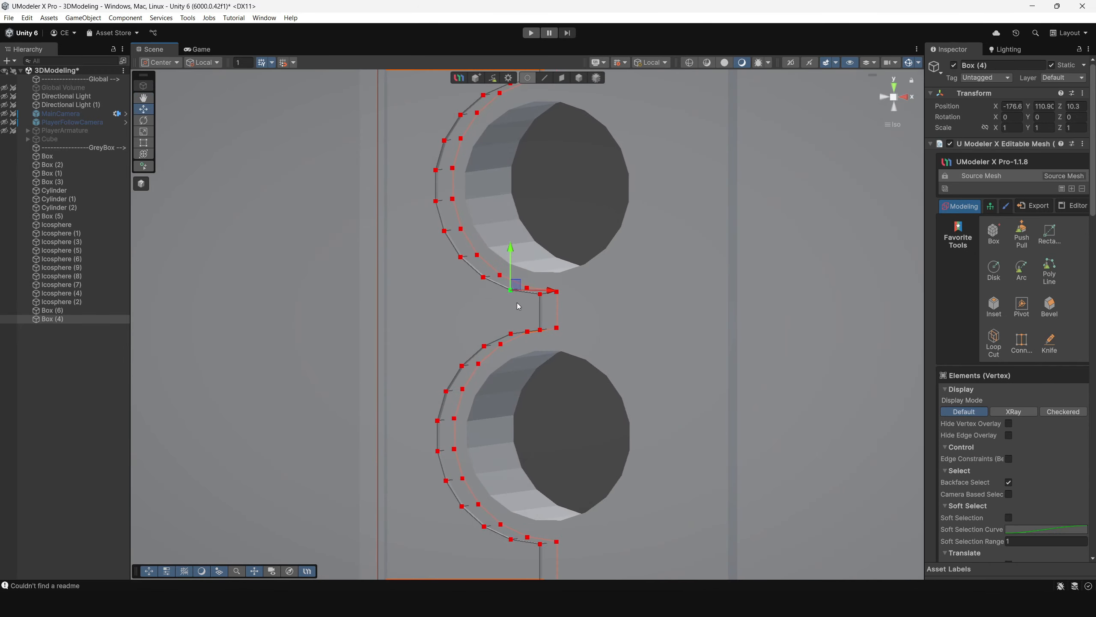
shift+click(512, 333)
mouse_move(615, 359)
alt+mouse_down()
mouse_move(537, 324)
mouse_move(619, 326)
mouse_move(599, 371)
alt+mouse_up()
click(1020, 343)
key(ctrl+z)
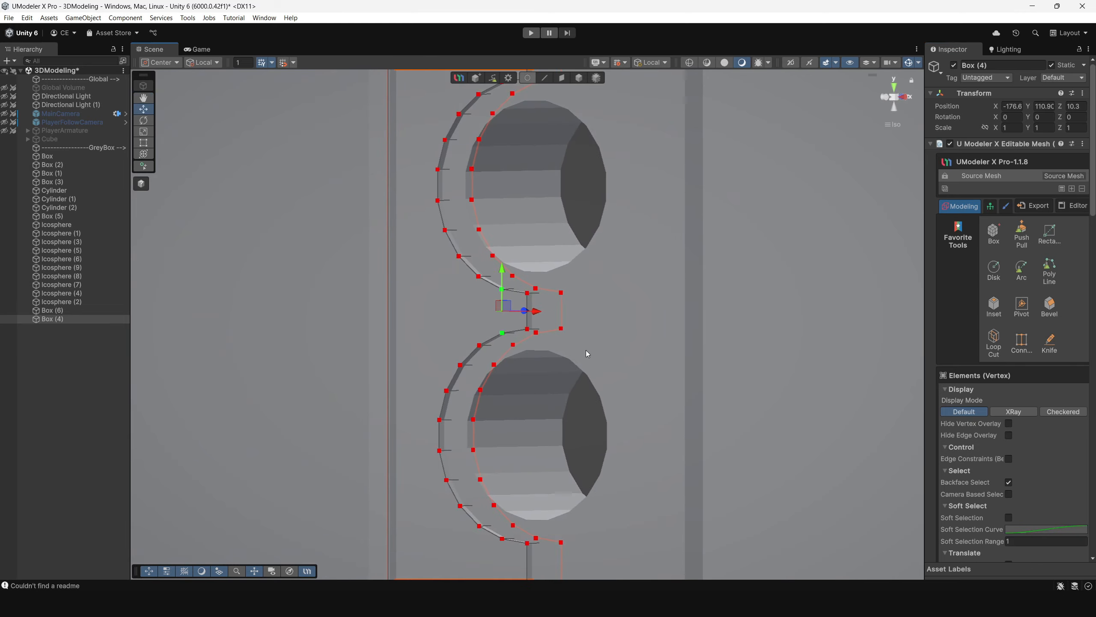
Delete the innermost vertices of the bridge between the block's two round notches
click(562, 78)
alt+drag(553, 114, 566, 283)
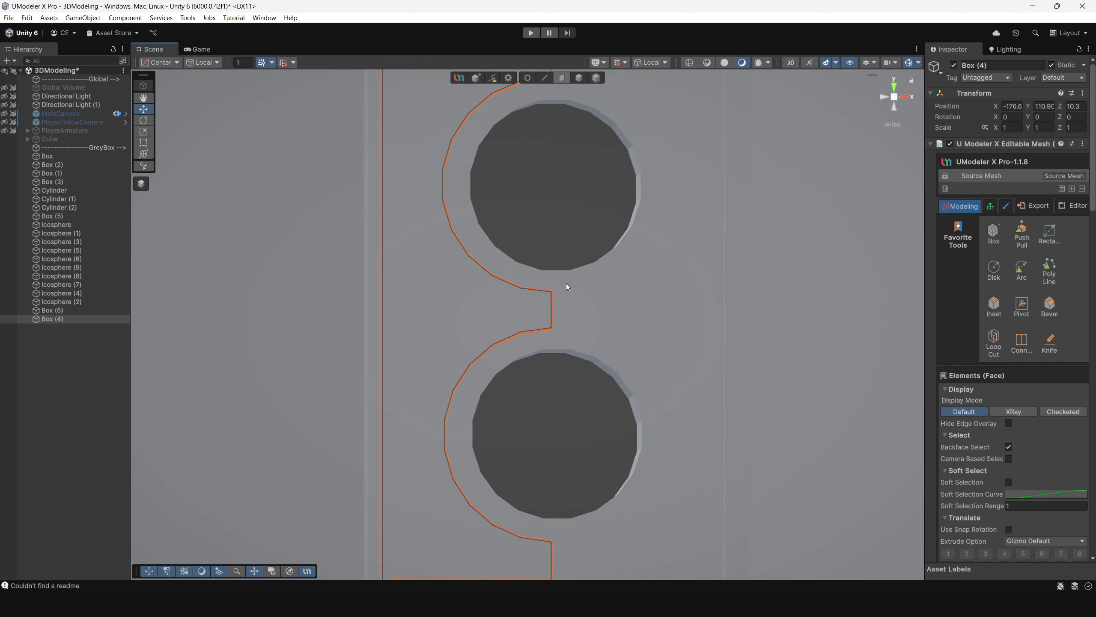
drag(581, 365, 533, 262)
alt+drag(655, 321, 586, 298)
click(528, 79)
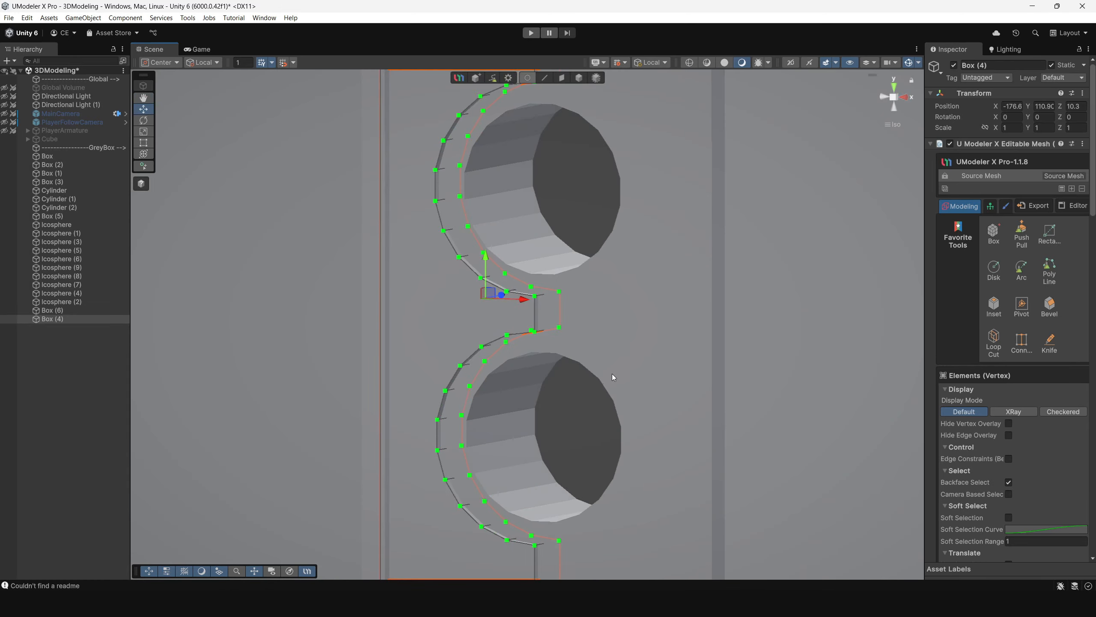
alt+drag(611, 373, 538, 263)
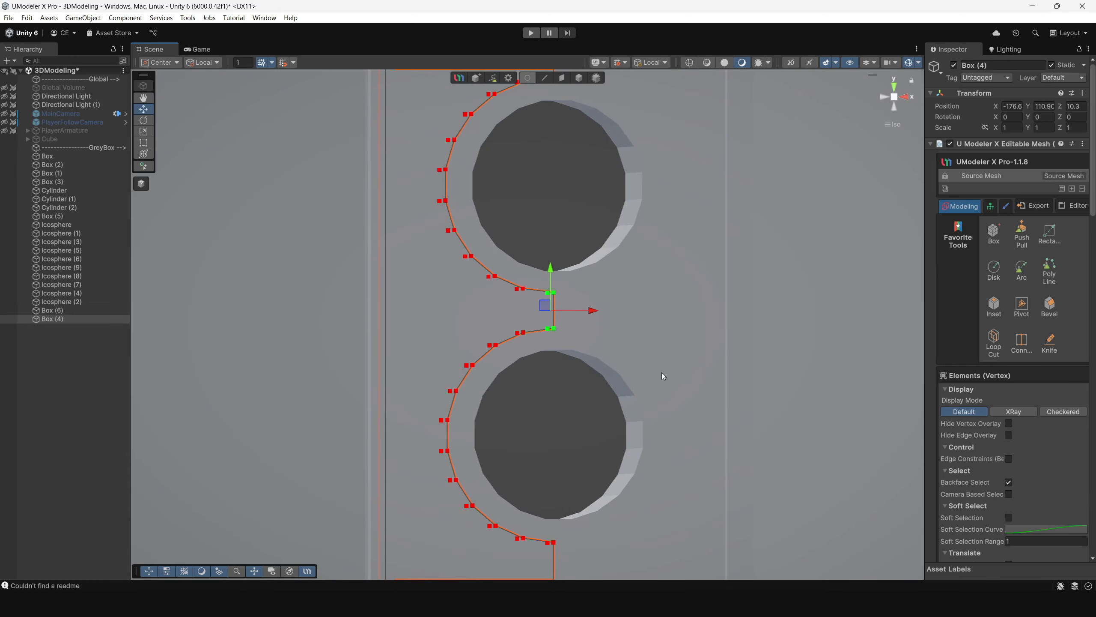
click(662, 374)
alt+drag(726, 443, 523, 135)
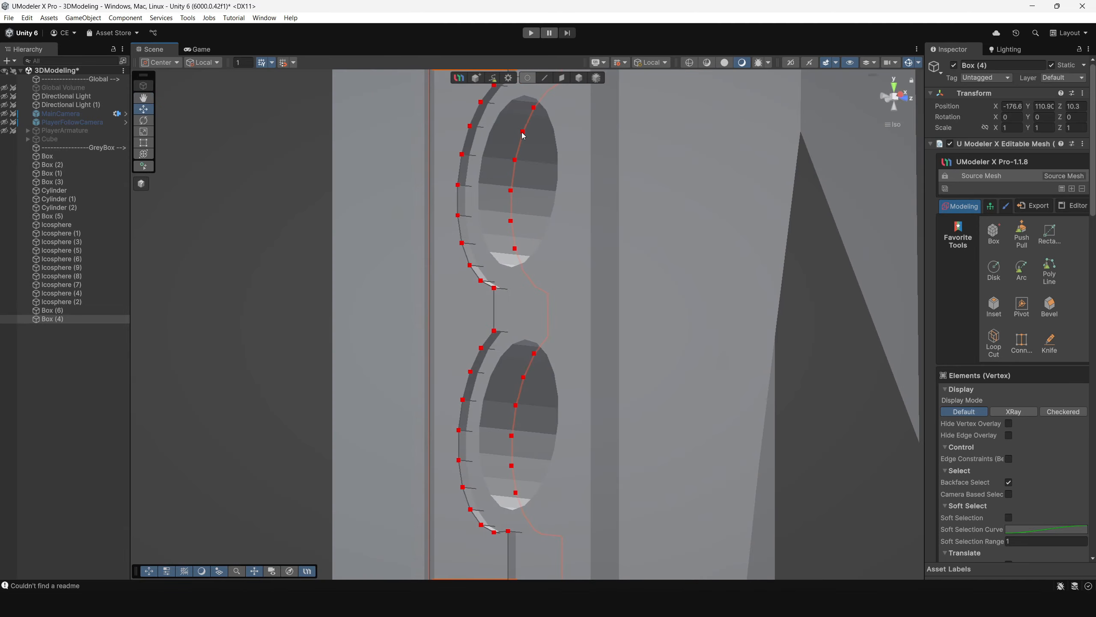
Move the bridge's remaining end vertices back toward the block's outer side, in line with the neighbouring notch vertices
click(561, 78)
click(466, 322)
alt+drag(467, 322, 554, 259)
click(526, 78)
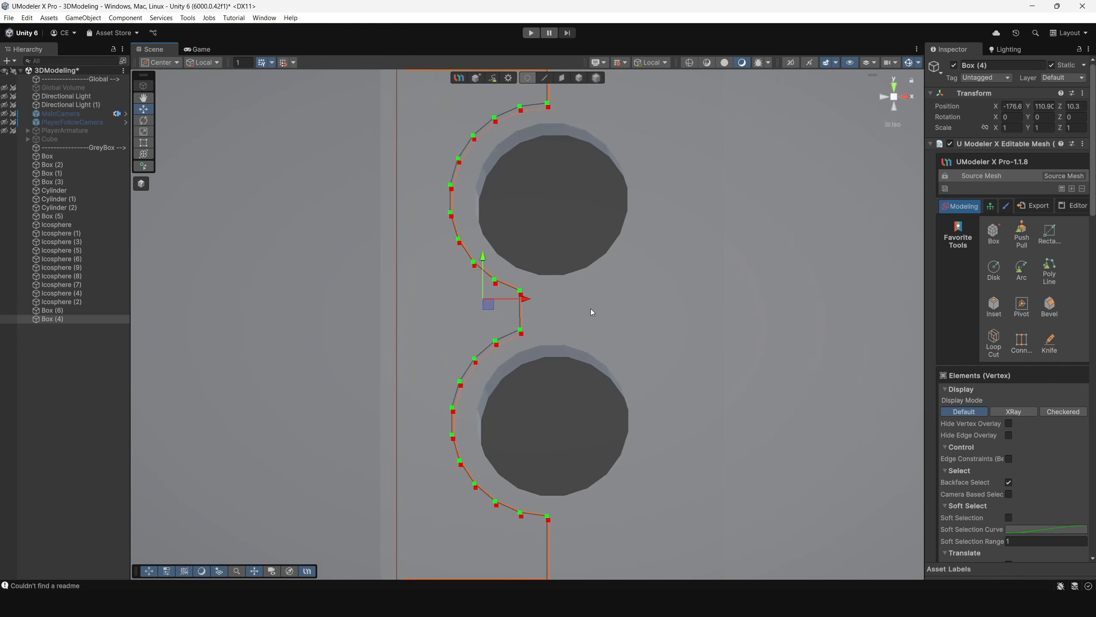
drag(531, 340, 511, 268)
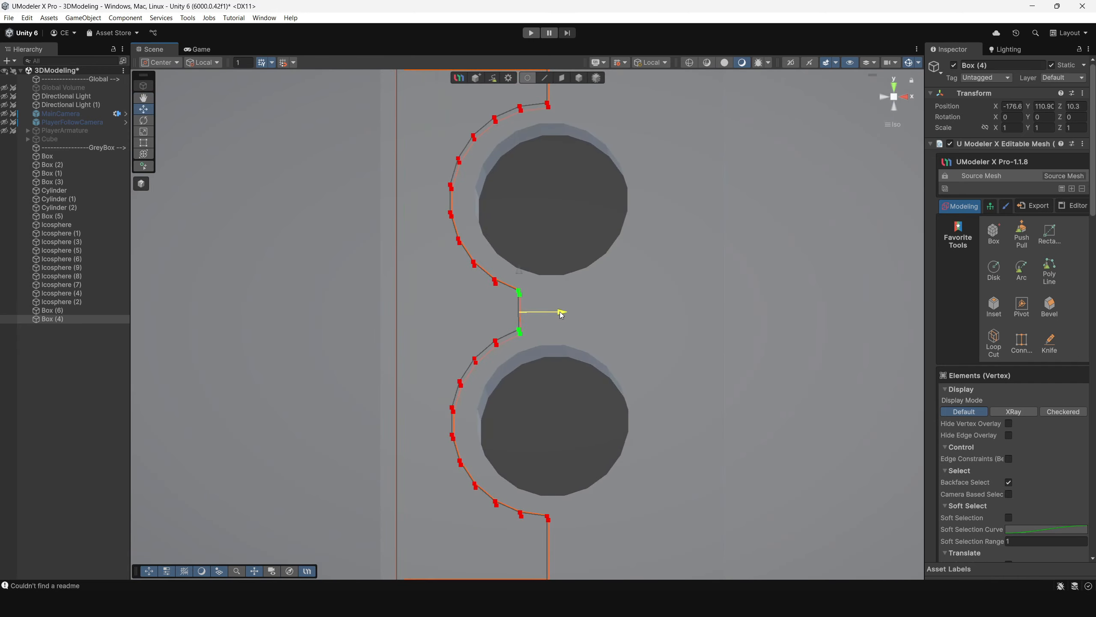
drag(560, 311, 539, 312)
scroll(630, 325, down, 3)
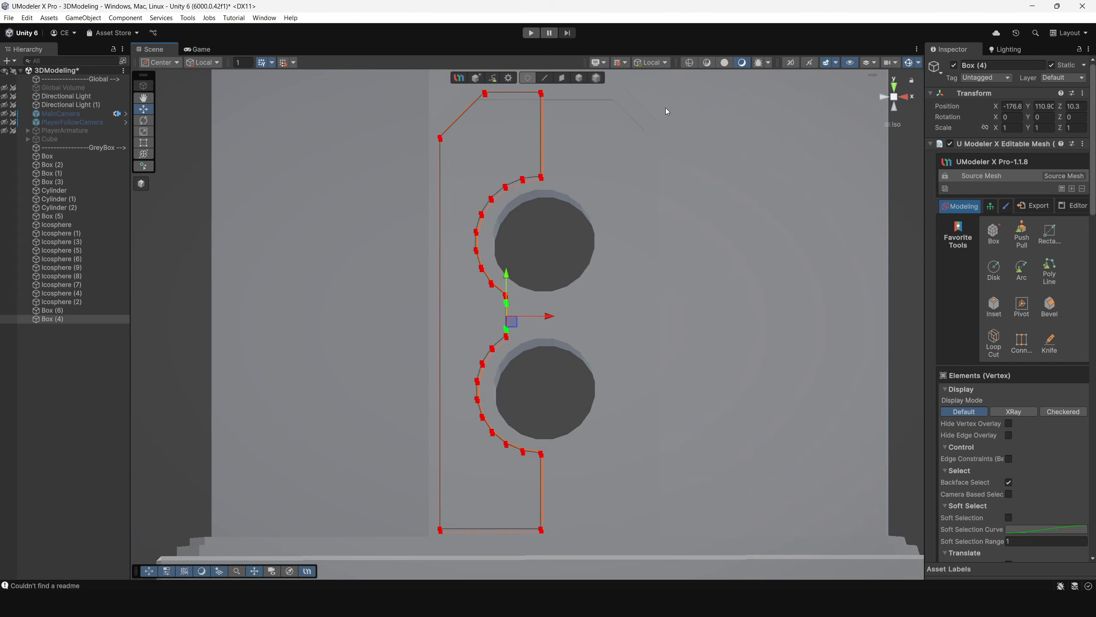
Move the whole notched block in depth to a Z position of 9.9
click(586, 80)
alt+drag(605, 218, 541, 193)
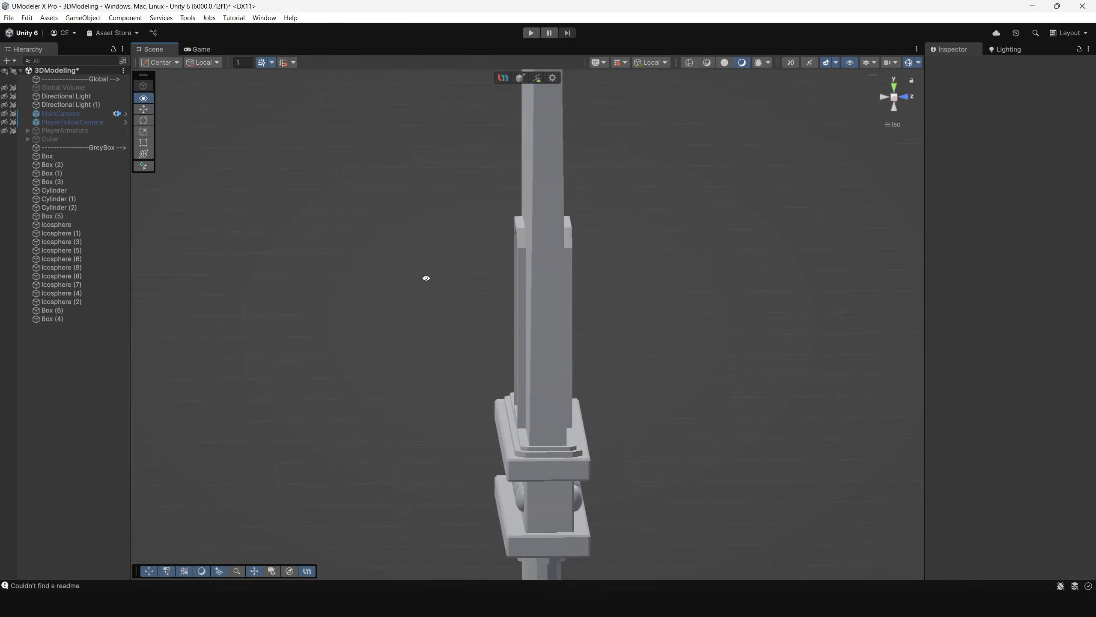
alt+drag(426, 279, 522, 251)
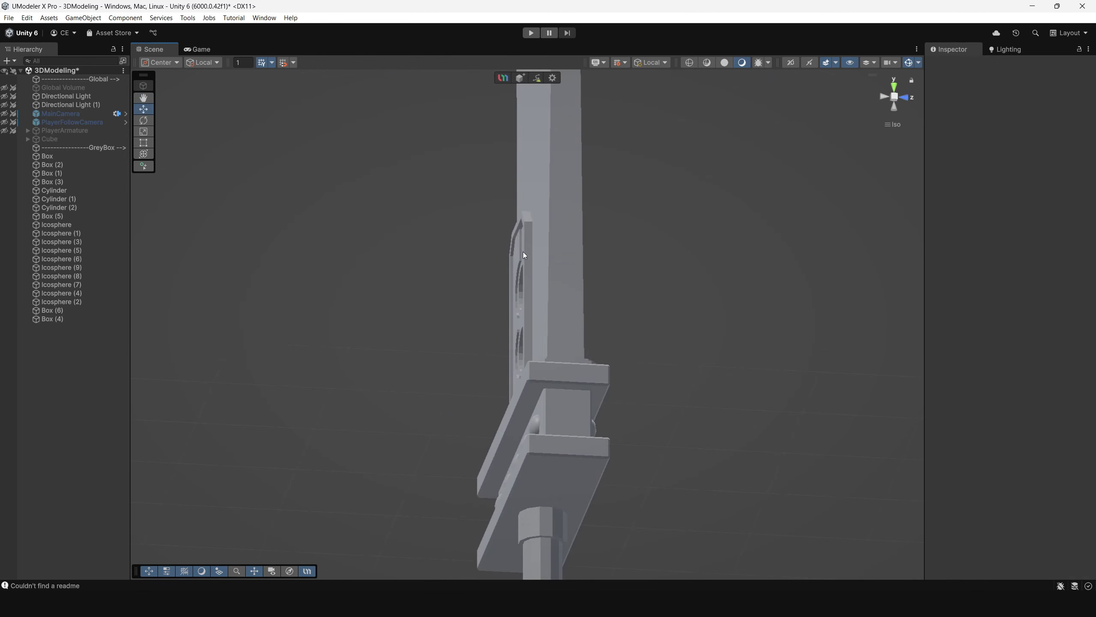
click(520, 249)
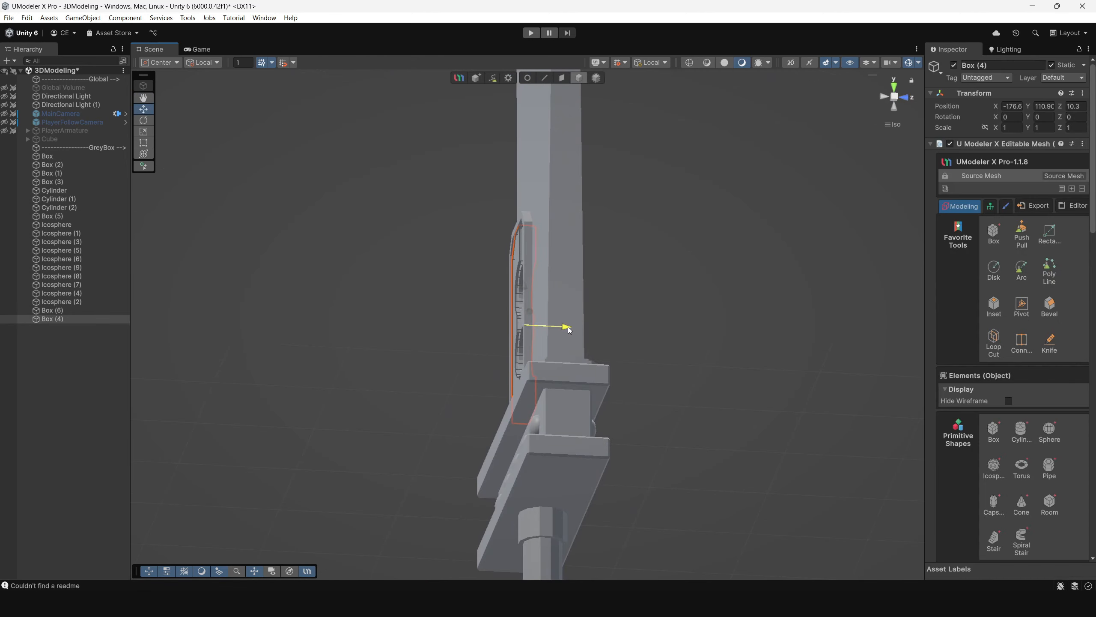
drag(568, 327, 565, 327)
click(444, 256)
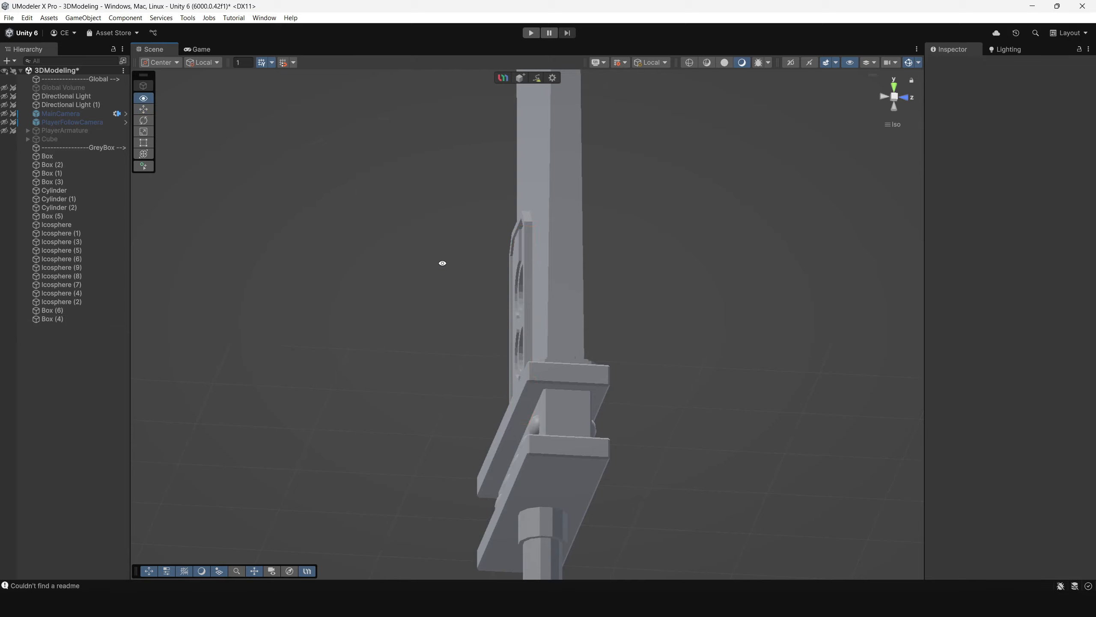
alt+drag(443, 262, 710, 298)
click(516, 191)
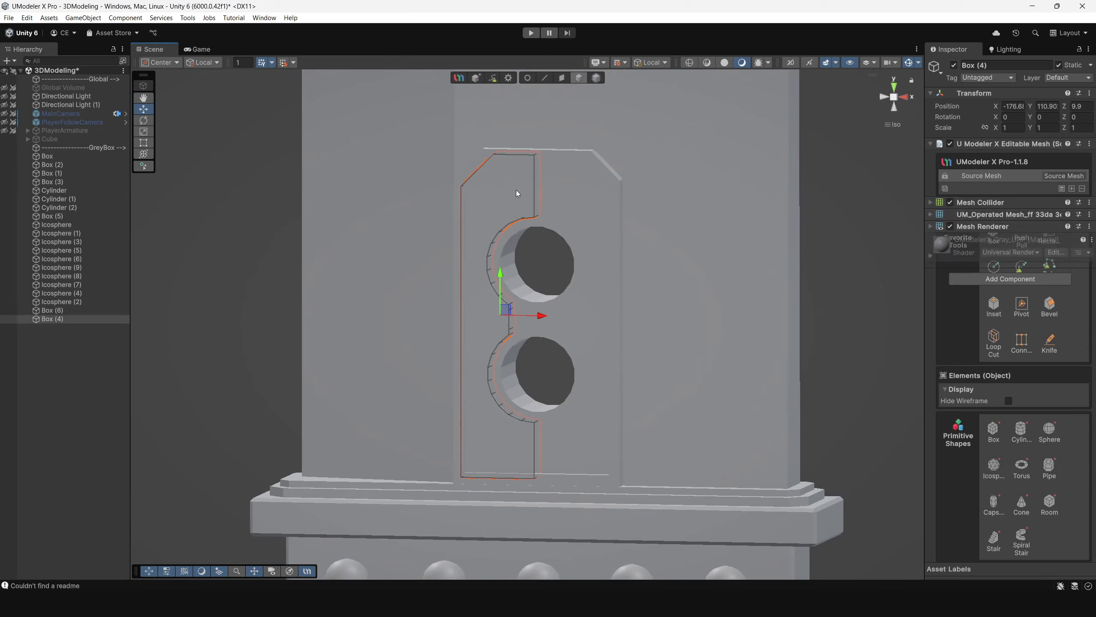
Try to move the block's inner-edge vertices toward its outer side in the straight back view, and undo the shift
click(885, 102)
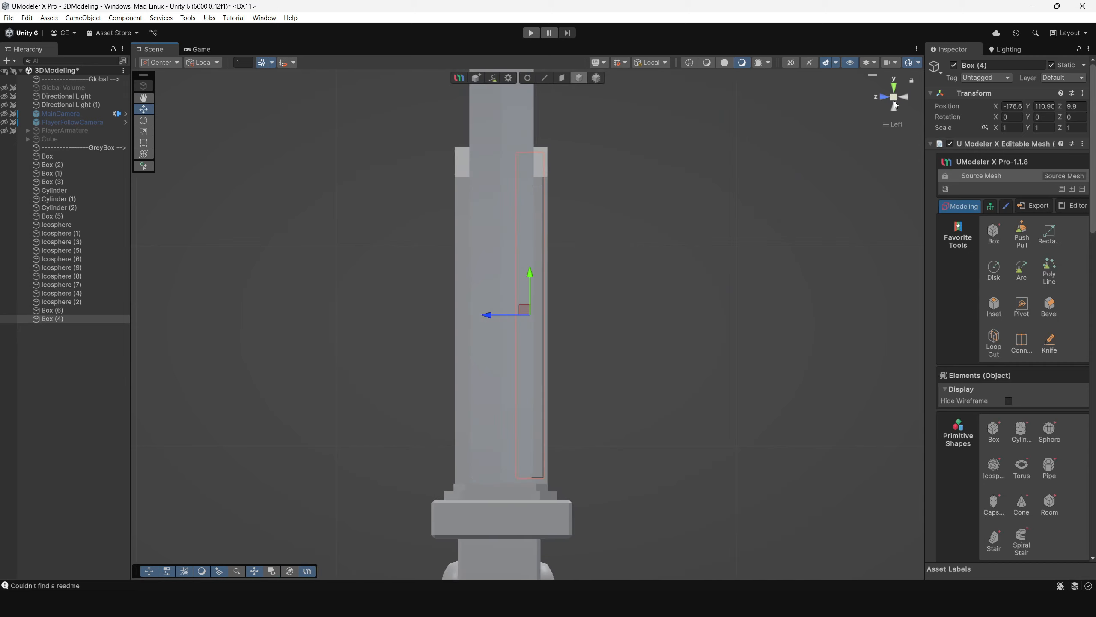
click(527, 78)
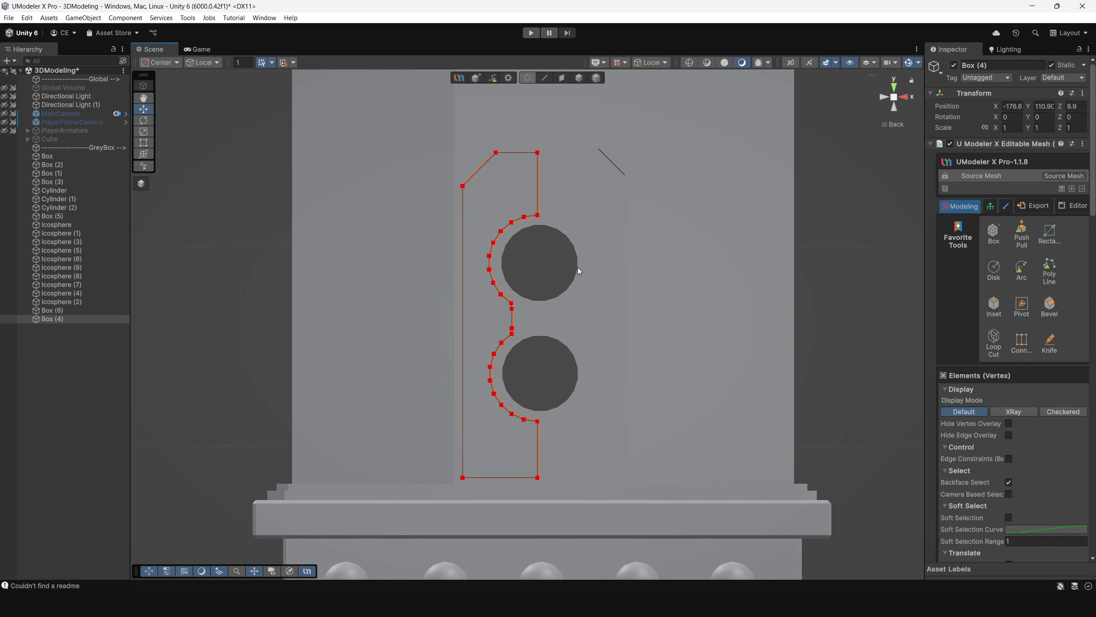
middle_drag(579, 440, 578, 405)
drag(583, 477, 526, 177)
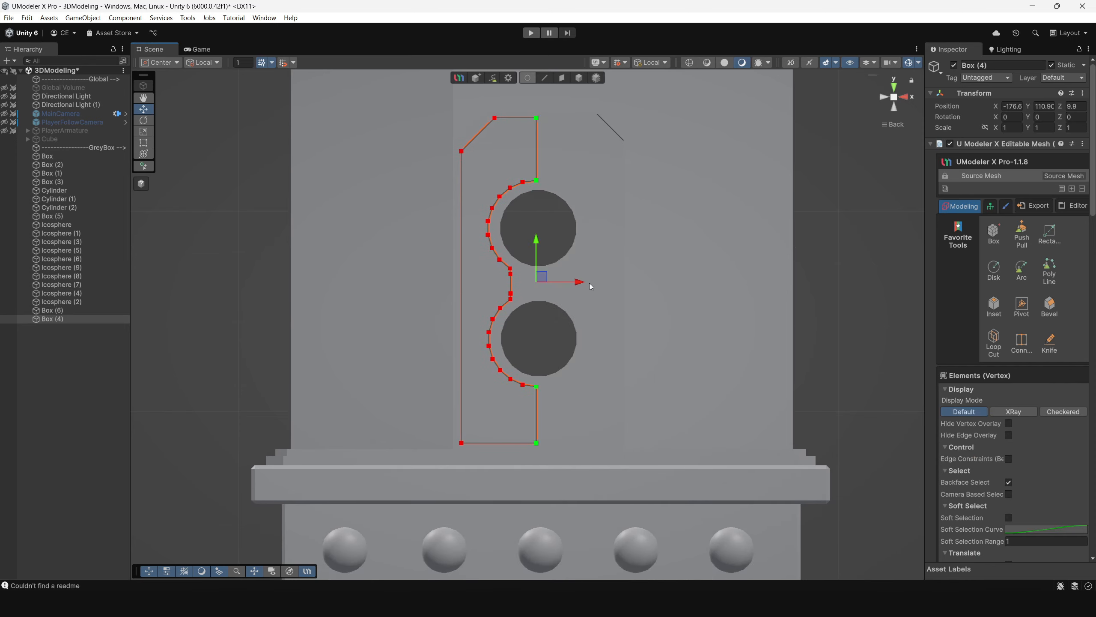
drag(579, 283, 566, 283)
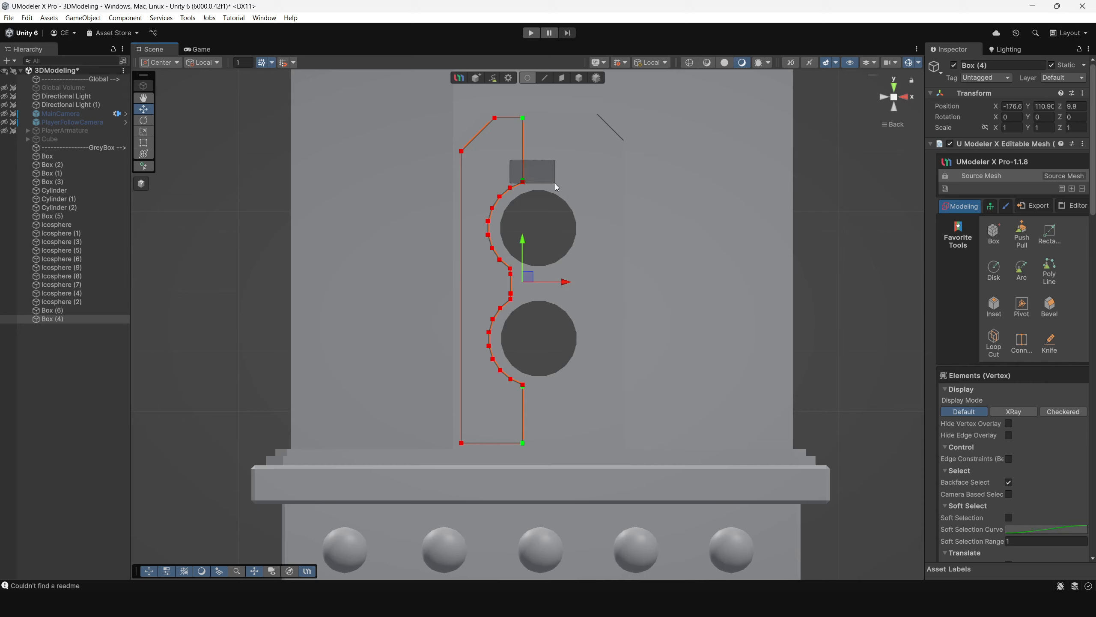
drag(555, 184, 555, 180)
key(ctrl+z)
key(ctrl+z)
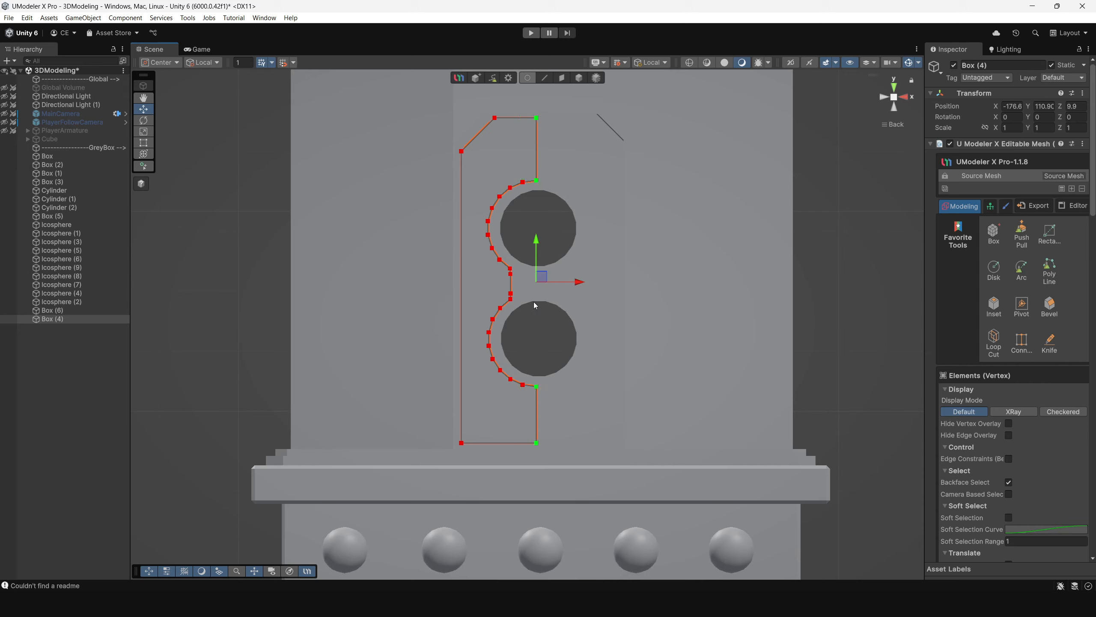
Scale the two outermost notch-end vertices on the block's inner edge vertically apart from each other
drag(532, 379, 532, 378)
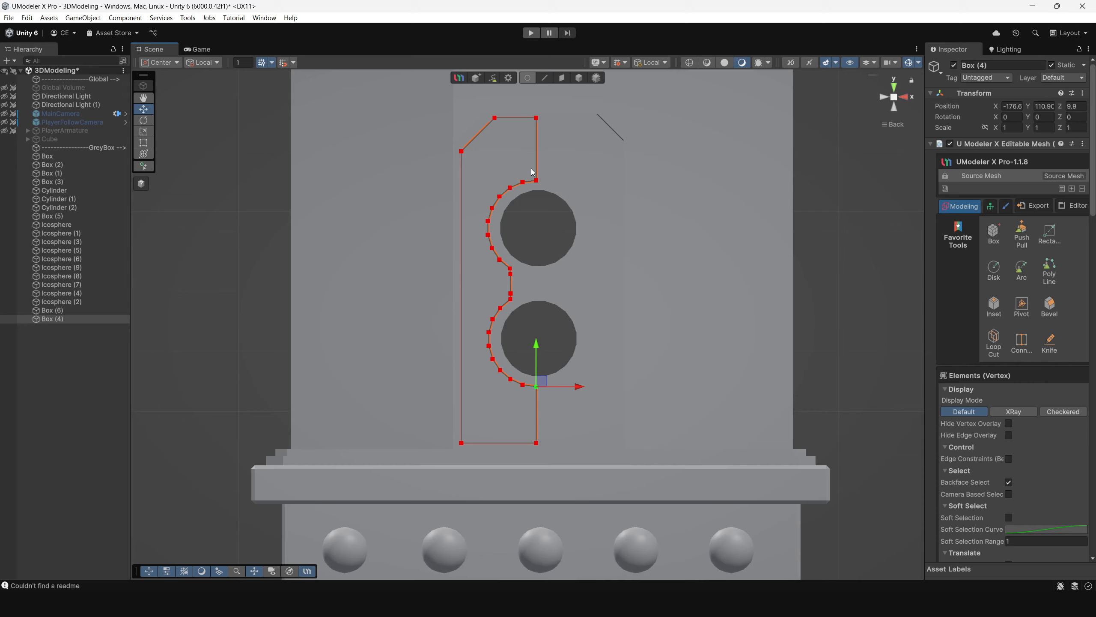
shift+drag(532, 171, 550, 196)
key(r)
drag(536, 240, 536, 236)
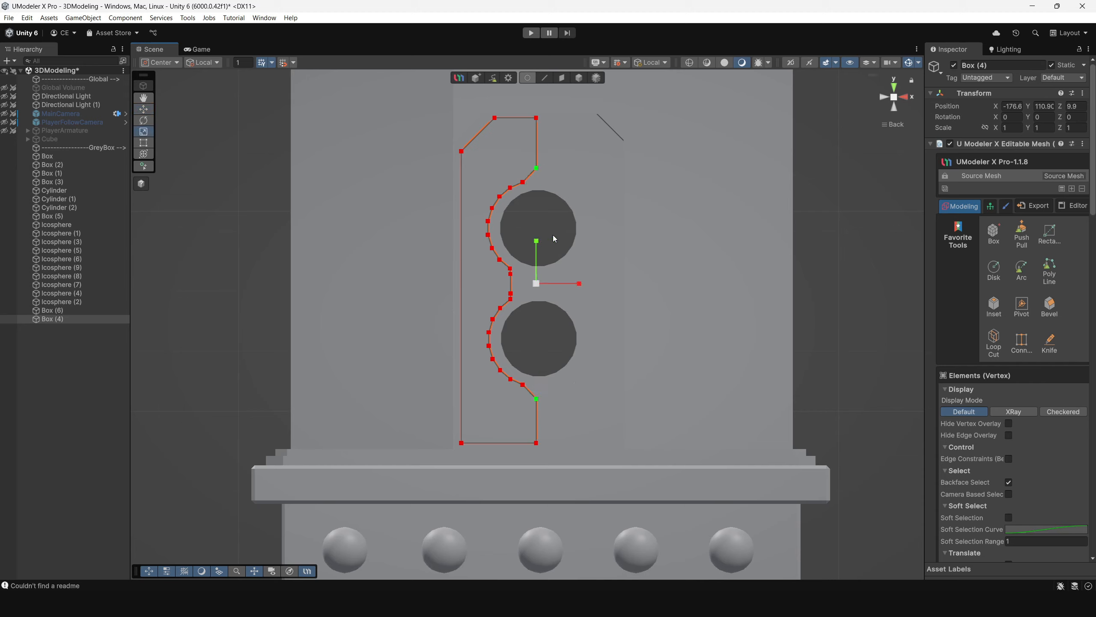
Move all the block's inner-edge vertices toward its outer side, in line with the next notch vertices
drag(530, 104, 576, 463)
key(w)
drag(578, 282, 565, 283)
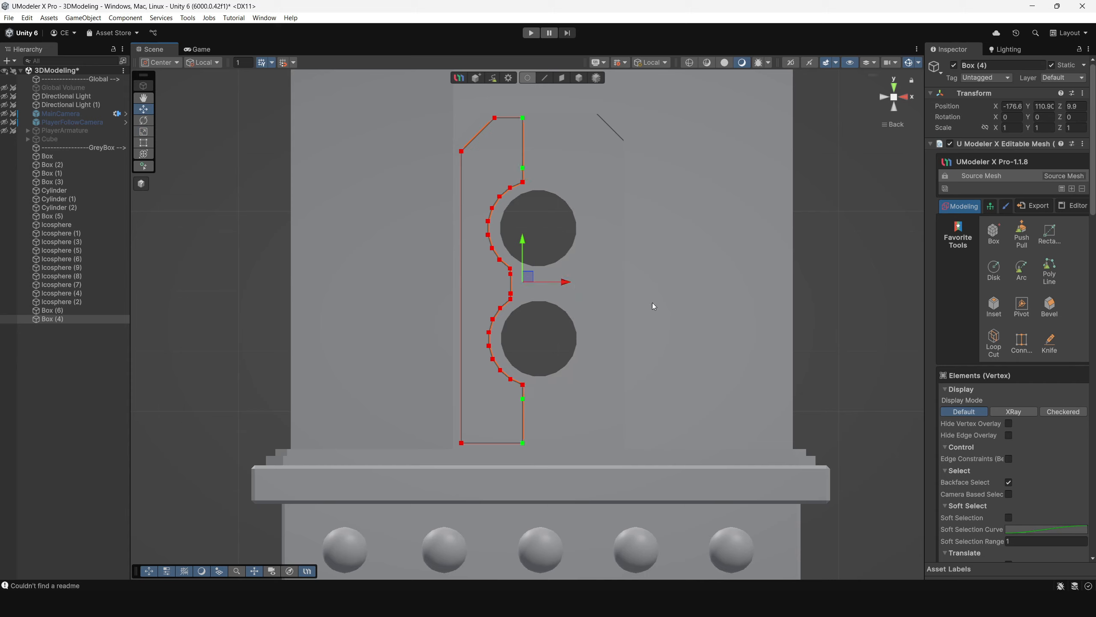
click(579, 78)
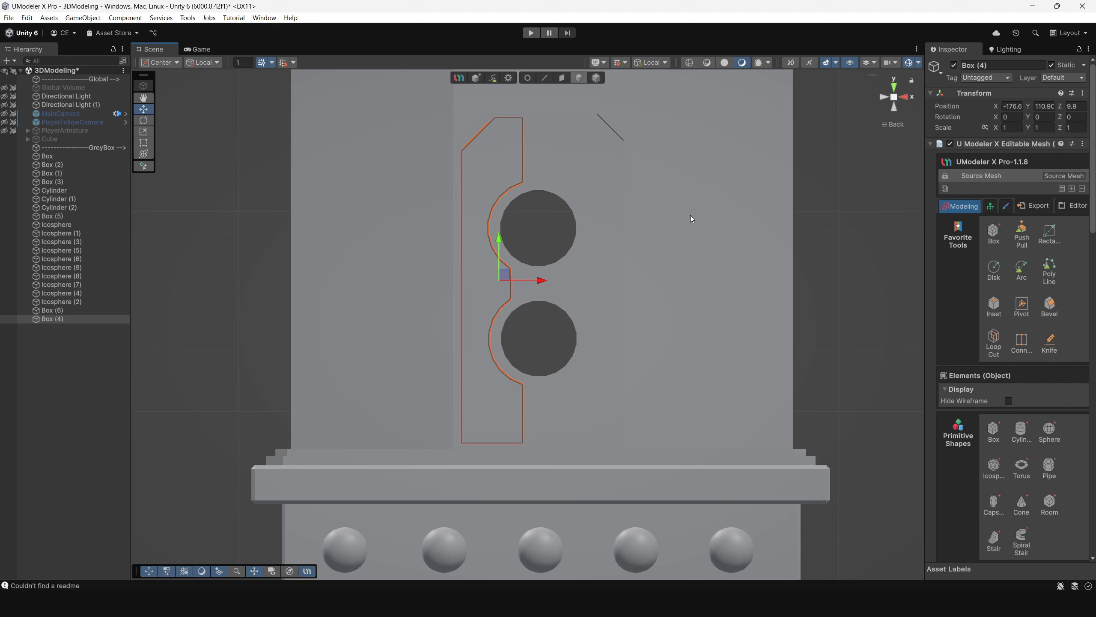
Move the bridge's vertices inward between the holes and shift the upper and lower inner-edge vertices back to align with them
key(1)
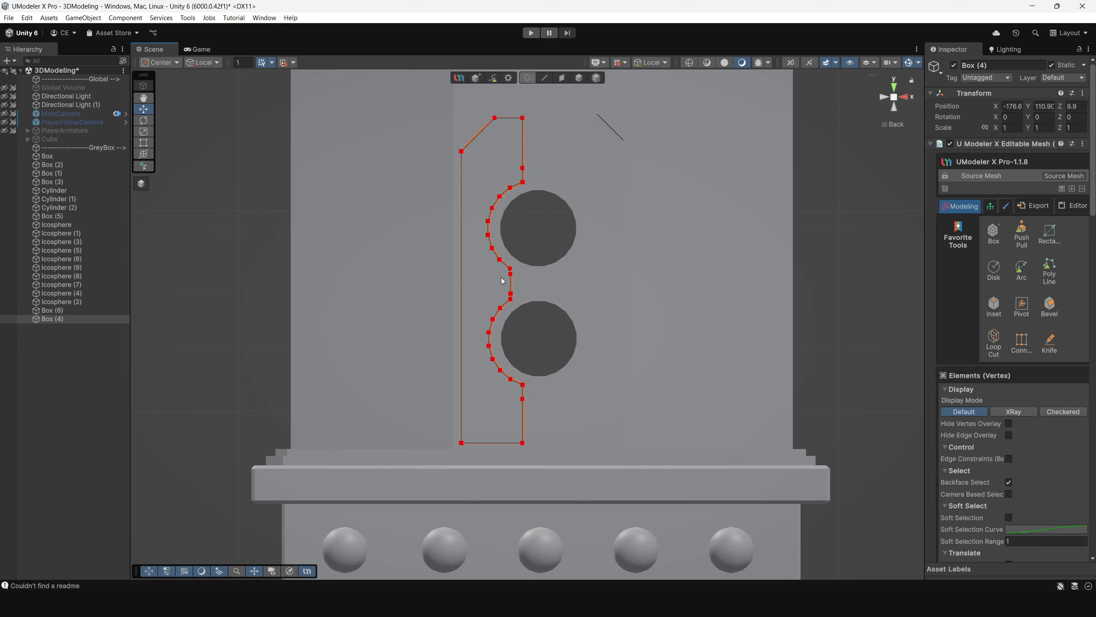
drag(511, 284, 559, 286)
drag(519, 103, 557, 473)
drag(567, 287, 561, 286)
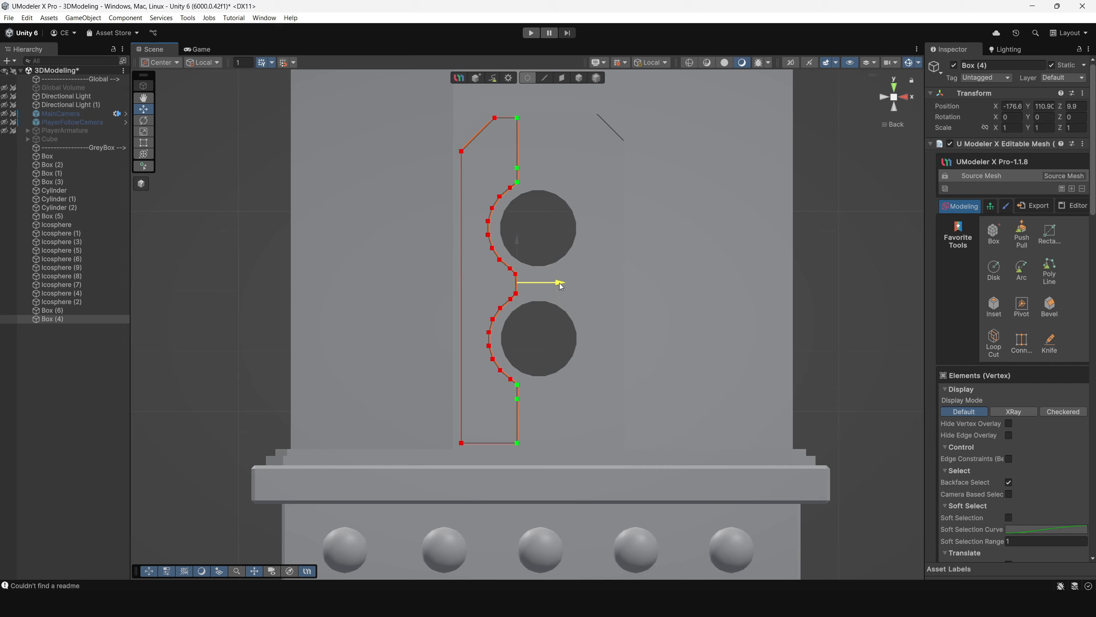
click(580, 79)
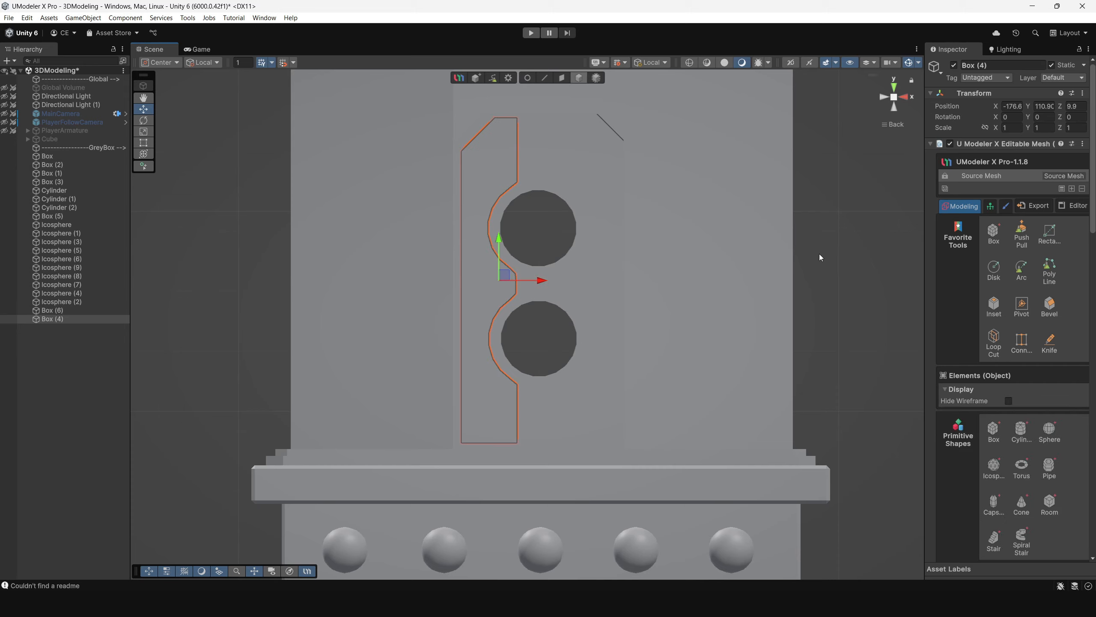
Examine the reshaped notched block's fit inside the chamfered panel from the front and the sides
click(823, 262)
click(508, 274)
scroll(507, 274, down, 6)
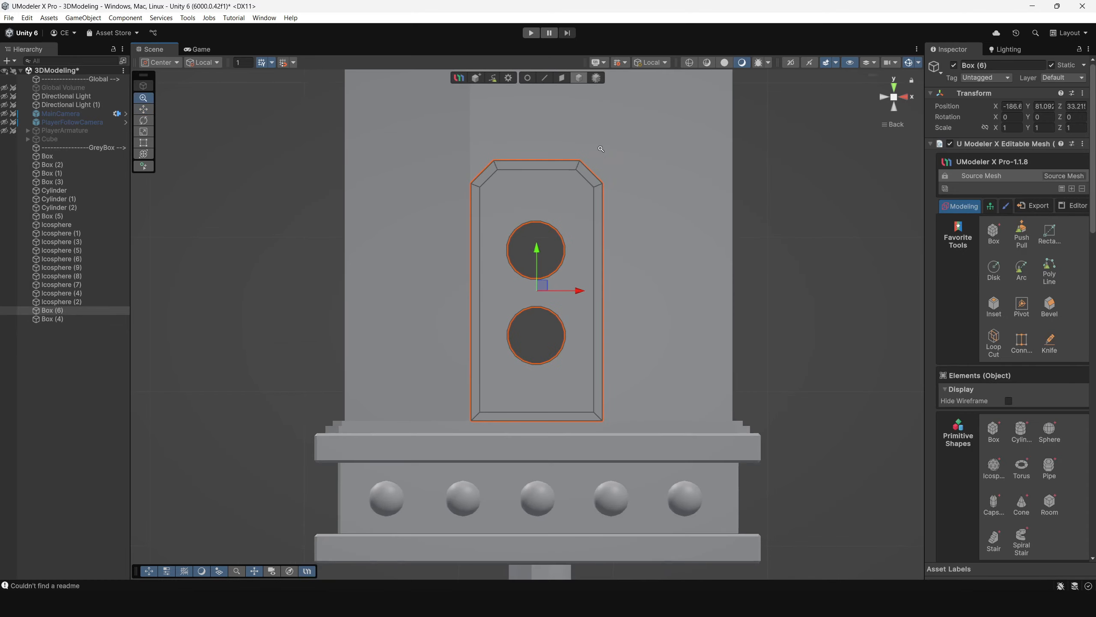
alt+drag(574, 233, 461, 271)
click(493, 271)
alt+drag(387, 285, 642, 258)
click(398, 233)
Add a Mirror modifier on the X axis to the notched block and set its plane midway across the holes, at a distance of about 25.8
click(496, 282)
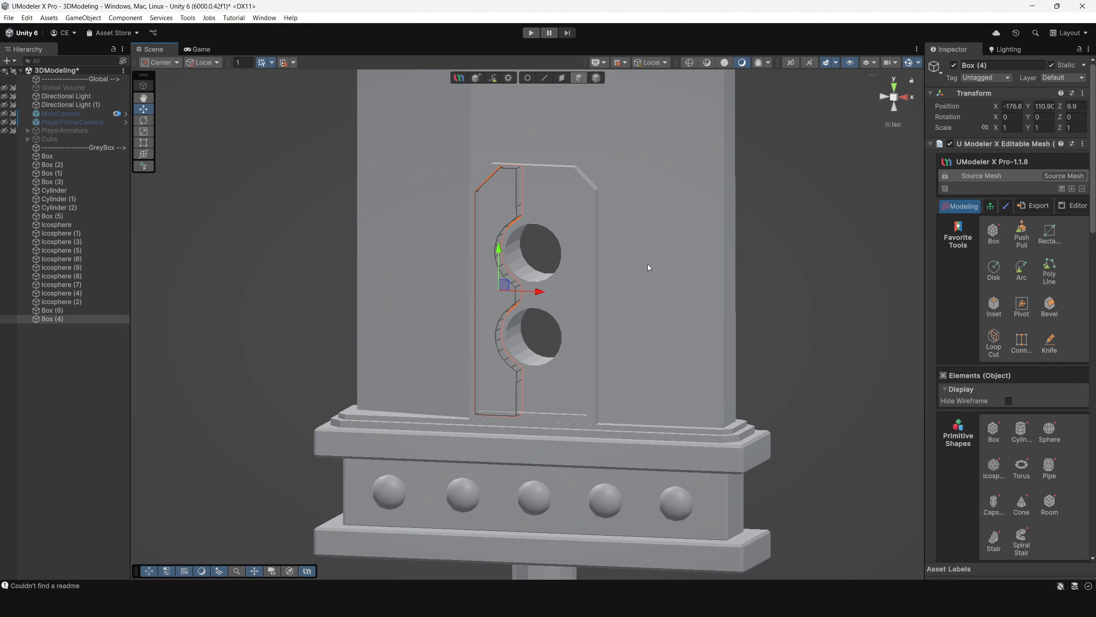
click(1071, 189)
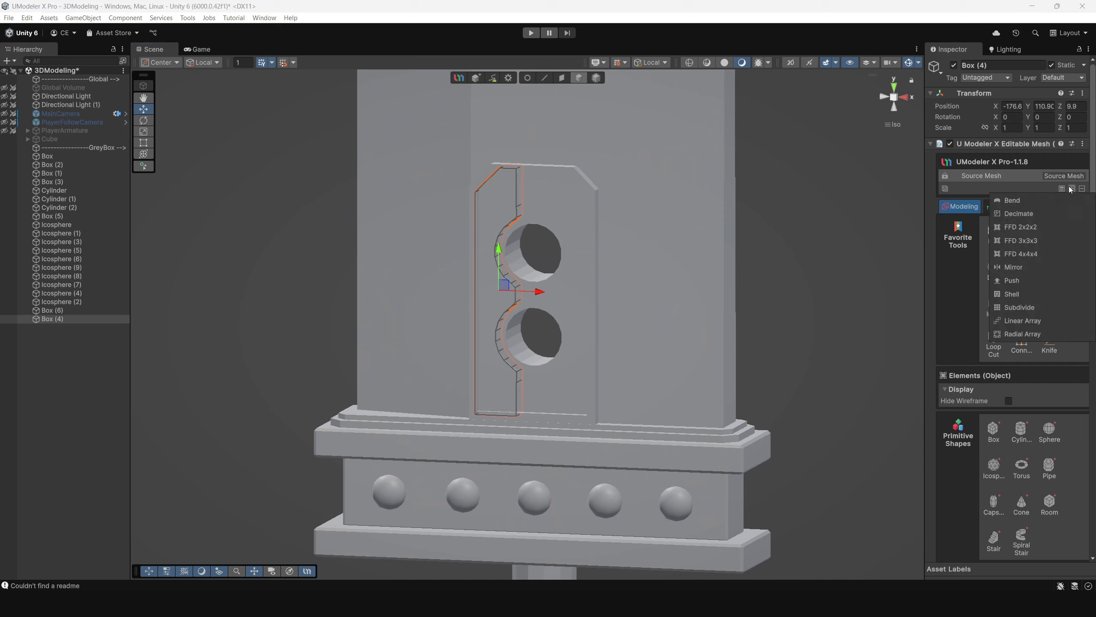
click(1041, 269)
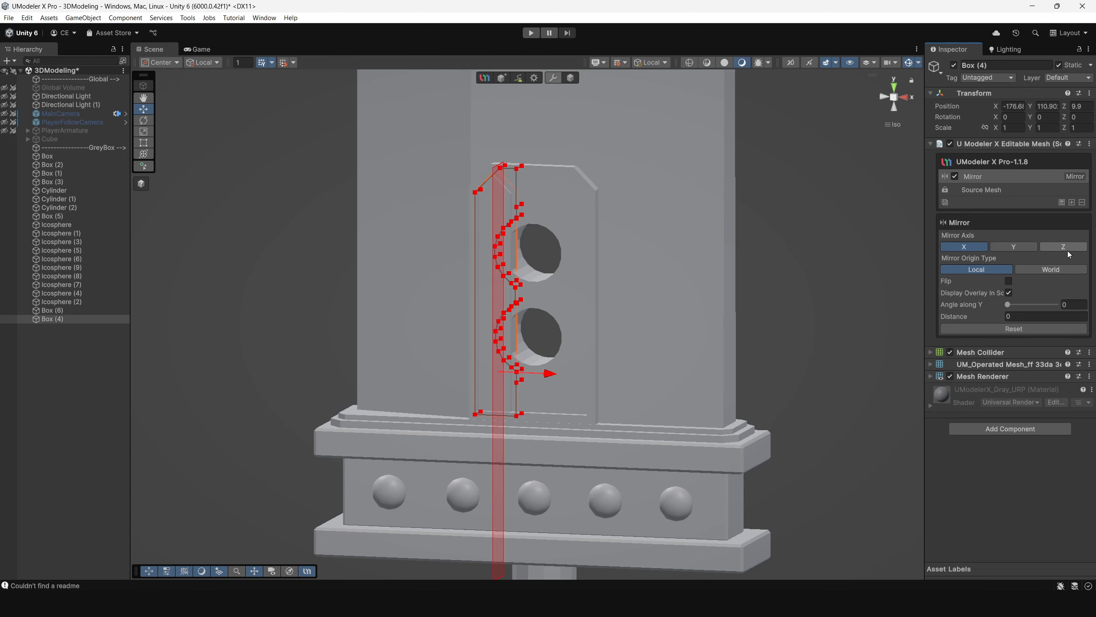
drag(549, 374, 590, 378)
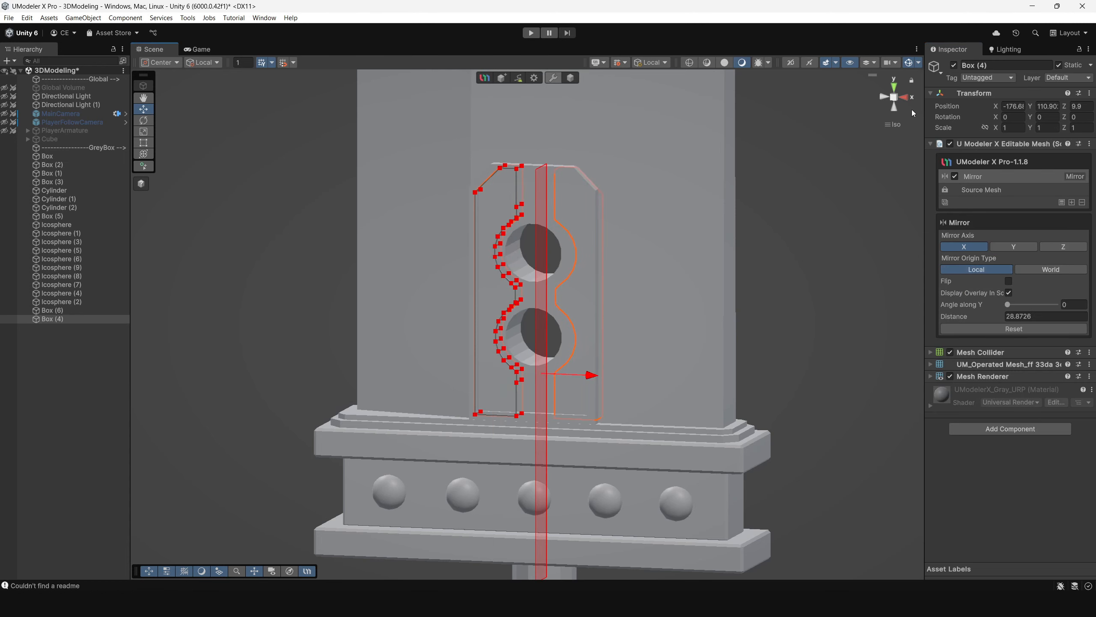
click(886, 102)
click(903, 96)
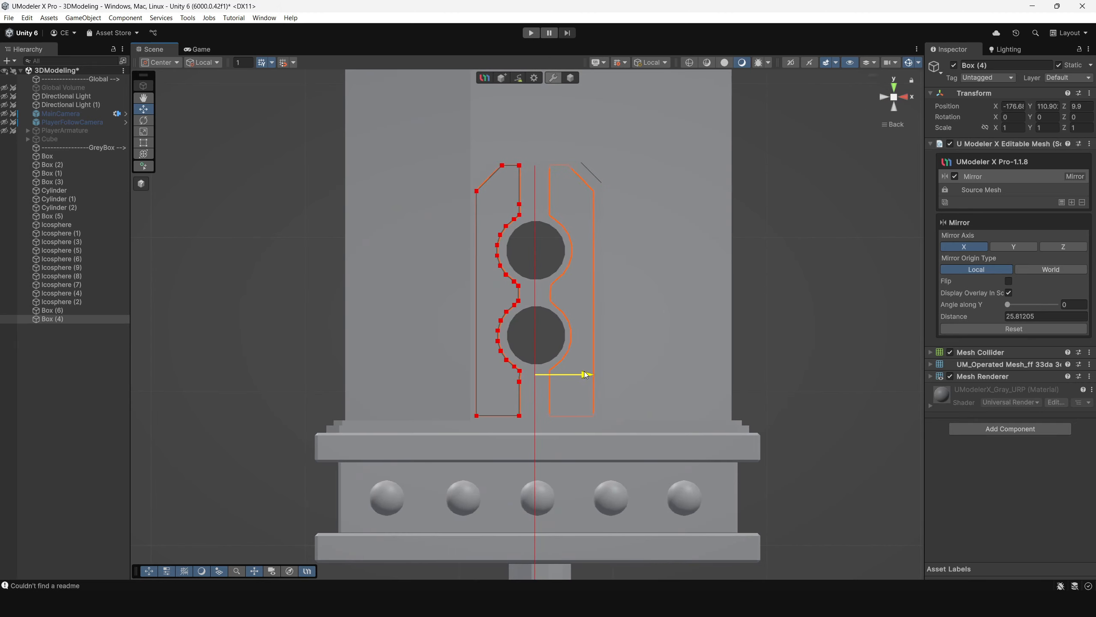
click(893, 99)
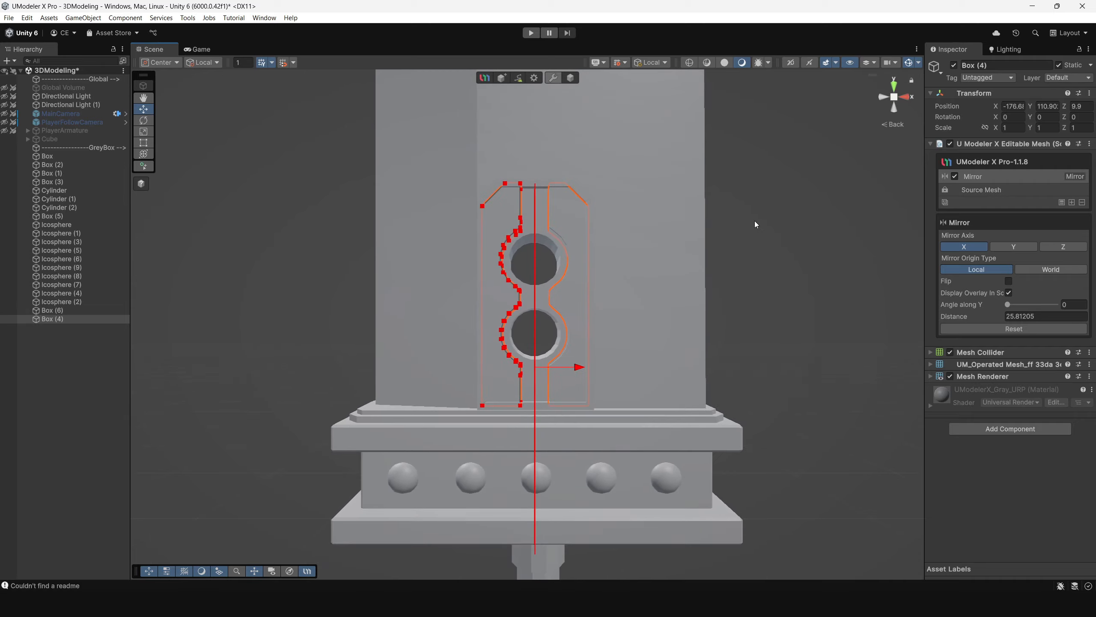
Examine the mirrored notched halves inside the chamfered panel from both sides and around the holes
click(754, 221)
alt+drag(755, 221, 555, 317)
scroll(547, 240, down, 10)
scroll(651, 450, up, 10)
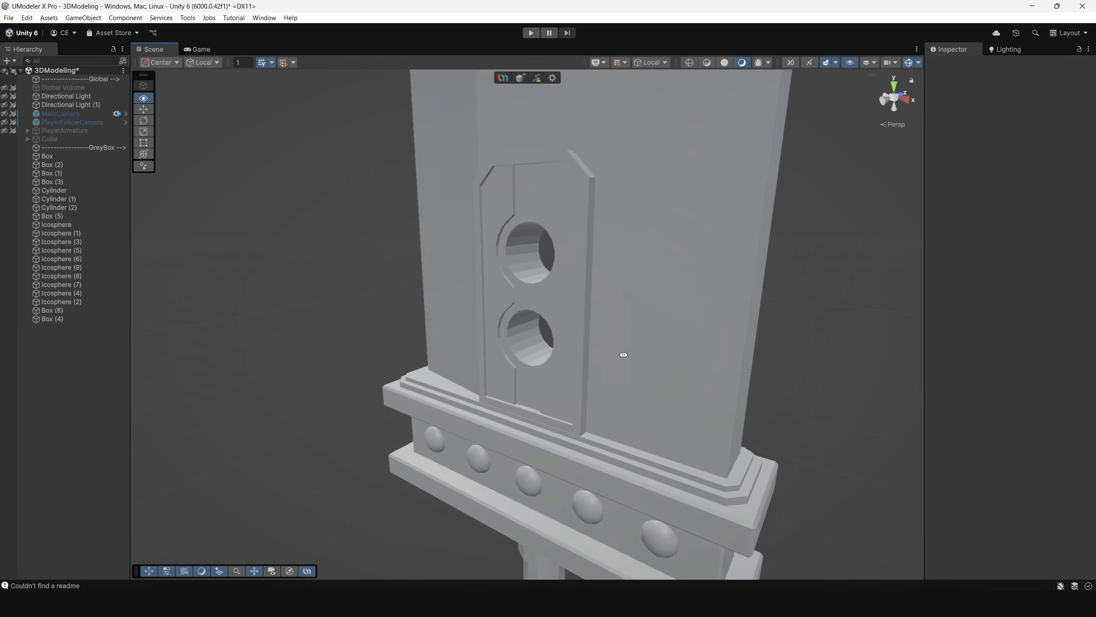
alt+drag(621, 357, 583, 207)
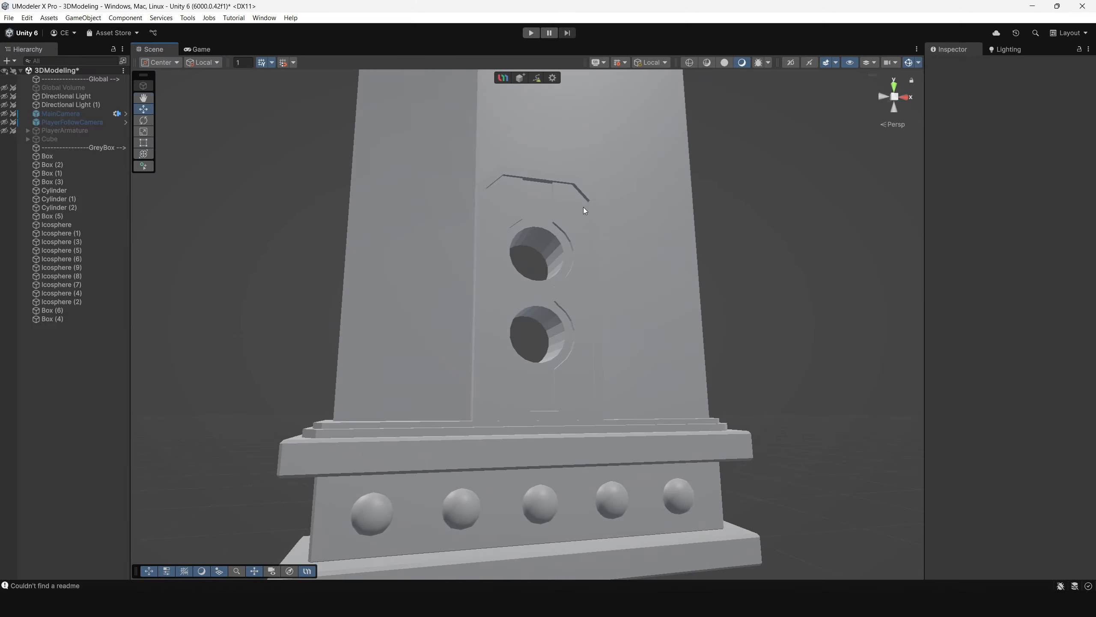
click(587, 212)
click(786, 248)
alt+drag(786, 247, 456, 408)
scroll(553, 419, up, 5)
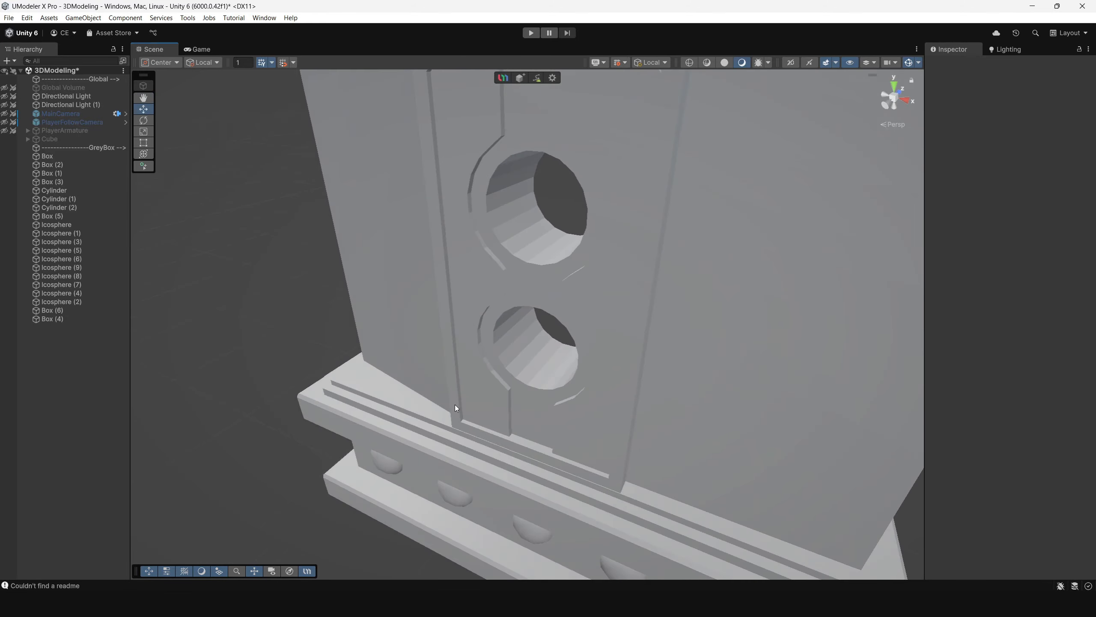
Select all vertices of the chamfered panel and scale them slightly outward along the blade's thickness
click(456, 404)
scroll(574, 358, down, 5)
alt+drag(574, 358, 531, 320)
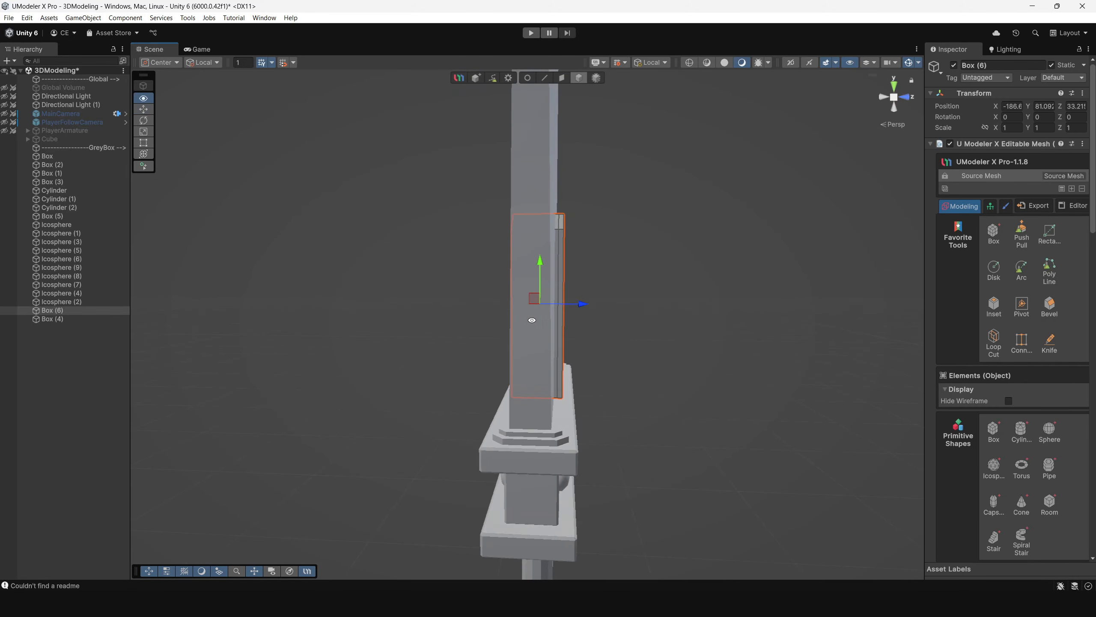
click(527, 78)
drag(654, 468, 497, 230)
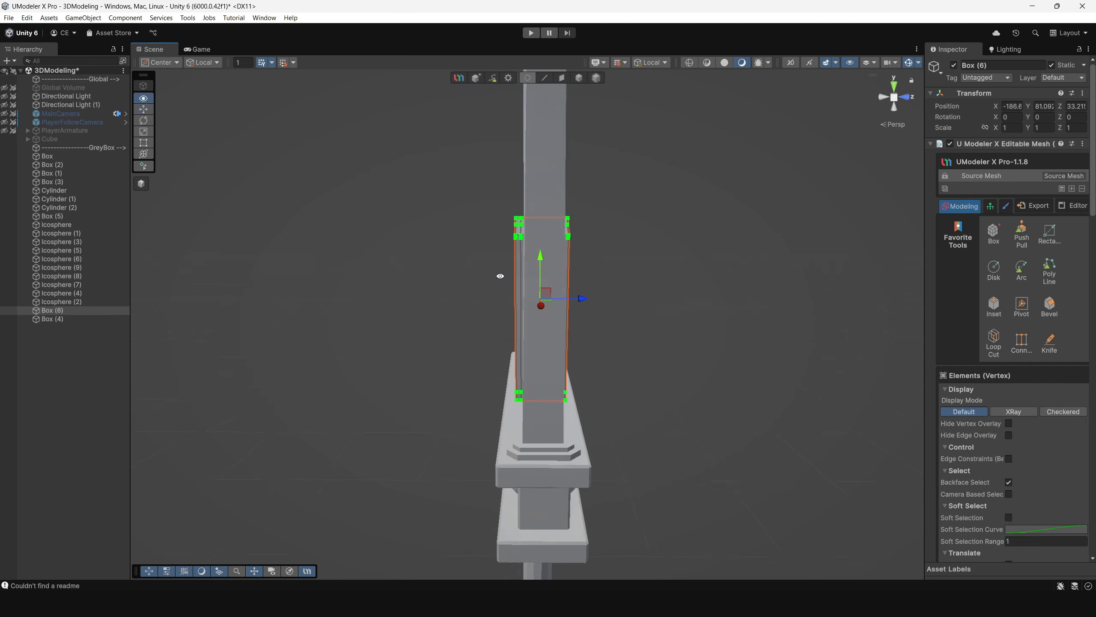
scroll(649, 456, up, 3)
alt+drag(650, 457, 632, 361)
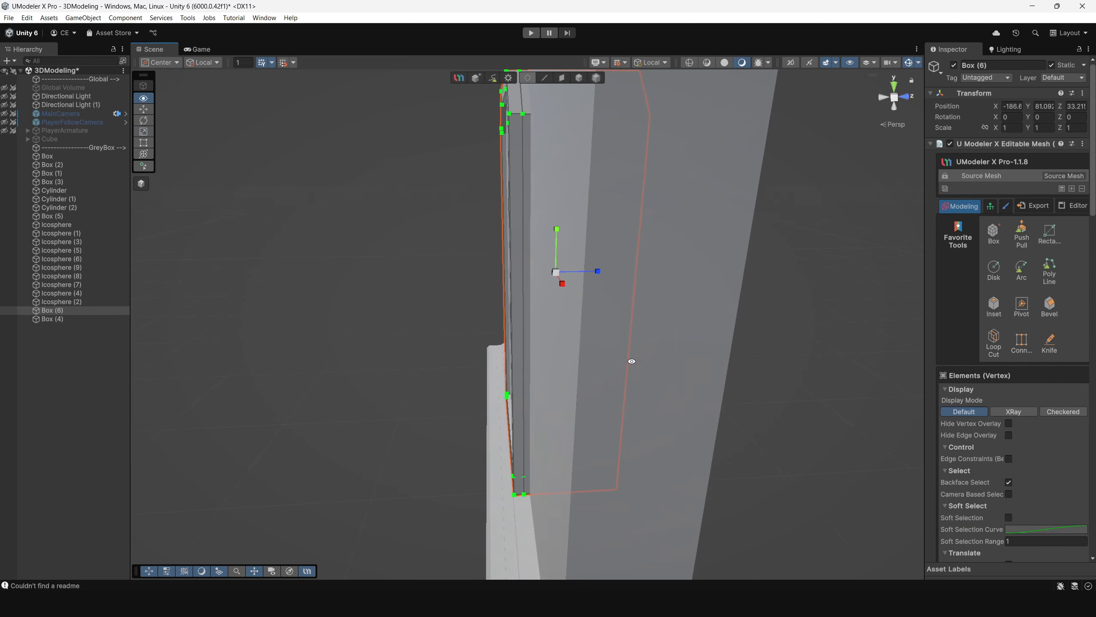
drag(597, 272, 599, 272)
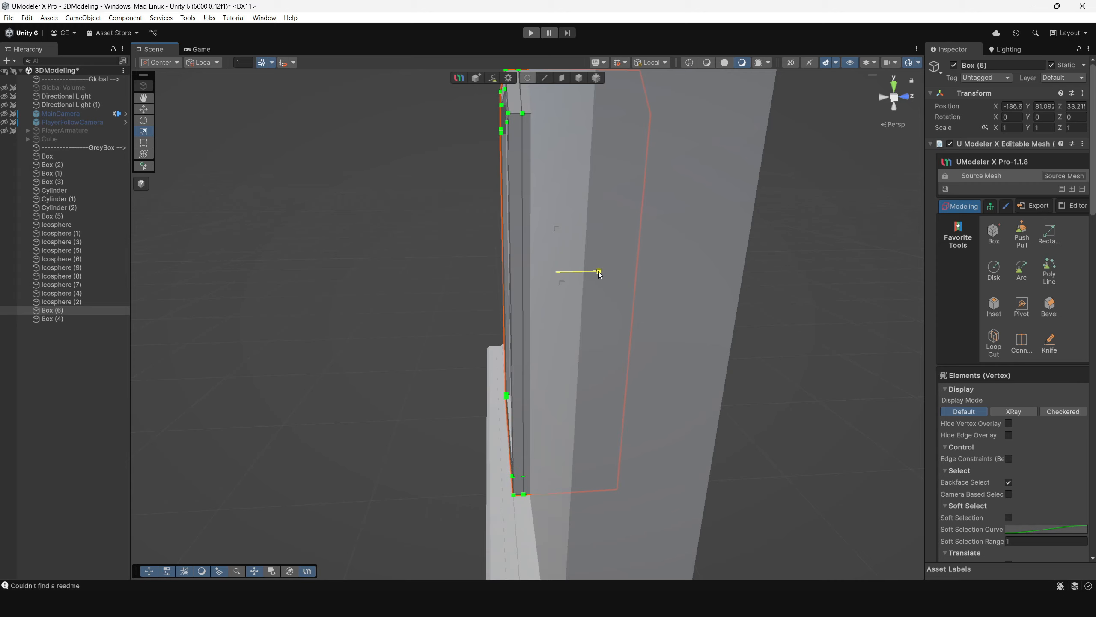
alt+drag(558, 322, 613, 194)
Switch the notched block to its Source Mesh and move the whole block along Z to about 9.3
key(Escape)
click(509, 283)
key(w)
click(1019, 190)
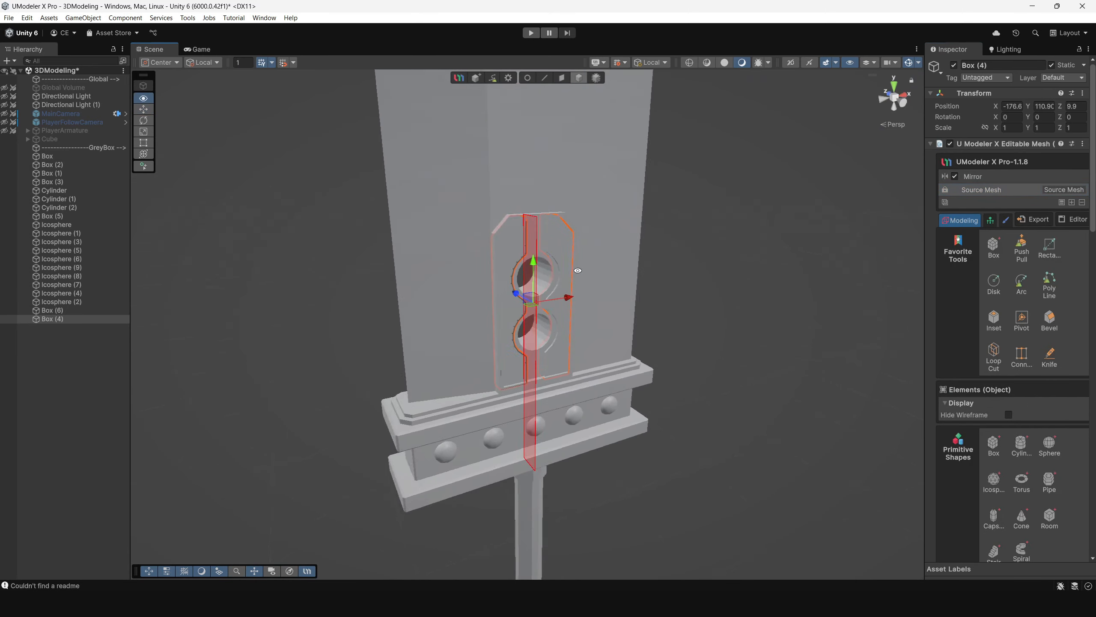
click(527, 79)
alt+drag(466, 233, 579, 281)
key(4)
scroll(579, 259, up, 7)
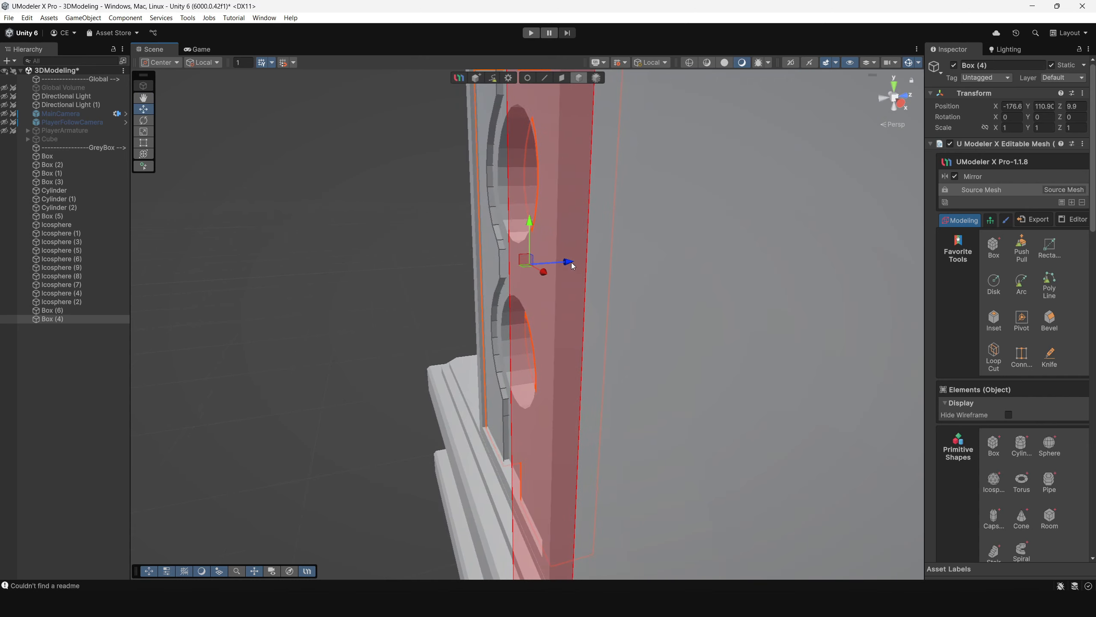
drag(569, 271, 570, 264)
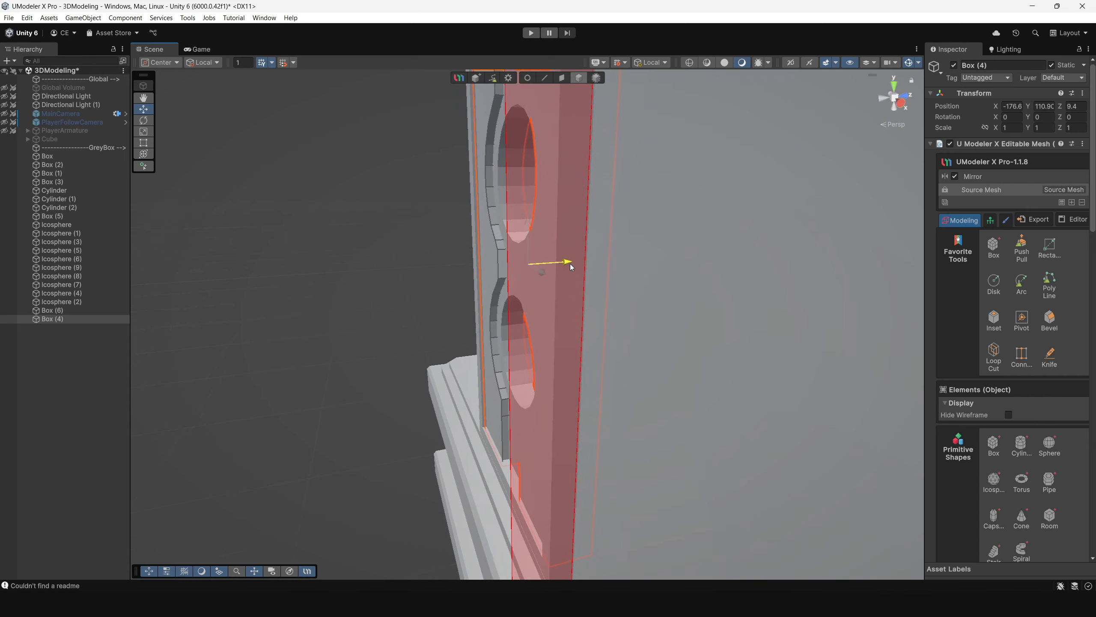
Move the chamfered panel's recessed face around the two holes along the depth axis by about 2.26
click(488, 254)
scroll(489, 254, down, 6)
alt+drag(488, 254, 516, 217)
alt+right_drag(516, 218, 515, 311)
alt+drag(516, 310, 532, 288)
click(533, 288)
alt+drag(330, 255, 541, 242)
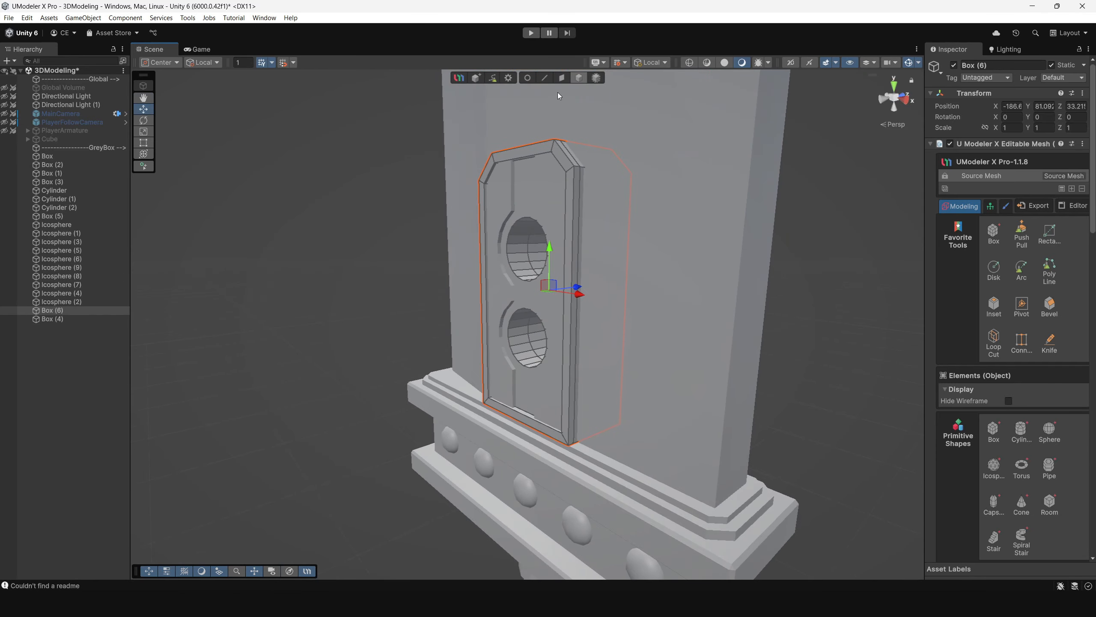
click(562, 78)
alt+drag(421, 263, 558, 297)
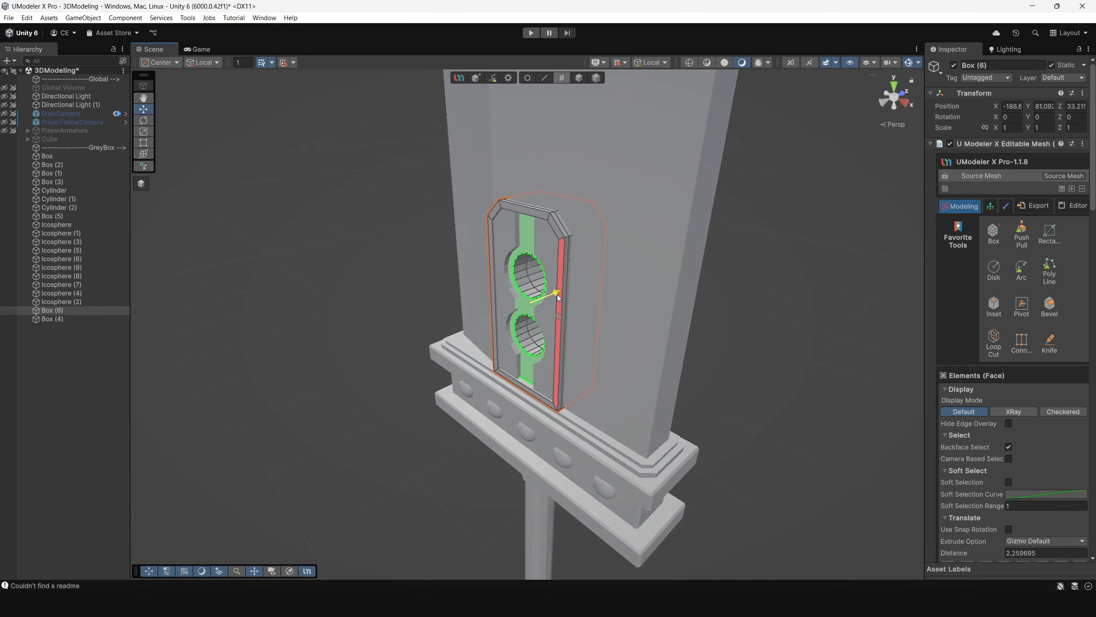
Apply the X-axis Mirror modifier on the notched block so both halves become editable mesh
click(646, 324)
alt+drag(646, 324, 594, 238)
scroll(628, 382, up, 5)
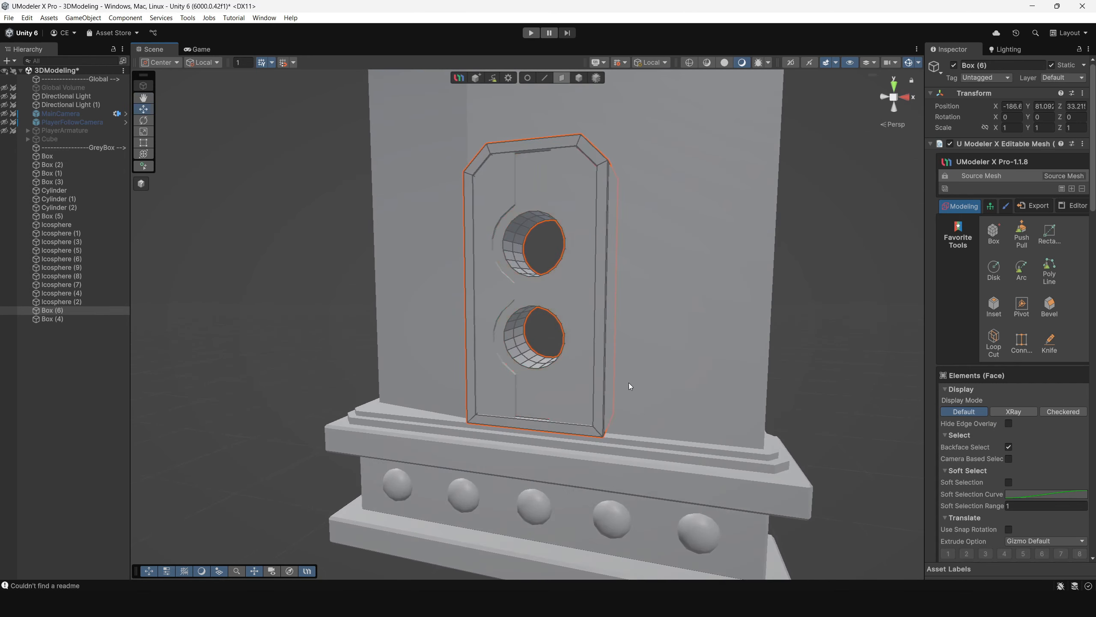
alt+drag(633, 287, 622, 113)
click(582, 78)
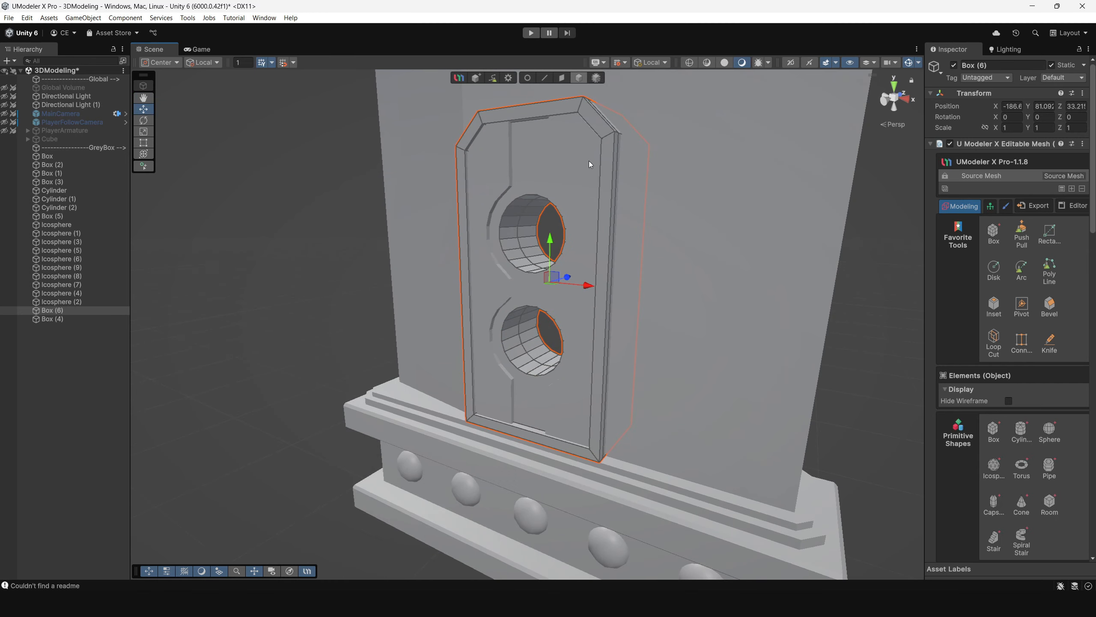
click(590, 164)
click(1007, 180)
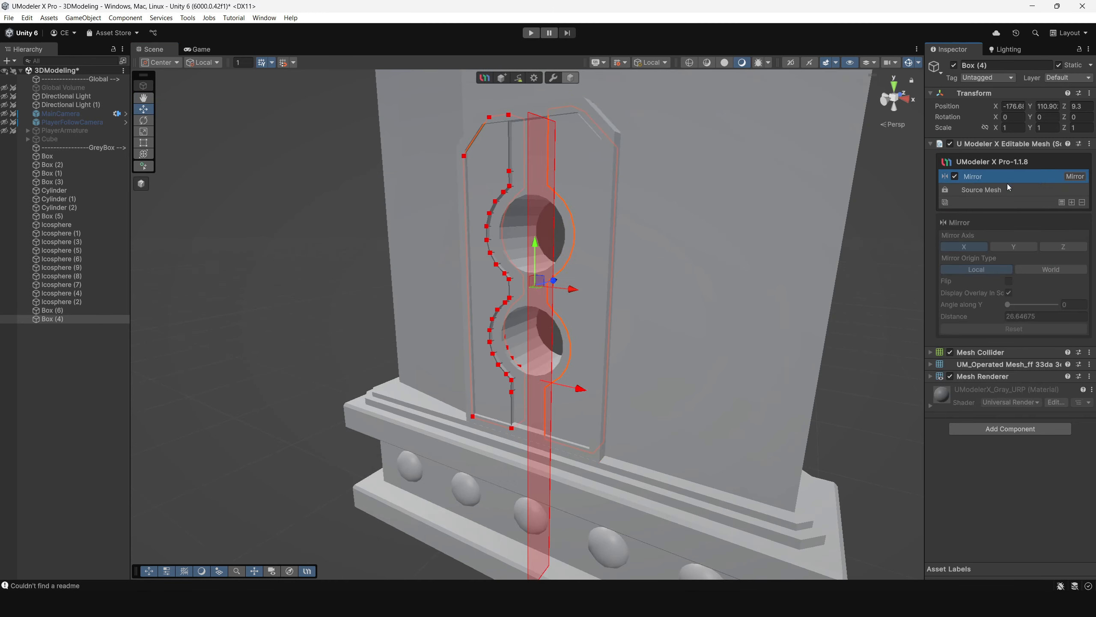
alt+drag(626, 257, 596, 266)
click(1062, 202)
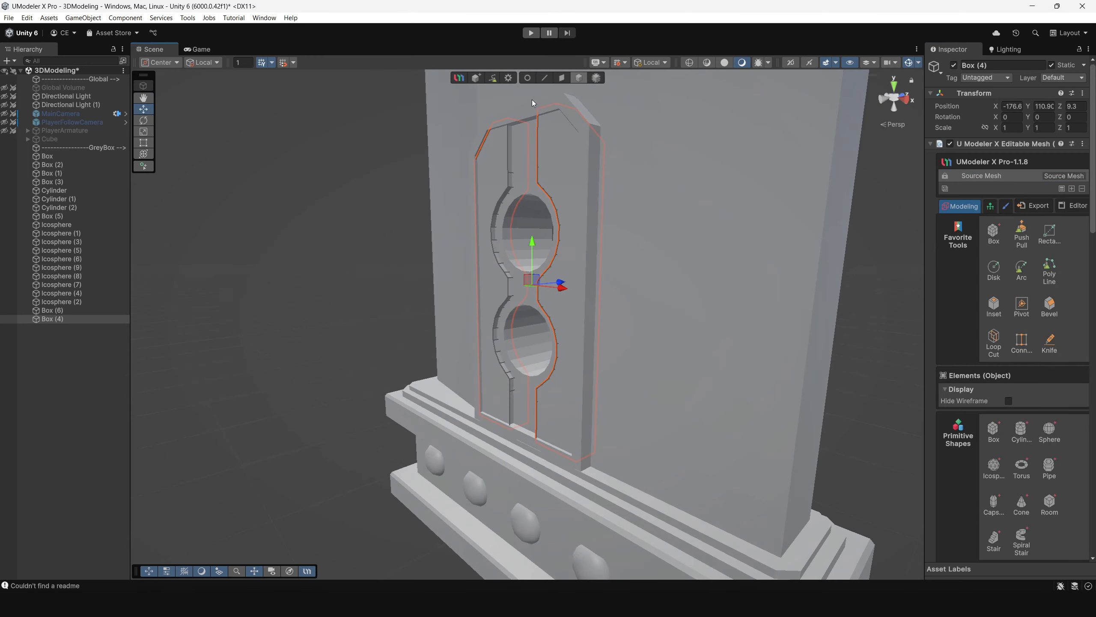
Add a new Mirror modifier to the two-sided notched block and set its mirror axis to Z
click(358, 220)
alt+drag(389, 294, 479, 298)
click(577, 277)
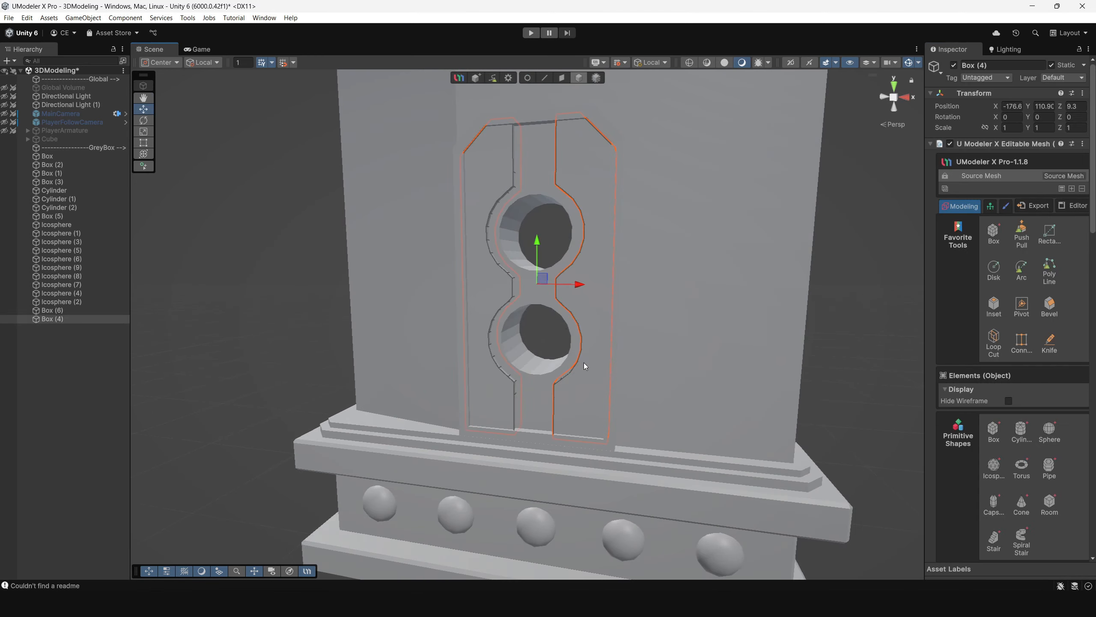
scroll(584, 362, down, 3)
alt+drag(591, 277, 675, 337)
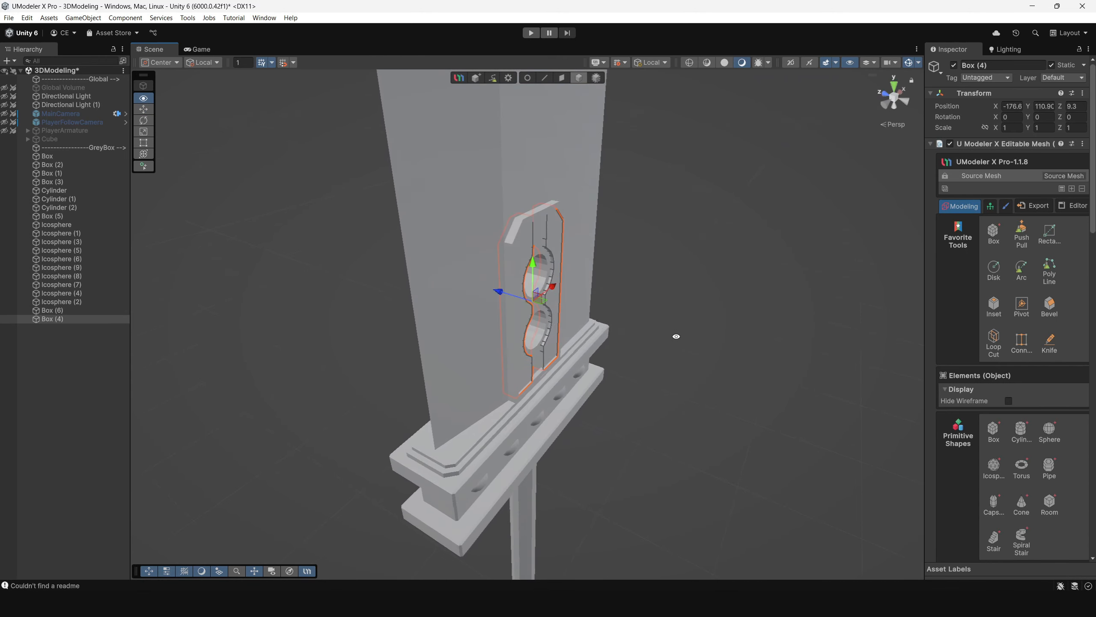
click(1072, 189)
click(1001, 267)
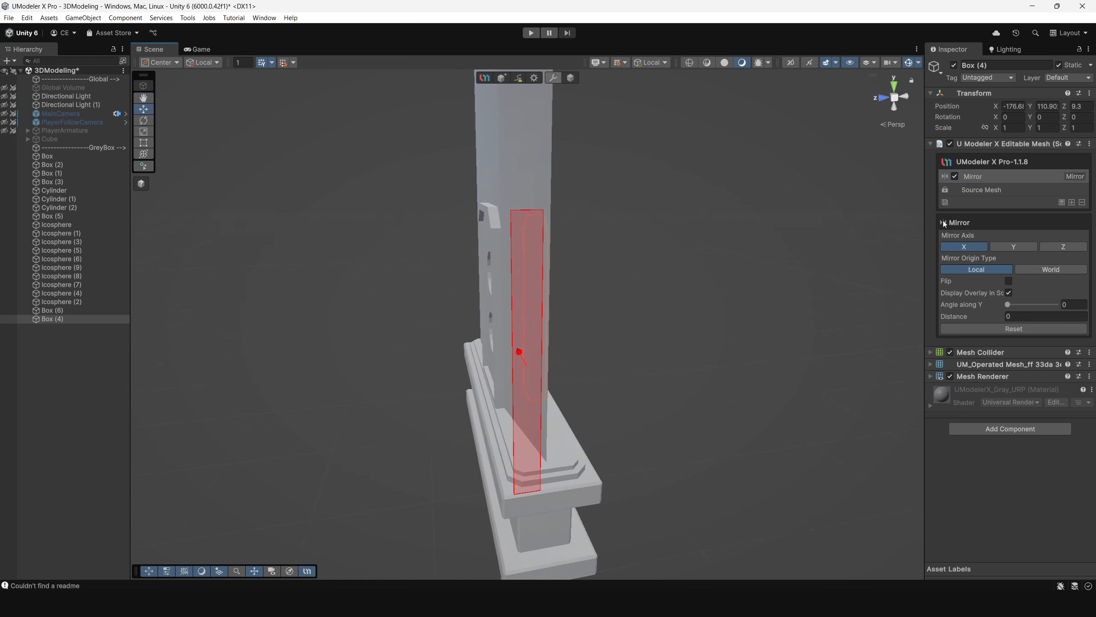
click(1063, 248)
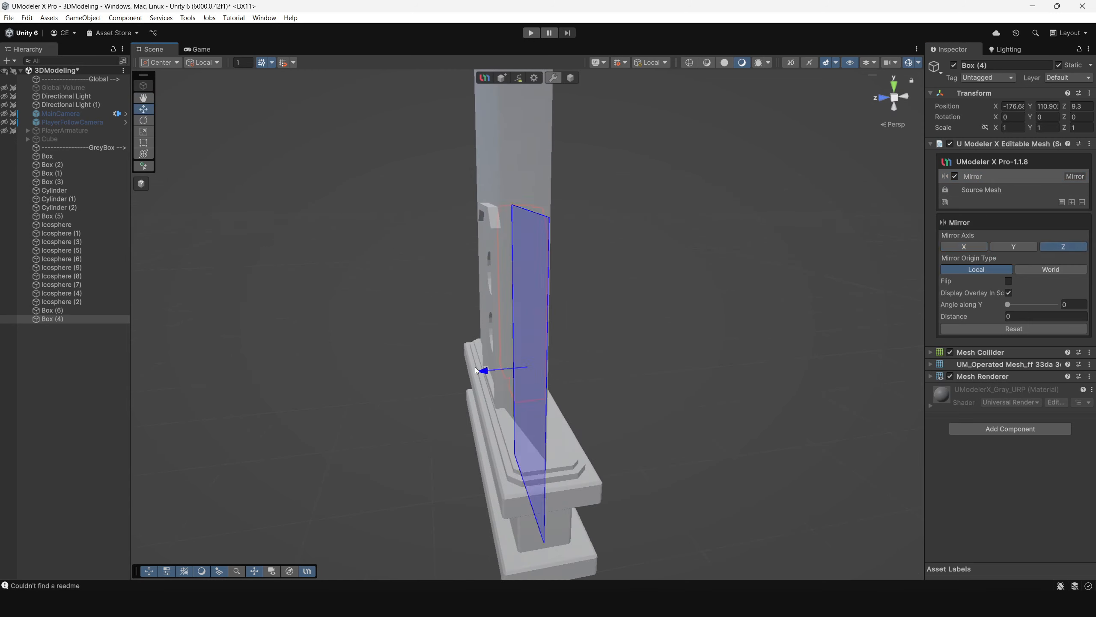
Move the Z mirror plane to the middle of the blade's thickness, at a distance of about 8.02
drag(476, 368, 437, 348)
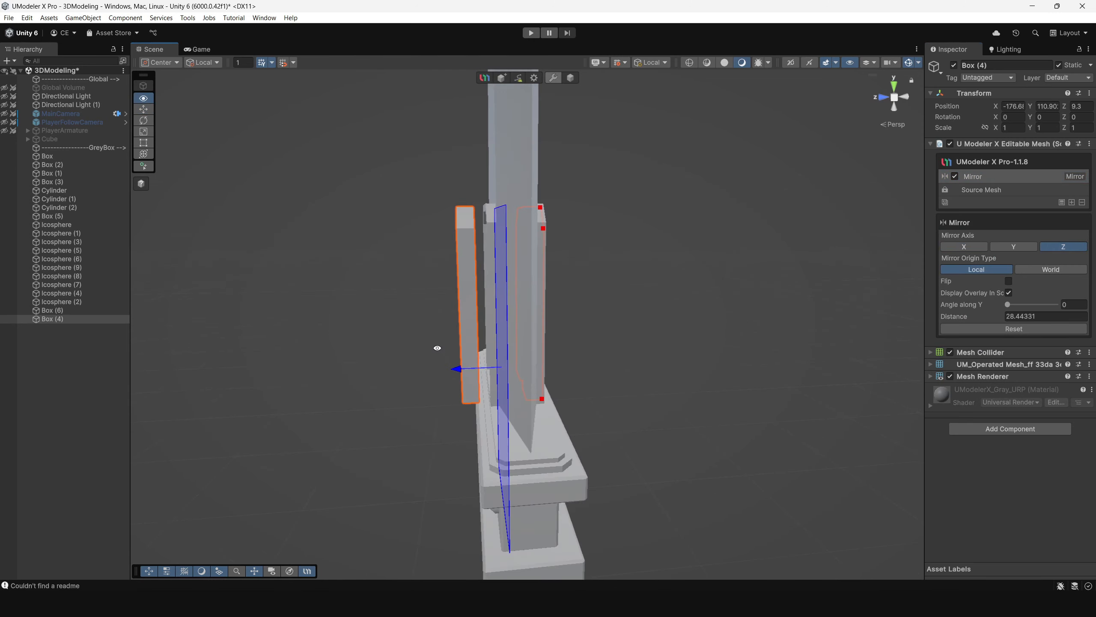
scroll(616, 298, up, 2)
click(882, 99)
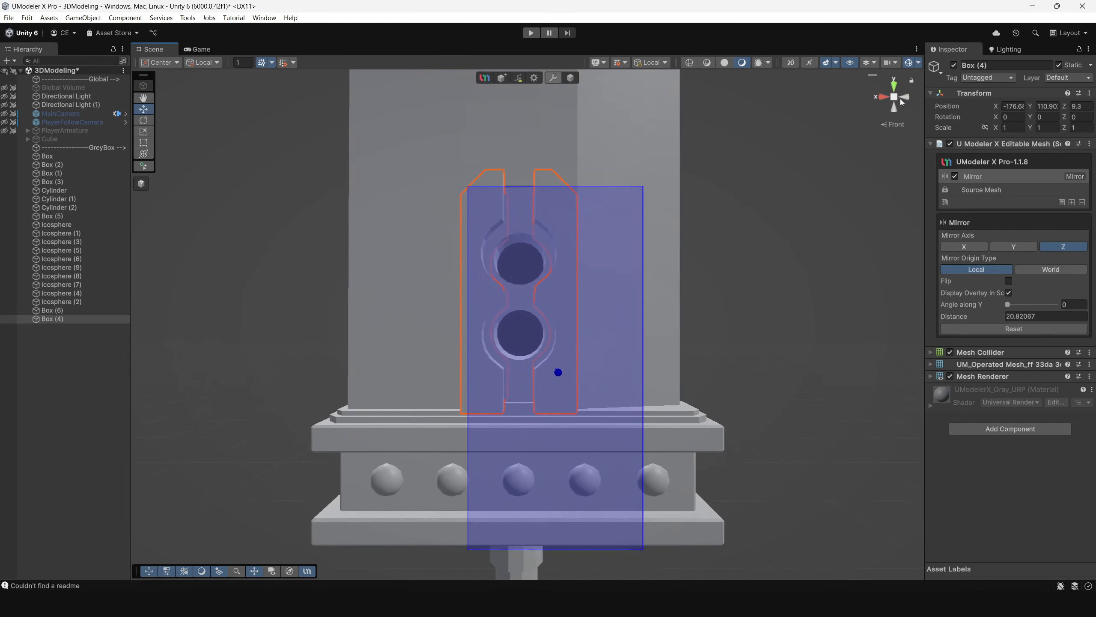
click(896, 98)
click(902, 97)
drag(434, 383, 459, 392)
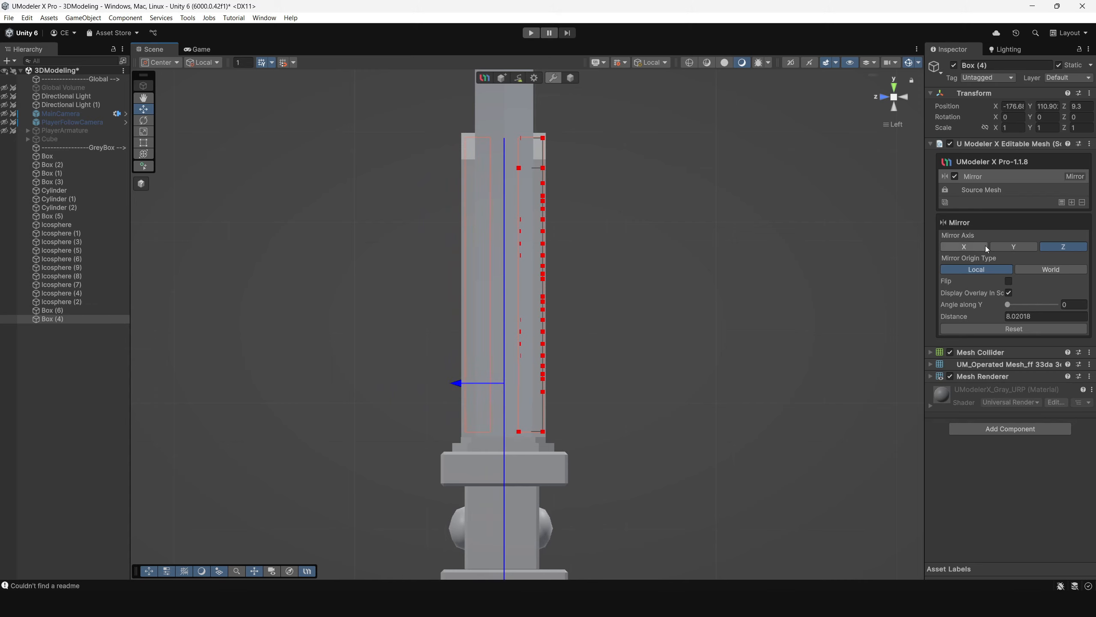
Apply the Z-axis Mirror modifier so the notched inlay exists as mesh on both faces of the blade
alt+drag(820, 208, 579, 251)
click(712, 242)
alt+drag(712, 243, 532, 248)
scroll(436, 250, down, 6)
click(531, 245)
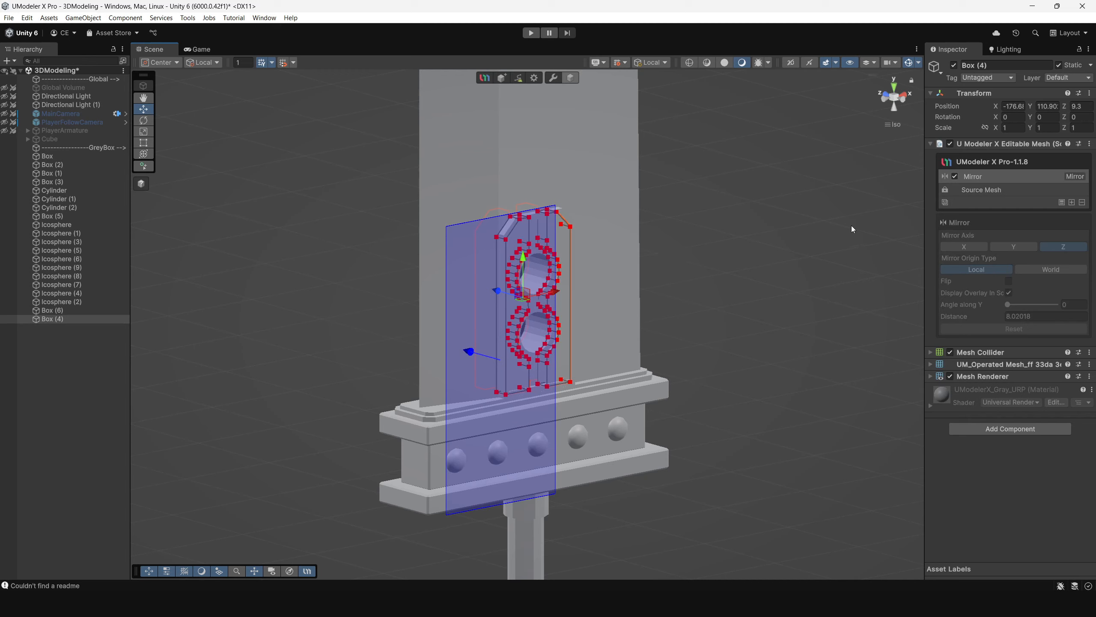
click(1062, 202)
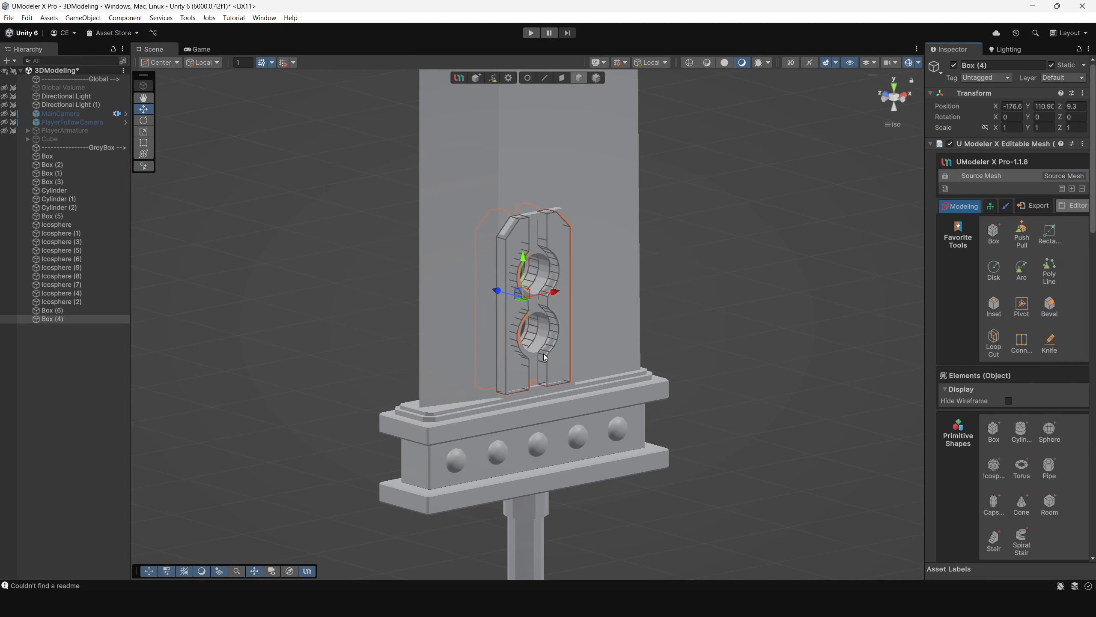
Examine the inlay and chamfered panel on both faces of the sword from several angles
click(707, 276)
alt+drag(708, 276, 142, 294)
scroll(461, 301, down, 2)
click(557, 275)
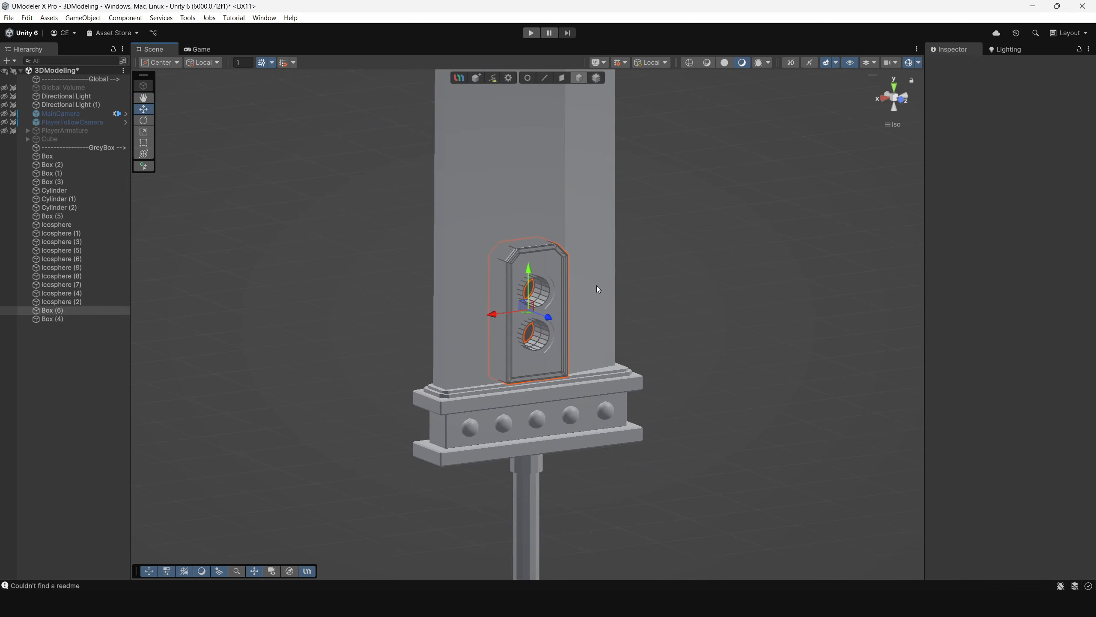
scroll(626, 334, down, 3)
click(623, 336)
alt+drag(623, 335, 561, 357)
scroll(597, 314, up, 3)
scroll(709, 490, up, 3)
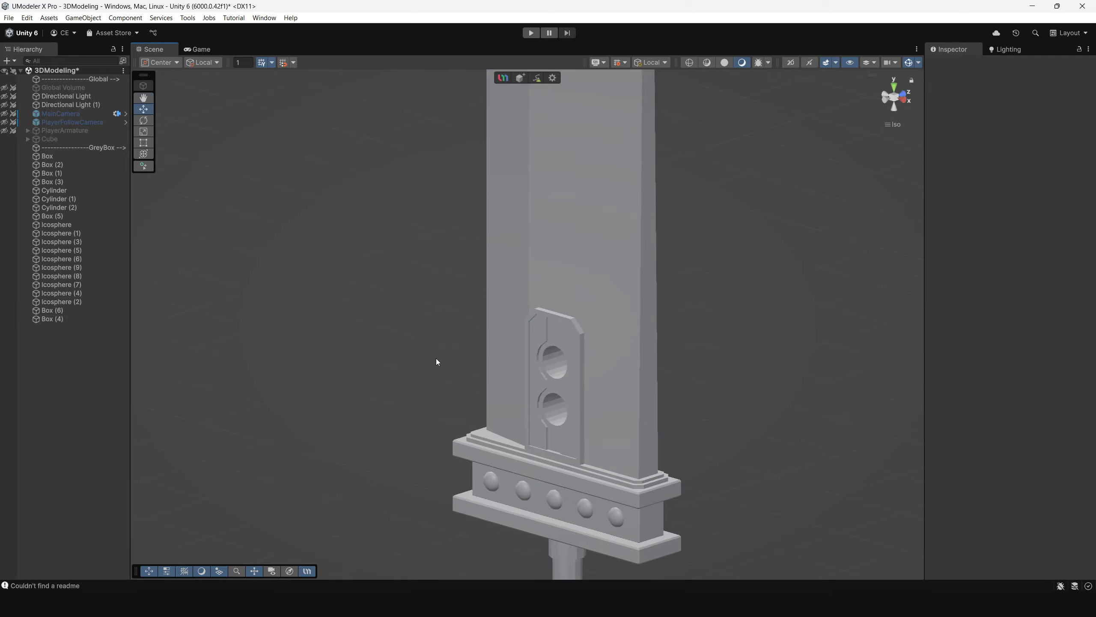
mouse_move(438, 362)
alt+mouse_down()
mouse_move(705, 380)
mouse_move(790, 357)
mouse_move(664, 363)
mouse_move(535, 304)
mouse_move(335, 379)
mouse_move(432, 354)
alt+mouse_up()
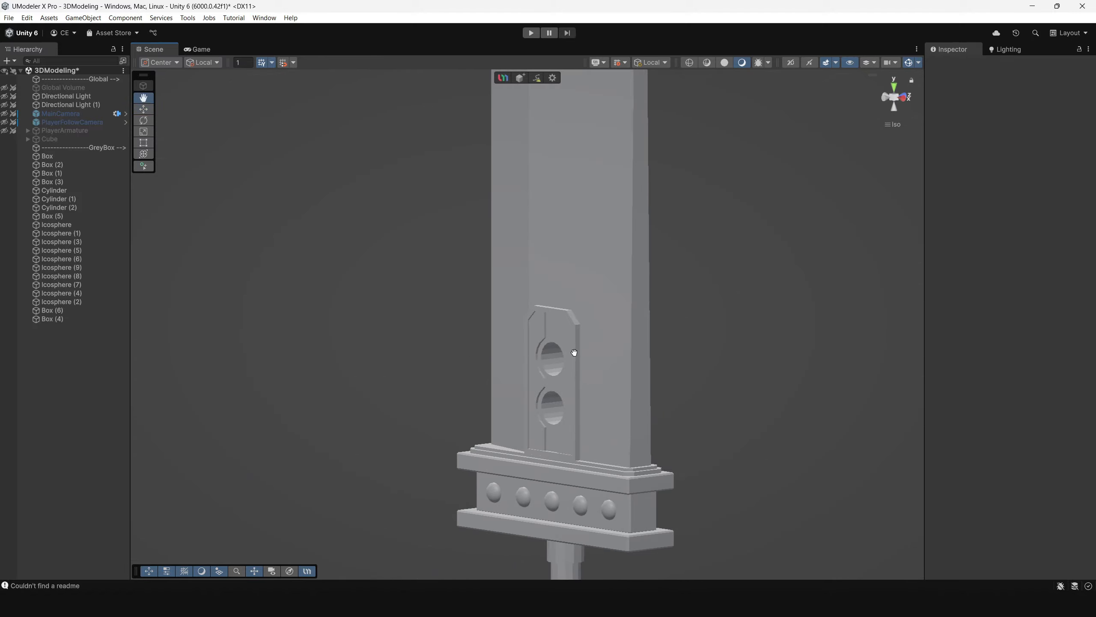
alt+drag(573, 352, 601, 359)
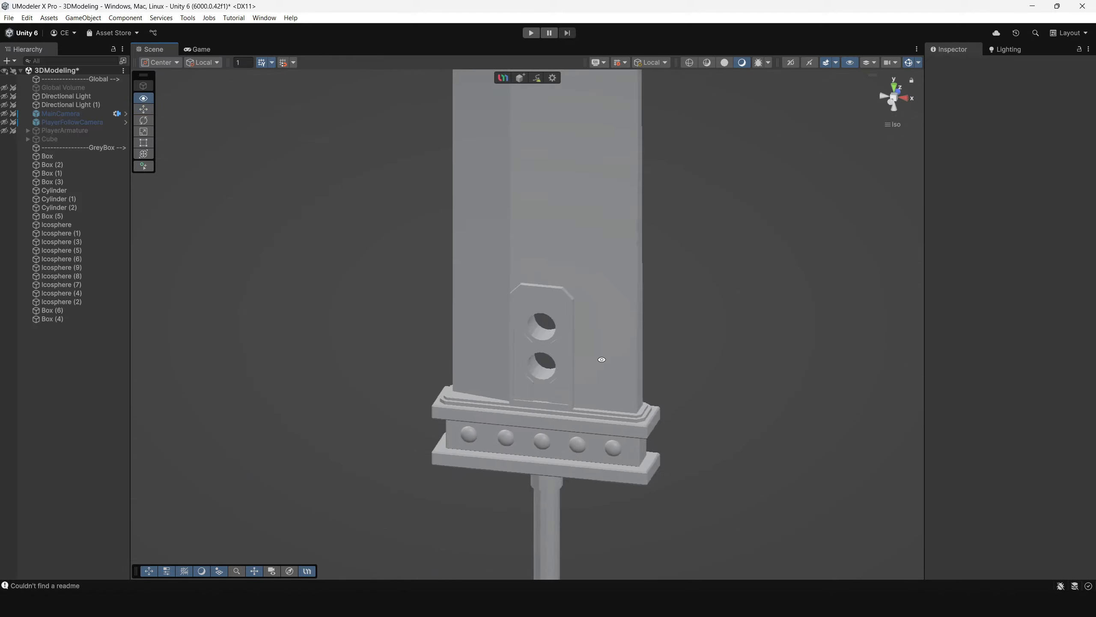
Examine the blade, perforated panel and guard of the sword from several angles and distances
scroll(602, 359, down, 5)
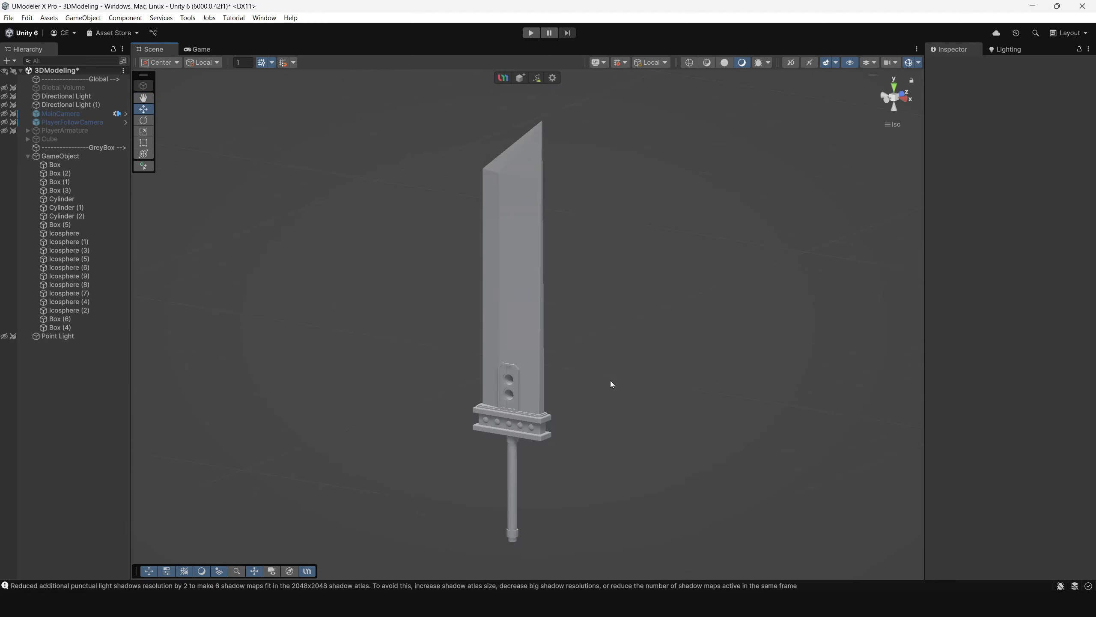
alt+drag(610, 380, 517, 379)
click(543, 305)
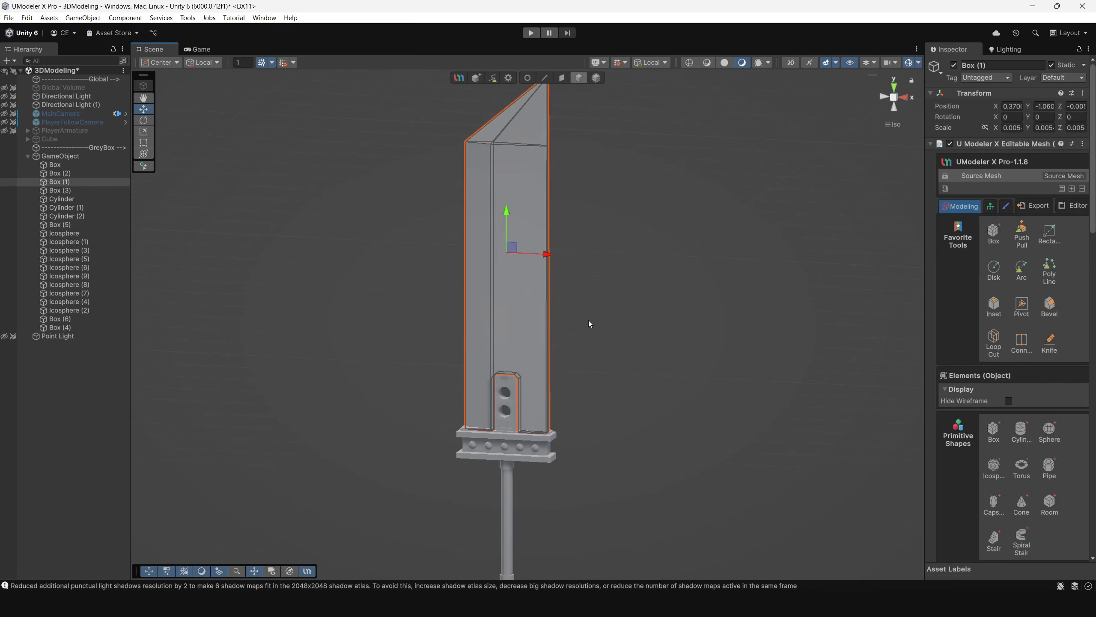
alt+drag(590, 324, 574, 399)
alt+right_drag(574, 399, 573, 355)
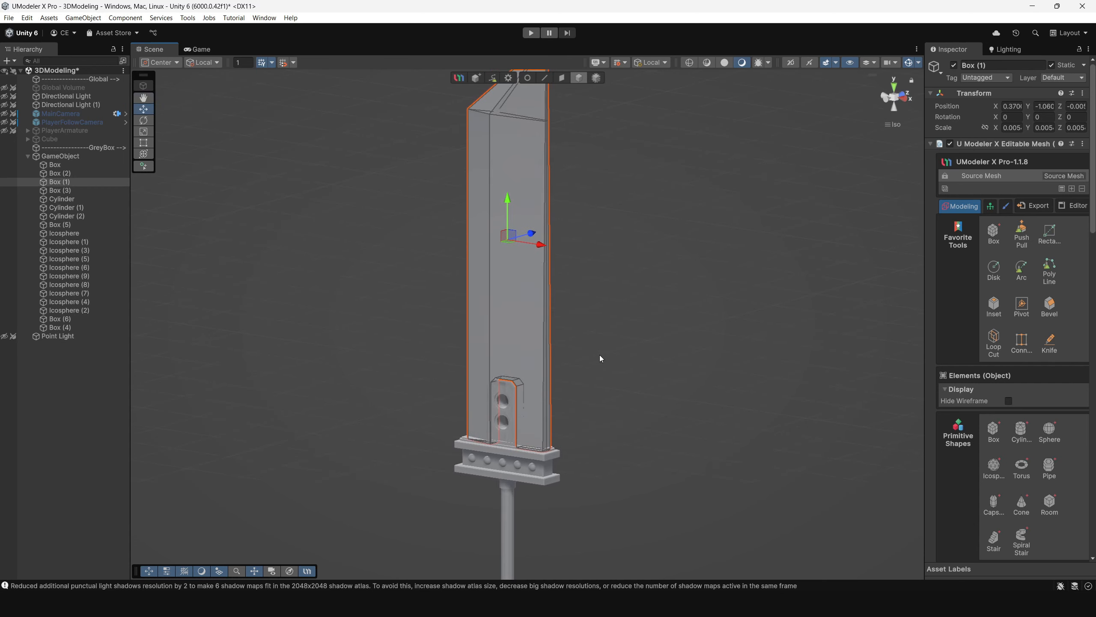
scroll(601, 359, up, 2)
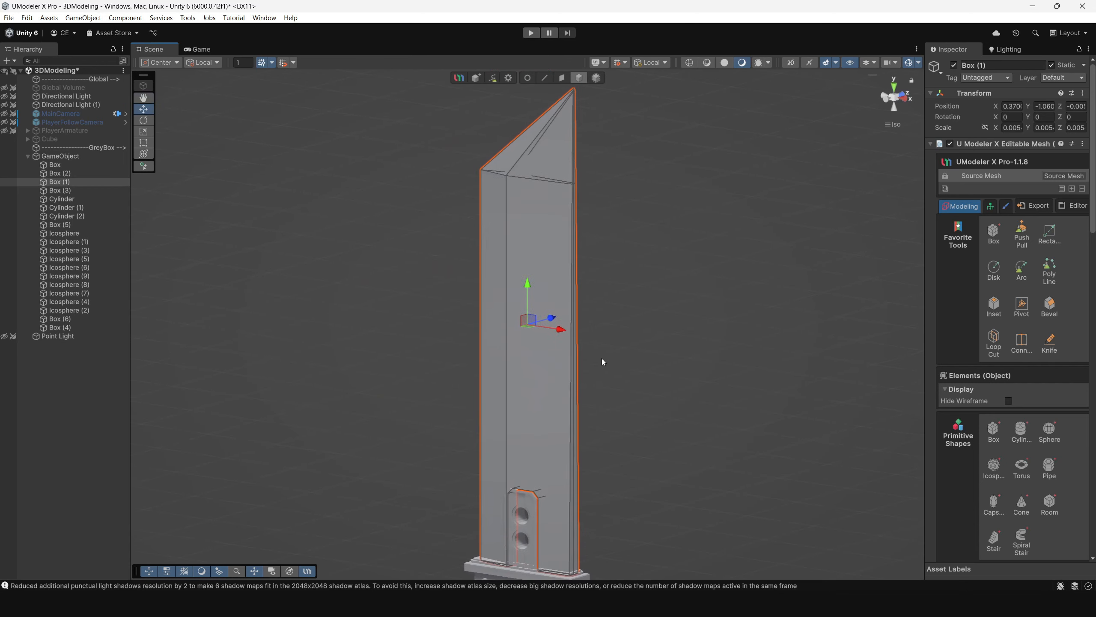
alt+drag(581, 336, 624, 349)
alt+drag(648, 397, 614, 375)
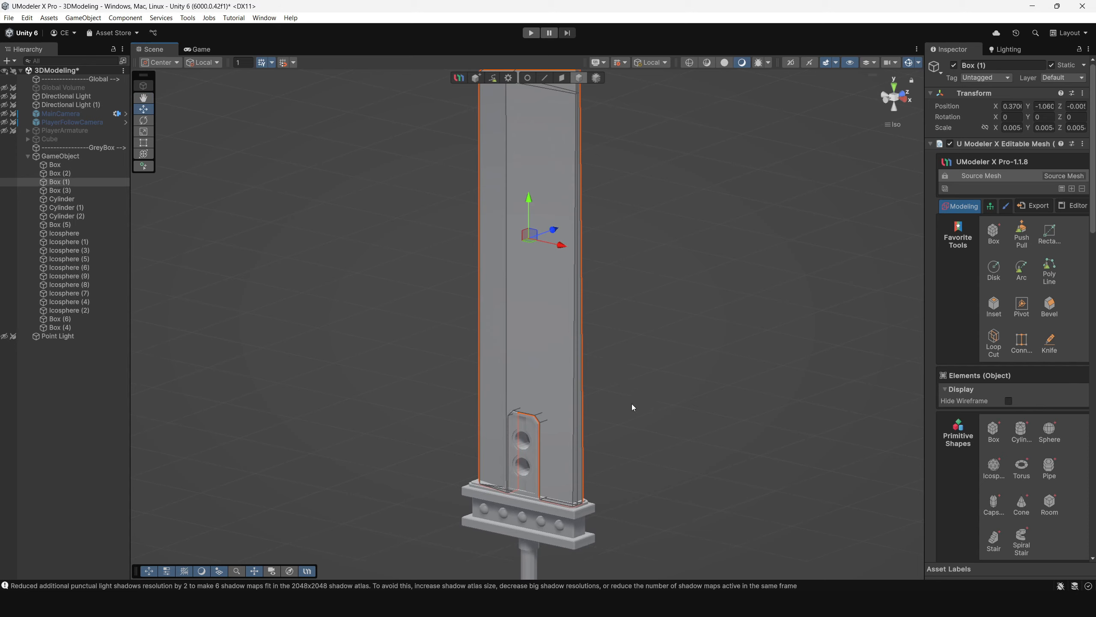
alt+drag(632, 404, 630, 318)
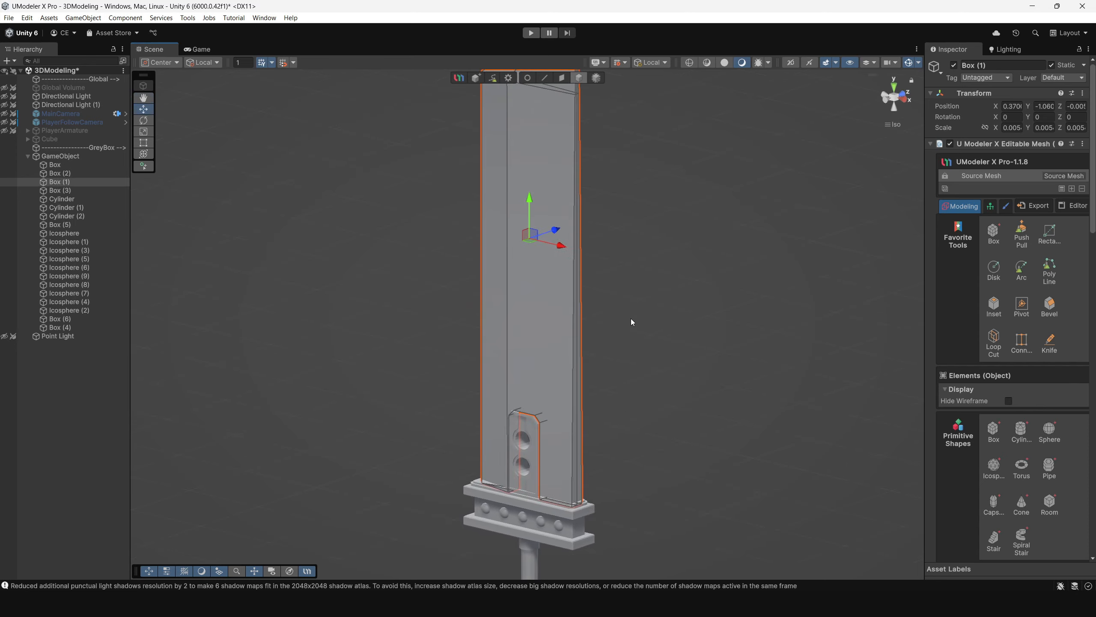
click(630, 319)
scroll(639, 392, up, 3)
middle_drag(695, 574, 723, 459)
alt+drag(587, 277, 551, 306)
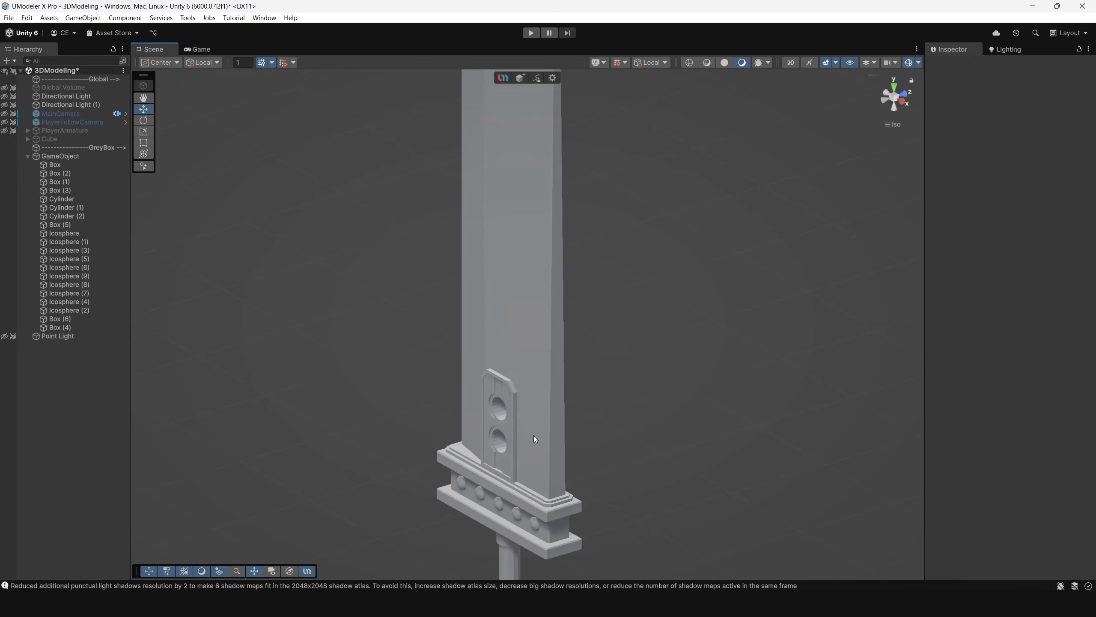
alt+drag(534, 435, 665, 401)
alt+drag(561, 418, 507, 388)
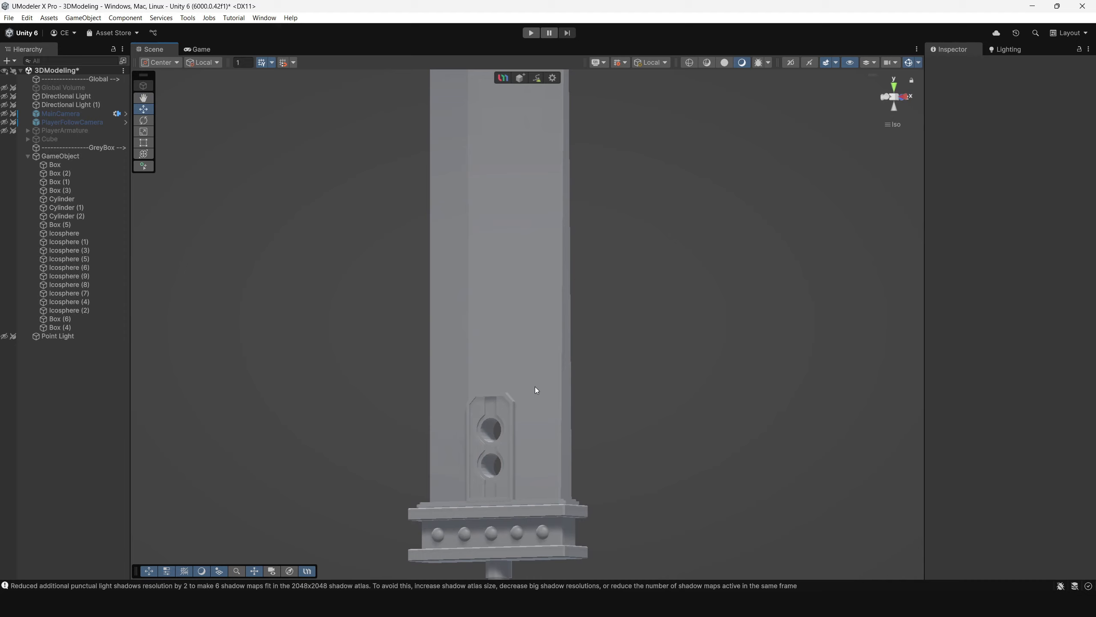
alt+drag(535, 387, 532, 301)
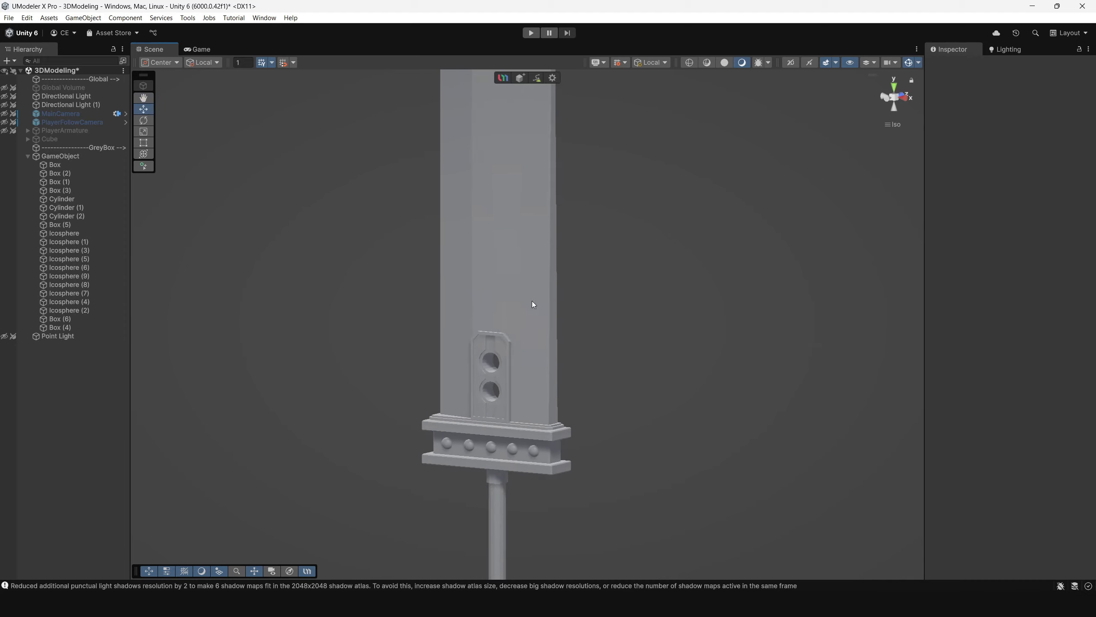
alt+right_drag(532, 302, 572, 406)
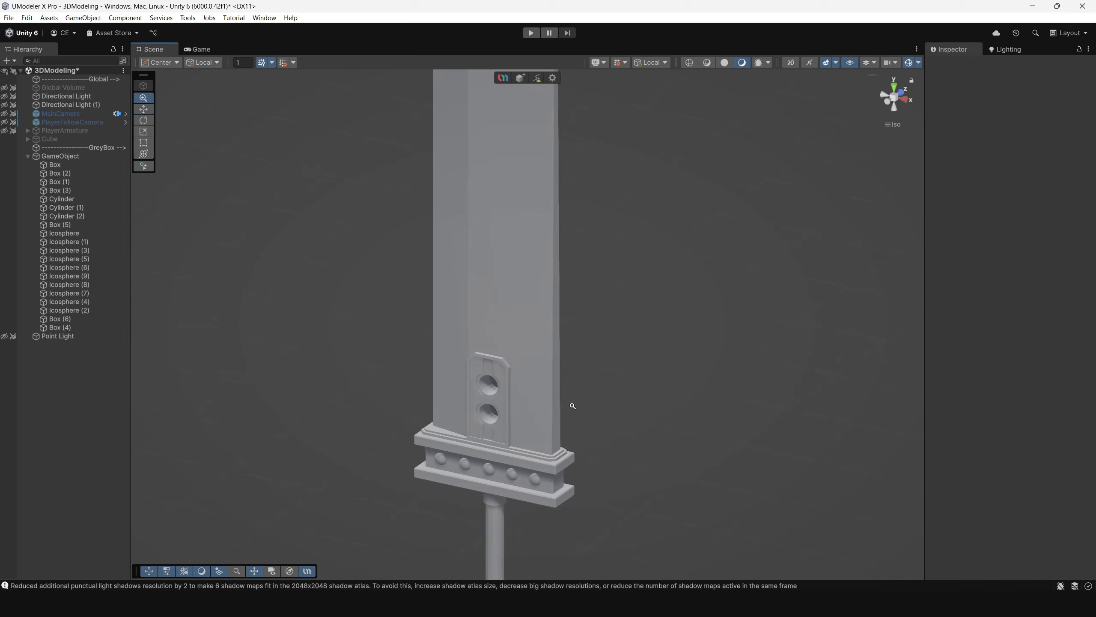
Draw a new box standing on the guard between the perforated panel and the blade's outer edge
click(520, 79)
click(993, 235)
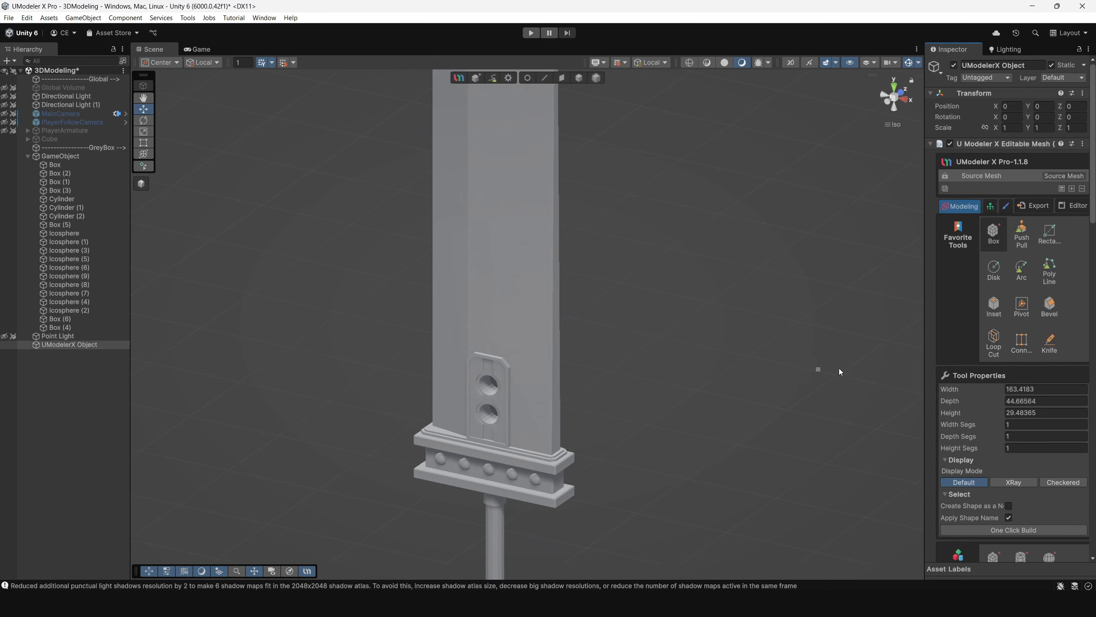
alt+drag(588, 396, 590, 371)
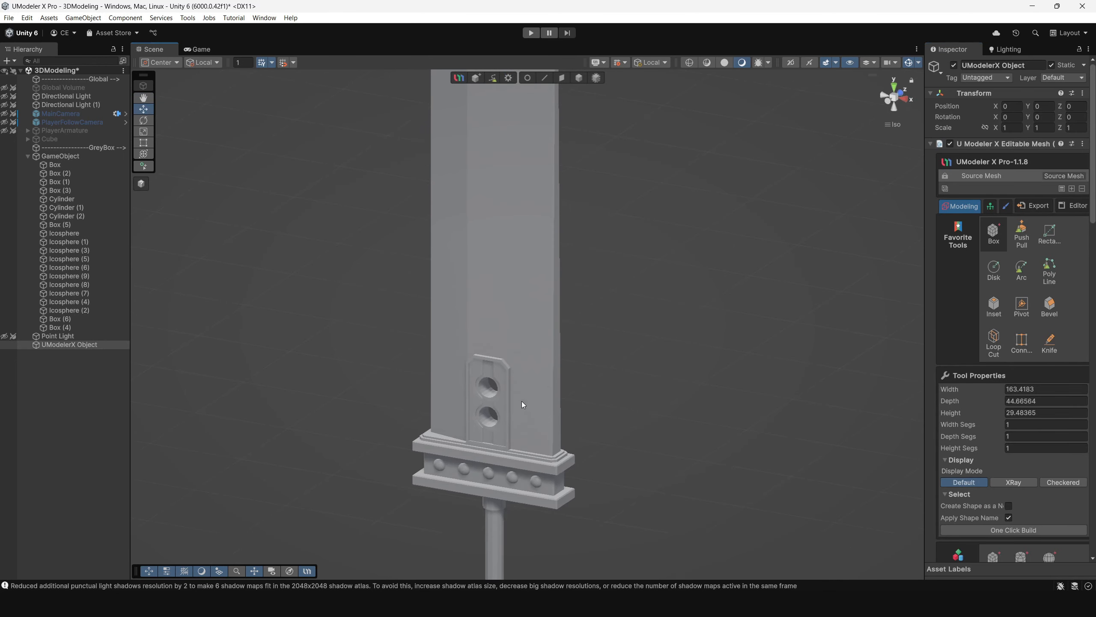
click(532, 455)
click(579, 78)
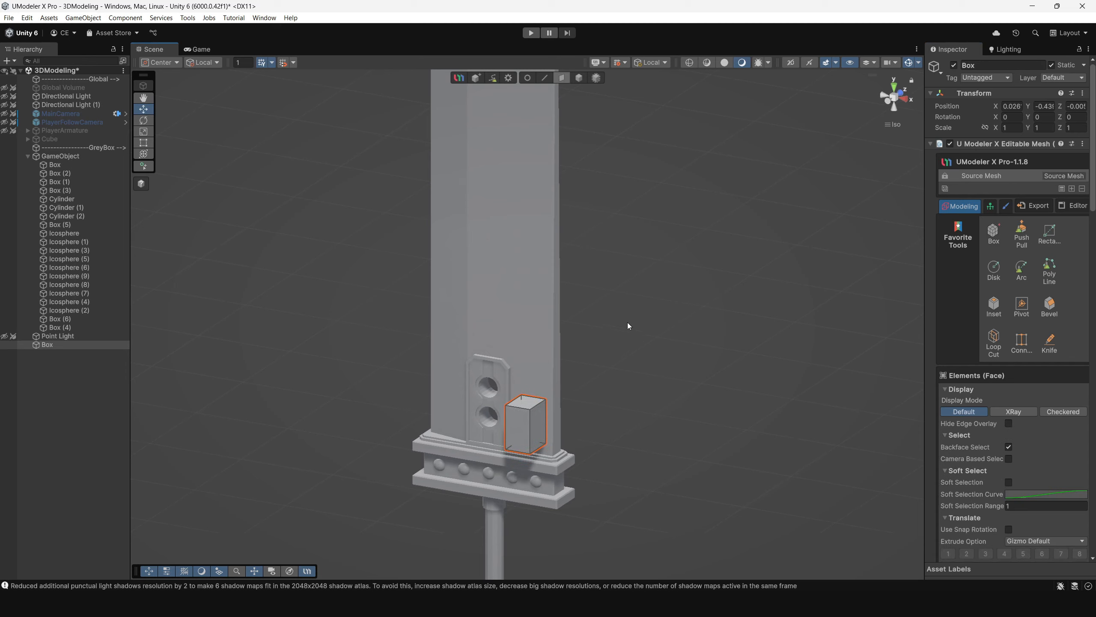
Adjust the new box's side faces so it extends through the blade's thickness beside the panel
alt+drag(627, 322, 550, 328)
mouse_move(561, 417)
mouse_down()
mouse_move(546, 434)
mouse_move(600, 428)
mouse_move(563, 423)
mouse_up()
click(561, 78)
alt+drag(561, 389, 517, 391)
click(517, 391)
alt+drag(591, 403, 565, 416)
alt+drag(568, 414, 599, 426)
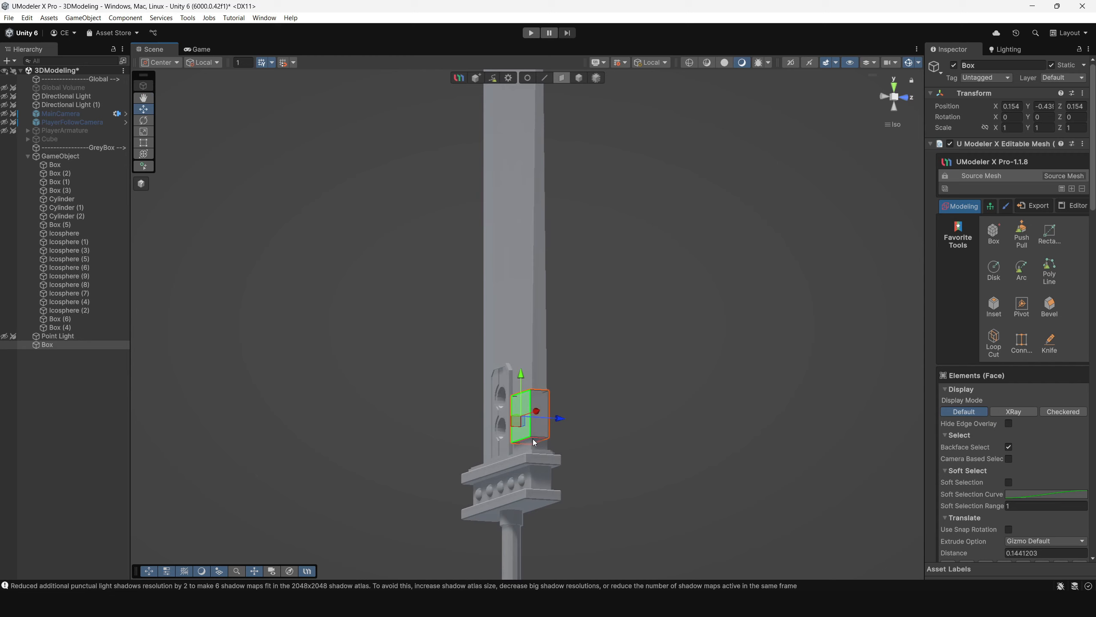
click(533, 440)
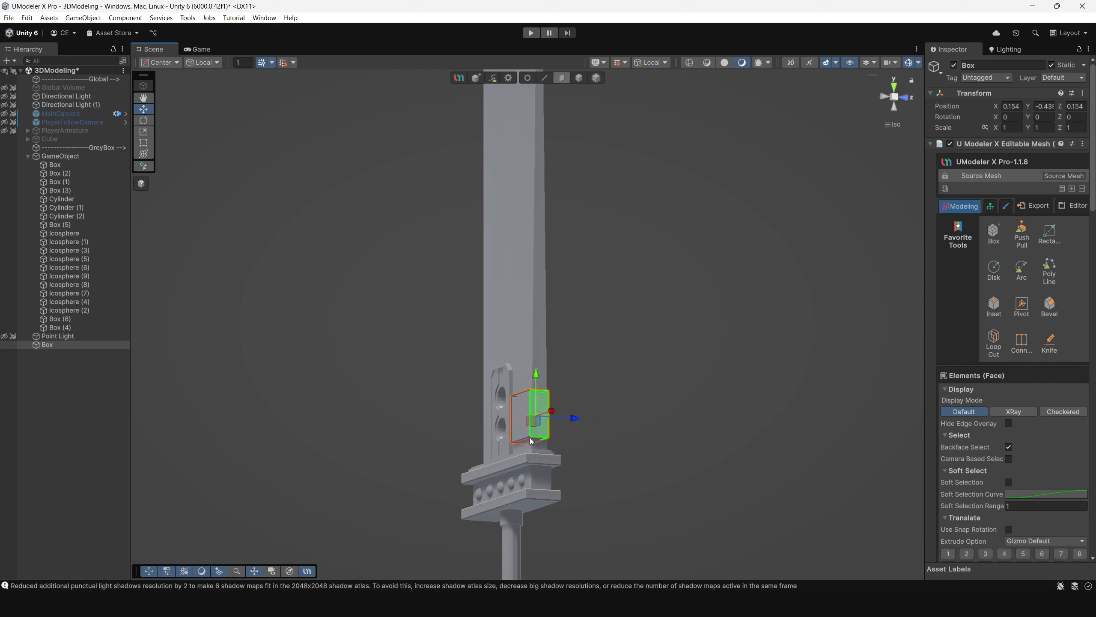
shift+drag(530, 400, 613, 404)
Shape the box into a wedge by lowering its outer upper vertices and moving its inner vertices against the panel
key(1)
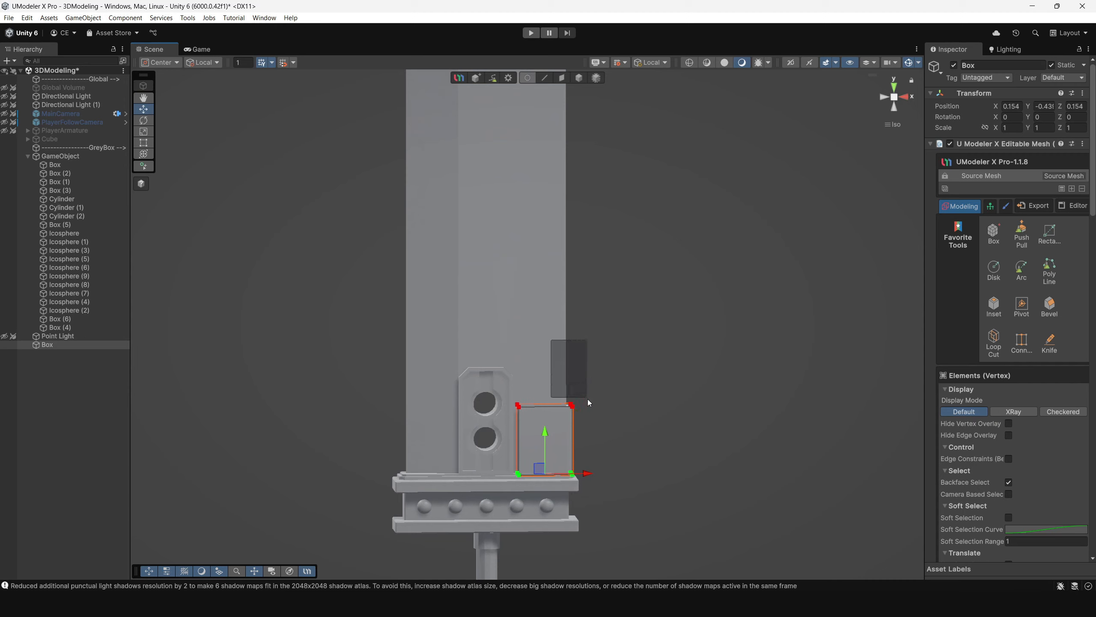
click(572, 405)
drag(571, 371, 572, 416)
drag(512, 387, 524, 499)
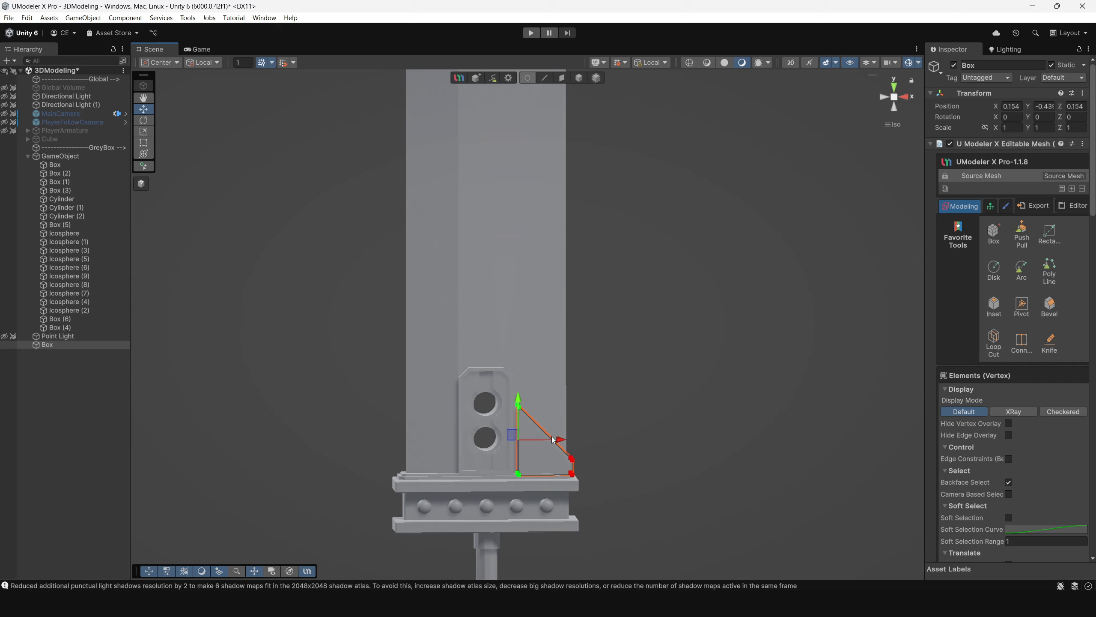
drag(559, 440, 554, 438)
click(664, 437)
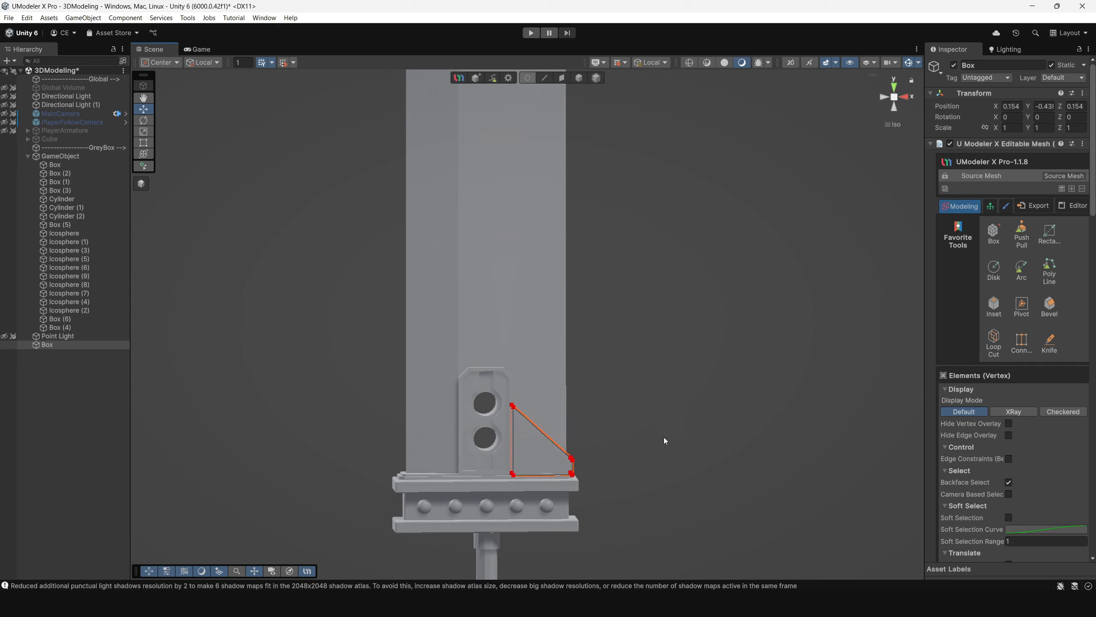
alt+drag(664, 438, 564, 421)
click(584, 80)
click(681, 350)
Delete the wedge-shaped box beside the perforated panel
alt+drag(634, 378, 621, 425)
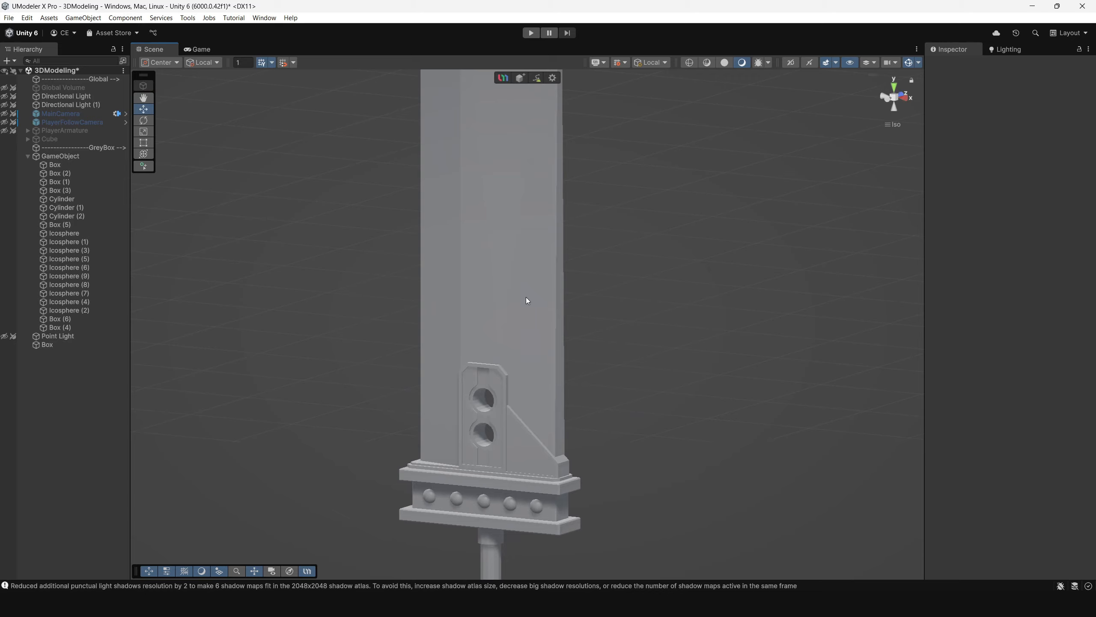
alt+drag(526, 328, 528, 440)
alt+drag(540, 315, 486, 359)
scroll(502, 388, up, 9)
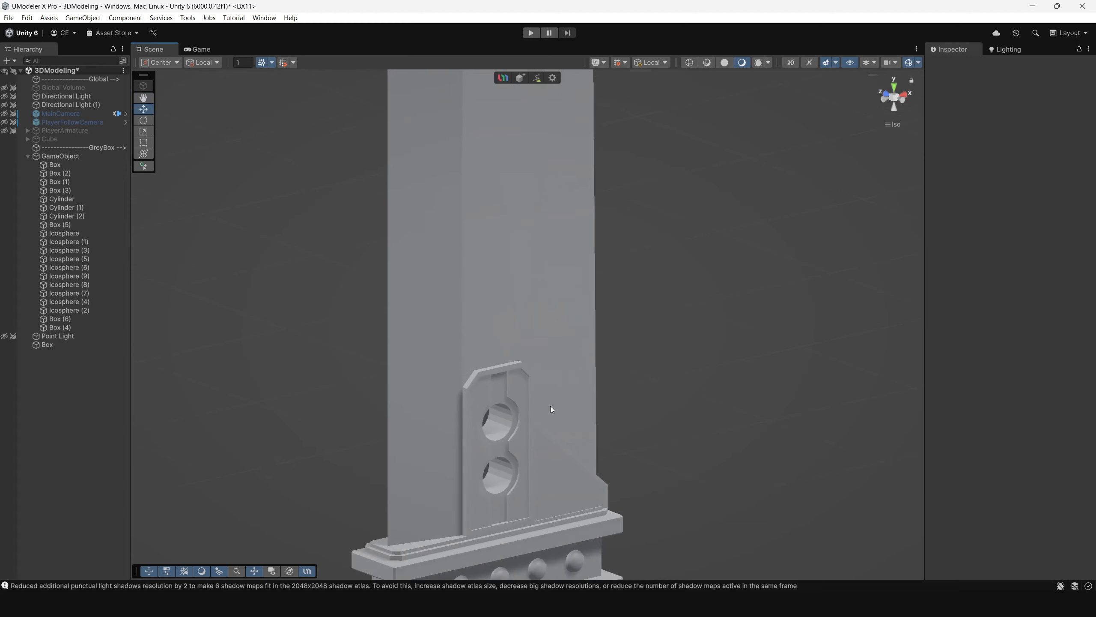
alt+drag(550, 406, 562, 509)
scroll(557, 430, up, 2)
click(547, 508)
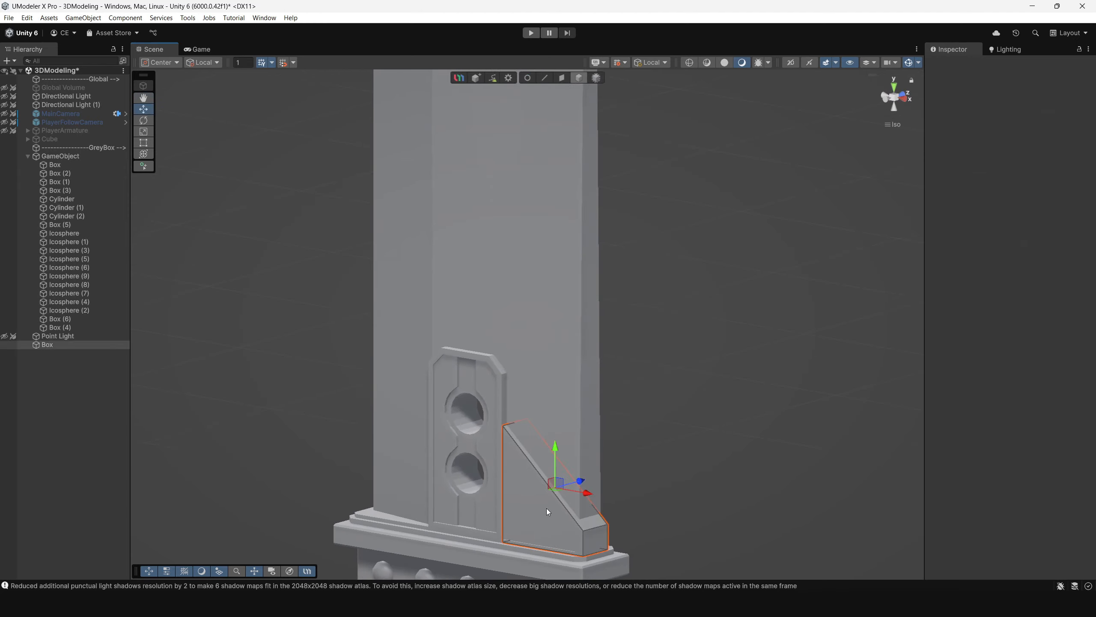
key(Delete)
scroll(547, 508, down, 3)
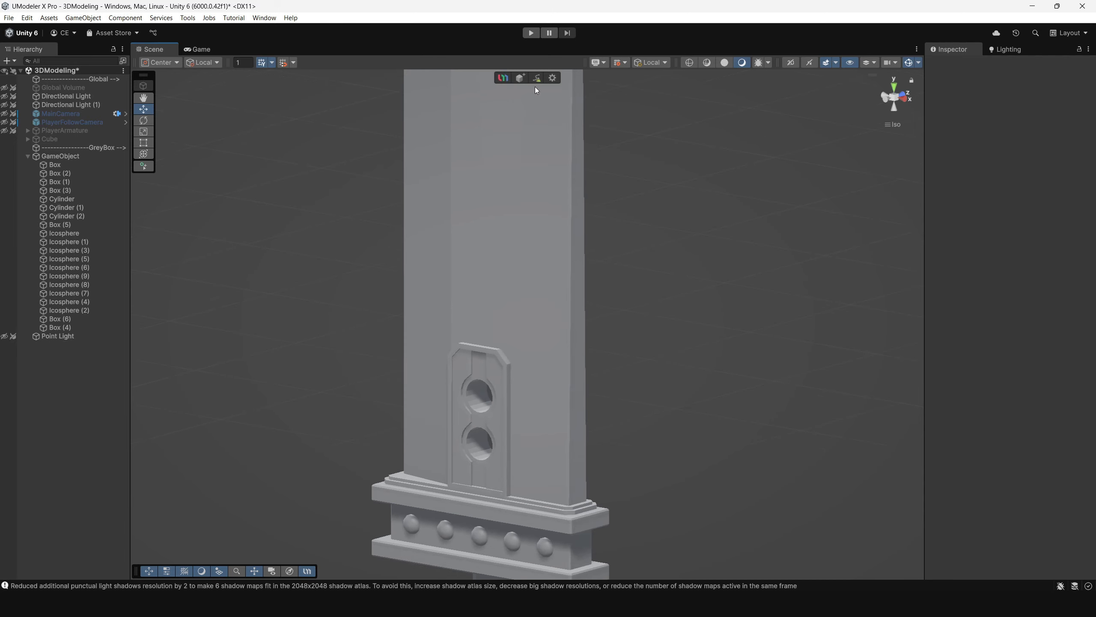
click(524, 78)
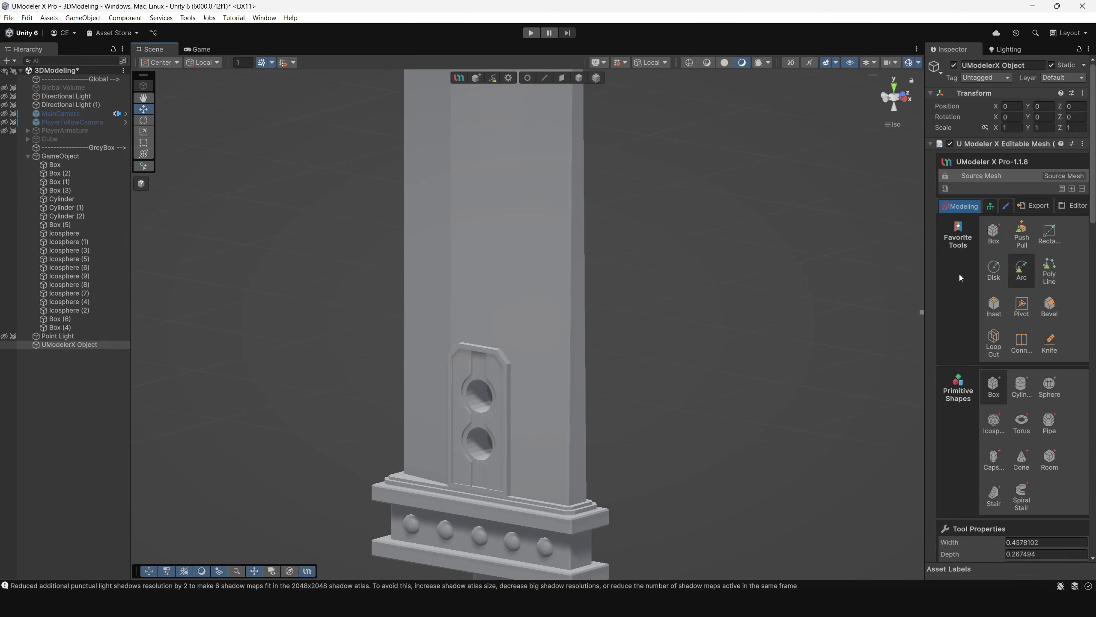
alt+drag(865, 278, 624, 355)
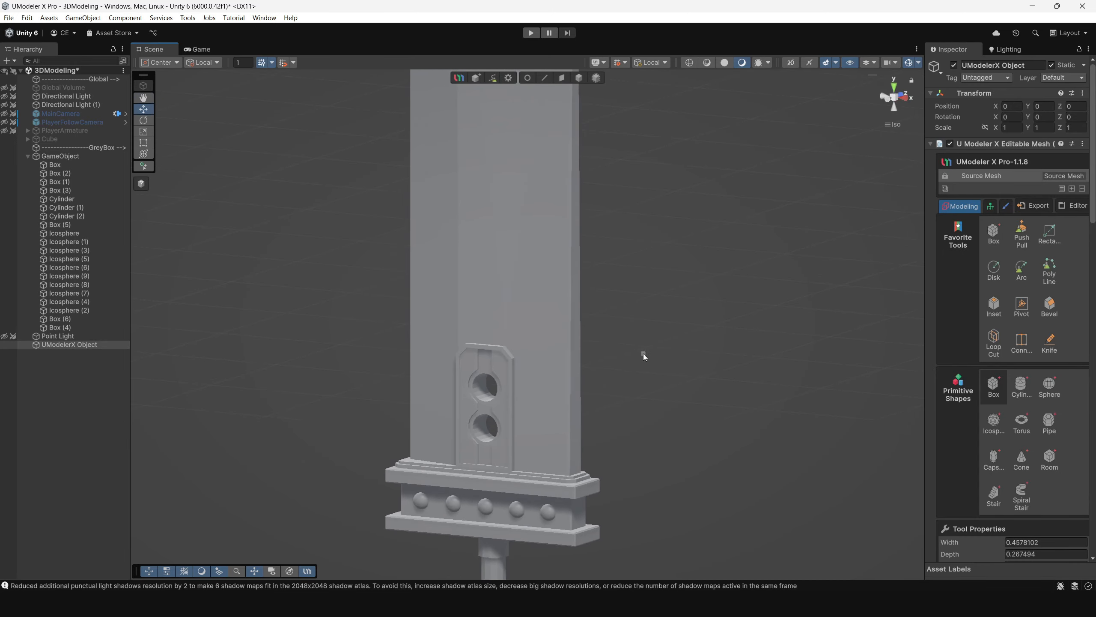
click(1049, 271)
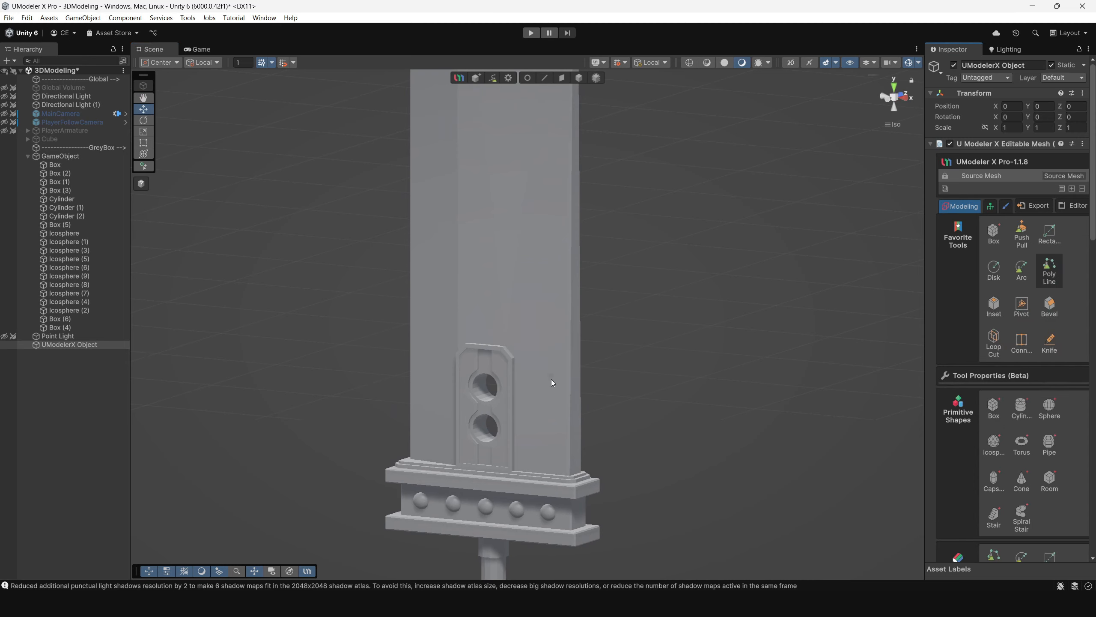
alt+drag(555, 384, 596, 381)
click(887, 101)
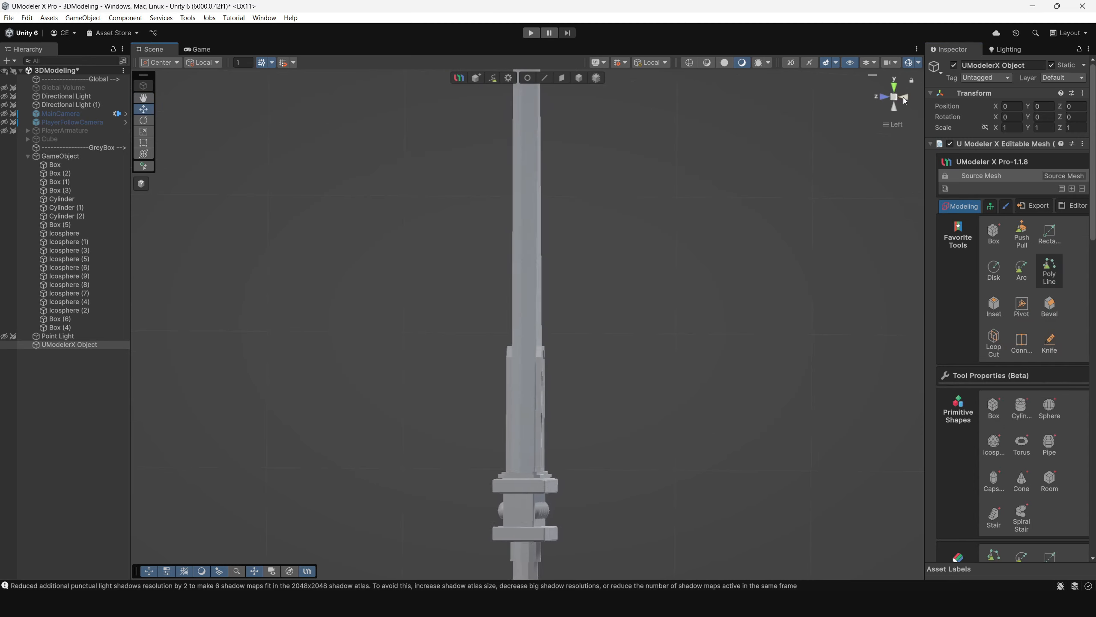
scroll(580, 480, up, 6)
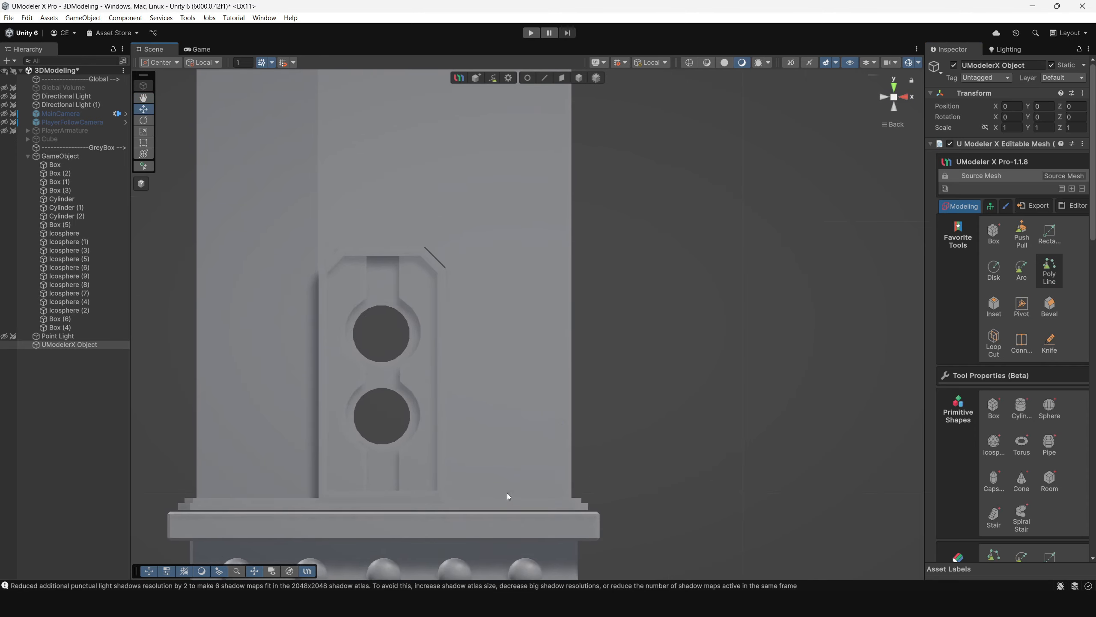
alt+drag(473, 480, 590, 112)
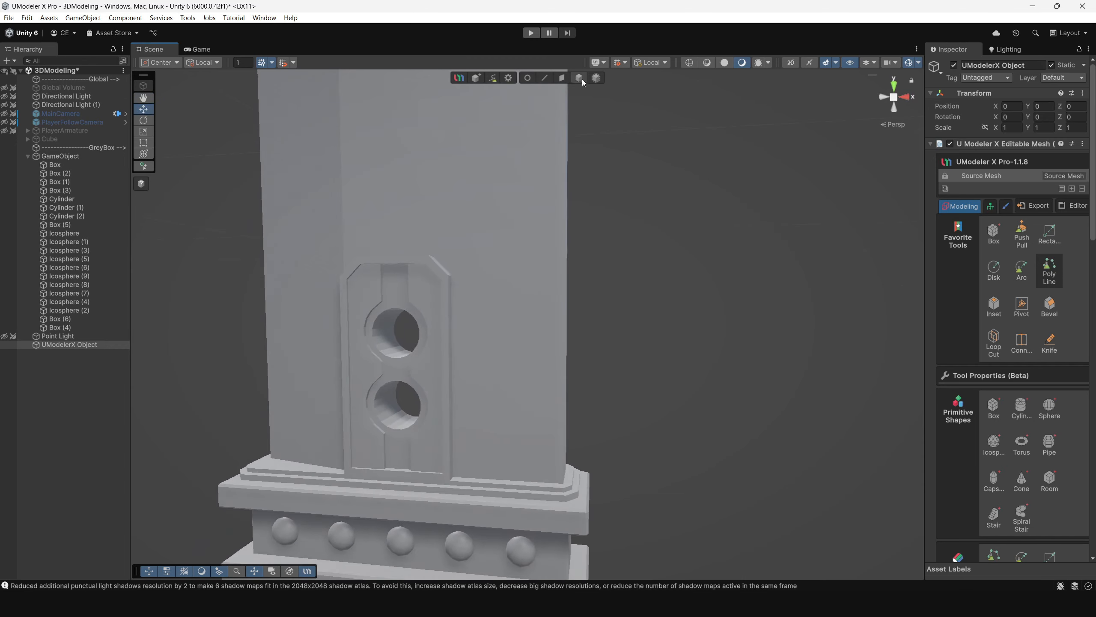
click(88, 345)
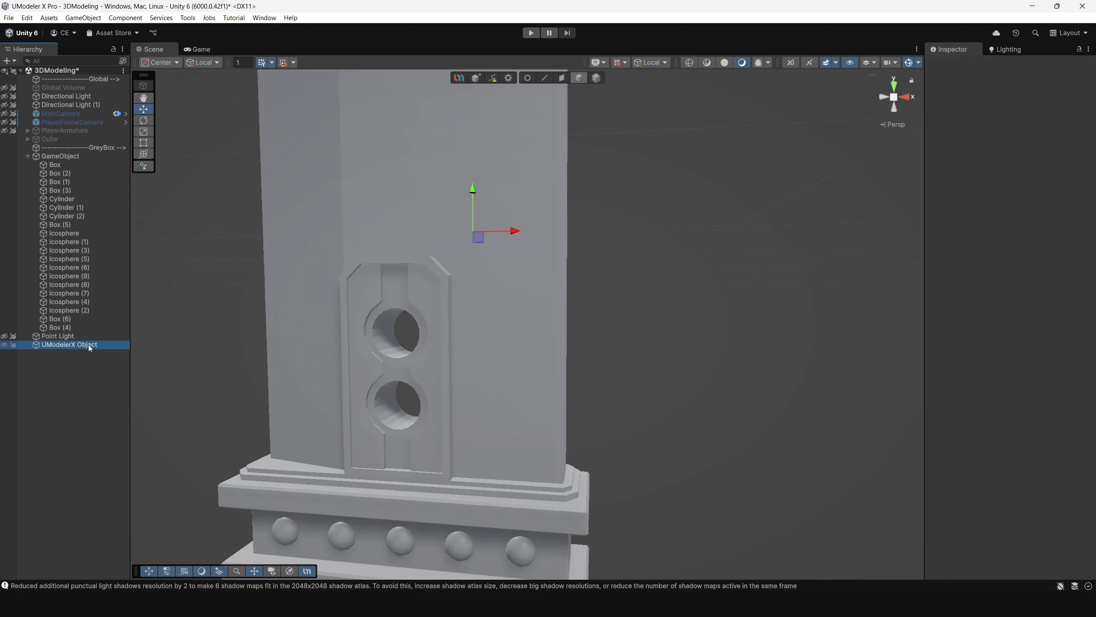
key(Delete)
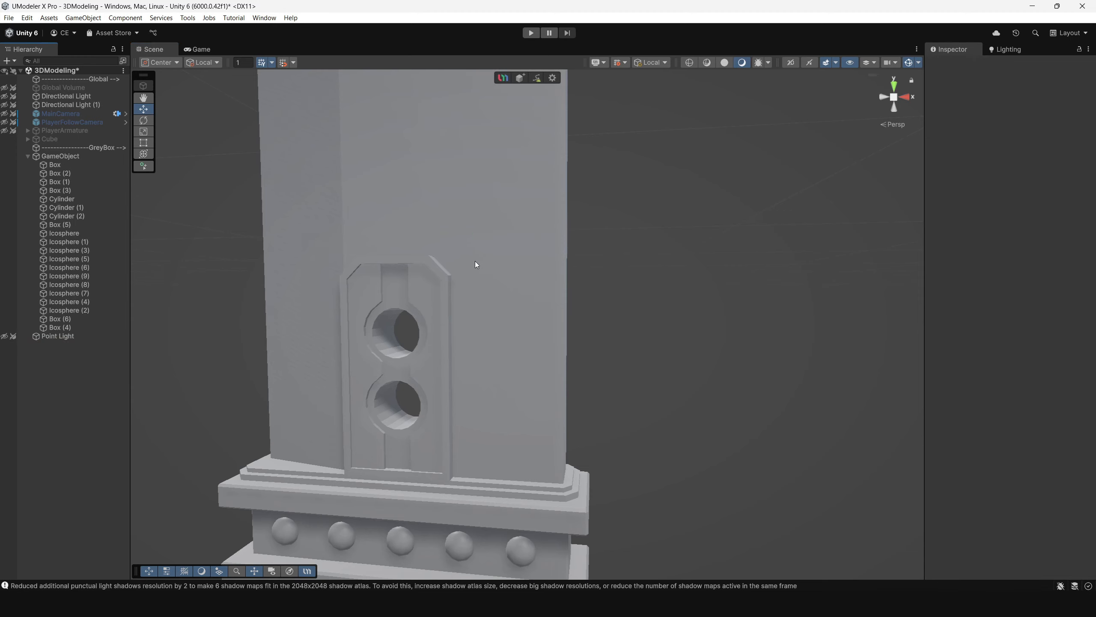
Raise the blade mesh's chamfered corner vertices slightly along the upper outline of the perforated panel
mouse_move(476, 264)
alt+mouse_down()
mouse_move(600, 262)
mouse_move(563, 241)
mouse_move(462, 270)
alt+mouse_up()
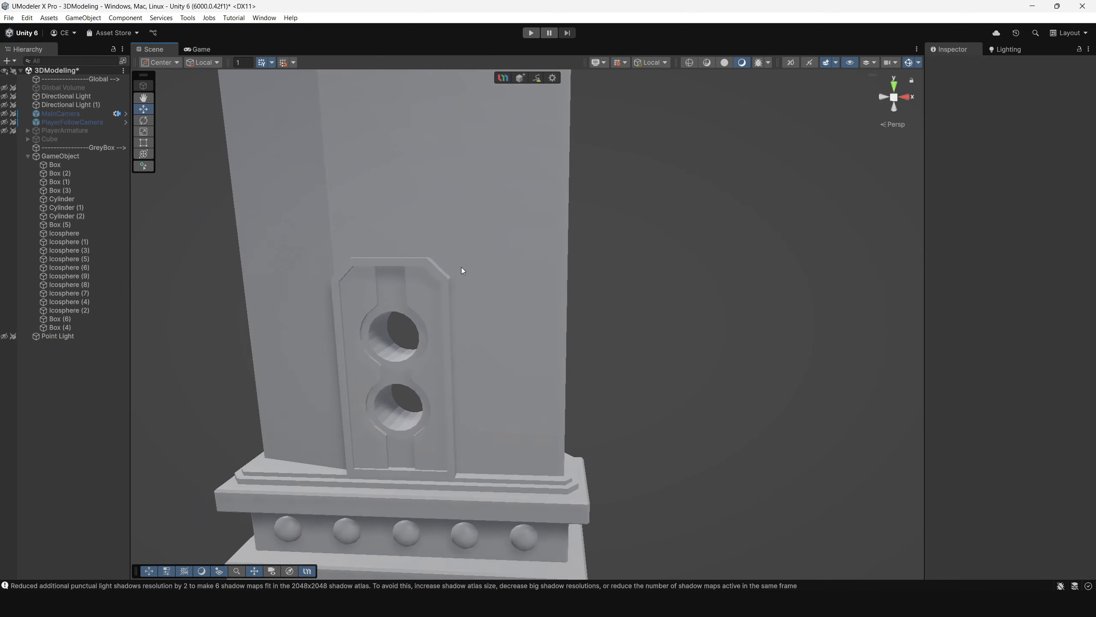
click(461, 270)
scroll(424, 264, up, 3)
scroll(374, 227, up, 3)
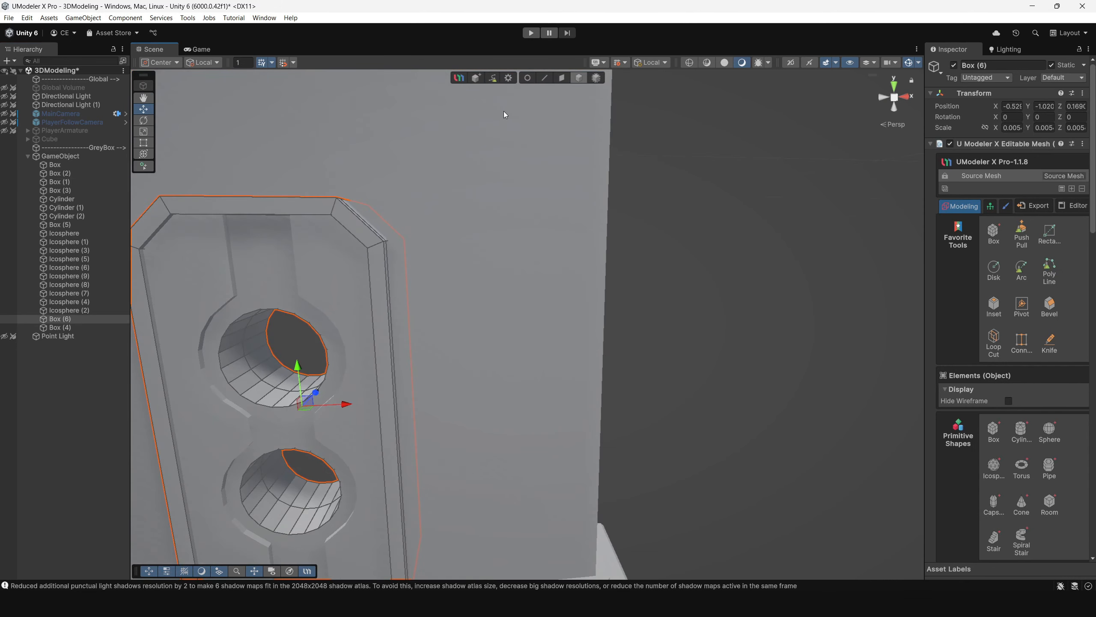
click(507, 151)
scroll(506, 151, down, 3)
key(1)
drag(391, 211, 475, 303)
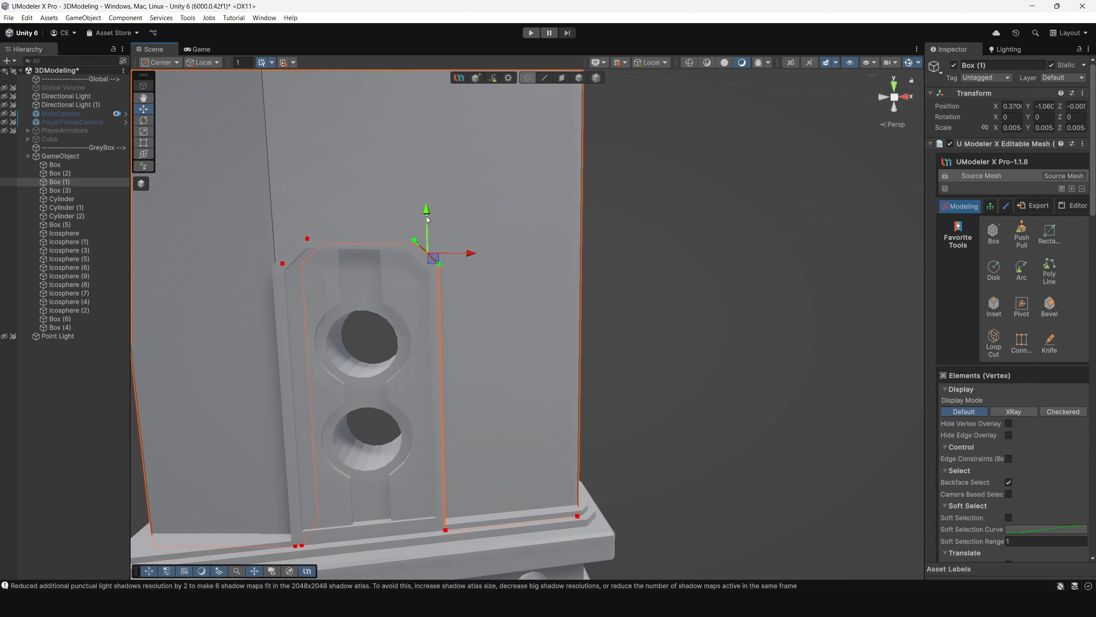
drag(428, 220, 428, 213)
drag(232, 209, 458, 293)
click(625, 303)
alt+drag(625, 302, 578, 289)
key(4)
click(692, 248)
Draw a closed polyline beside the perforated panel above the guard, sloping down to the blade edge with a small notch in the slope
alt+right_drag(578, 289, 479, 242)
alt+drag(479, 242, 580, 346)
alt+right_drag(581, 346, 606, 424)
alt+drag(606, 424, 557, 422)
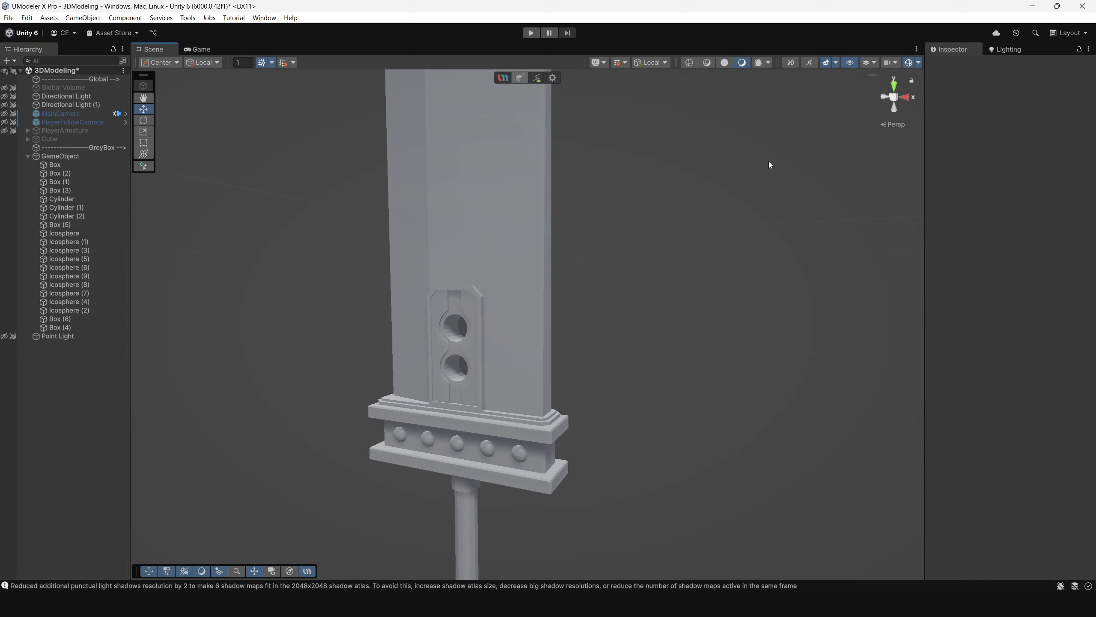
click(1046, 232)
click(894, 97)
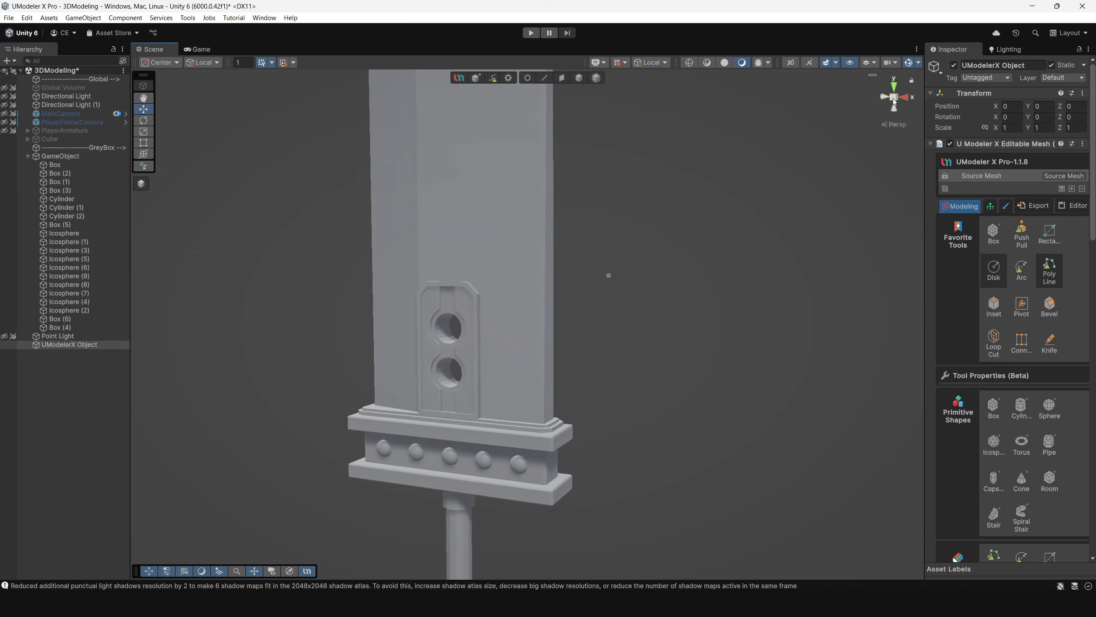
click(907, 99)
click(907, 100)
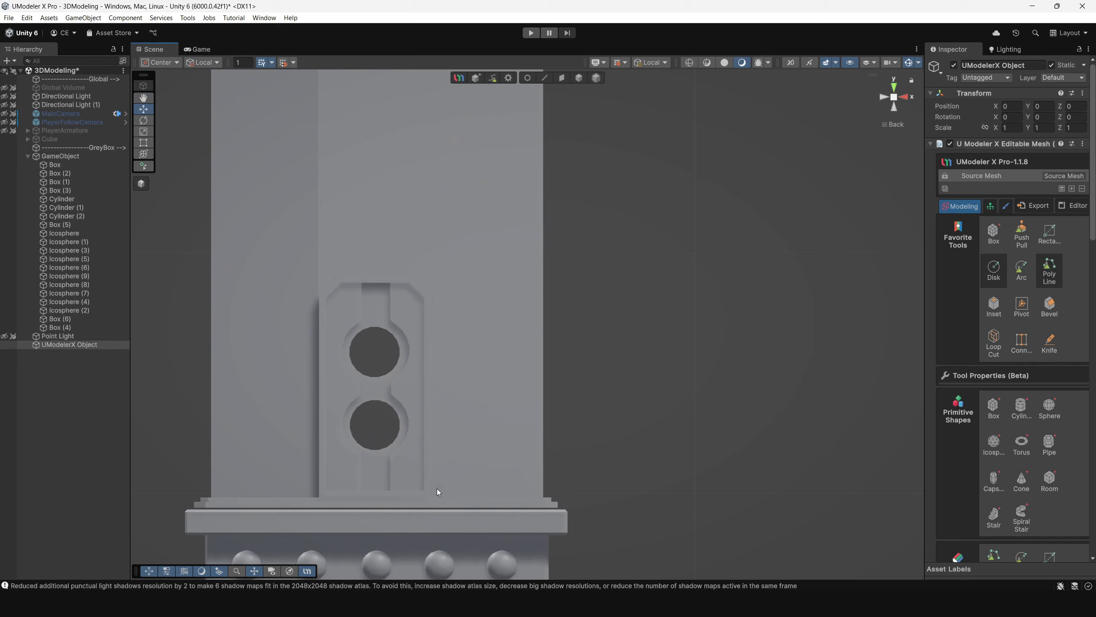
click(436, 487)
click(537, 487)
scroll(494, 422, up, 2)
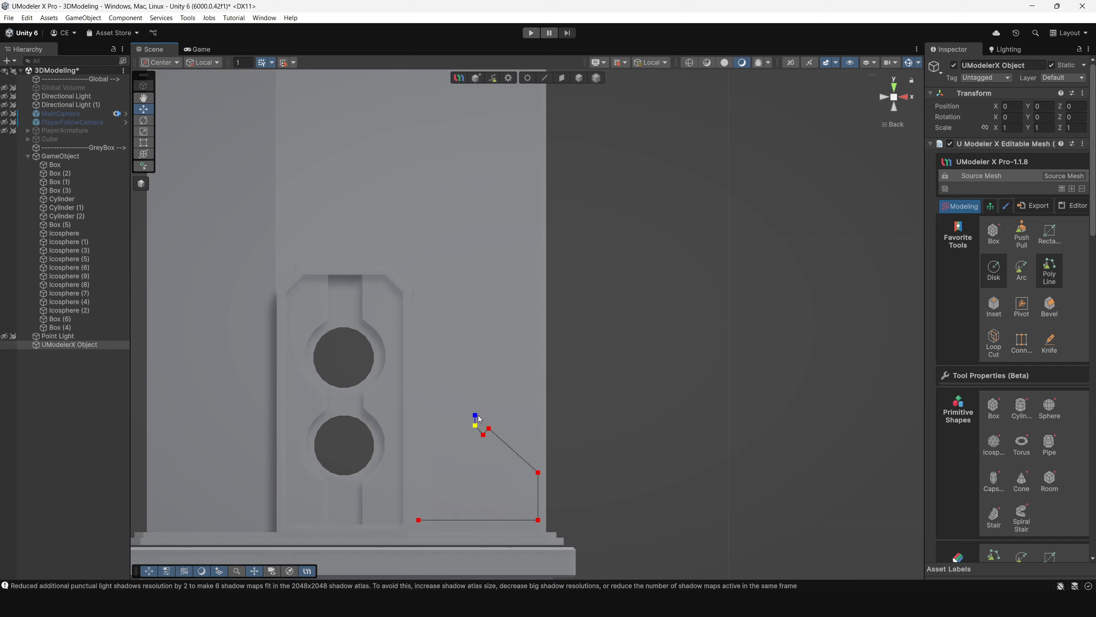
click(416, 352)
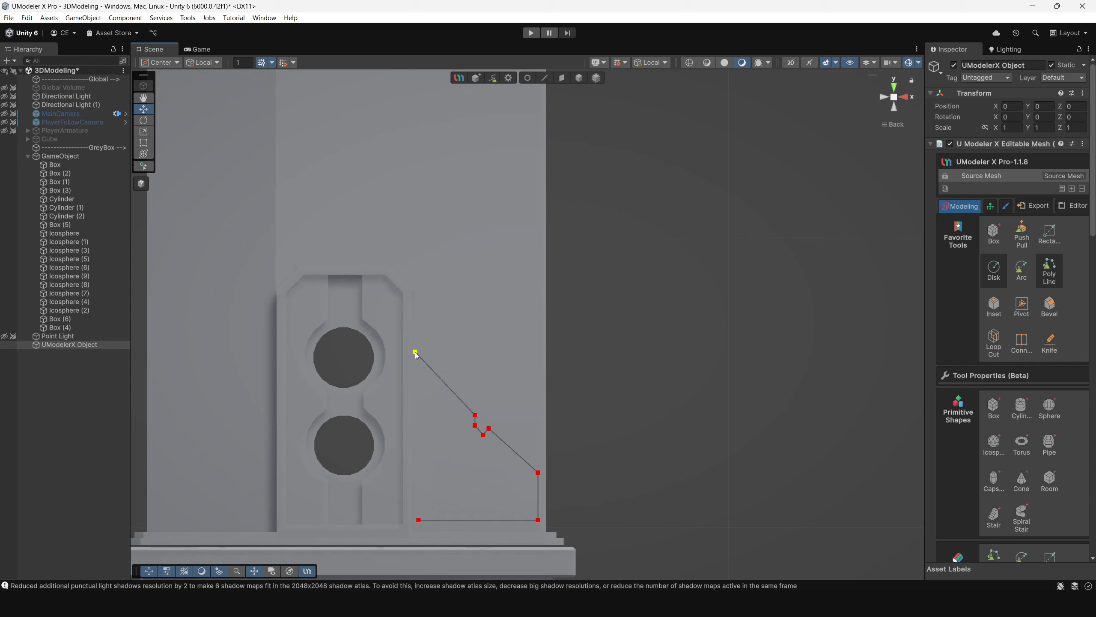
click(419, 520)
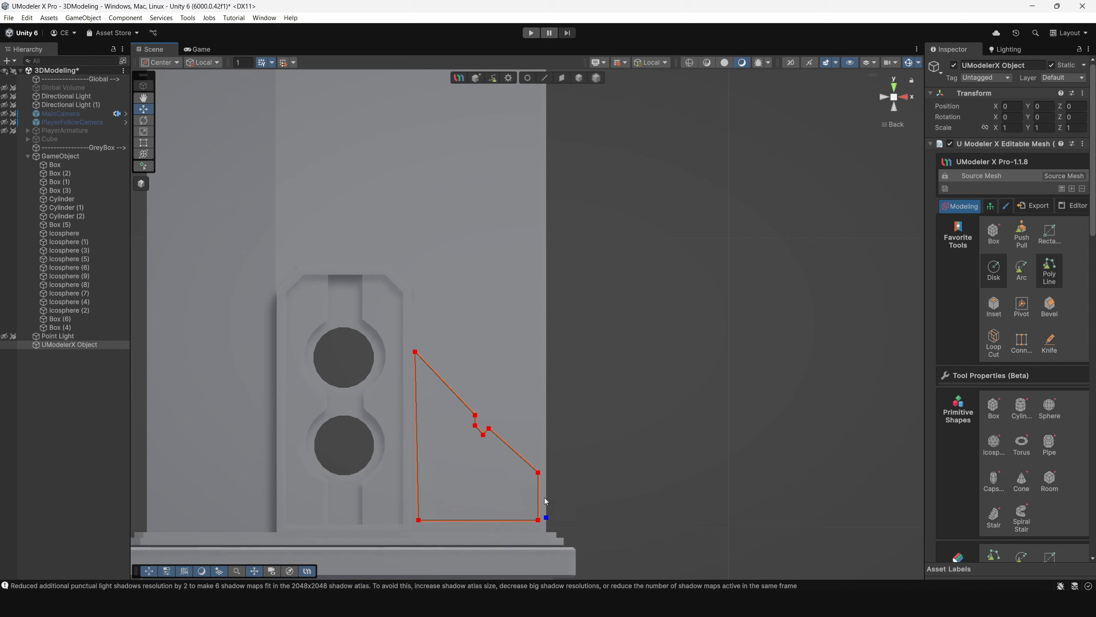
Move the outline's lower inner vertex towards the panel and its two outer vertices just past the blade edge
mouse_move(524, 463)
alt+mouse_down()
mouse_move(499, 472)
mouse_move(515, 470)
alt+mouse_up()
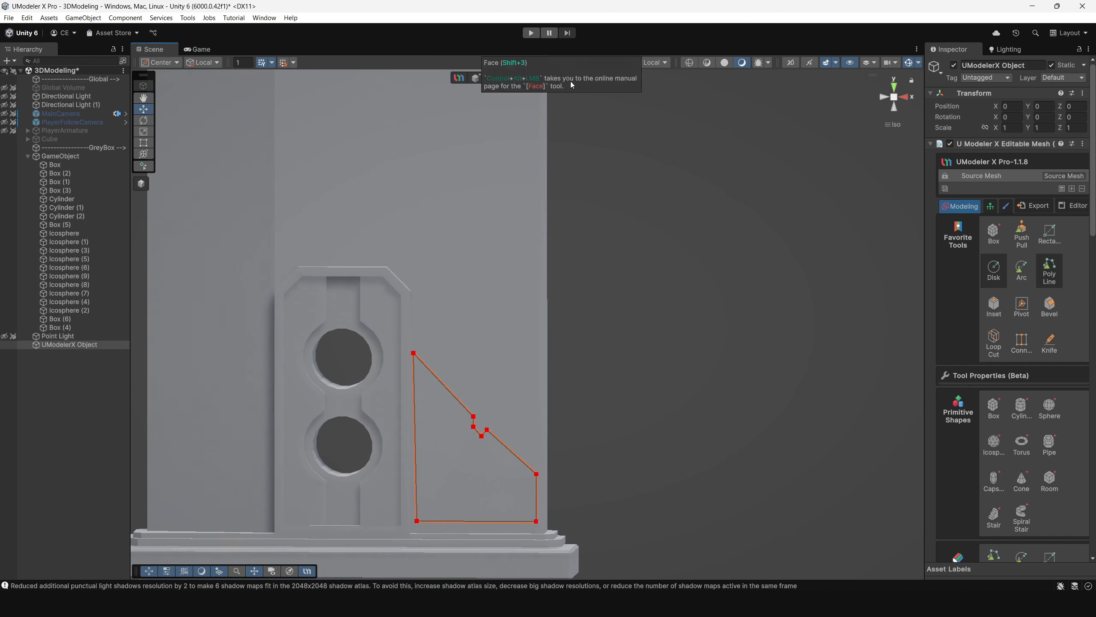
click(887, 100)
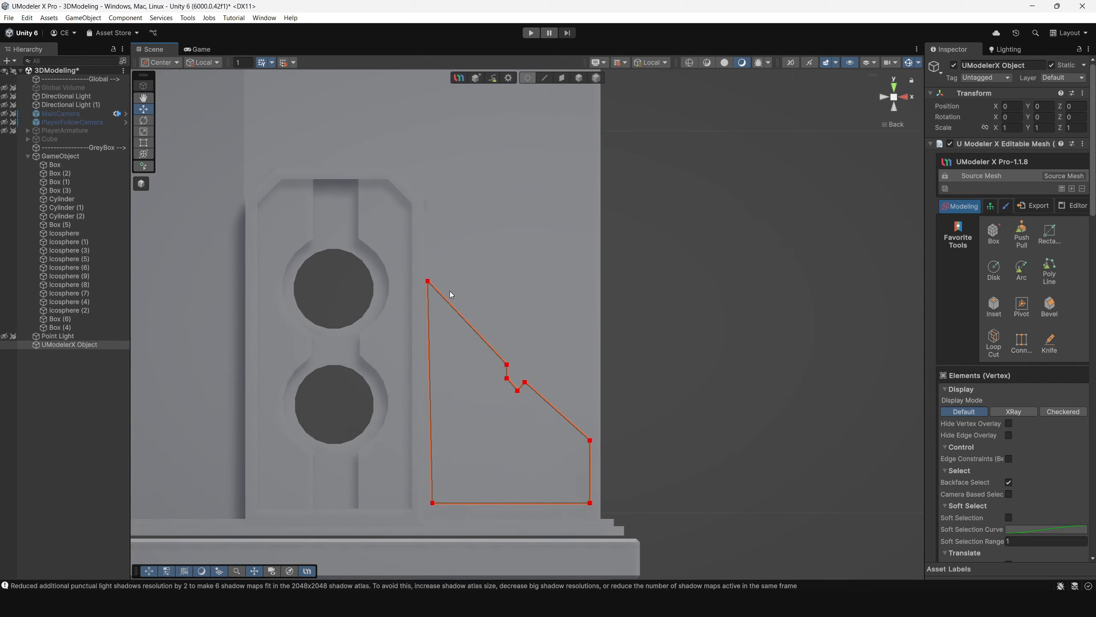
drag(411, 476, 468, 502)
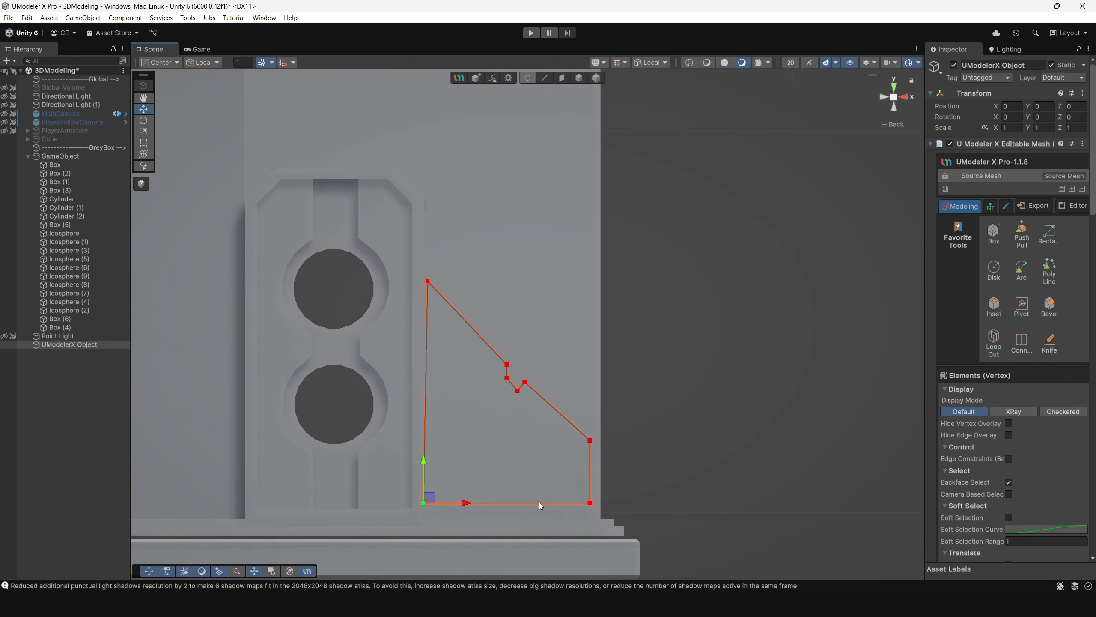
drag(562, 479, 602, 528)
drag(642, 472, 651, 479)
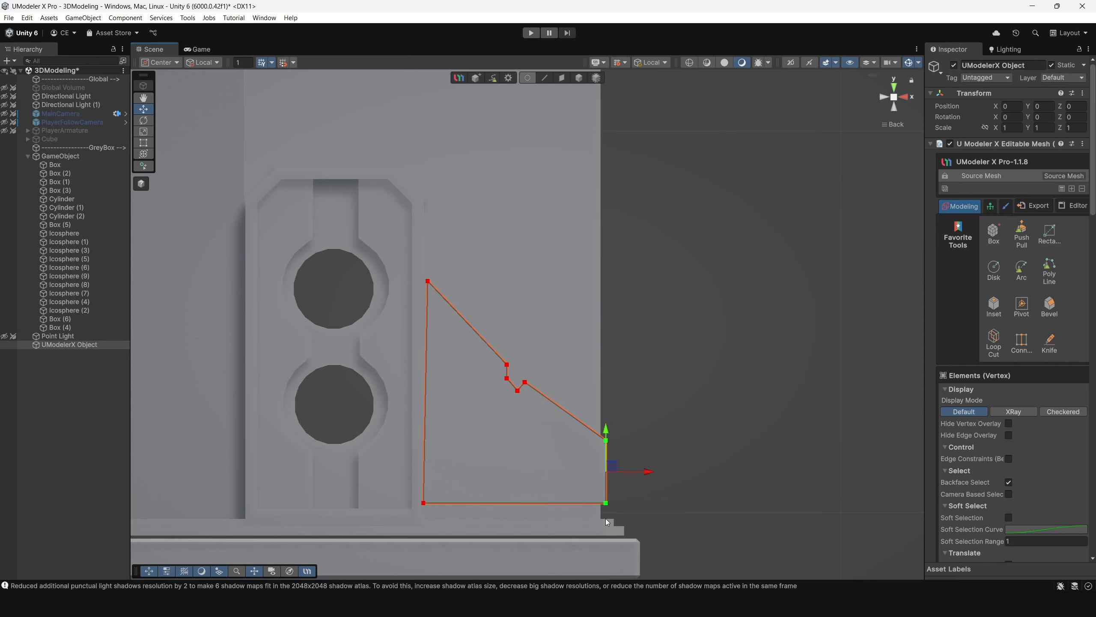
middle_drag(616, 428, 636, 360)
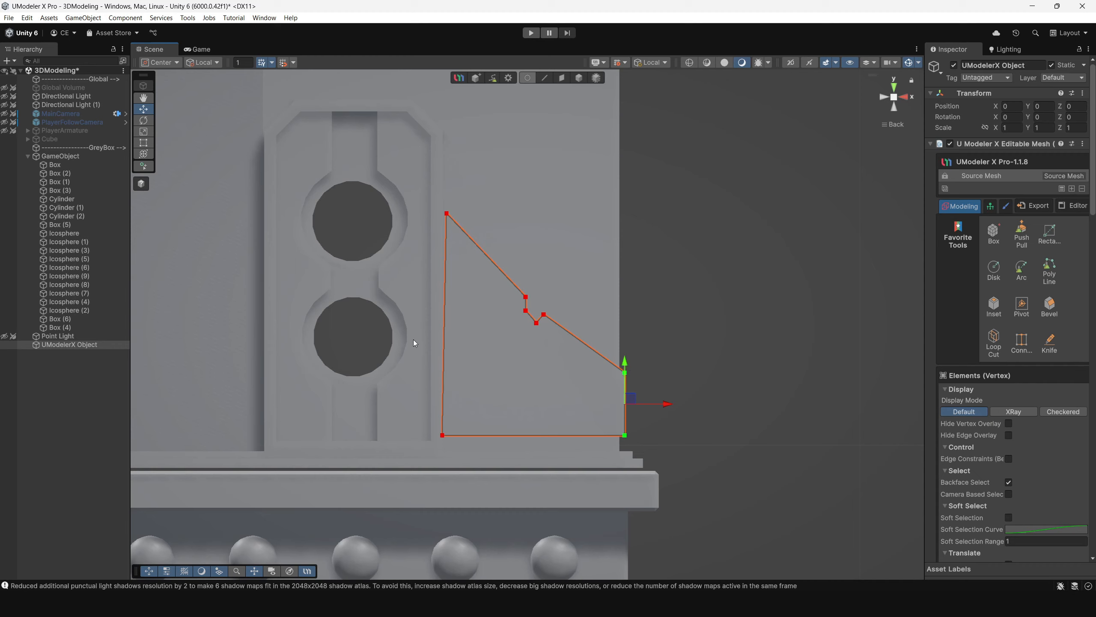
Reshape the outline by lowering its base and outer vertices, raising the notch slightly and moving the top vertex against the panel
drag(414, 343, 670, 482)
drag(564, 374, 564, 384)
drag(459, 226, 564, 354)
drag(517, 250, 517, 246)
drag(431, 191, 470, 269)
drag(489, 214, 481, 213)
Straighten the outline's inner side along the panel, lower its base onto the guard and raise its top vertex slightly
click(441, 440)
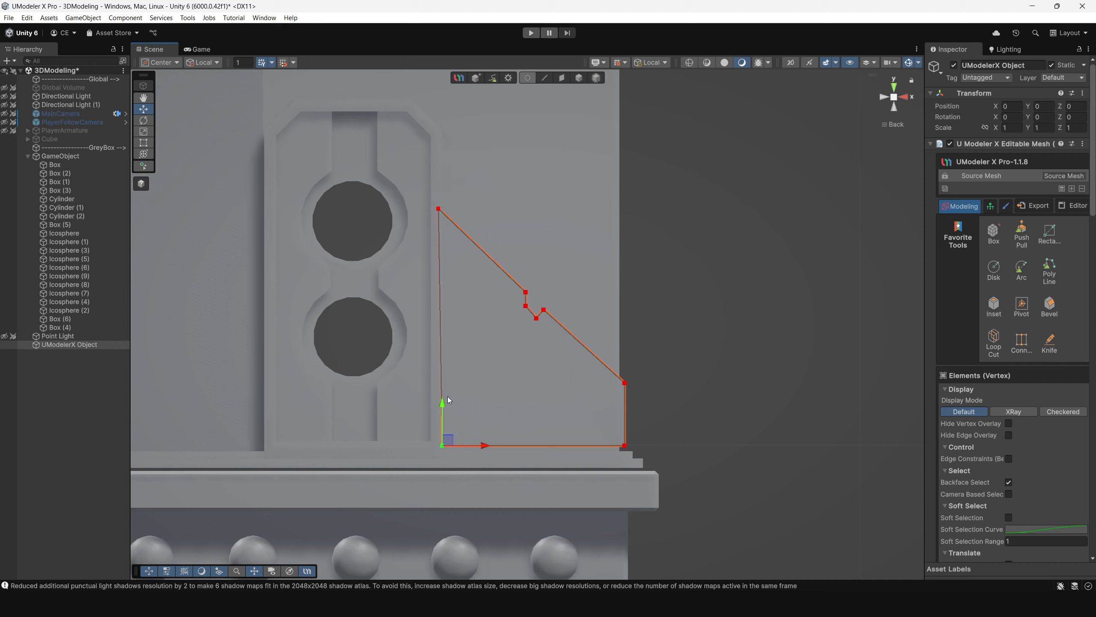
drag(484, 445, 482, 445)
drag(393, 418, 637, 453)
drag(534, 407, 534, 415)
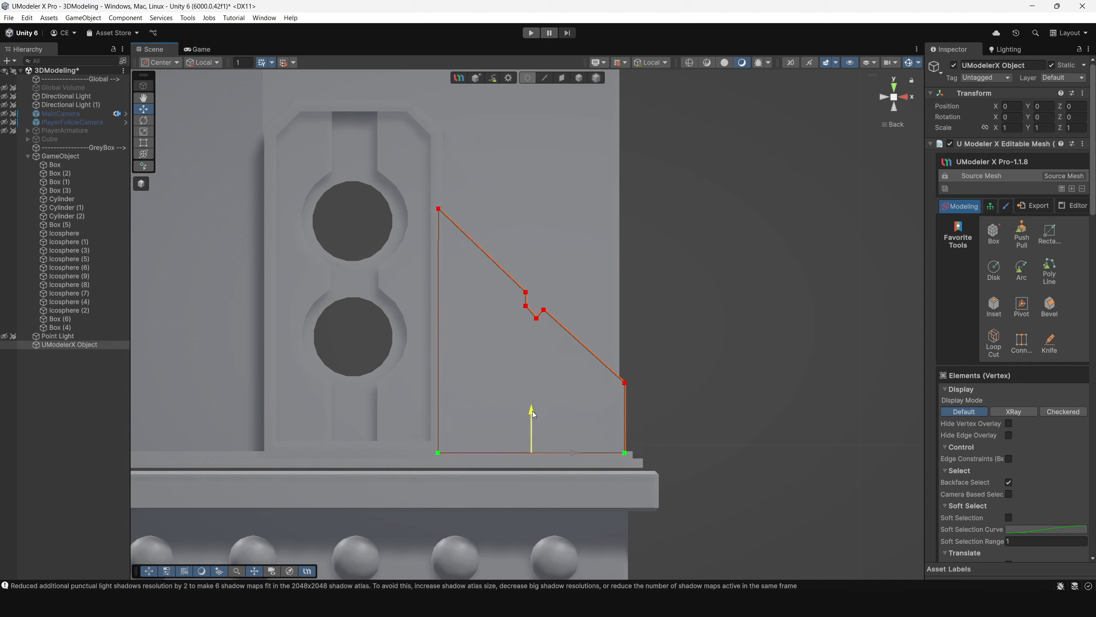
click(438, 208)
drag(440, 181, 438, 166)
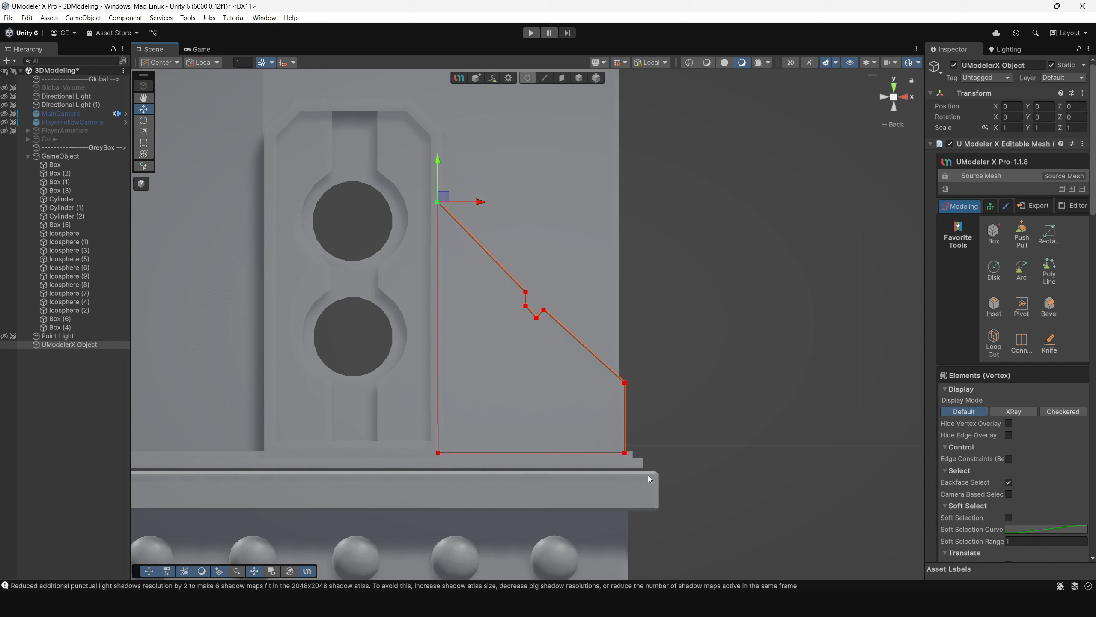
Extrude the notched outline's face outward from the blade to turn it into a solid reinforcing piece
click(562, 78)
scroll(617, 179, down, 3)
alt+drag(616, 179, 509, 344)
click(487, 338)
key(1)
alt+drag(610, 388, 519, 335)
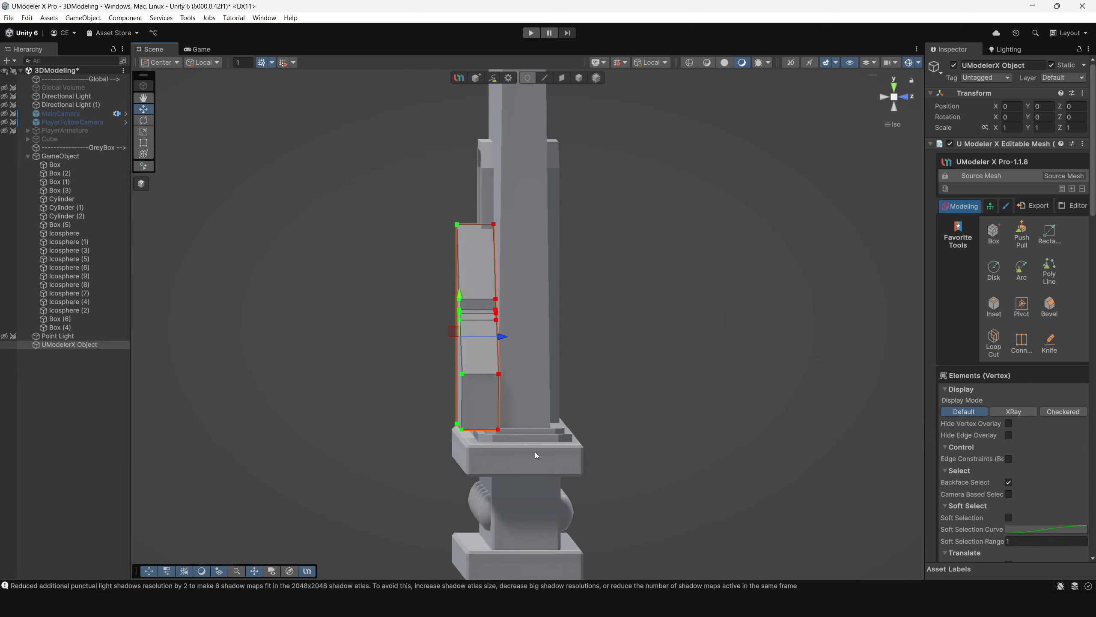
Shift the piece's inner and outer vertices through the depth so it runs from the blade's middle to just beyond its face
drag(535, 452, 482, 209)
drag(541, 337, 571, 337)
click(884, 98)
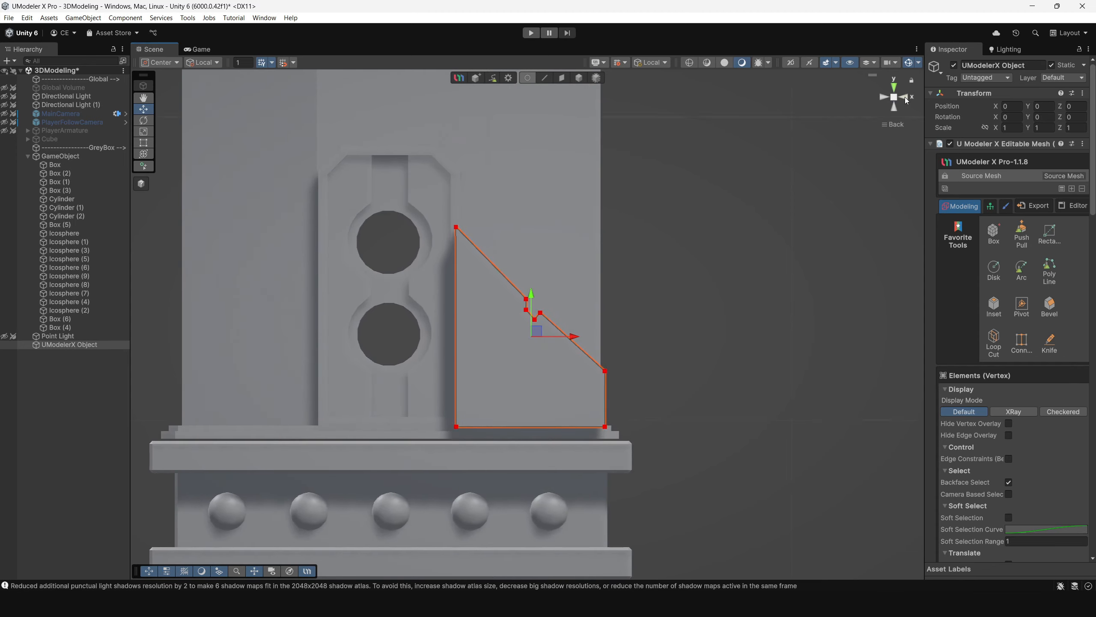
click(897, 97)
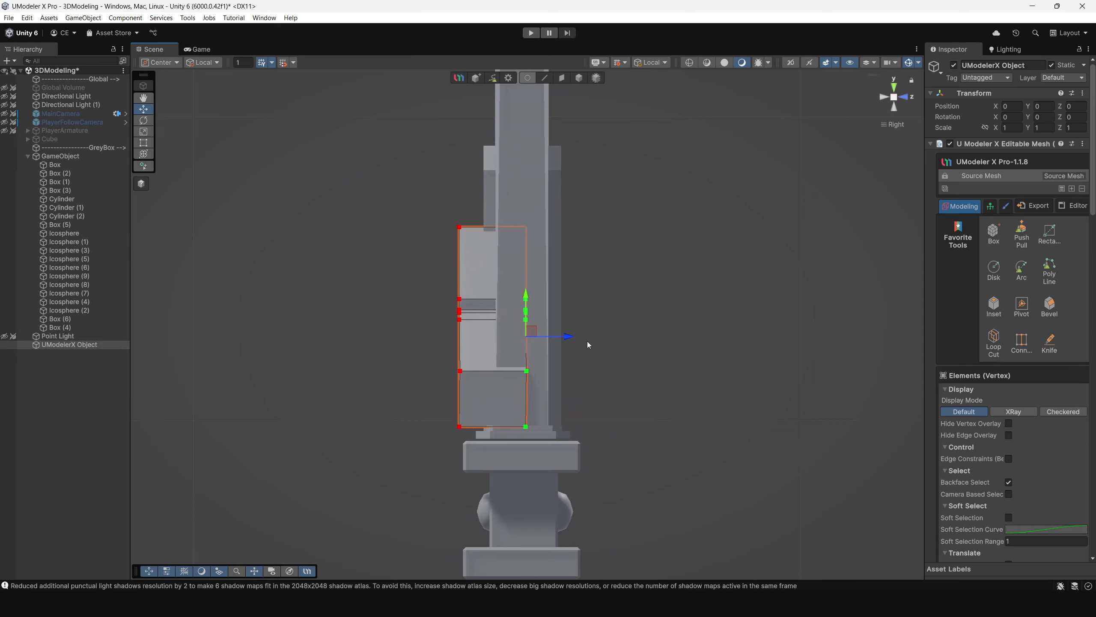
drag(569, 340, 568, 340)
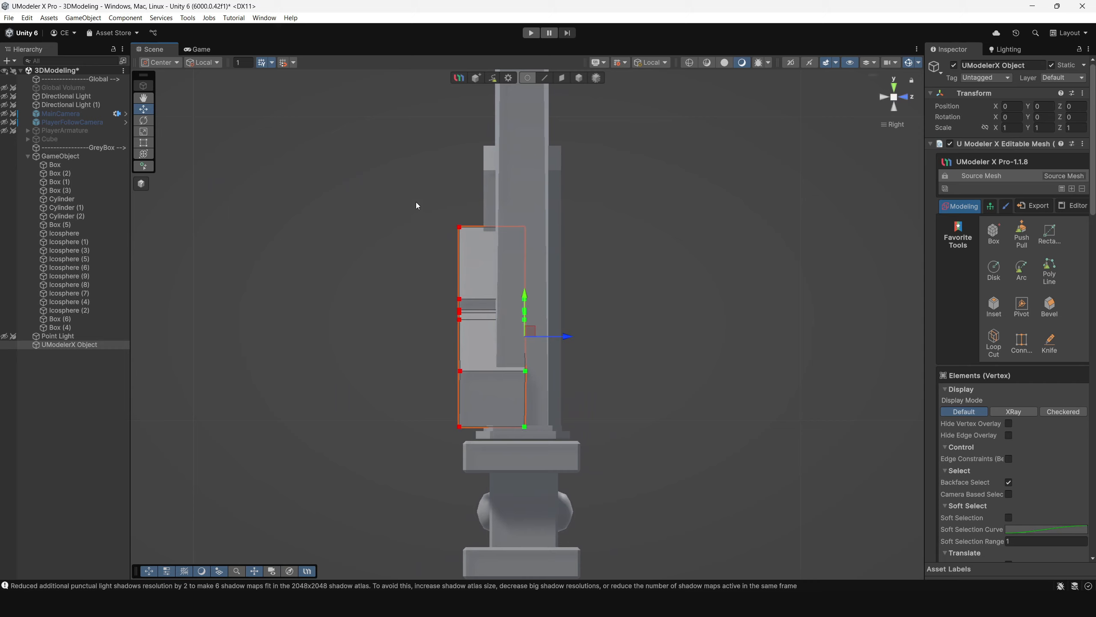
drag(417, 205, 479, 436)
drag(502, 340, 534, 340)
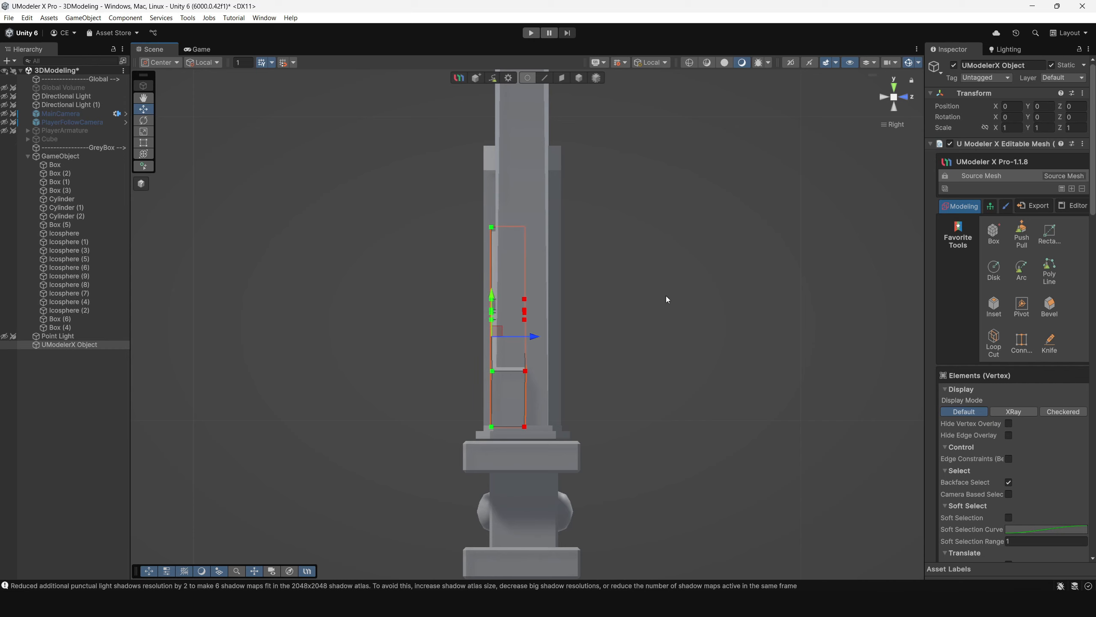
alt+drag(666, 299, 776, 292)
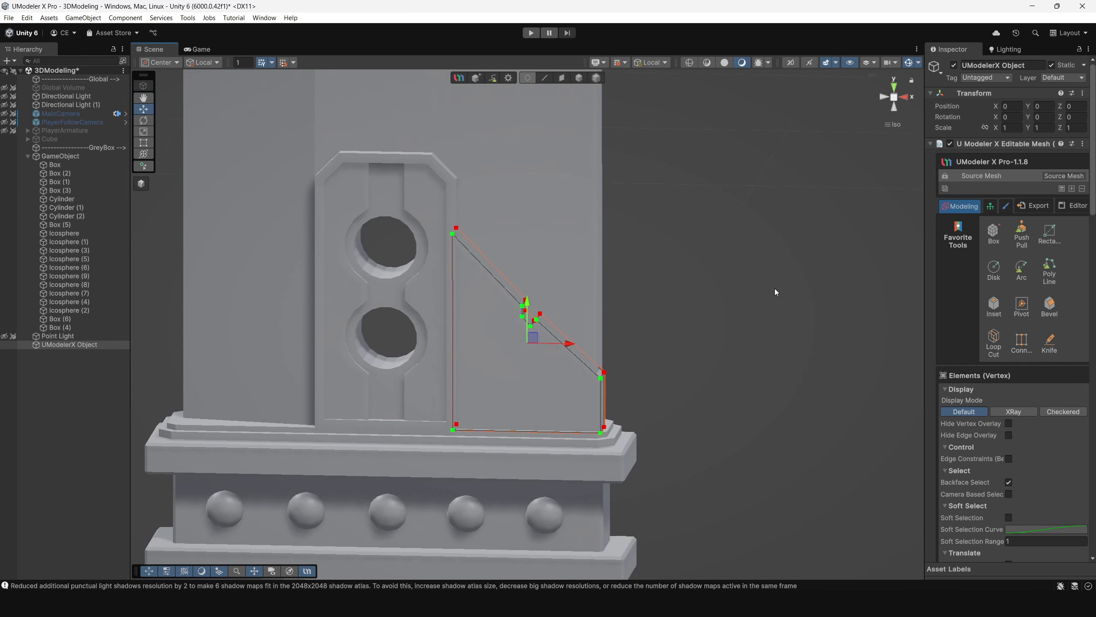
click(579, 78)
click(700, 317)
Try to bevel the reinforcing piece's vertical outer corner edge with a normalized width of 0.12, and undo it
alt+drag(709, 339, 546, 242)
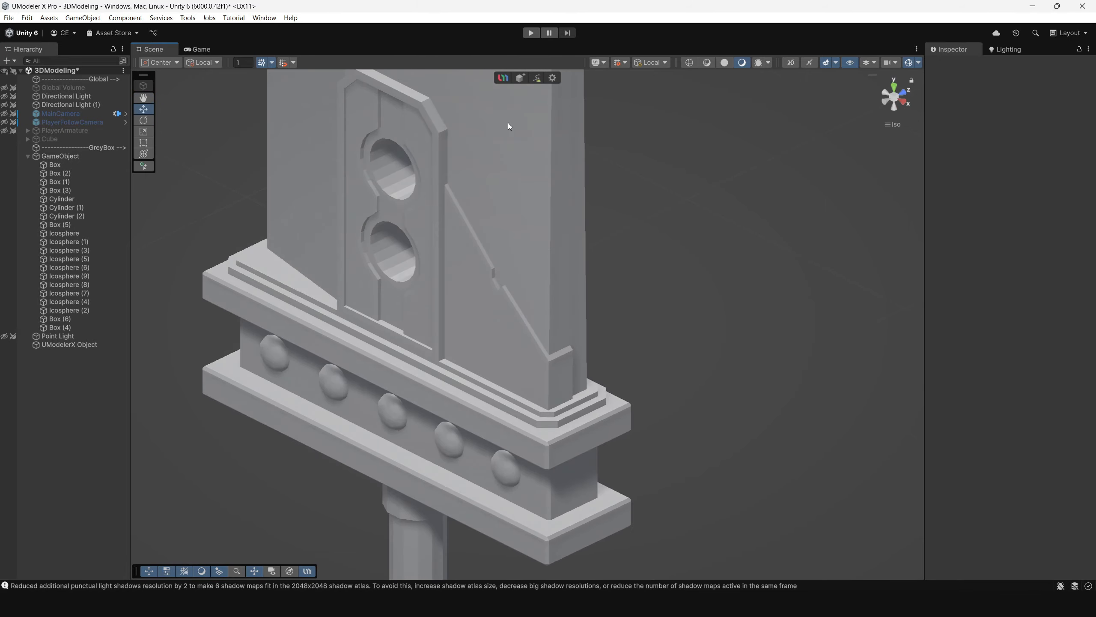
click(518, 204)
click(562, 78)
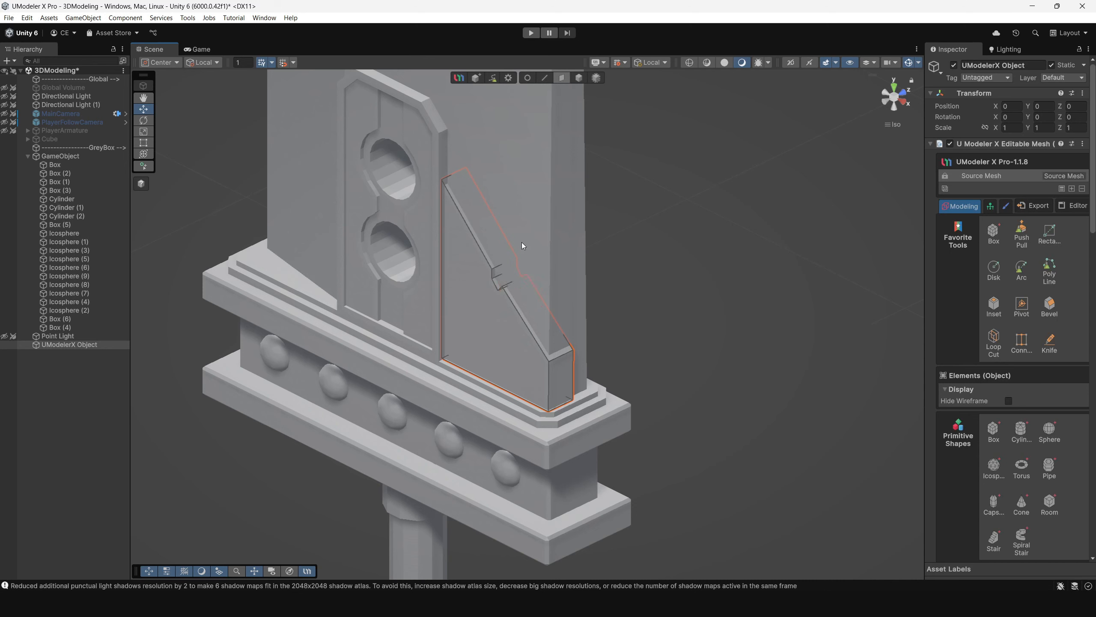
click(474, 328)
alt+drag(474, 328, 434, 364)
drag(539, 294, 532, 288)
key(2)
click(534, 388)
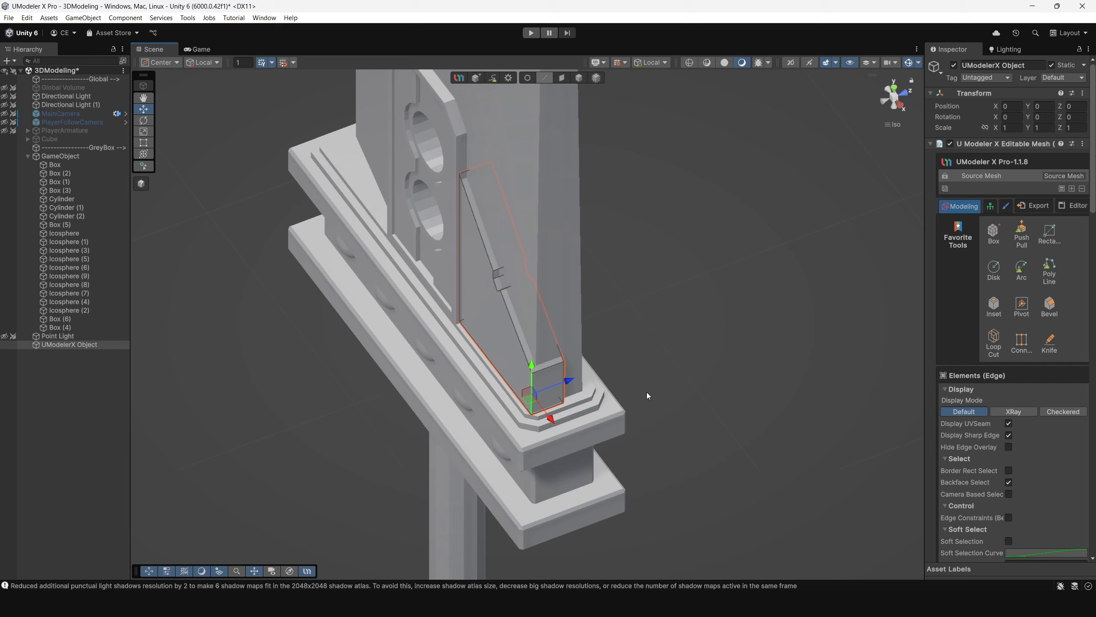
click(1051, 305)
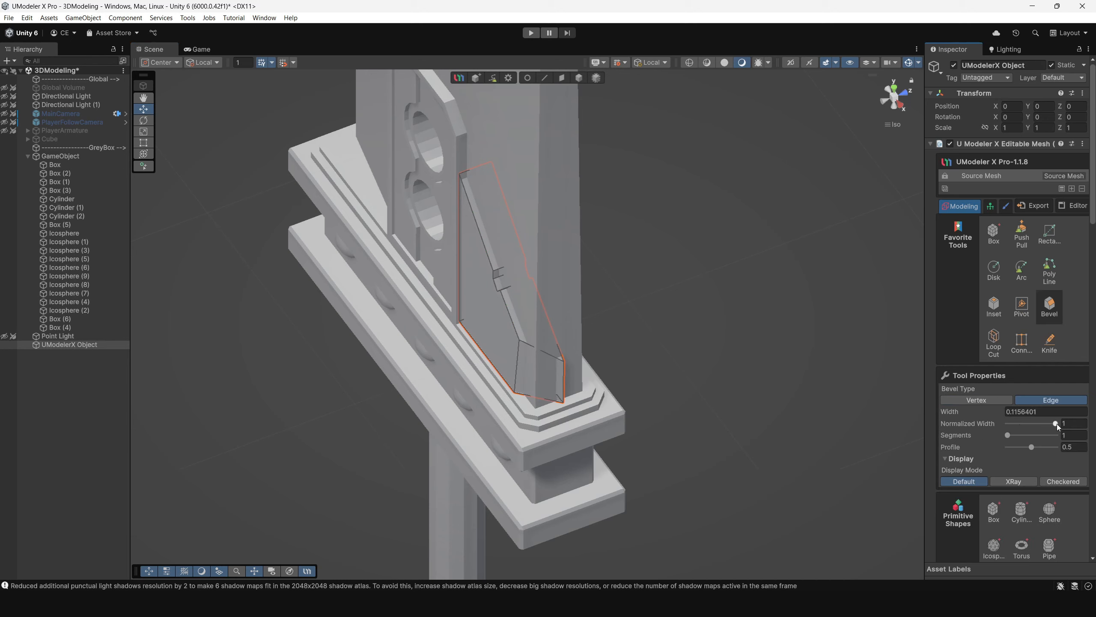
drag(1057, 424, 1013, 426)
alt+drag(632, 314, 639, 259)
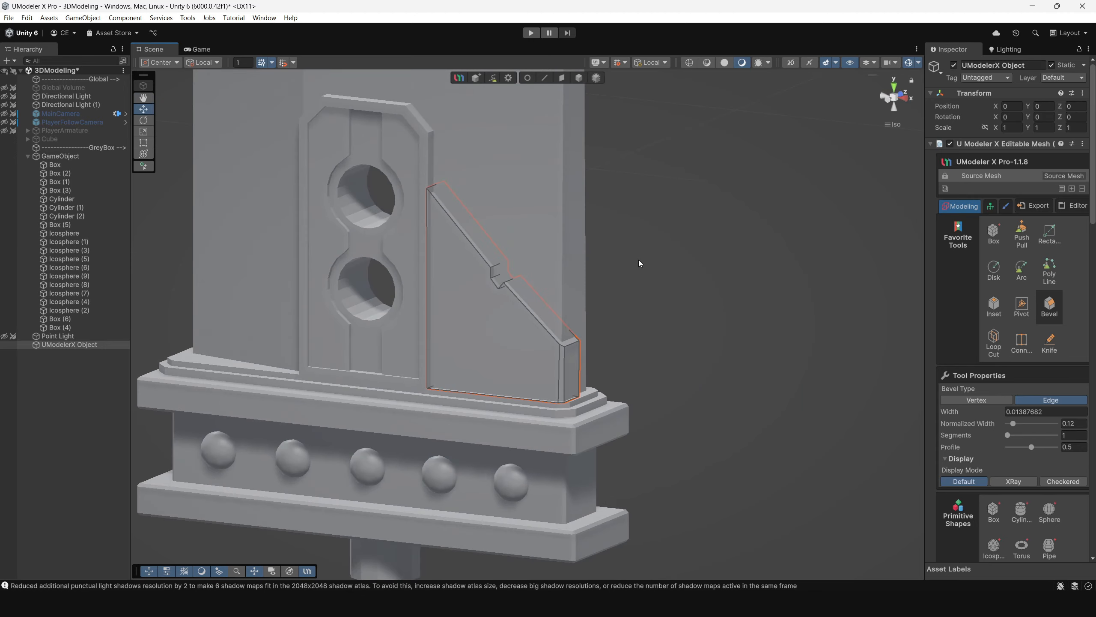
key(ctrl+z)
key(ctrl+z)
click(639, 144)
alt+drag(639, 143, 686, 293)
scroll(476, 226, down, 2)
alt+drag(477, 226, 554, 243)
scroll(553, 244, down, 2)
scroll(545, 249, up, 2)
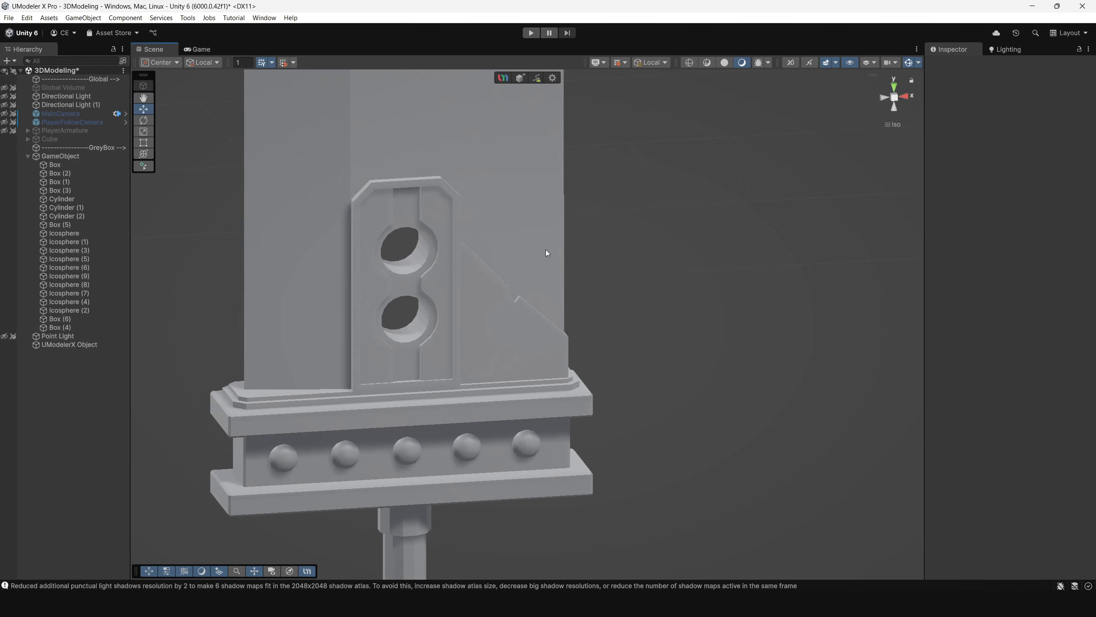
scroll(546, 250, up, 3)
Move the notch's upper inner vertex up and inward so the notch floor runs parallel to the sloping edge
click(531, 315)
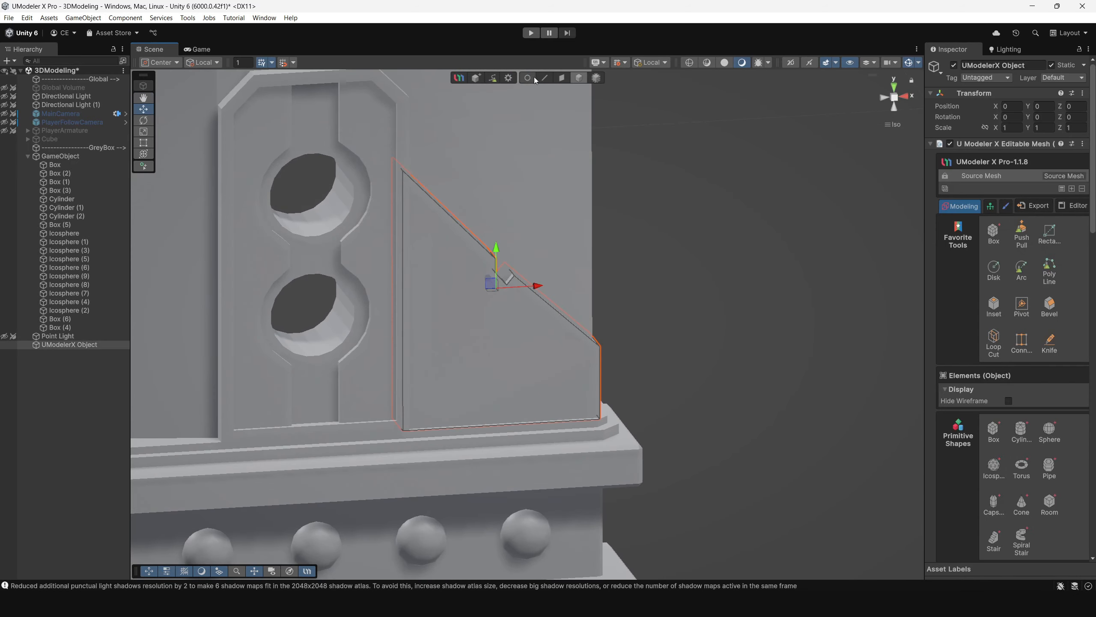
click(531, 78)
click(884, 97)
click(905, 96)
scroll(546, 318, up, 3)
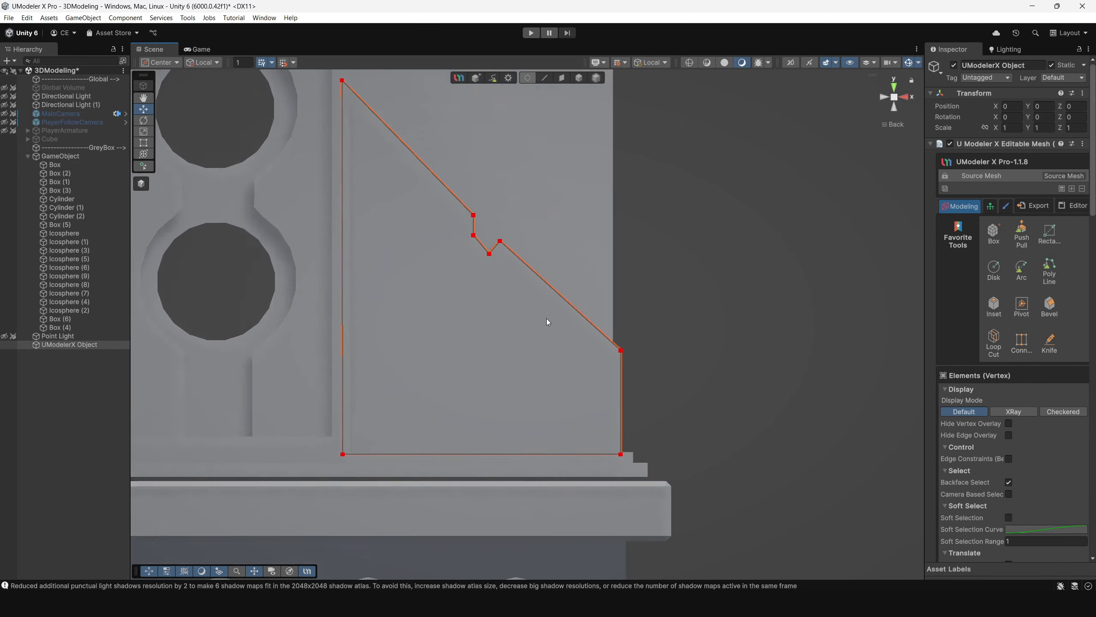
scroll(547, 322, up, 4)
drag(463, 260, 509, 345)
drag(494, 279, 472, 241)
click(483, 256)
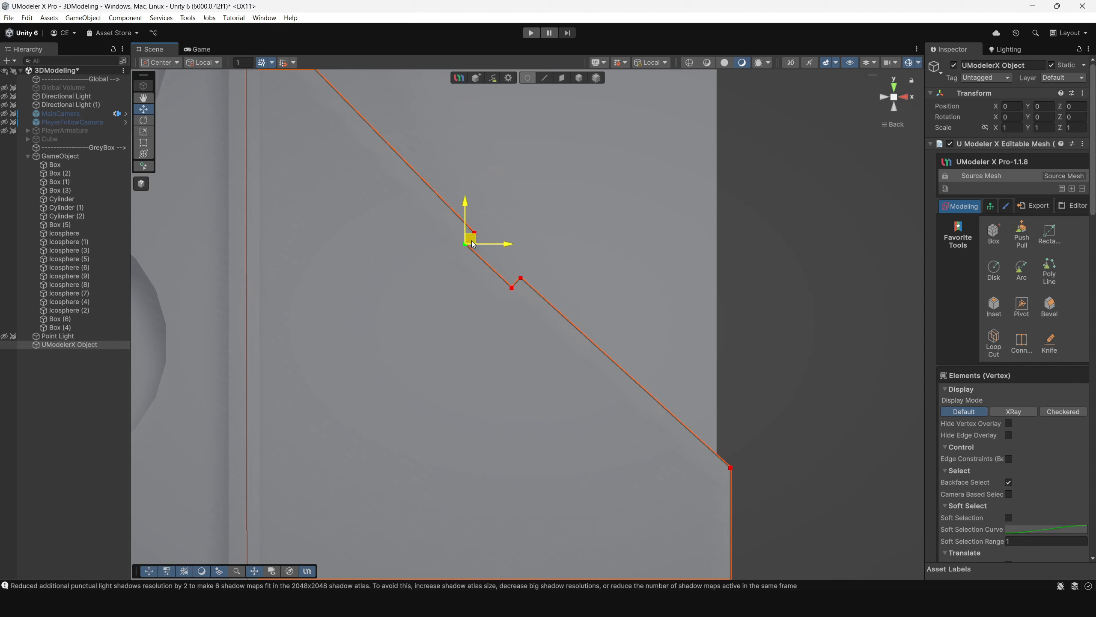
click(512, 287)
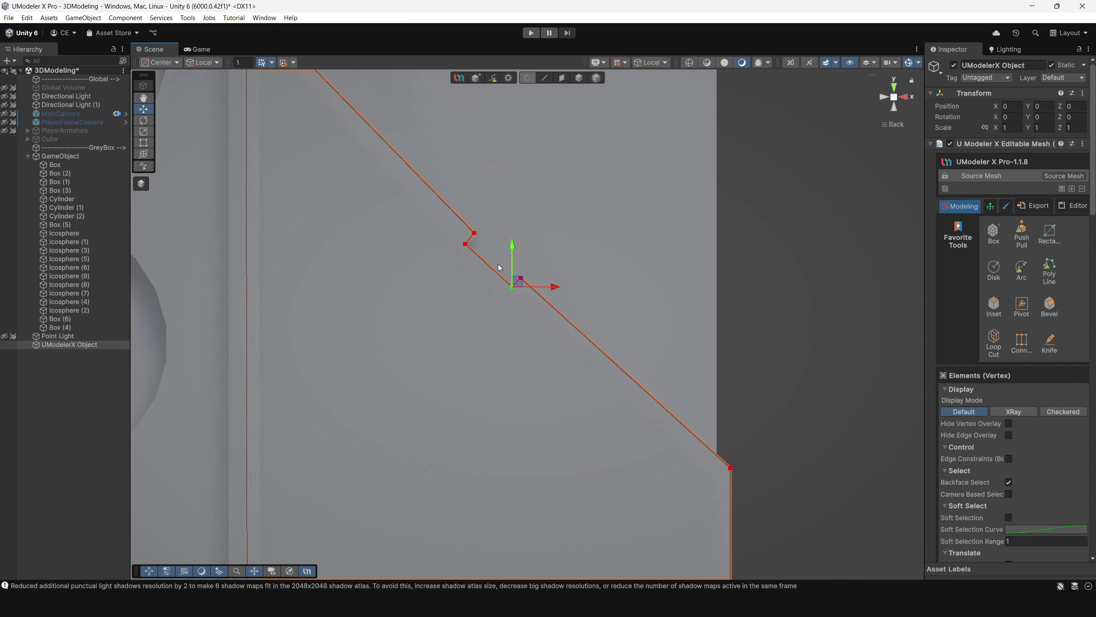
scroll(495, 285, down, 6)
click(630, 242)
Lower all vertices of the reinforcing piece above its base to make the piece shorter against the panel
alt+drag(621, 207, 611, 248)
scroll(544, 312, down, 8)
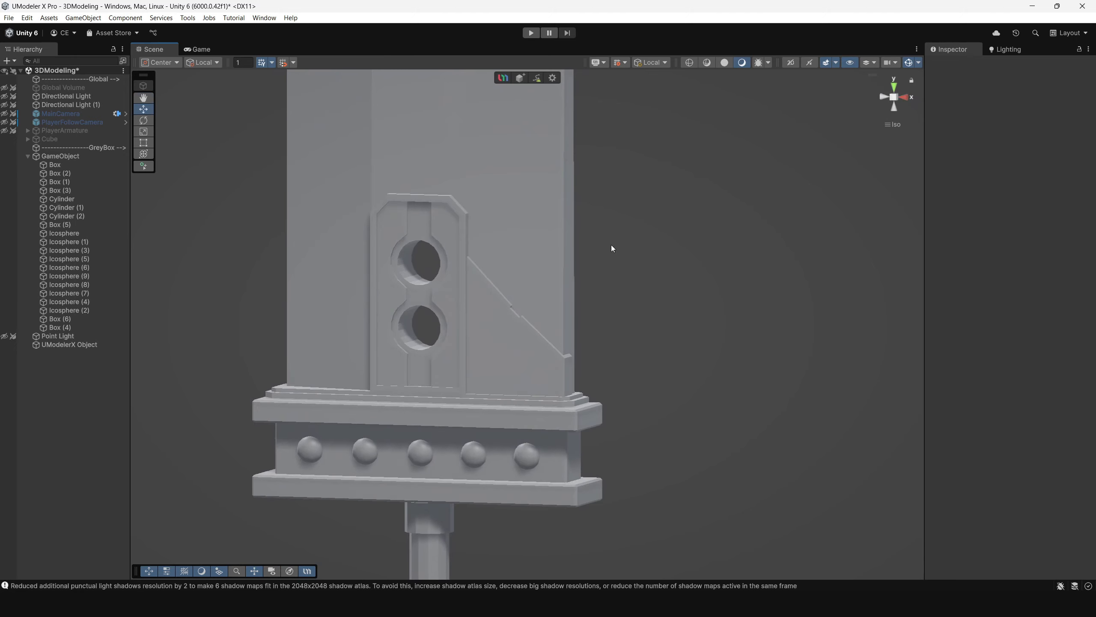
click(524, 319)
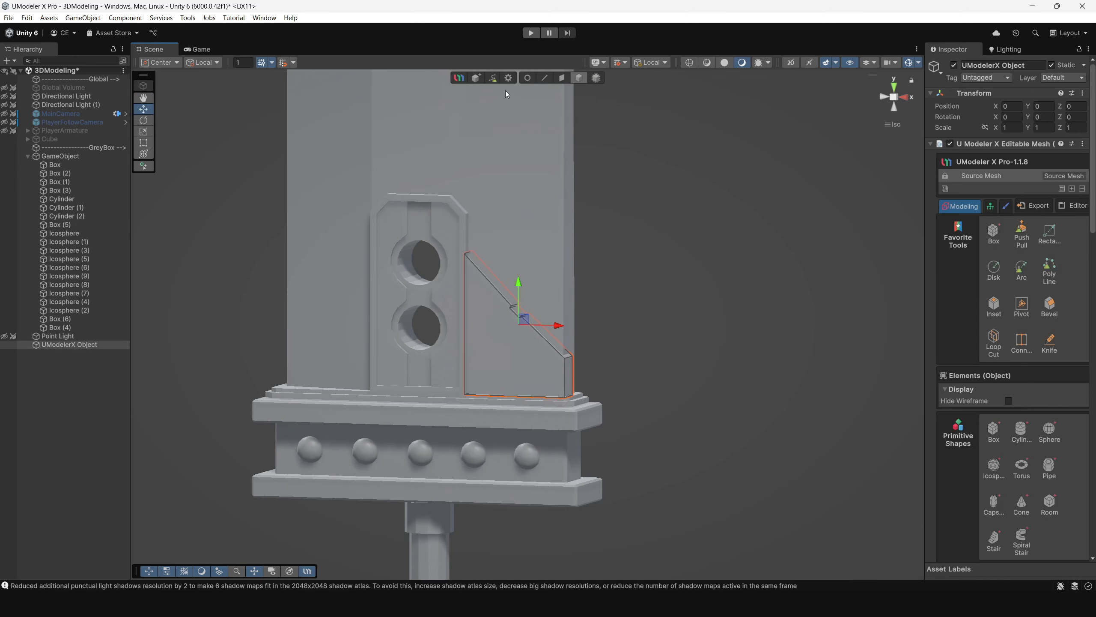
click(528, 79)
alt+drag(479, 237, 590, 372)
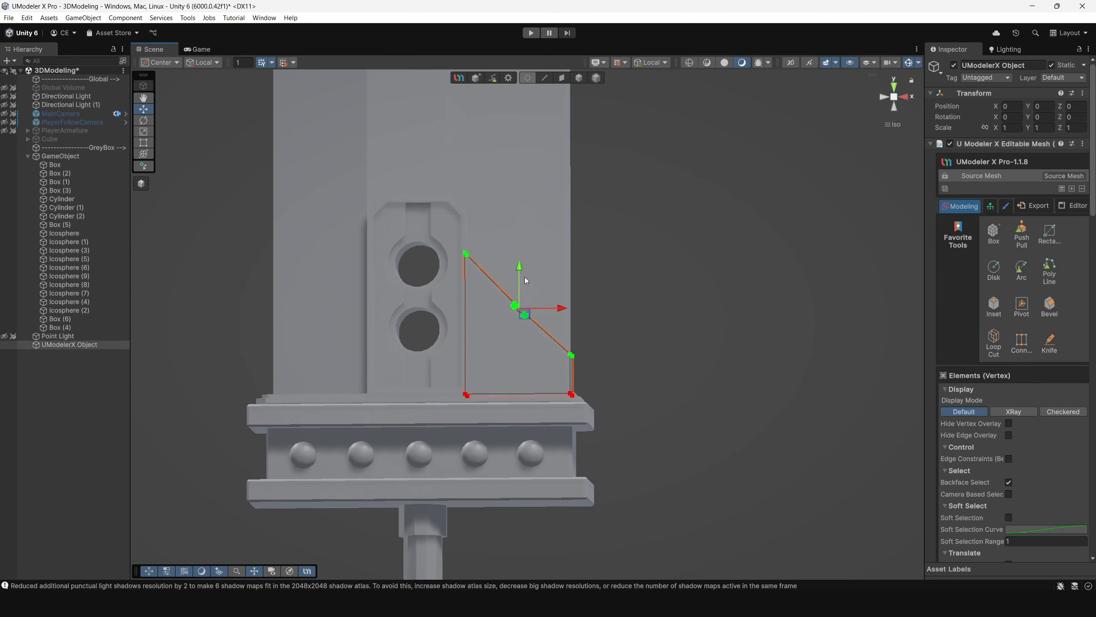
drag(521, 272, 525, 290)
drag(453, 255, 631, 386)
alt+drag(628, 382, 604, 332)
drag(520, 290, 525, 293)
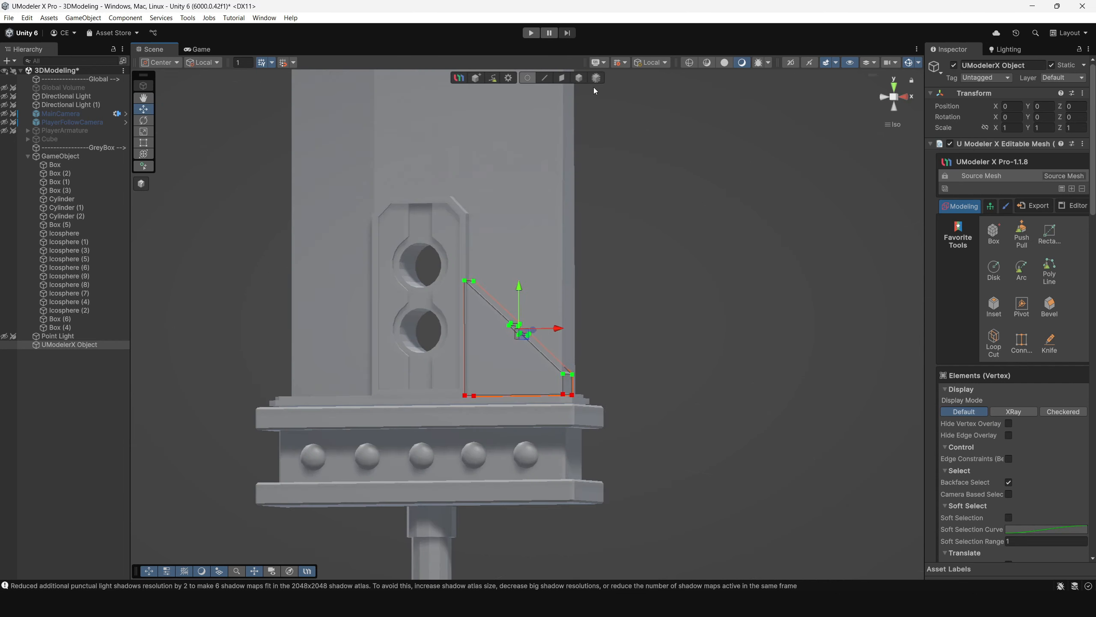
click(607, 134)
alt+drag(673, 276, 716, 317)
scroll(715, 316, down, 5)
alt+drag(490, 234, 367, 303)
scroll(639, 305, up, 8)
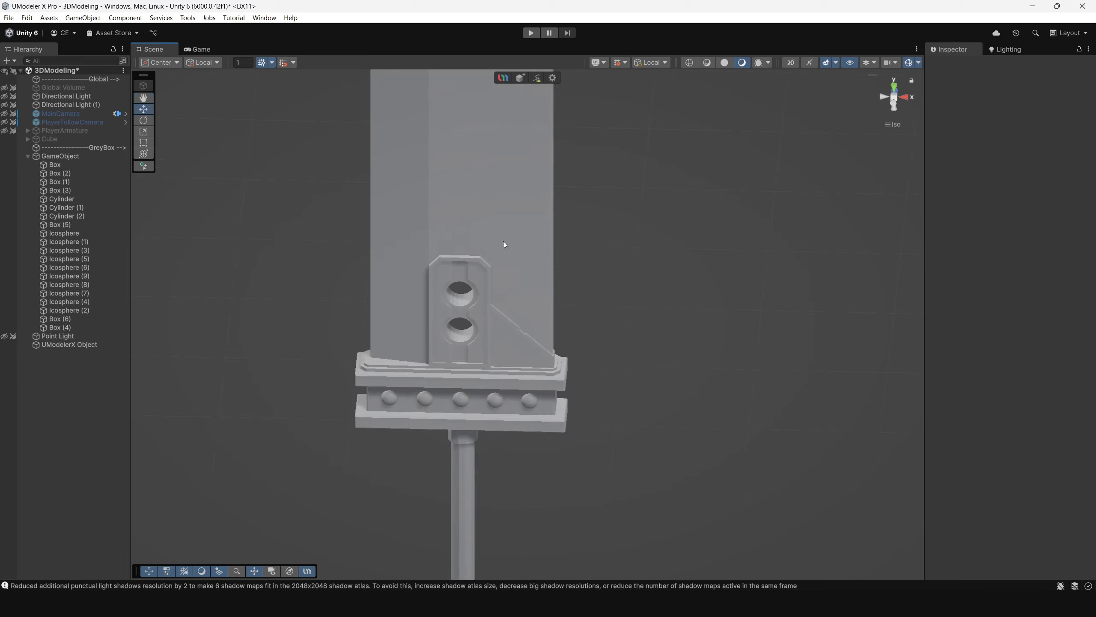
Create a new UModeler X object for a second piece, viewing the sword squarely from the back
alt+drag(603, 288, 470, 248)
scroll(654, 374, down, 8)
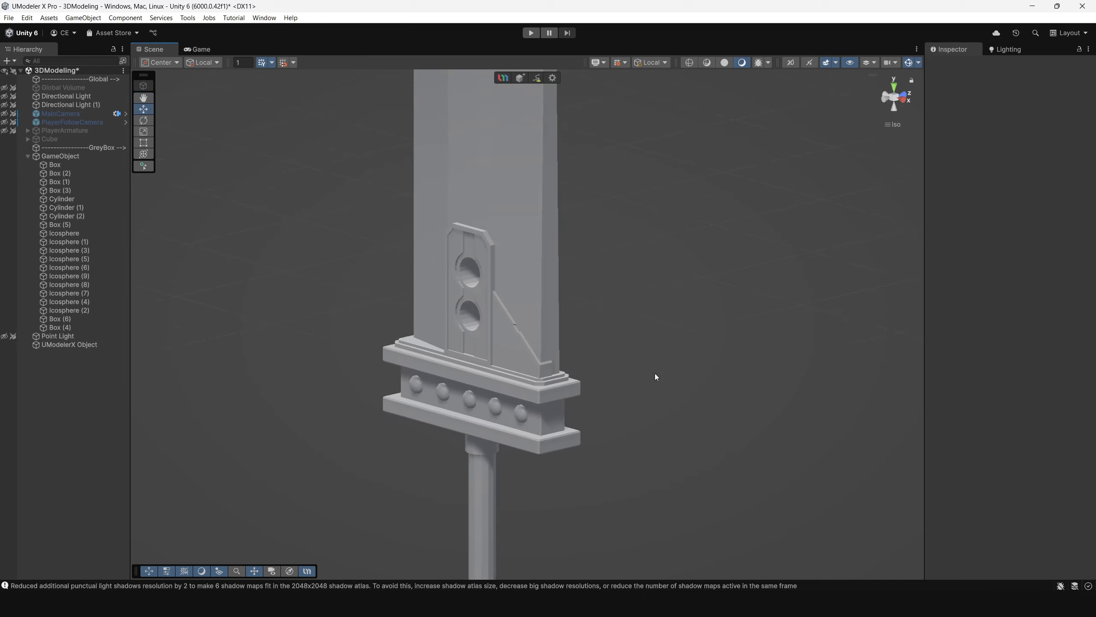
middle_drag(557, 277, 604, 299)
scroll(526, 334, up, 2)
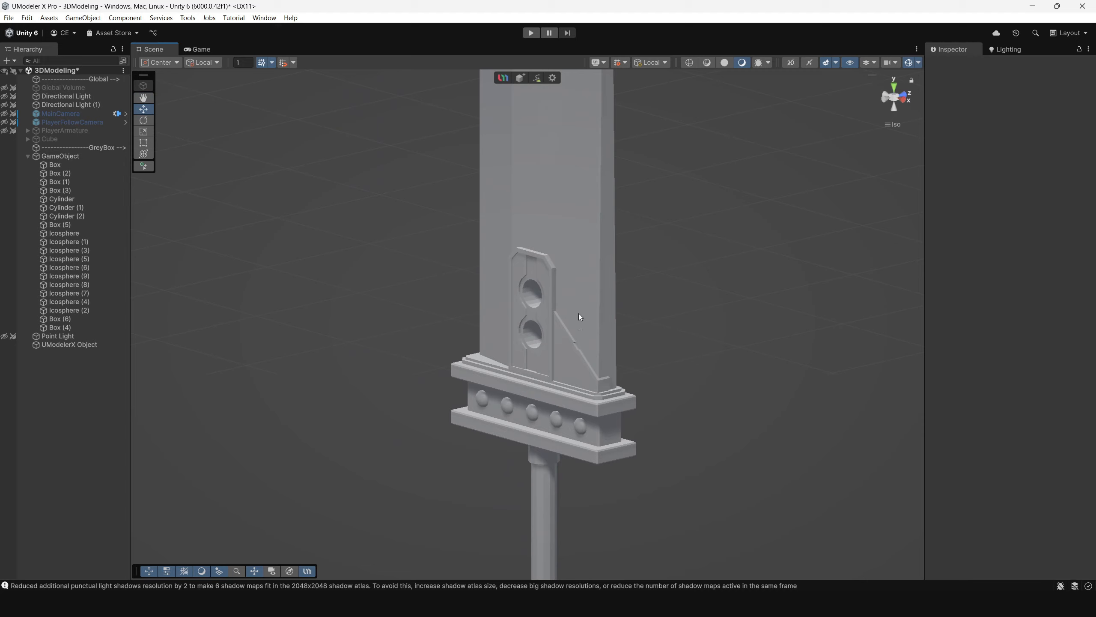
click(888, 102)
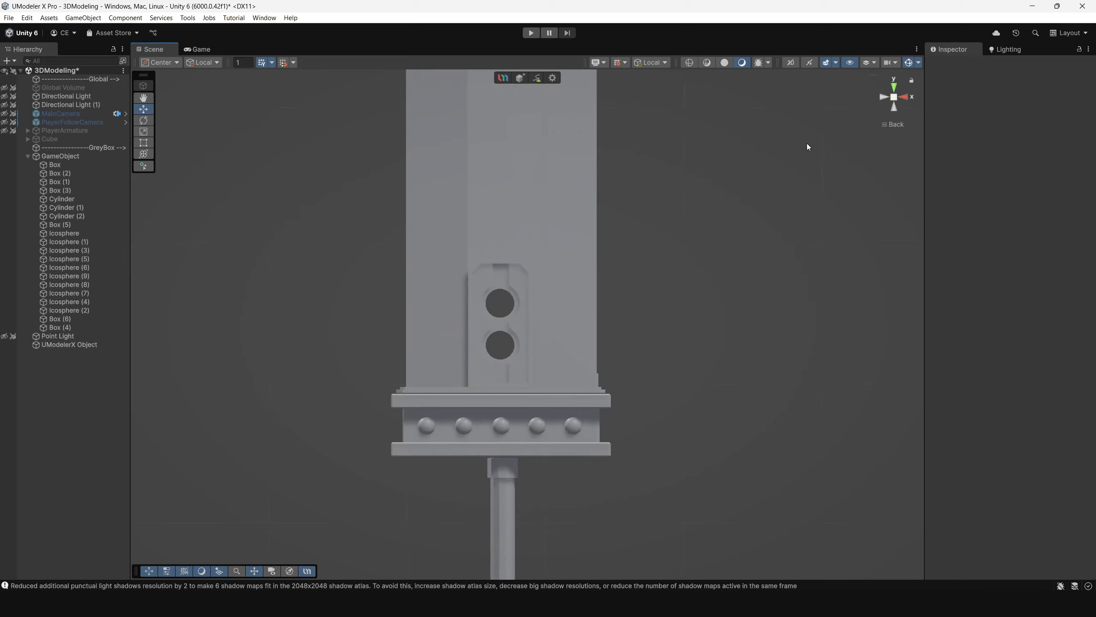
click(520, 79)
scroll(600, 332, up, 3)
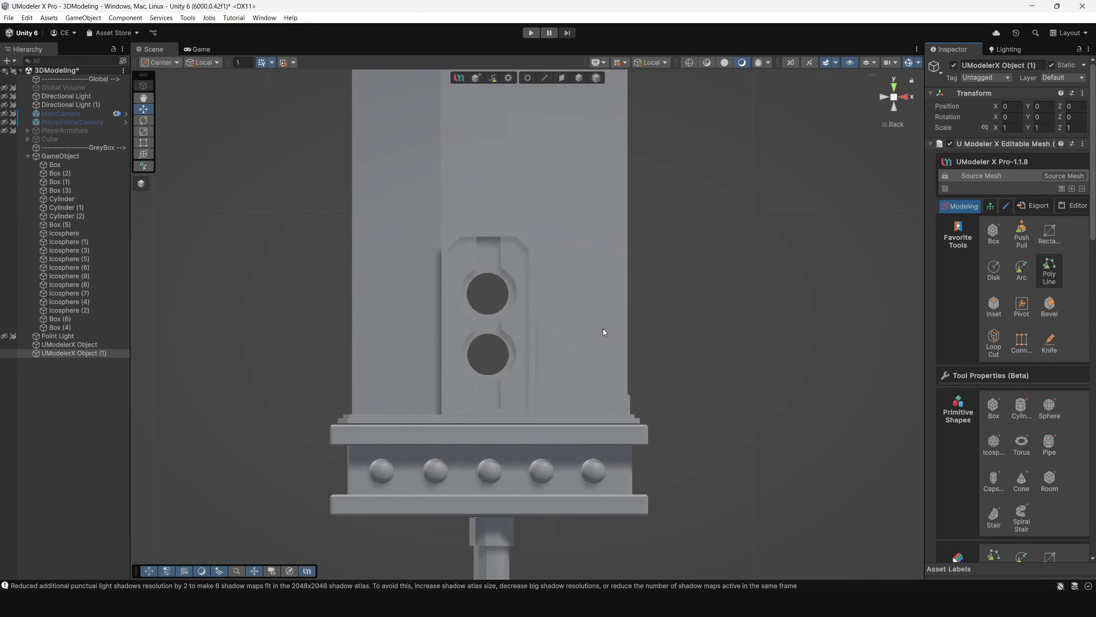
Outline a notched sloping band above the reinforcing piece with the Poly Line tool, running from the panel to the blade edge
scroll(603, 329, up, 3)
middle_drag(620, 332, 474, 386)
scroll(498, 443, up, 2)
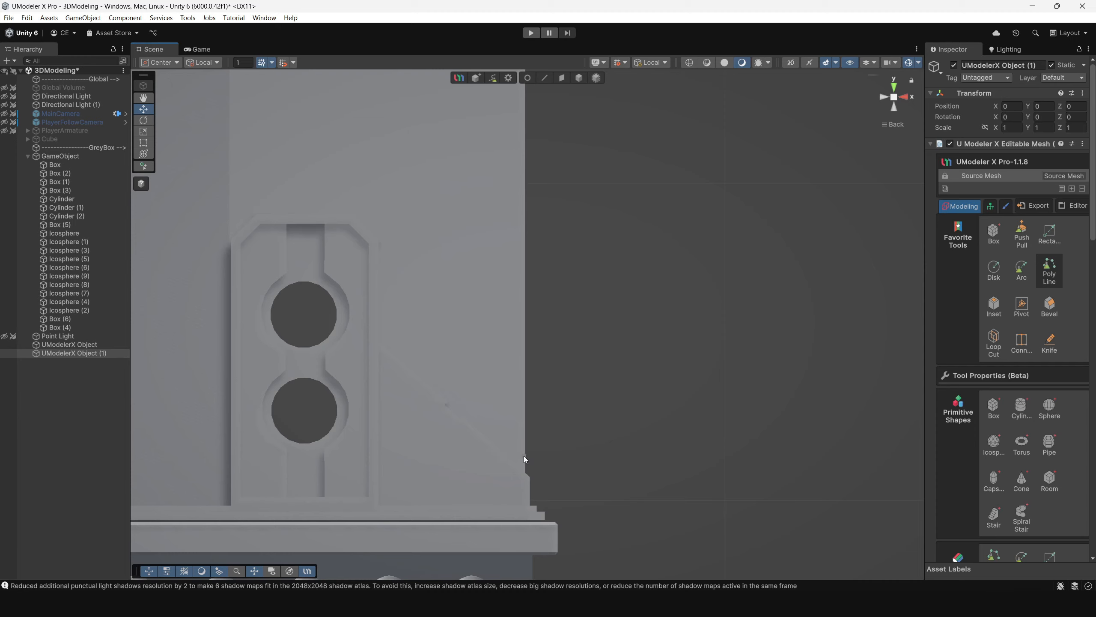
click(457, 396)
click(448, 358)
click(383, 303)
click(523, 456)
scroll(506, 467, up, 3)
drag(588, 510, 541, 338)
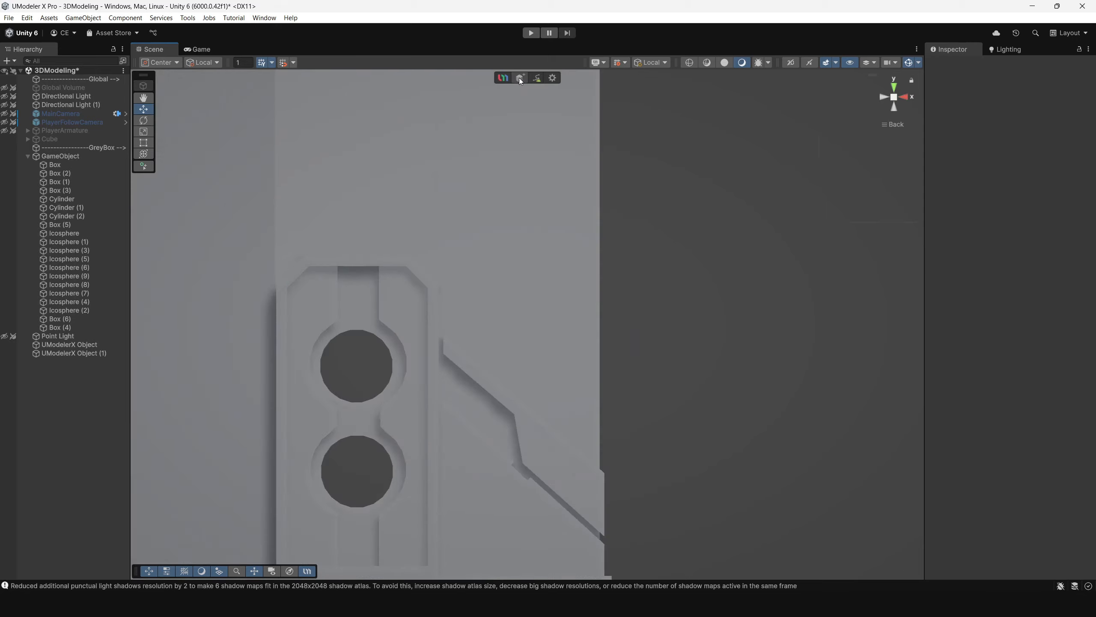
Create another UModeler X object and outline a narrow slanted strip filling the band's notch beside the panel
click(520, 78)
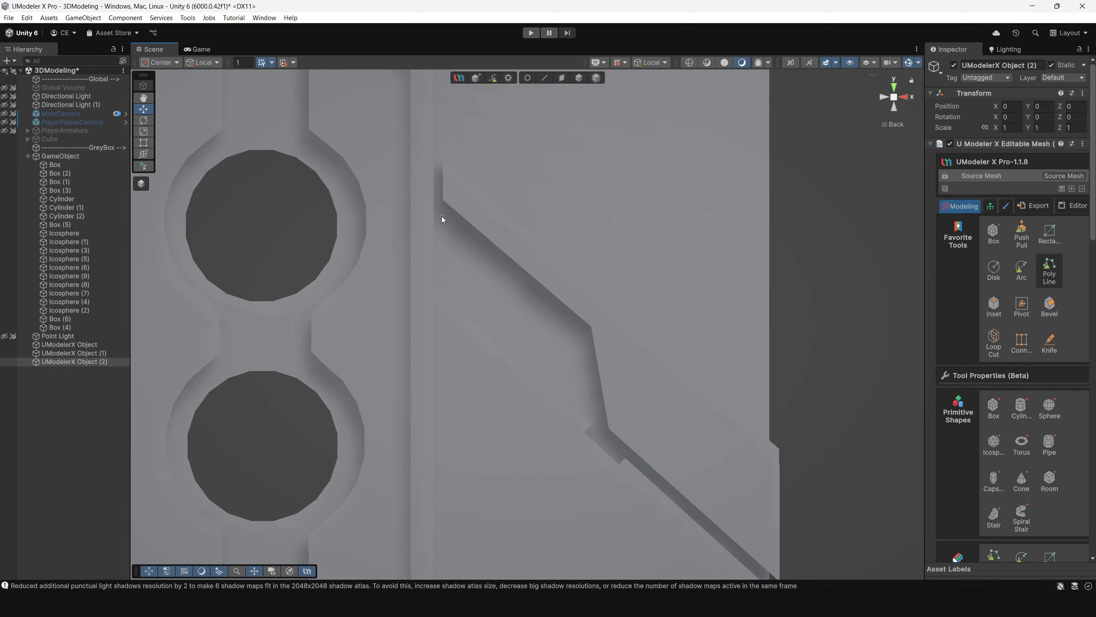
click(586, 406)
scroll(592, 356, down, 3)
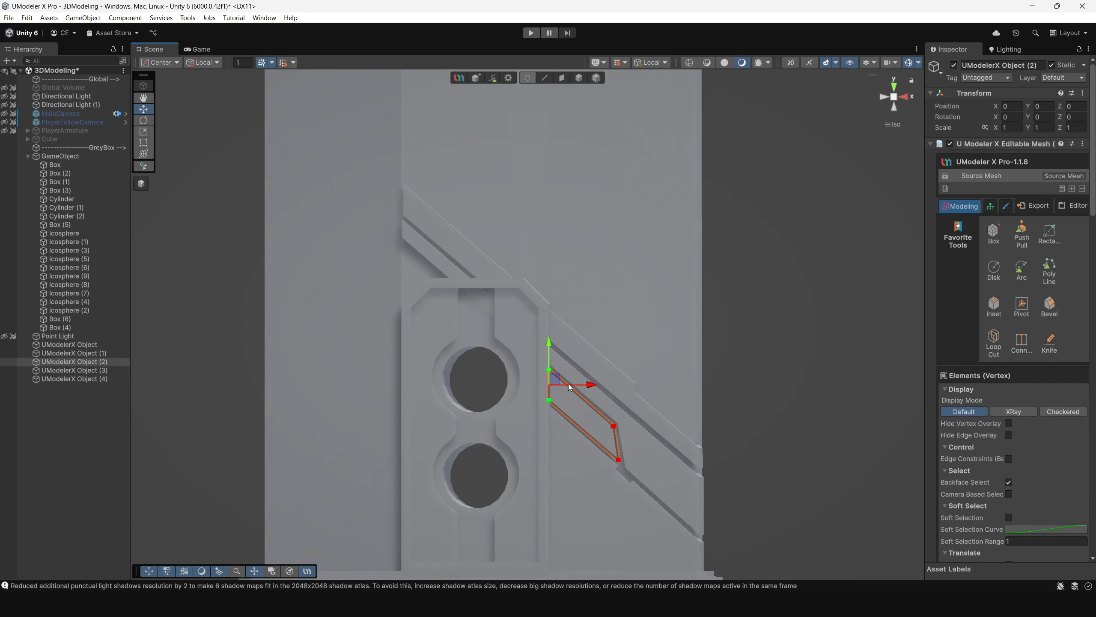
Extend the narrow strip across the panel to the blade's ridge and cut it along the panel with Slice Cut
drag(376, 155, 428, 237)
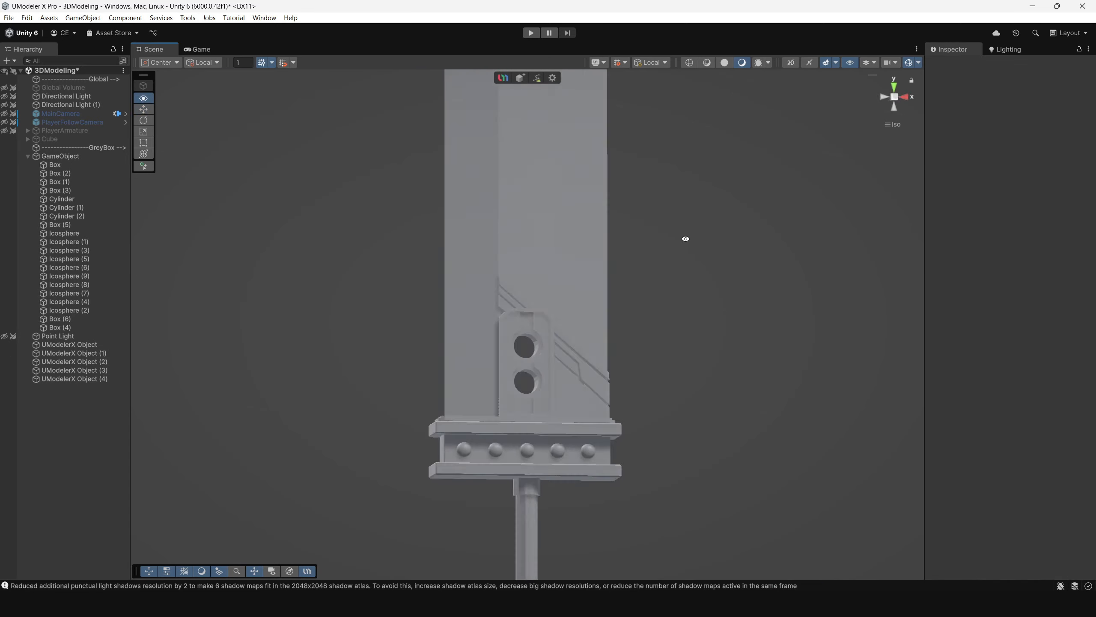
scroll(686, 238, up, 3)
alt+drag(624, 299, 562, 228)
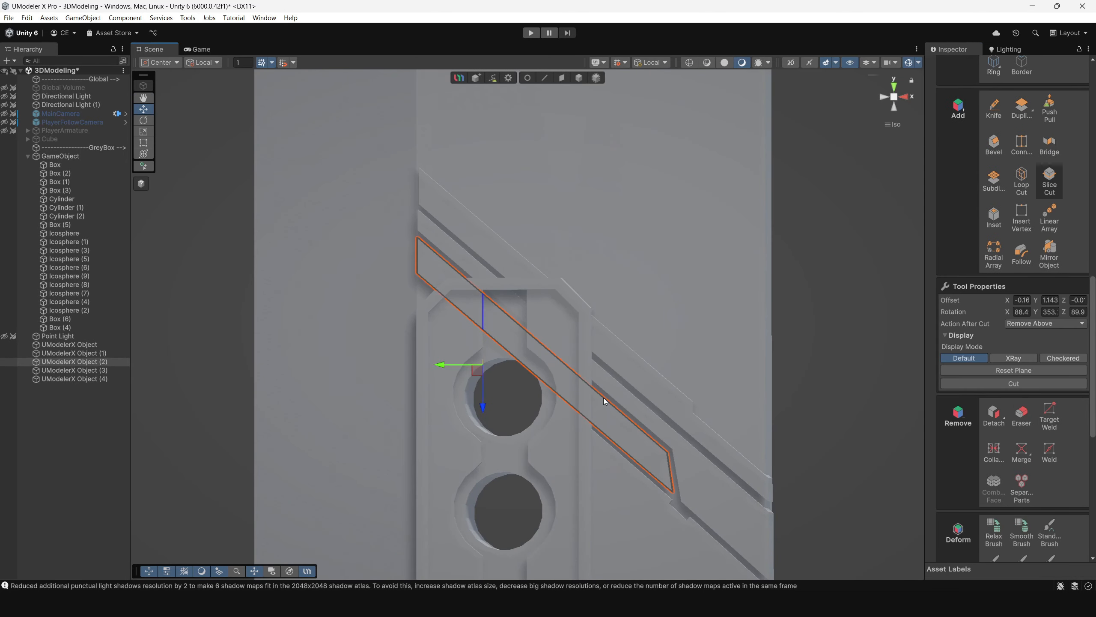
key(Return)
Cut the long notched band with Slice Cut at the panel's side, using Split Only as the action after cut
click(509, 308)
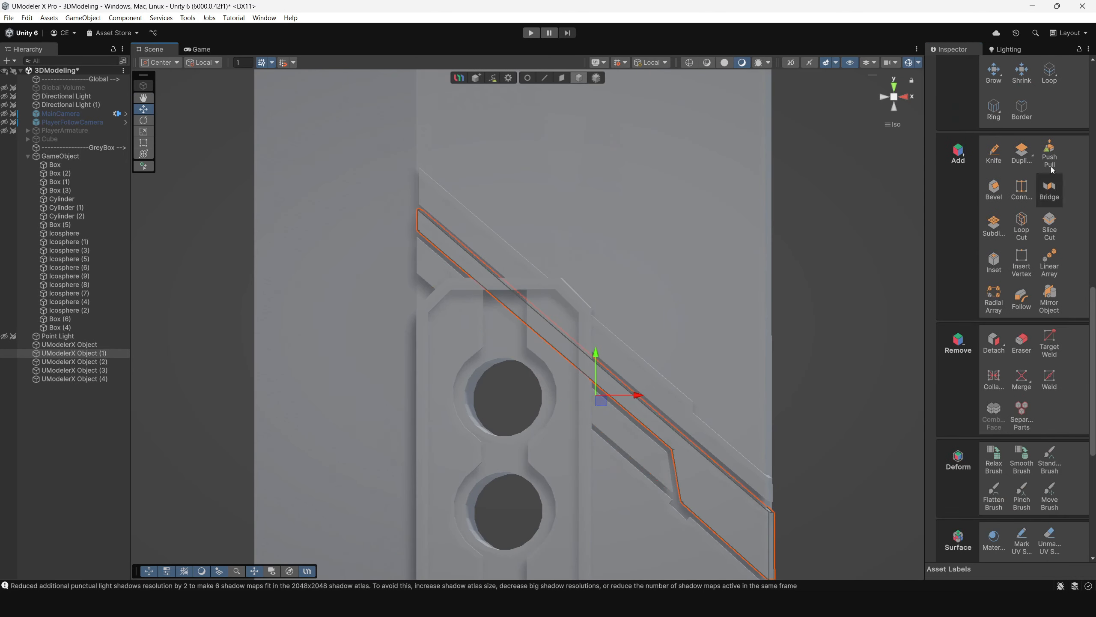
click(1050, 223)
drag(573, 264, 573, 429)
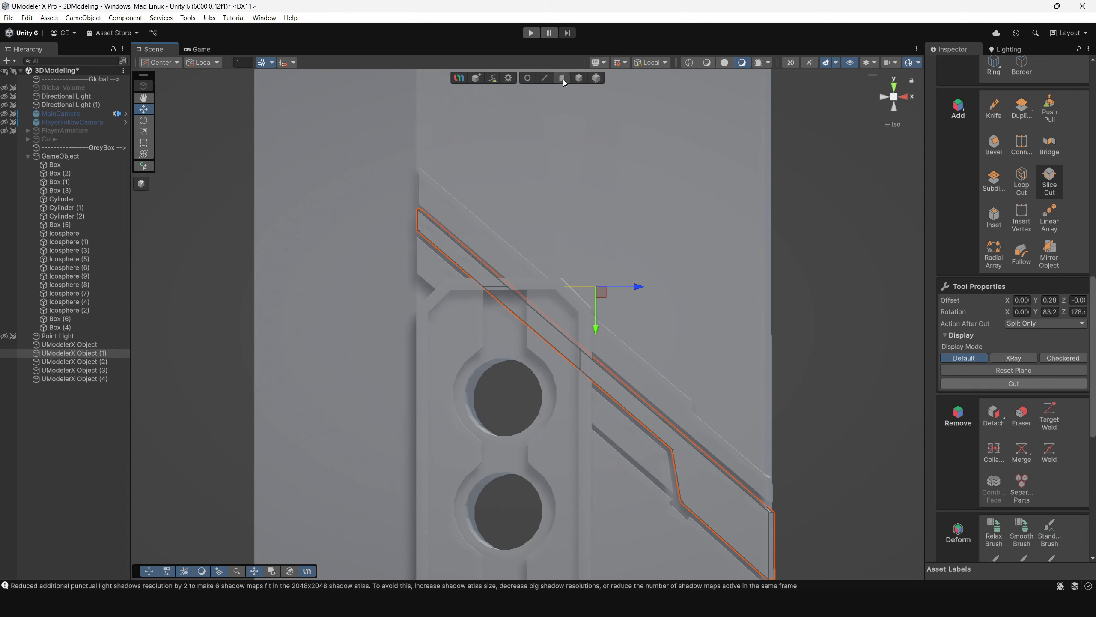
click(1013, 383)
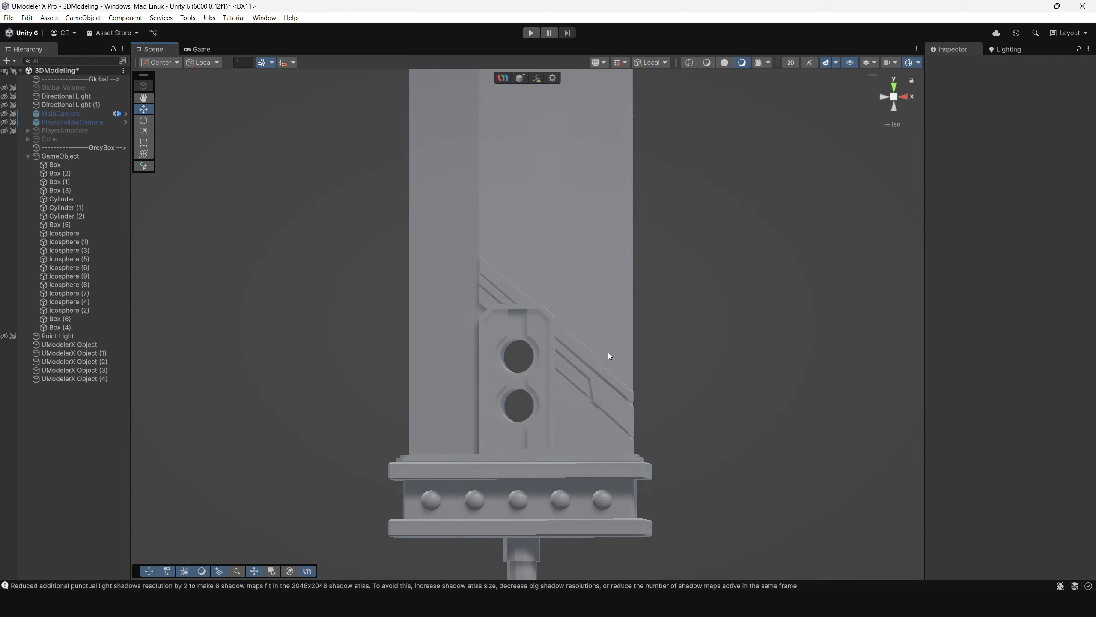
Outline a wider notched band above the existing sloping bands in a new object, from the blade's ridge to its edge
alt+drag(608, 352, 550, 367)
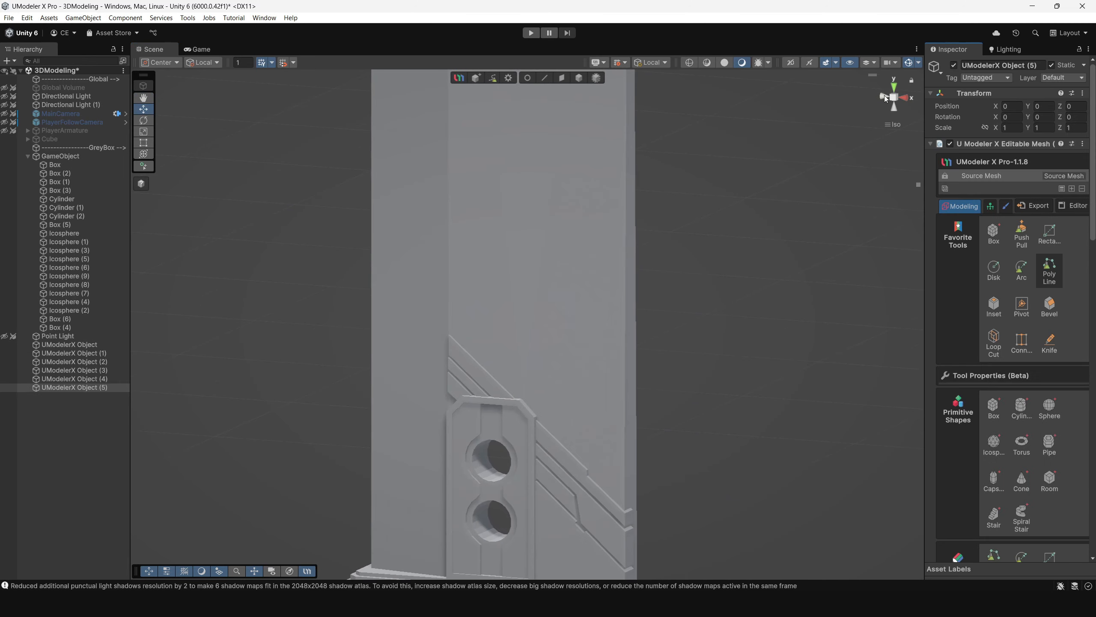
click(885, 98)
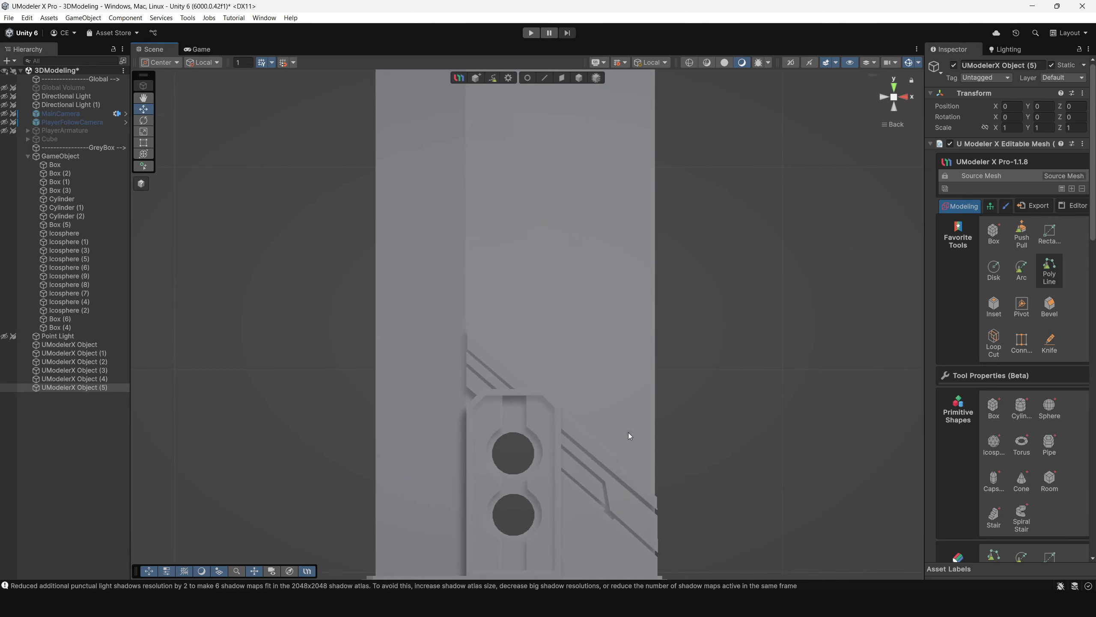
click(653, 395)
click(477, 259)
click(654, 394)
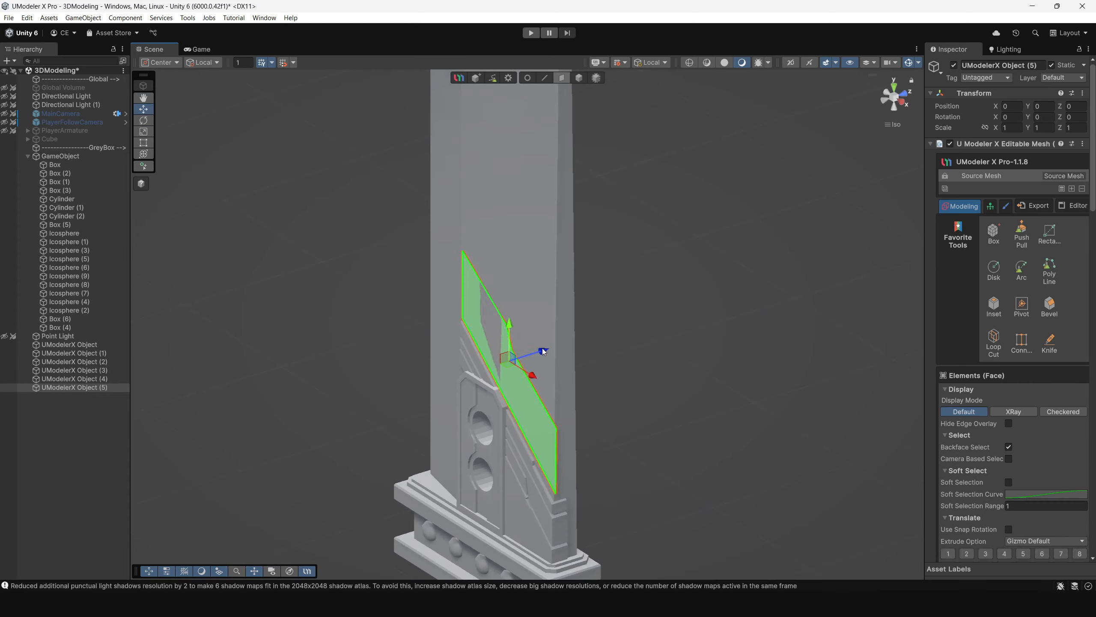
Outline a sloping plate above the widest band, following its notch, and raise the plate's upper inner corner vertices slightly
alt+drag(542, 349, 519, 342)
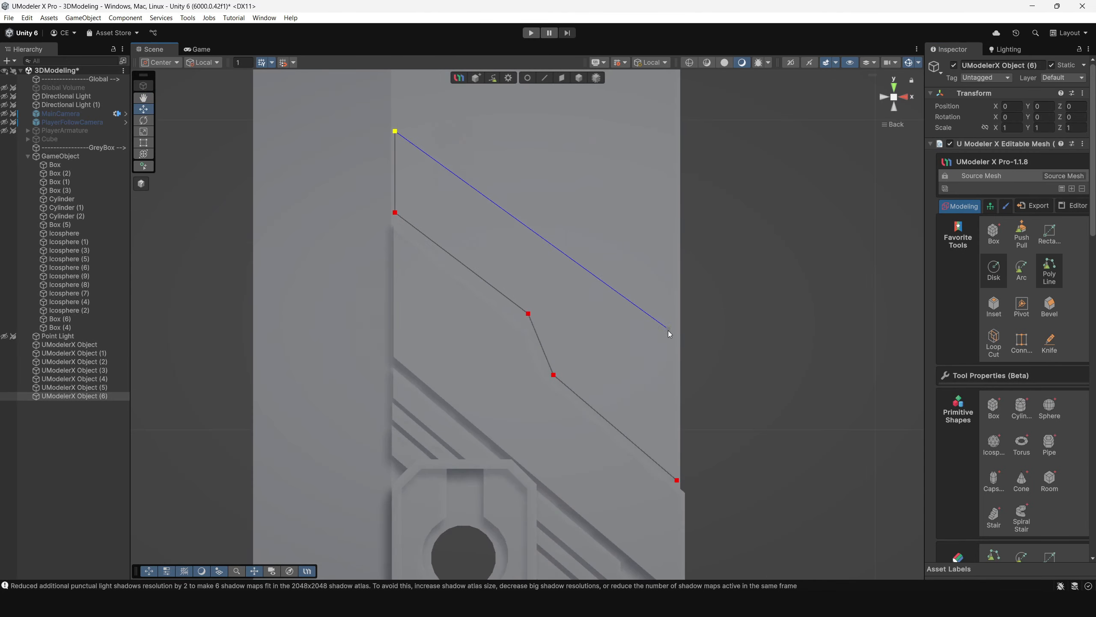
click(668, 331)
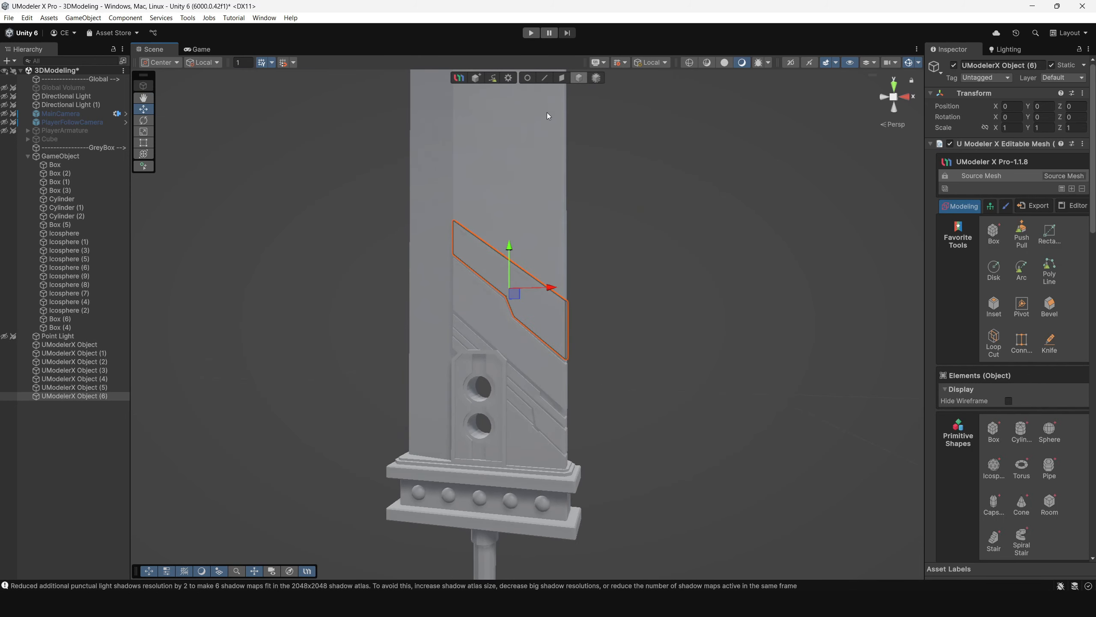
click(530, 78)
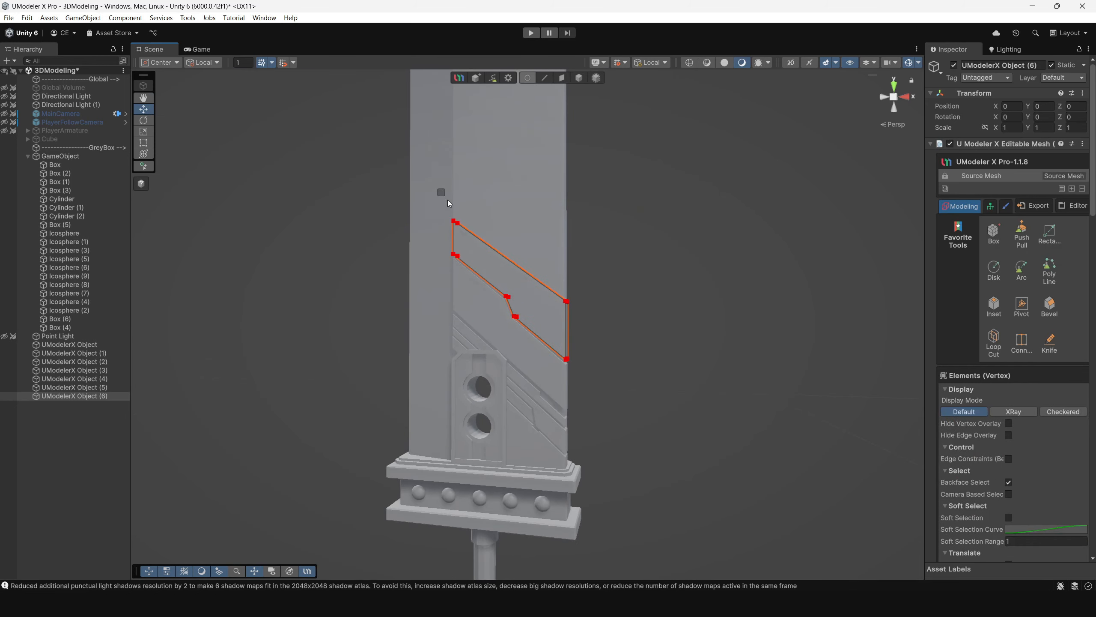
click(469, 231)
drag(458, 184, 457, 175)
alt+drag(497, 294, 520, 224)
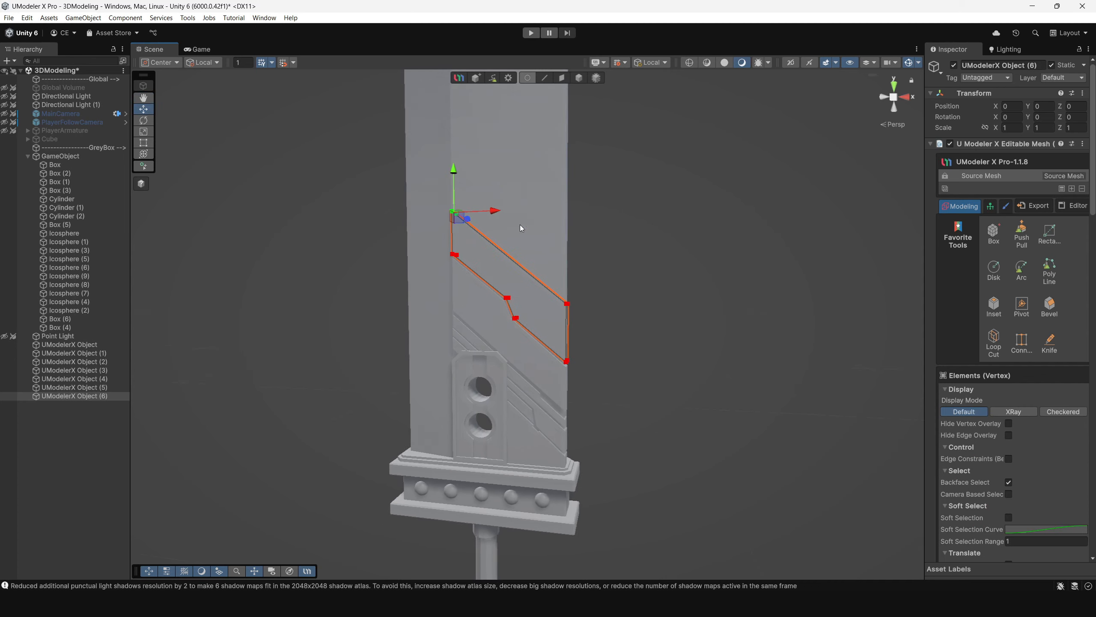
Leave mesh editing and examine the sloping pieces on the blade from several angles
key(Escape)
click(617, 227)
alt+drag(616, 227, 676, 273)
scroll(636, 338, down, 8)
alt+drag(505, 321, 572, 310)
scroll(639, 367, up, 6)
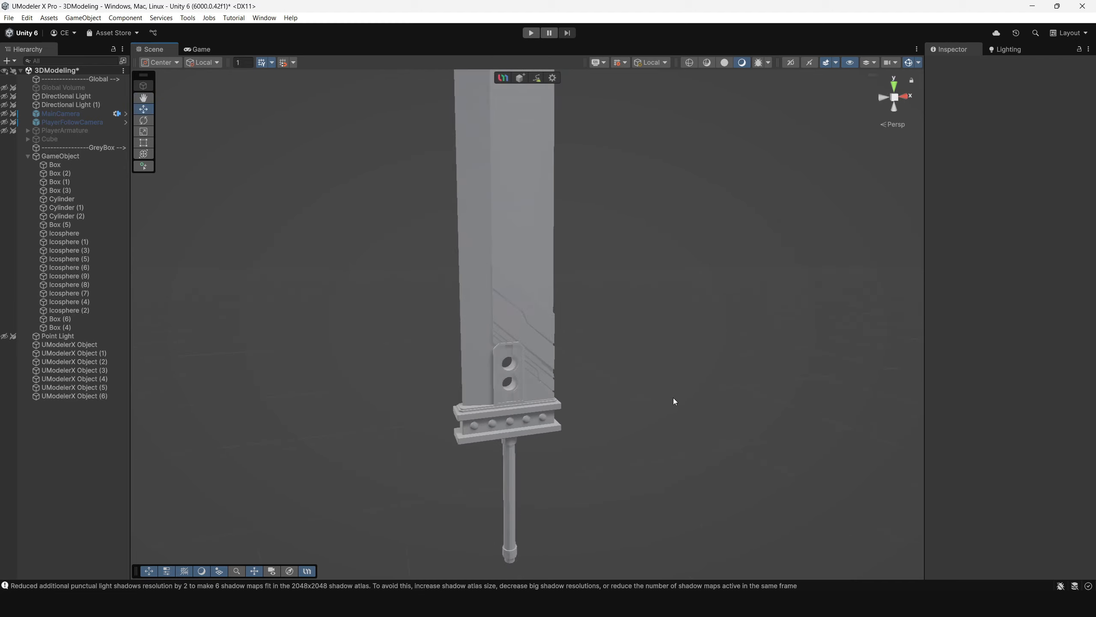
alt+drag(673, 398, 465, 258)
scroll(519, 317, up, 2)
Select the sloping pieces together and examine from the side how deep they sit in the blade
click(519, 316)
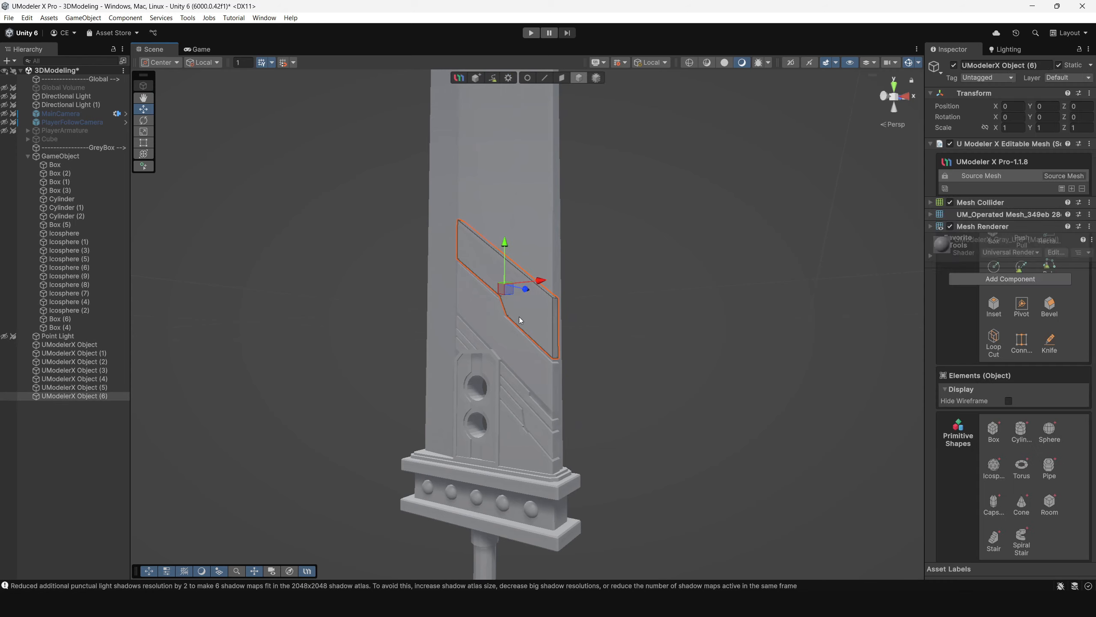
scroll(525, 341, up, 2)
alt+drag(530, 366, 530, 372)
shift+click(517, 374)
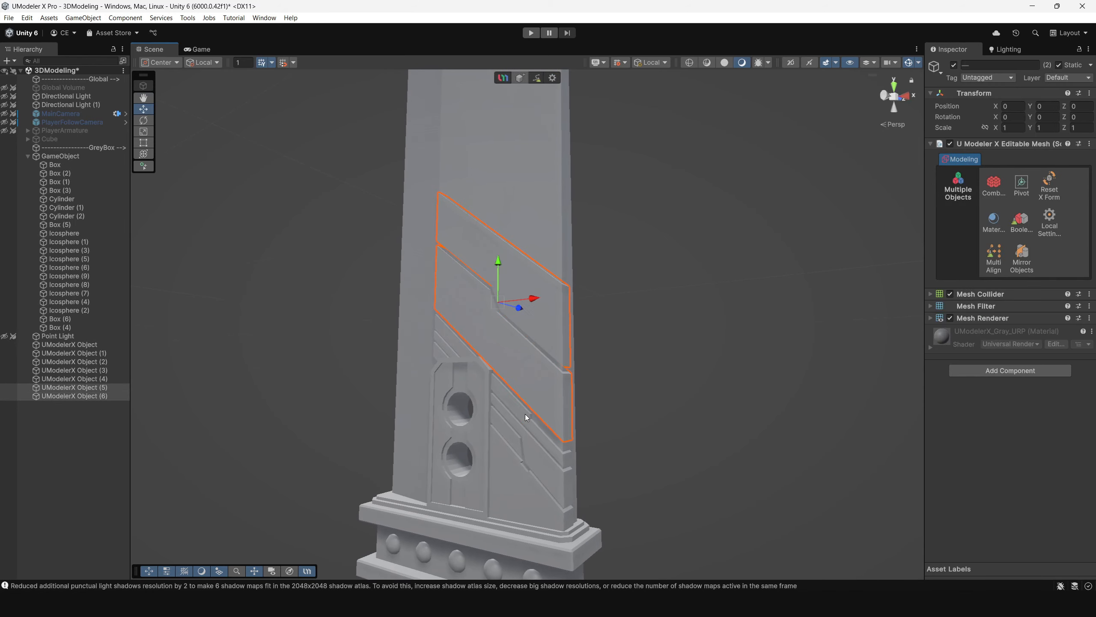
shift+click(526, 421)
shift+click(519, 438)
shift+click(507, 468)
scroll(533, 422, down, 5)
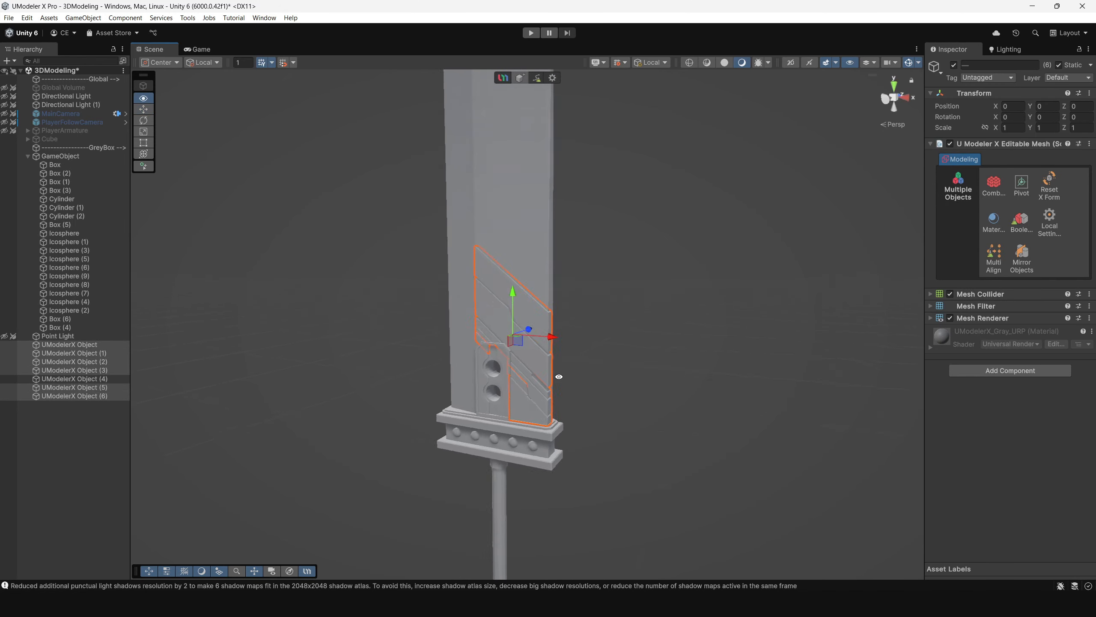
alt+drag(560, 377, 734, 345)
scroll(619, 343, up, 5)
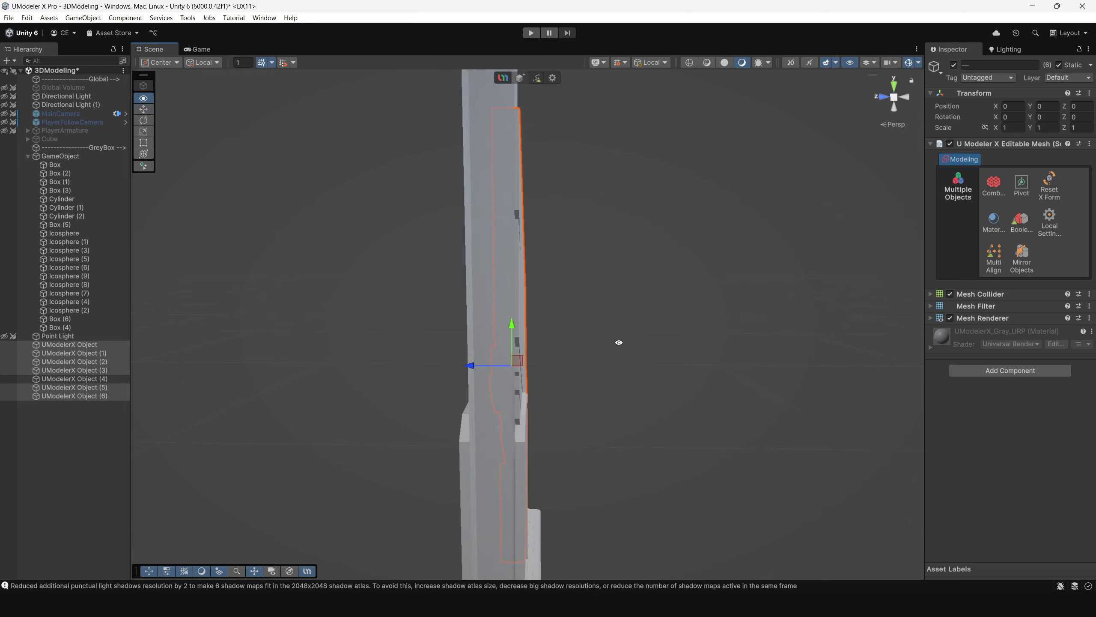
alt+drag(619, 343, 375, 329)
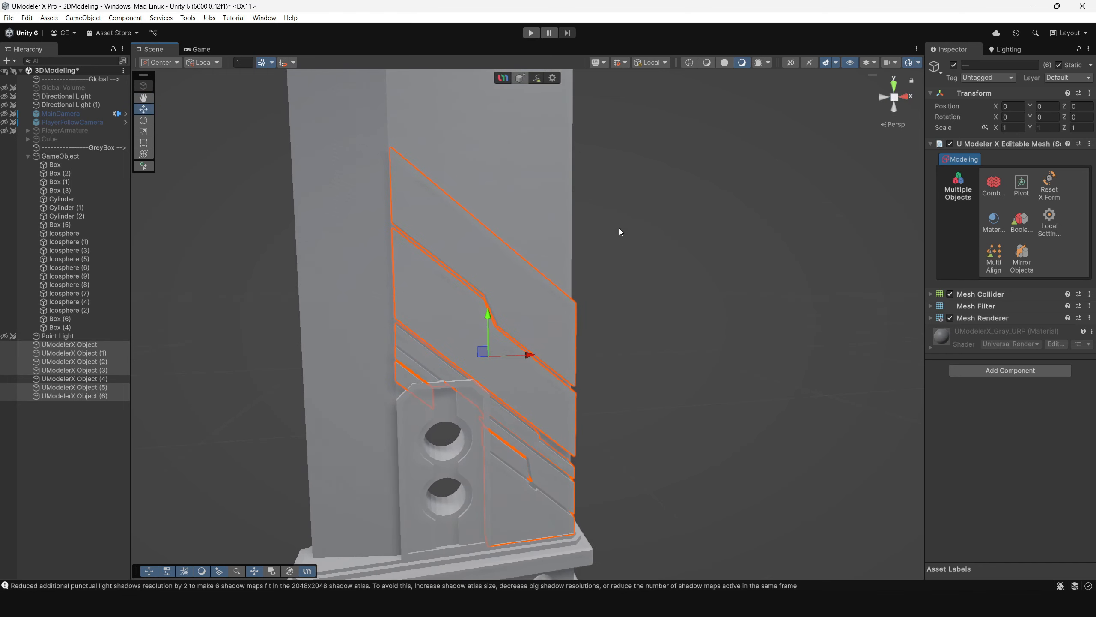
click(636, 389)
Move the back vertices of the narrow notch strip through the blade's depth to beyond its far face
click(410, 379)
alt+drag(367, 373, 272, 355)
click(560, 410)
mouse_move(613, 408)
alt+mouse_down()
mouse_move(521, 387)
mouse_move(594, 405)
alt+mouse_up()
click(520, 394)
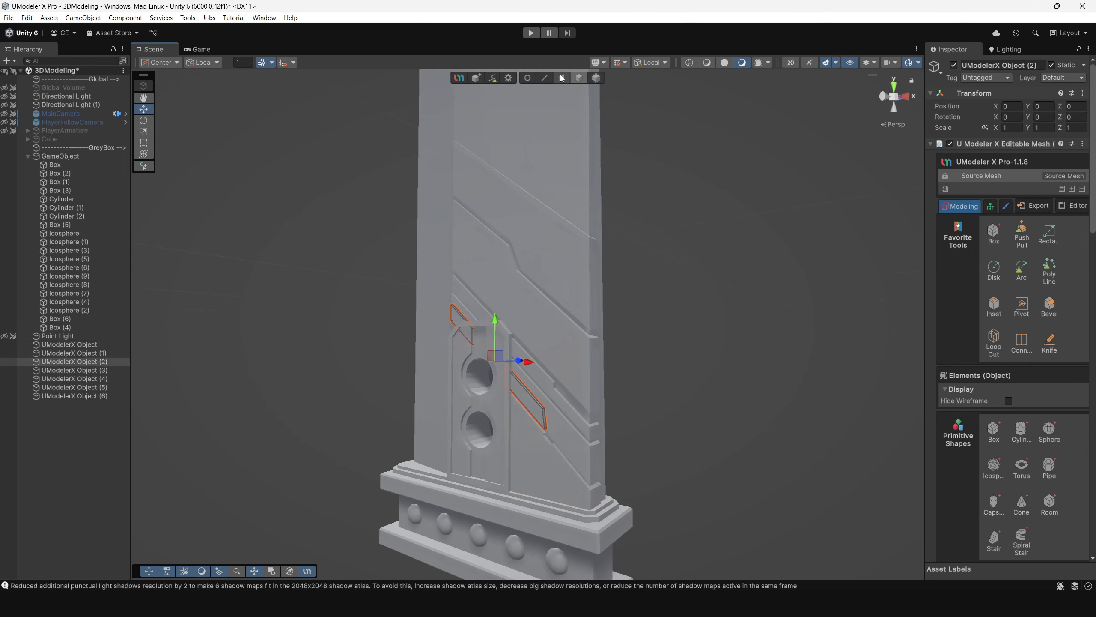
click(528, 78)
alt+drag(648, 243, 478, 229)
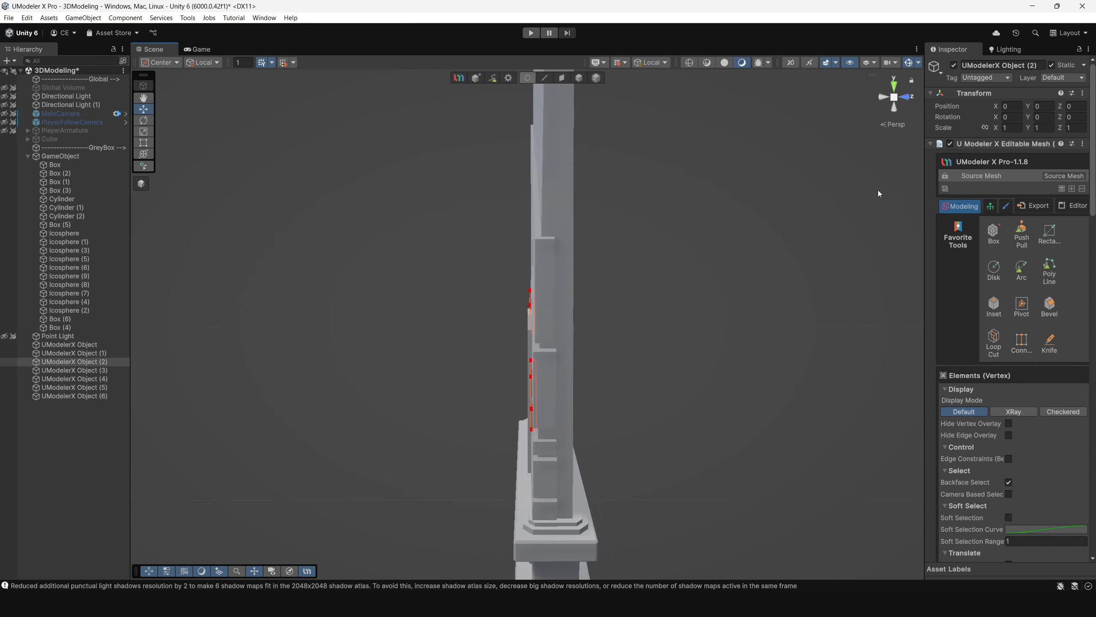
alt+drag(872, 138, 992, 145)
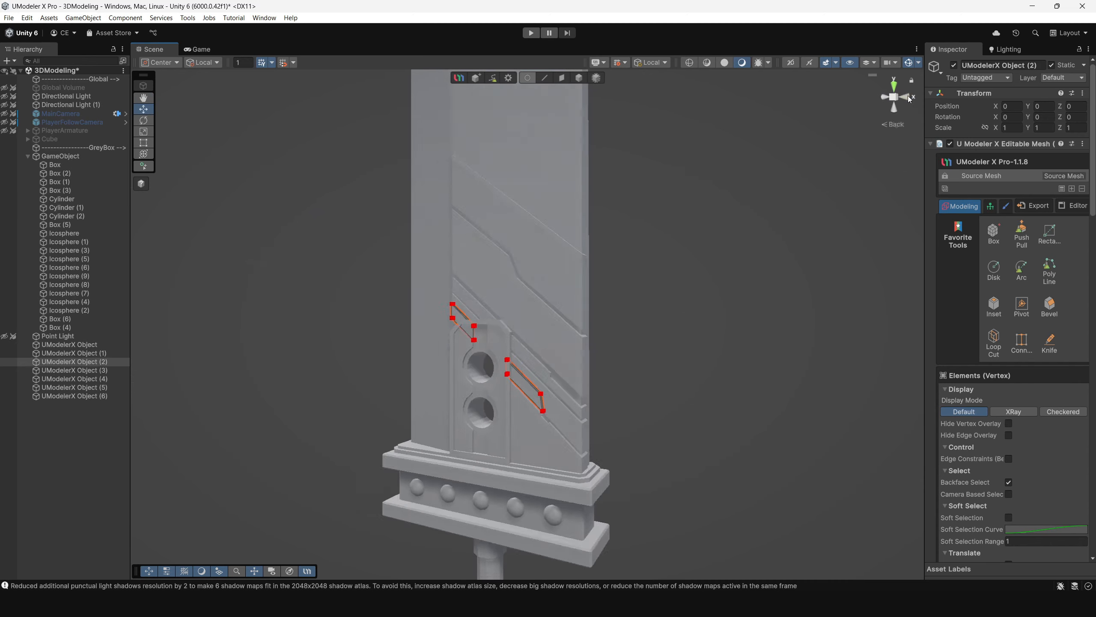
click(907, 102)
click(894, 97)
drag(603, 477, 536, 273)
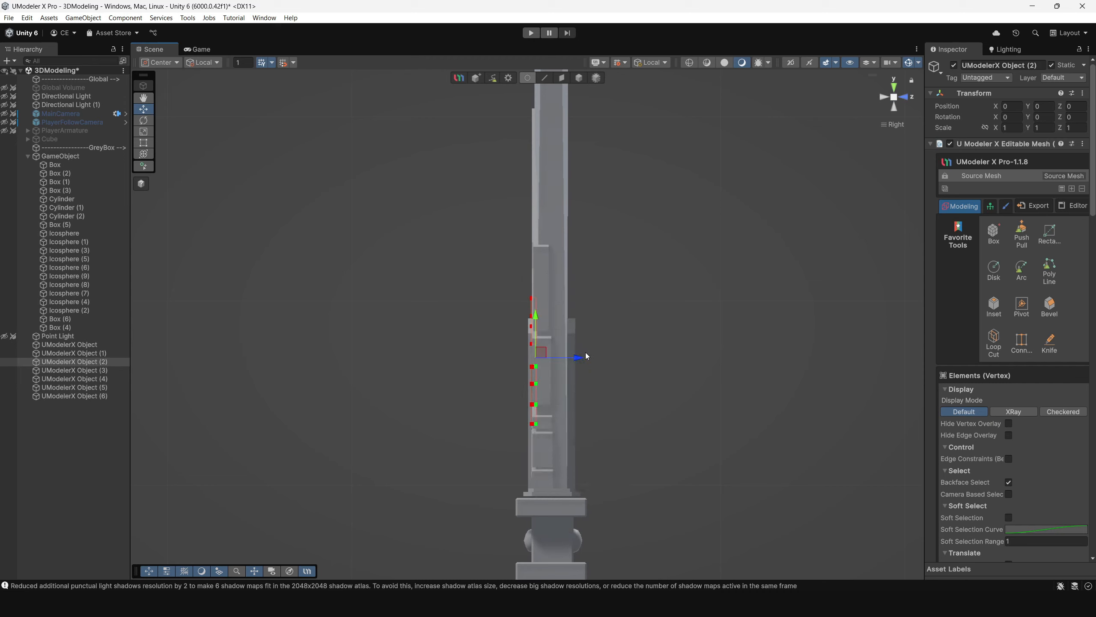
drag(584, 355, 632, 355)
Shift the narrow strip's back vertices back toward the blade and finish editing the strip
alt+drag(242, 281, 295, 360)
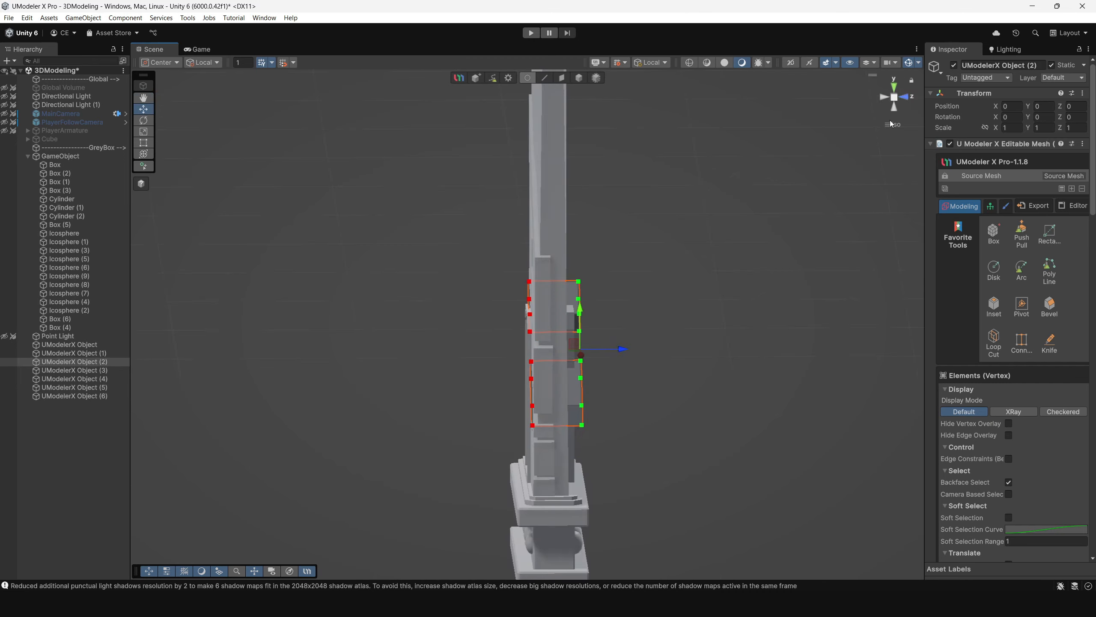
click(886, 98)
click(911, 98)
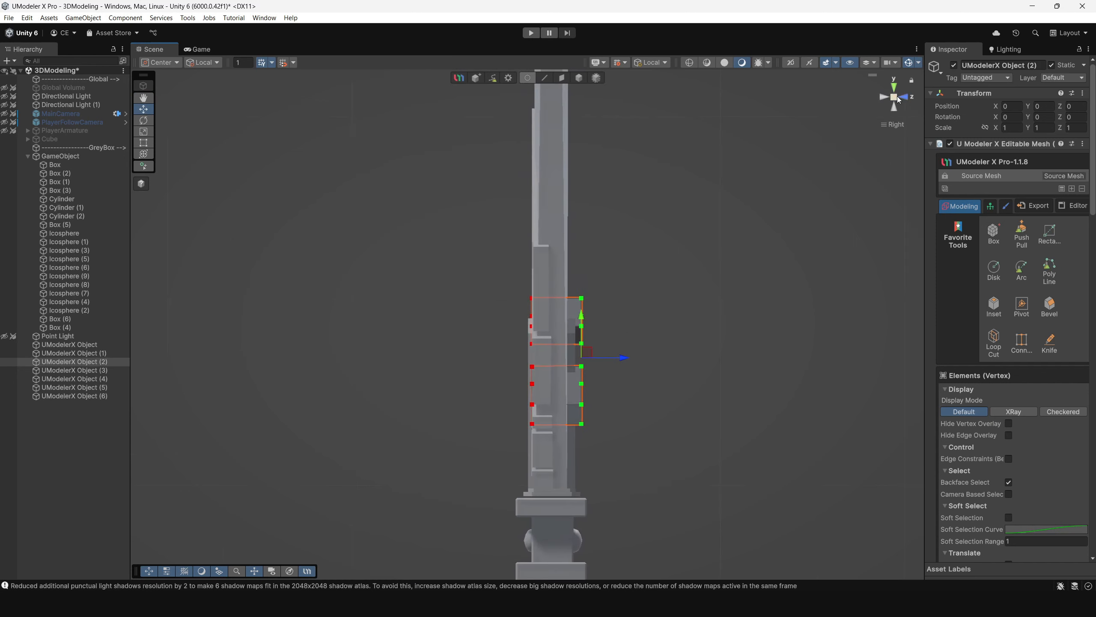
drag(603, 358, 596, 360)
alt+drag(456, 362, 647, 330)
click(689, 233)
Select all the sloping reinforcing pieces on the side of the blade and combine them into a single mesh object
alt+drag(689, 232, 617, 346)
scroll(616, 346, down, 4)
click(533, 396)
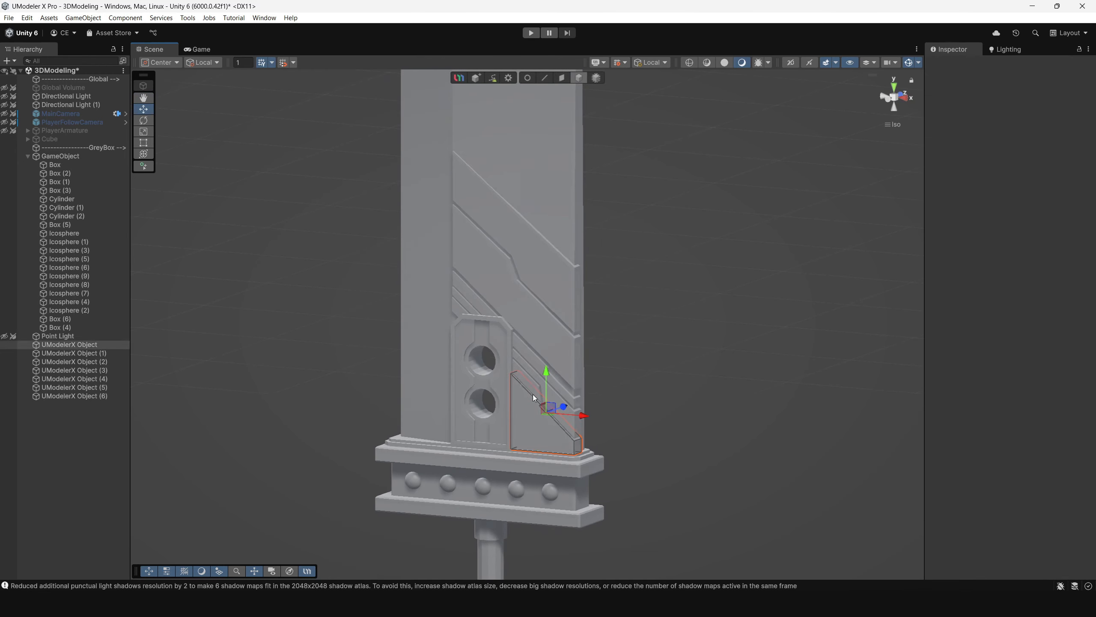
shift+click(524, 378)
shift+click(569, 413)
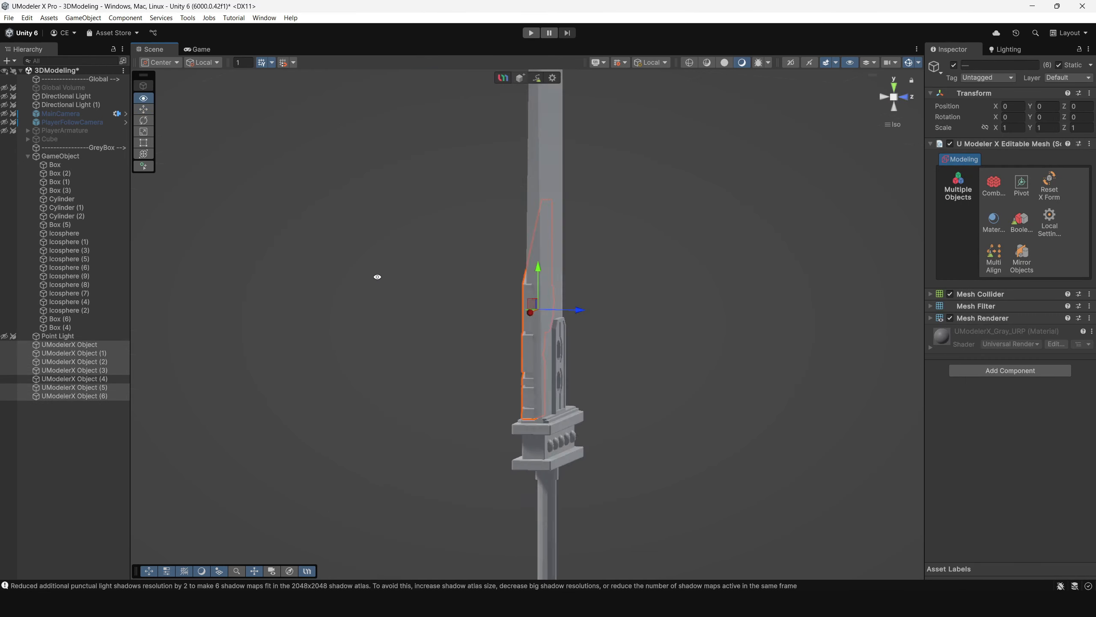
alt+drag(377, 276, 621, 320)
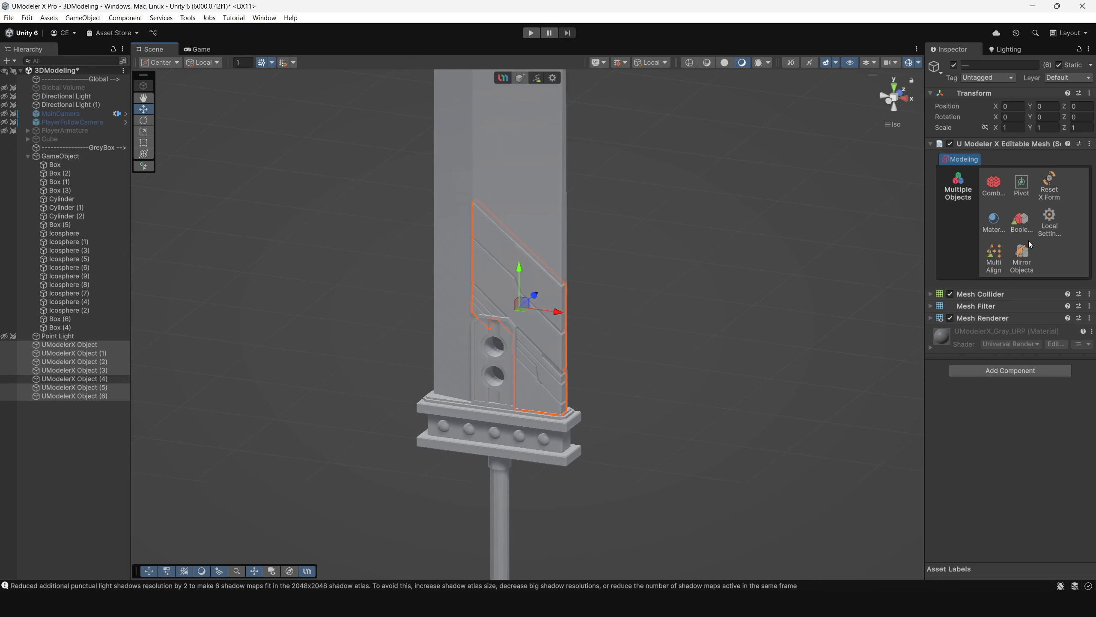
click(994, 186)
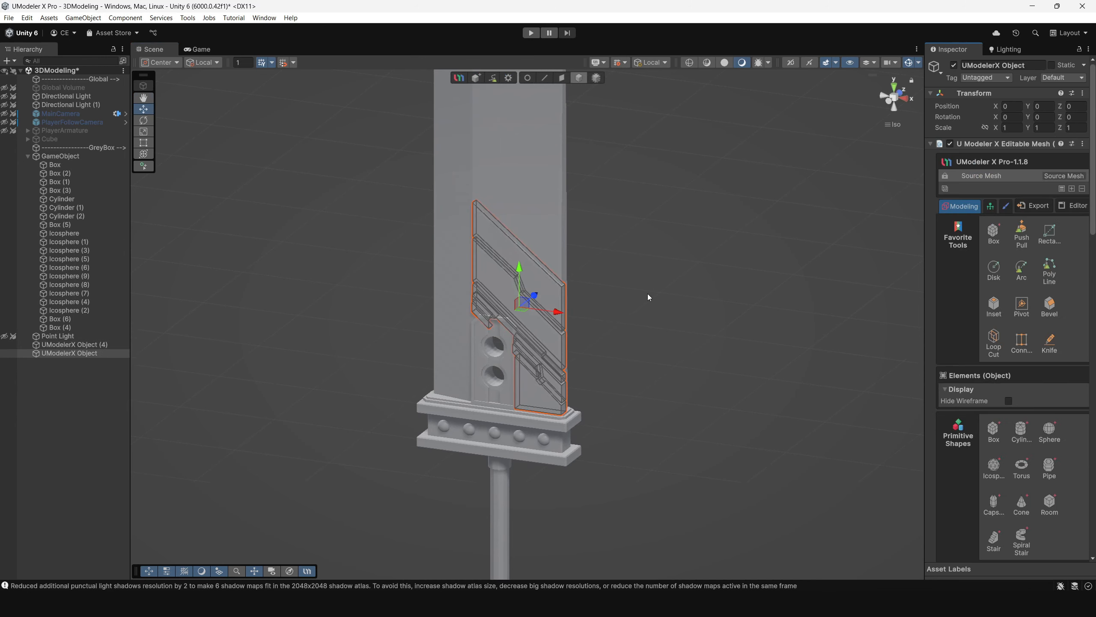
Add a Mirror modifier to the combined sloping piece and set its mirror axis to Z with Flip off
scroll(647, 294, up, 3)
click(634, 358)
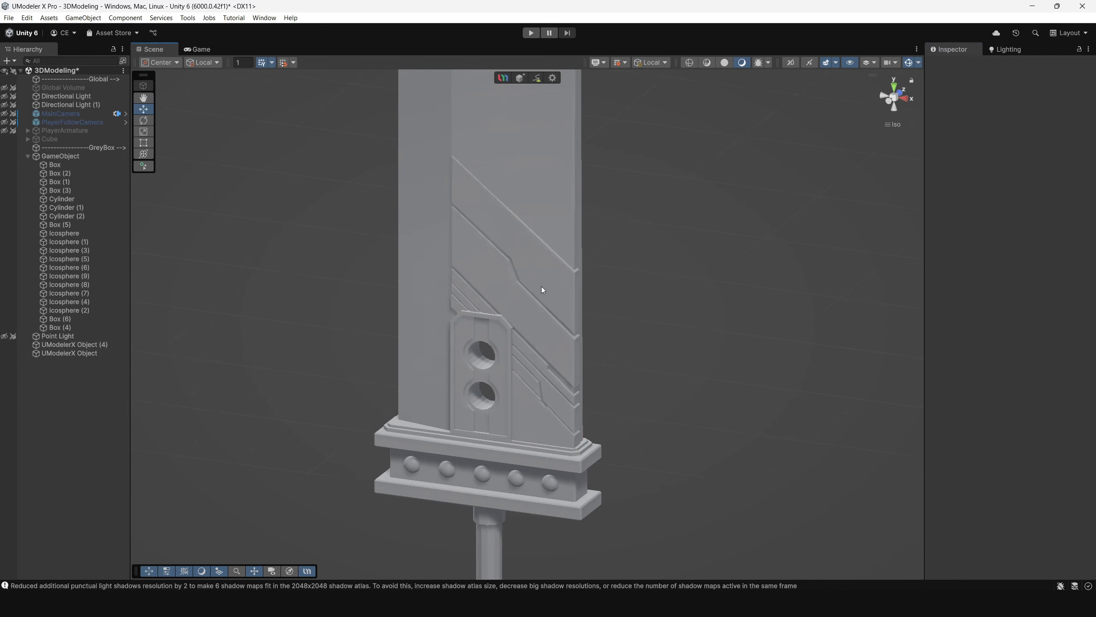
click(541, 288)
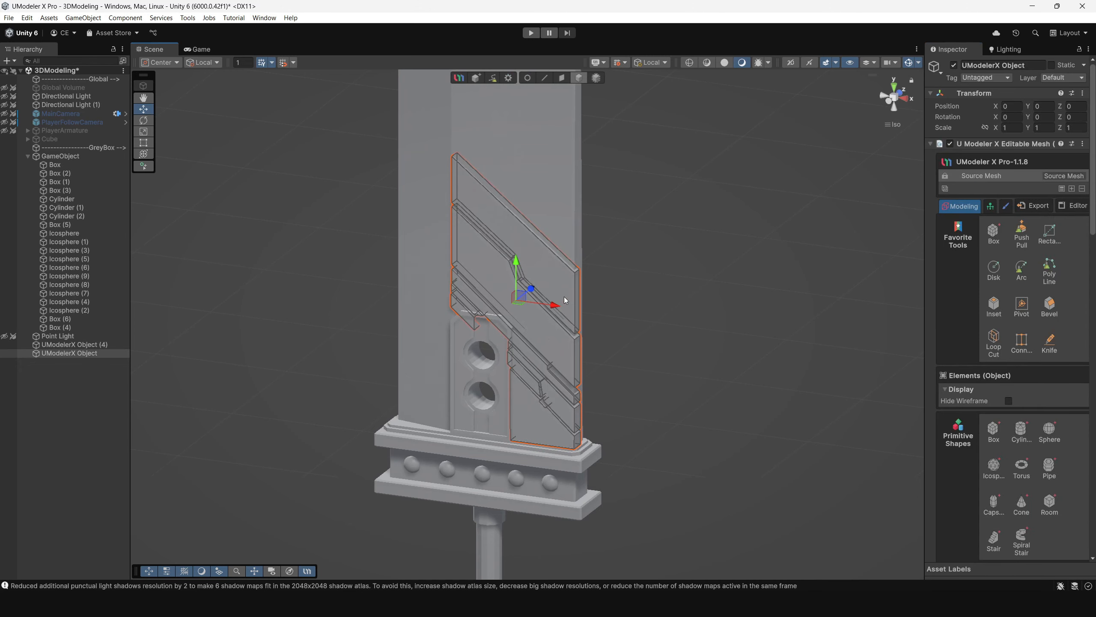
alt+drag(565, 347, 516, 317)
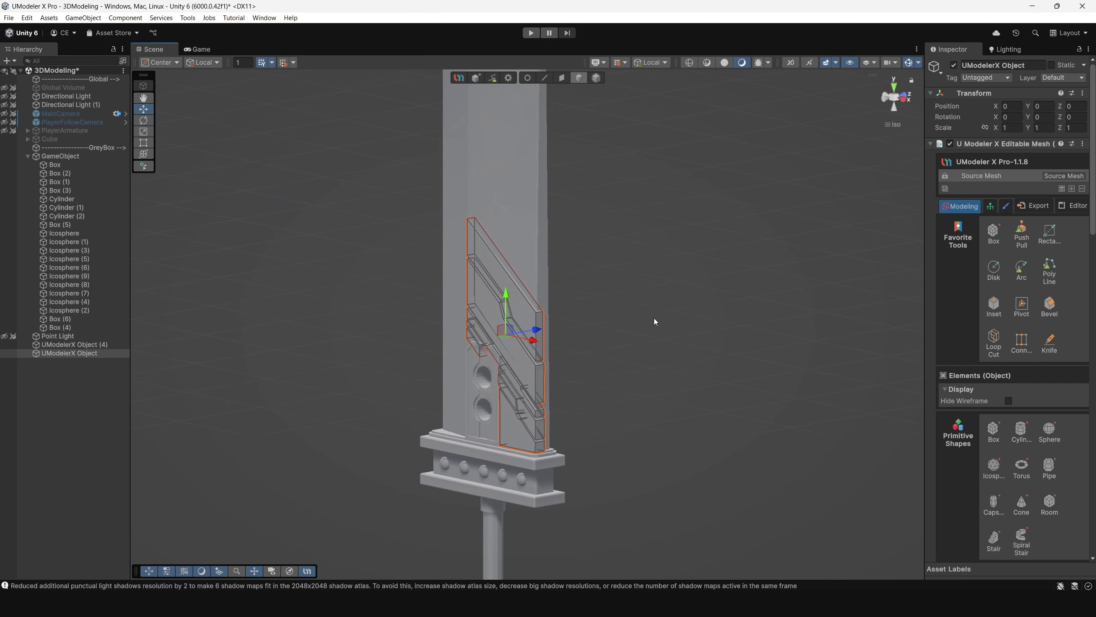
click(1073, 189)
click(1000, 254)
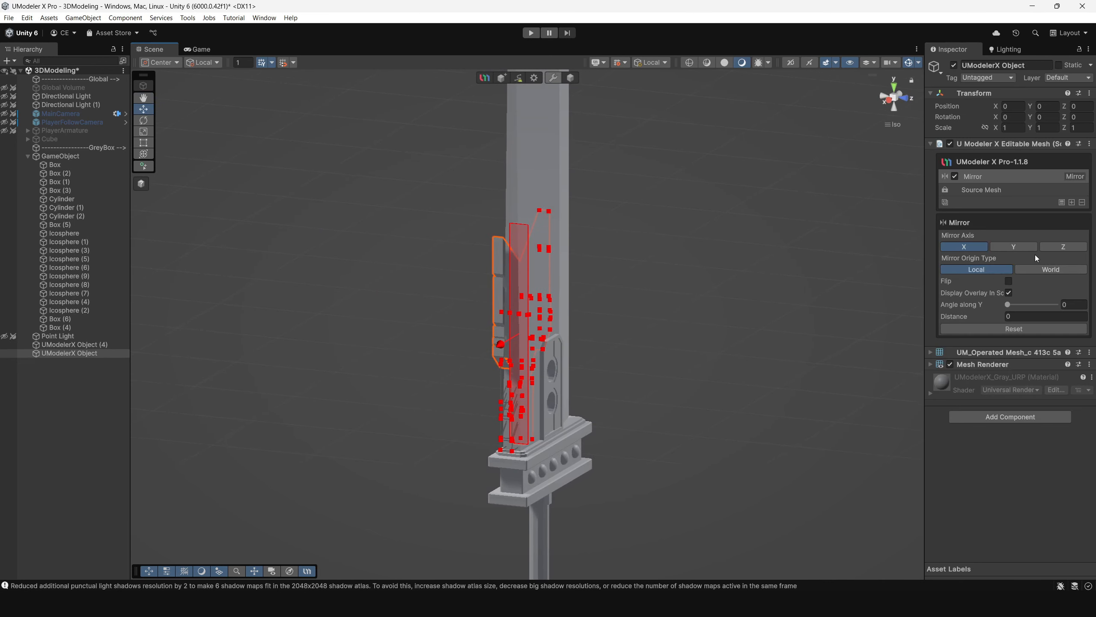
click(1008, 281)
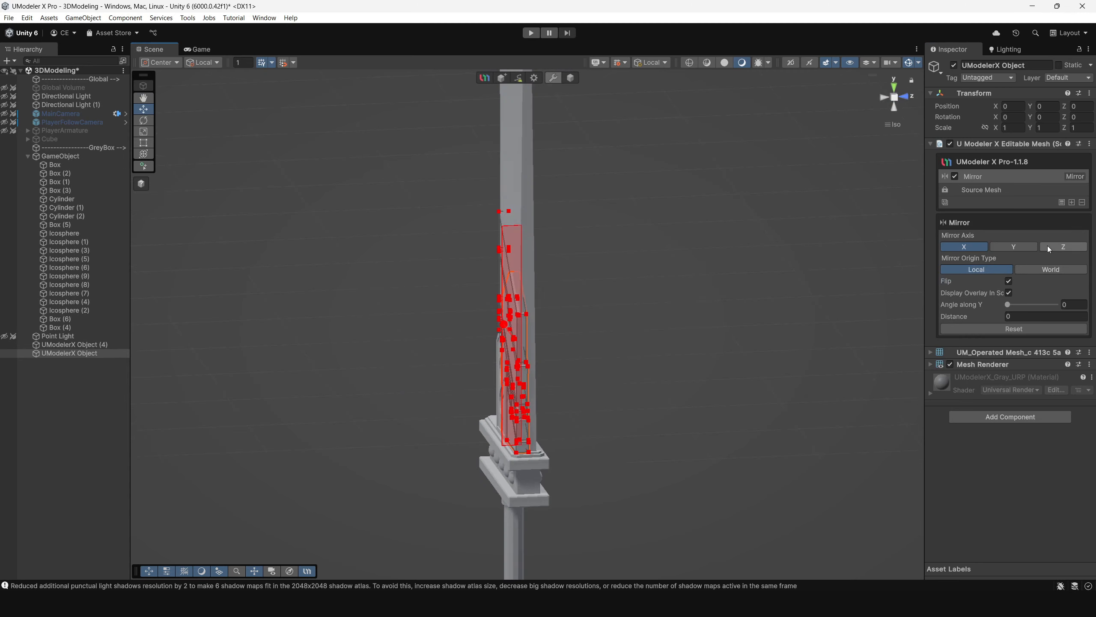
click(1060, 247)
Move the mirror plane into the blade's thickness, to a local distance of about 0.077
drag(467, 340, 499, 339)
alt+drag(658, 320, 408, 292)
click(894, 101)
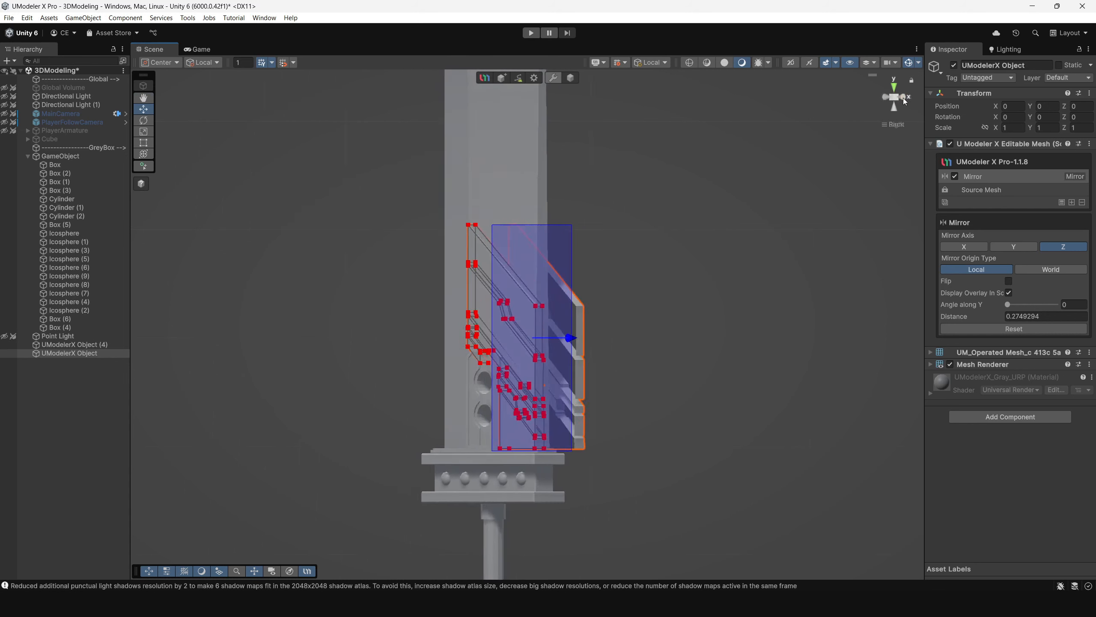
drag(601, 341, 574, 347)
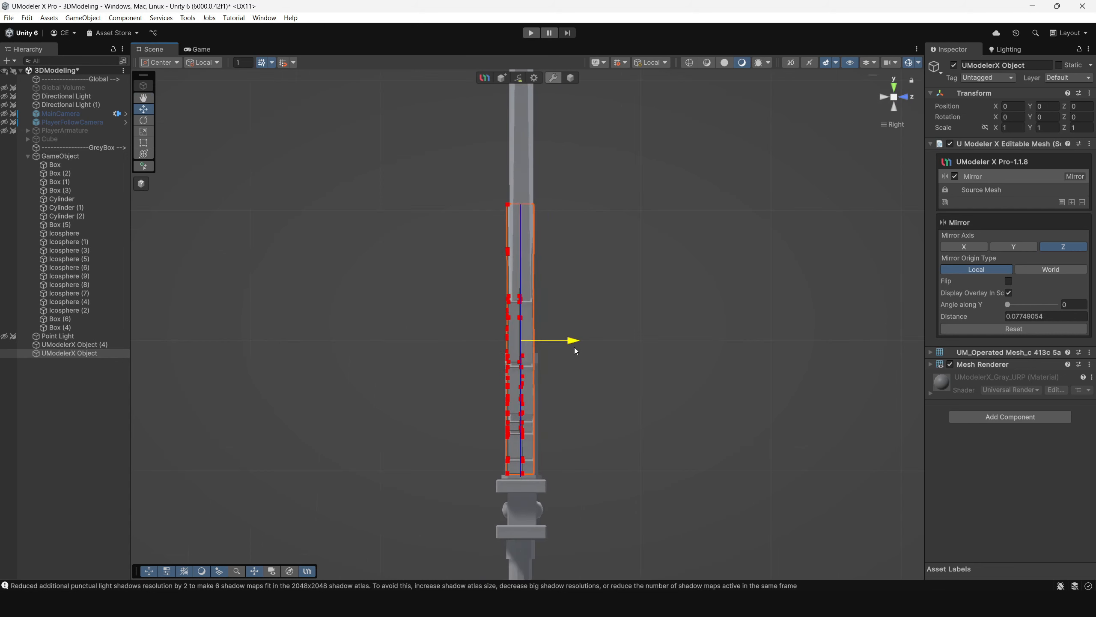
Shift the mirror plane away from the blade to a distance of about 0.185, separating the mirrored half from the source
scroll(603, 291, up, 5)
middle_drag(603, 382, 606, 223)
drag(558, 289, 605, 305)
scroll(608, 340, down, 6)
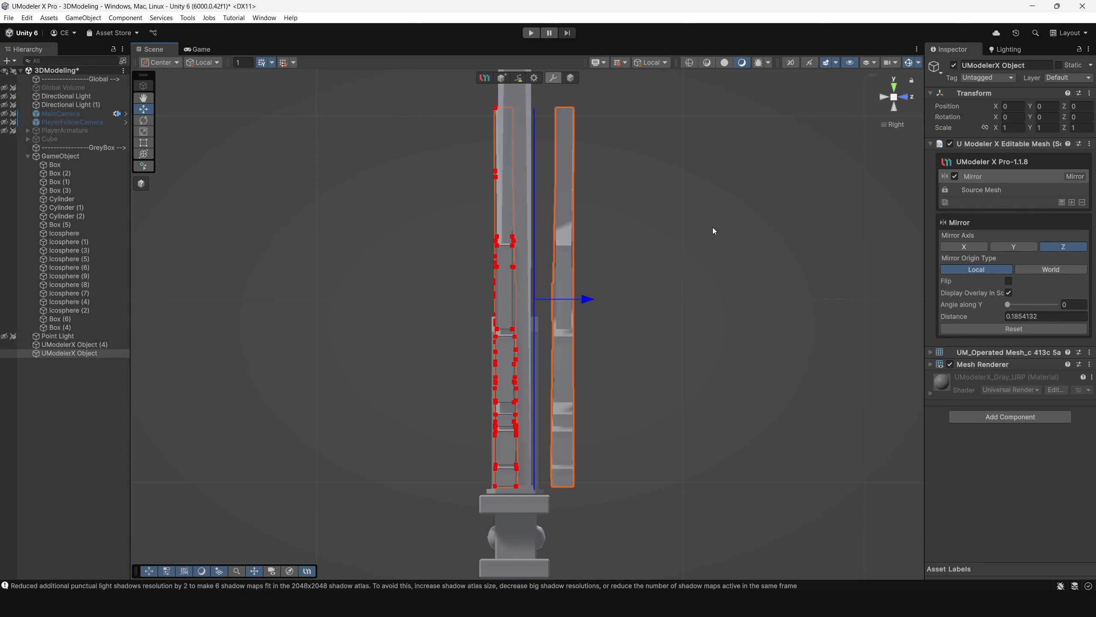
Flatten the back vertices of the source mesh into one plane by scaling them along the blade's depth
click(1074, 192)
scroll(520, 251, down, 3)
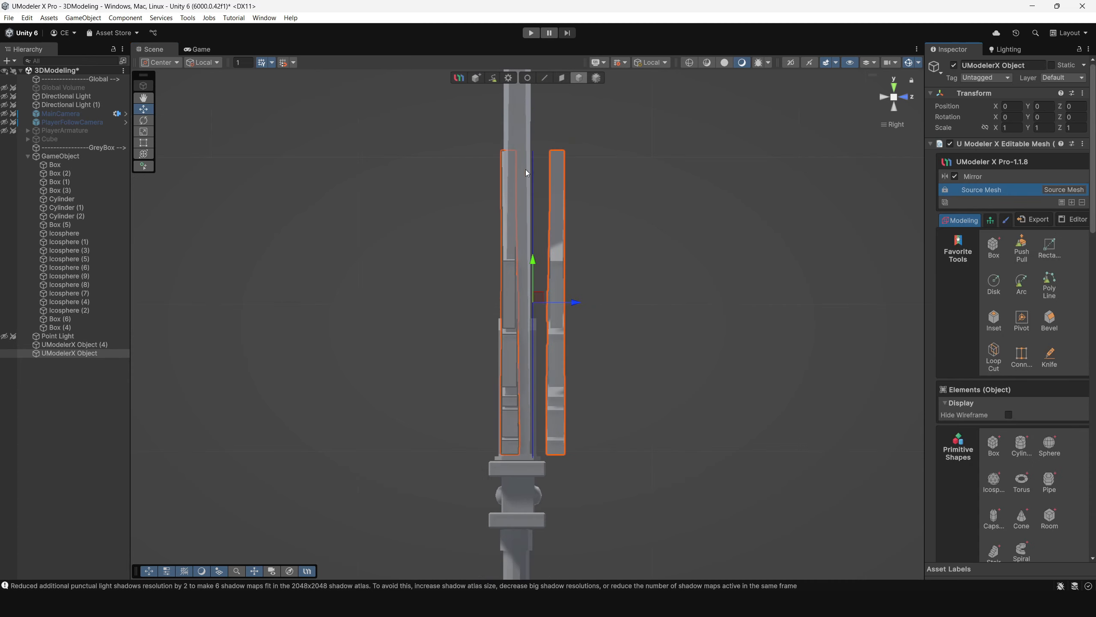
drag(512, 139, 530, 475)
key(r)
drag(561, 343, 518, 342)
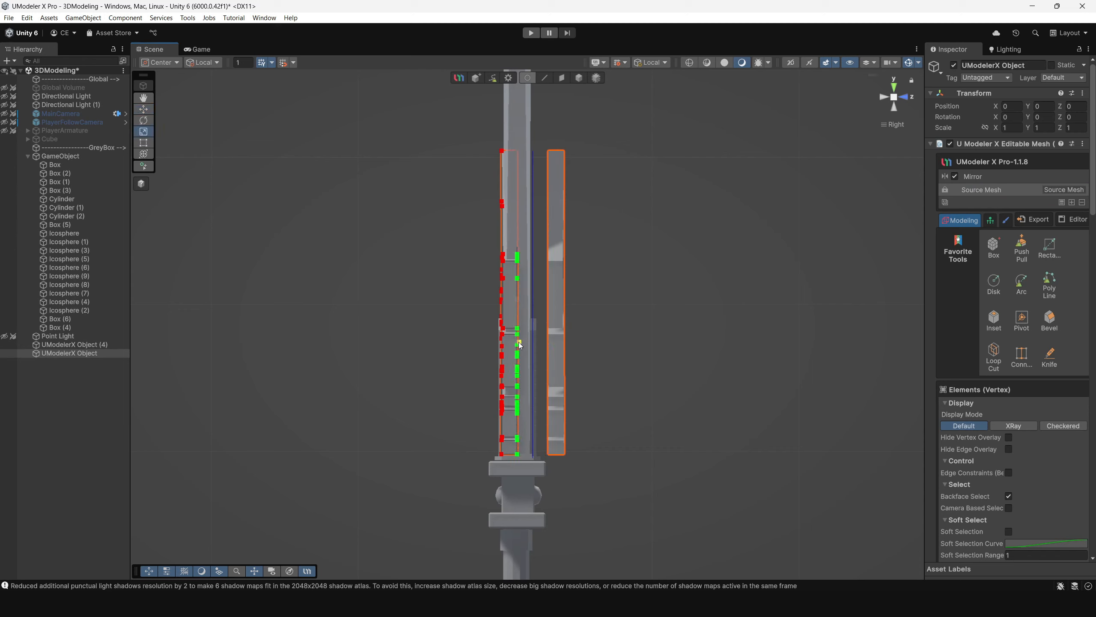
alt+drag(669, 324, 639, 344)
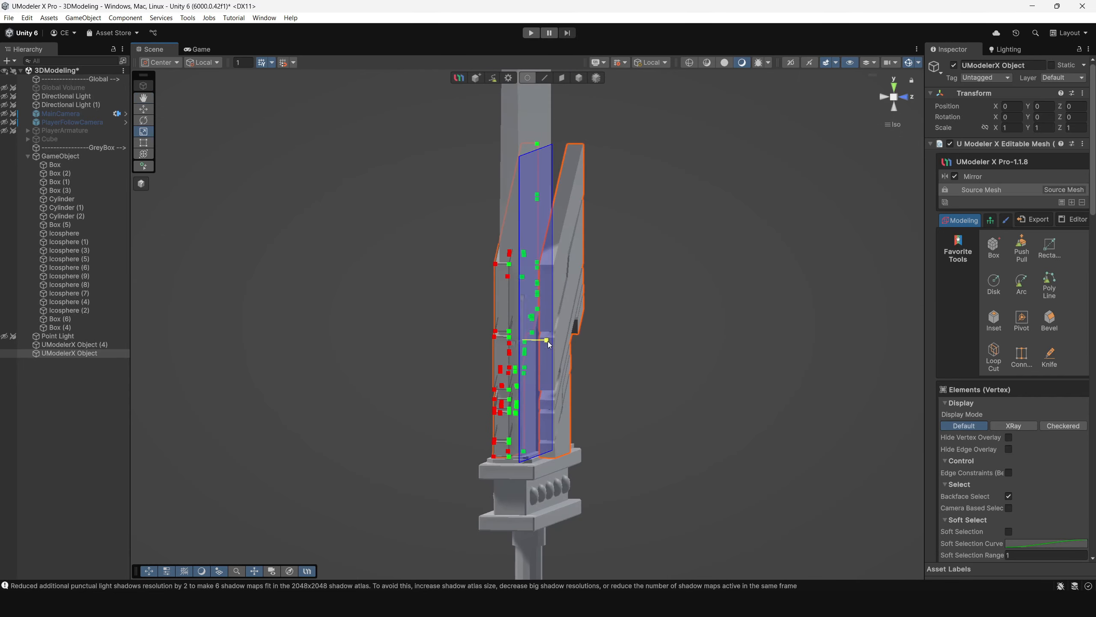
Return to the Mirror modifier and move its plane onto the flattened back vertices, to a distance of about 0.083
alt+drag(548, 343, 786, 230)
click(1017, 178)
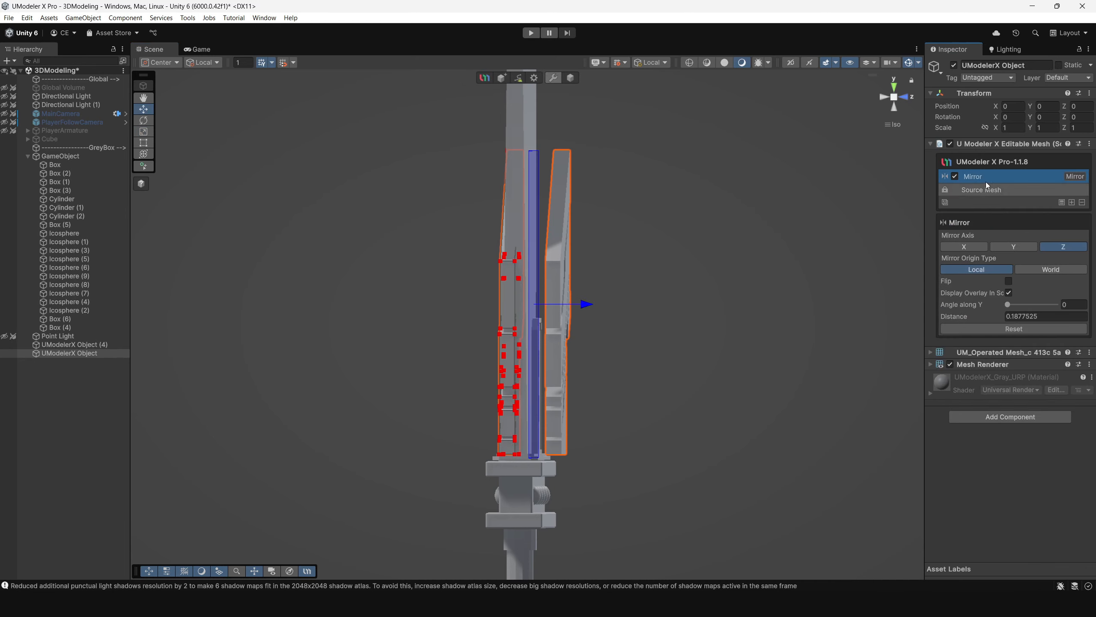
click(885, 96)
click(908, 98)
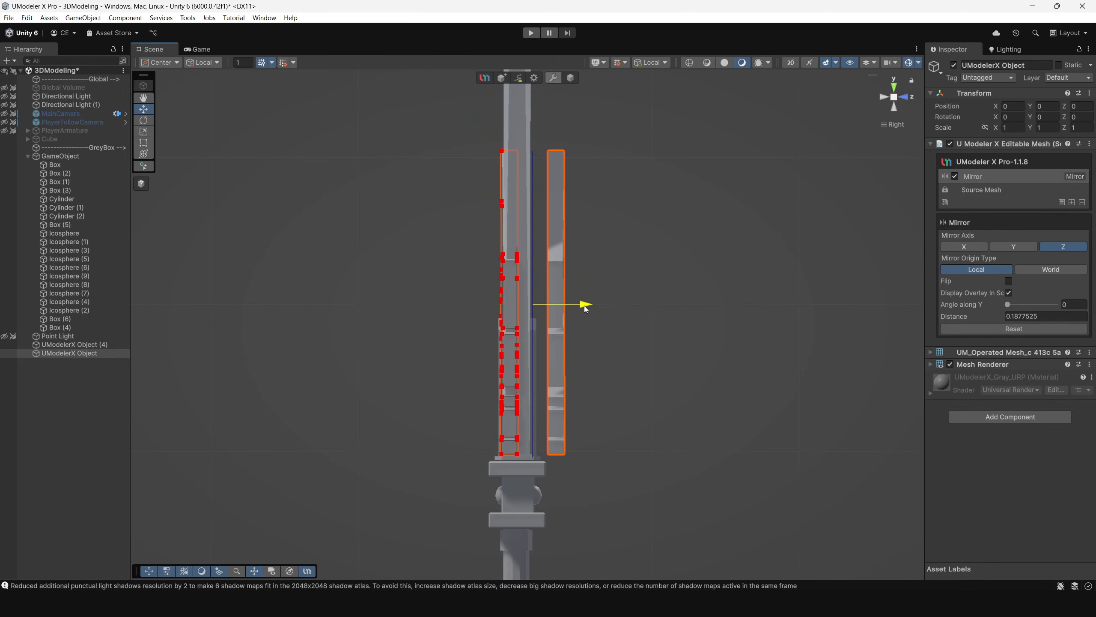
drag(585, 306, 570, 306)
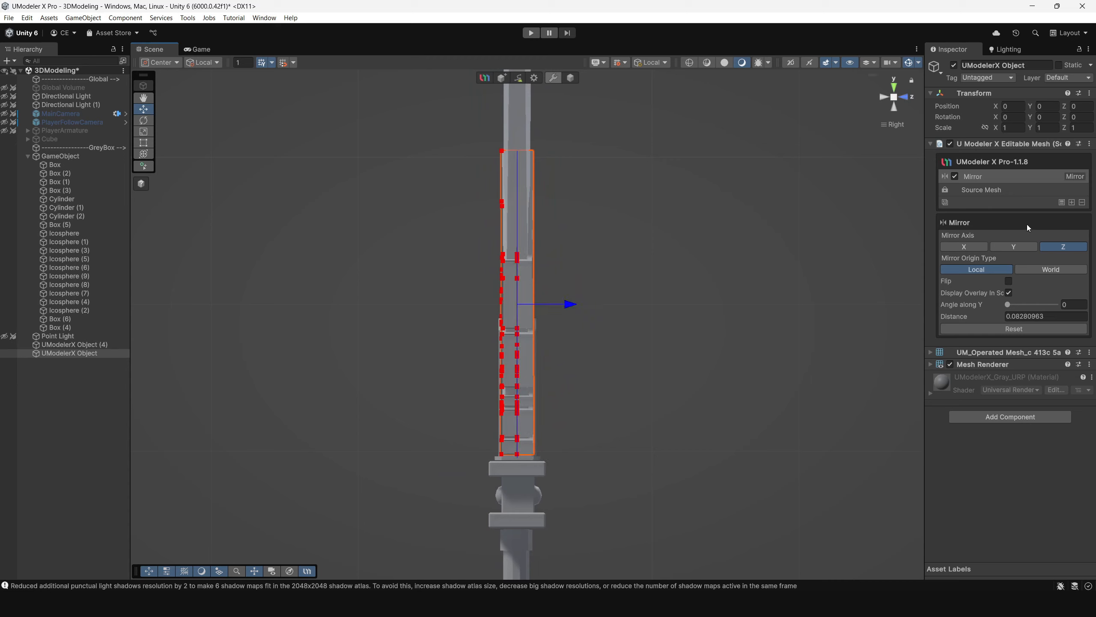
Apply the Mirror modifier, leave mesh editing and examine the mirrored reinforcement along the blade's edge from several angles
click(1060, 202)
alt+drag(670, 269, 615, 277)
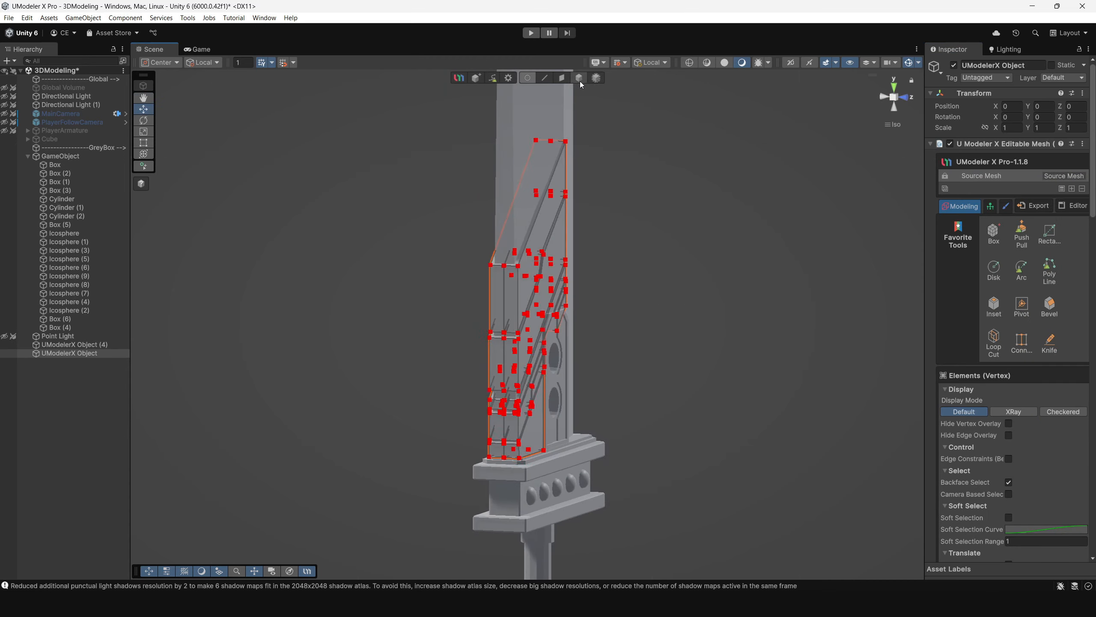
click(580, 80)
click(659, 225)
alt+drag(464, 274, 554, 273)
alt+right_drag(553, 273, 632, 423)
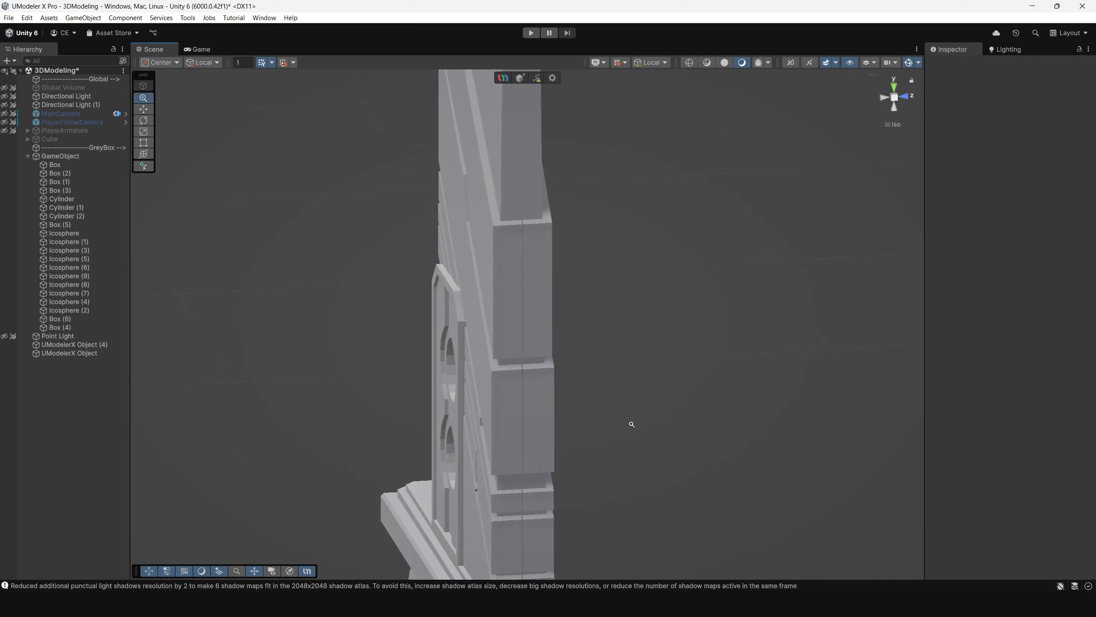
alt+drag(520, 262, 672, 324)
scroll(495, 300, down, 8)
alt+drag(560, 299, 588, 311)
scroll(588, 311, up, 3)
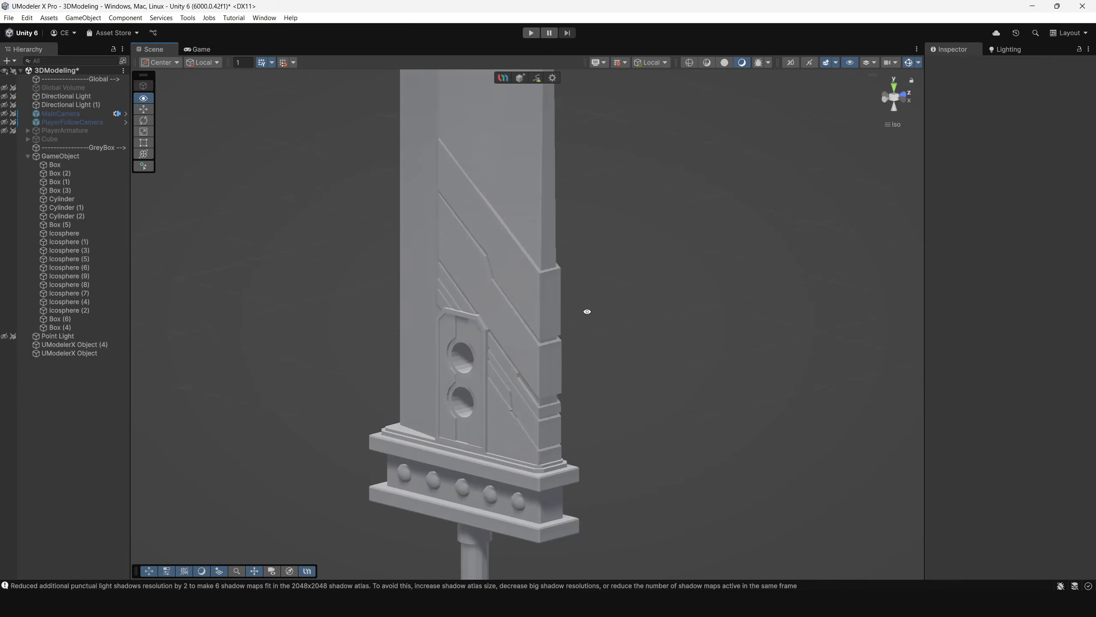
Undo the mirror's application and adjust the mirror plane's distance to about 0.0774
click(545, 308)
alt+drag(658, 305, 560, 257)
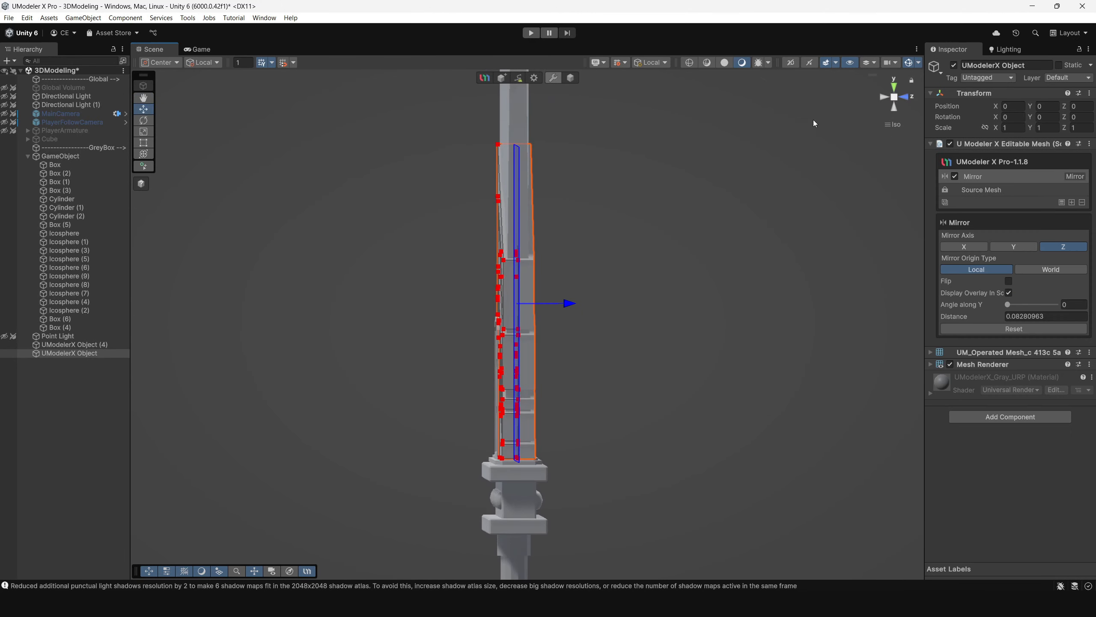
click(882, 98)
click(903, 98)
scroll(561, 299, up, 6)
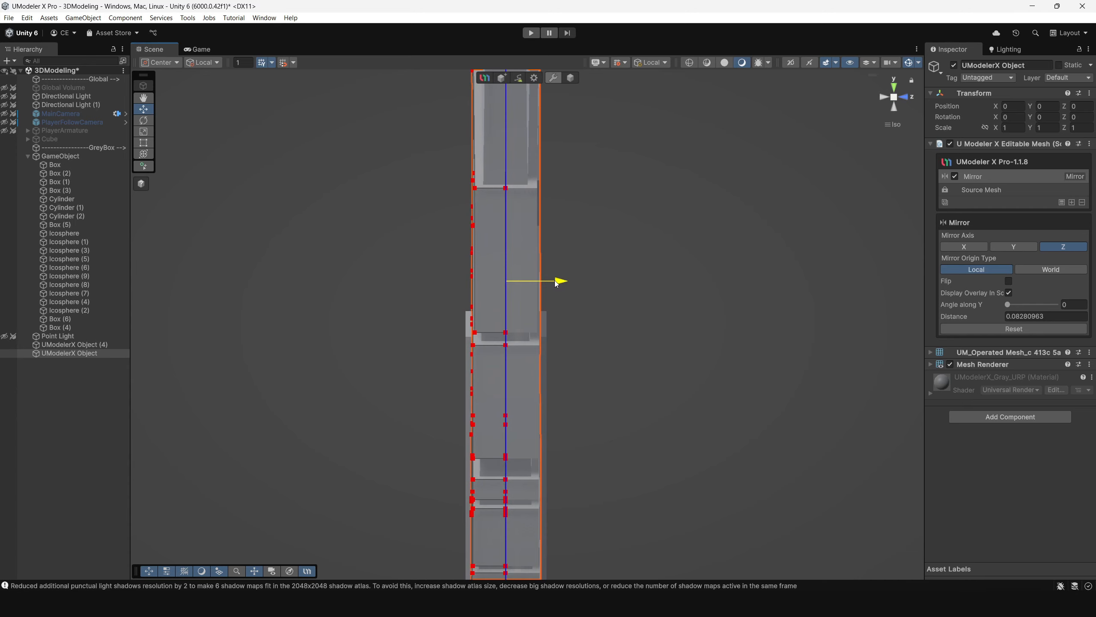
drag(557, 283, 555, 285)
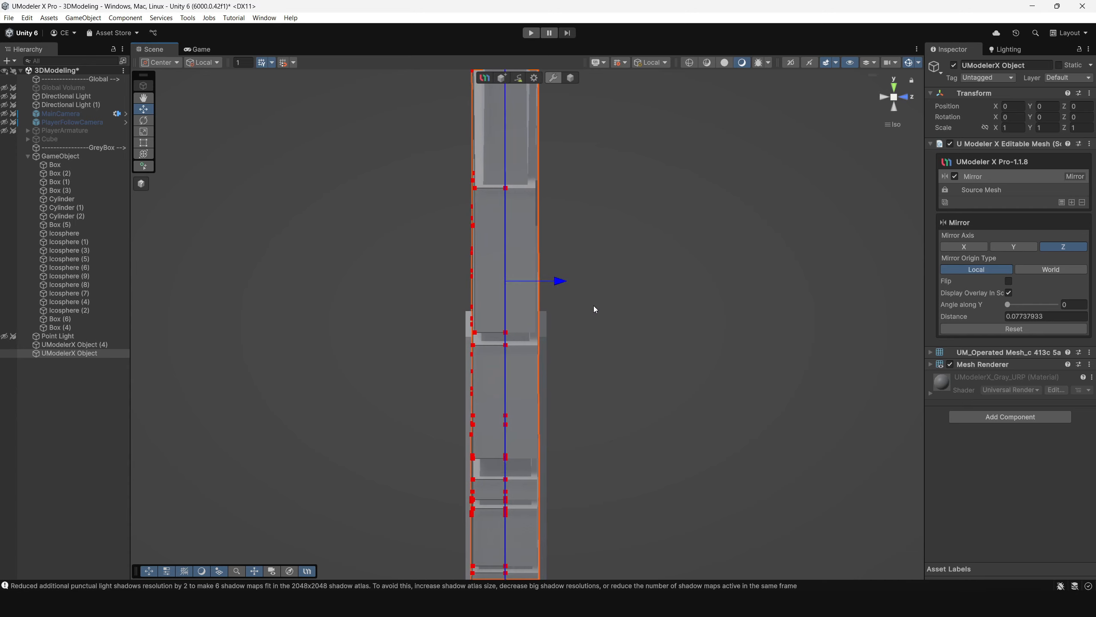
Apply the Mirror modifier to the reinforcement mesh, leave mesh editing and bring the whole sword into view
click(1061, 203)
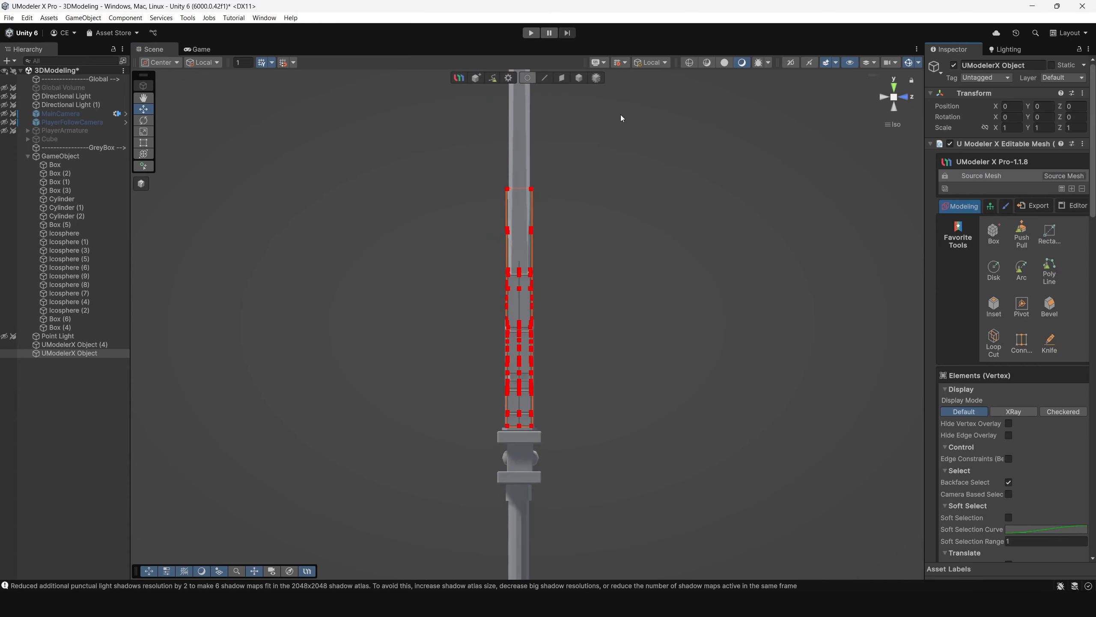
click(579, 80)
click(630, 206)
alt+drag(630, 206, 615, 417)
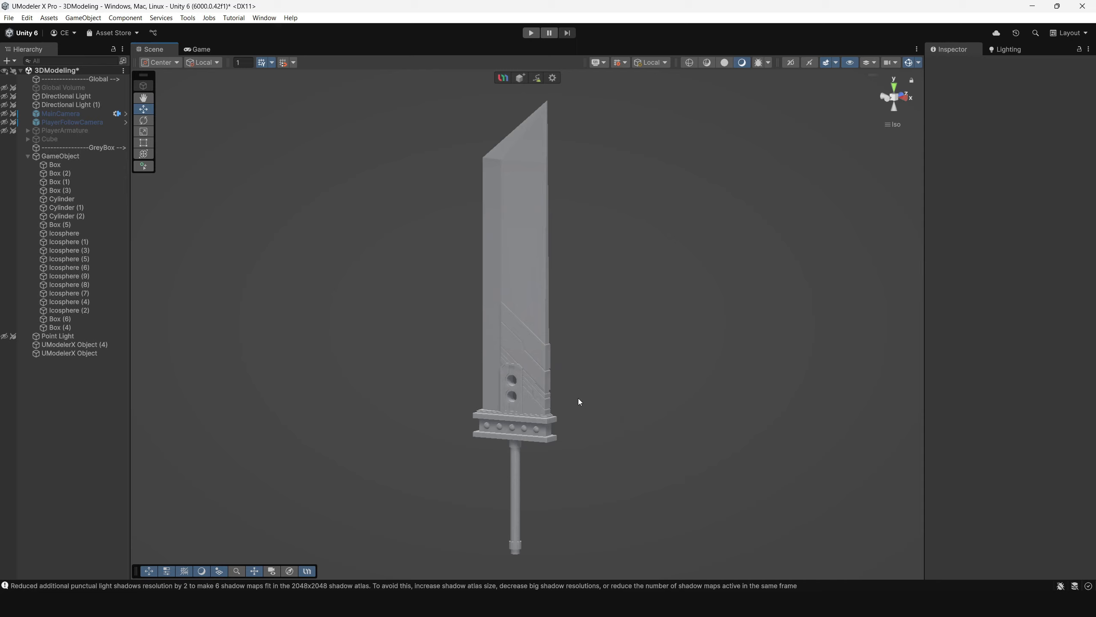
Lengthen the collar cylinder beneath the guard by moving its lower ring of vertices down along the grip
click(517, 444)
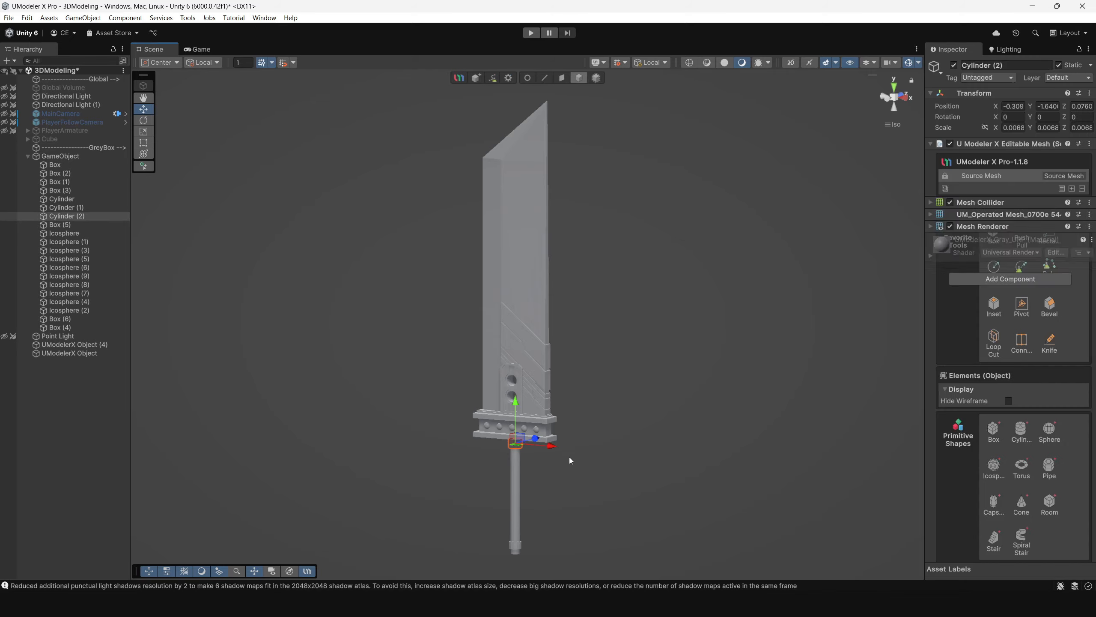
key(f)
scroll(618, 478, down, 5)
alt+drag(619, 478, 624, 414)
scroll(624, 414, down, 8)
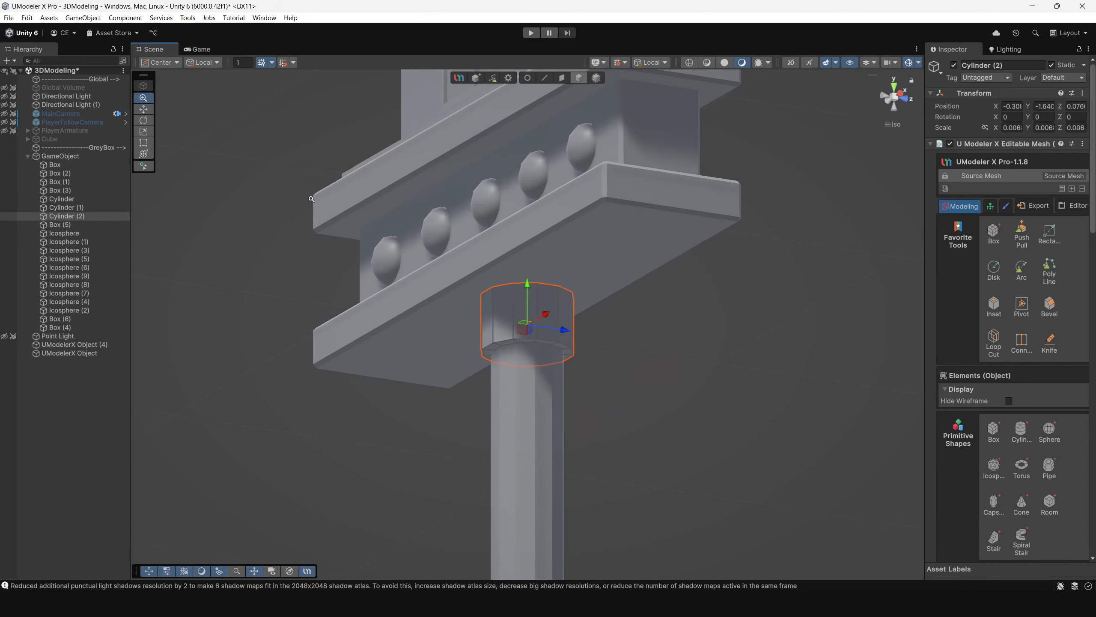
alt+drag(488, 329, 523, 335)
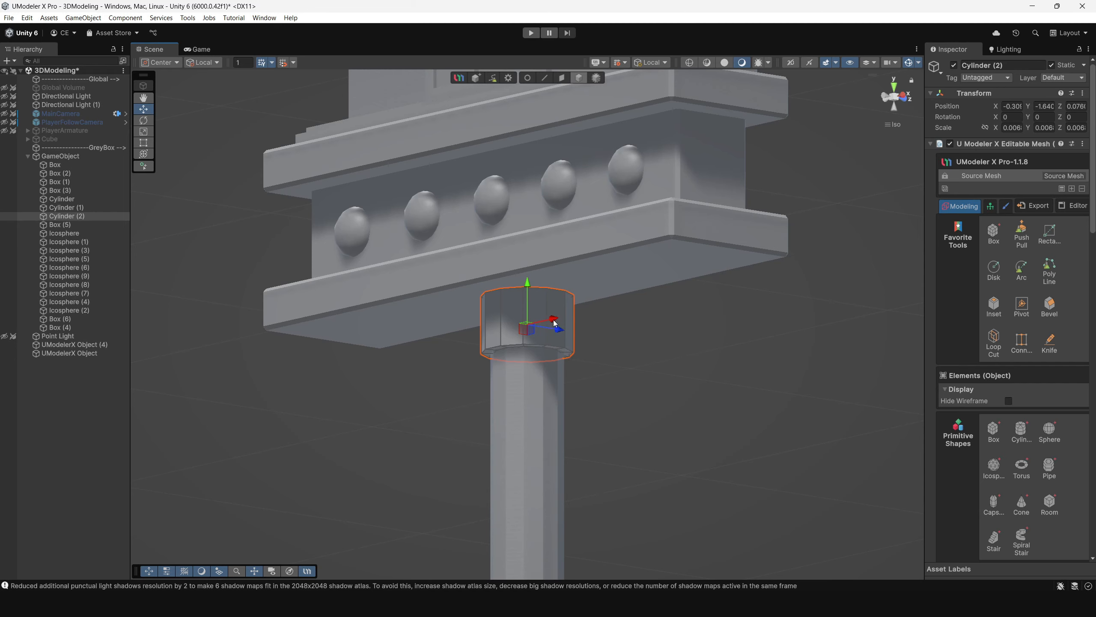
click(528, 78)
alt+drag(532, 87, 463, 331)
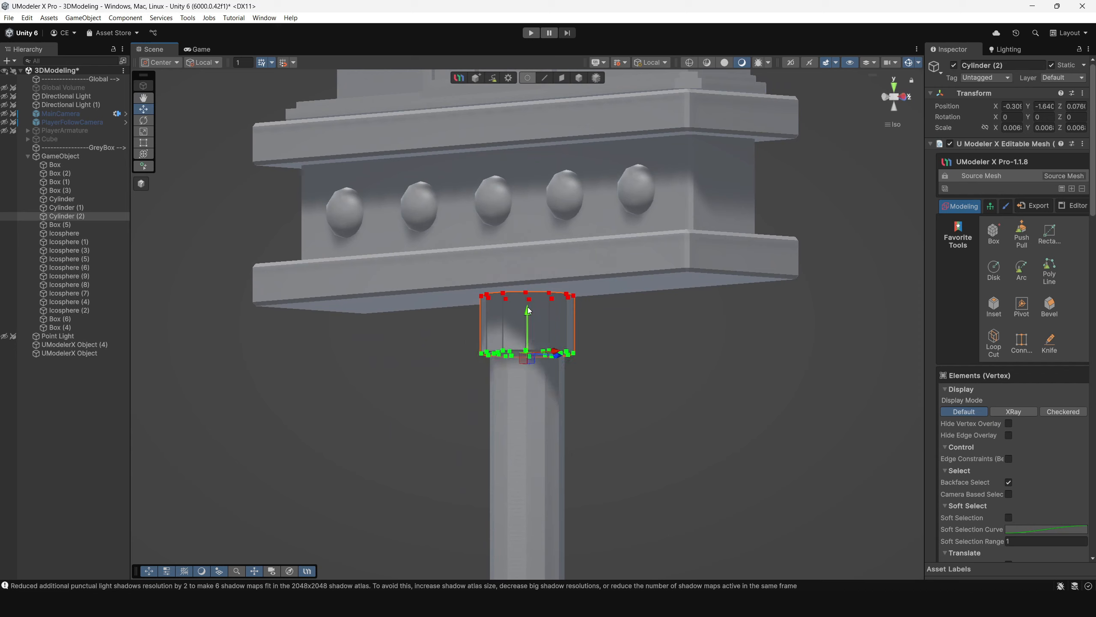
drag(527, 311, 529, 355)
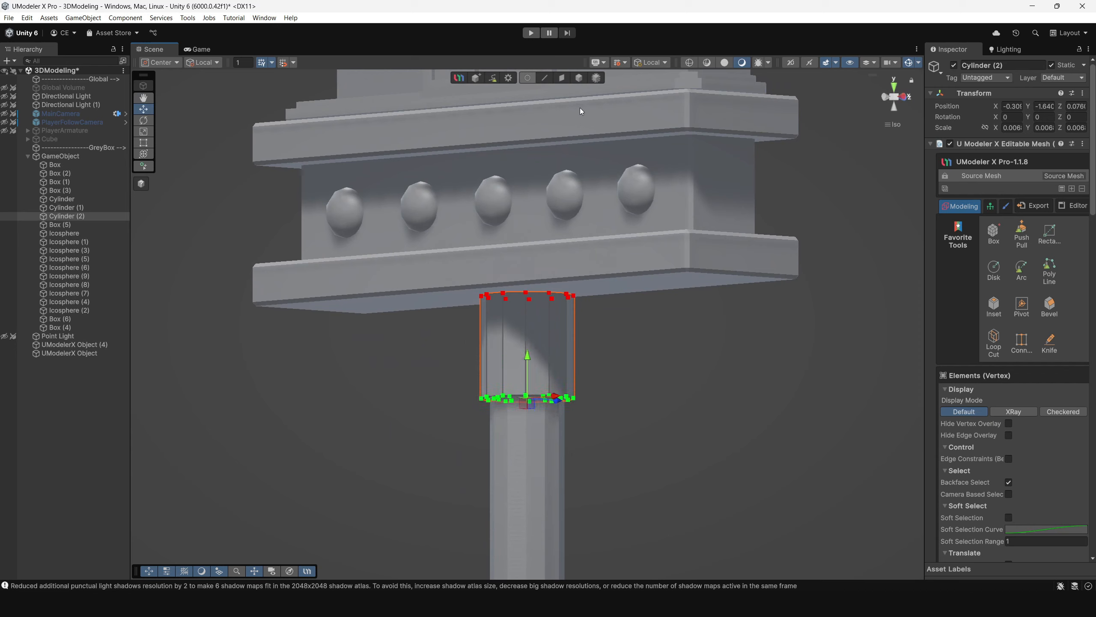
Cut three evenly spaced edge loops around the collar cylinder beneath the guard
click(579, 79)
click(1022, 342)
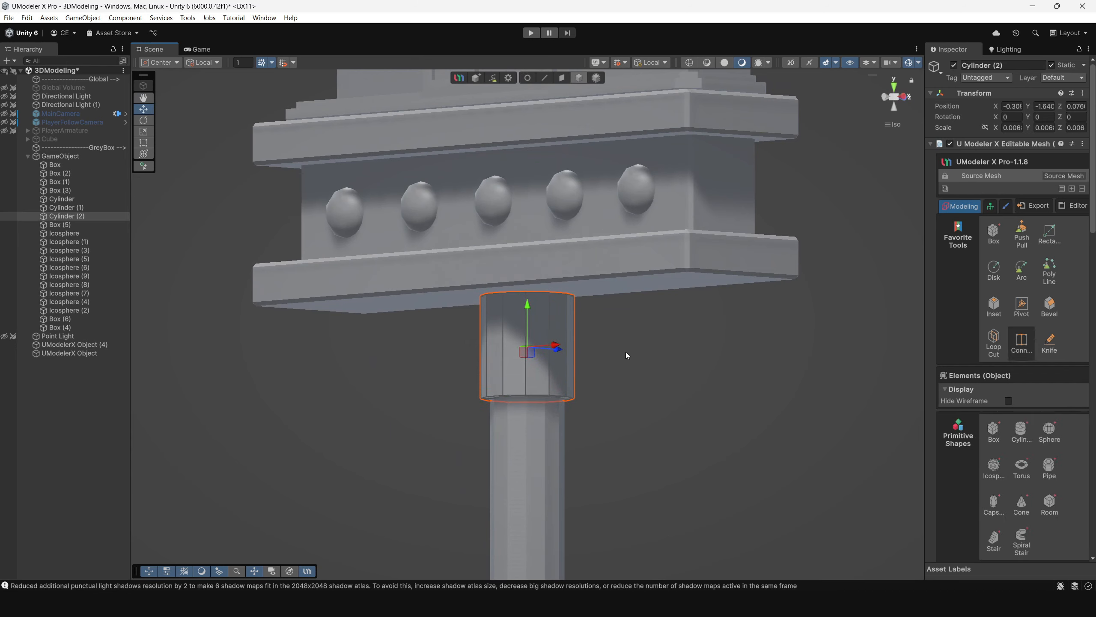
scroll(1031, 383, down, 2)
click(993, 286)
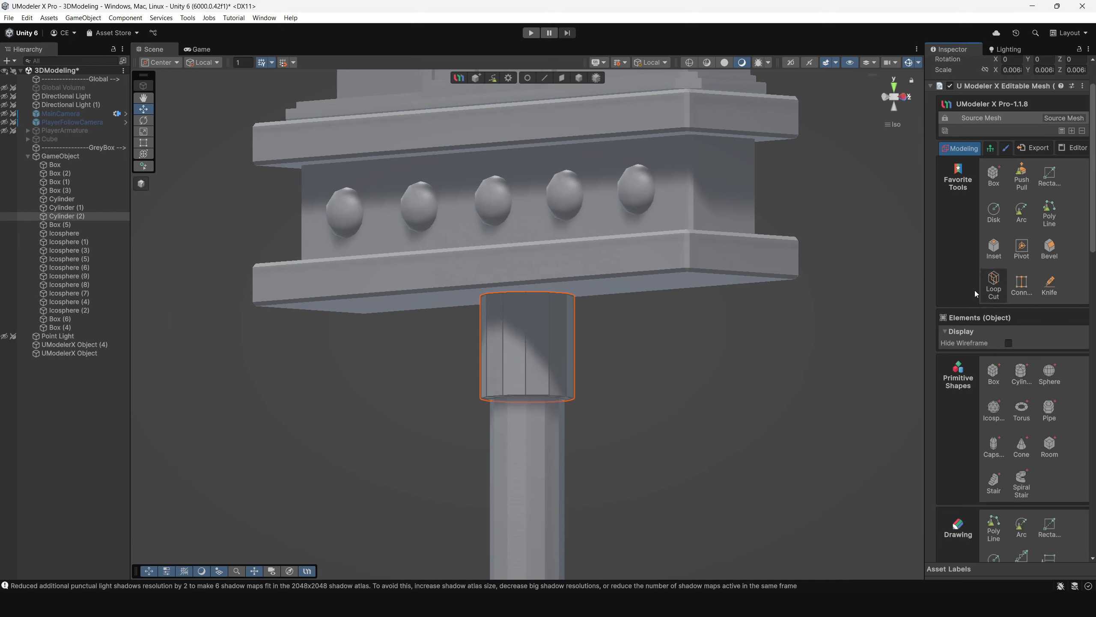
scroll(552, 341, down, 20)
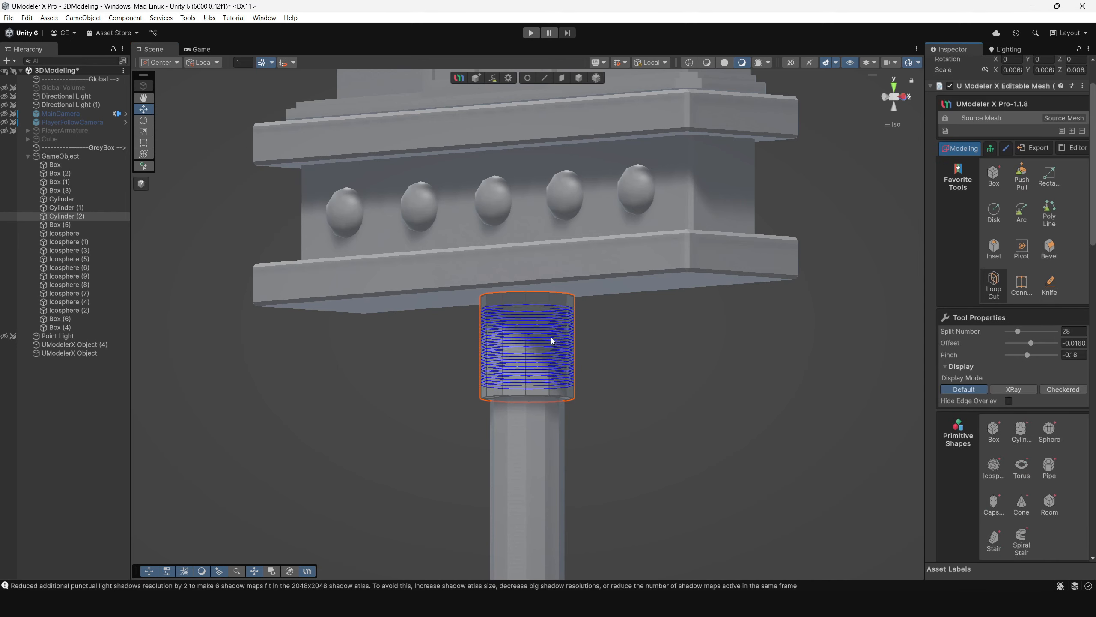
scroll(552, 335, down, 4)
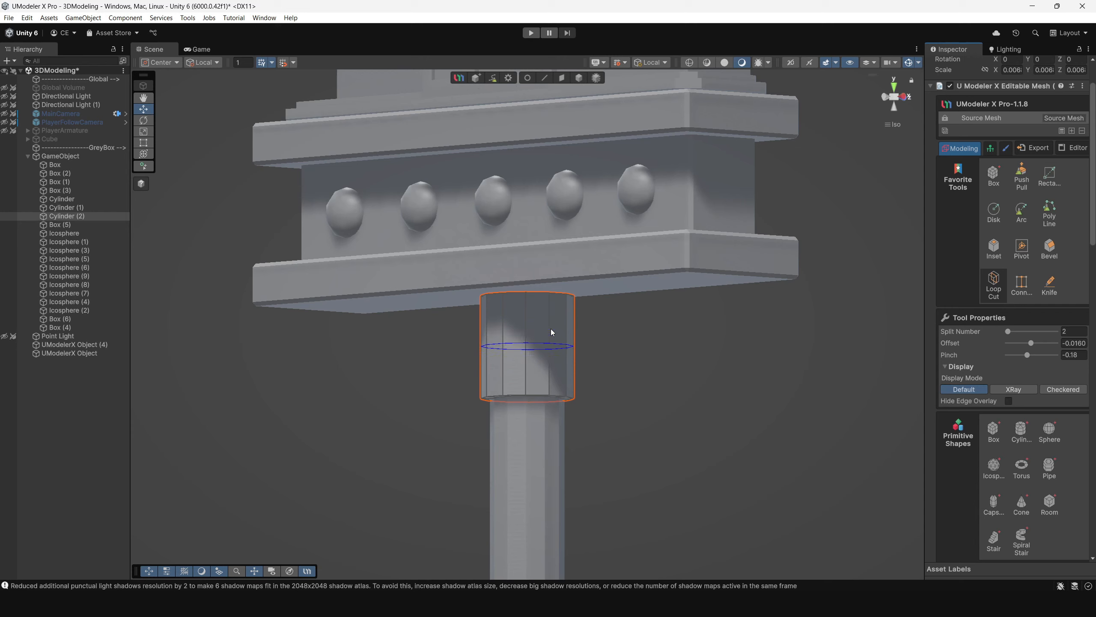
scroll(552, 332, up, 6)
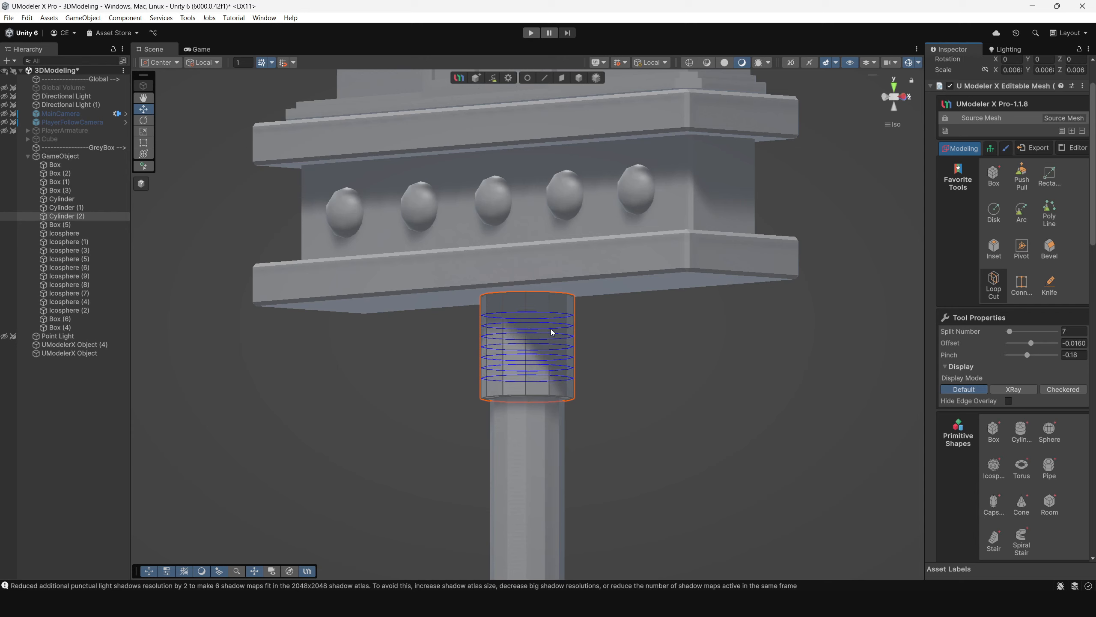
scroll(552, 332, down, 3)
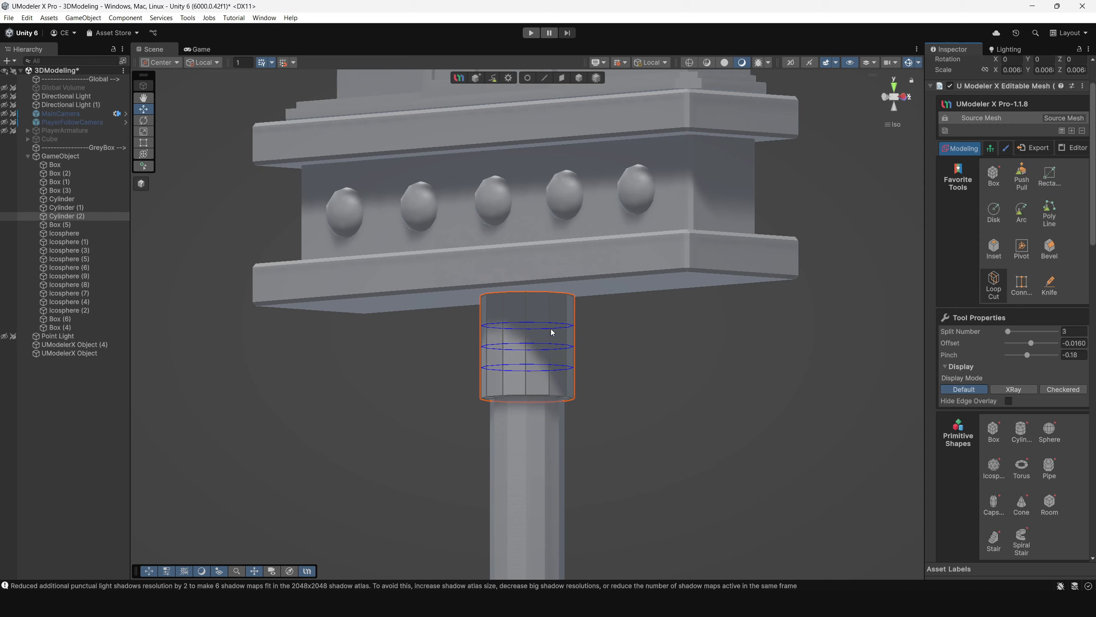
click(551, 329)
alt+drag(645, 358, 629, 306)
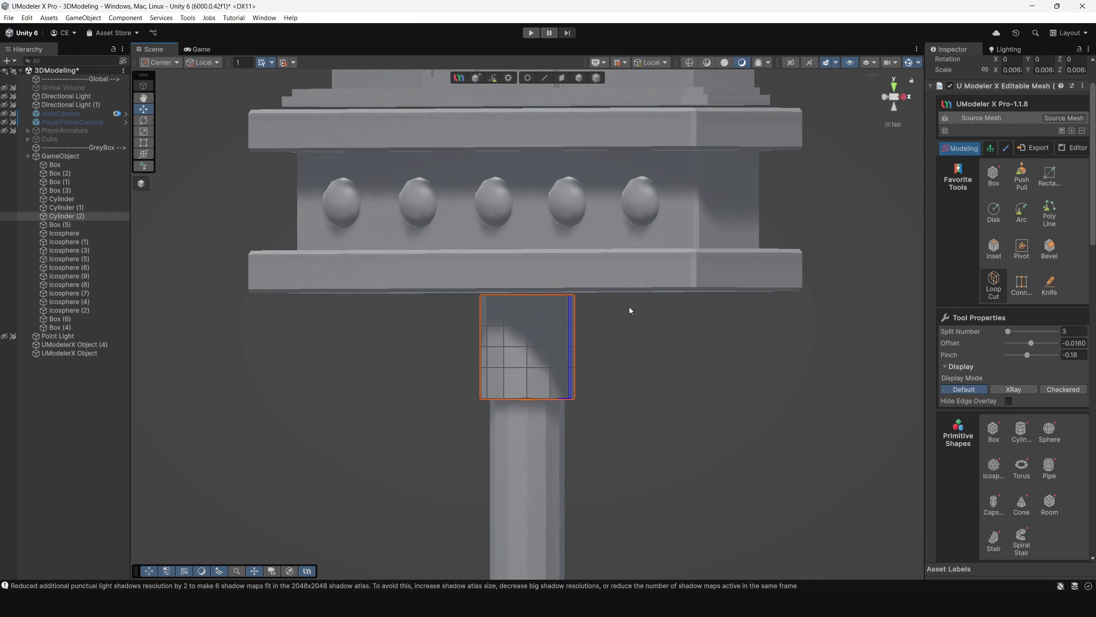
key(Escape)
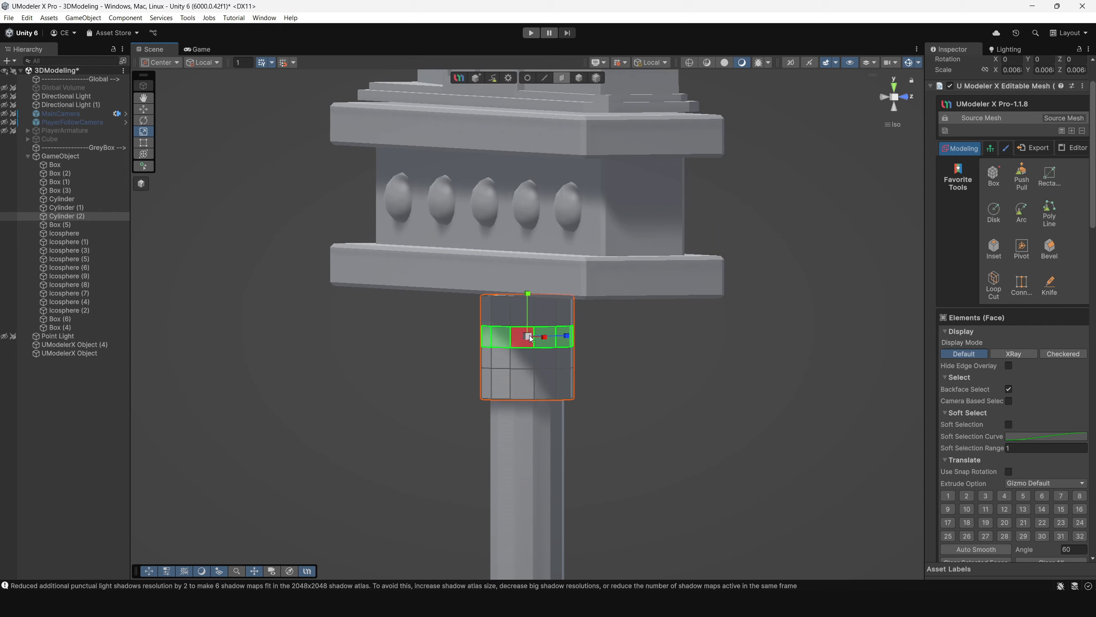
Scale the collar's upper-middle band of faces outward and slightly taller to form a bulge, and return to object mode
shift+drag(530, 336, 518, 337)
alt+drag(443, 360, 583, 331)
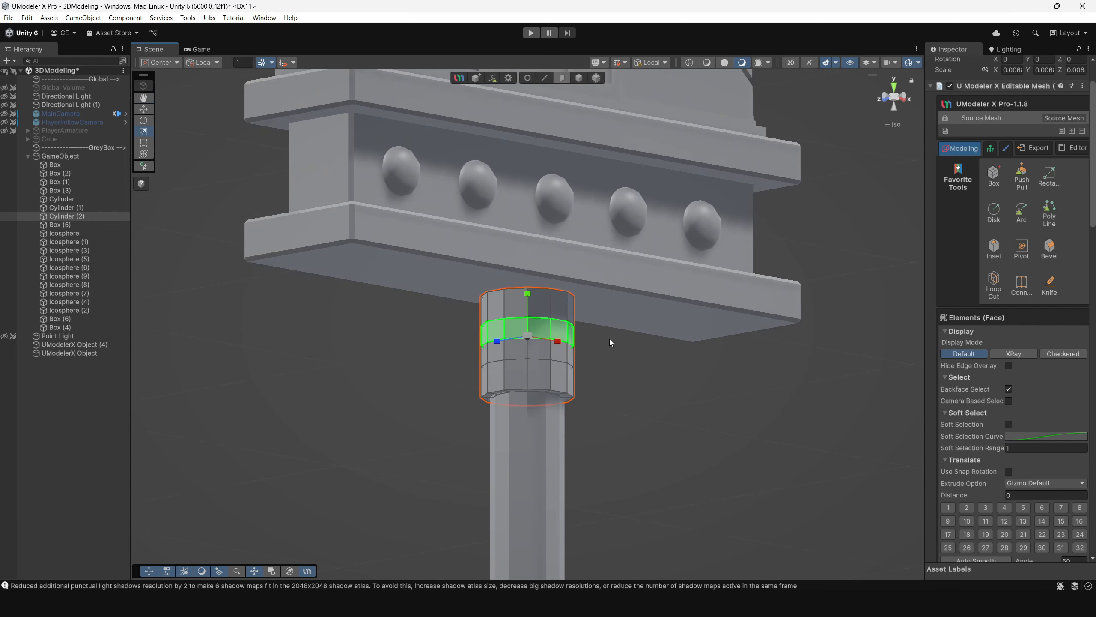
key(w)
alt+drag(625, 336, 527, 370)
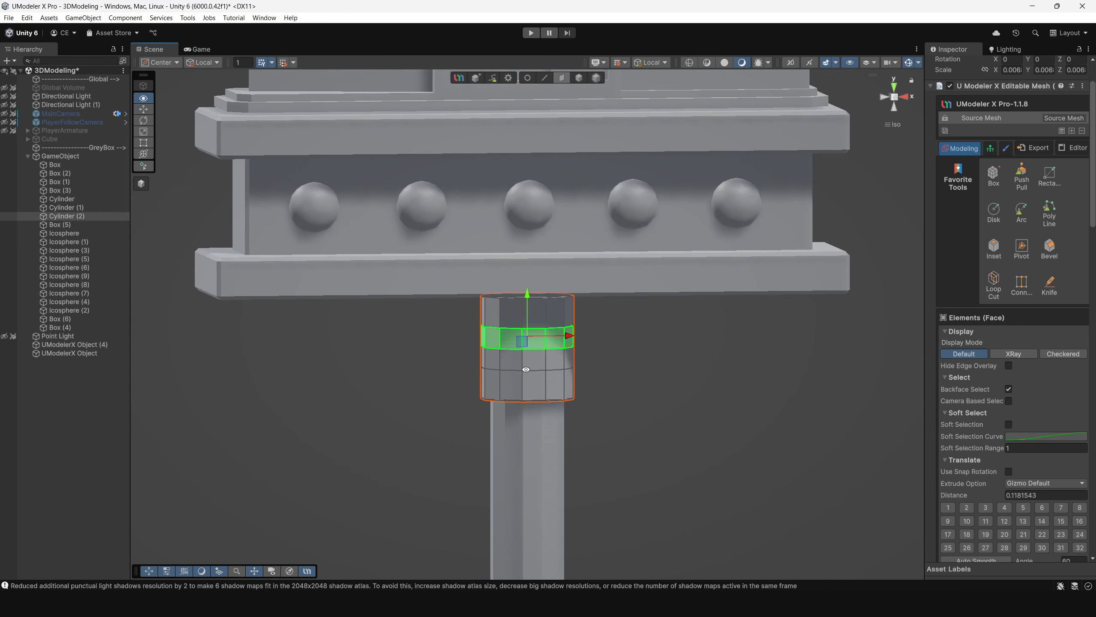
alt+drag(577, 346, 587, 355)
key(r)
drag(527, 336, 699, 326)
drag(529, 294, 532, 286)
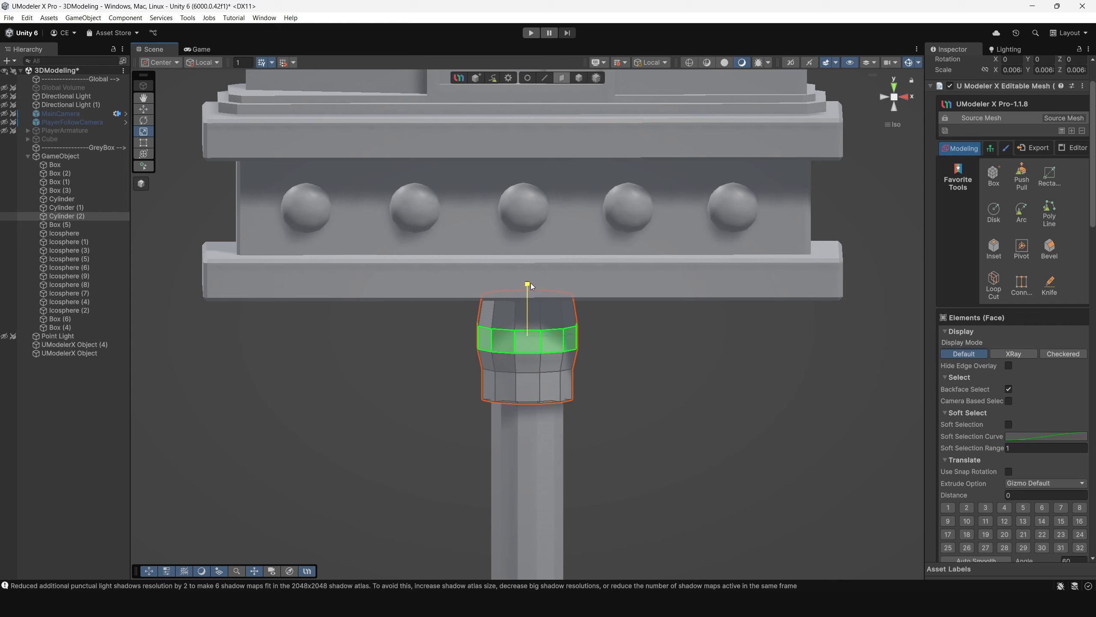
drag(537, 219, 540, 217)
click(620, 319)
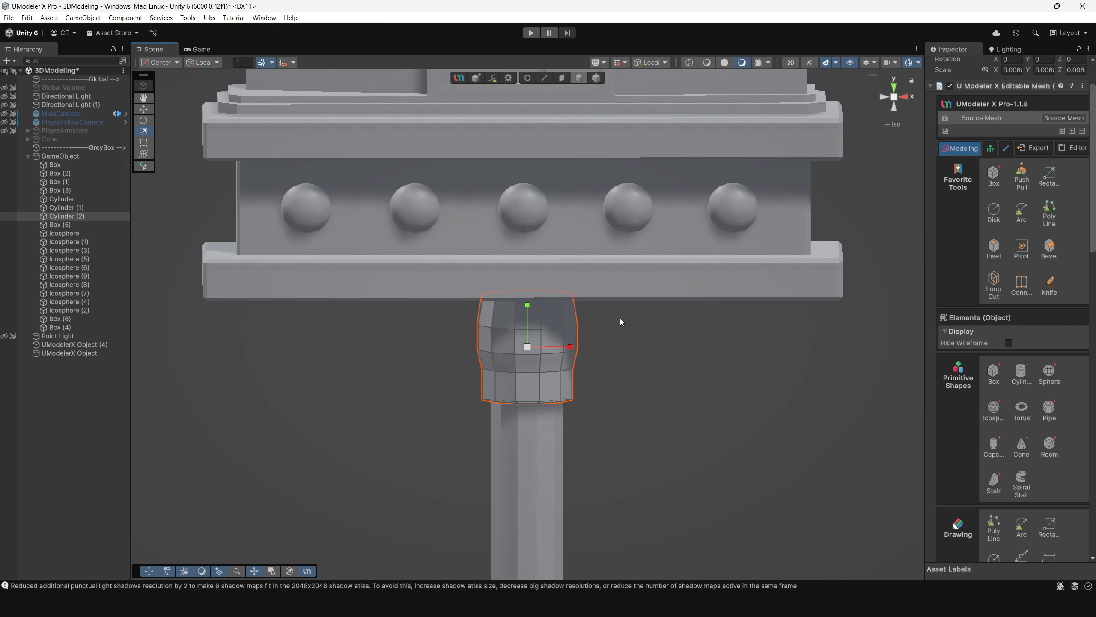
Delete the collar cylinder between the guard and the grip
click(557, 351)
alt+drag(629, 363, 486, 220)
key(Delete)
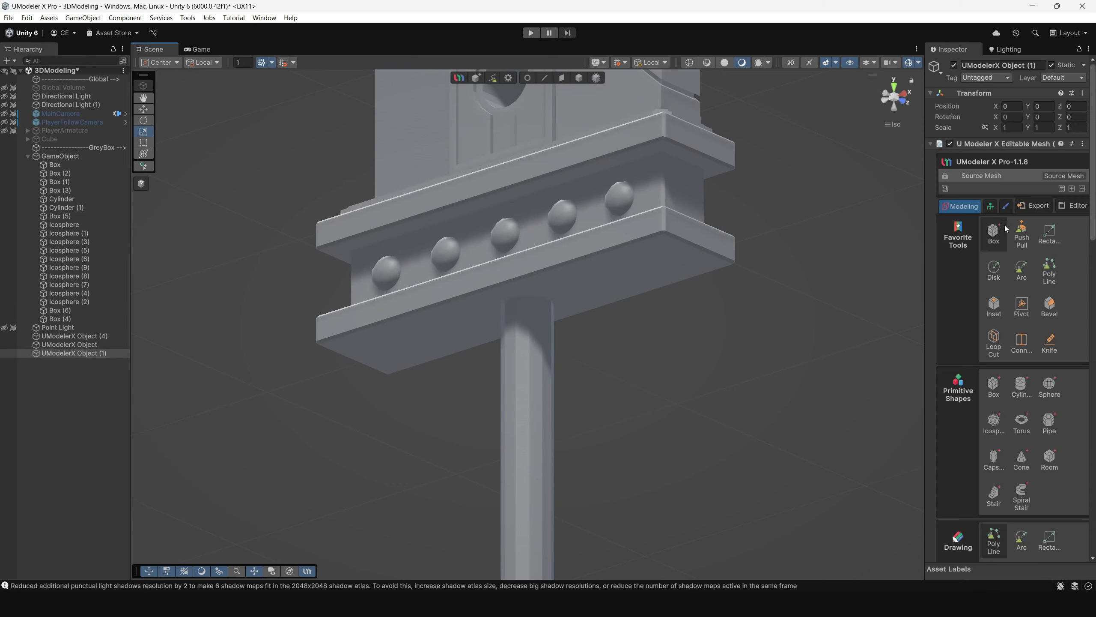
Draw a 12-segment cylinder on the guard's underside beside the grip, with a radius of about 0.088 and a height of about 0.195
click(994, 233)
scroll(1027, 430, down, 3)
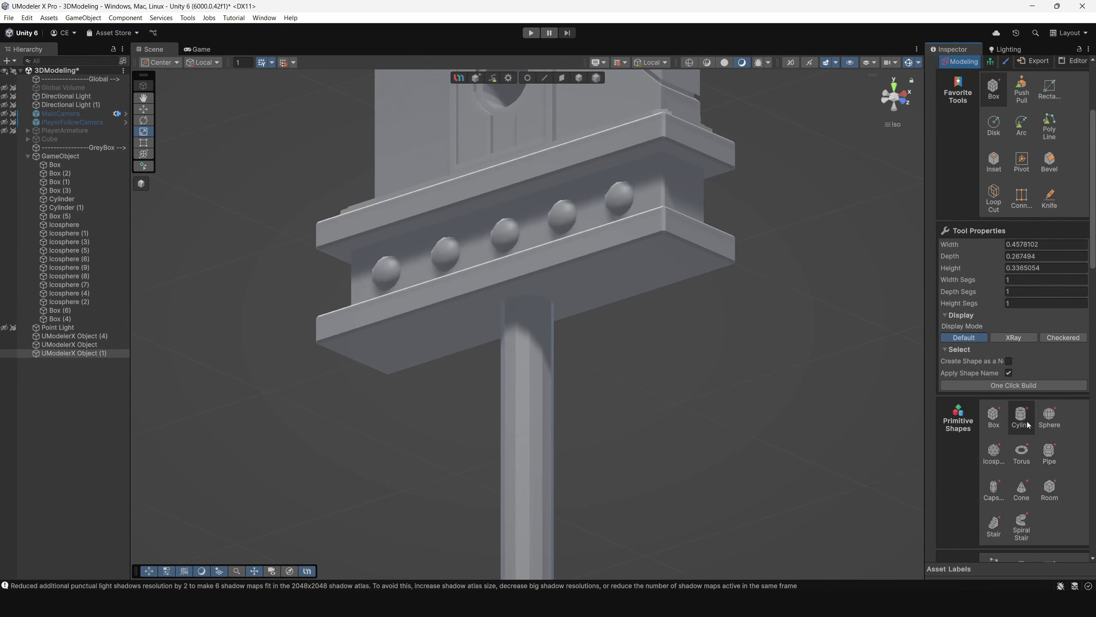
click(1023, 418)
mouse_move(585, 308)
alt+mouse_down()
mouse_move(540, 248)
mouse_move(561, 260)
alt+mouse_up()
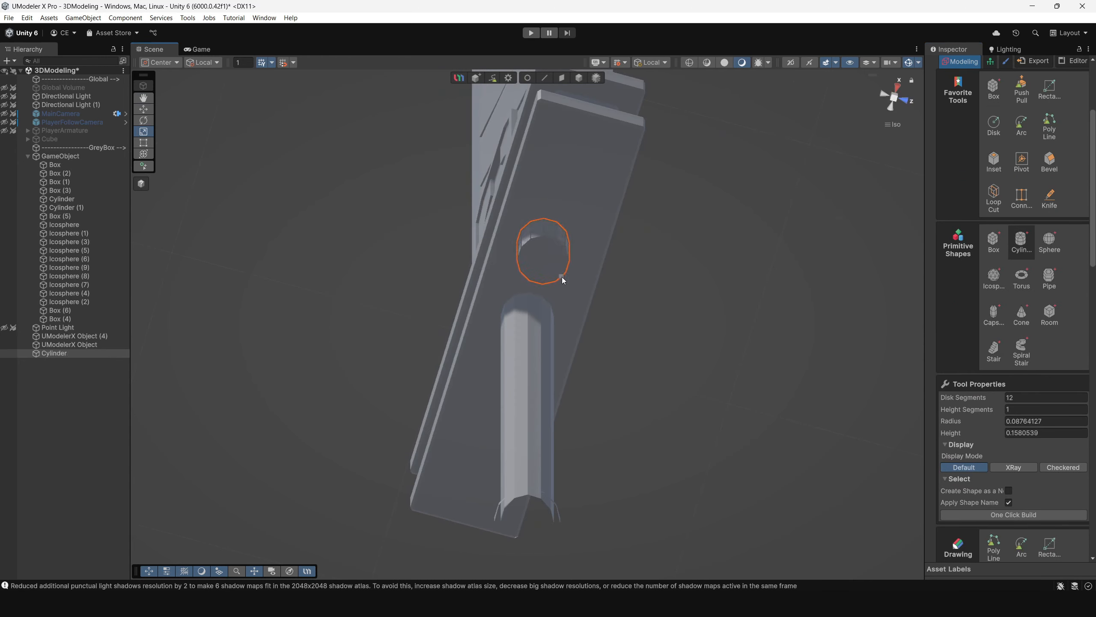
click(562, 279)
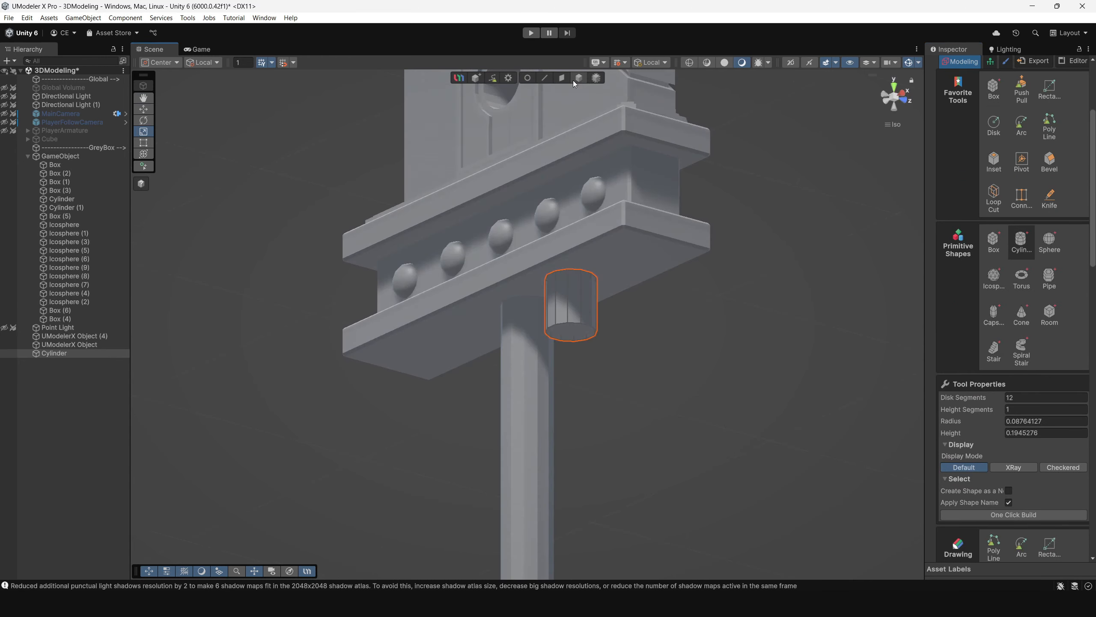
click(578, 79)
Position the new cylinder around the grip beneath the guard and scale it to sit slightly wider than the grip
key(w)
alt+drag(591, 199, 895, 120)
key(r)
key(w)
key(f)
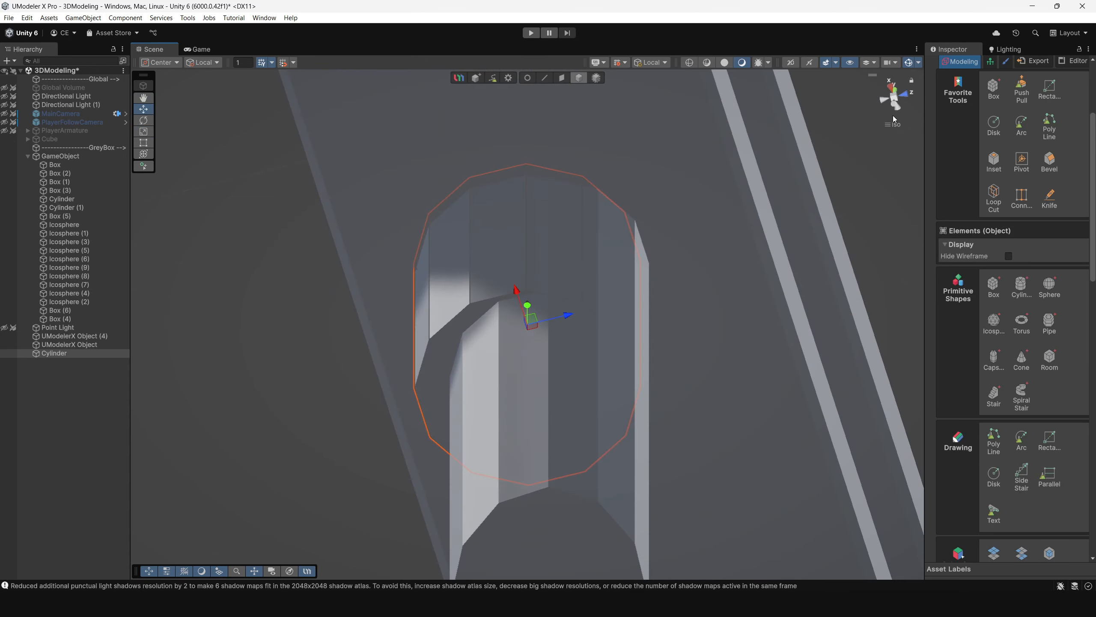
click(897, 98)
scroll(639, 257, down, 6)
alt+drag(638, 257, 617, 340)
key(r)
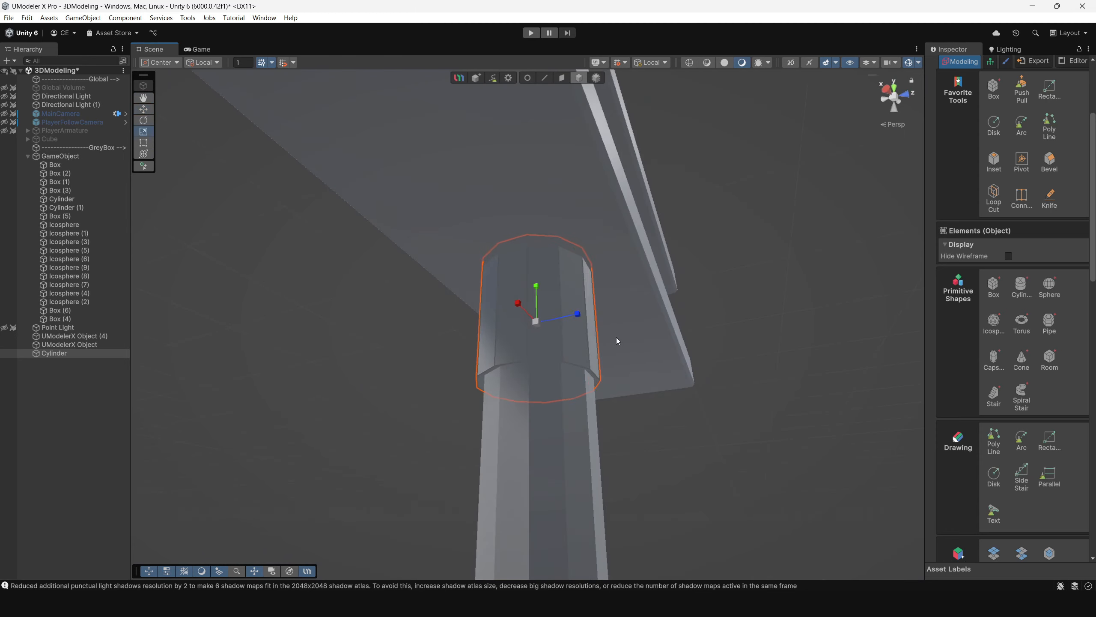
drag(538, 323, 859, 254)
key(w)
drag(571, 319, 561, 341)
Cut three edge loops around the new collar cylinder and switch to vertex editing
click(993, 199)
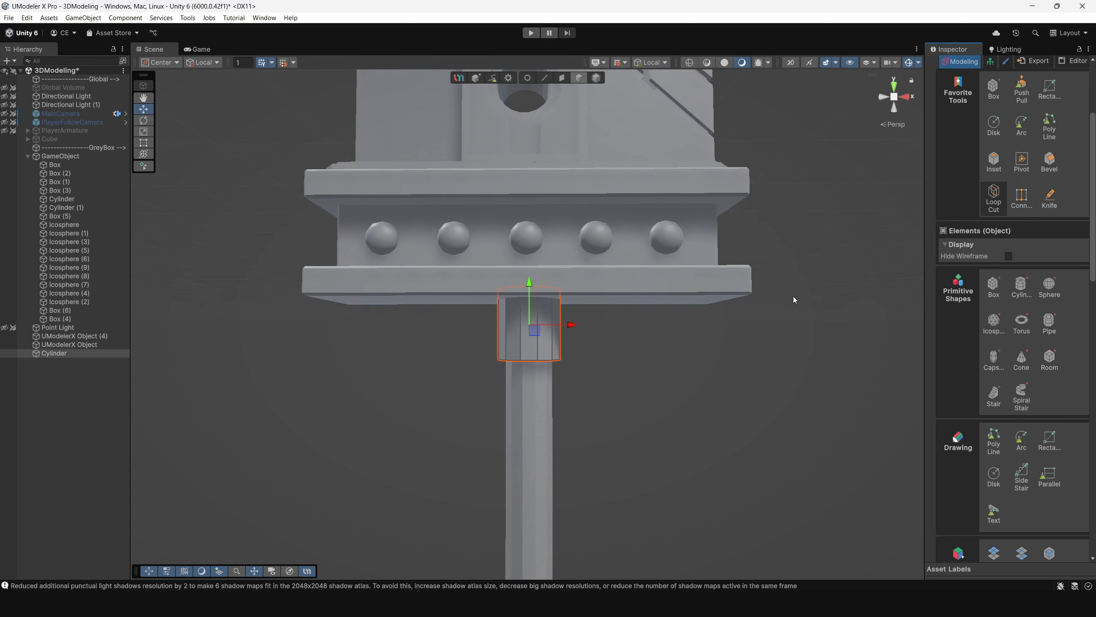
click(528, 350)
click(527, 78)
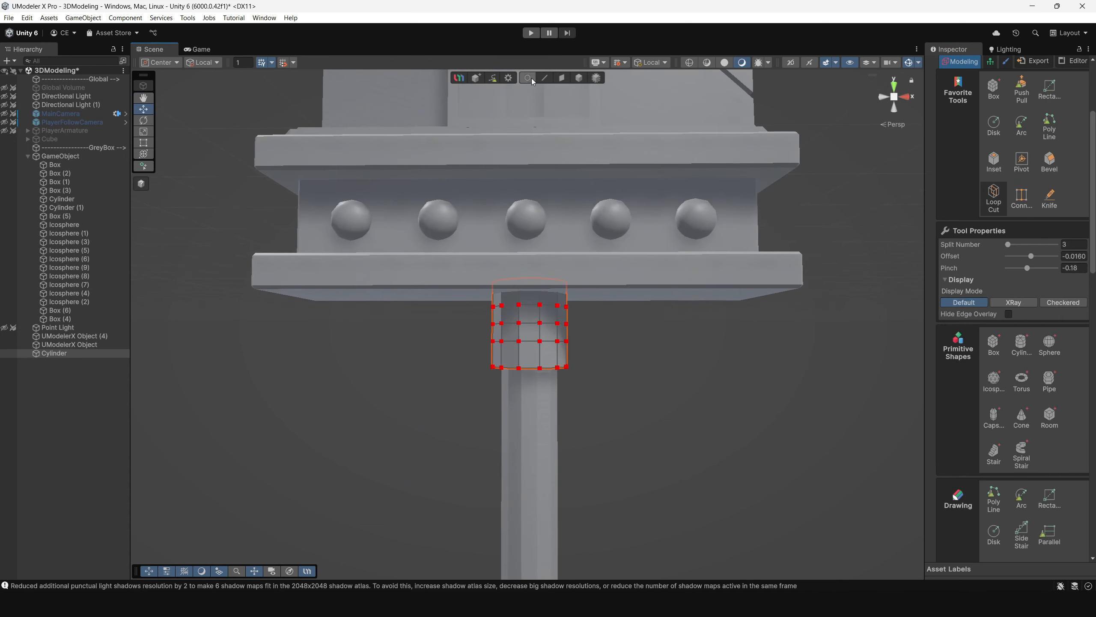
Narrow the collar's middle vertex ring against the upper ring and lower the third ring toward the collar's base
scroll(524, 330, up, 2)
drag(456, 315, 629, 341)
alt+drag(628, 341, 686, 360)
key(r)
drag(540, 325, 520, 272)
key(w)
drag(439, 333, 629, 357)
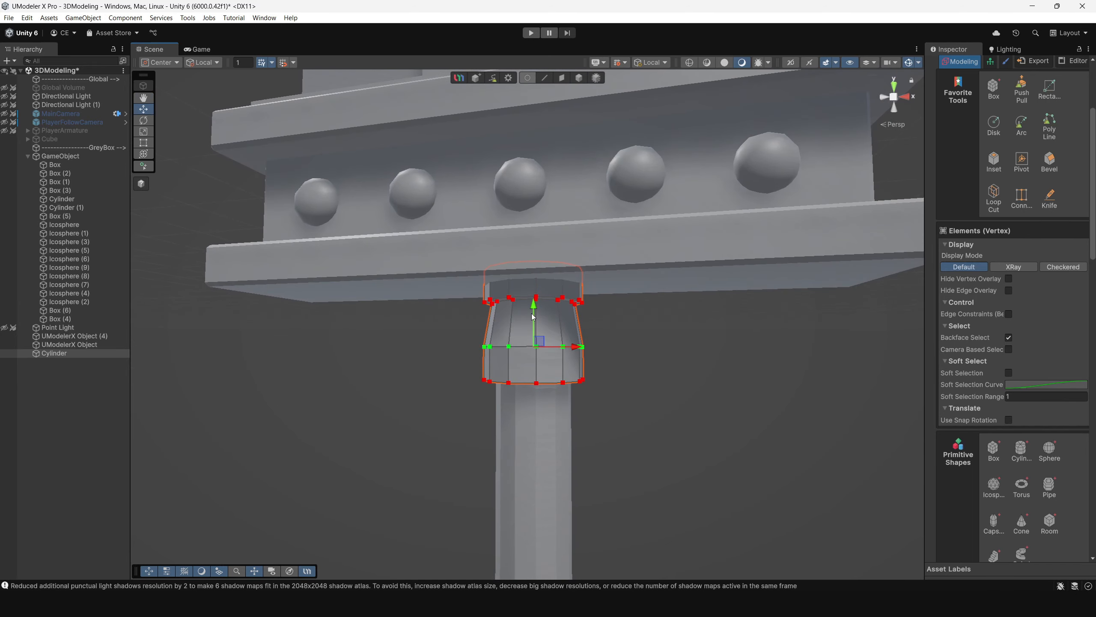
drag(533, 308, 537, 322)
Cut one edge loop through the collar's tapered section and move it down against the lower ring to form a rim
click(994, 198)
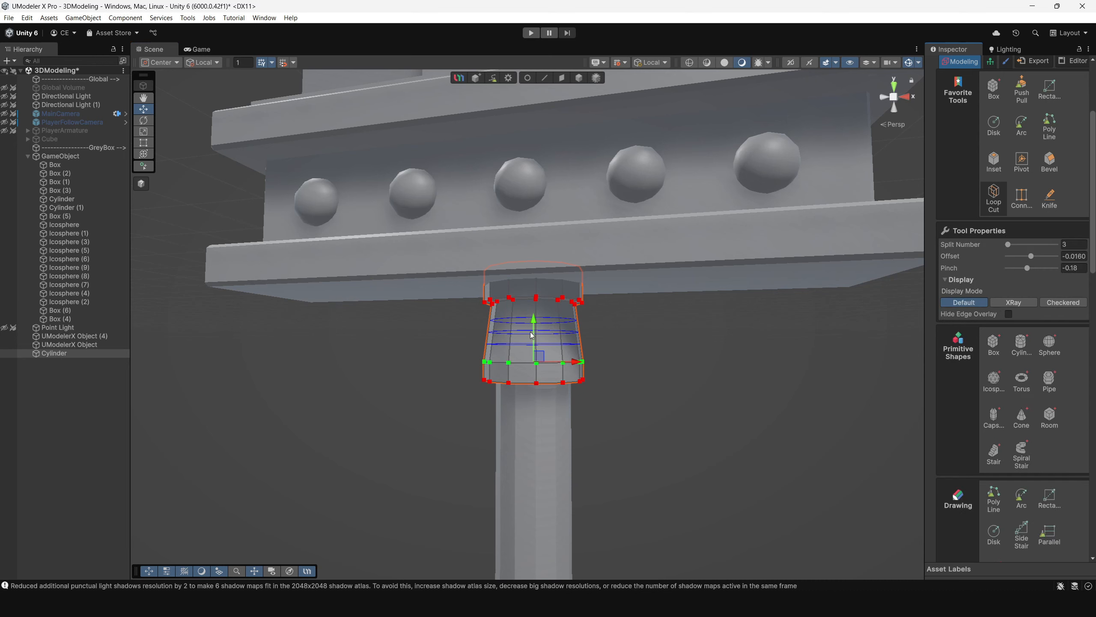
click(538, 334)
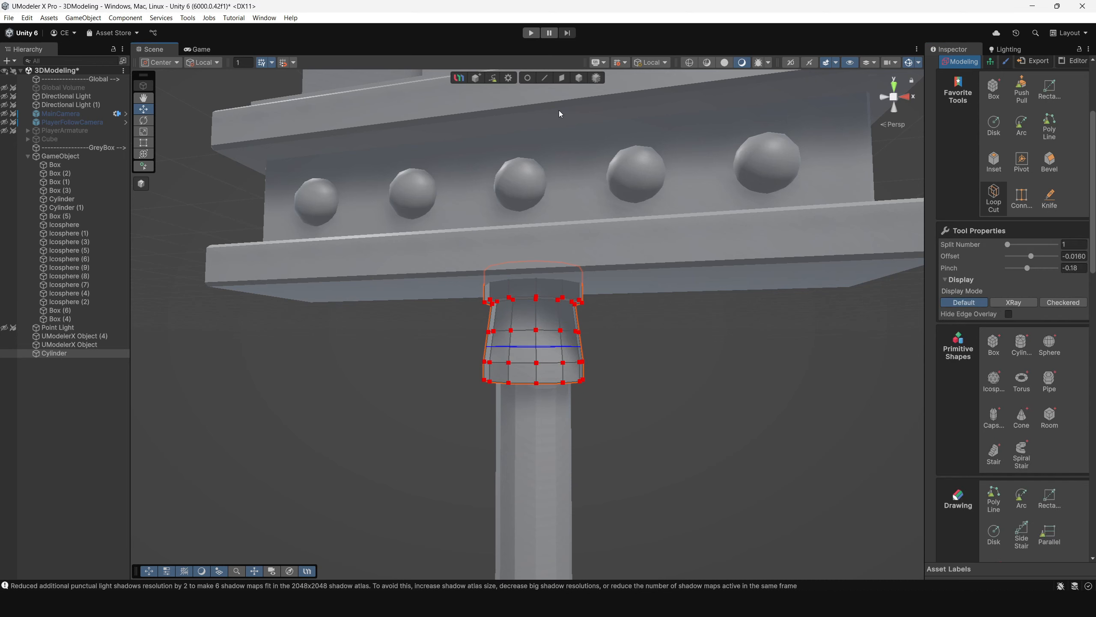
click(546, 79)
click(531, 331)
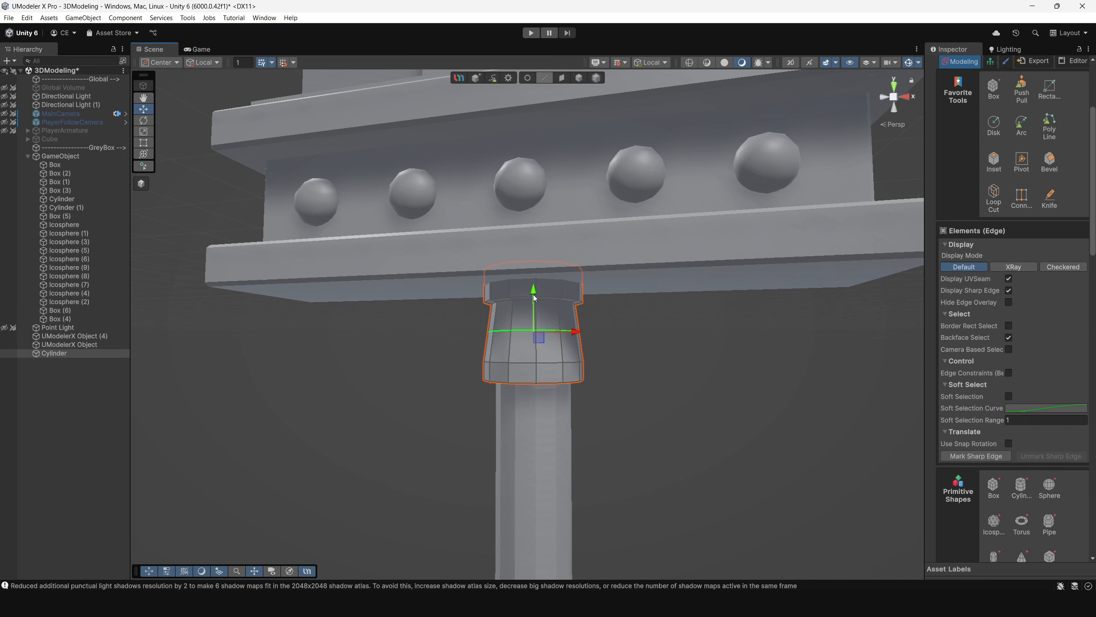
drag(534, 298, 534, 323)
alt+drag(604, 326, 464, 312)
Cut two edge loops around the collar's narrow section and scale their vertices outward into a rounded bulge
click(993, 199)
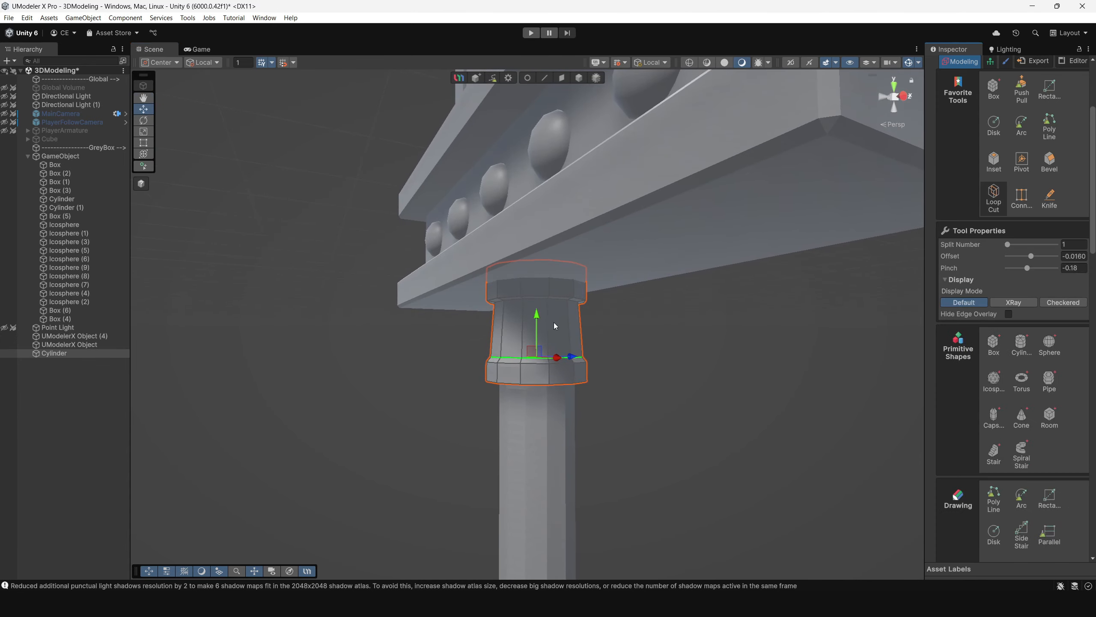
scroll(556, 333, up, 1)
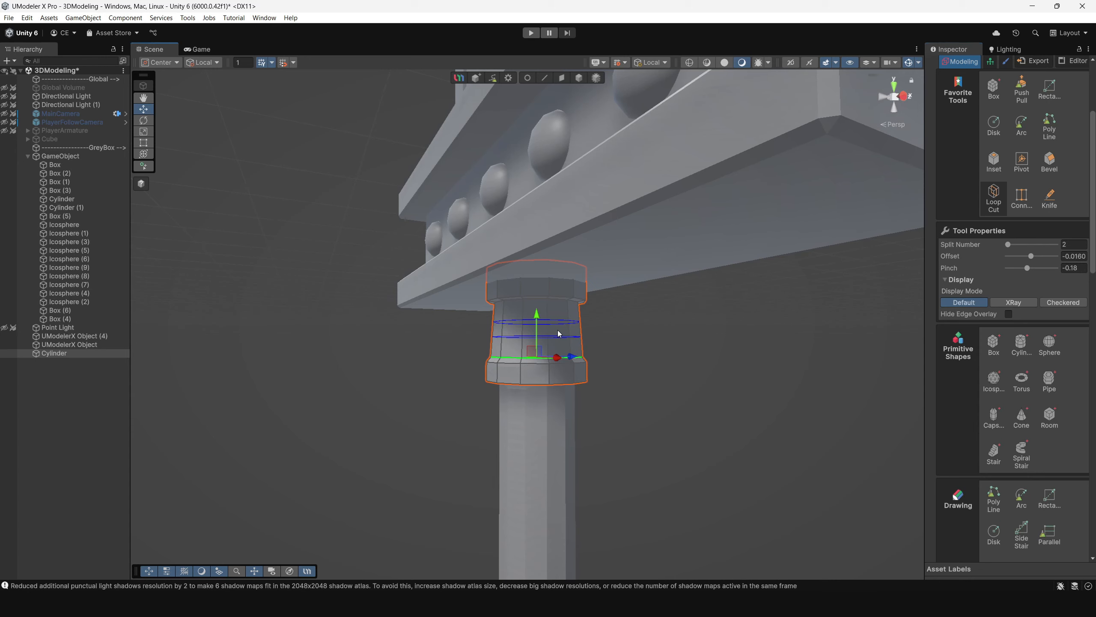
click(559, 333)
alt+drag(481, 299, 638, 328)
key(r)
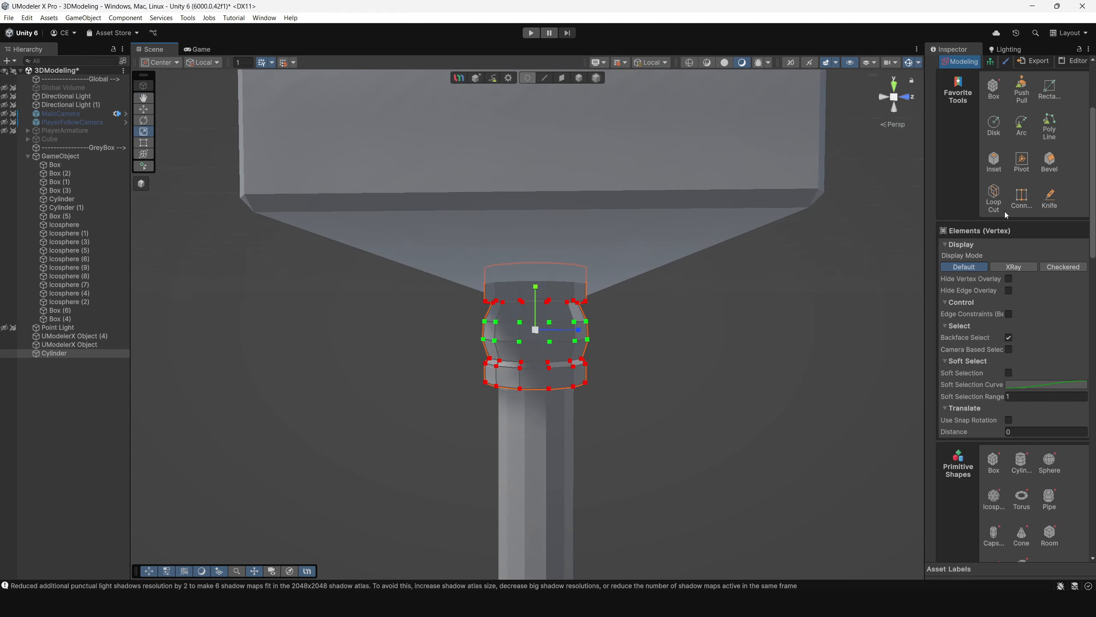
Cut a single edge loop above the collar's bulge and move the bulge's lower edge loop vertically by about 0.0167
click(993, 198)
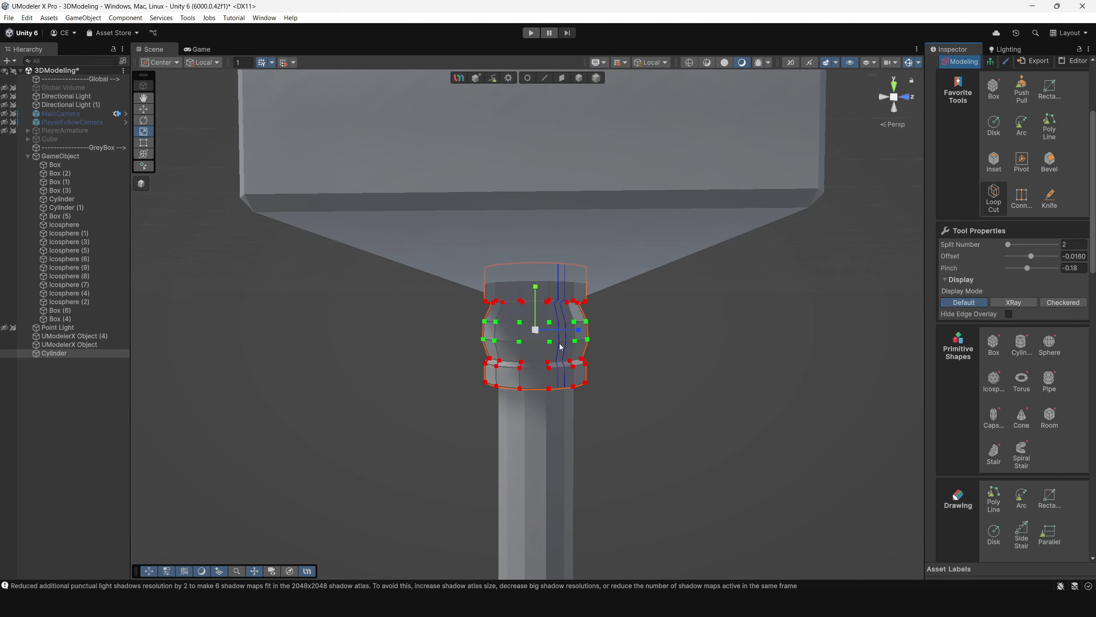
click(551, 314)
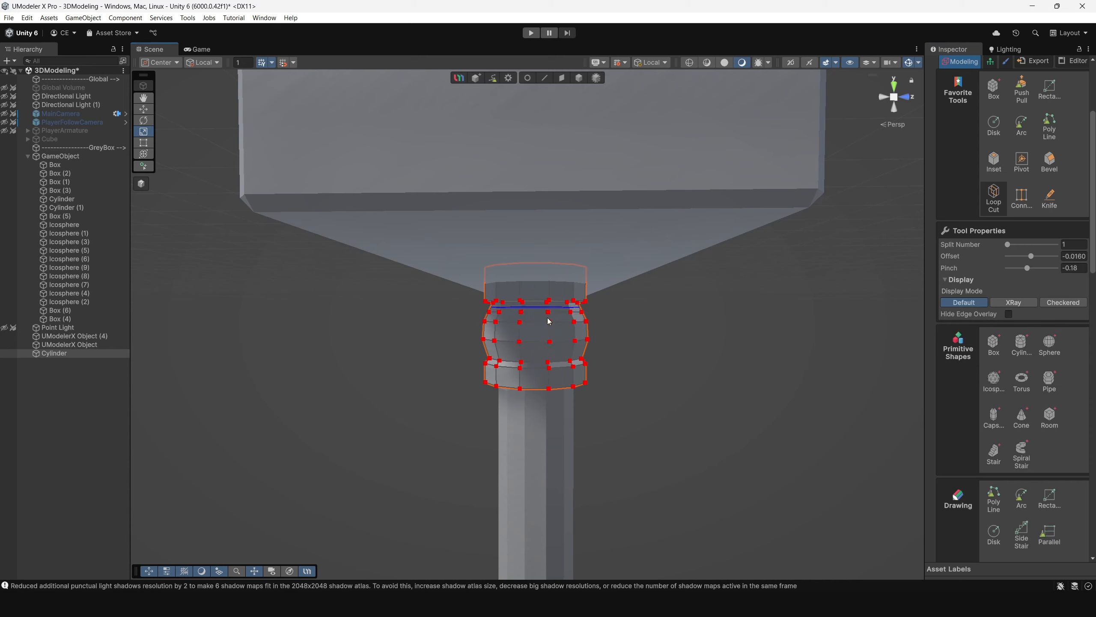
key(w)
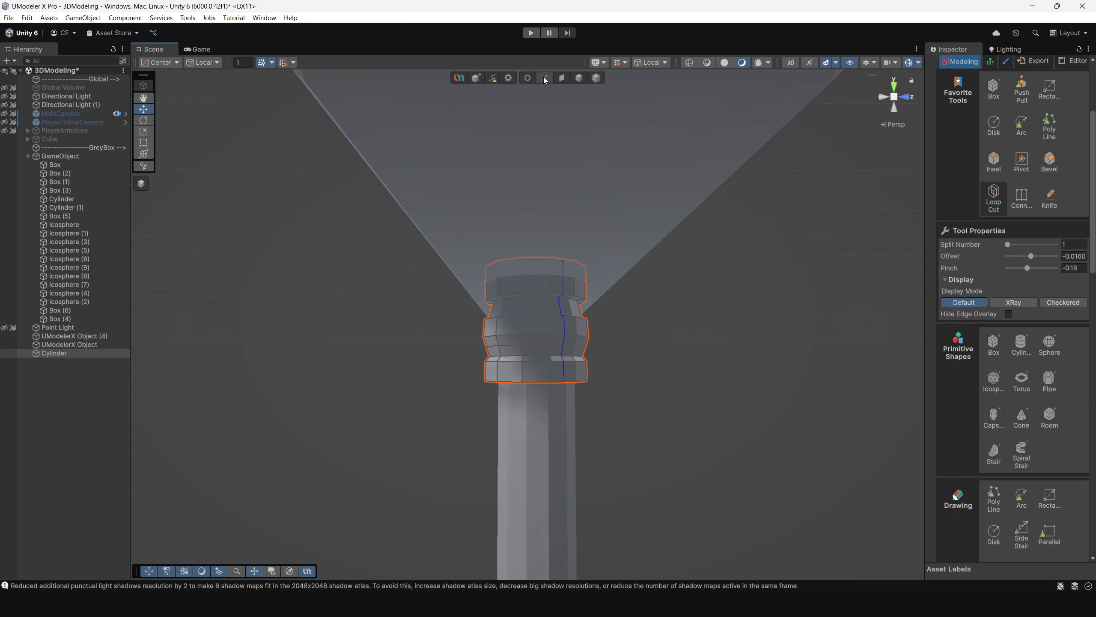
click(544, 79)
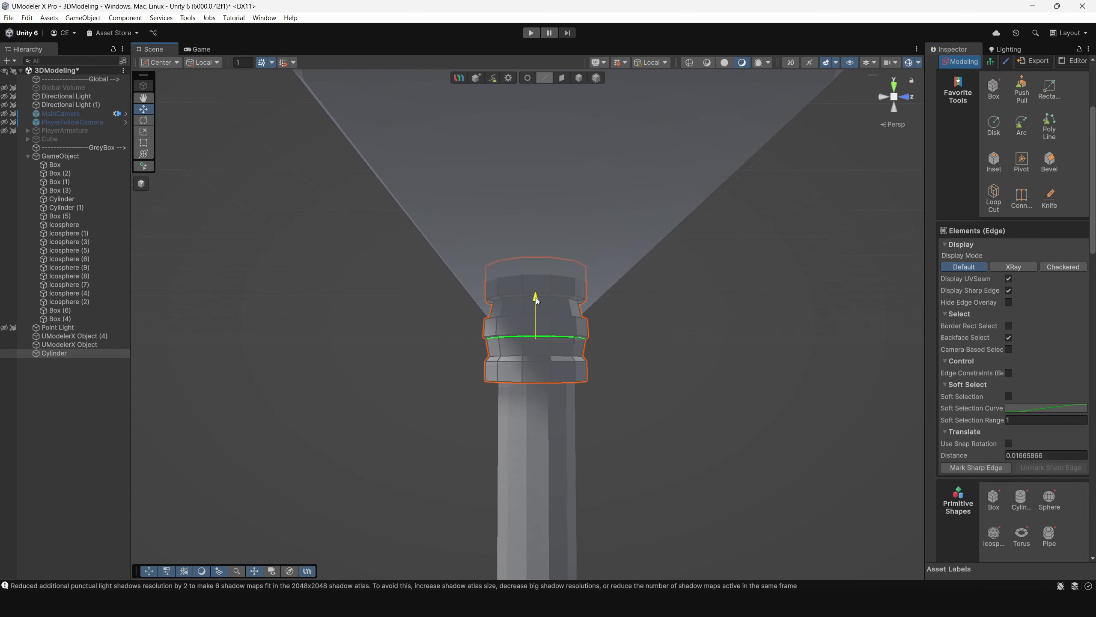
Select the two vertex rings of the collar's bulge, scale them slightly inward and check the profile from several angles
scroll(586, 311, down, 8)
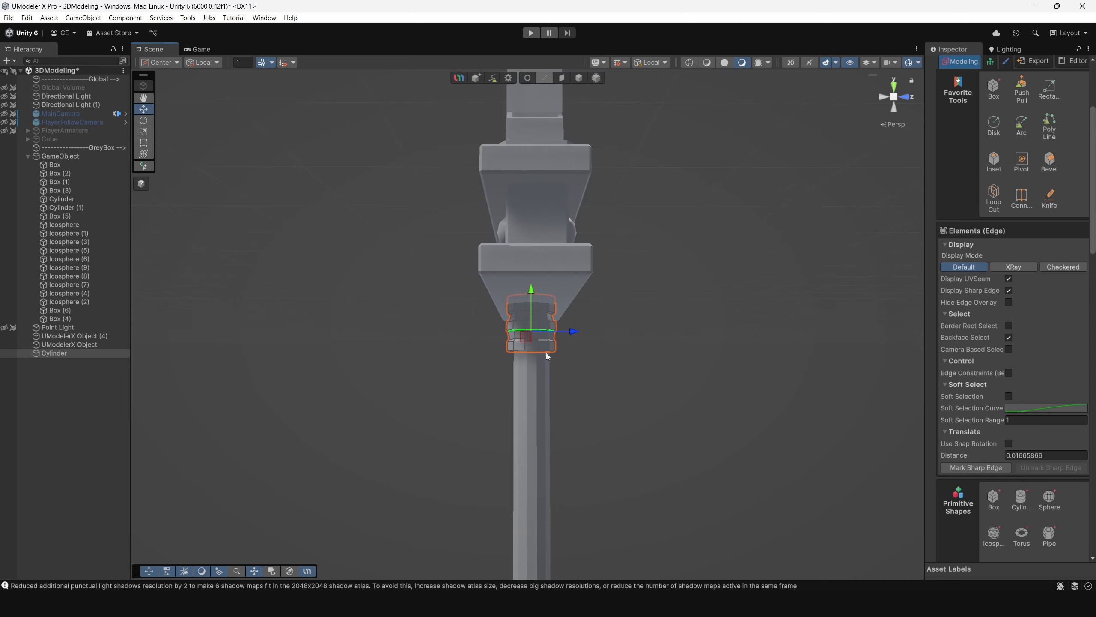
alt+drag(545, 355, 660, 343)
scroll(661, 343, up, 6)
click(528, 78)
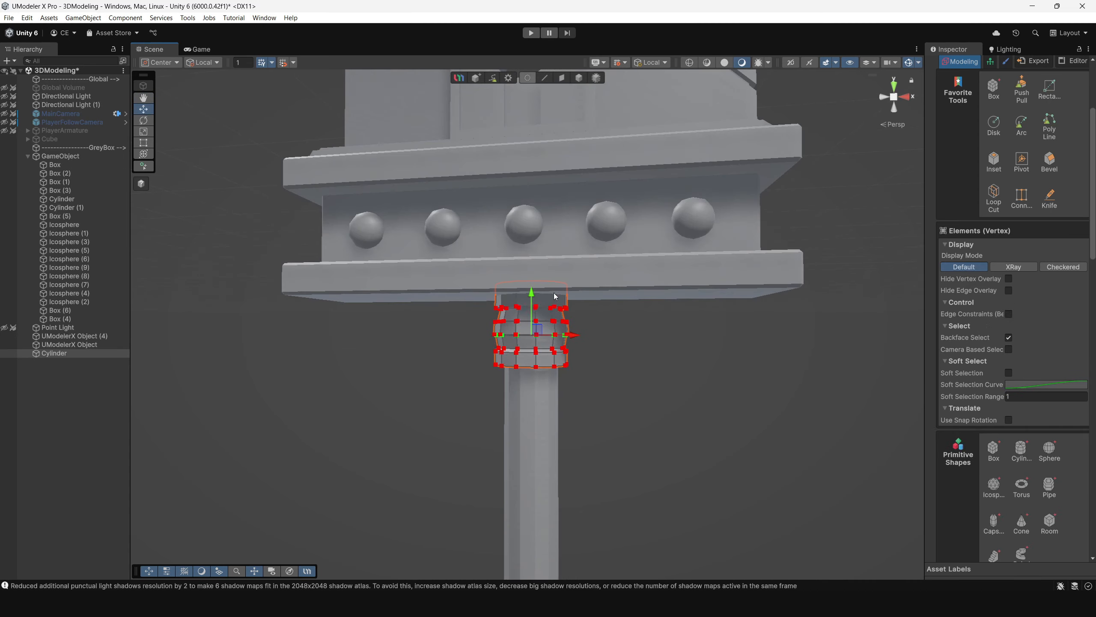
alt+drag(554, 293, 501, 332)
key(r)
drag(582, 348, 531, 331)
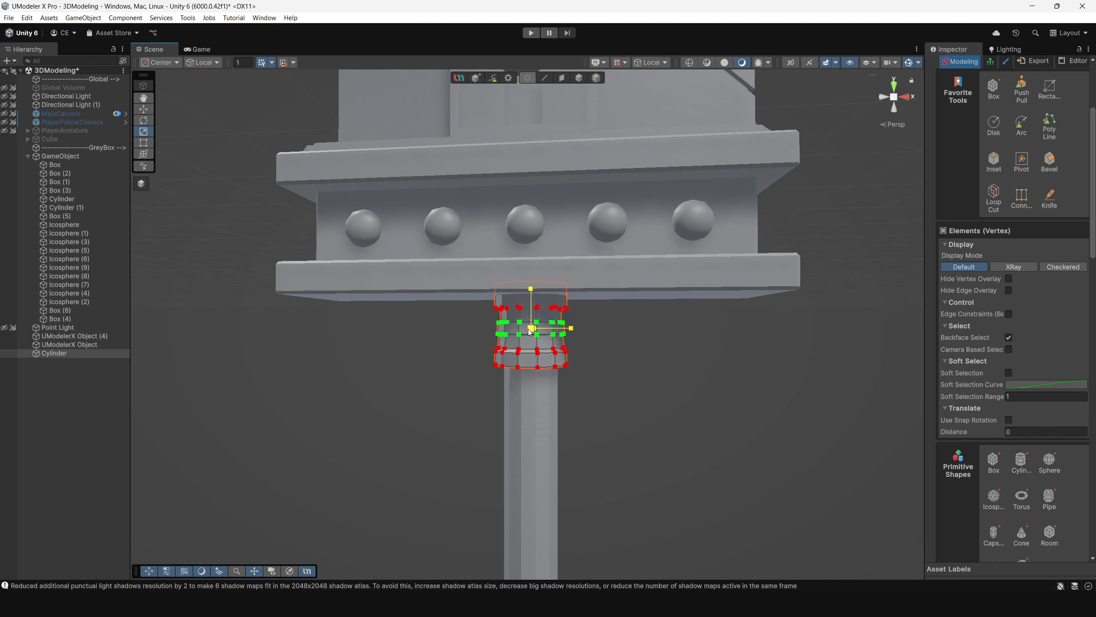
click(622, 358)
scroll(622, 357, up, 3)
alt+drag(622, 357, 422, 342)
drag(509, 360, 507, 362)
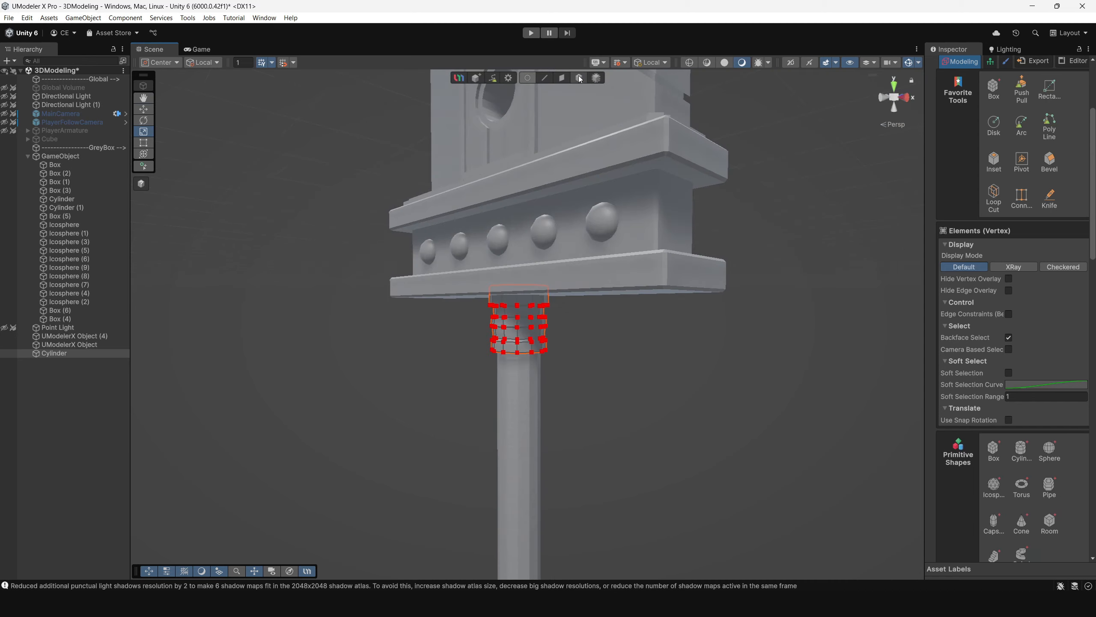
Leave vertex editing of the collar and inspect how it sits between the guard and grip from several angles
click(578, 77)
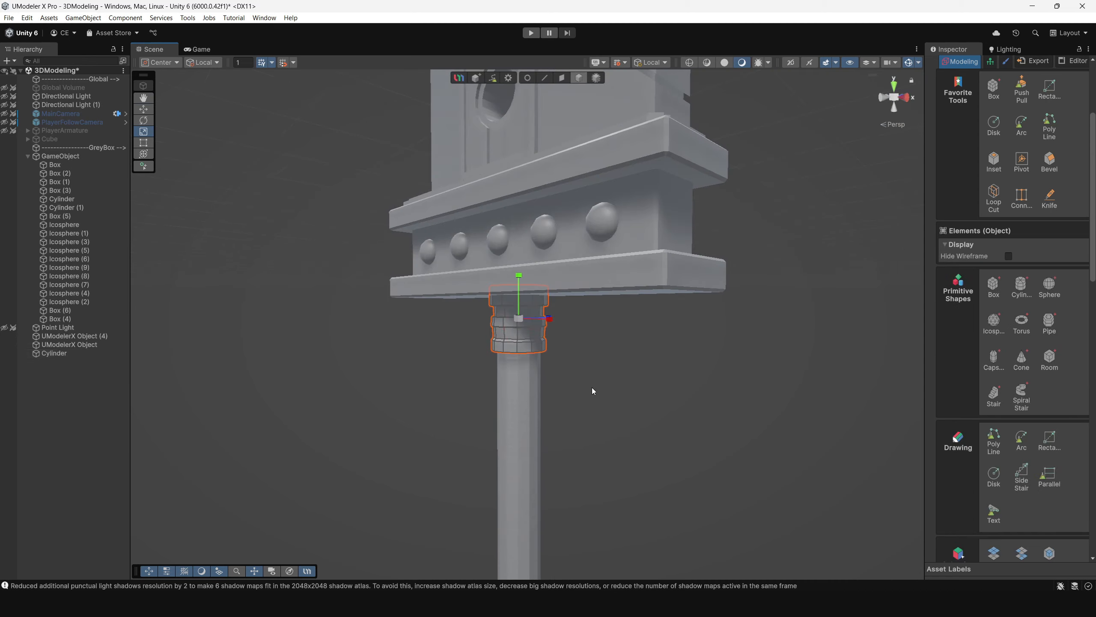
click(592, 388)
scroll(592, 387, down, 5)
alt+drag(335, 332, 669, 339)
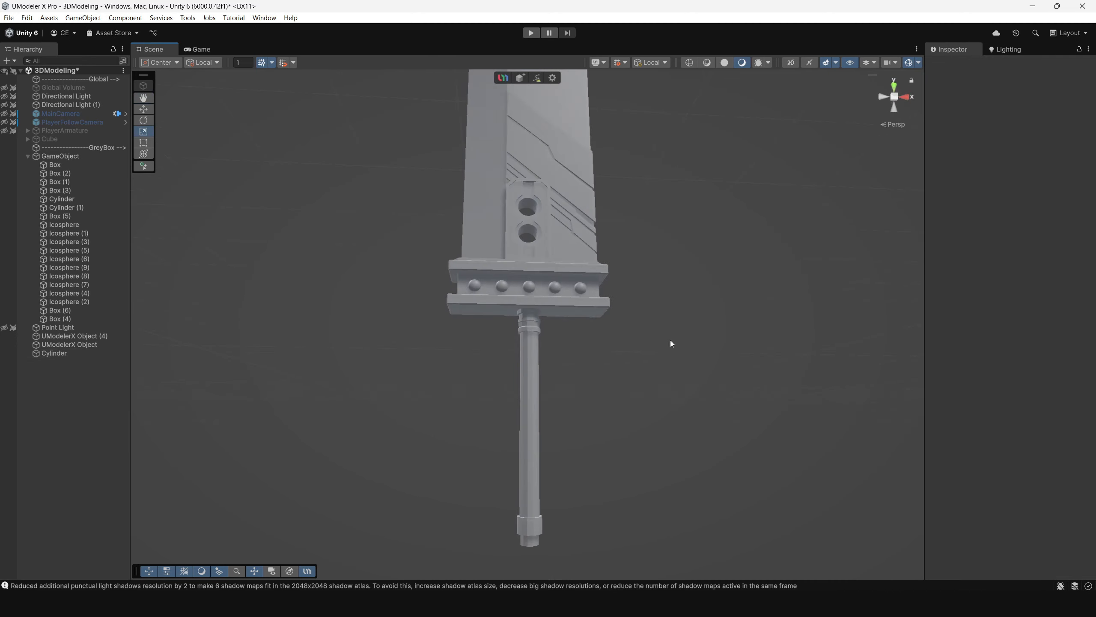
click(536, 322)
key(f)
click(728, 484)
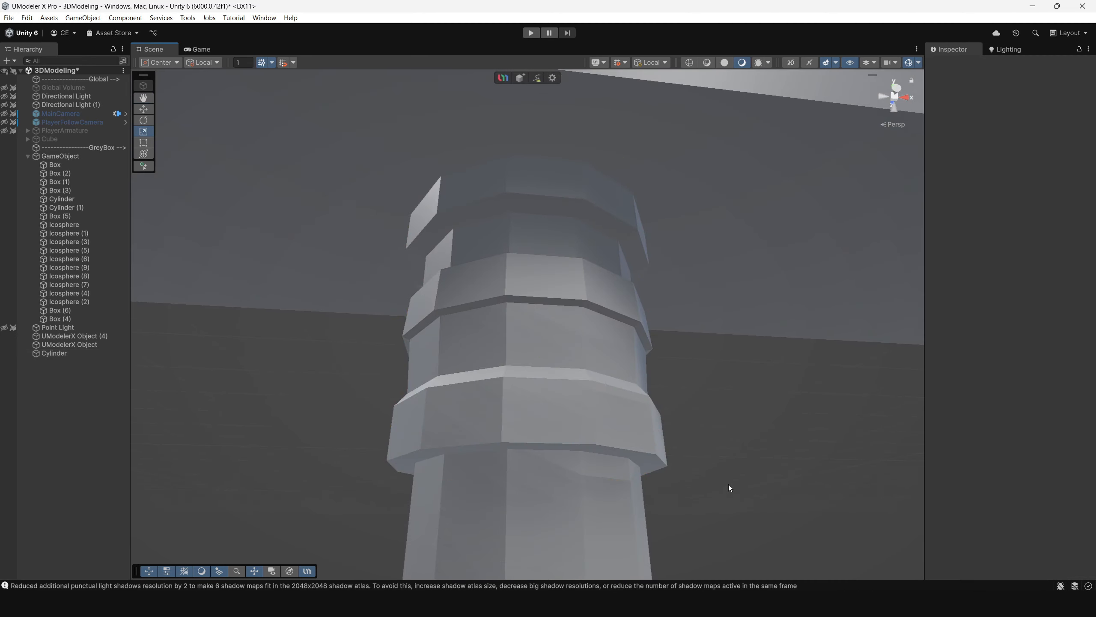
scroll(728, 484, down, 5)
alt+drag(729, 485, 632, 435)
scroll(574, 366, down, 6)
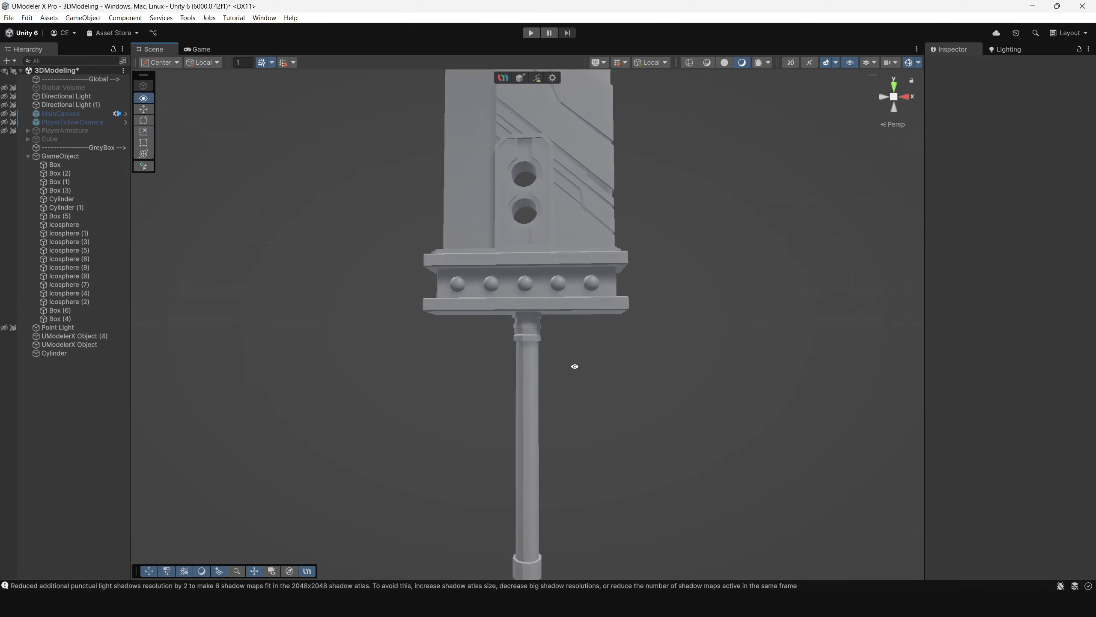
scroll(575, 366, down, 3)
alt+drag(579, 279, 542, 381)
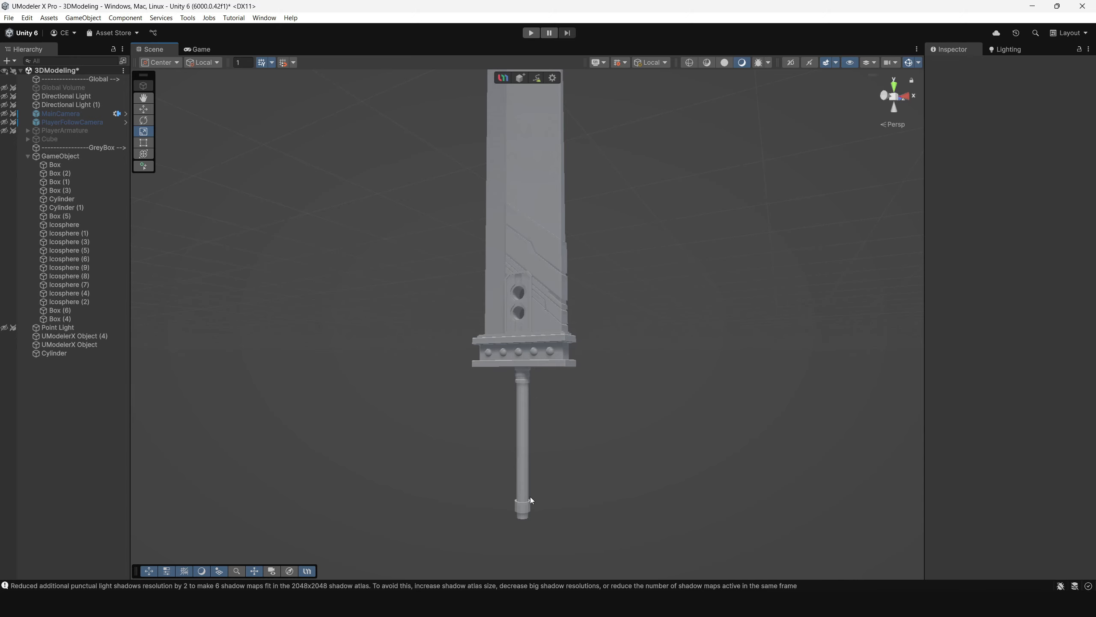
click(525, 508)
key(f)
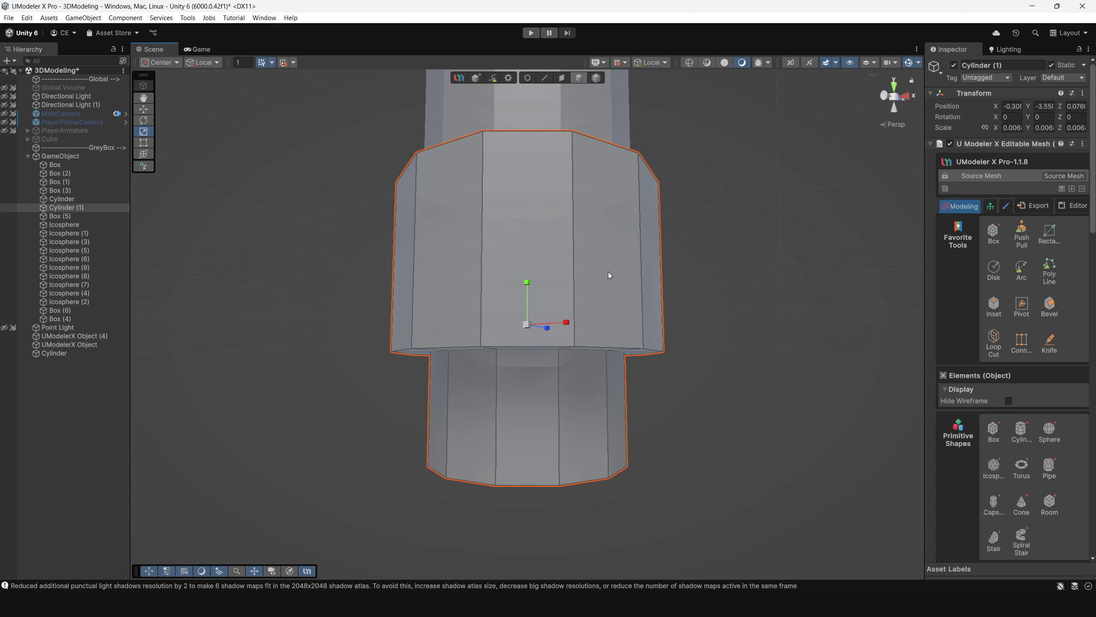
click(528, 78)
alt+drag(708, 497, 370, 402)
drag(527, 421, 509, 432)
scroll(615, 448, down, 10)
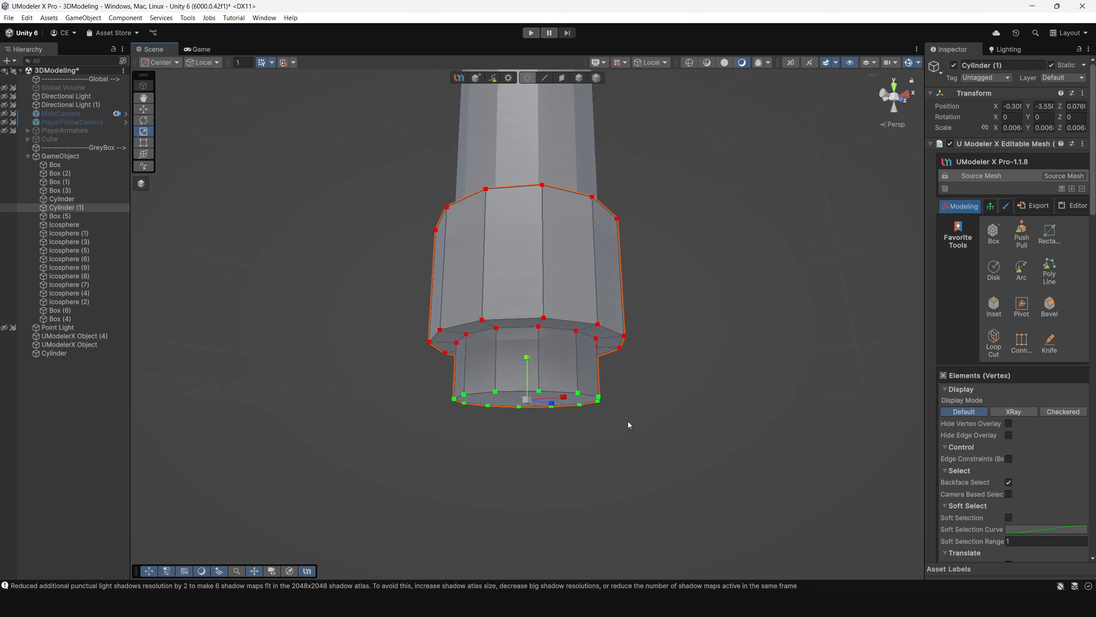
alt+drag(606, 257, 615, 130)
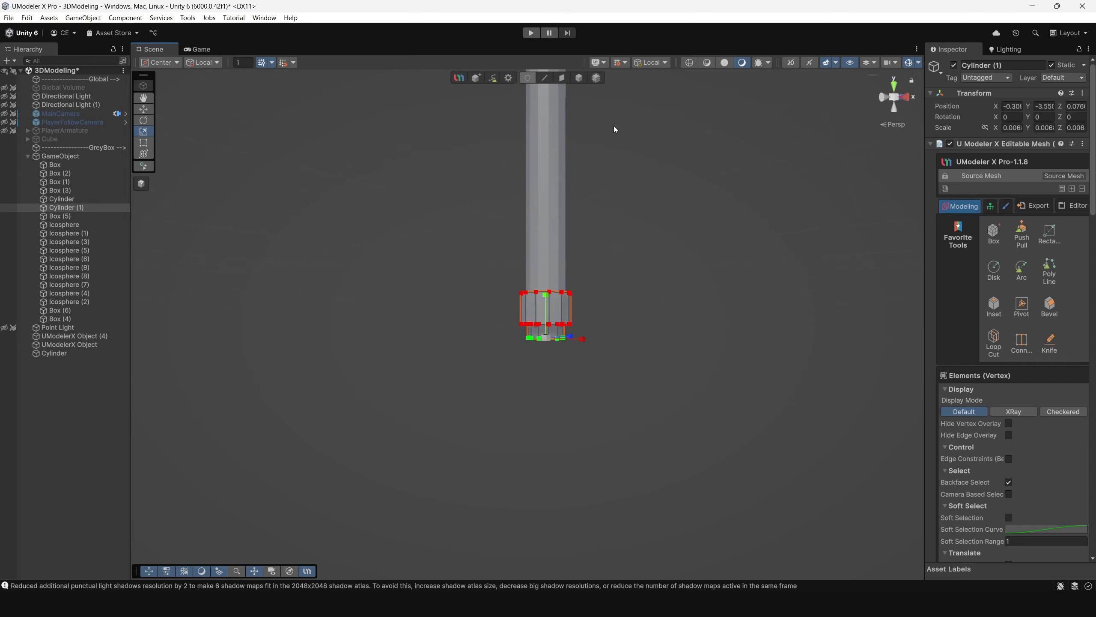
Delete the old pommel cylinder at the lower end of the grip
click(579, 79)
click(574, 312)
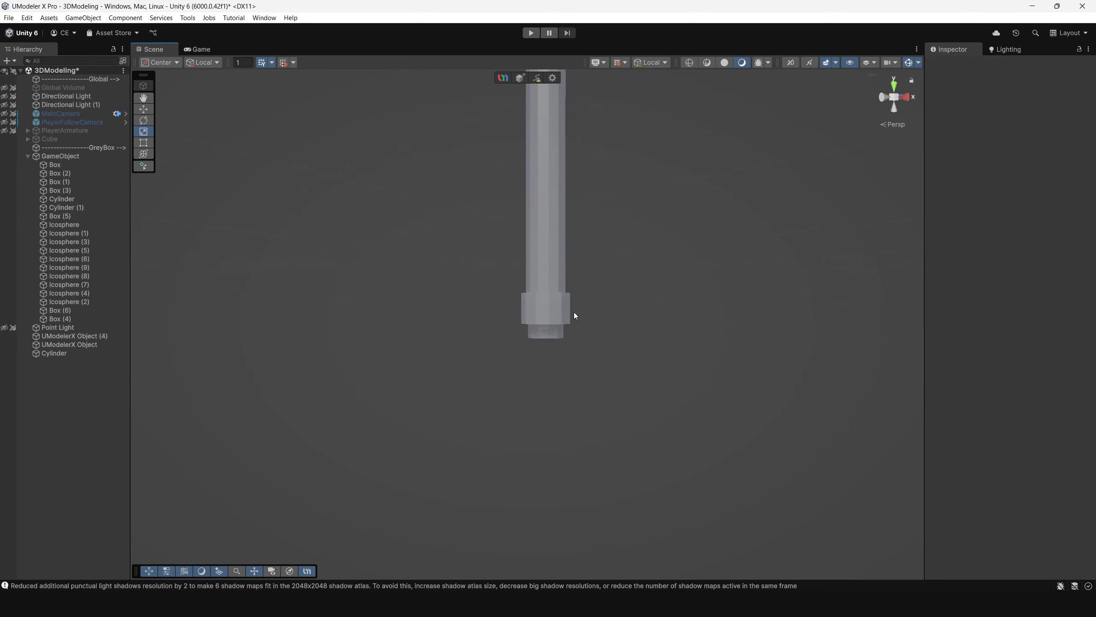
click(542, 313)
key(Delete)
Draw a small cylinder with 12 disk segments on the underside of the guard beside the collar
middle_drag(595, 189, 638, 297)
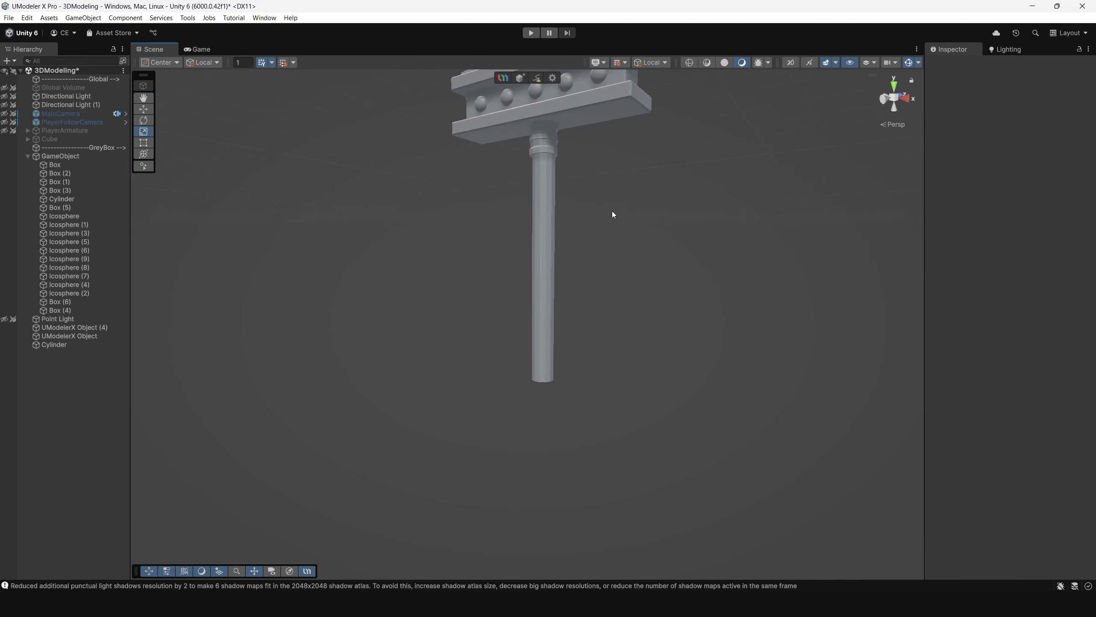
click(553, 259)
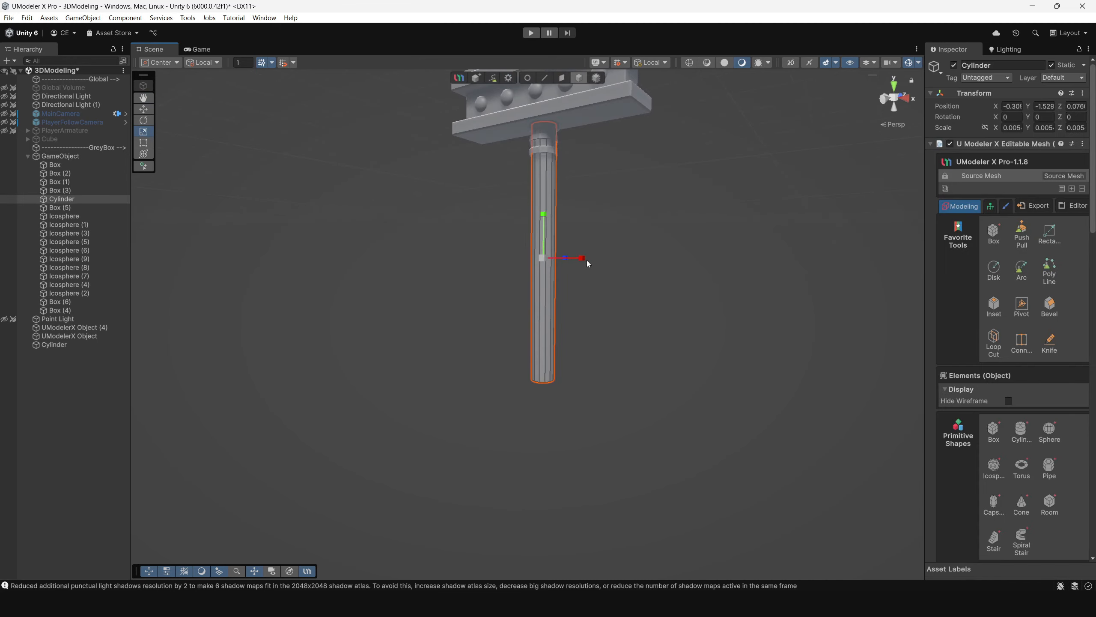
click(1025, 433)
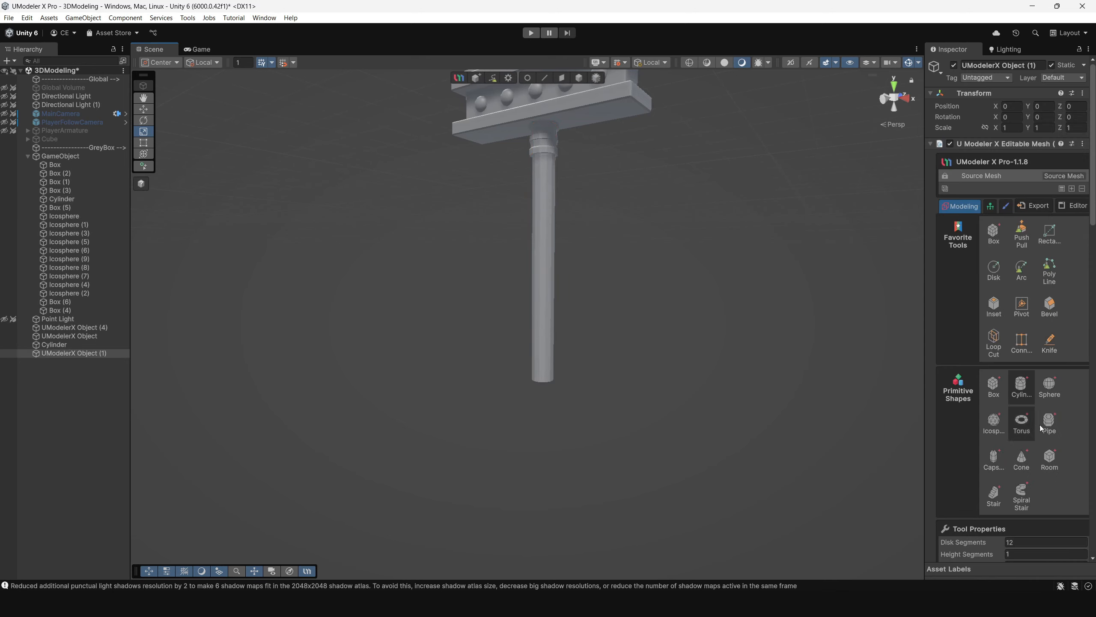
scroll(658, 313, up, 3)
middle_drag(593, 250, 577, 371)
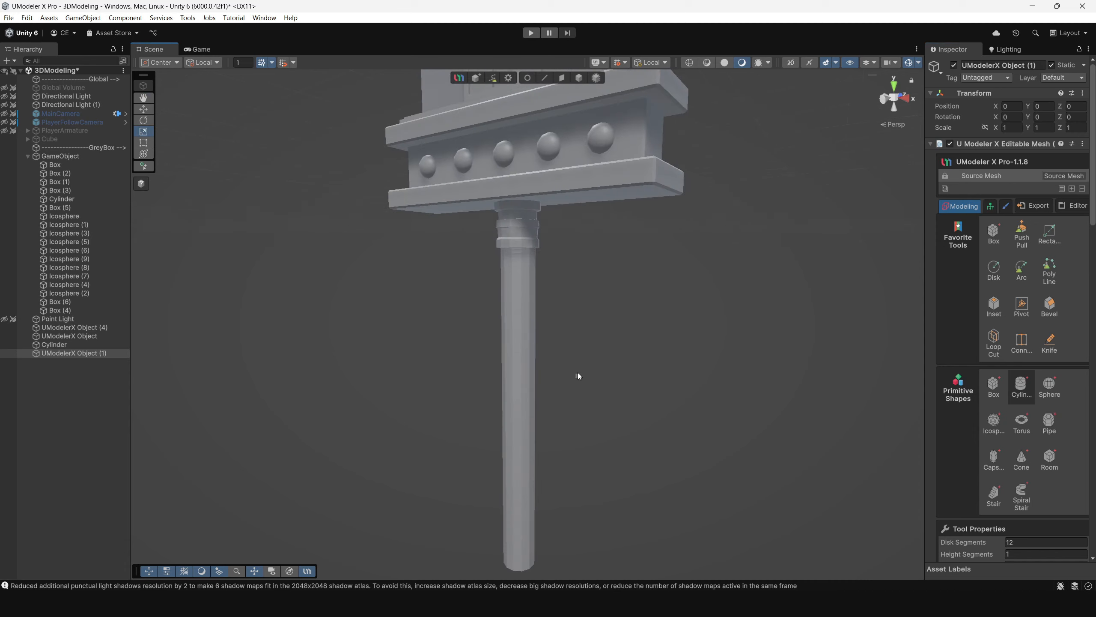
alt+drag(577, 372, 548, 170)
drag(548, 224, 556, 230)
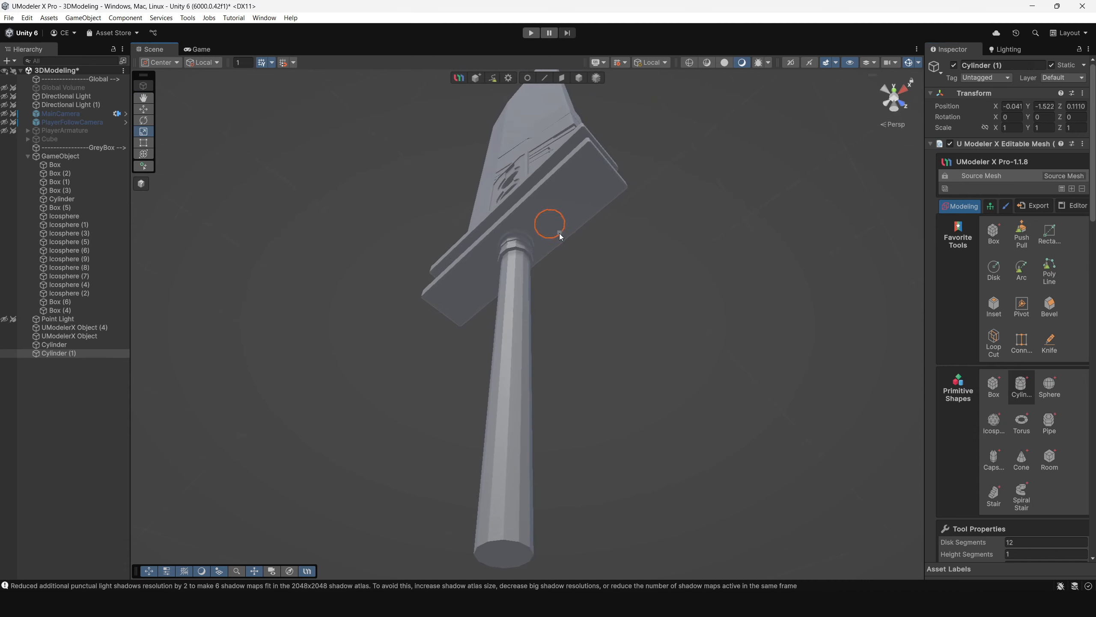
Move the new cylinder down and across to the lower end of the grip
click(578, 79)
key(w)
scroll(574, 182, down, 3)
alt+drag(572, 190, 568, 276)
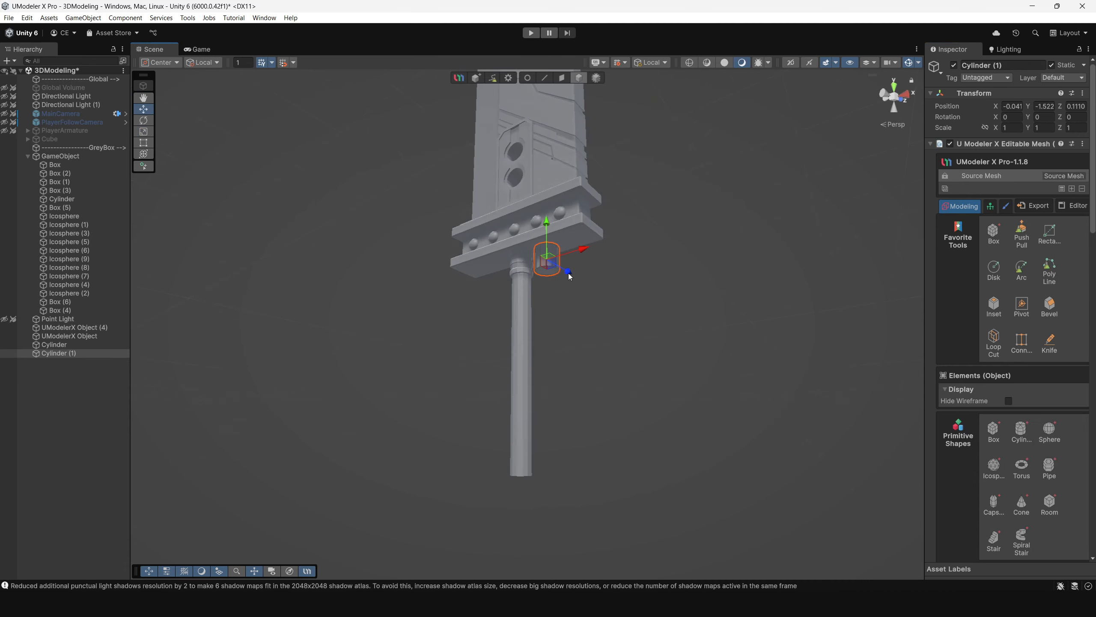
drag(545, 221, 546, 432)
alt+drag(561, 328, 588, 415)
drag(595, 453, 558, 450)
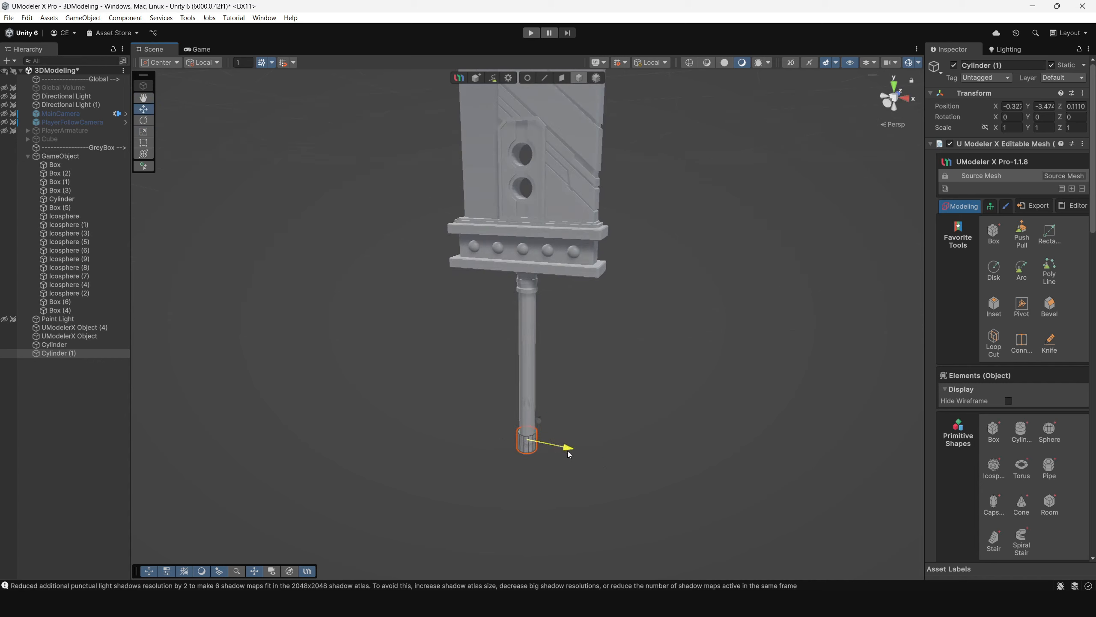
Centre the new cylinder around the grip's lower end and scale it uniformly to about 1.1414
key(f)
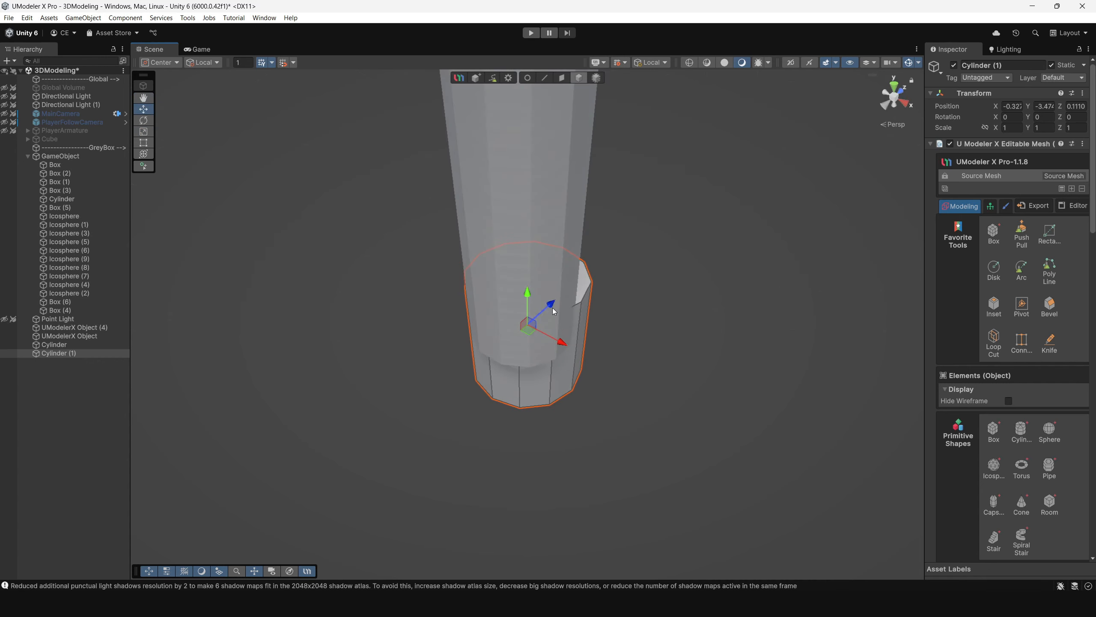
drag(553, 308, 645, 225)
key(r)
key(w)
alt+drag(606, 298, 578, 328)
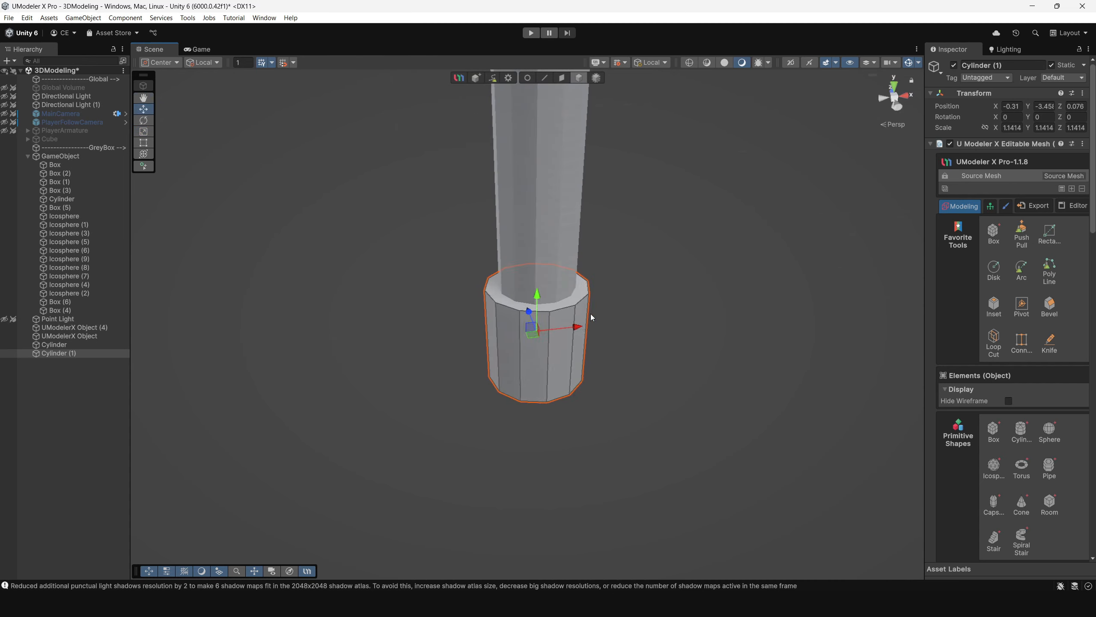
drag(537, 298, 536, 294)
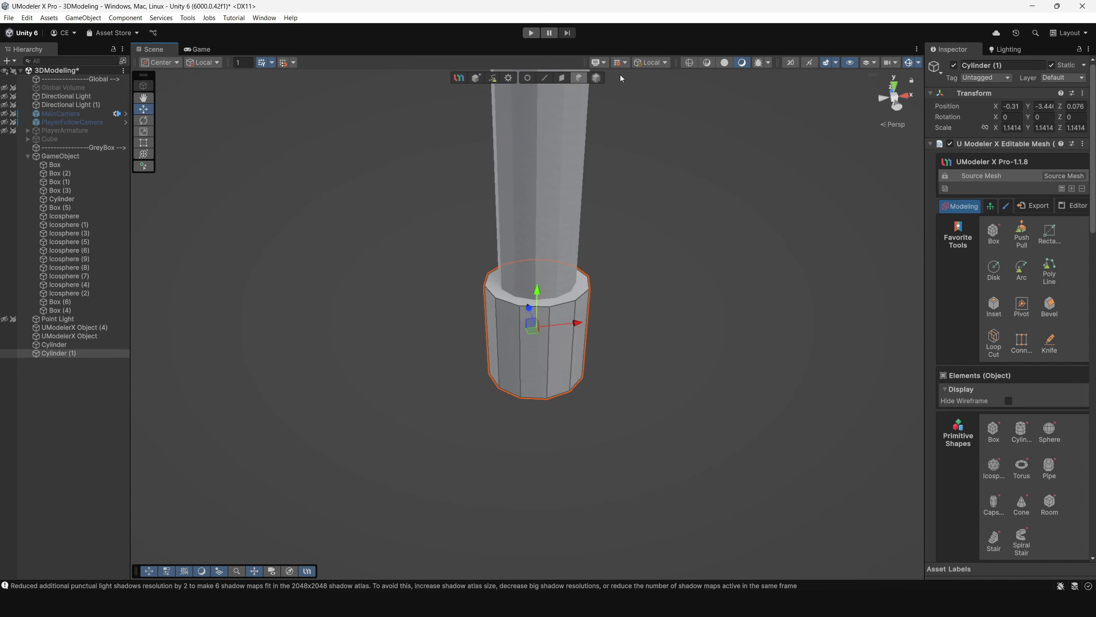
Raise the pommel cylinder's bottom vertices to shorten it into a low ring around the grip
click(528, 78)
alt+drag(604, 358, 603, 310)
drag(644, 414, 551, 210)
Inset the pommel ring's bottom face and extrude it about 0.1036 downward into a section that tapers inward
click(561, 78)
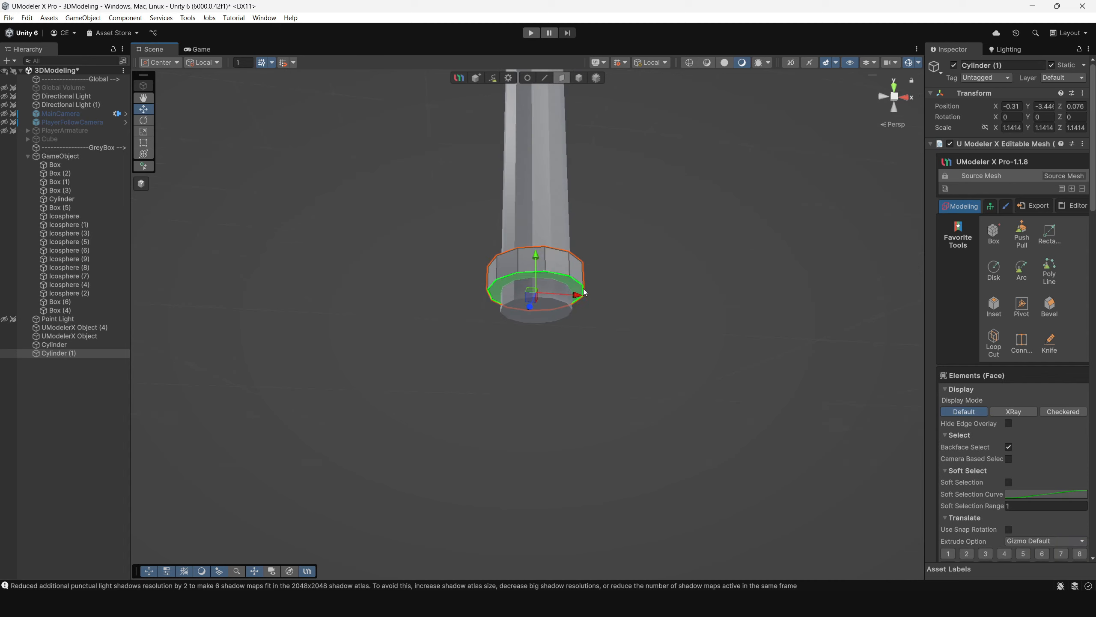
key(r)
shift+drag(535, 290, 531, 295)
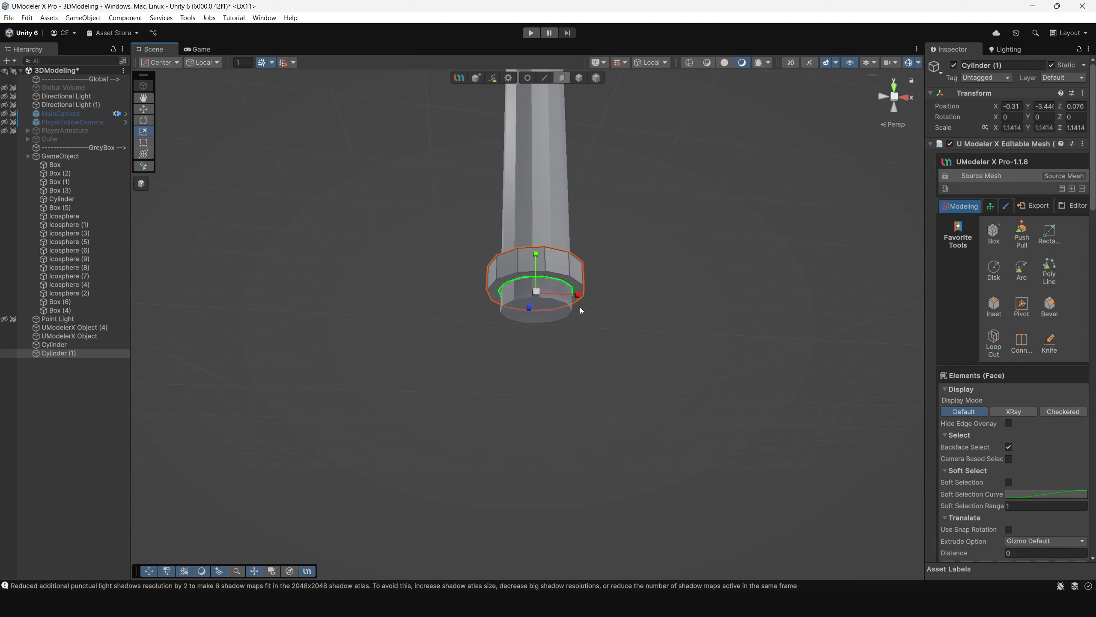
key(Caps_Lock)
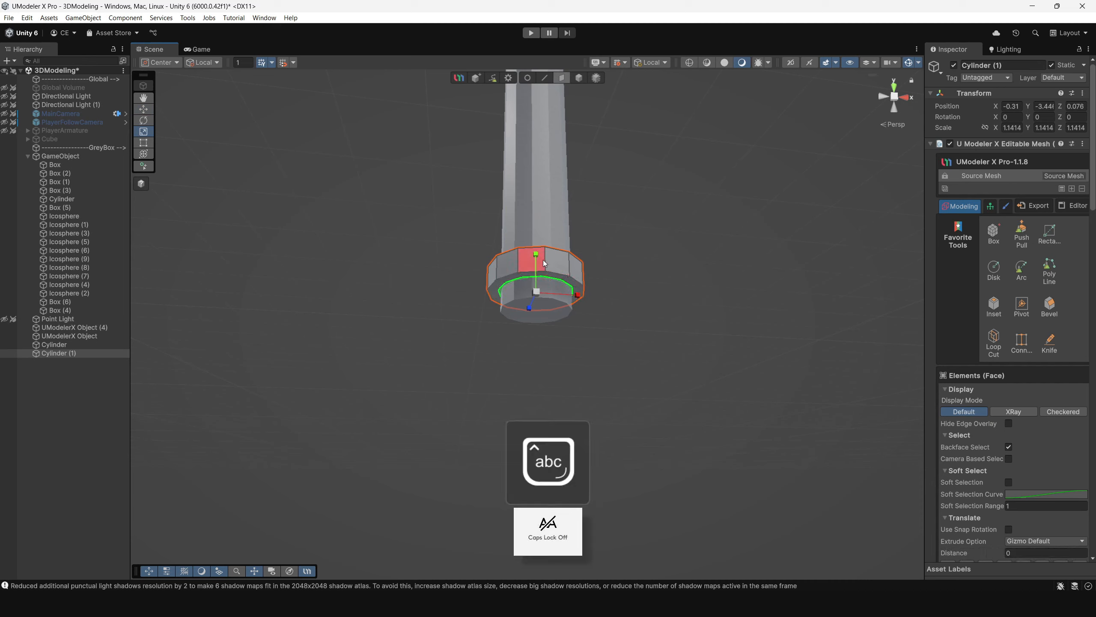
shift+drag(535, 255, 538, 289)
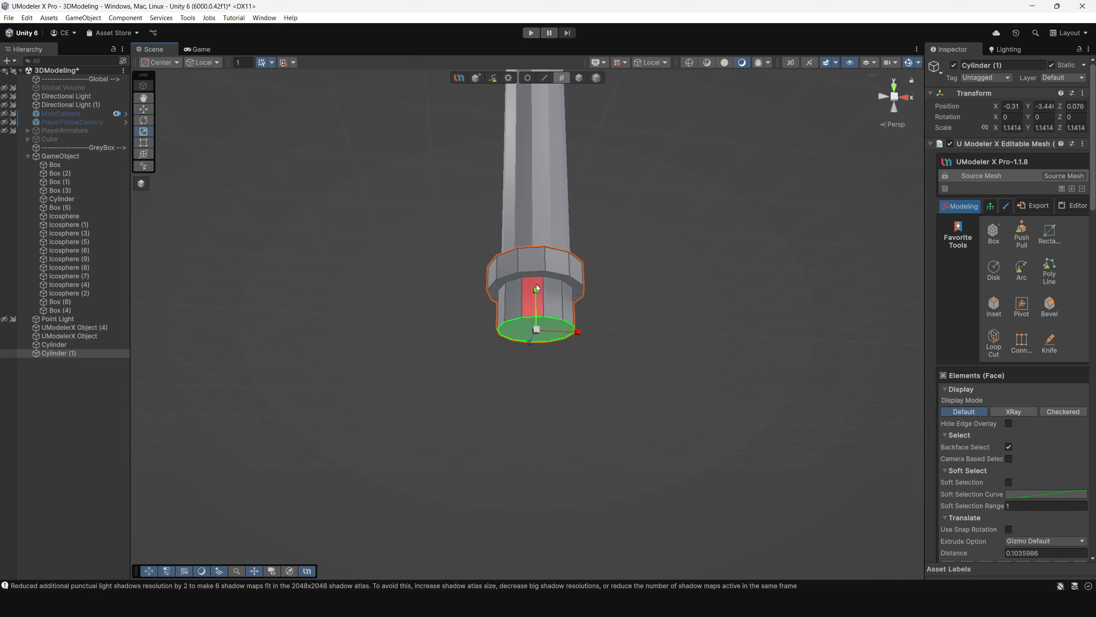
drag(536, 329, 731, 424)
Scale the whole pommel uniformly to about 1.2751
click(583, 81)
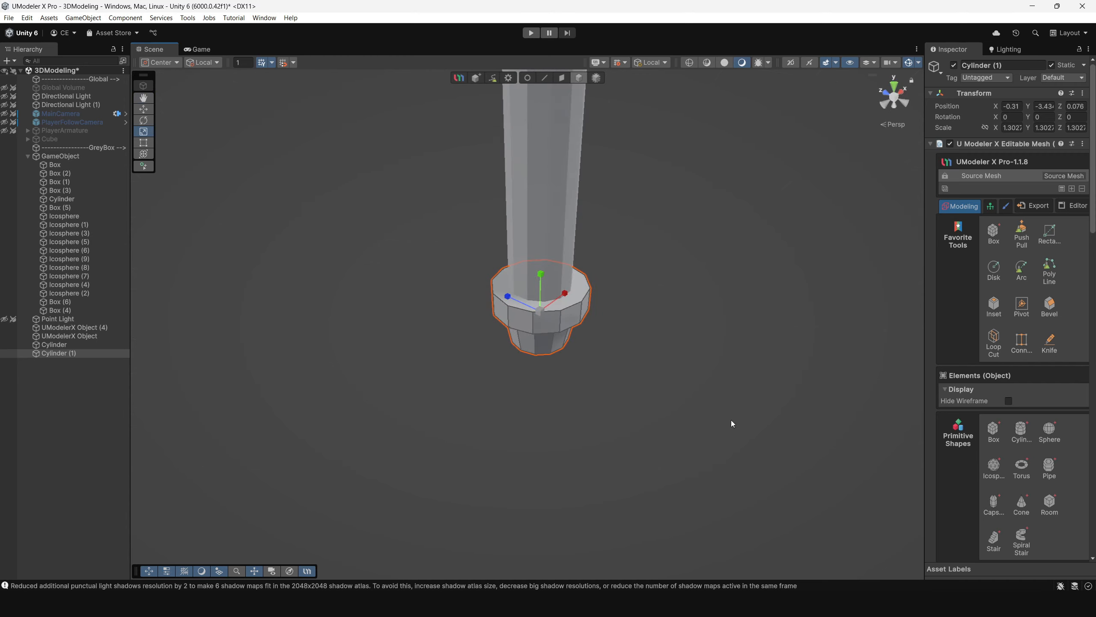
alt+drag(652, 345, 697, 383)
drag(544, 314, 543, 314)
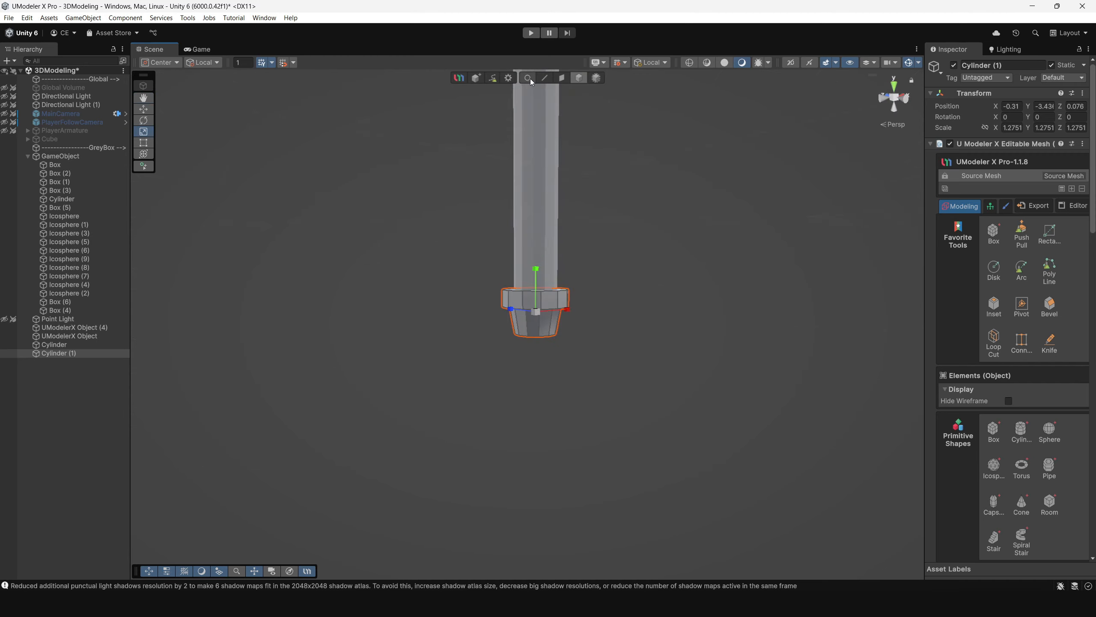
Bevel the edge loop around the pommel's bottom face with a normalized width of 0.43 and 1 segment
click(528, 78)
drag(538, 301, 548, 210)
scroll(546, 209, up, 2)
key(2)
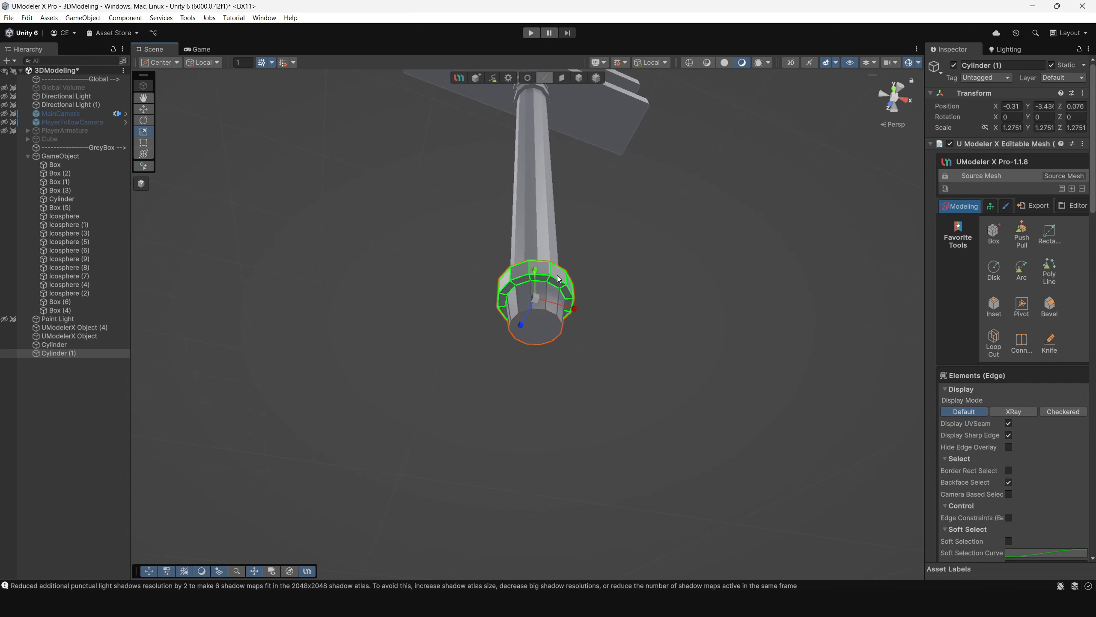
double_click(541, 309)
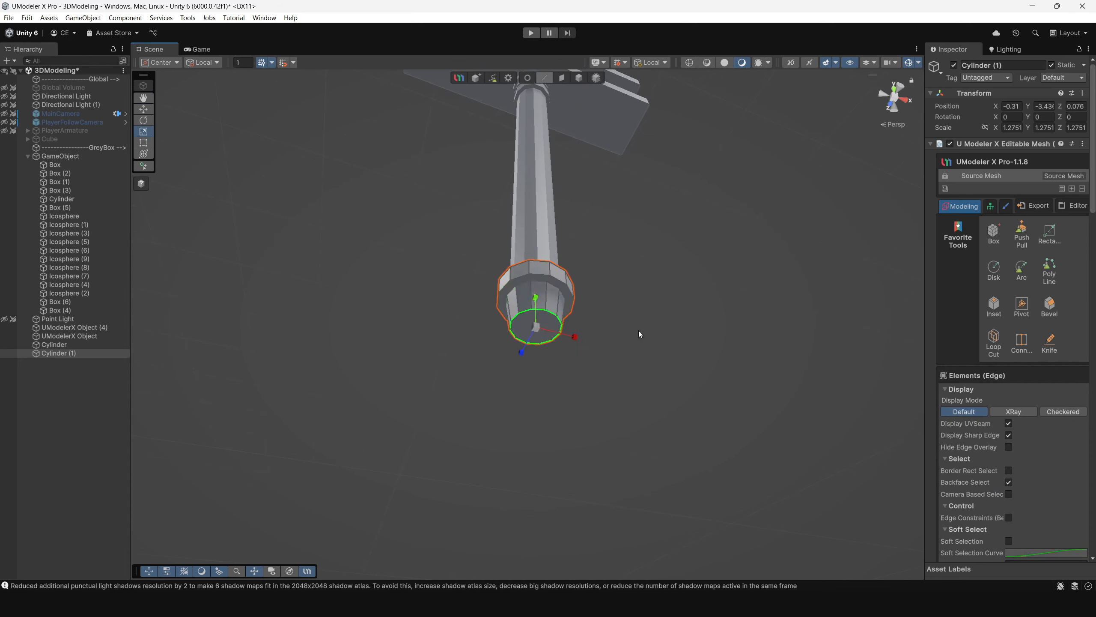
click(1049, 306)
alt+drag(651, 336, 633, 284)
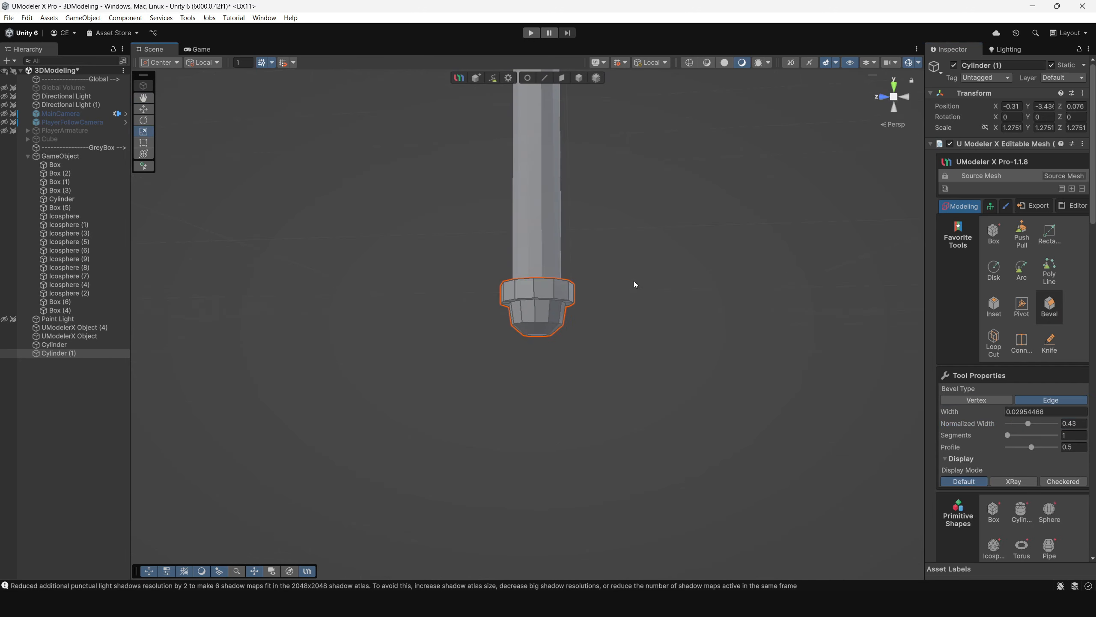
Move the pommel's lowest vertex ring slightly upward to flatten the tip, and return to object mode
click(527, 78)
scroll(568, 361, up, 5)
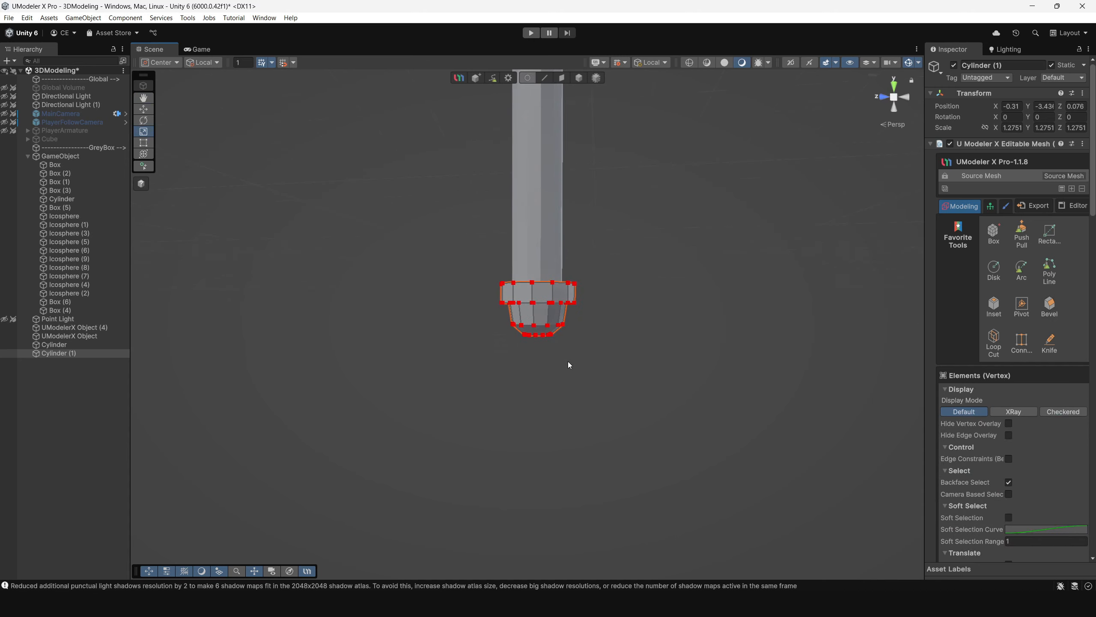
drag(468, 313, 561, 333)
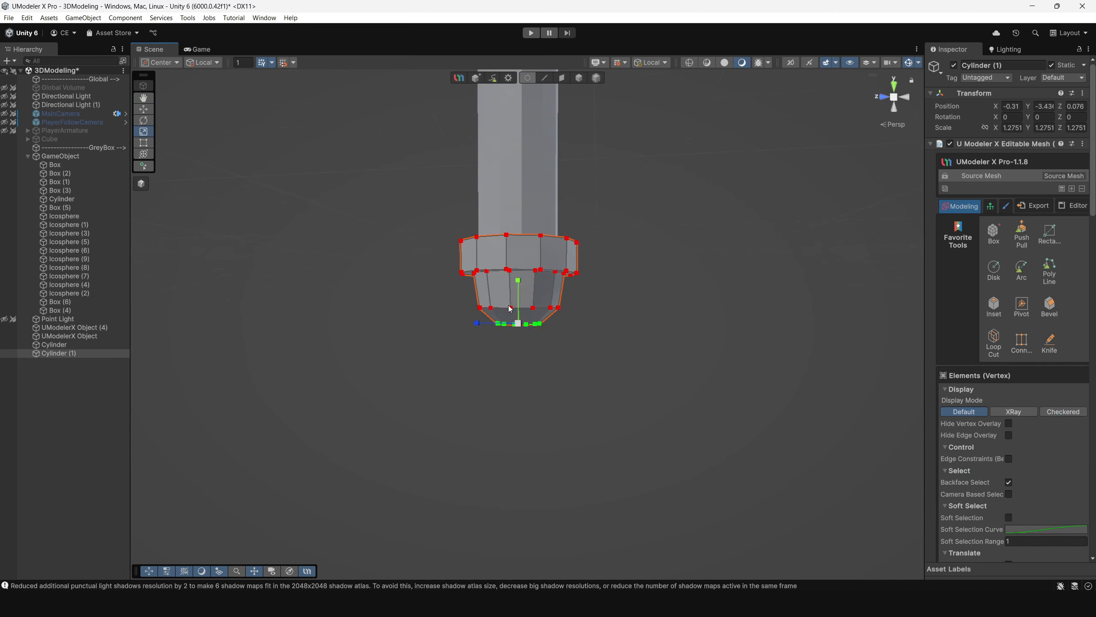
key(w)
drag(520, 289, 519, 281)
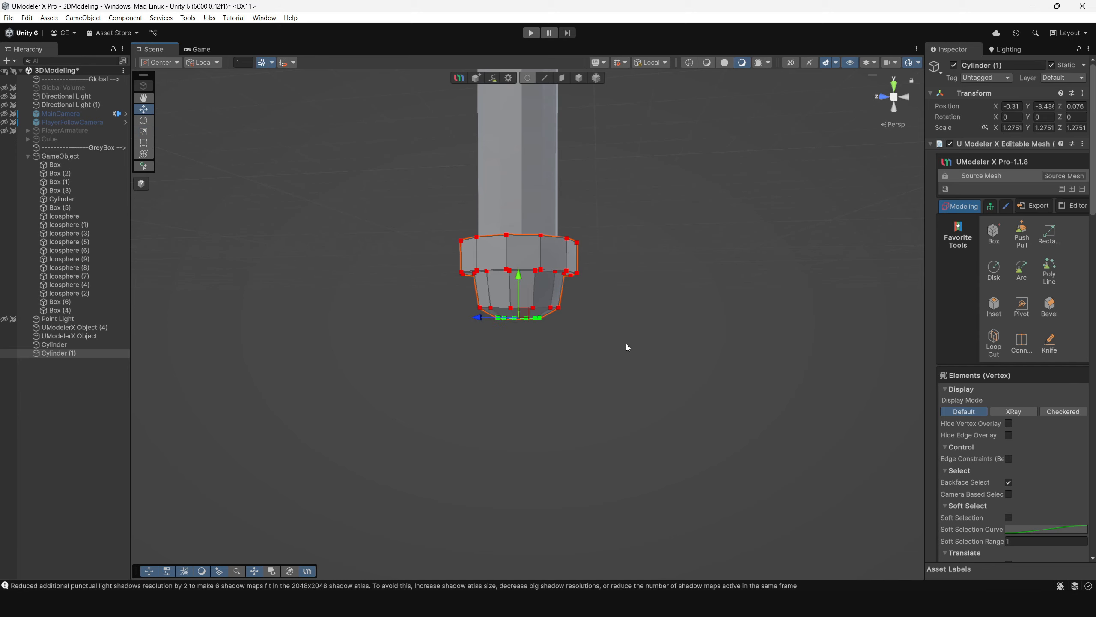
scroll(626, 344, down, 4)
click(579, 78)
click(591, 124)
alt+drag(591, 125, 575, 304)
Reset the grip cylinder's entire transform with Reset X Form
click(532, 383)
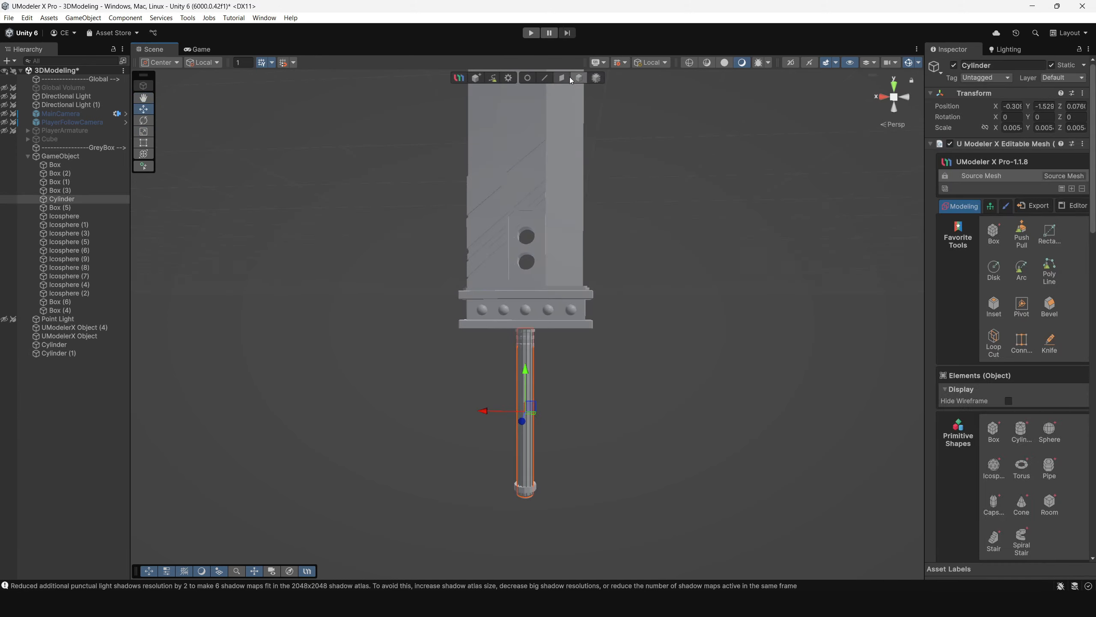
scroll(1010, 346, down, 10)
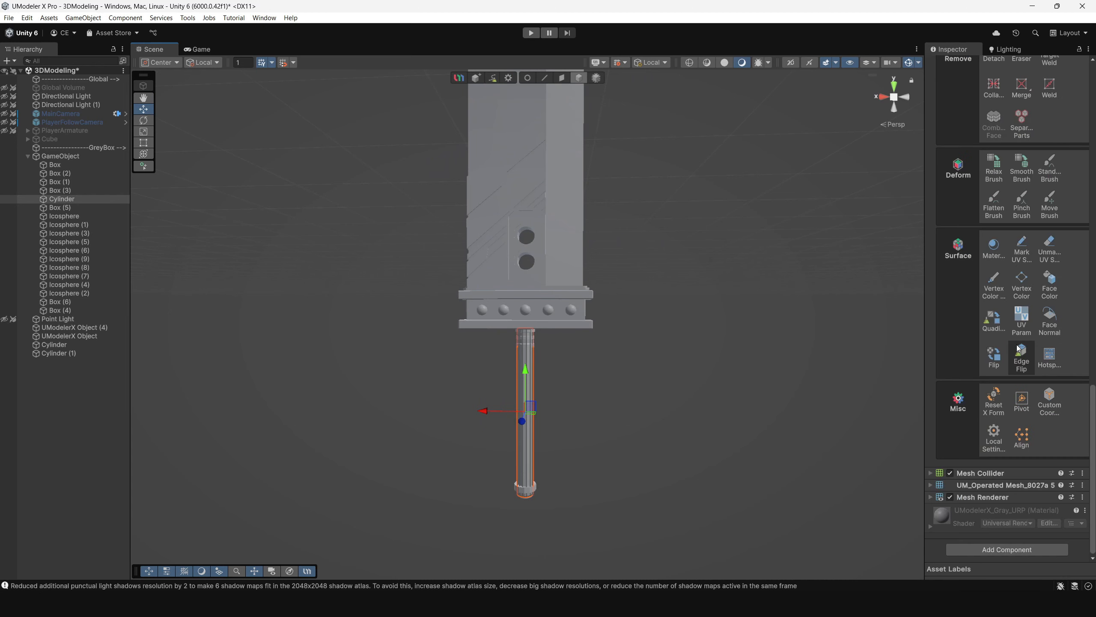
click(1001, 405)
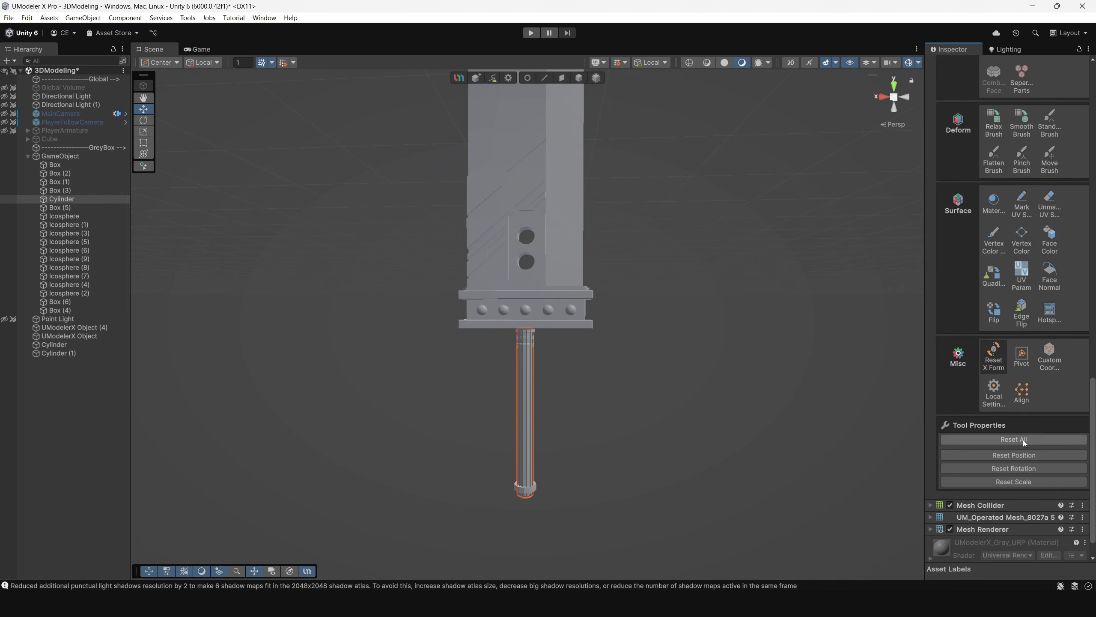
click(1033, 456)
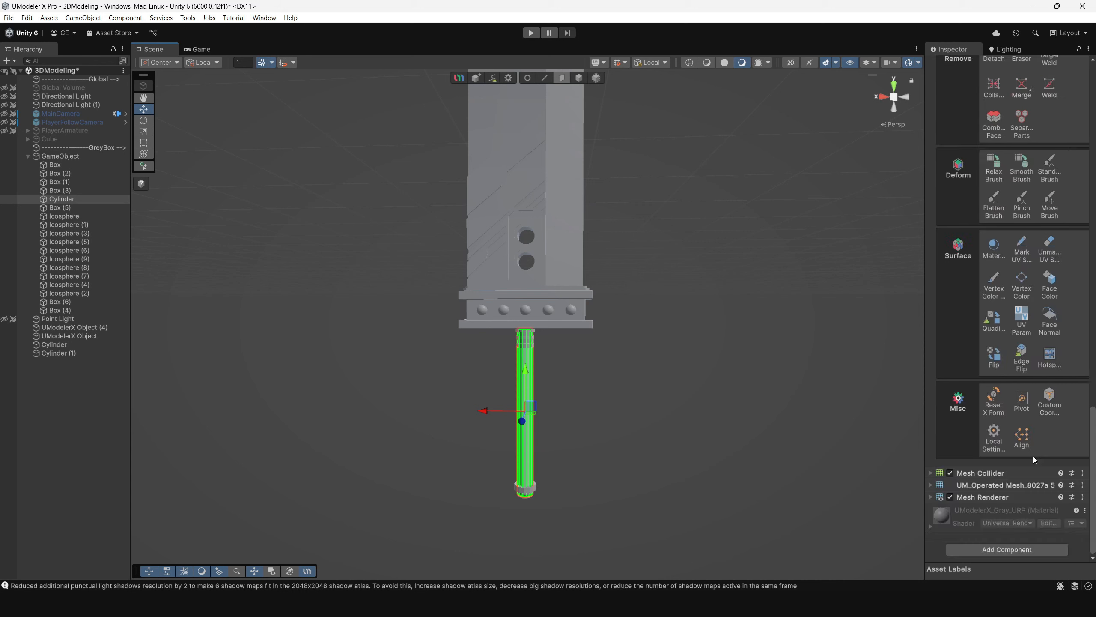
click(993, 404)
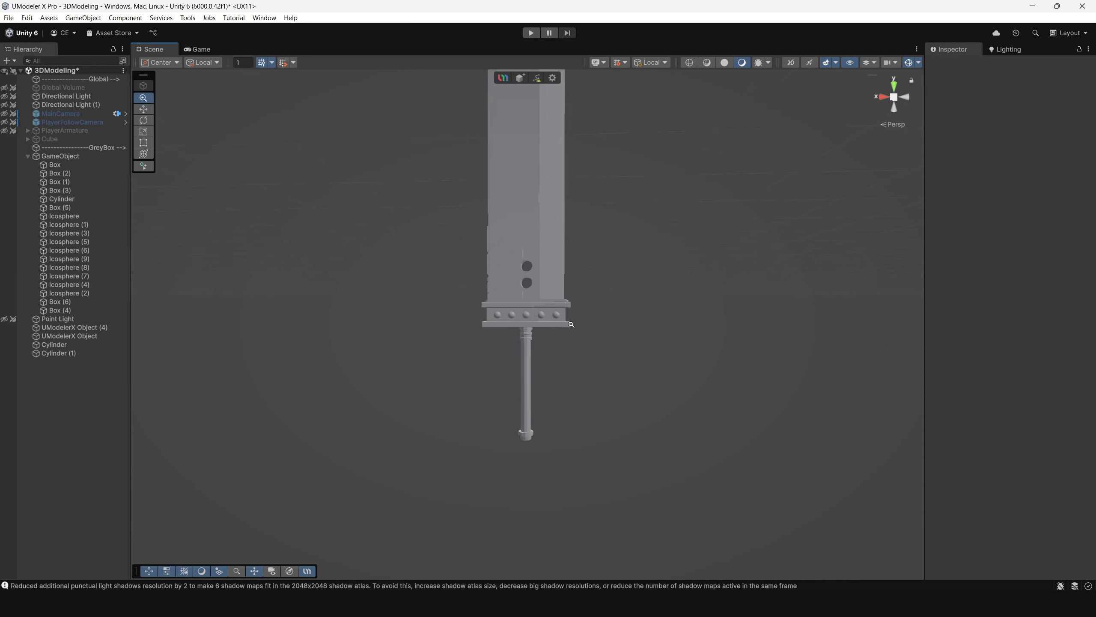
Assign all faces of the grip cylinder to smoothing group 1 and view the whole sword
click(526, 357)
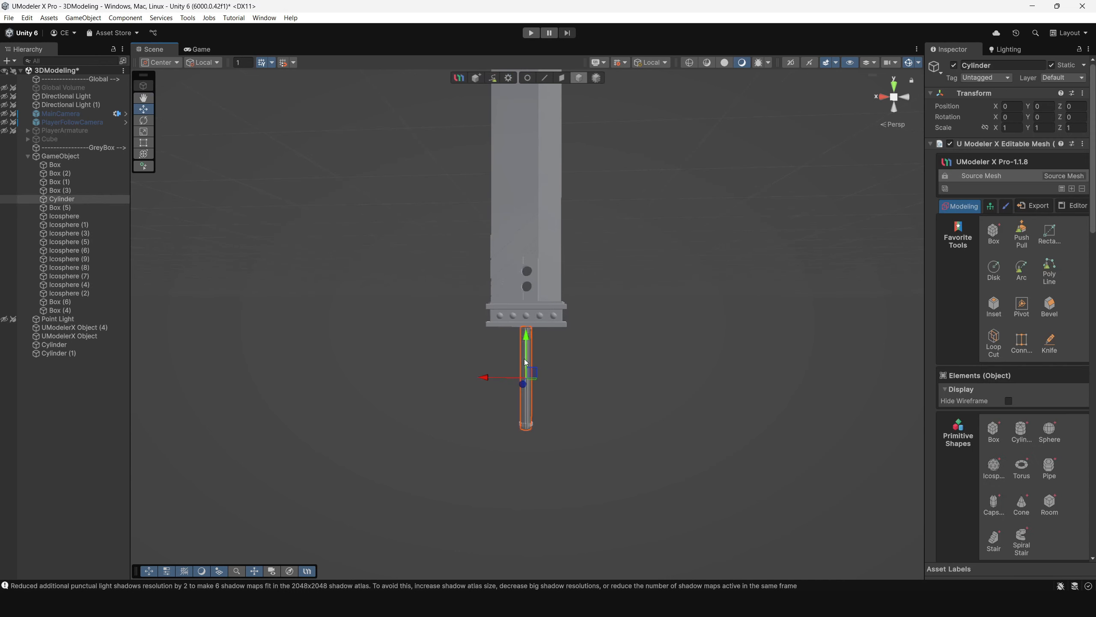
click(562, 78)
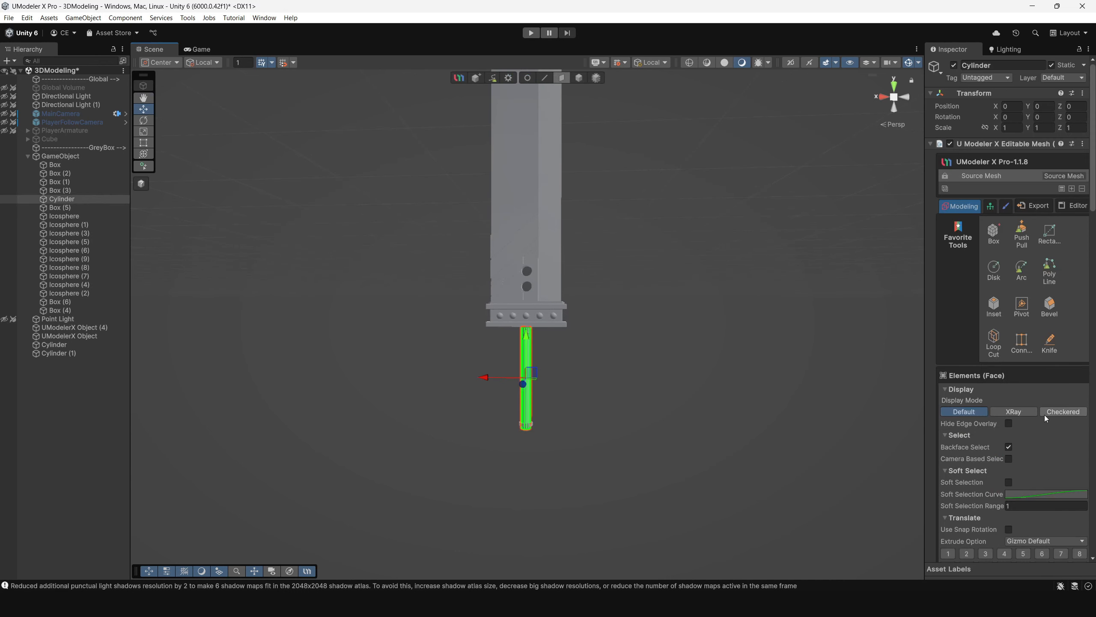
scroll(1045, 414, down, 5)
click(947, 380)
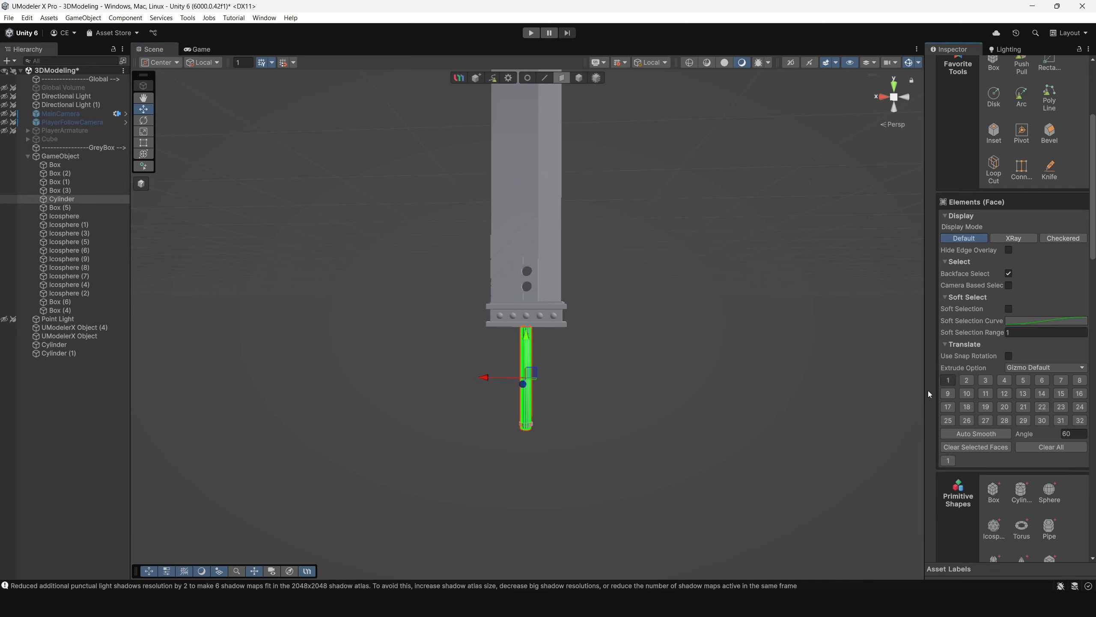
click(609, 105)
alt+drag(645, 328, 619, 400)
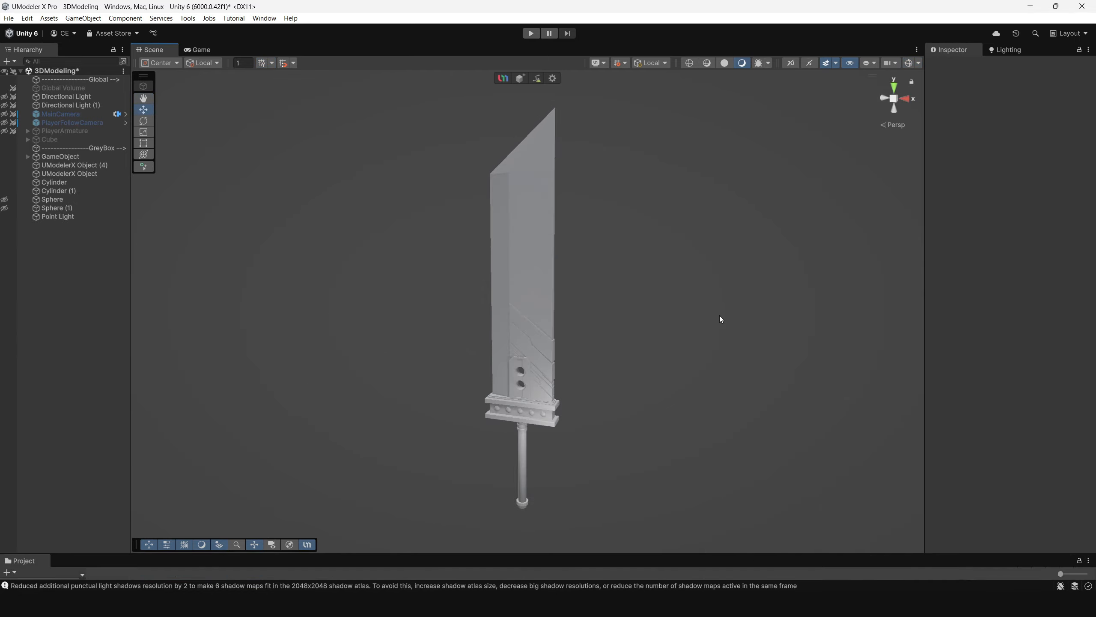